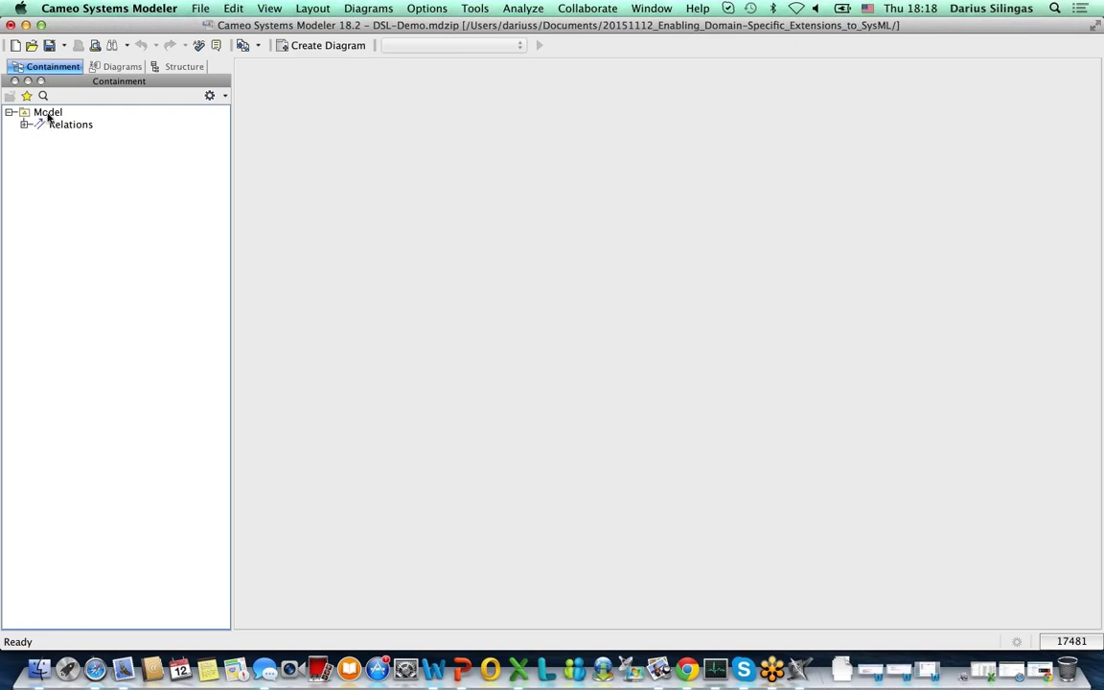
Create a package named Requirements under the root Model element
{"action": "left_click", "coordinate": [48, 114]}
{"action": "right_click", "coordinate": [48, 115]}
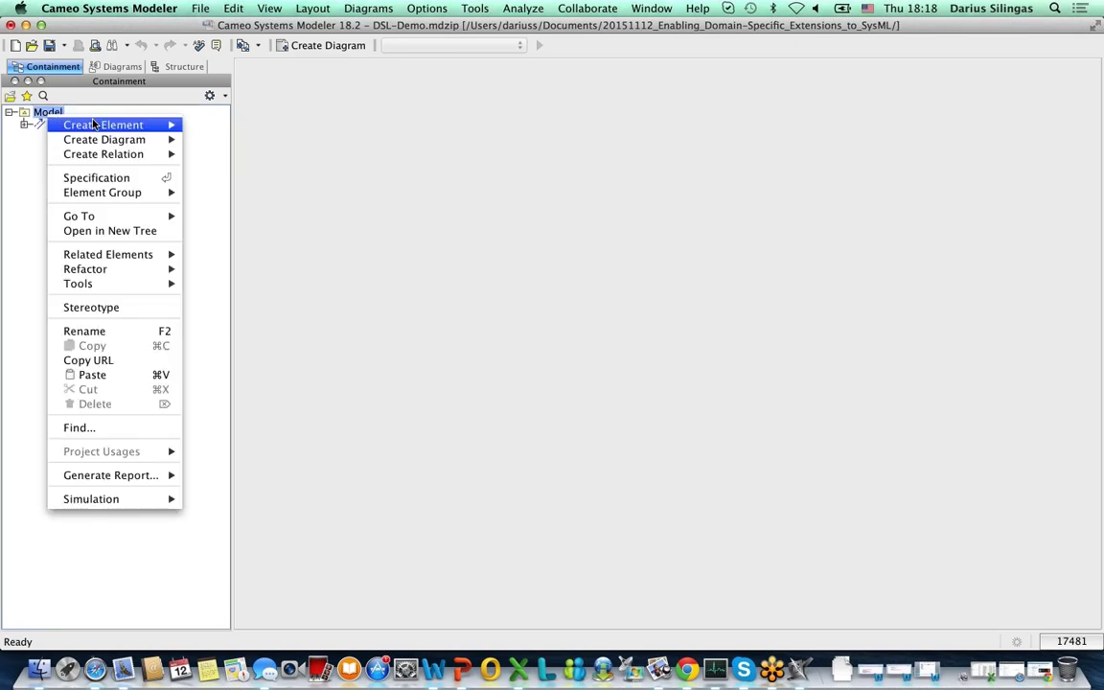
{"action": "mouse_move", "coordinate": [94, 125]}
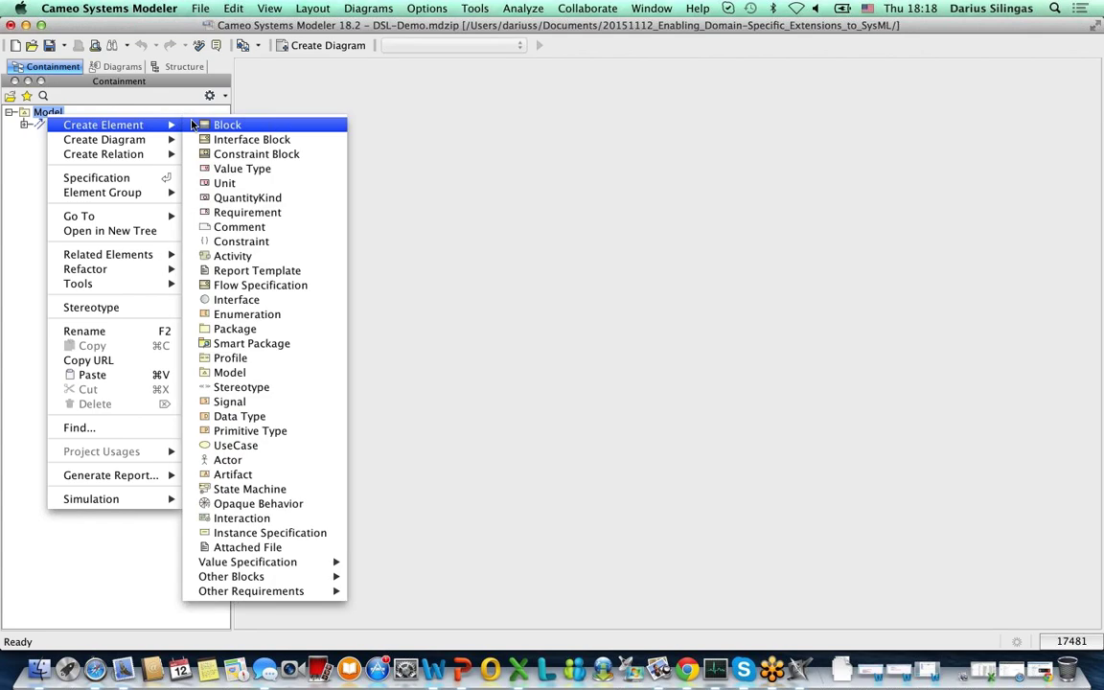
{"action": "left_click", "coordinate": [261, 330]}
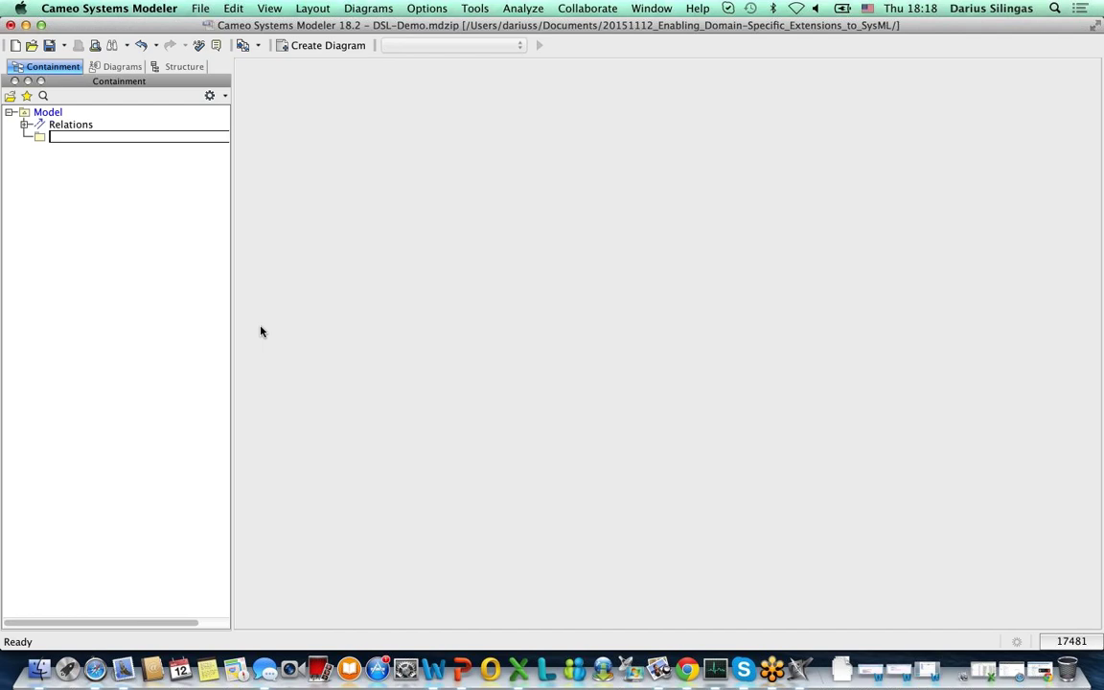
{"action": "type", "text": "Requirements"}
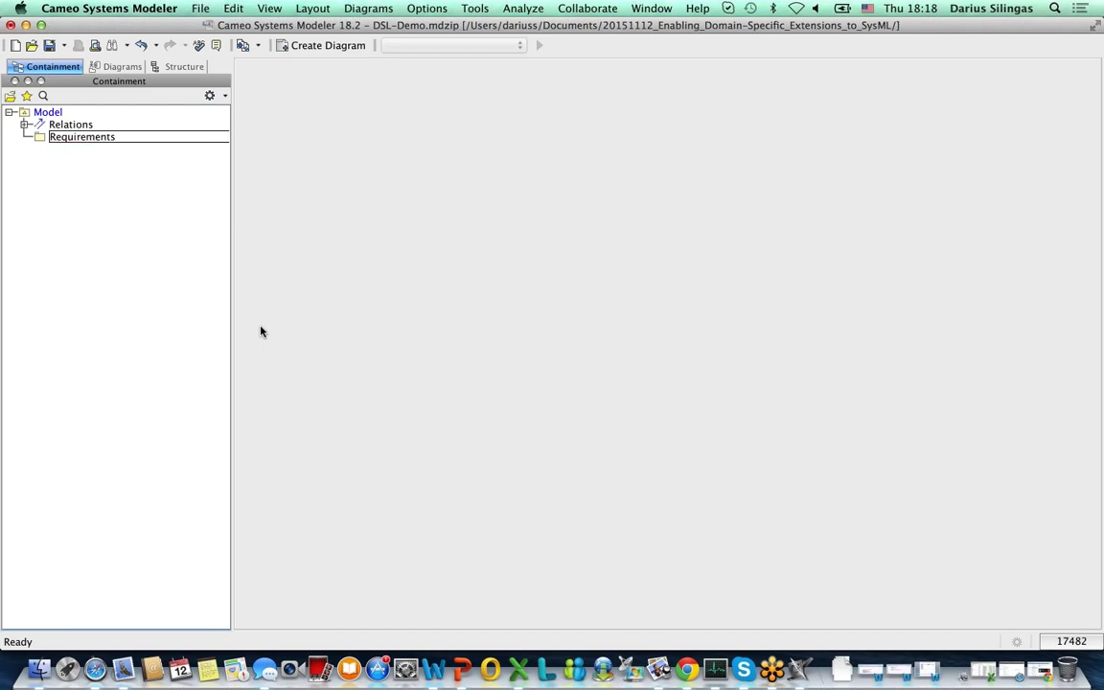
{"action": "key", "text": "Return"}
{"action": "right_click", "coordinate": [97, 139]}
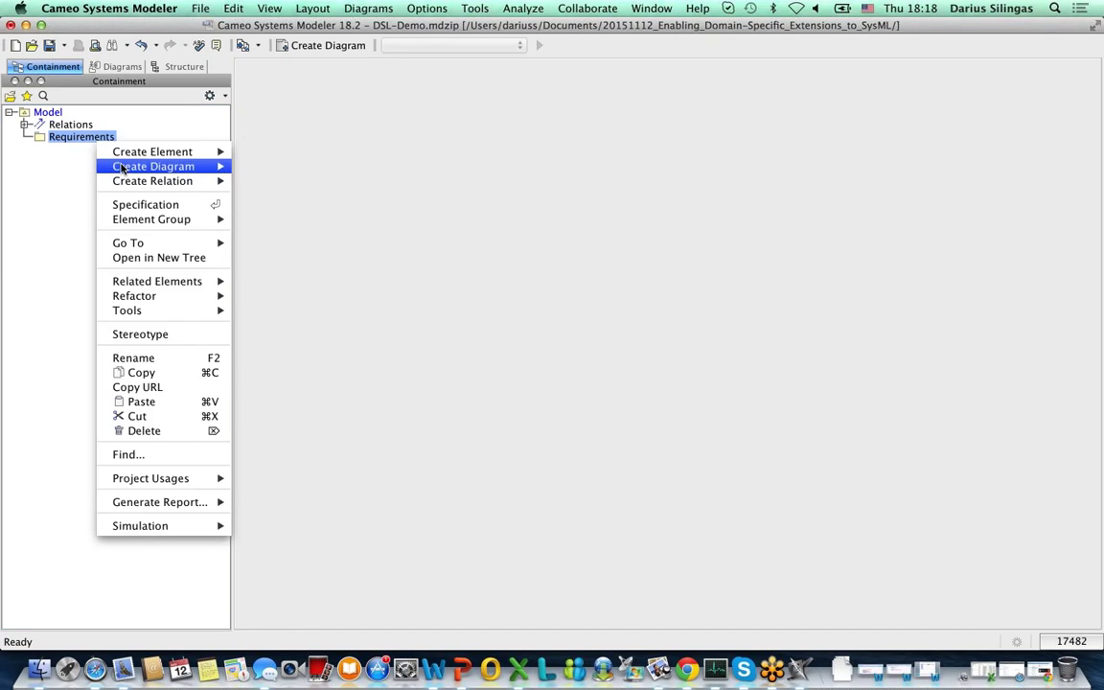
{"action": "mouse_move", "coordinate": [123, 168]}
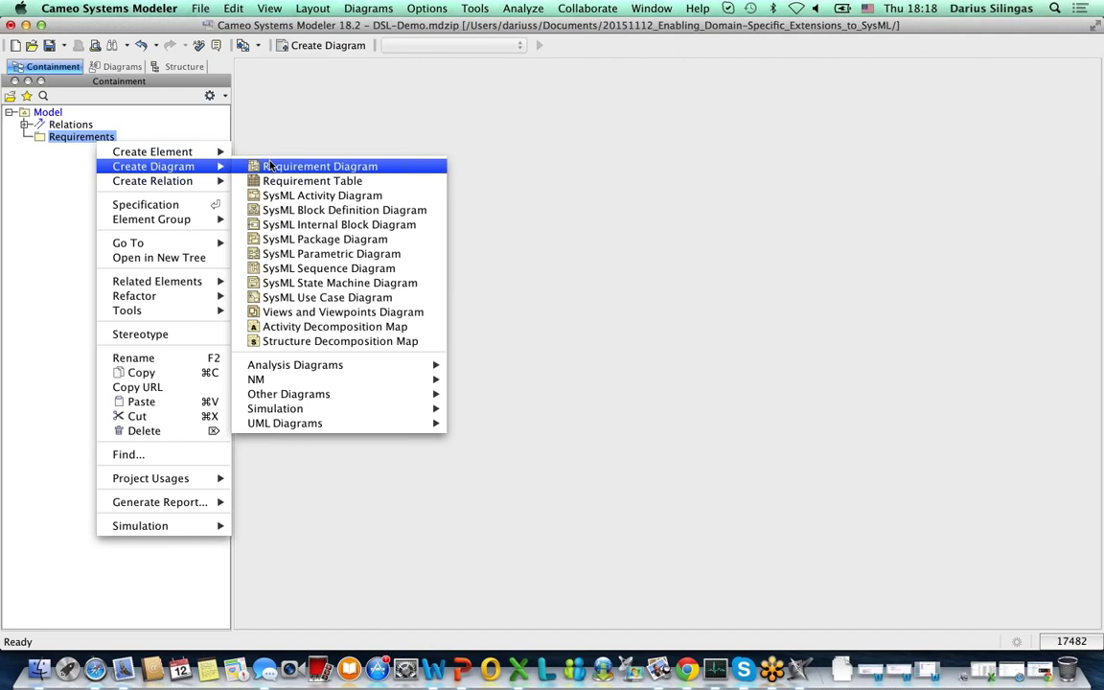
{"action": "left_click", "coordinate": [271, 167]}
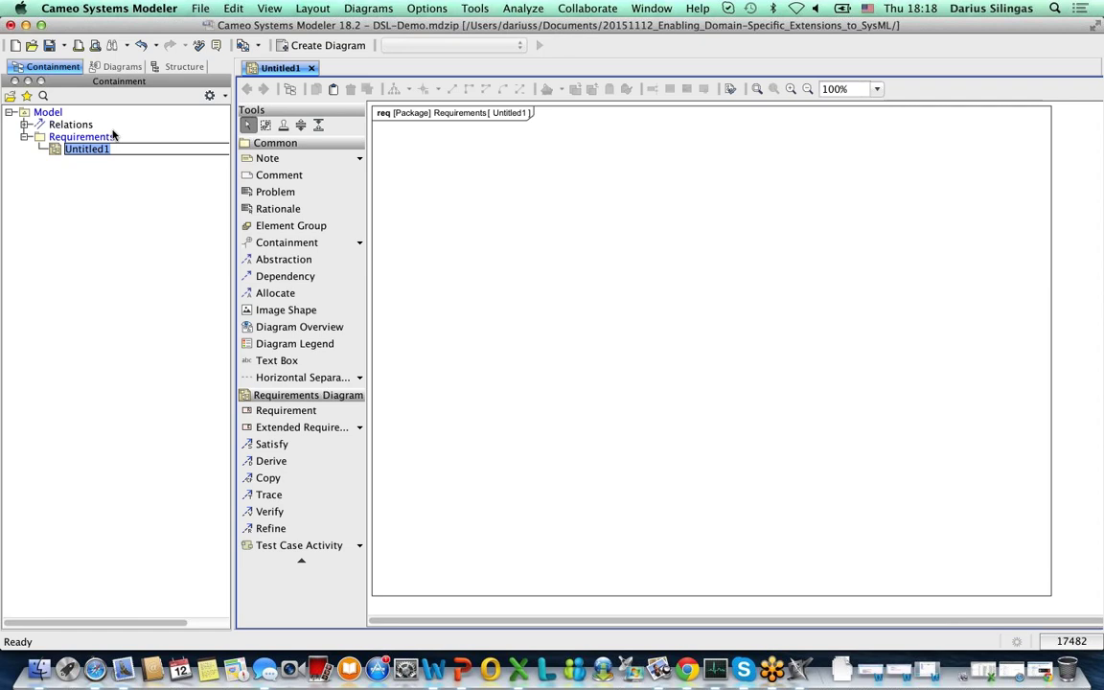
{"action": "left_click", "coordinate": [101, 152]}
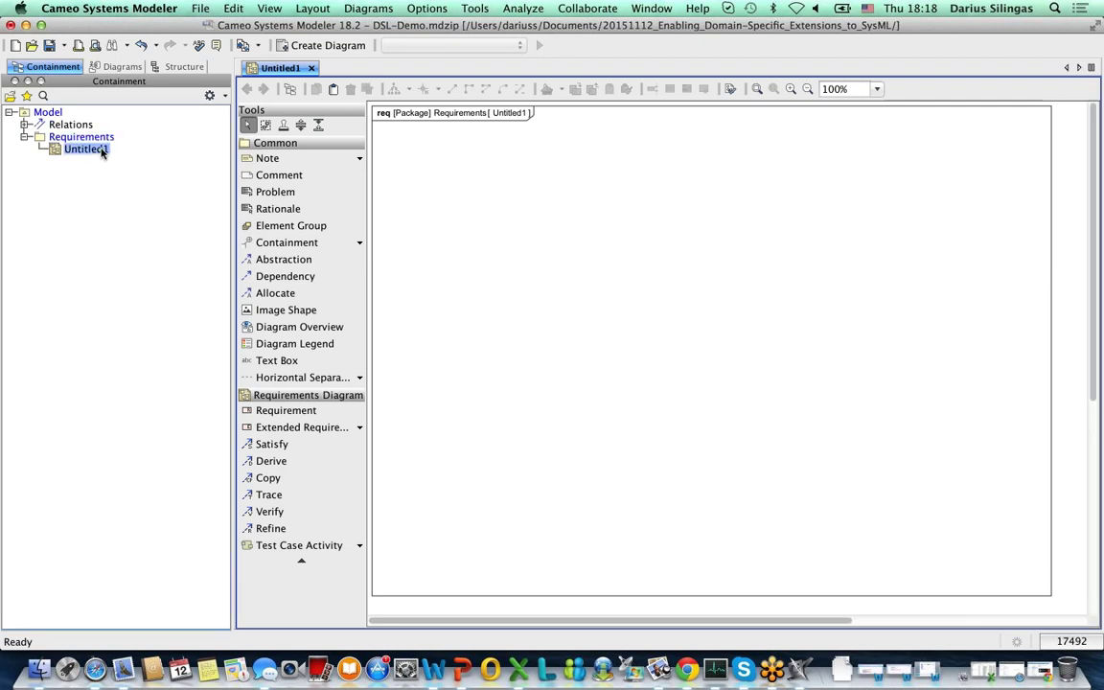
{"action": "key", "text": "Delete"}
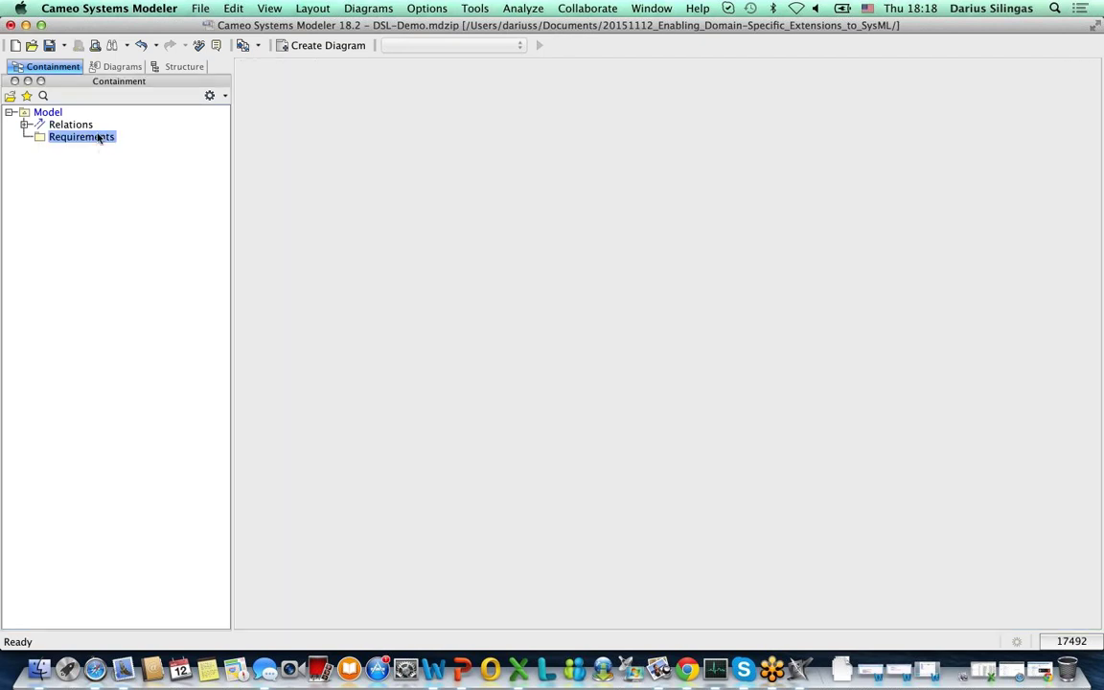
Create a requirement table in the Requirements package and name it Coffee Machine Requirements
{"action": "right_click", "coordinate": [98, 137]}
{"action": "mouse_move", "coordinate": [182, 159]}
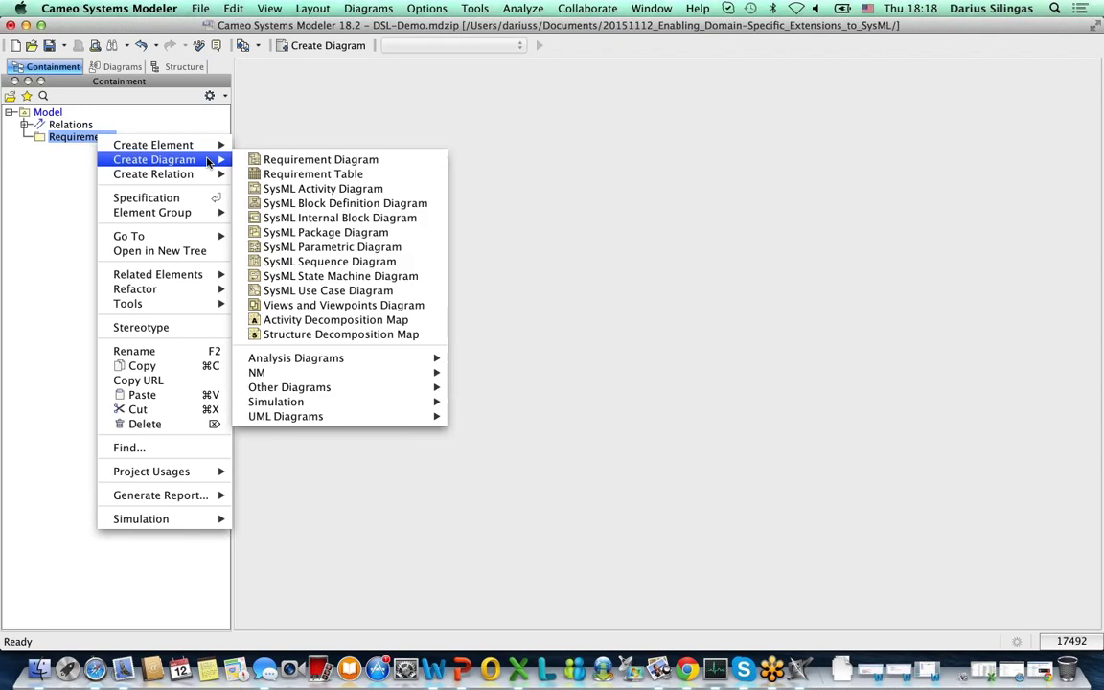
{"action": "left_click", "coordinate": [265, 174]}
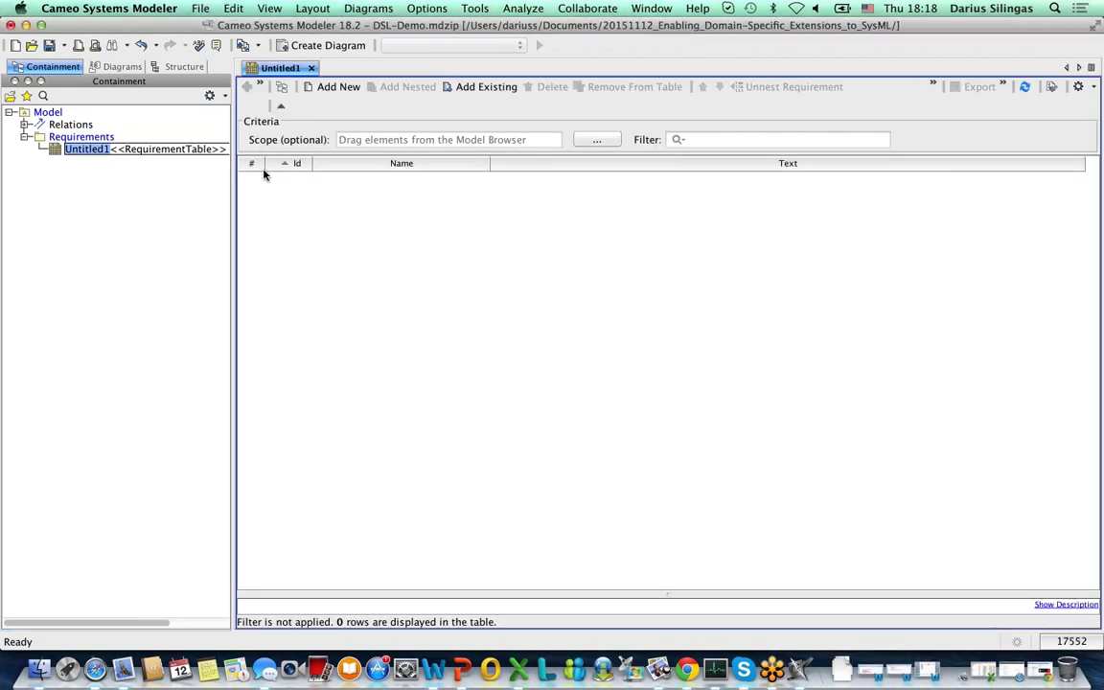
{"action": "key", "text": "BackSpace"}
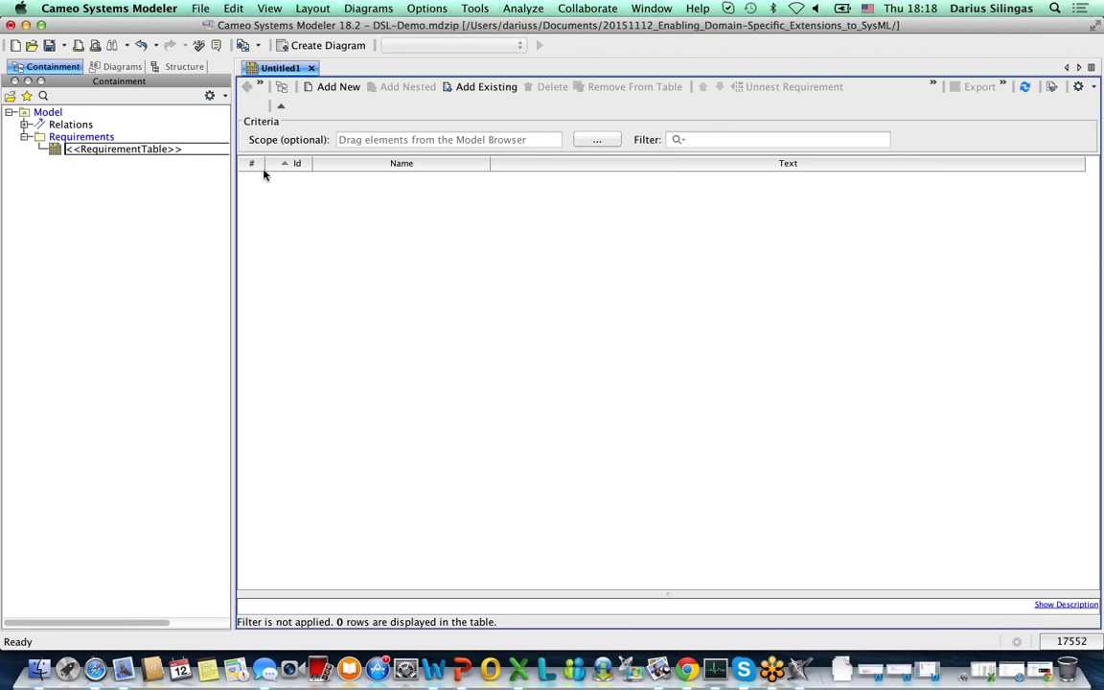
{"action": "type", "text": "Coffee"}
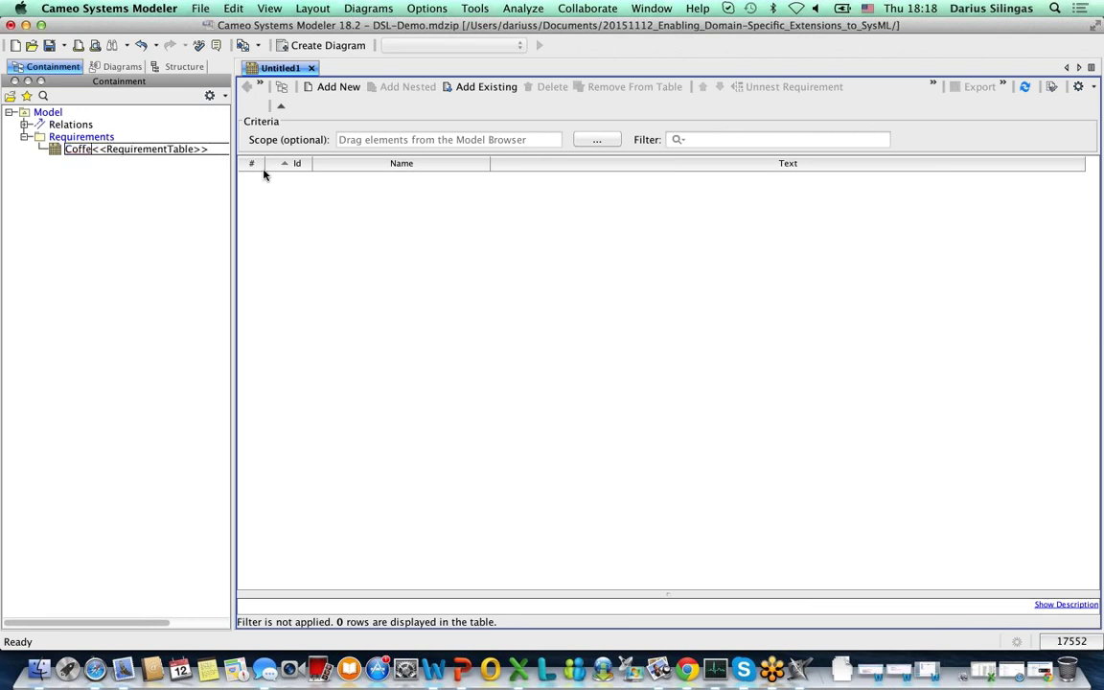
{"action": "type", "text": " Machon"}
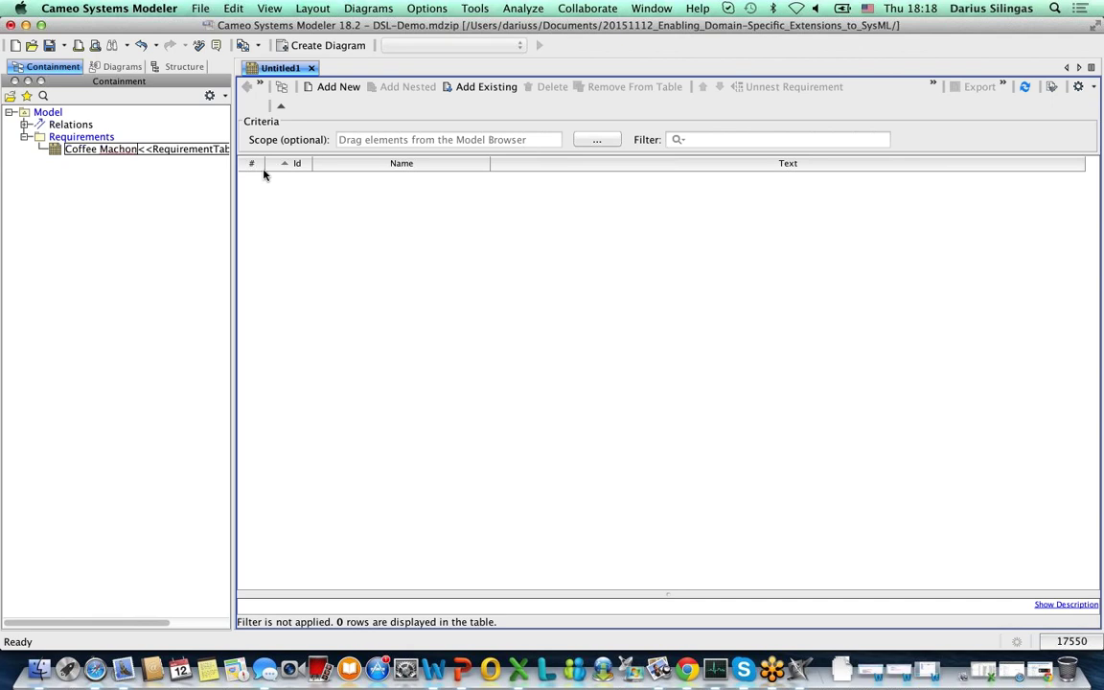
{"action": "key", "text": "BackSpace"}
{"action": "key", "text": "BackSpace"}
{"action": "type", "text": "ine"}
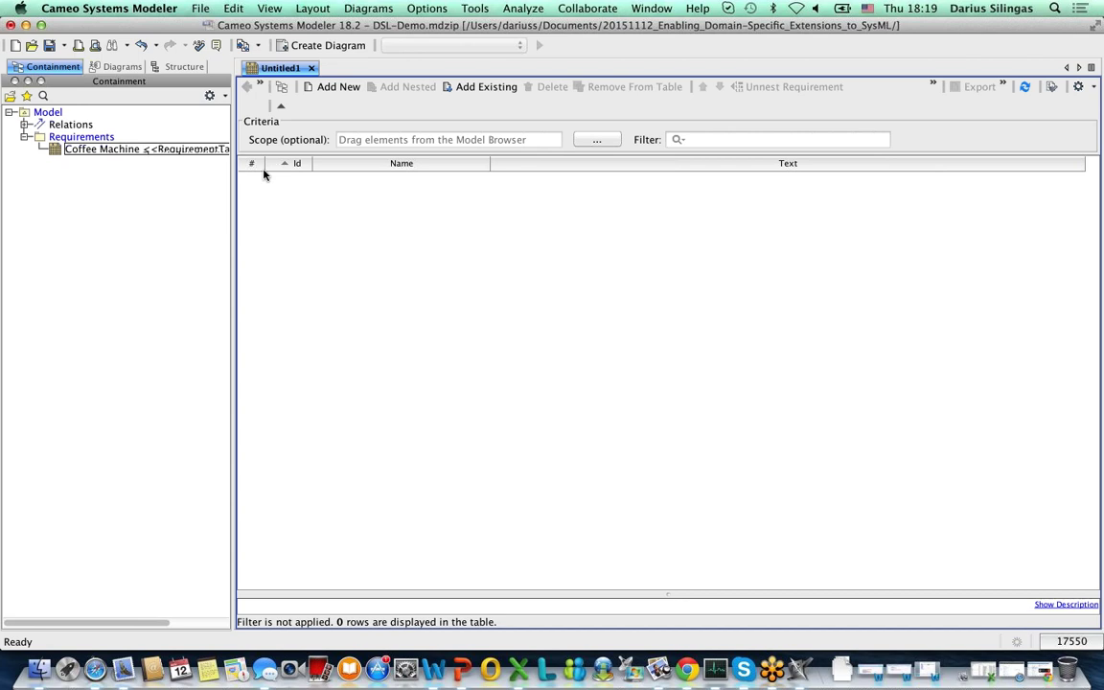
{"action": "type", "text": "Example"}
{"action": "key", "text": "BackSpace"}
{"action": "key", "text": "BackSpace"}
{"action": "key", "text": "BackSpace"}
{"action": "key", "text": "BackSpace"}
{"action": "key", "text": "BackSpace"}
{"action": "key", "text": "BackSpace"}
{"action": "key", "text": "BackSpace"}
{"action": "type", "text": "Requirements"}
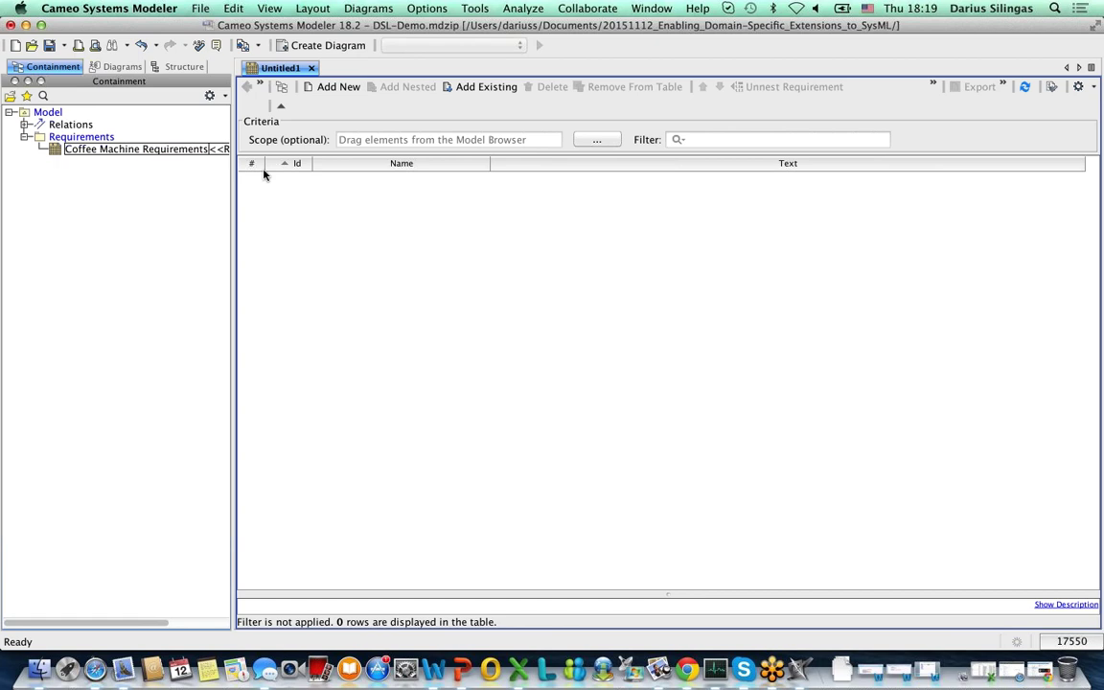
{"action": "key", "text": "Return"}
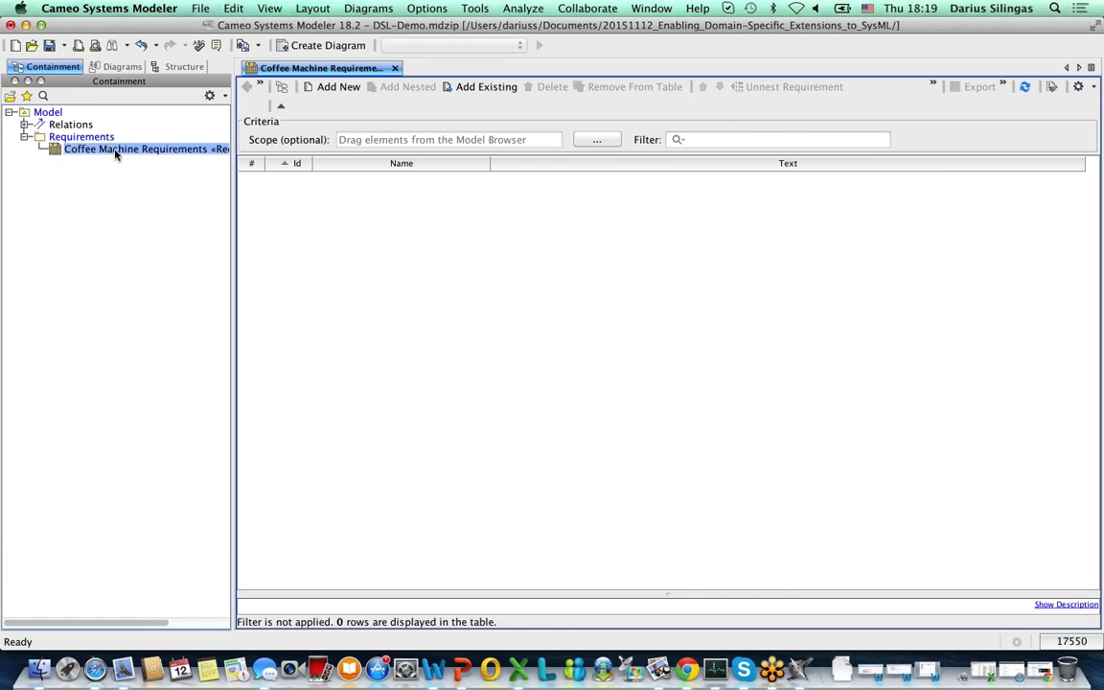
Add a new plain requirement to the table and name it Get Coffee Drink
{"action": "left_click", "coordinate": [335, 88]}
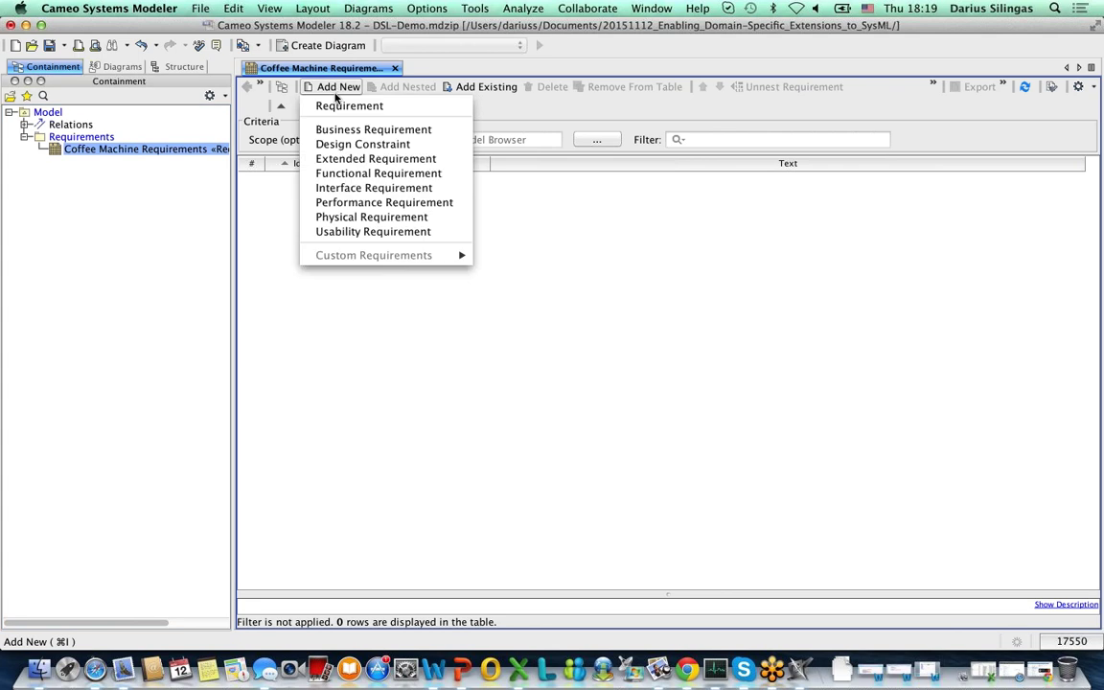
{"action": "left_click", "coordinate": [336, 107]}
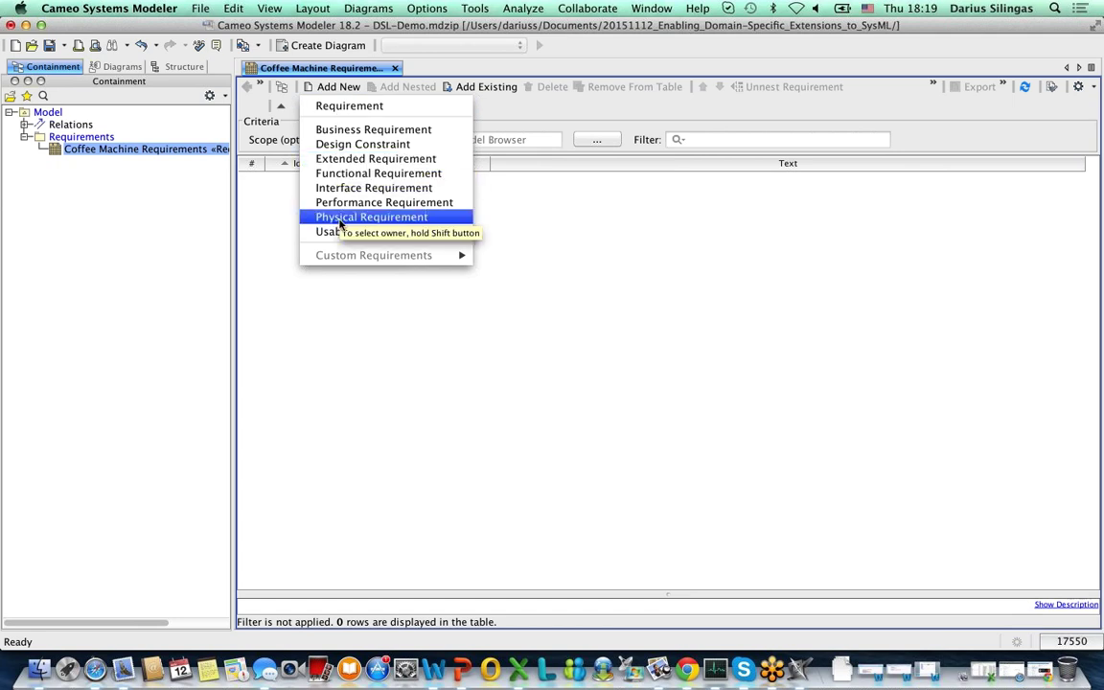
{"action": "left_click", "coordinate": [355, 109]}
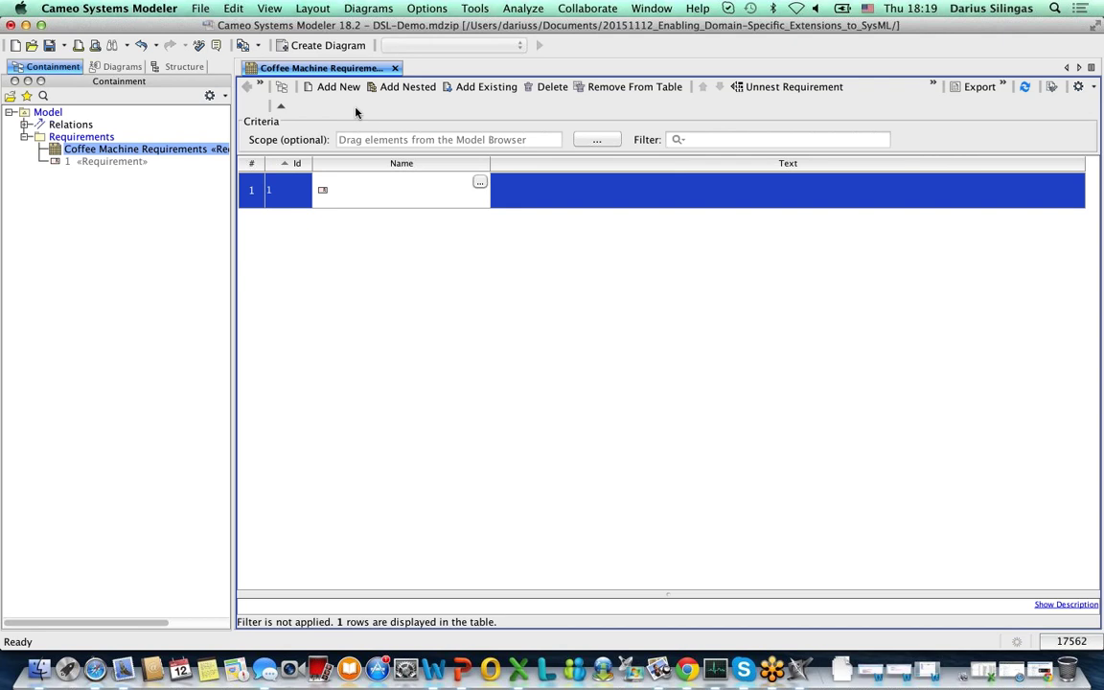
{"action": "type", "text": "Get Coffee Drink"}
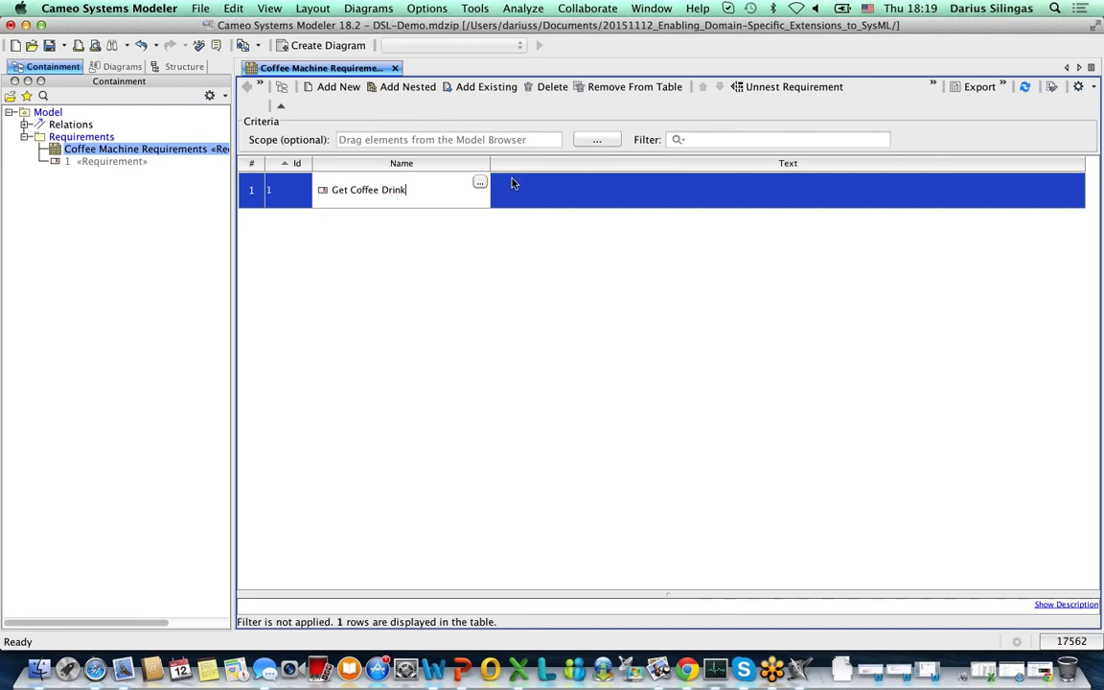
{"action": "key", "text": "Tab"}
Rename the first requirement in the table as Buy Coffee
{"action": "left_click", "coordinate": [380, 192]}
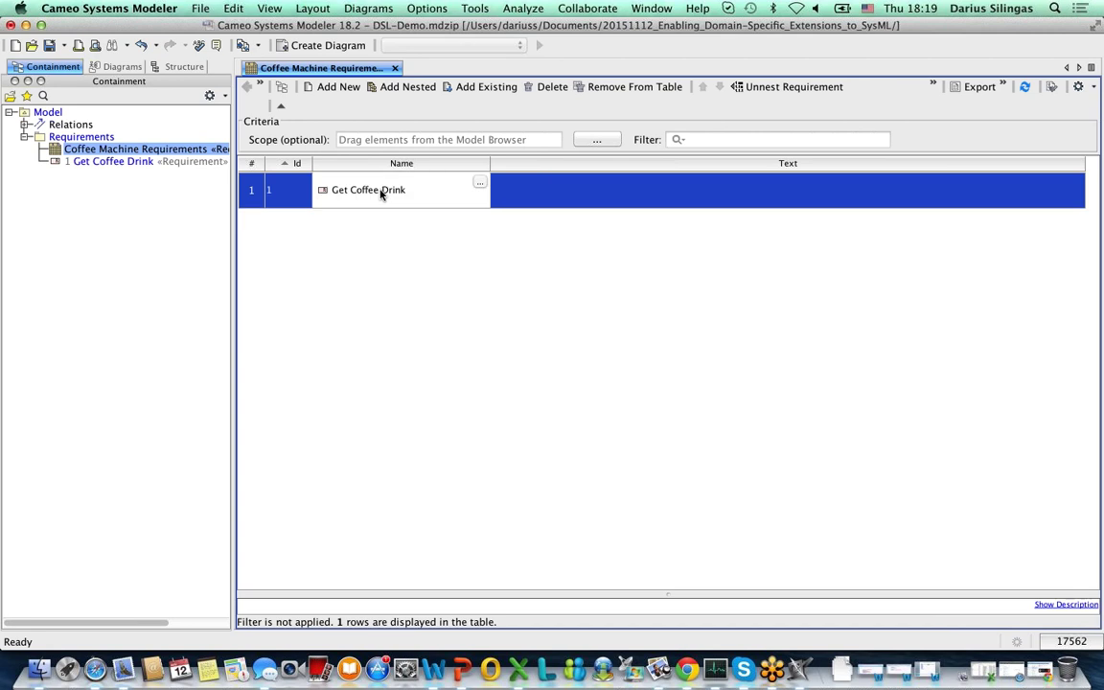
{"action": "triple_click", "coordinate": [369, 190]}
{"action": "type", "text": "B"}
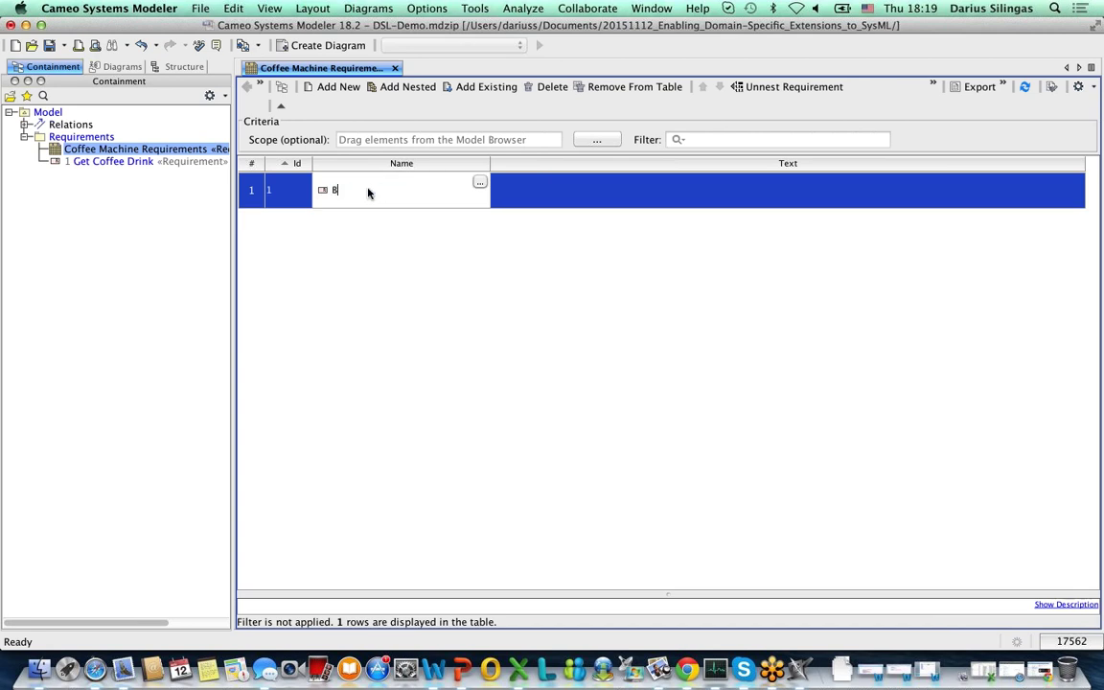
{"action": "type", "text": "uy Coffee"}
Enter the Buy Coffee requirement's text: "The user shall be able to buy a coffee drink using a coffee machine."
{"action": "left_click", "coordinate": [534, 189]}
{"action": "type", "text": "The us"}
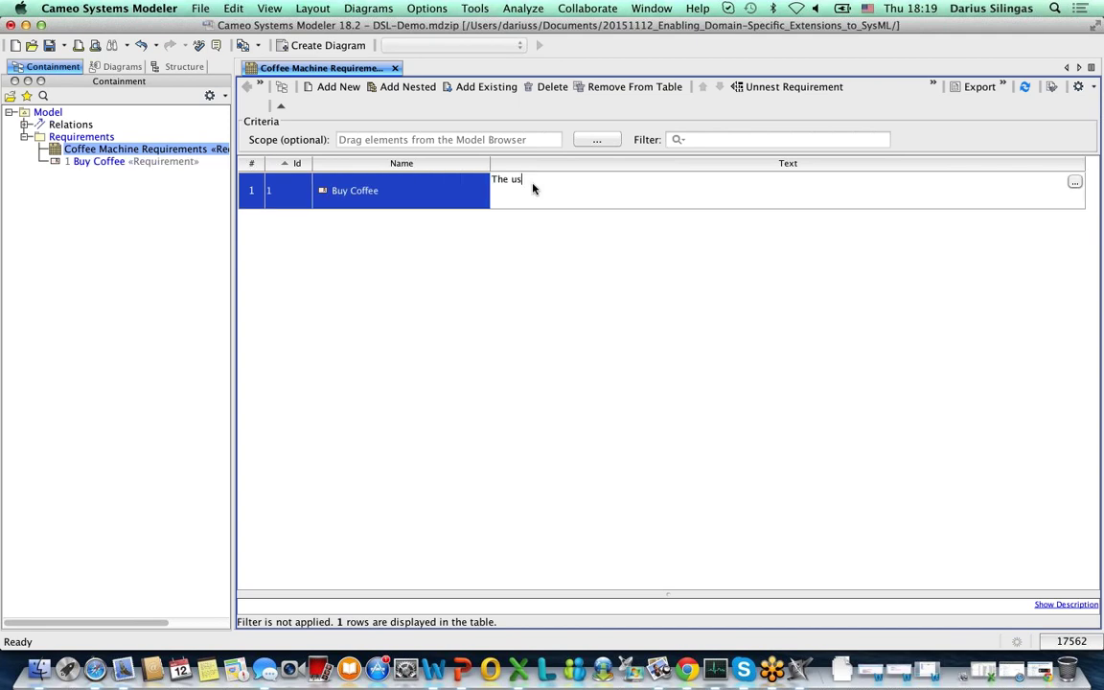
{"action": "type", "text": "er shall be able to buy a"}
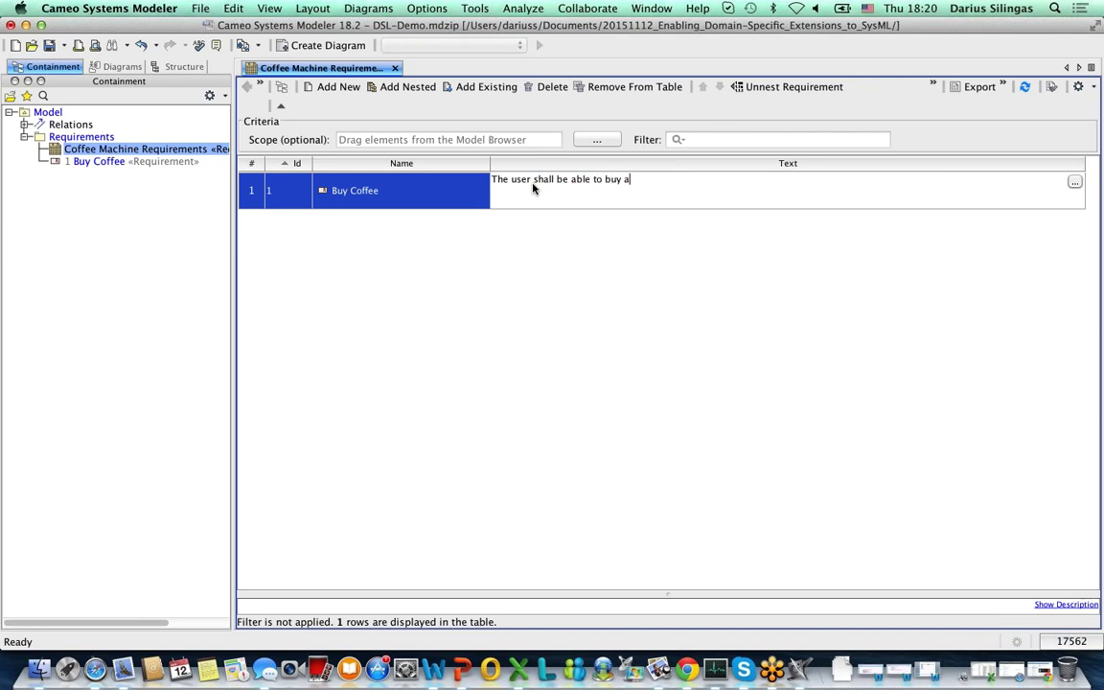
{"action": "type", "text": " coffee drink using a coffee m"}
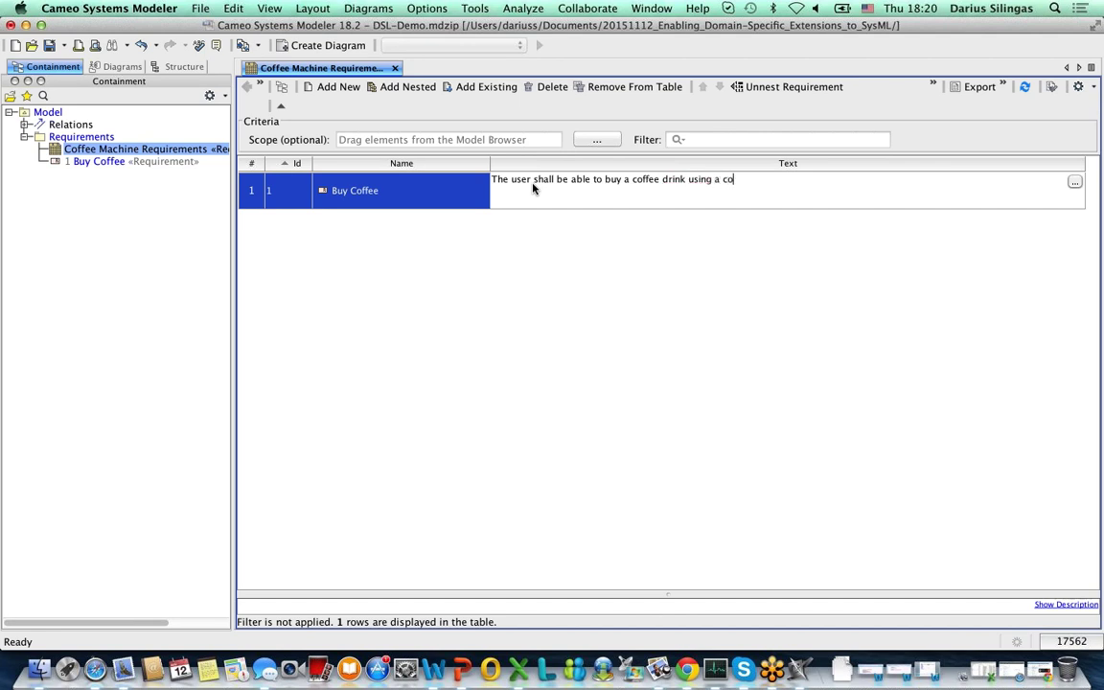
{"action": "type", "text": "achine."}
Add a second plain requirement to the table and name it International Accessibility
{"action": "left_click", "coordinate": [339, 87]}
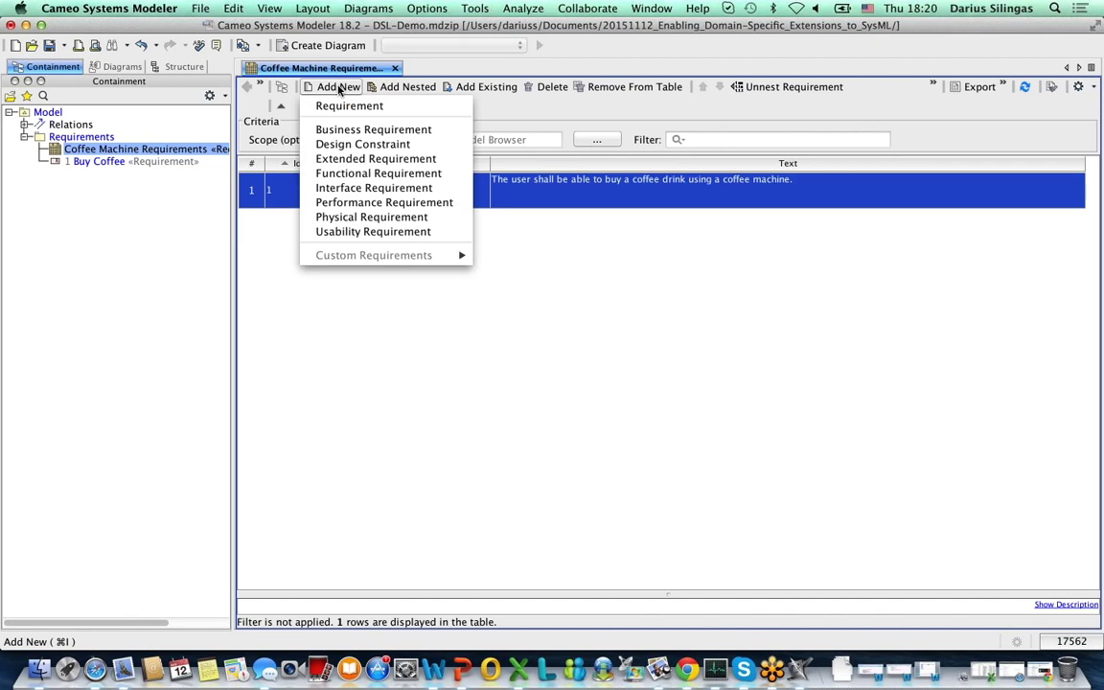
{"action": "left_click", "coordinate": [349, 105]}
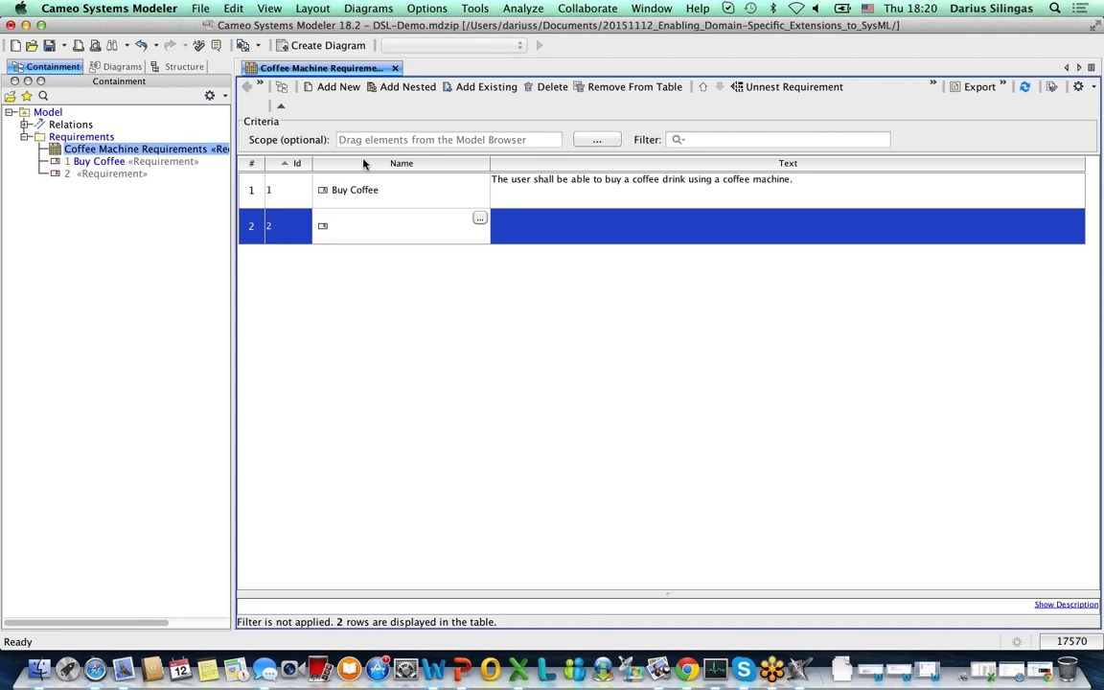
{"action": "type", "text": "International Accessibility"}
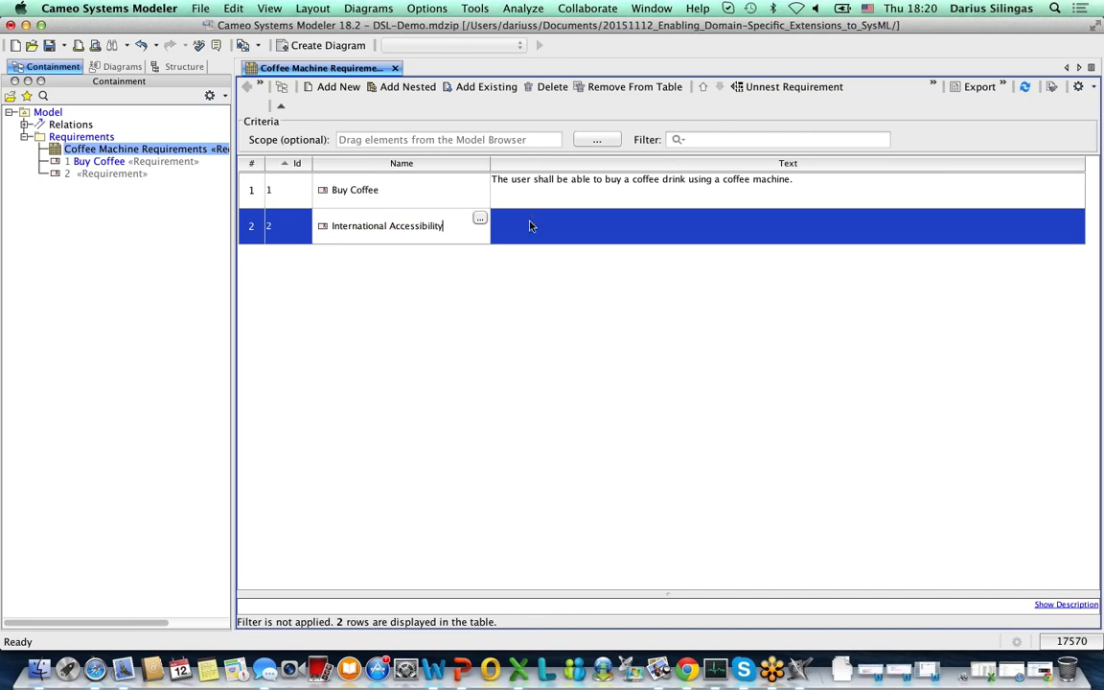
Enter the International Accessibility requirement's text: "The users shall be able to operate the coffee machine in multiple languages."
{"action": "left_click", "coordinate": [529, 221]}
{"action": "left_click", "coordinate": [529, 221]}
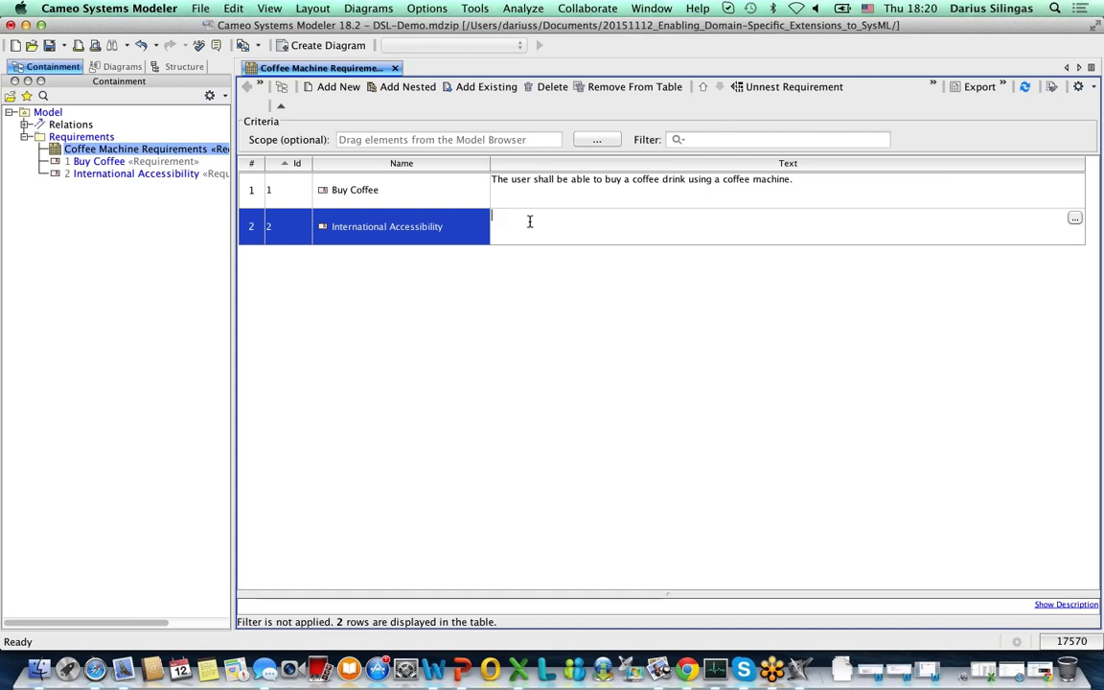
{"action": "type", "text": "The users shall"}
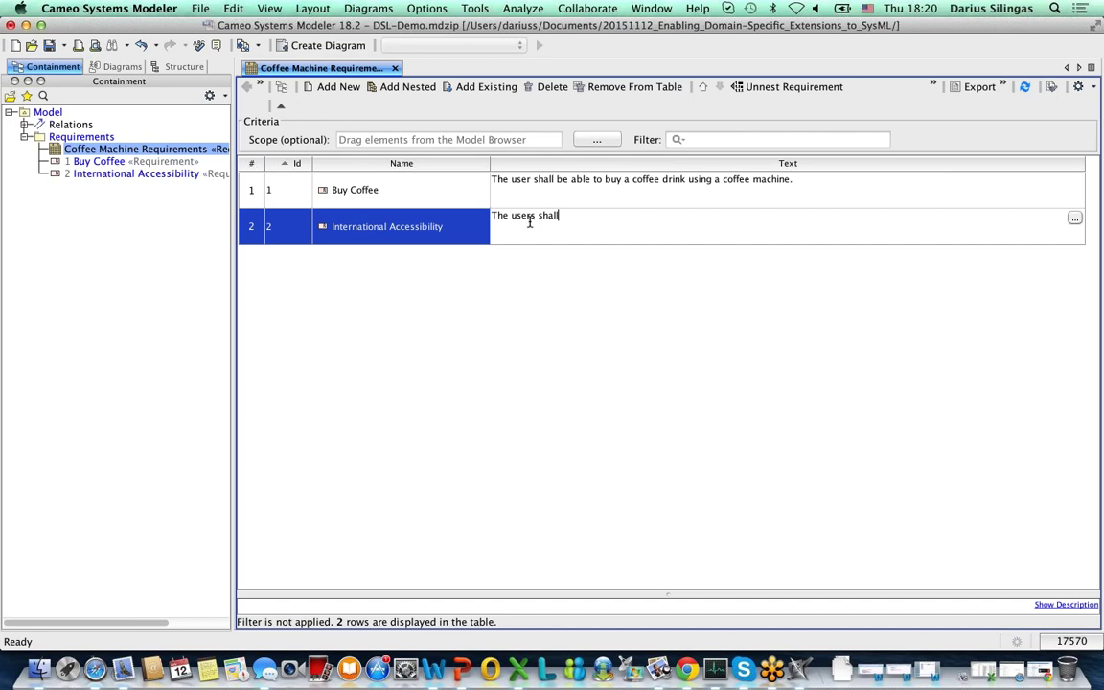
{"action": "type", "text": " be able to operate the co"}
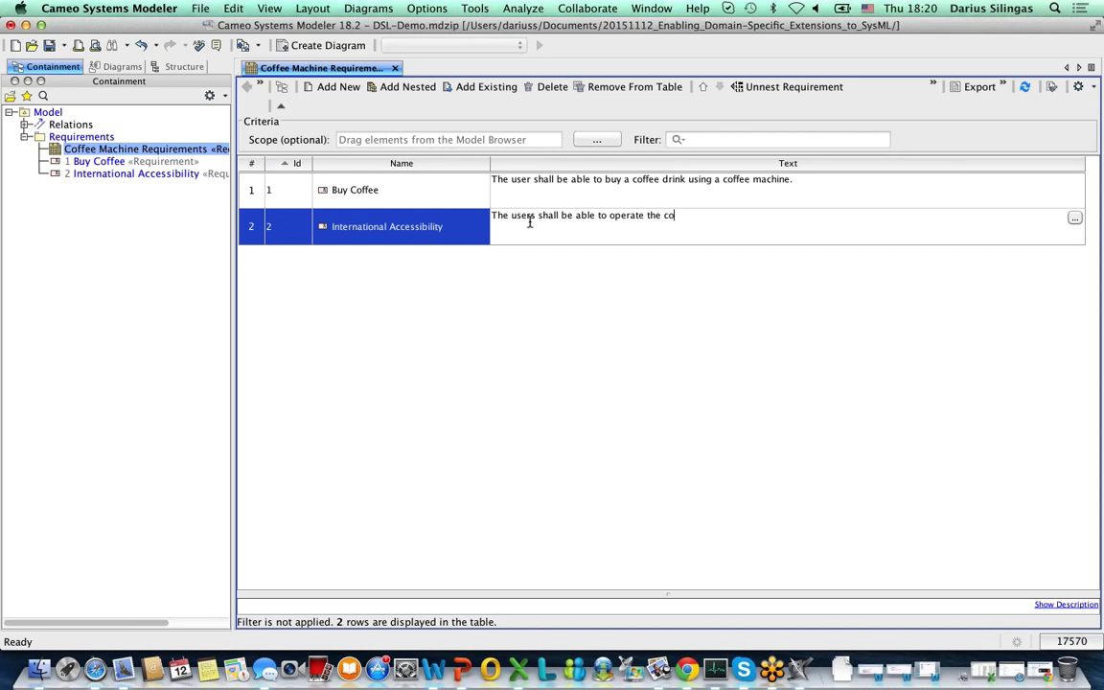
{"action": "type", "text": "ffee machine in multiple "}
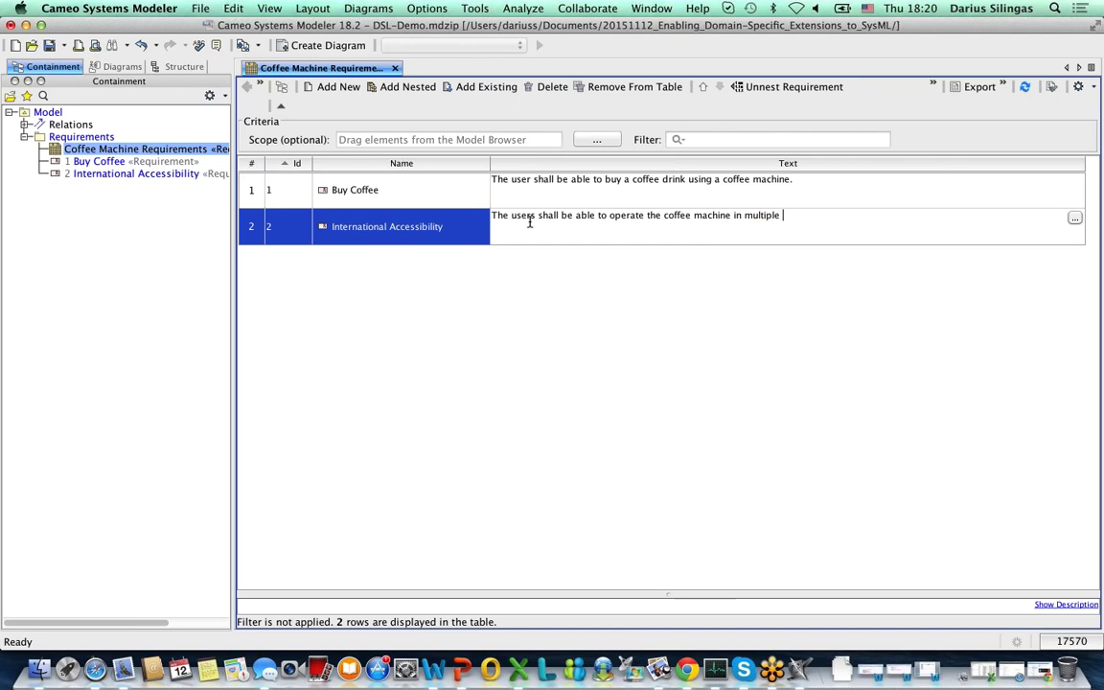
{"action": "type", "text": "languages."}
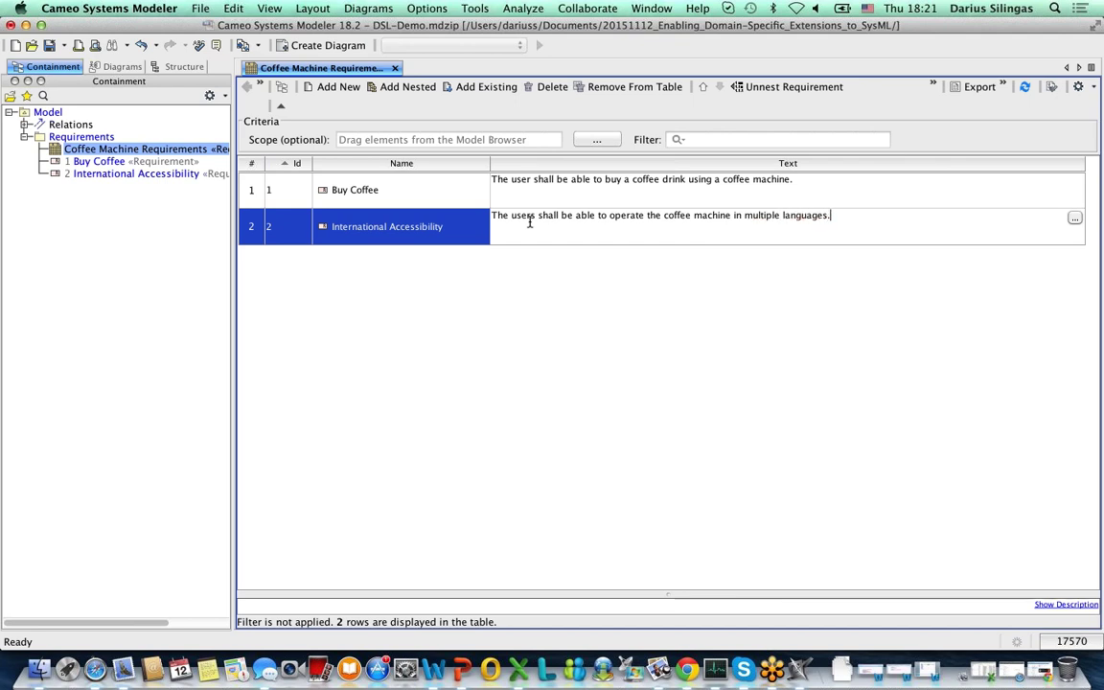
Add a third plain requirement to the table and name it Accept Cash Payment
{"action": "left_click", "coordinate": [337, 87]}
{"action": "left_click", "coordinate": [349, 105]}
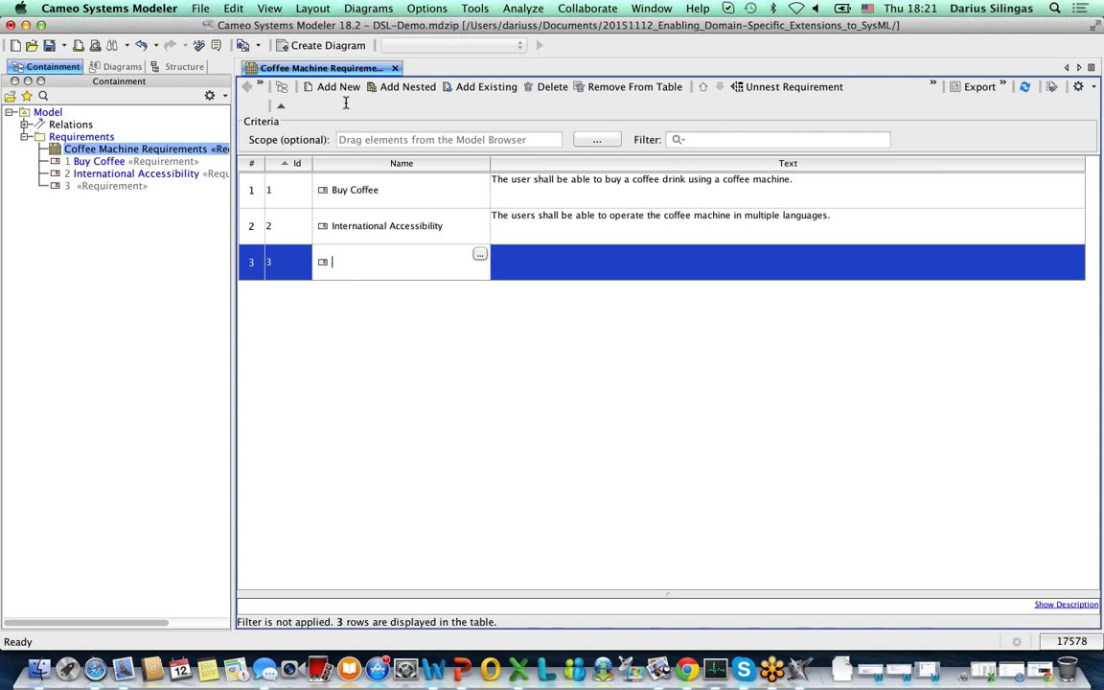
{"action": "type", "text": "Buy Coffe"}
{"action": "key", "text": "BackSpace"}
{"action": "key", "text": "BackSpace"}
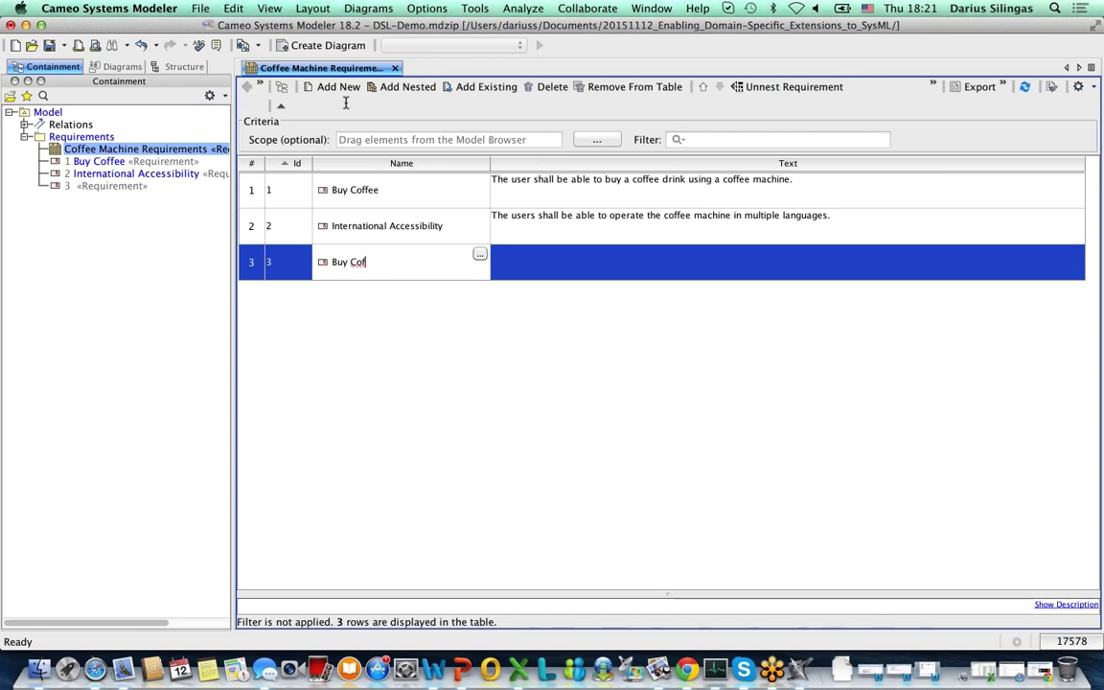
{"action": "key", "text": "BackSpace"}
{"action": "key", "text": "BackSpace"}
{"action": "key", "text": "BackSpace"}
{"action": "key", "text": "BackSpace"}
{"action": "key", "text": "BackSpace"}
{"action": "key", "text": "BackSpace"}
{"action": "key", "text": "BackSpace"}
{"action": "type", "text": "Accept"}
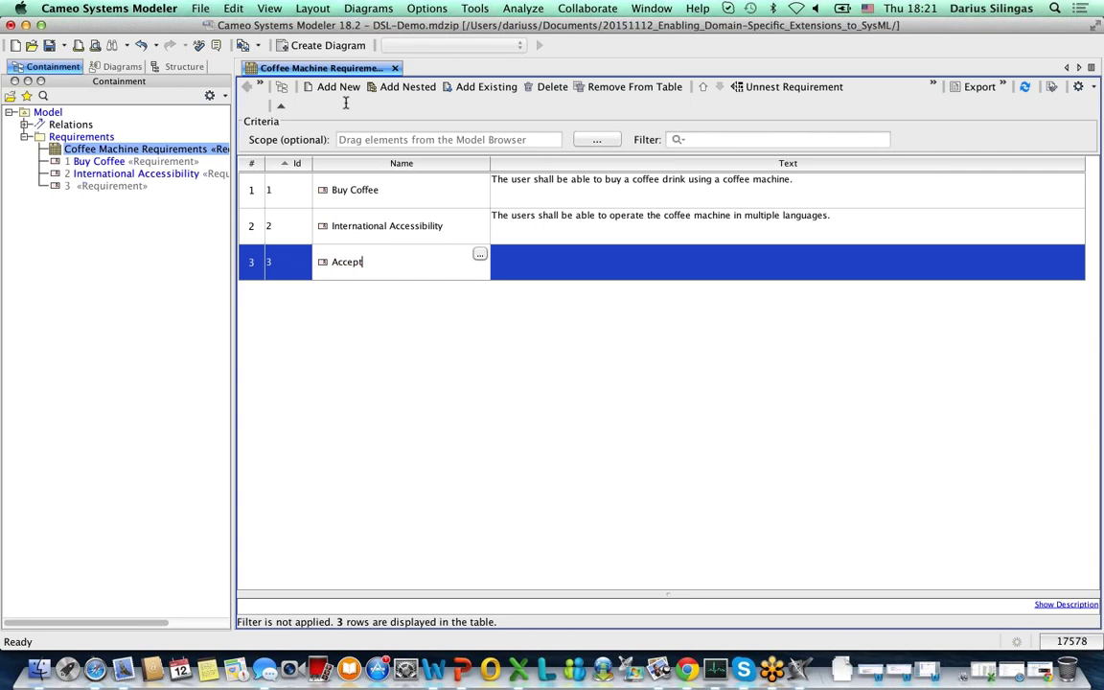
{"action": "type", "text": " Cash Paym"}
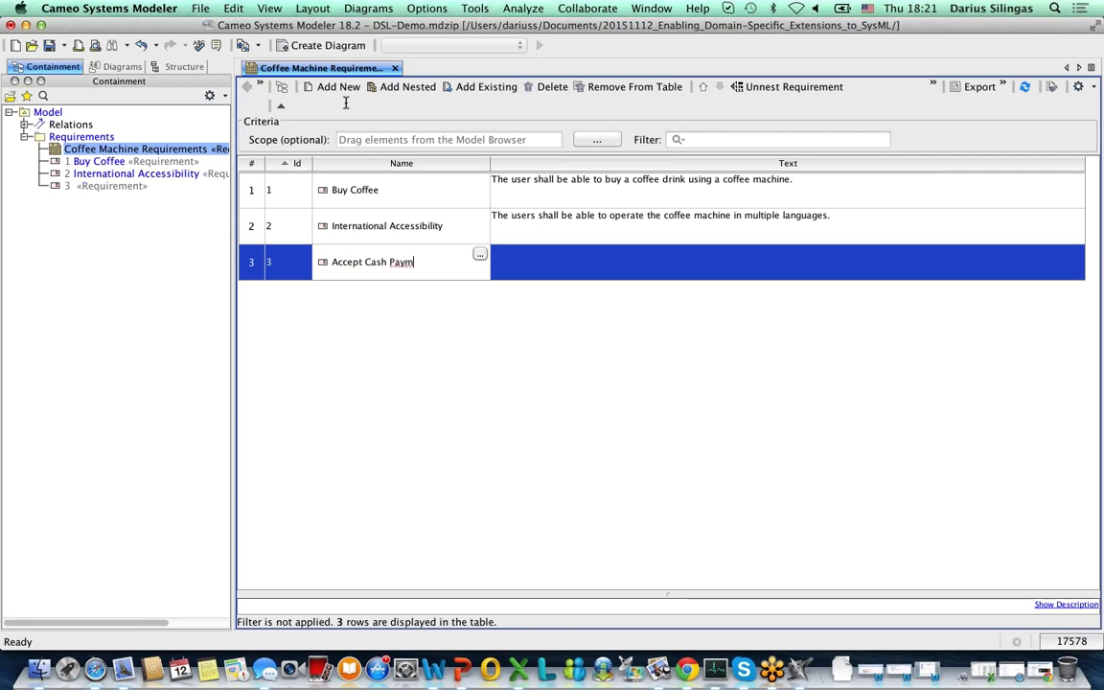
{"action": "type", "text": "ent"}
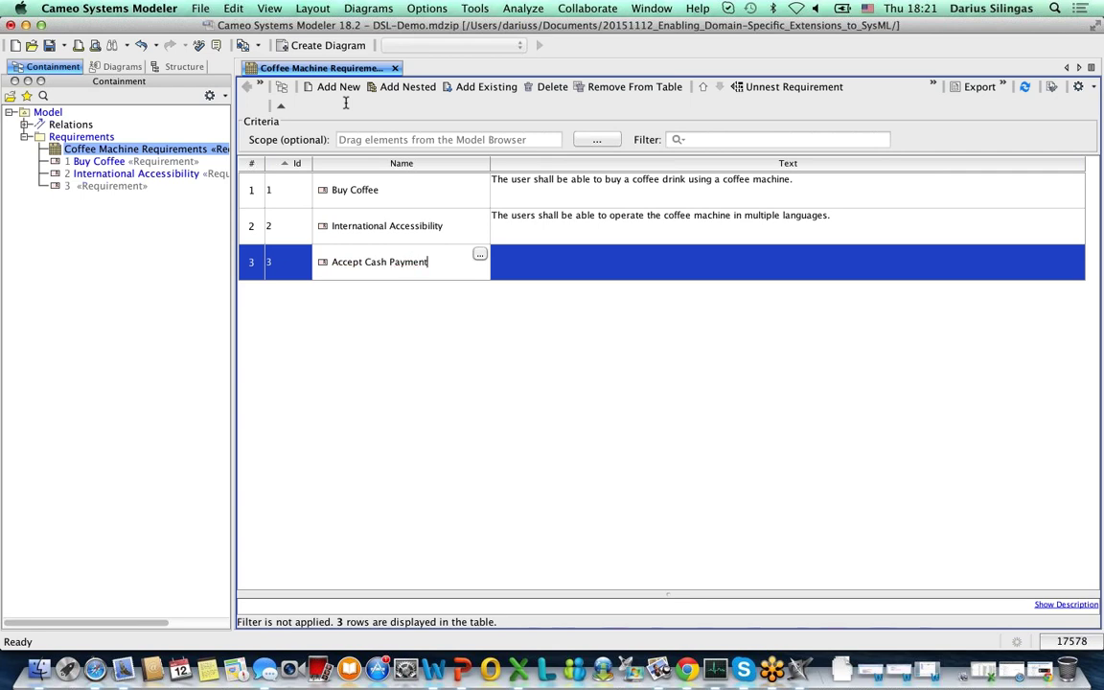
Enter the Accept Cash Payment requirement's text: "The system shall accept payments in cash."
{"action": "left_click", "coordinate": [535, 263]}
{"action": "type", "text": "Th"}
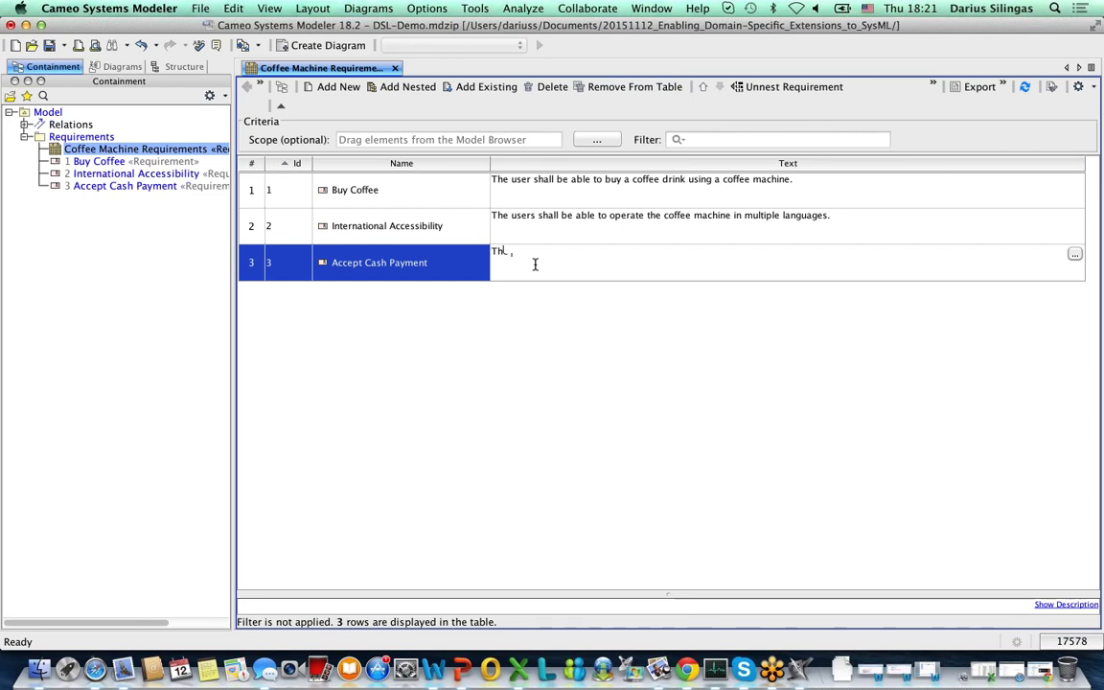
{"action": "type", "text": "e system sga"}
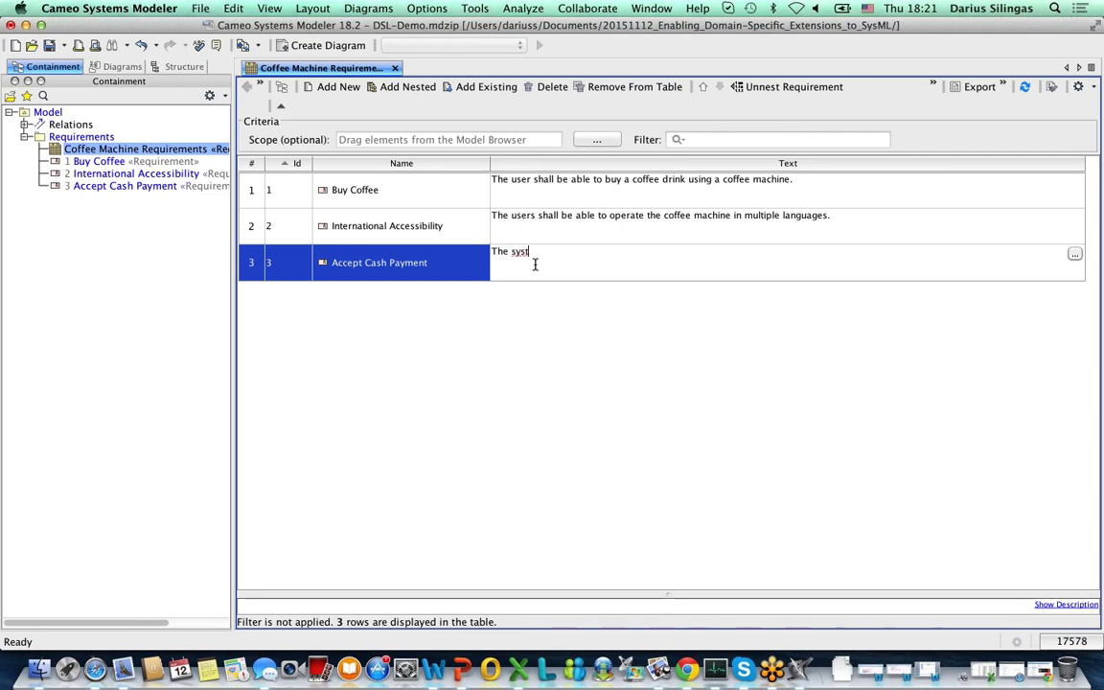
{"action": "key", "text": "BackSpace"}
{"action": "key", "text": "BackSpace"}
{"action": "type", "text": "hall accept "}
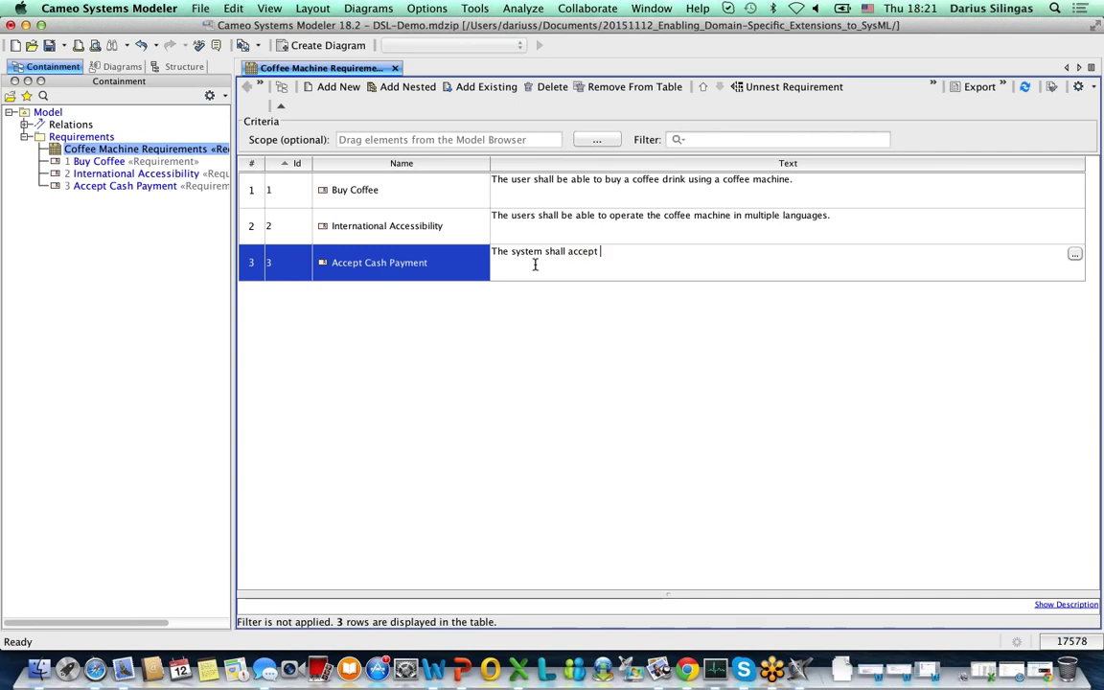
{"action": "type", "text": "payments in cash."}
Add a fourth plain requirement to the table and name it Accept Credit Card Payment
{"action": "left_click", "coordinate": [342, 89]}
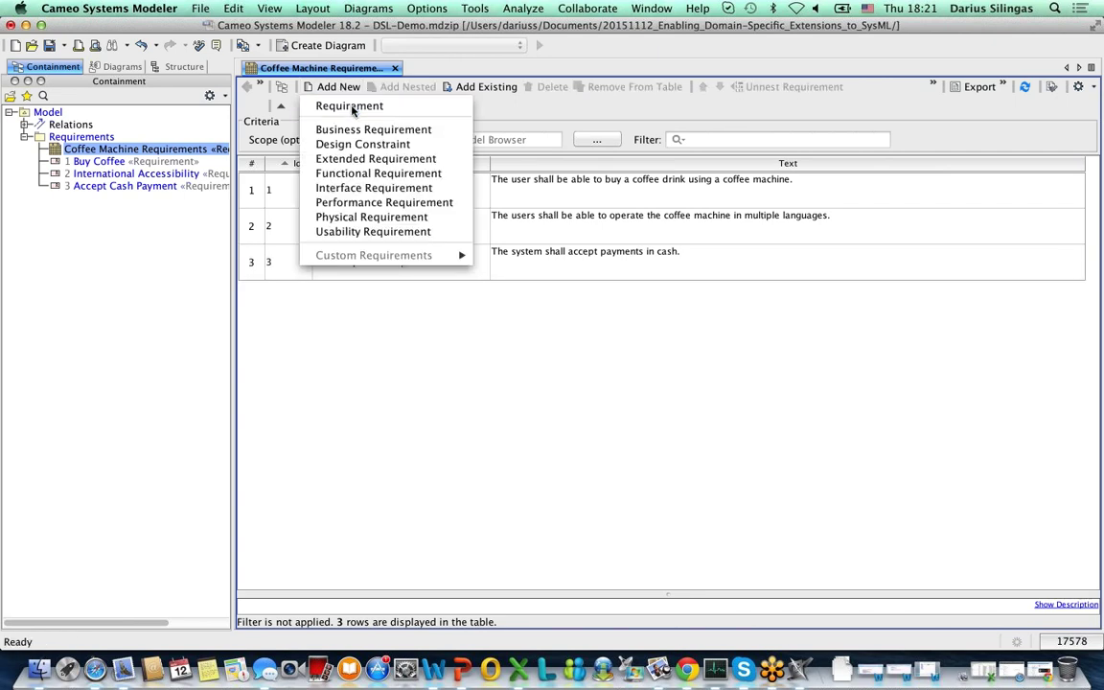
{"action": "left_click", "coordinate": [351, 106]}
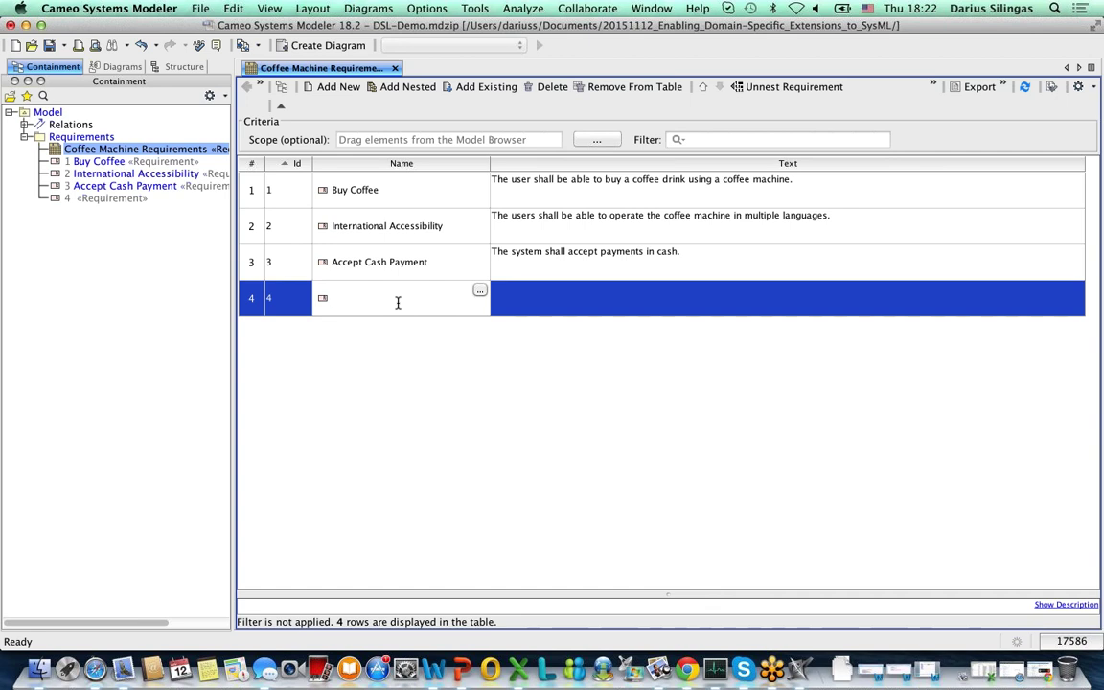
{"action": "type", "text": "Accept Credit Card Payment"}
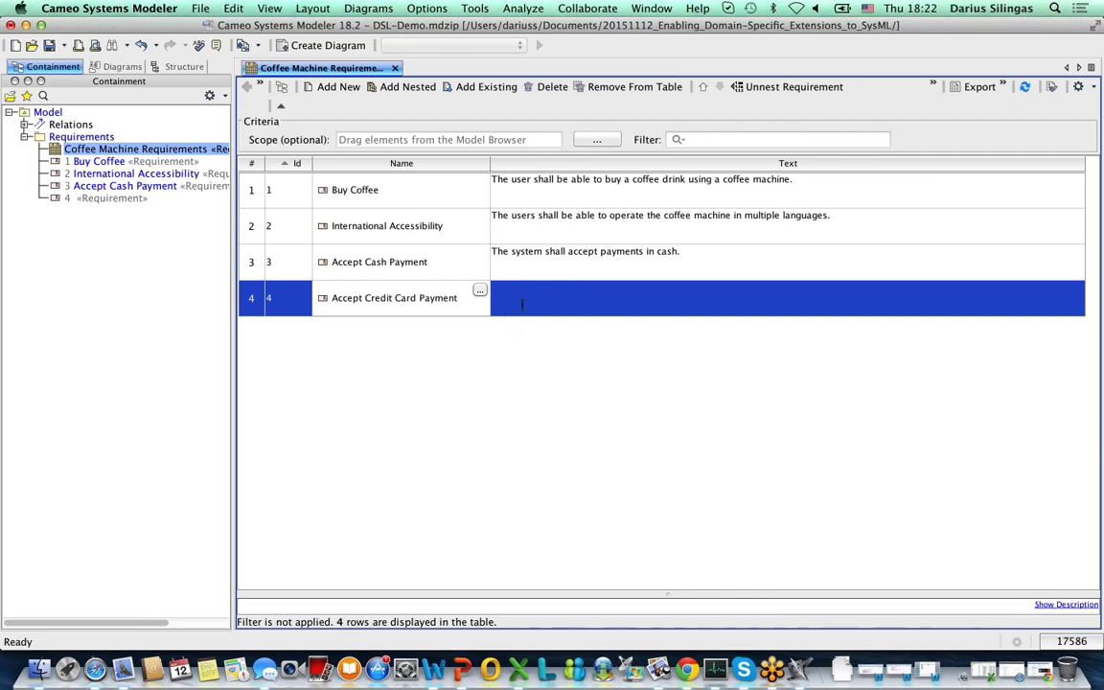
Enter the Accept Credit Card Payment requirement's text: "The system shall accept payments using credit card."
{"action": "left_click", "coordinate": [522, 304]}
{"action": "type", "text": "The system"}
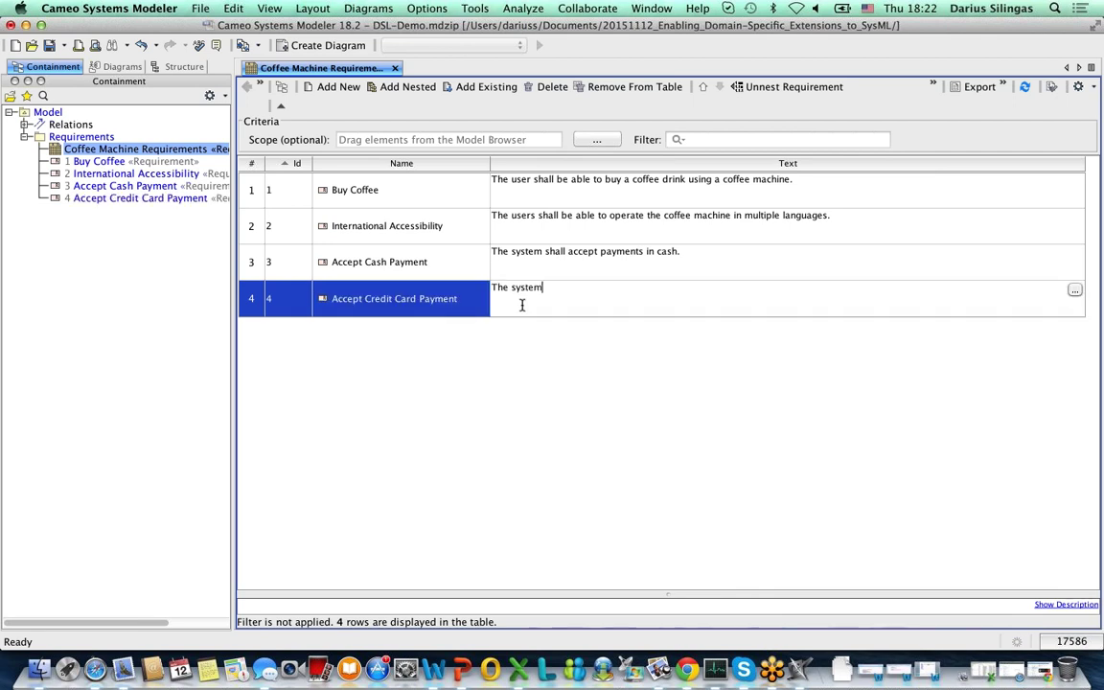
{"action": "type", "text": " shall acc"}
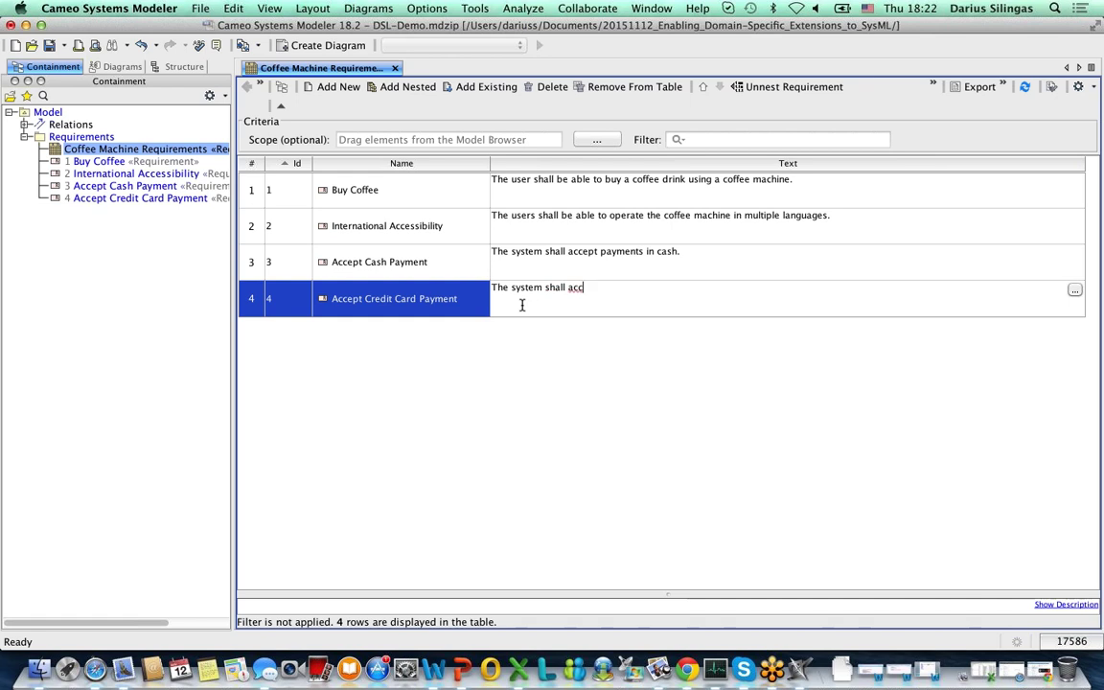
{"action": "type", "text": "ept payments in"}
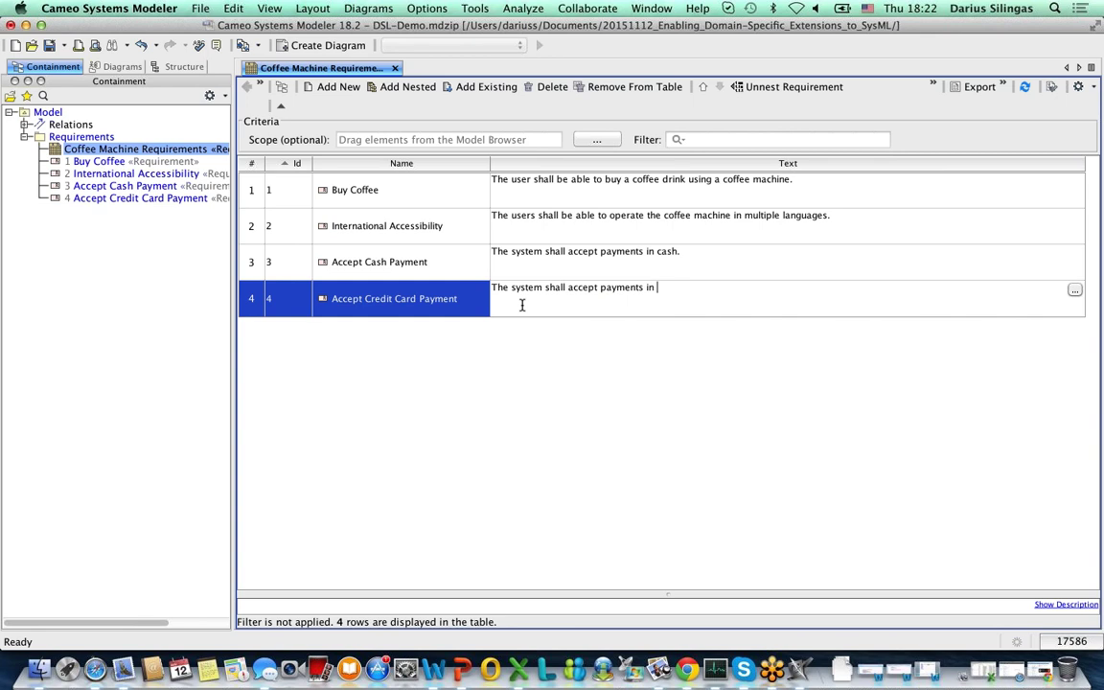
{"action": "key", "text": "BackSpace"}
{"action": "key", "text": "BackSpace"}
{"action": "type", "text": "using credit card."}
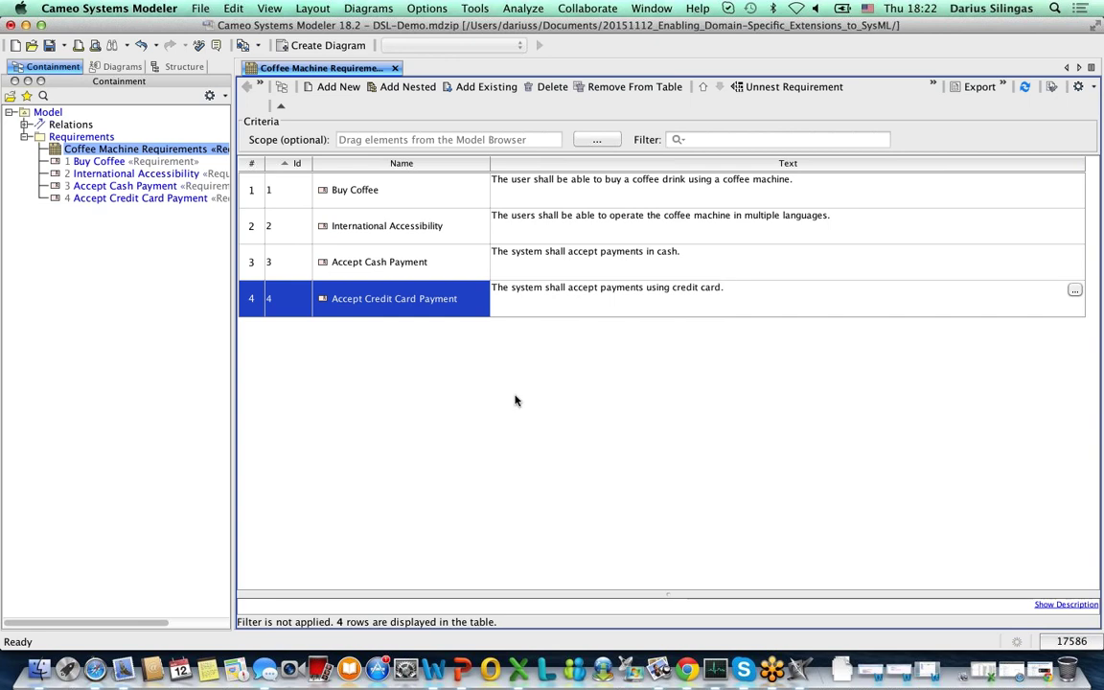
{"action": "left_click", "coordinate": [514, 400]}
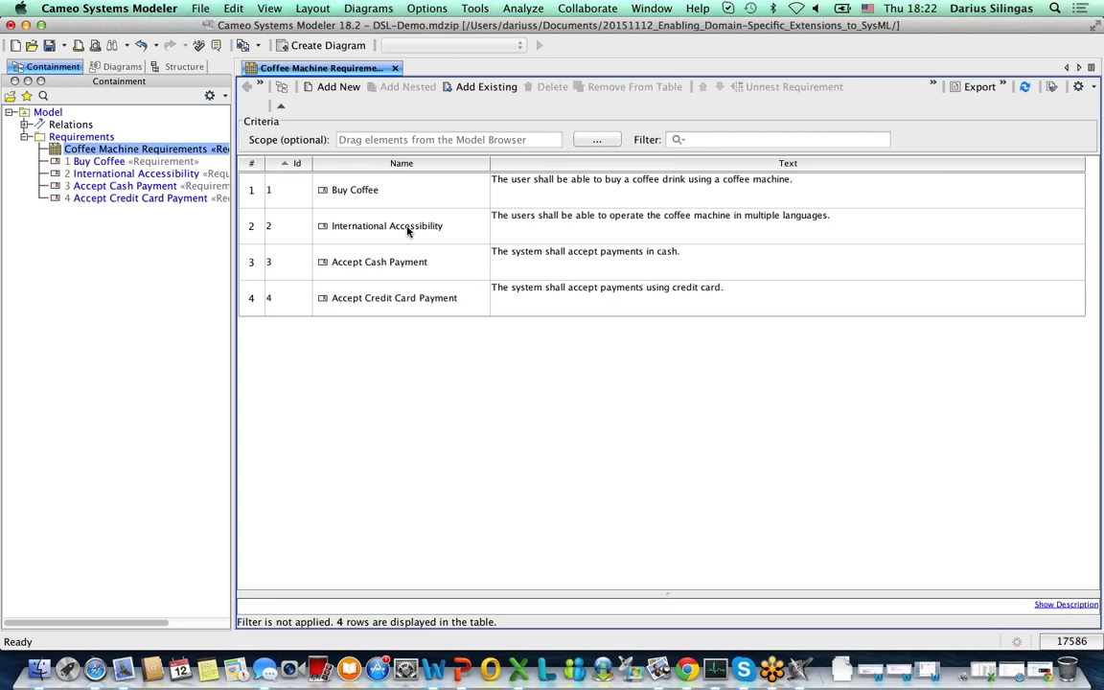
Add a fifth plain requirement to the table and name it Easy Maintenance
{"action": "left_click", "coordinate": [351, 88]}
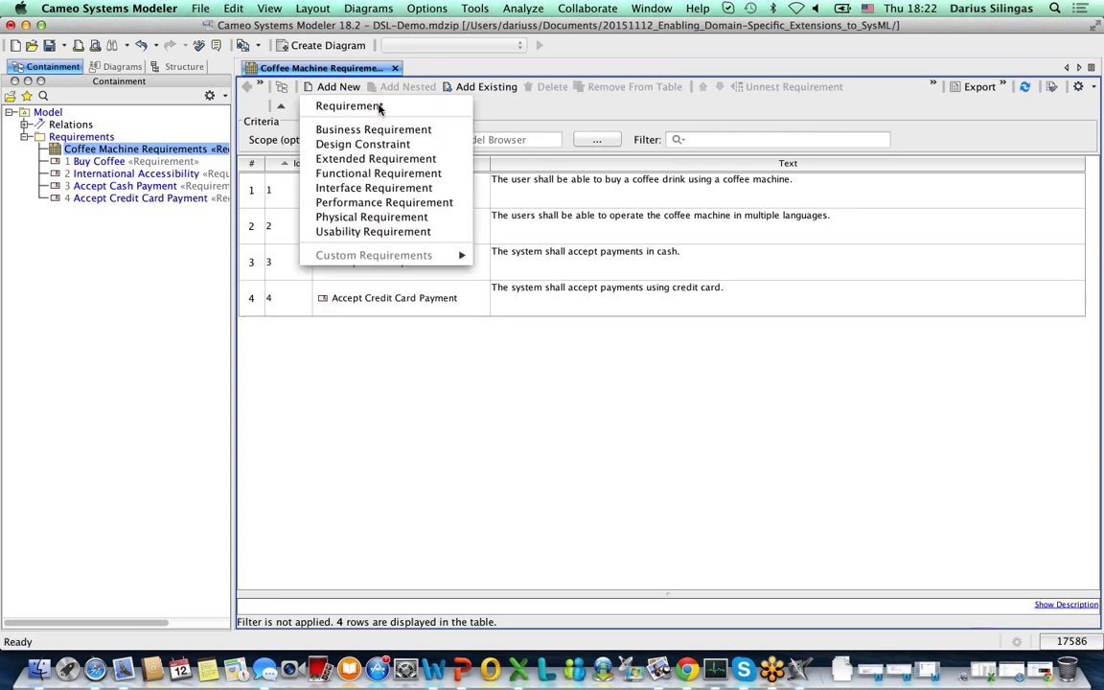
{"action": "left_click", "coordinate": [378, 109]}
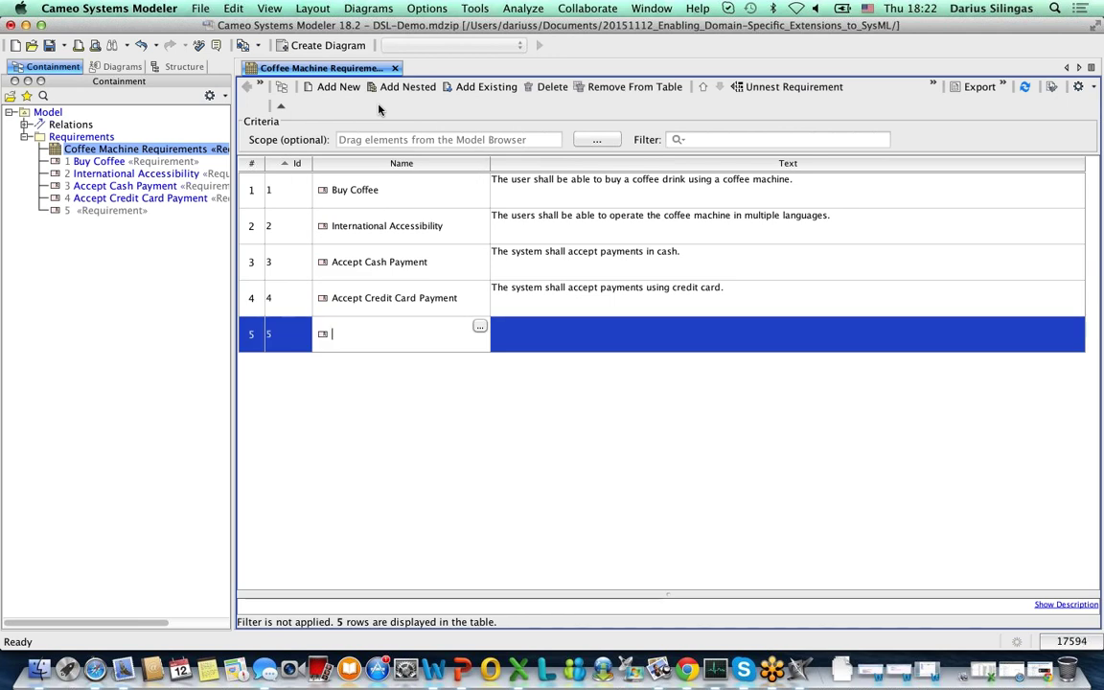
{"action": "type", "text": "Easy Main"}
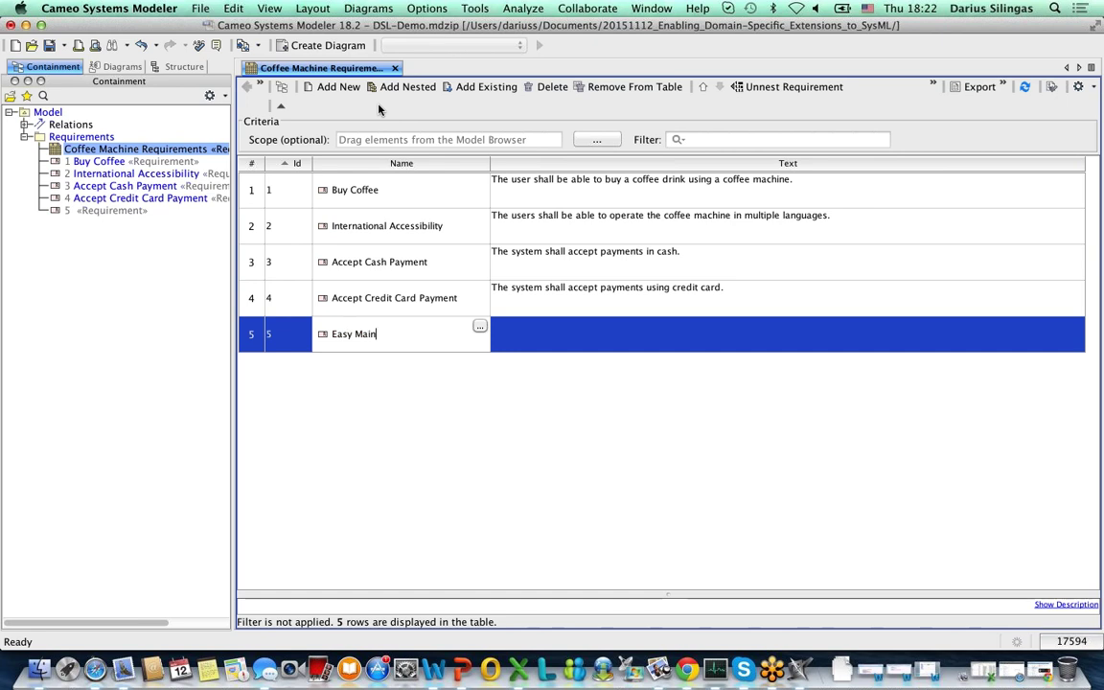
{"action": "type", "text": "tenanc"}
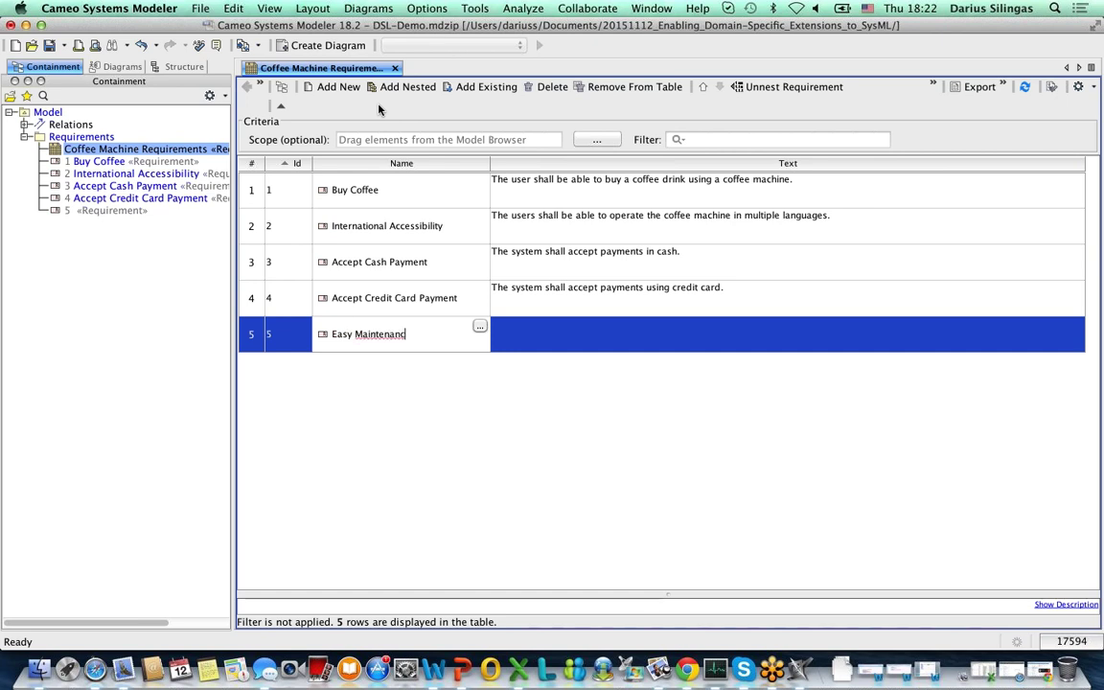
{"action": "type", "text": "e"}
Enter the Easy Maintenance requirement's text: "The system shall be easy/simple to maintain."
{"action": "left_click", "coordinate": [520, 333]}
{"action": "type", "text": "The syst"}
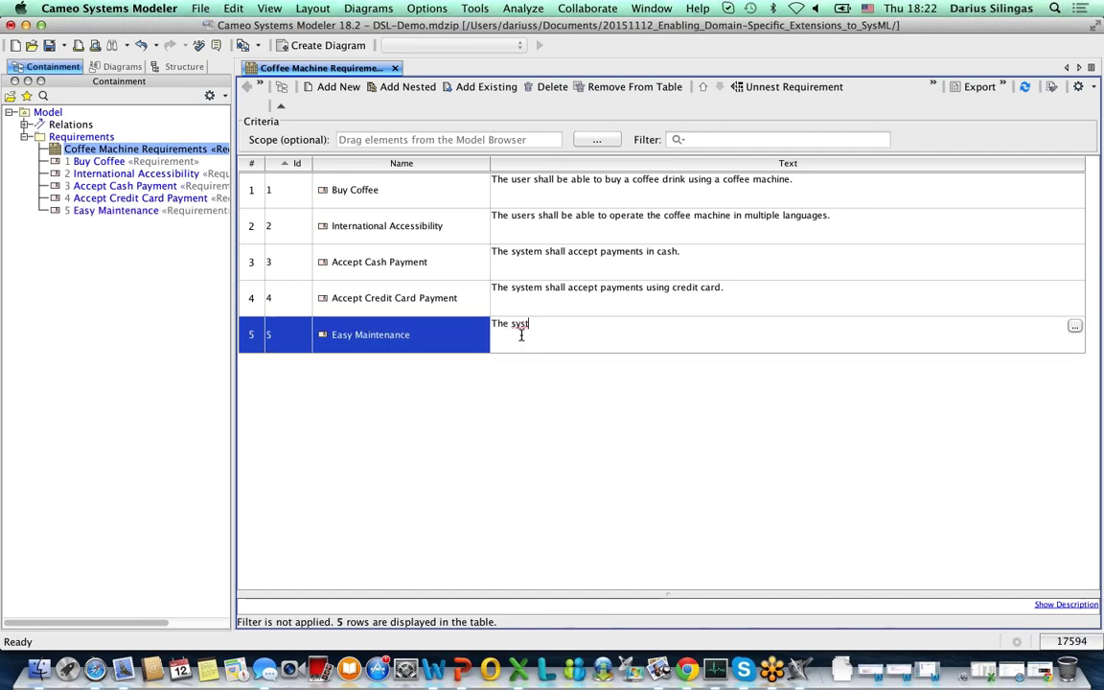
{"action": "type", "text": "em shall be easy"}
{"action": "key", "text": "BackSpace"}
{"action": "type", "text": "/simple "}
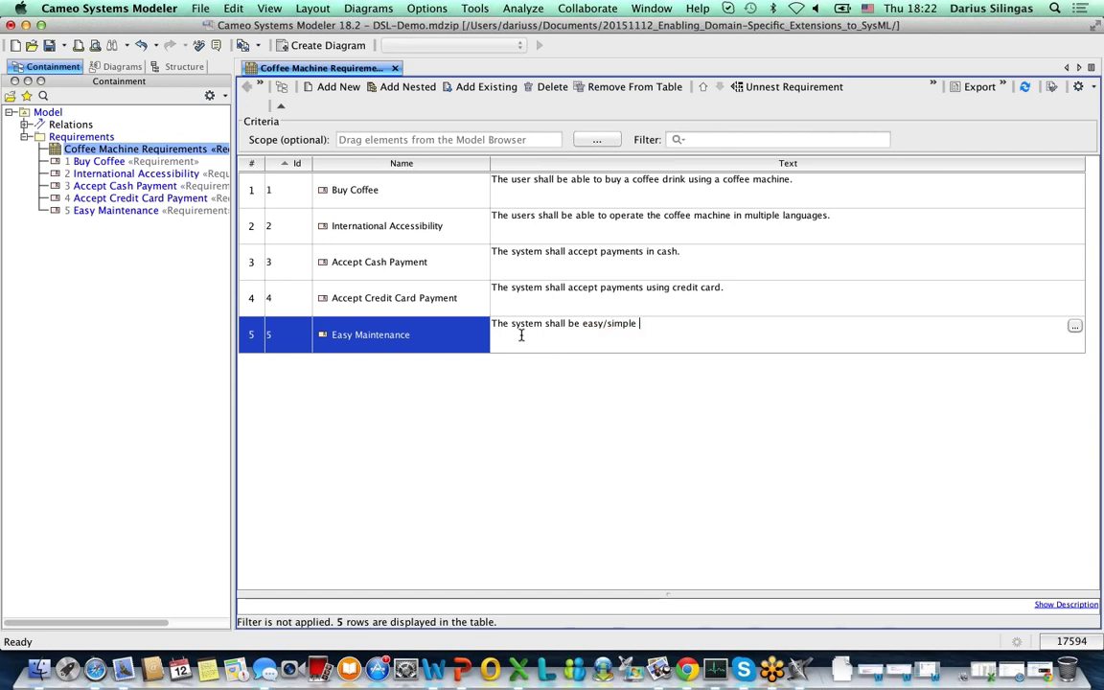
{"action": "type", "text": "to maintain."}
{"action": "left_click", "coordinate": [517, 355]}
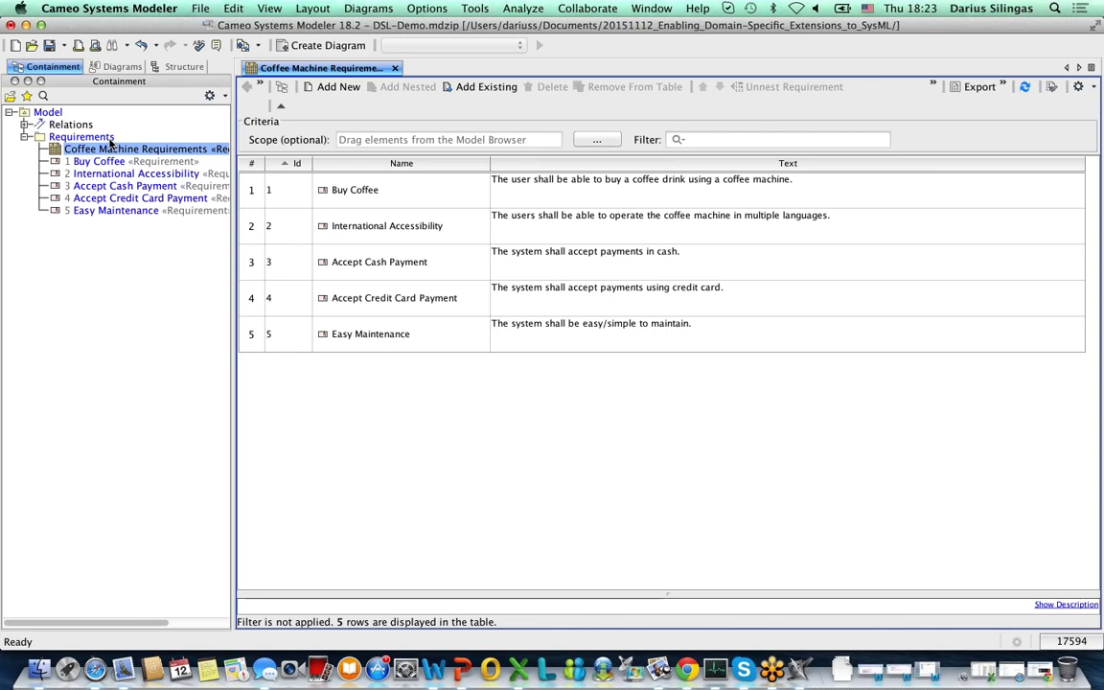
Create a profile named NMRequirements directly under the root Model
{"action": "left_click", "coordinate": [48, 112]}
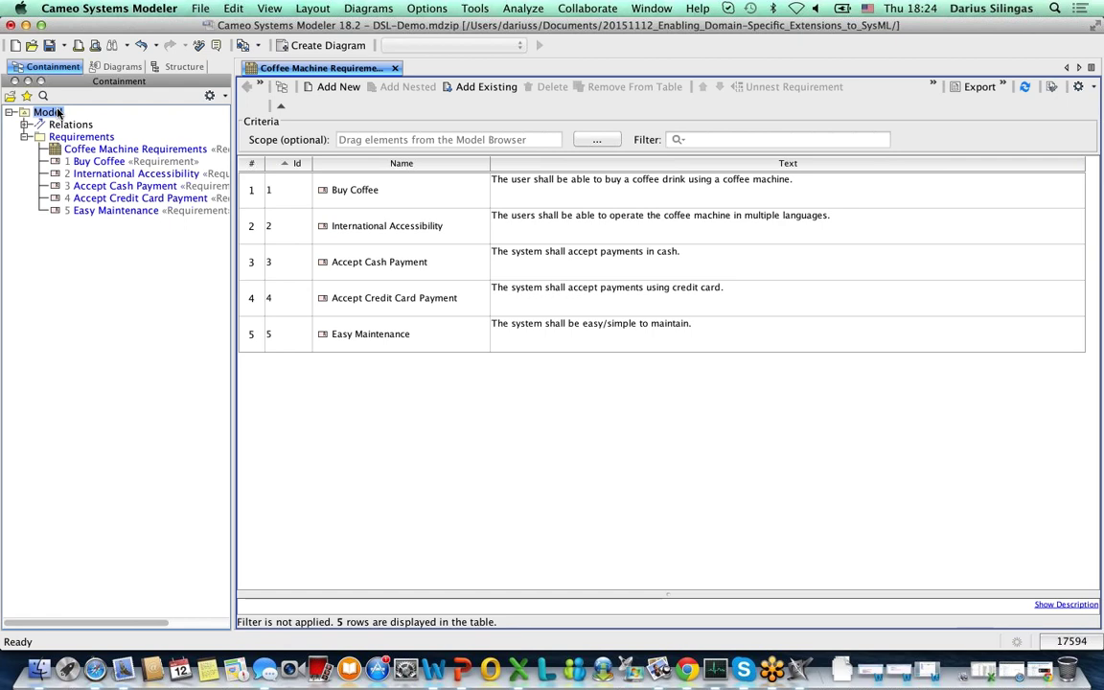
{"action": "right_click", "coordinate": [57, 113]}
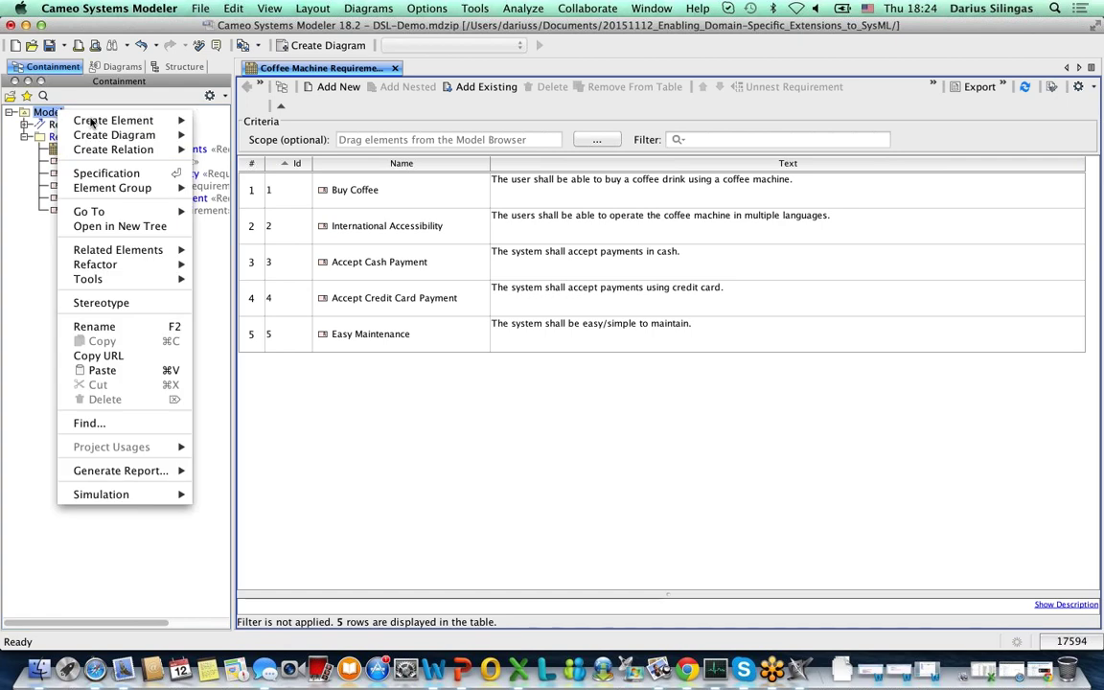
{"action": "mouse_move", "coordinate": [91, 121]}
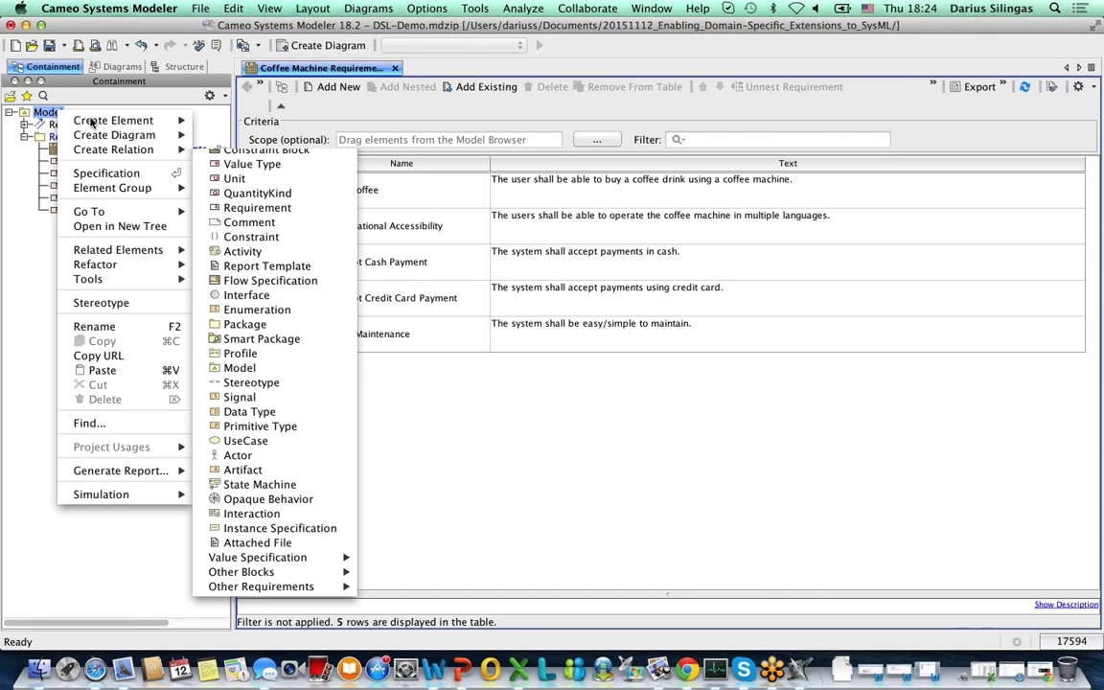
{"action": "left_click", "coordinate": [270, 356]}
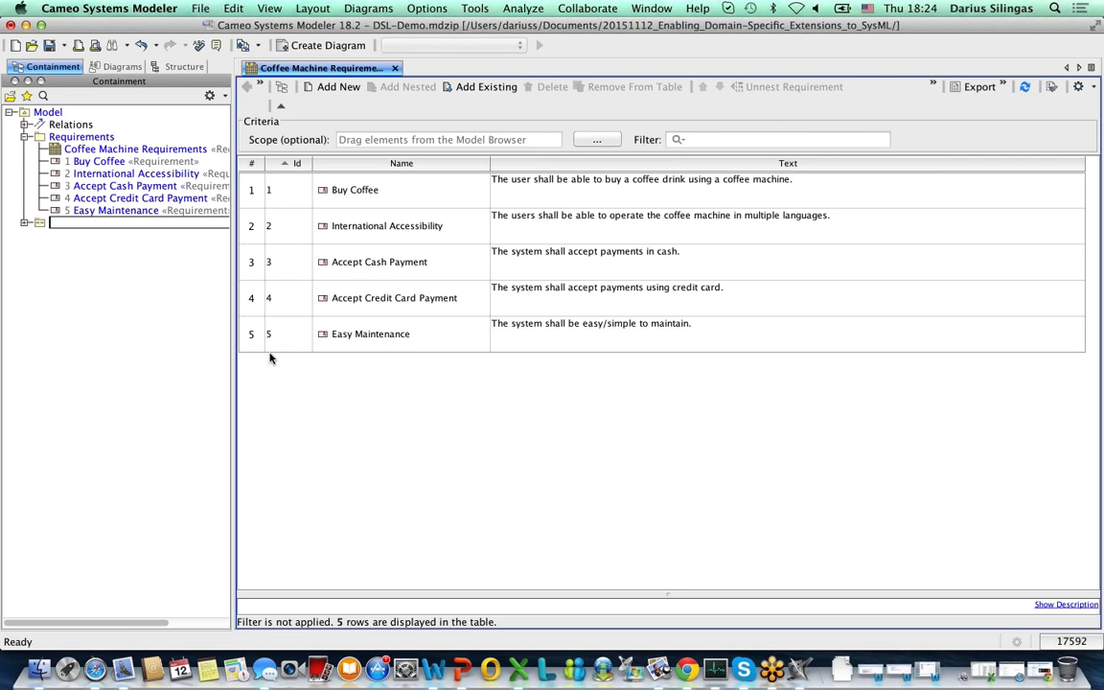
{"action": "type", "text": "NMRequirements"}
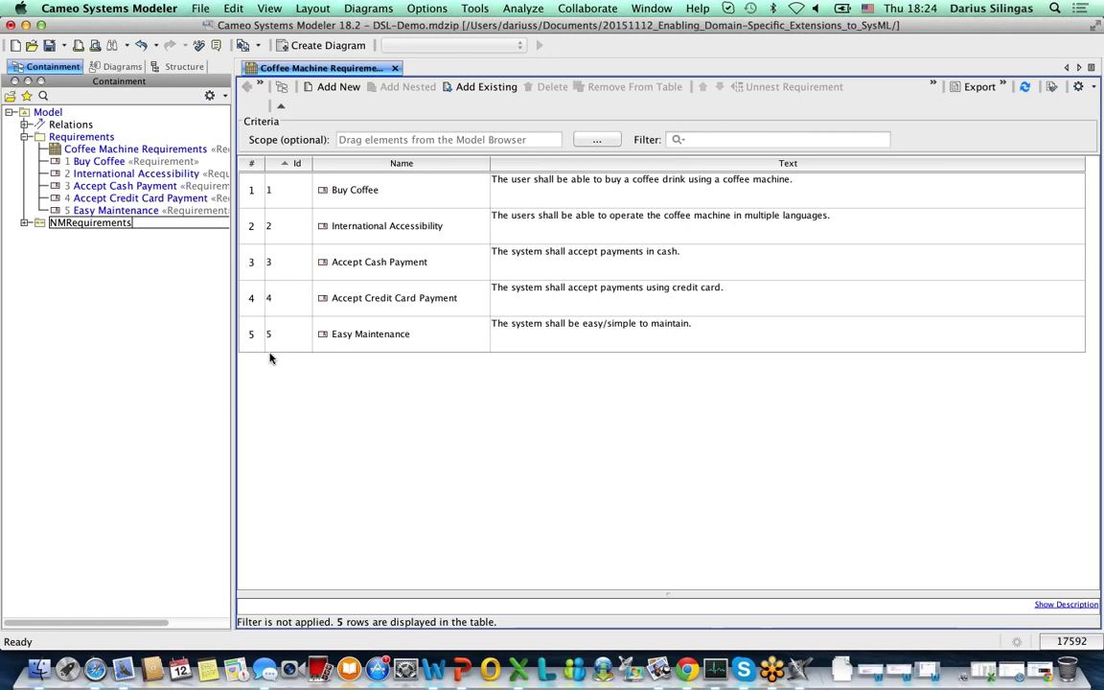
{"action": "key", "text": "Return"}
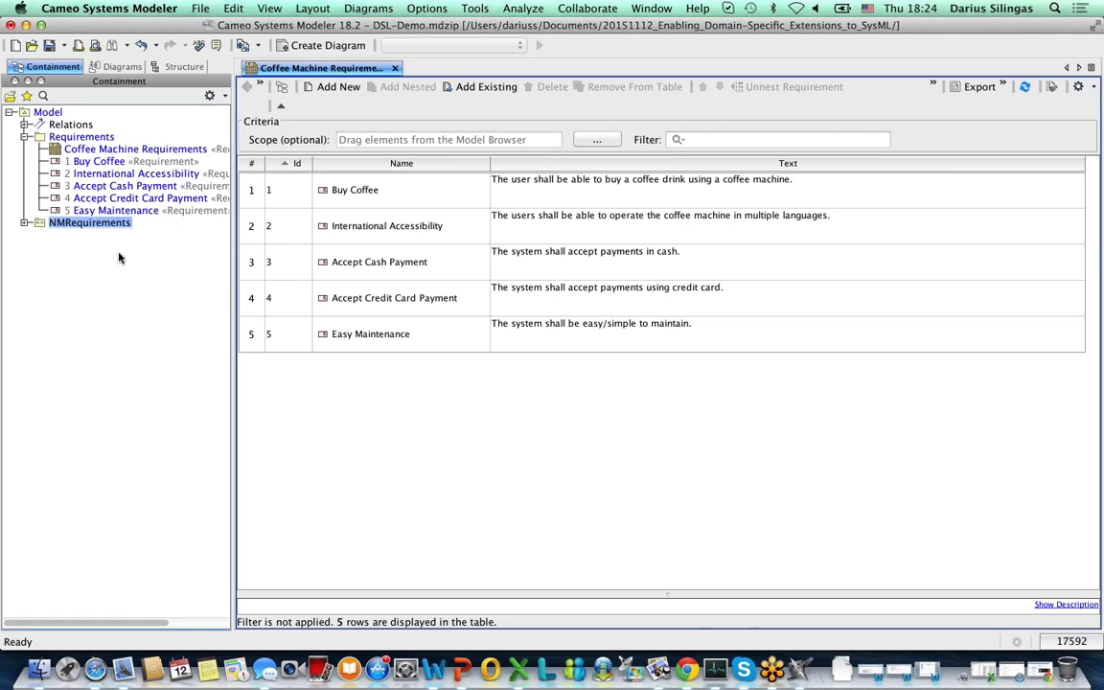
Create a UML profile diagram in the NMRequirements profile and name it NM Requirements Profile
{"action": "right_click", "coordinate": [104, 223]}
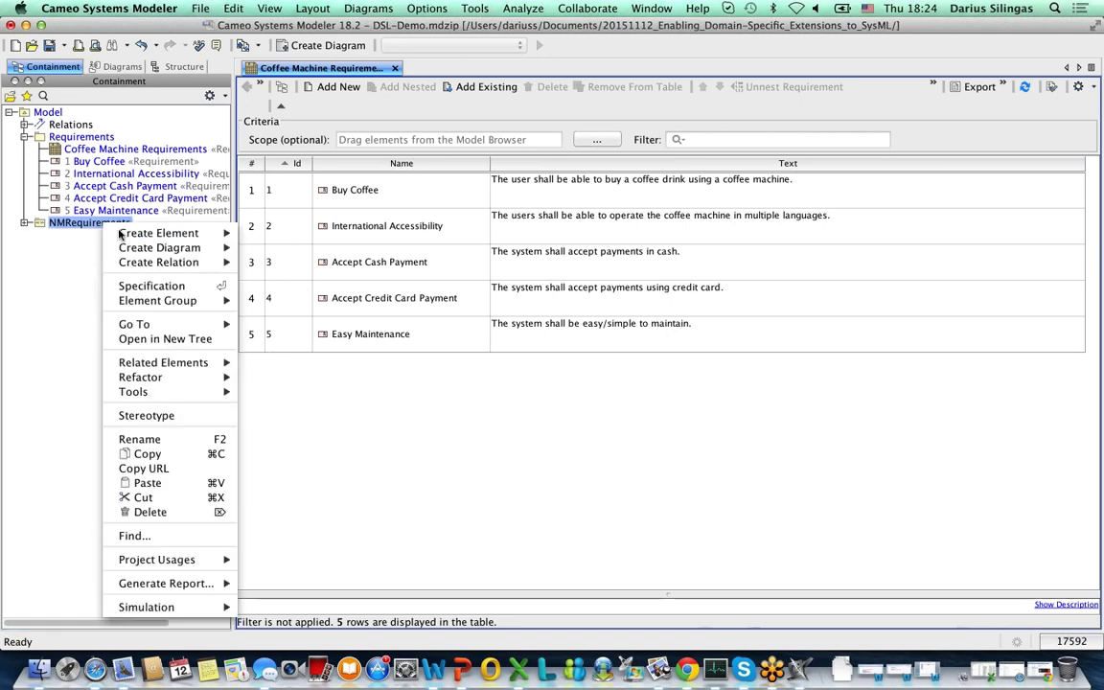
{"action": "mouse_move", "coordinate": [191, 247]}
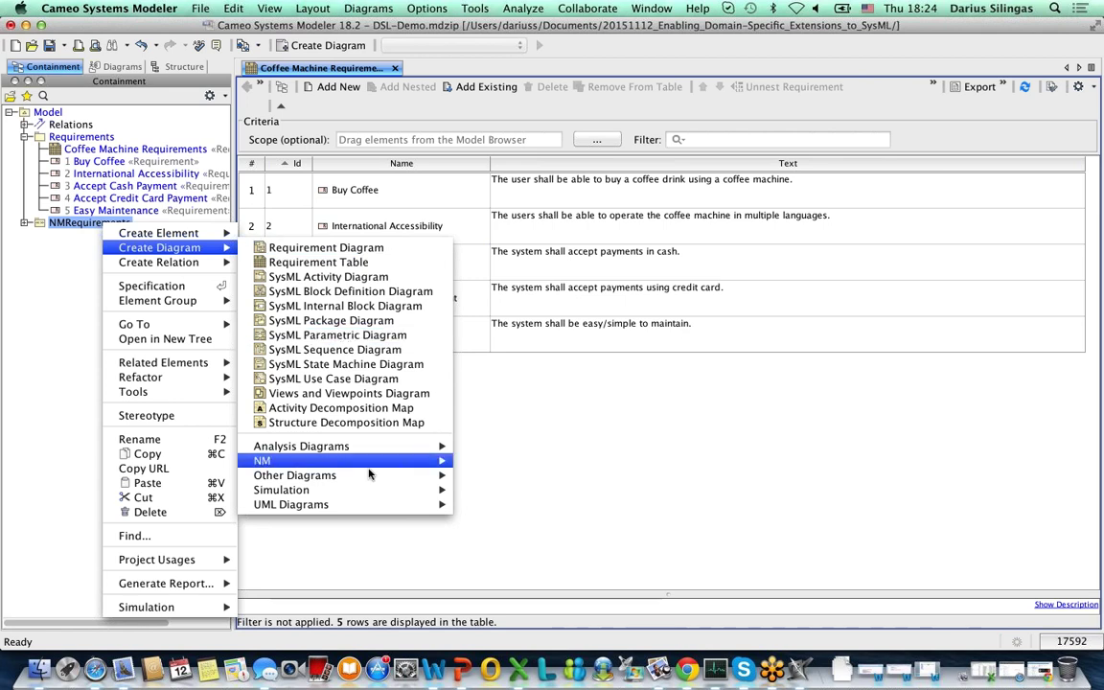
{"action": "mouse_move", "coordinate": [384, 504]}
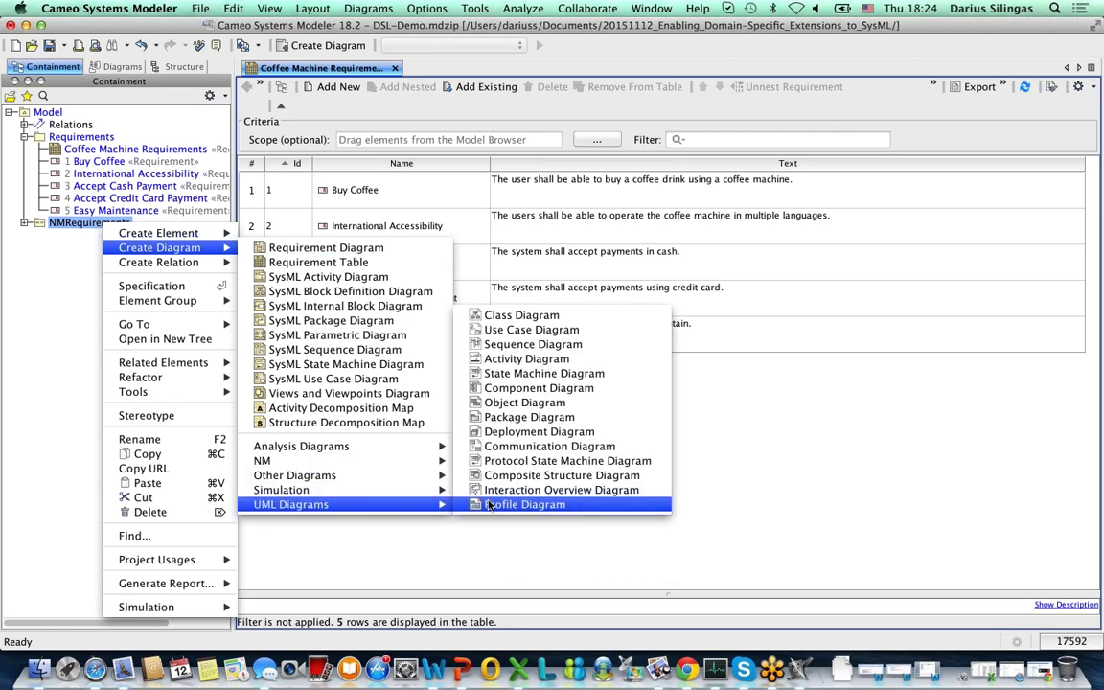
{"action": "left_click", "coordinate": [489, 505]}
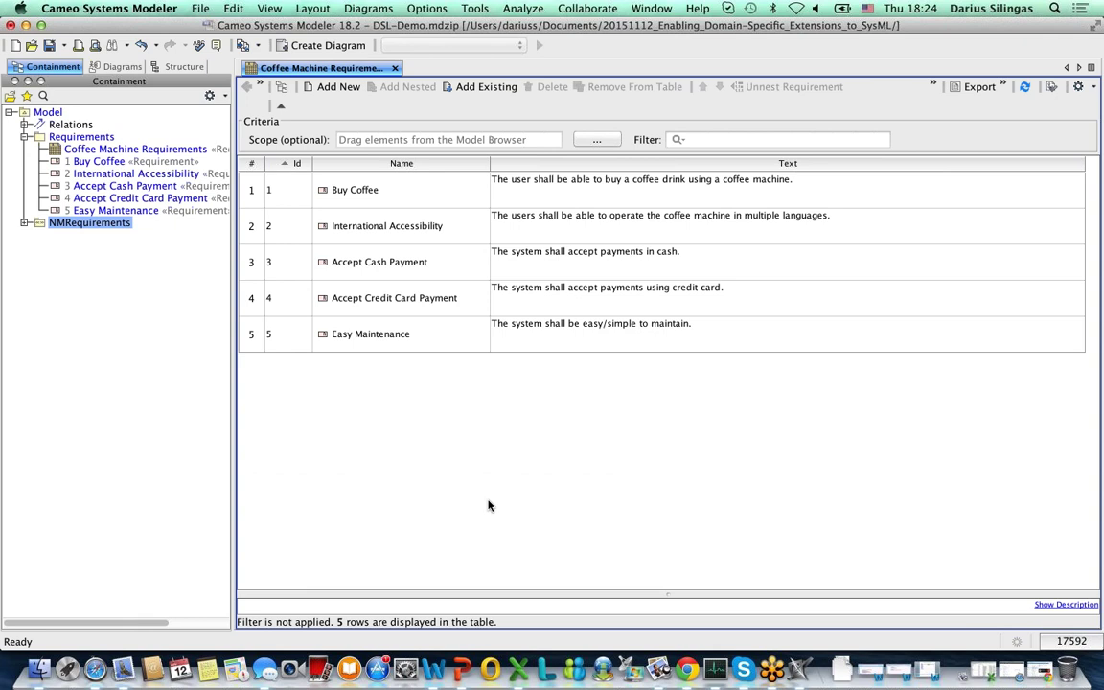
{"action": "type", "text": "NM "}
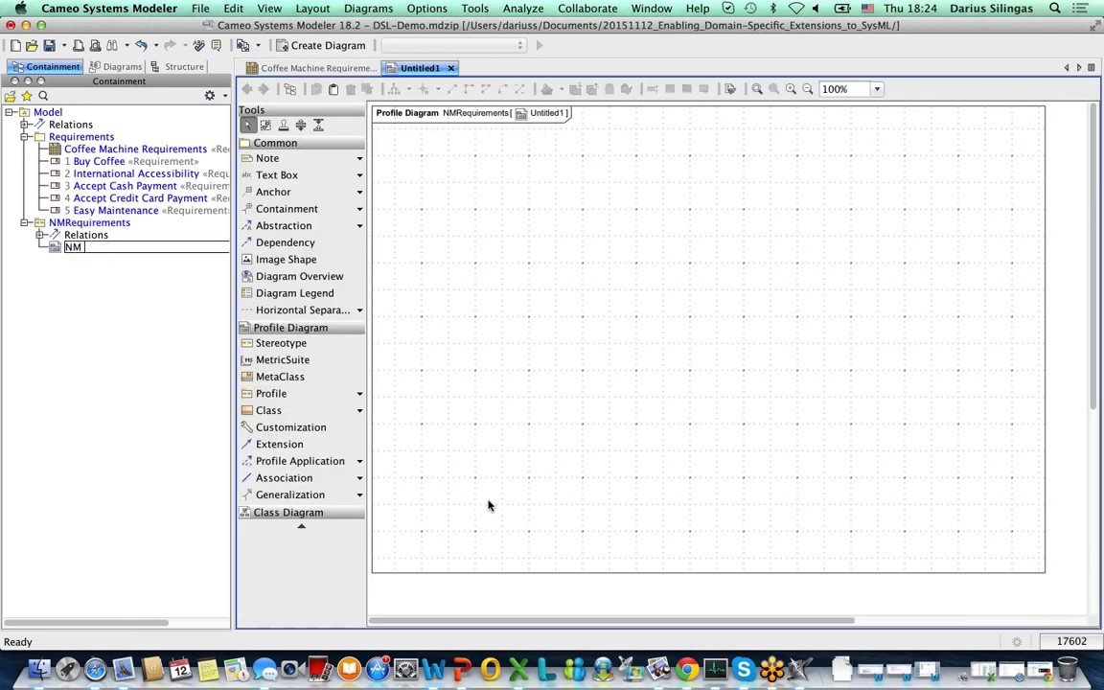
{"action": "type", "text": "Requirements Profile"}
{"action": "key", "text": "Return"}
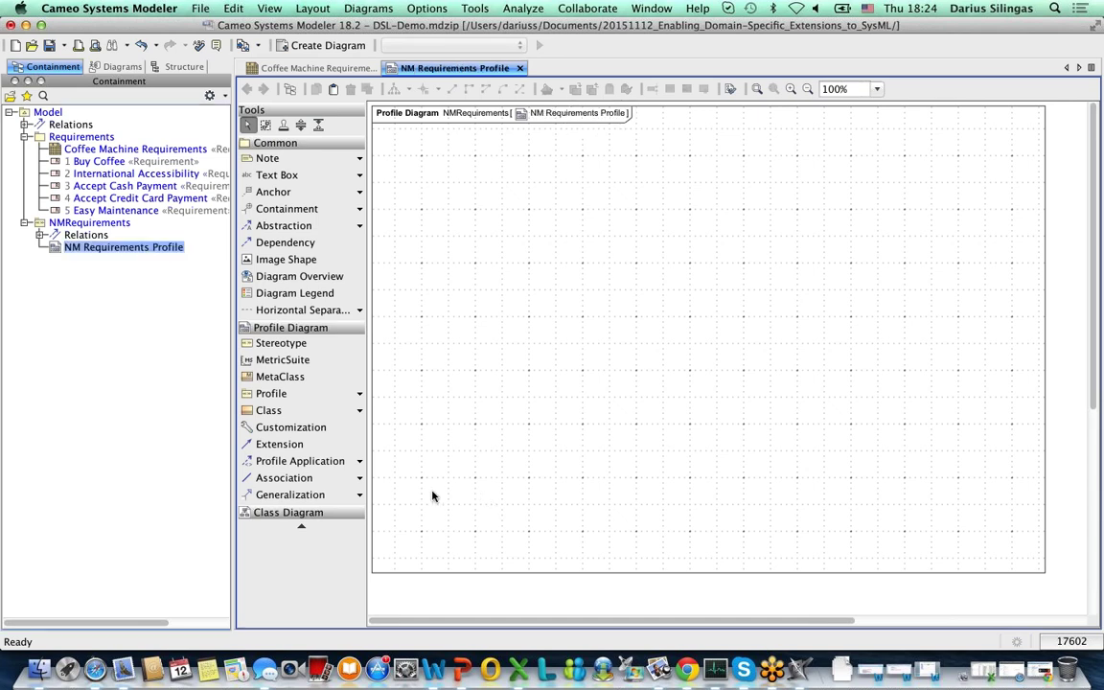
Place the existing Requirement stereotype in the upper middle of the profile diagram and widen its symbol
{"action": "left_click", "coordinate": [307, 342]}
{"action": "left_click", "coordinate": [589, 181]}
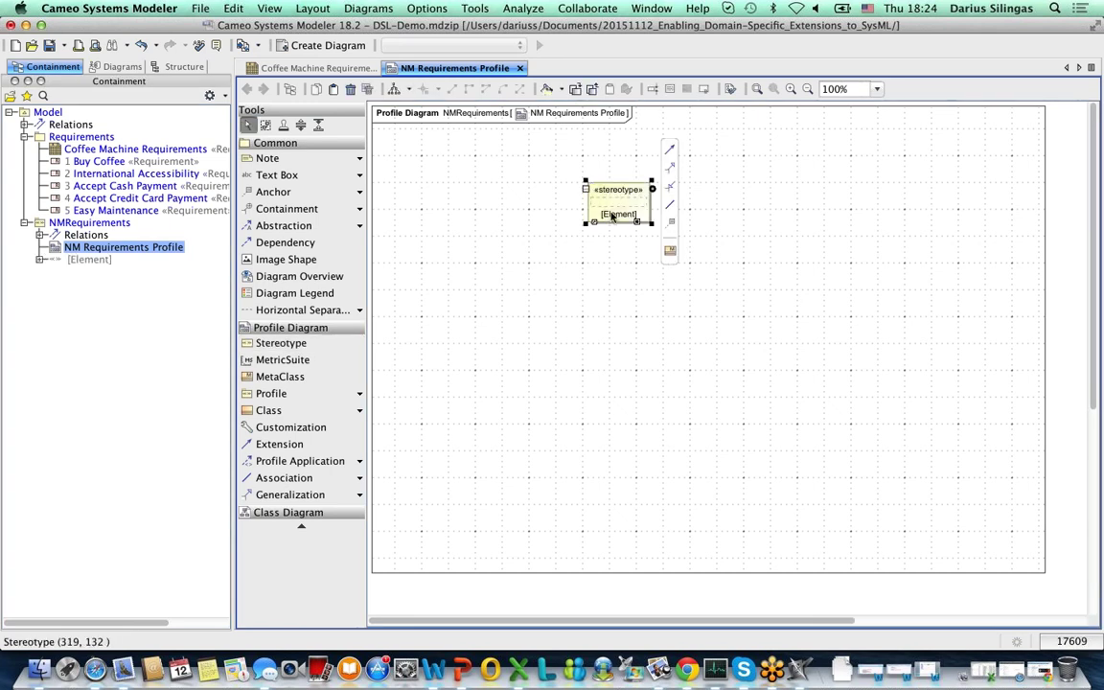
{"action": "type", "text": "Re"}
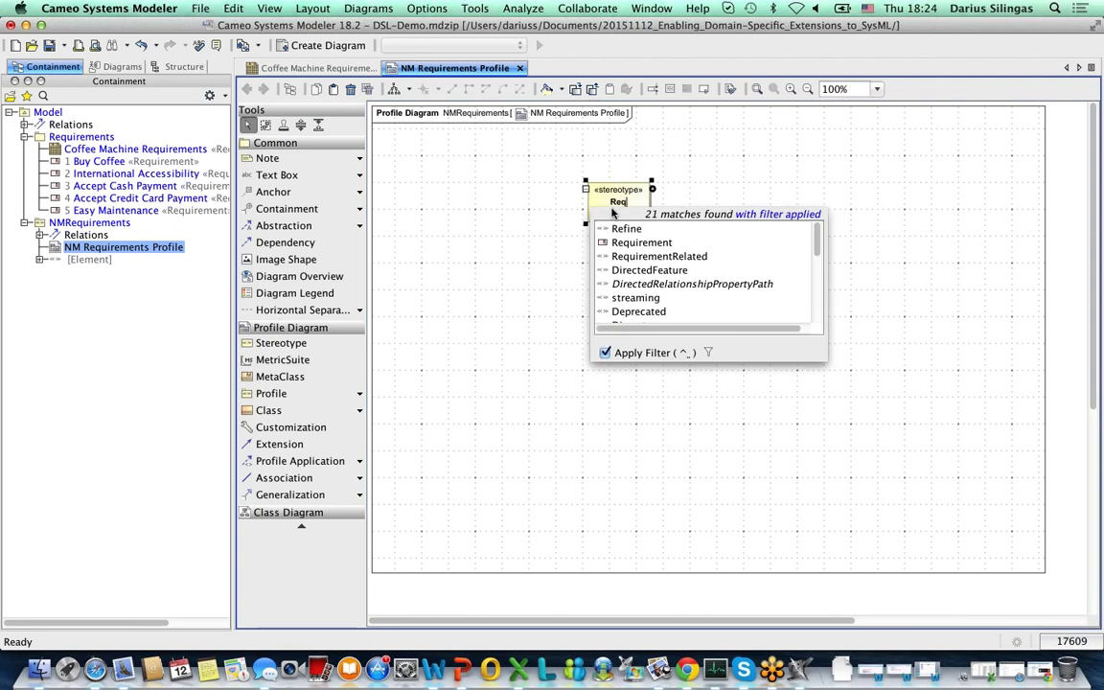
{"action": "type", "text": "qui"}
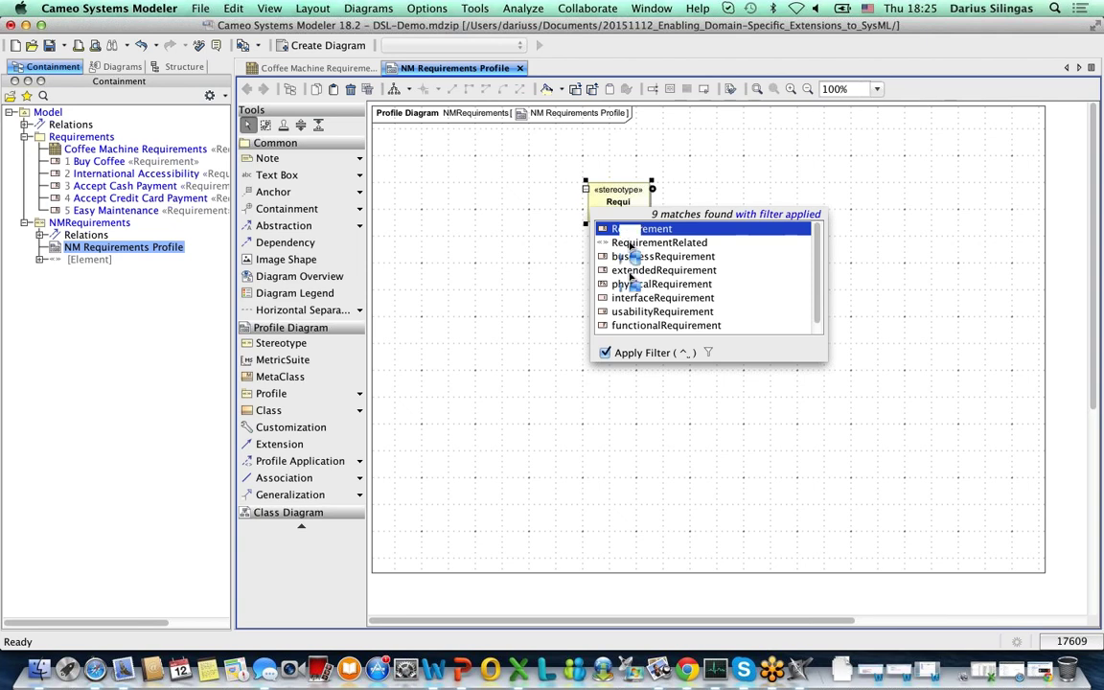
{"action": "left_click", "coordinate": [618, 229]}
{"action": "left_click_drag", "start_coordinate": [603, 213], "coordinate": [543, 187]}
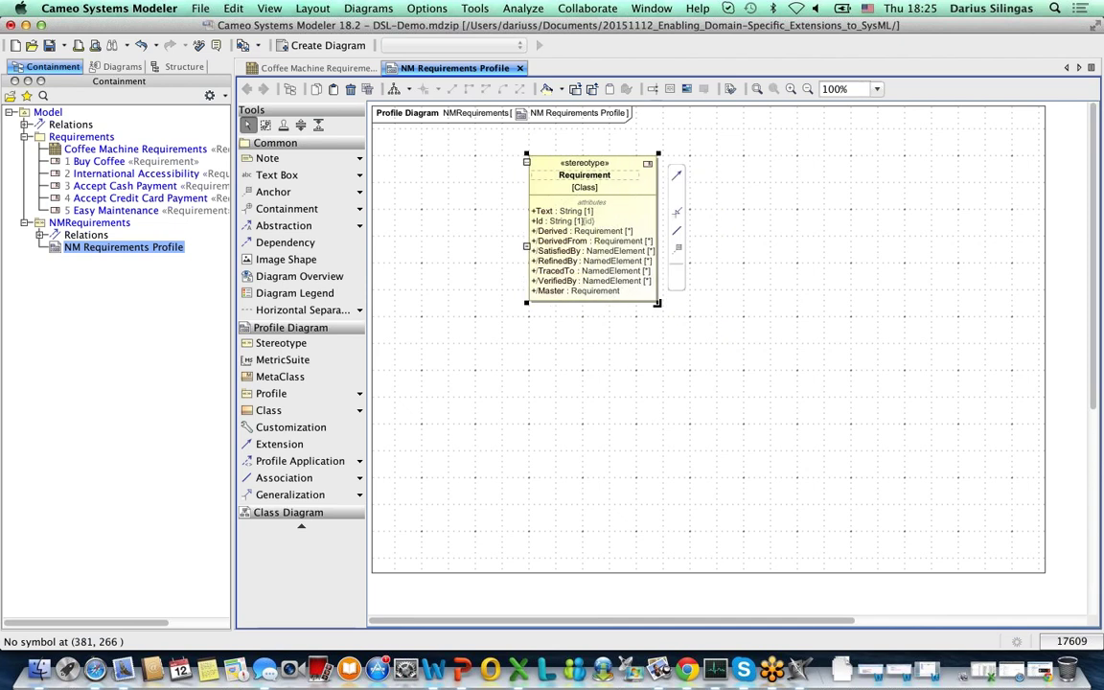
{"action": "left_click_drag", "start_coordinate": [737, 278], "coordinate": [771, 288]}
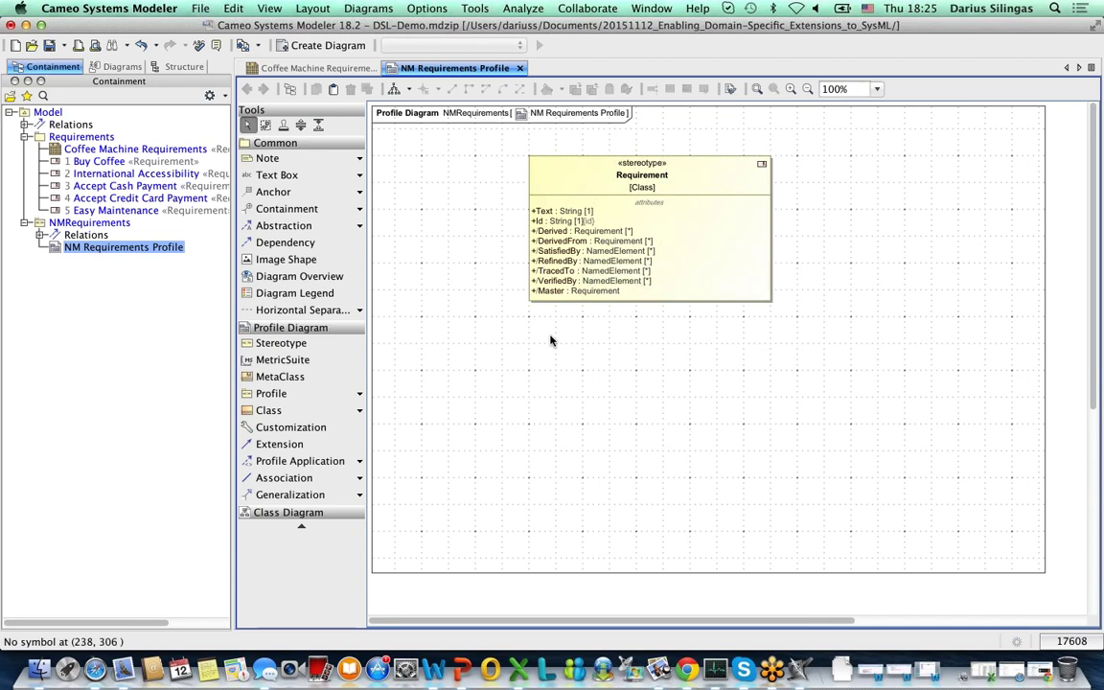
Hide all attributes of the Requirement stereotype symbol except Id and Text, and shrink the symbol to fit
{"action": "right_click", "coordinate": [567, 192]}
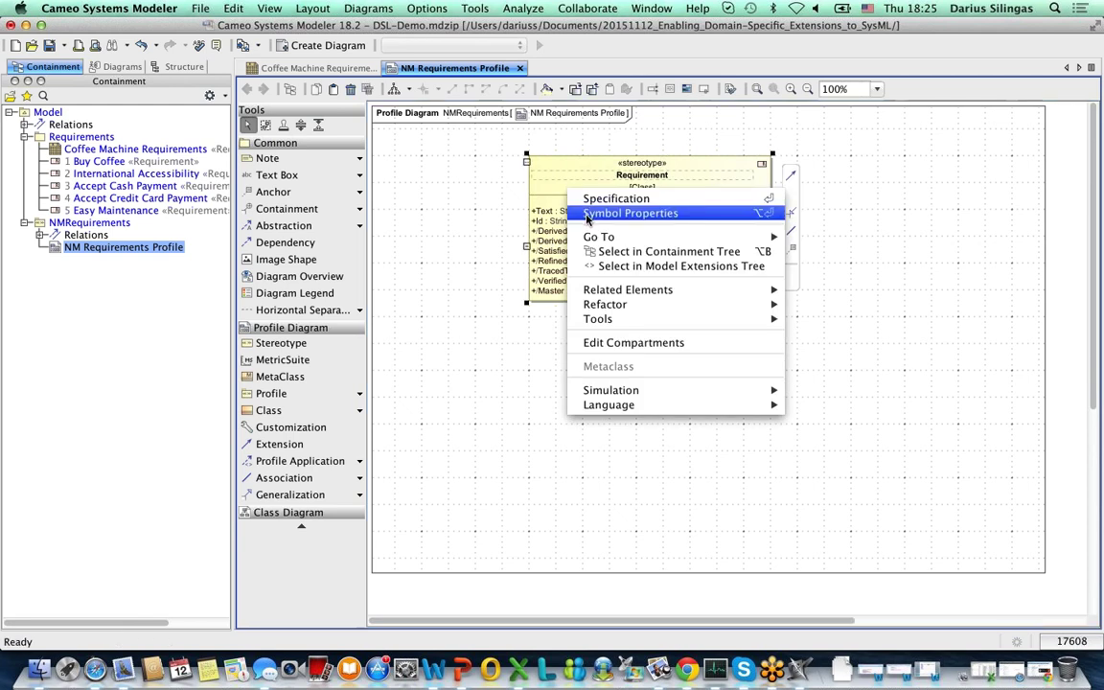
{"action": "left_click", "coordinate": [622, 343]}
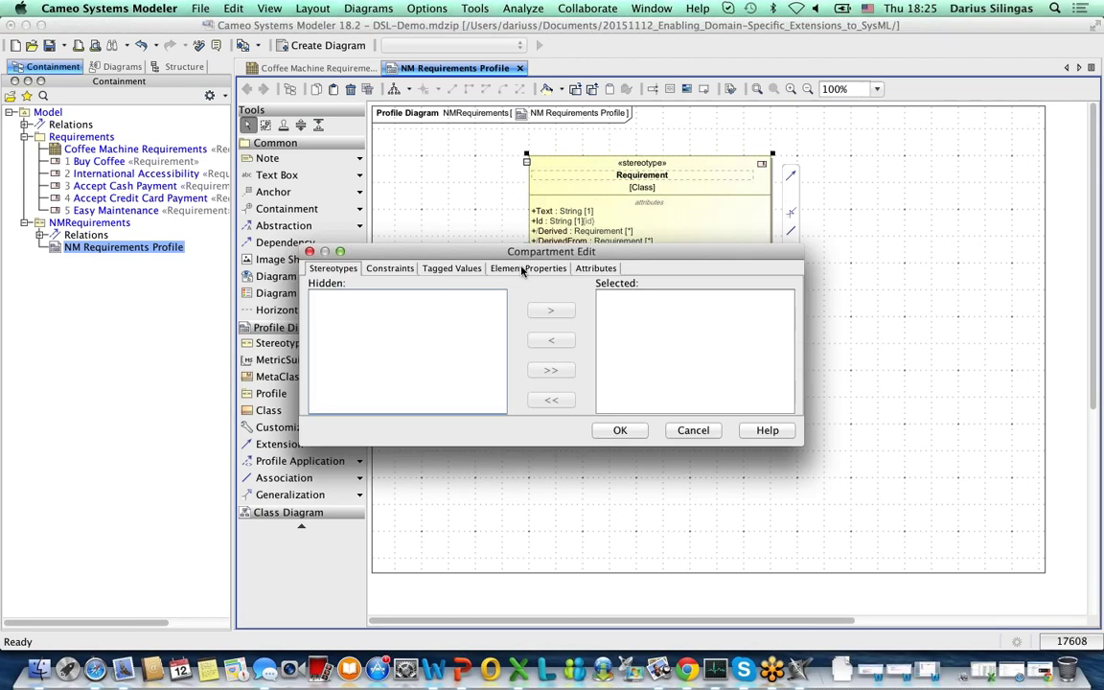
{"action": "left_click", "coordinate": [590, 270]}
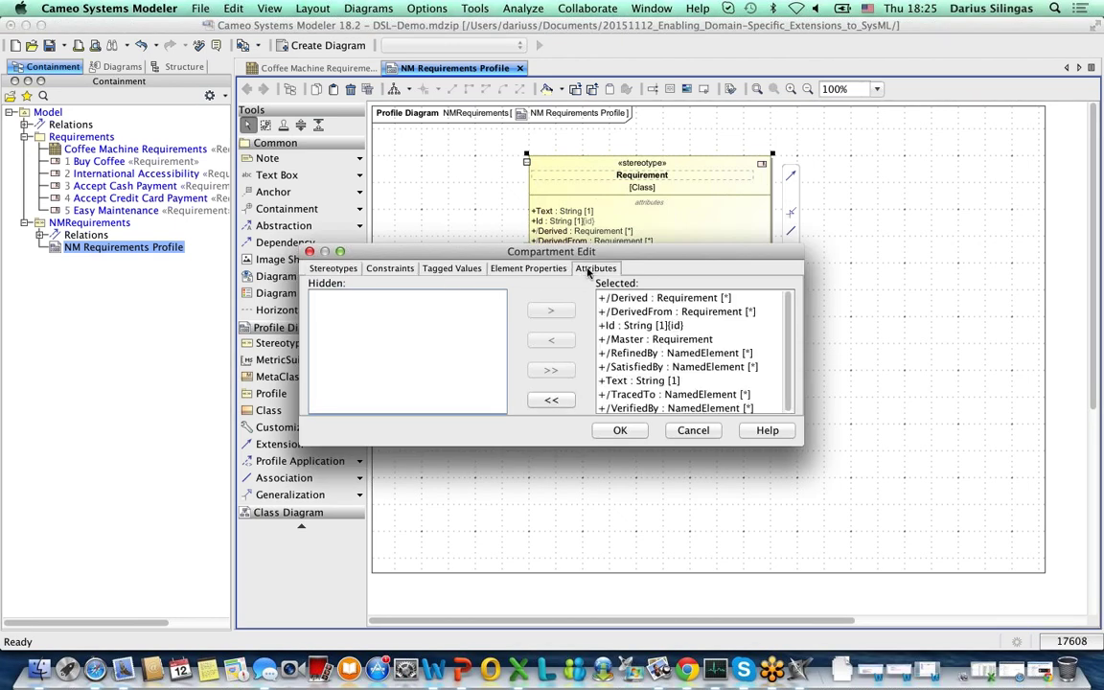
{"action": "left_click", "coordinate": [437, 270]}
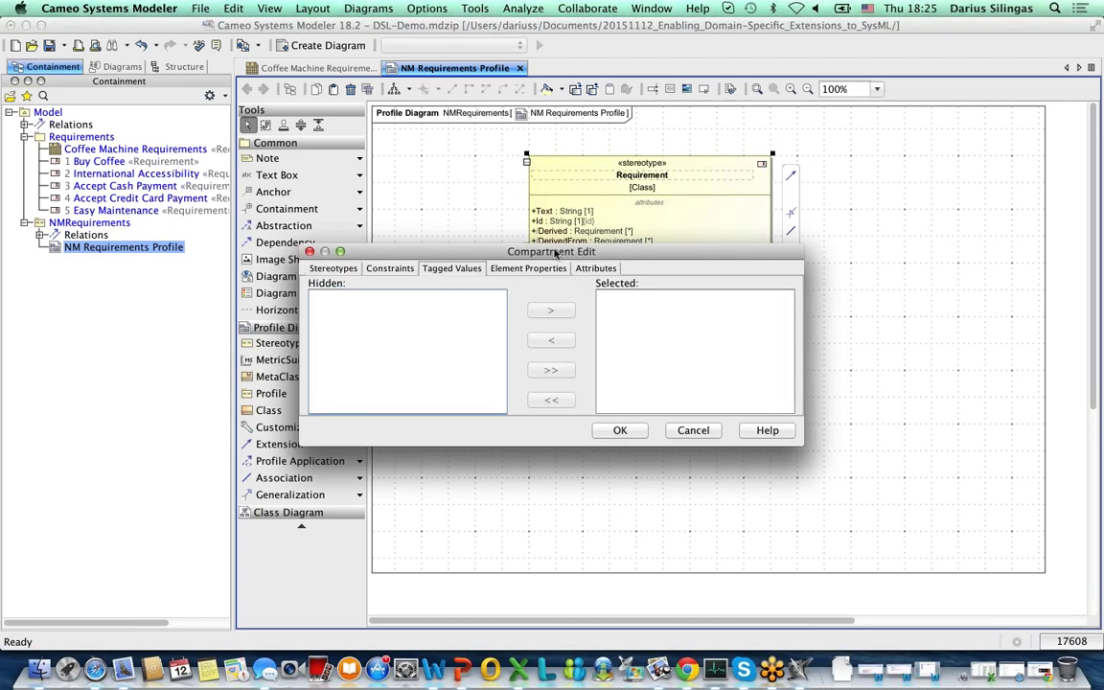
{"action": "left_click", "coordinate": [608, 270]}
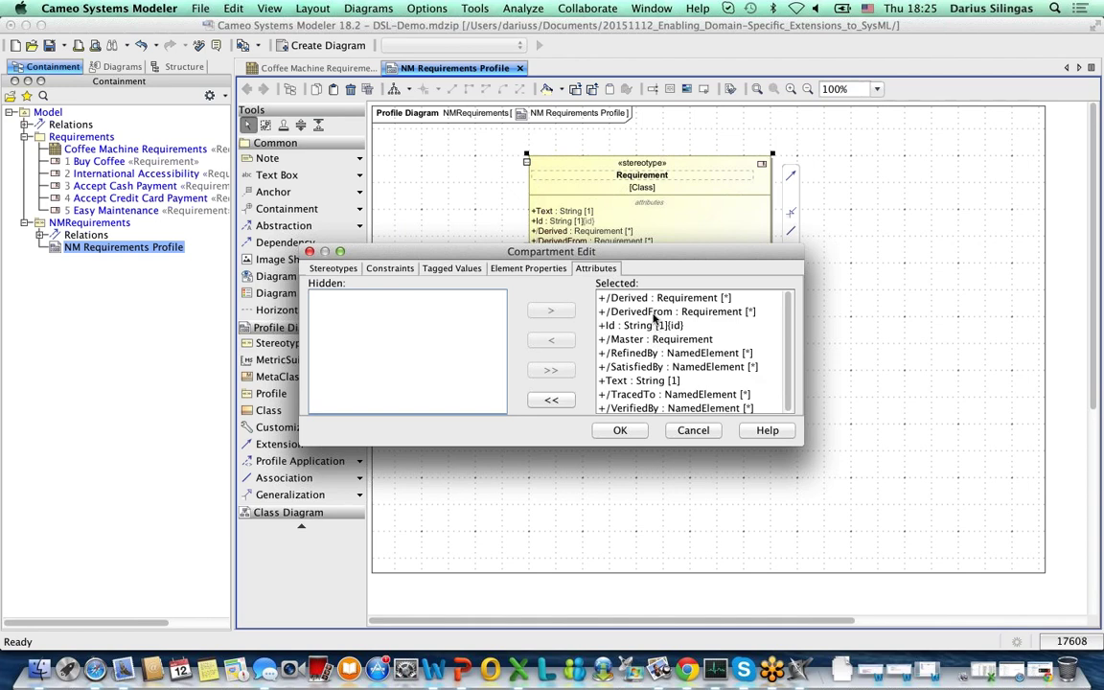
{"action": "left_click", "coordinate": [646, 299]}
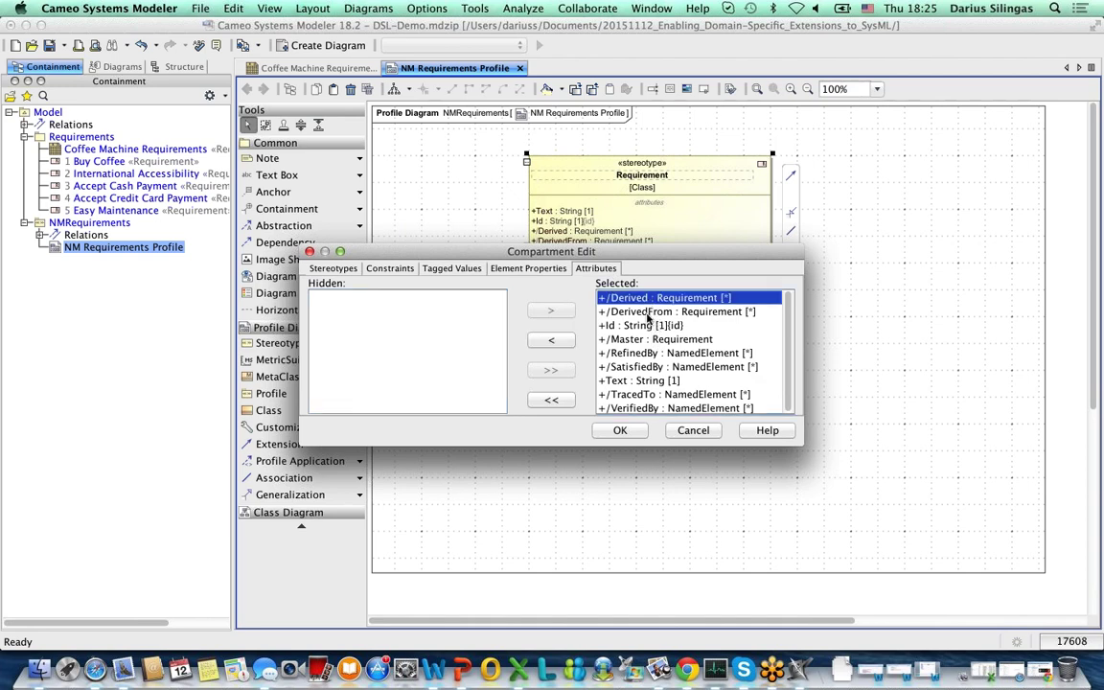
{"action": "double_click", "coordinate": [642, 299]}
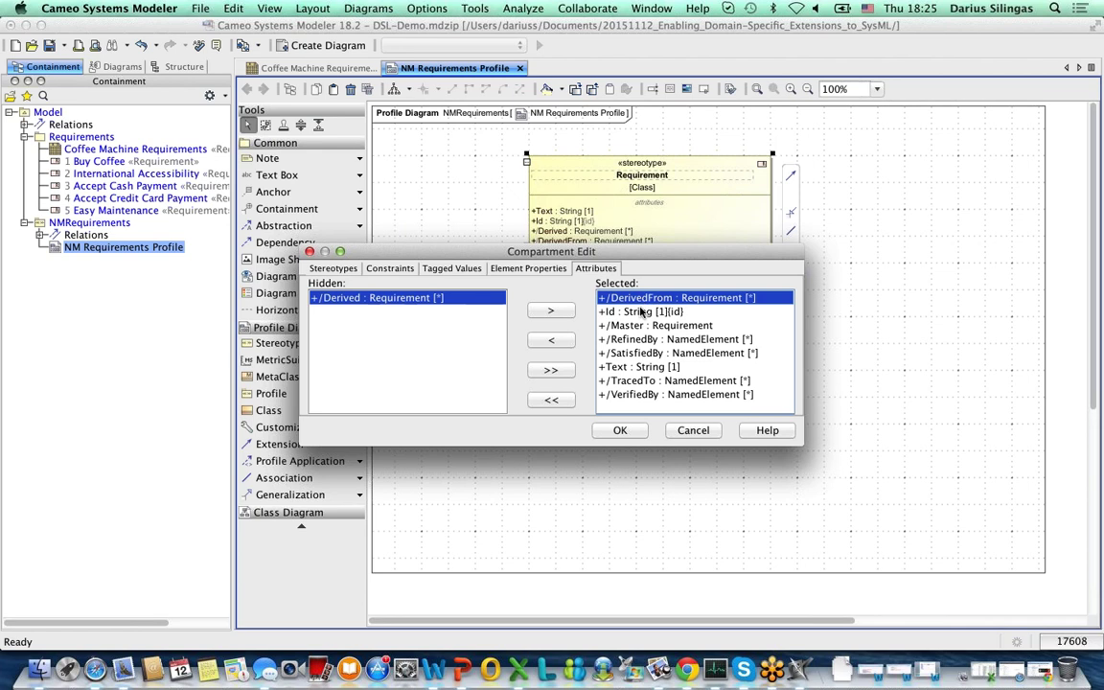
{"action": "double_click", "coordinate": [642, 299]}
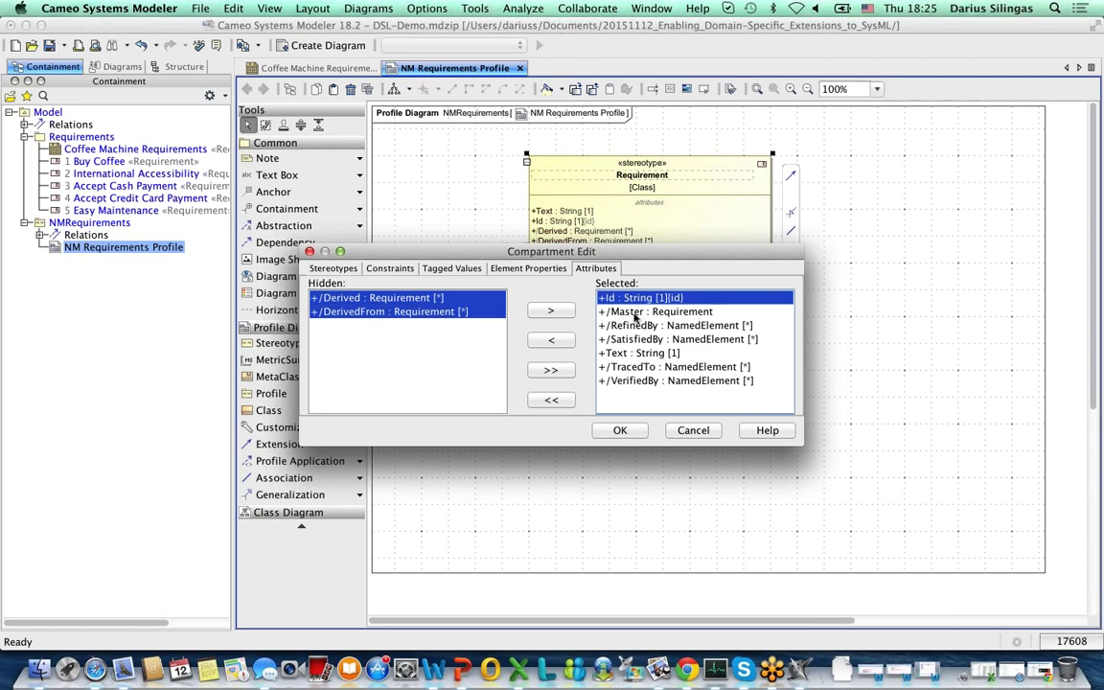
{"action": "double_click", "coordinate": [636, 314]}
{"action": "double_click", "coordinate": [632, 317]}
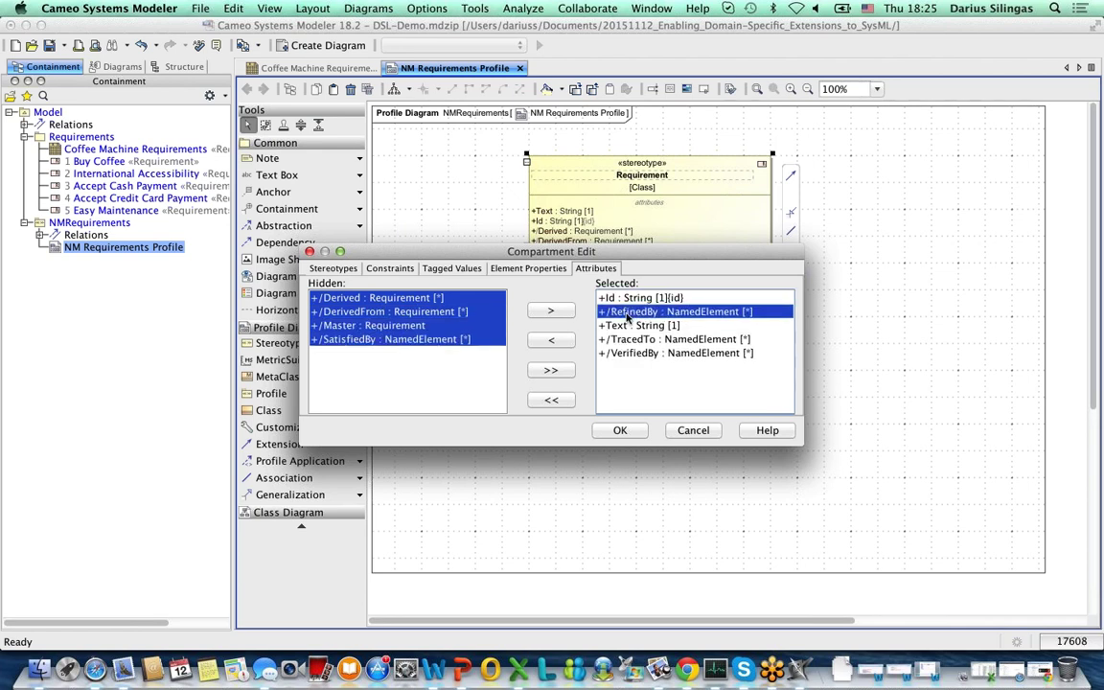
{"action": "double_click", "coordinate": [630, 316]}
{"action": "double_click", "coordinate": [629, 326]}
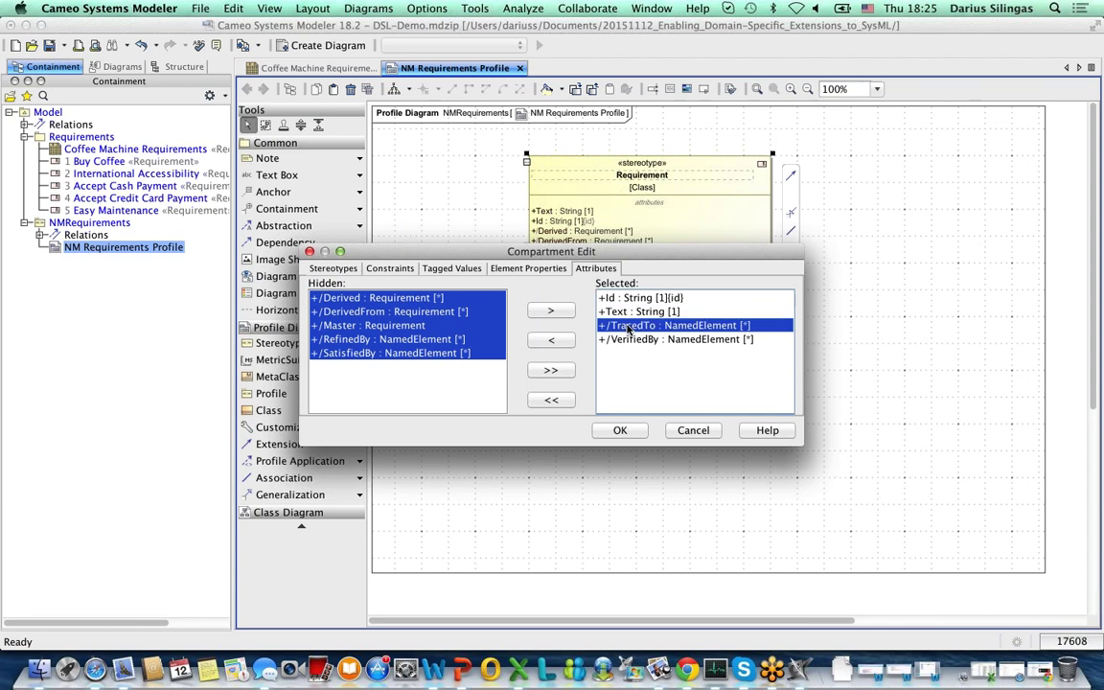
{"action": "double_click", "coordinate": [618, 327]}
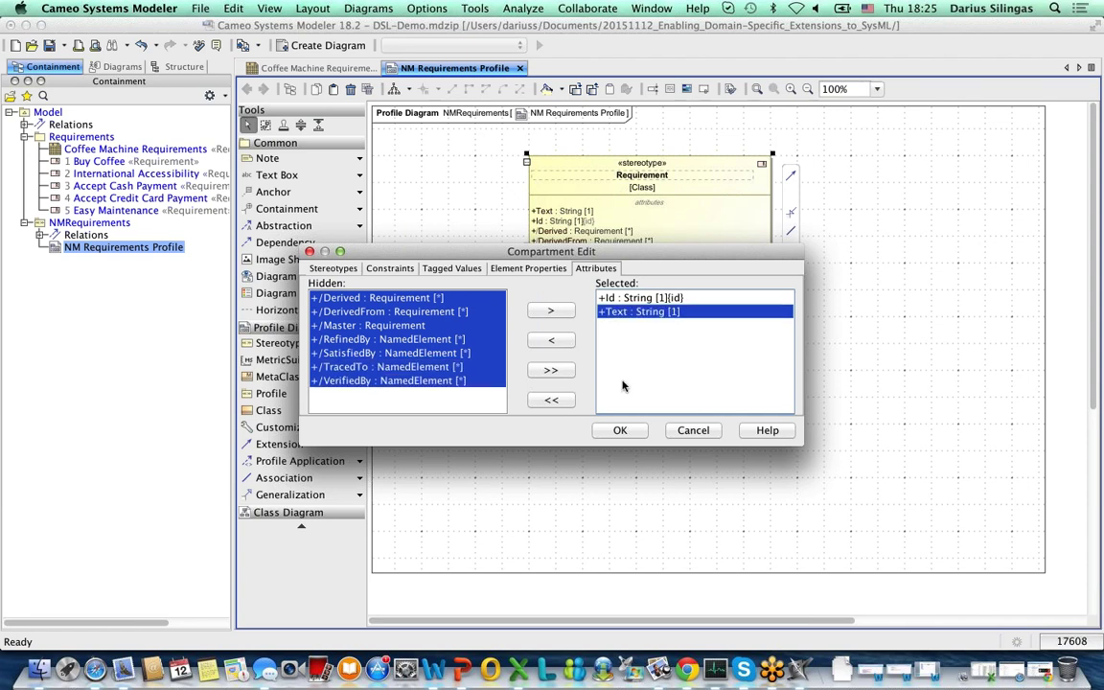
{"action": "left_click", "coordinate": [640, 430]}
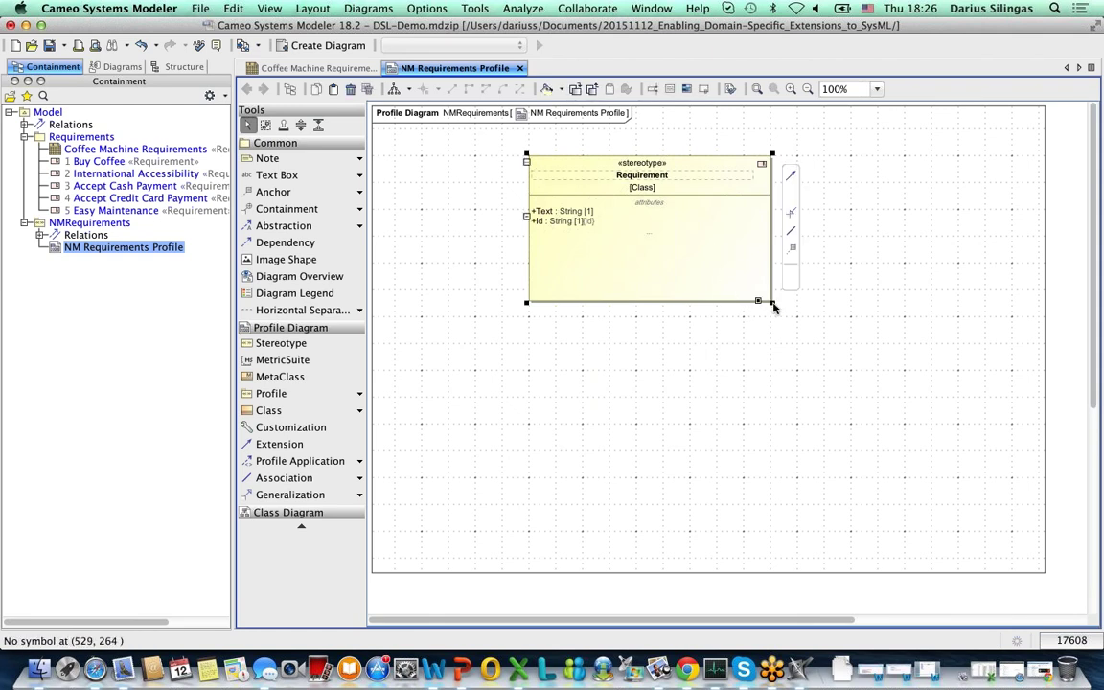
{"action": "left_click_drag", "start_coordinate": [774, 306], "coordinate": [690, 239]}
{"action": "left_click", "coordinate": [629, 326]}
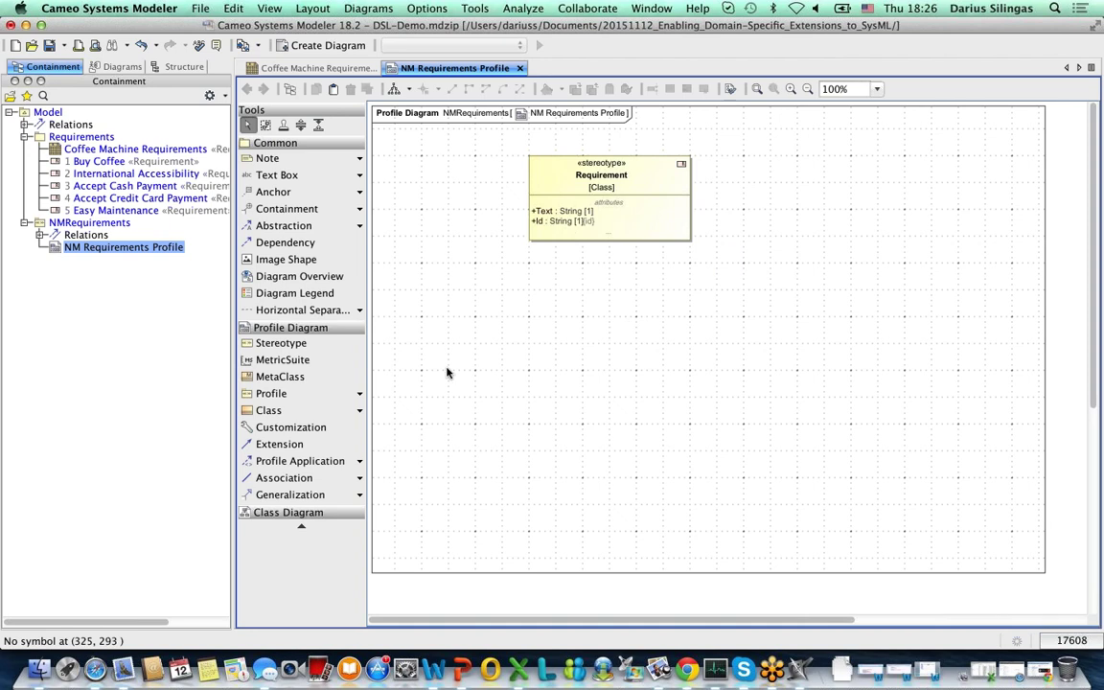
Add a stereotype named NMRequirement beneath Requirement at matching width and draw a generalization from it to Requirement
{"action": "left_click", "coordinate": [288, 343]}
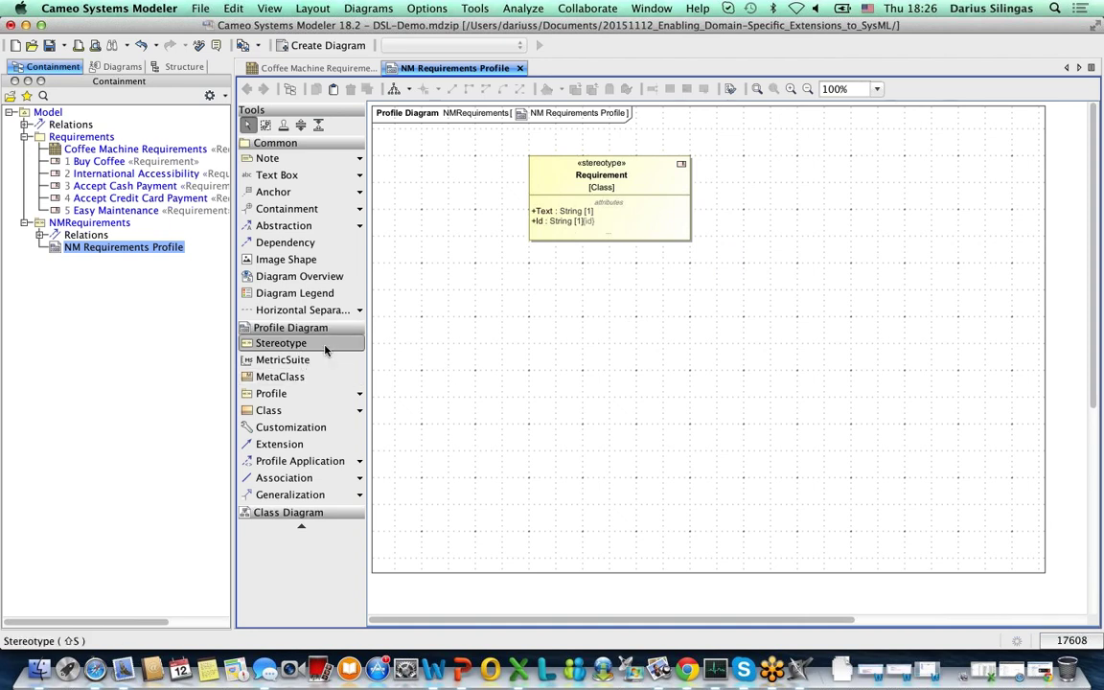
{"action": "left_click", "coordinate": [567, 313]}
{"action": "left_click_drag", "start_coordinate": [548, 310], "coordinate": [541, 294]}
{"action": "left_click_drag", "start_coordinate": [591, 333], "coordinate": [690, 335]}
{"action": "type", "text": "NM"}
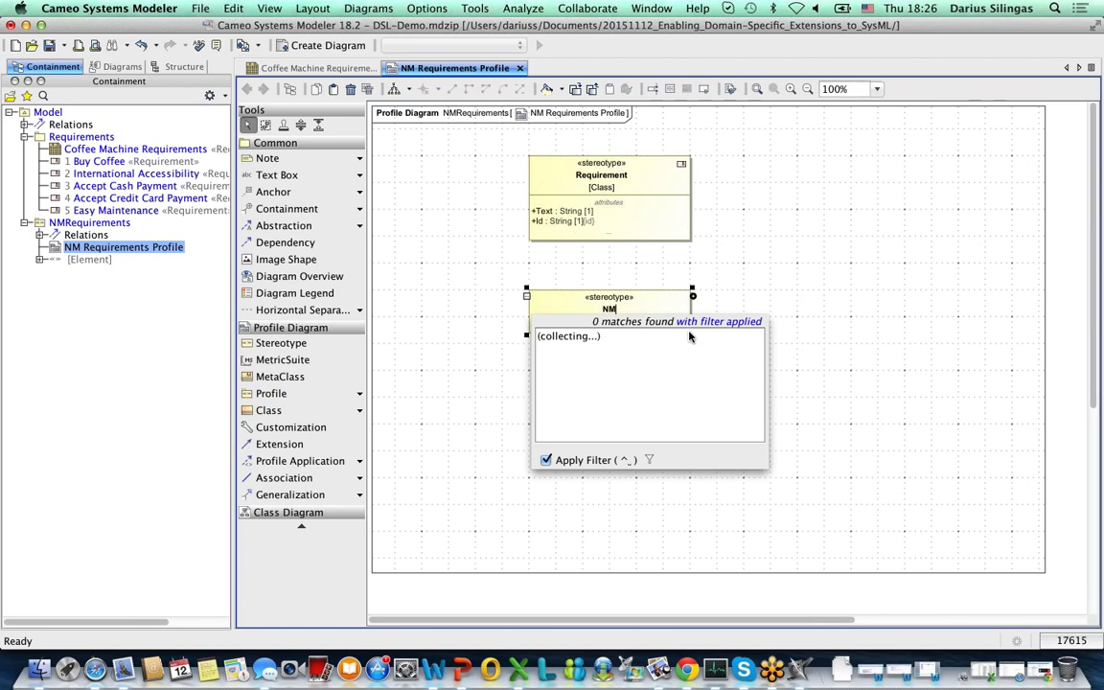
{"action": "type", "text": "Requirement"}
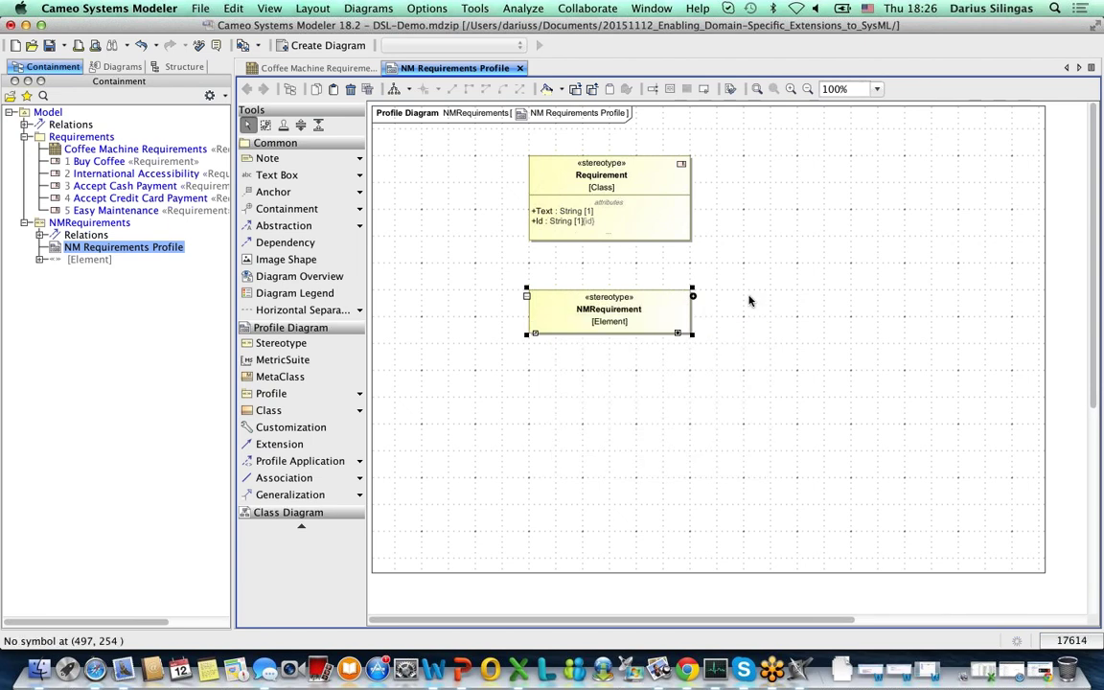
{"action": "left_click", "coordinate": [750, 301]}
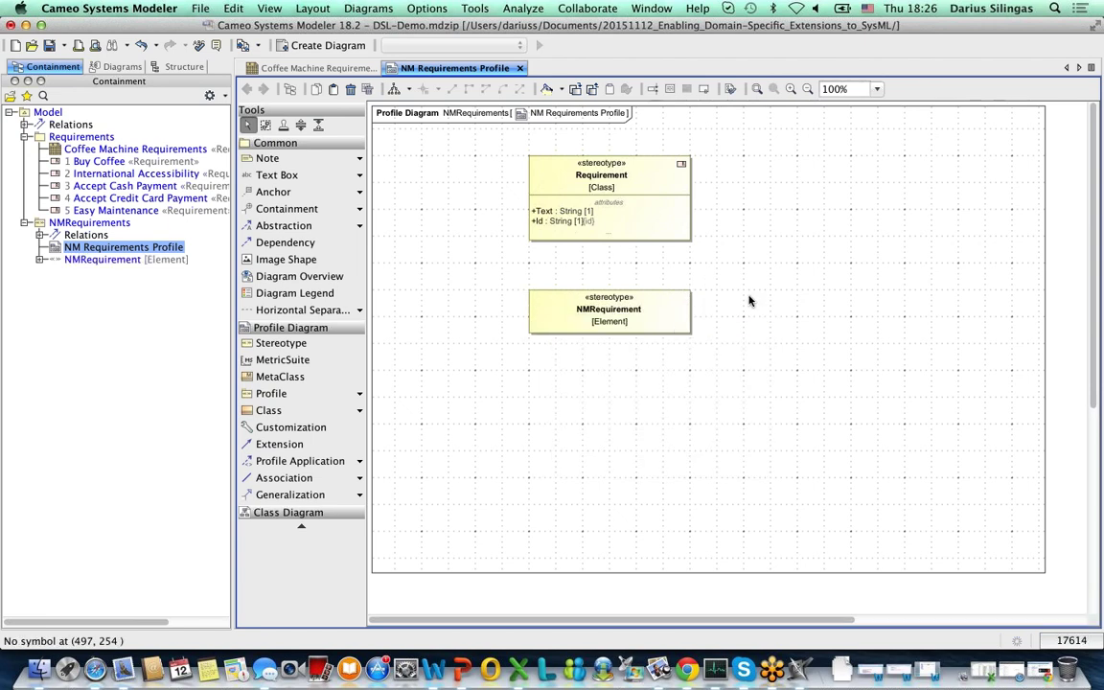
{"action": "left_click", "coordinate": [651, 321]}
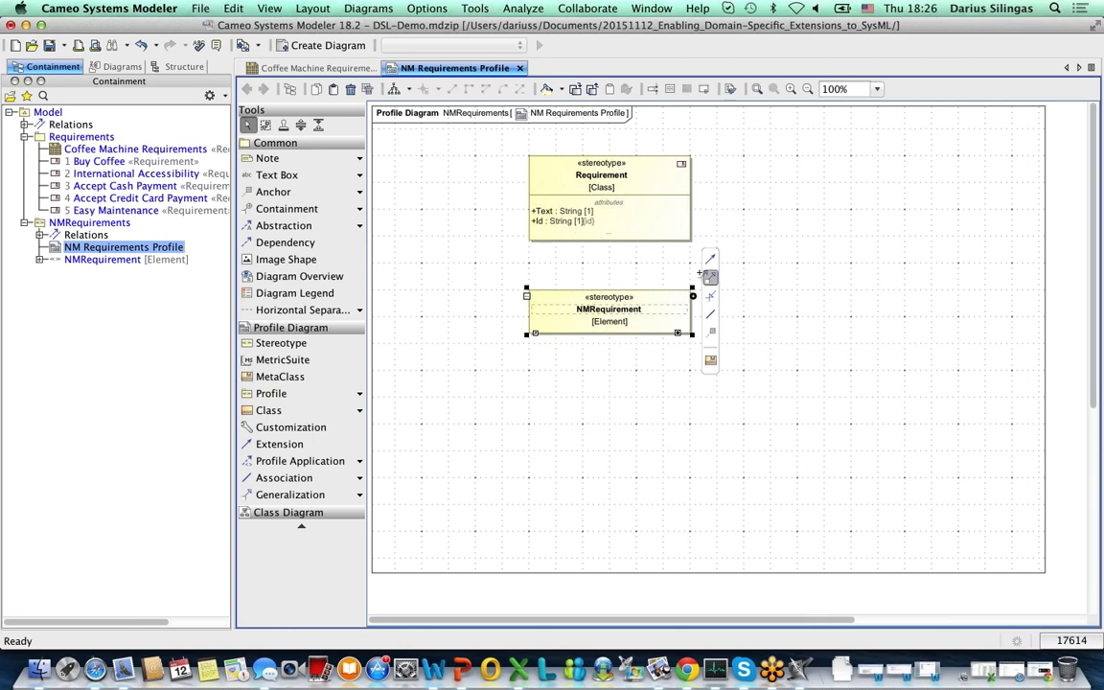
{"action": "left_click_drag", "start_coordinate": [709, 254], "coordinate": [609, 226]}
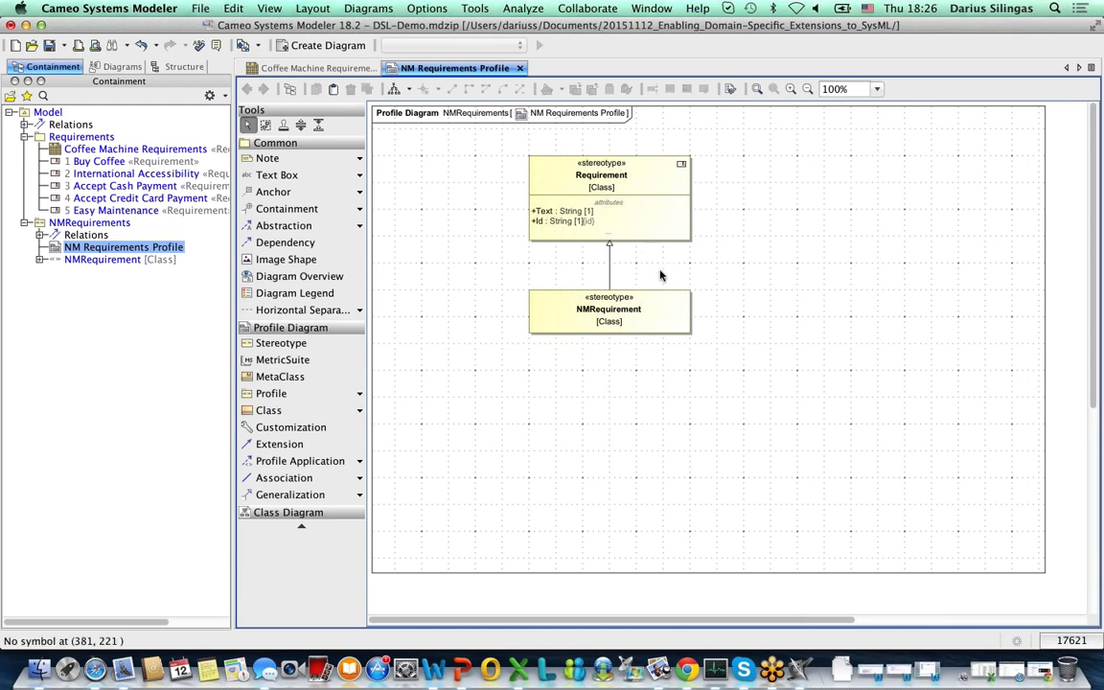
Add two properties named importance and status to the NMRequirement stereotype
{"action": "left_click", "coordinate": [661, 332]}
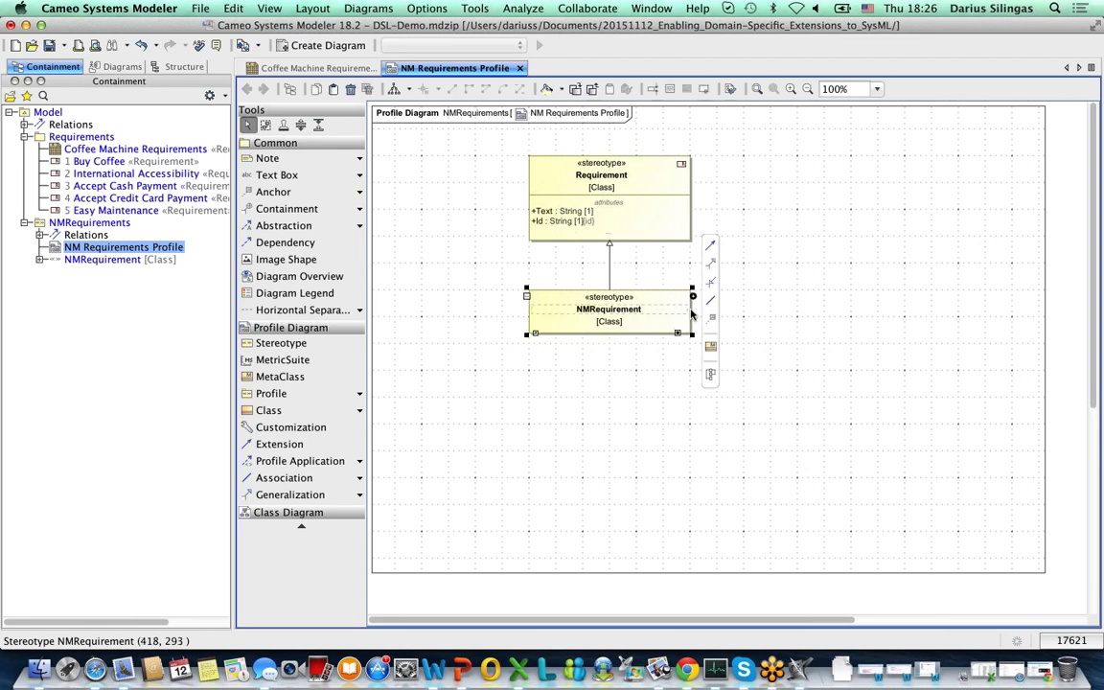
{"action": "left_click", "coordinate": [693, 299]}
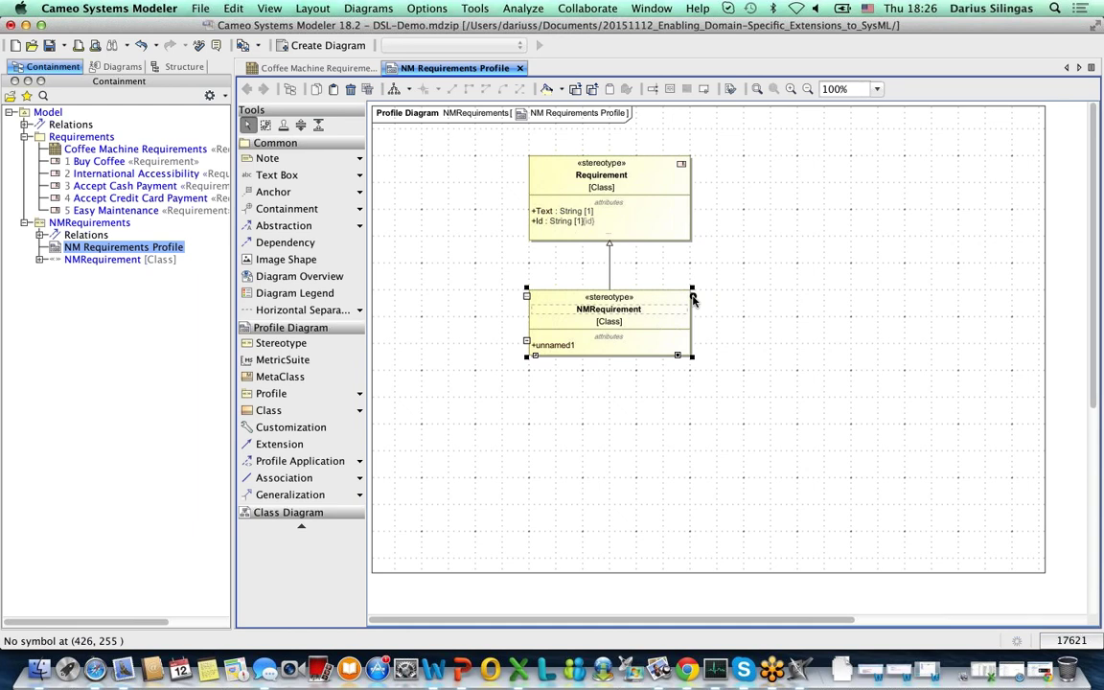
{"action": "type", "text": "importa"}
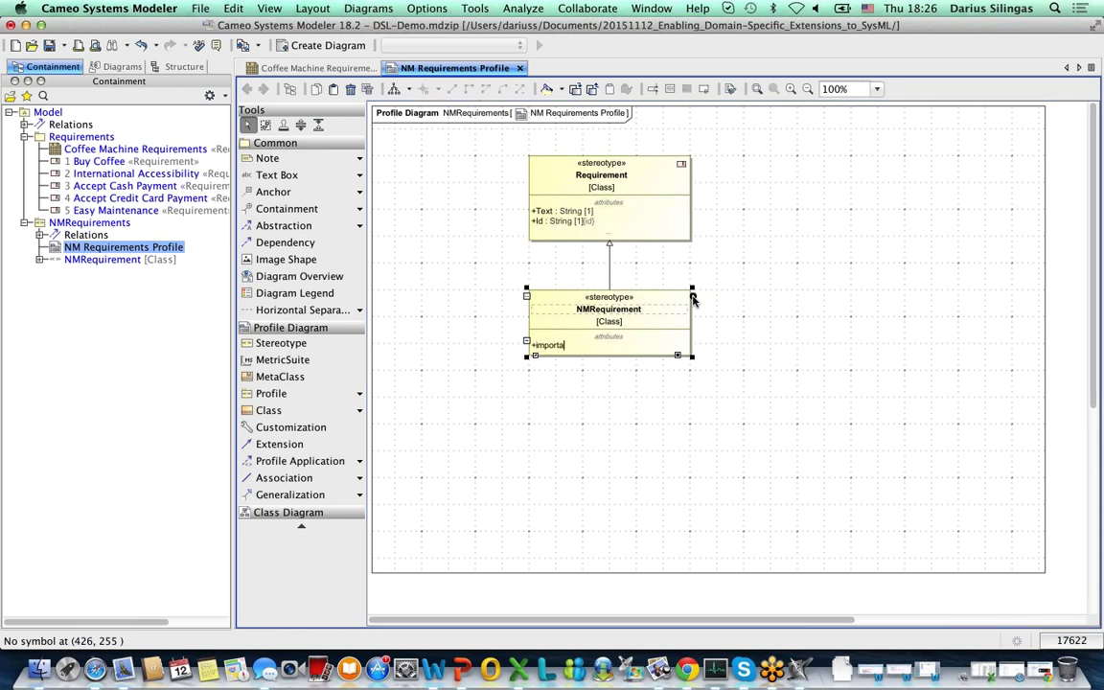
{"action": "type", "text": "nce"}
{"action": "left_click", "coordinate": [694, 298]}
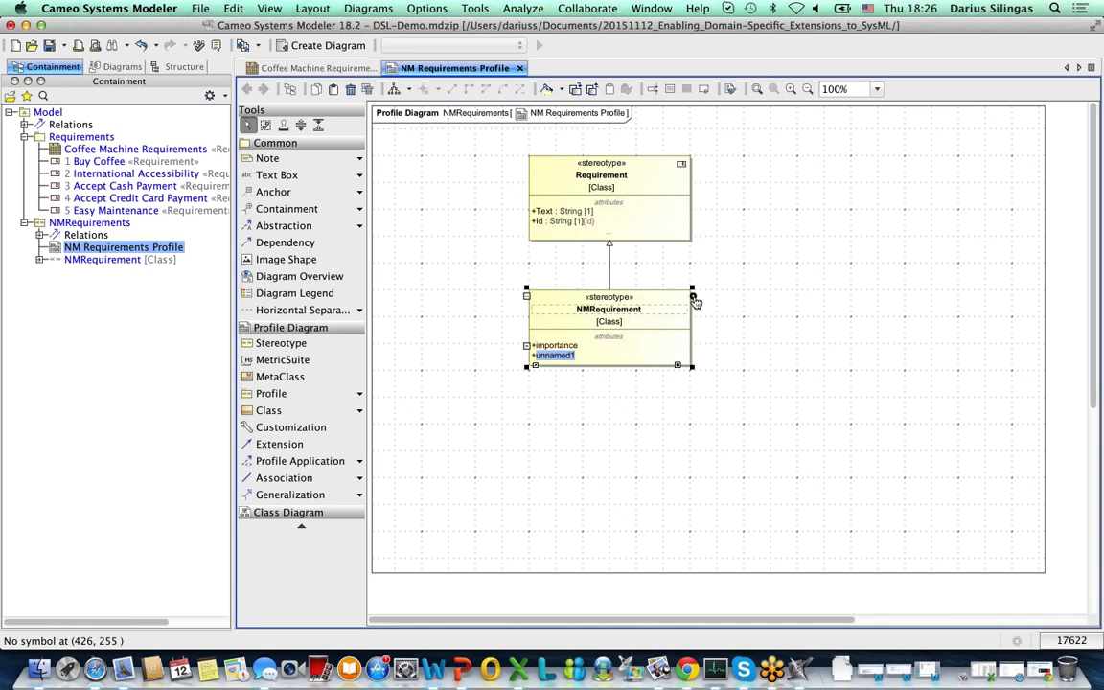
{"action": "type", "text": "status"}
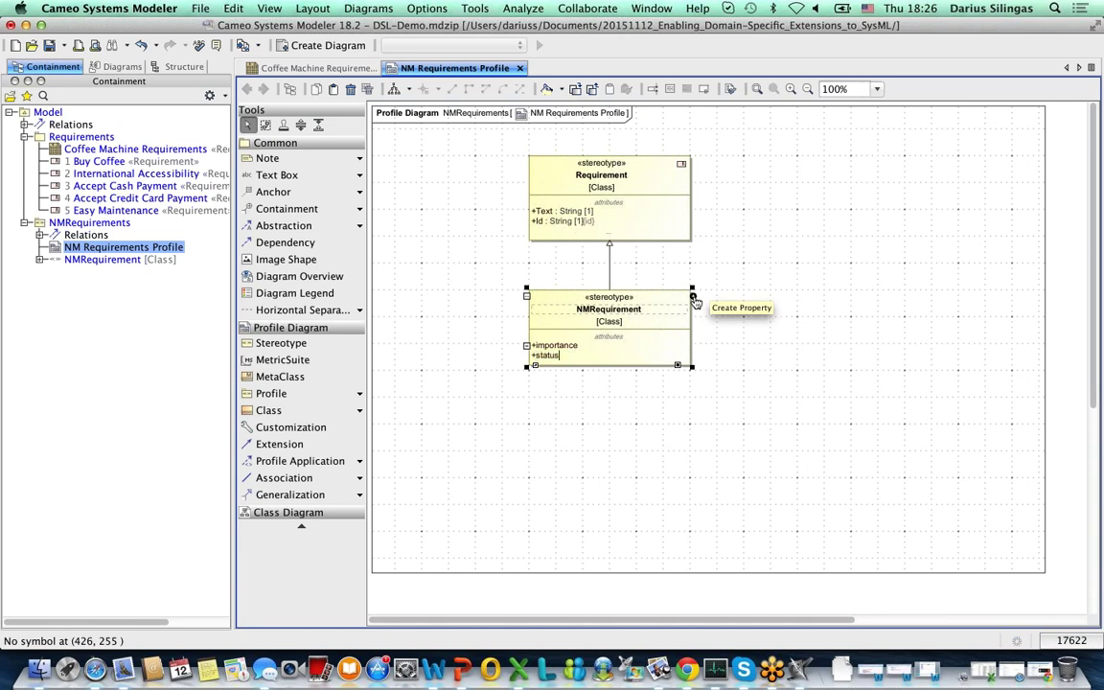
{"action": "left_click", "coordinate": [678, 430]}
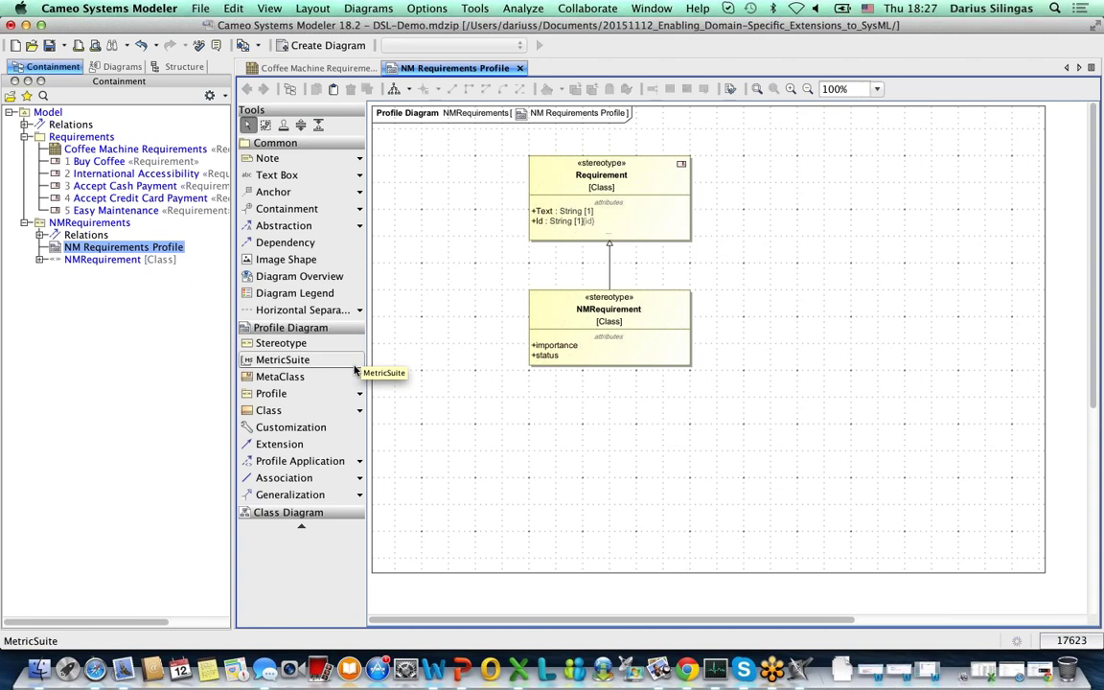
Add an enumeration named RequirementImportance to the diagram, beside the Requirement stereotype
{"action": "left_click", "coordinate": [360, 410]}
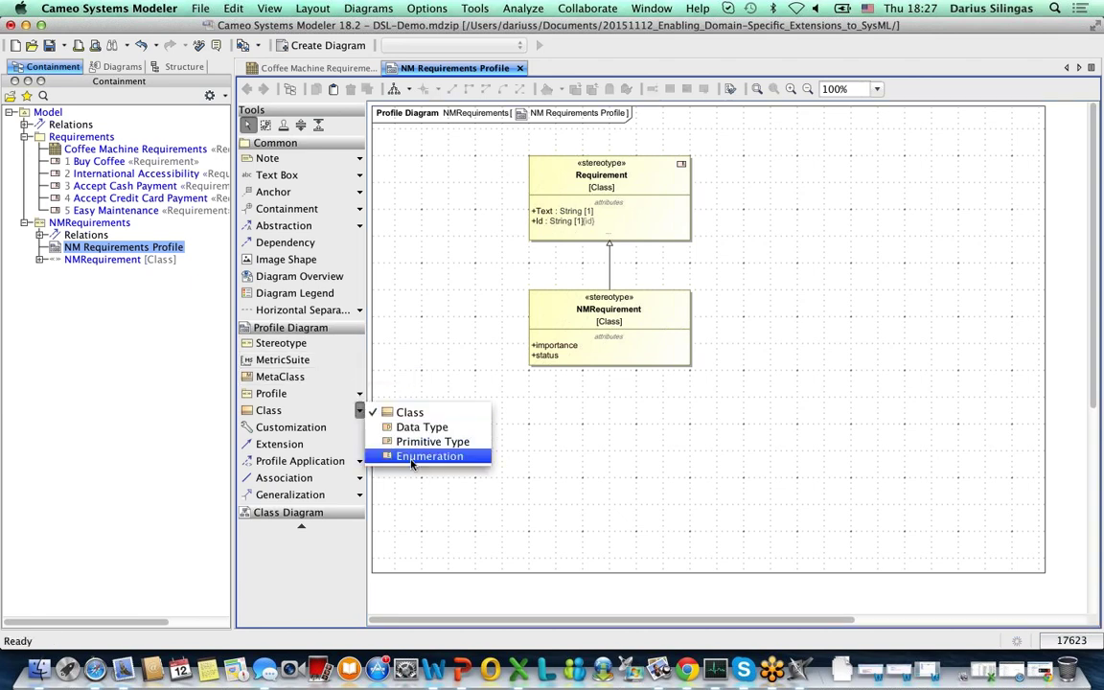
{"action": "left_click", "coordinate": [412, 457]}
{"action": "left_click", "coordinate": [774, 165]}
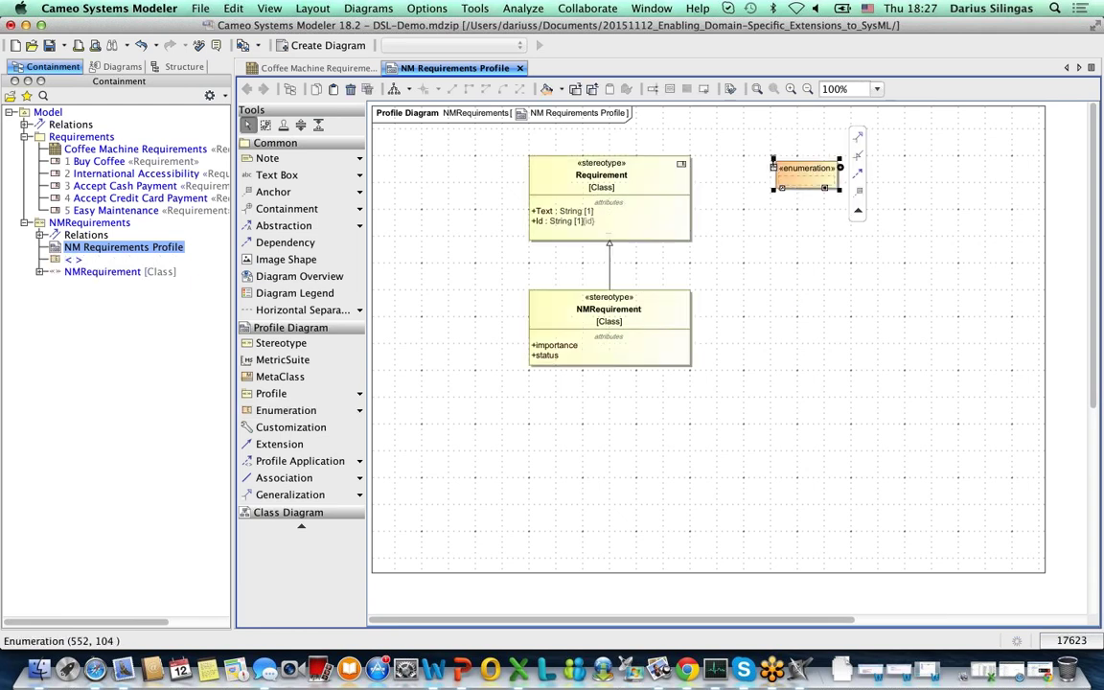
{"action": "type", "text": "Requi"}
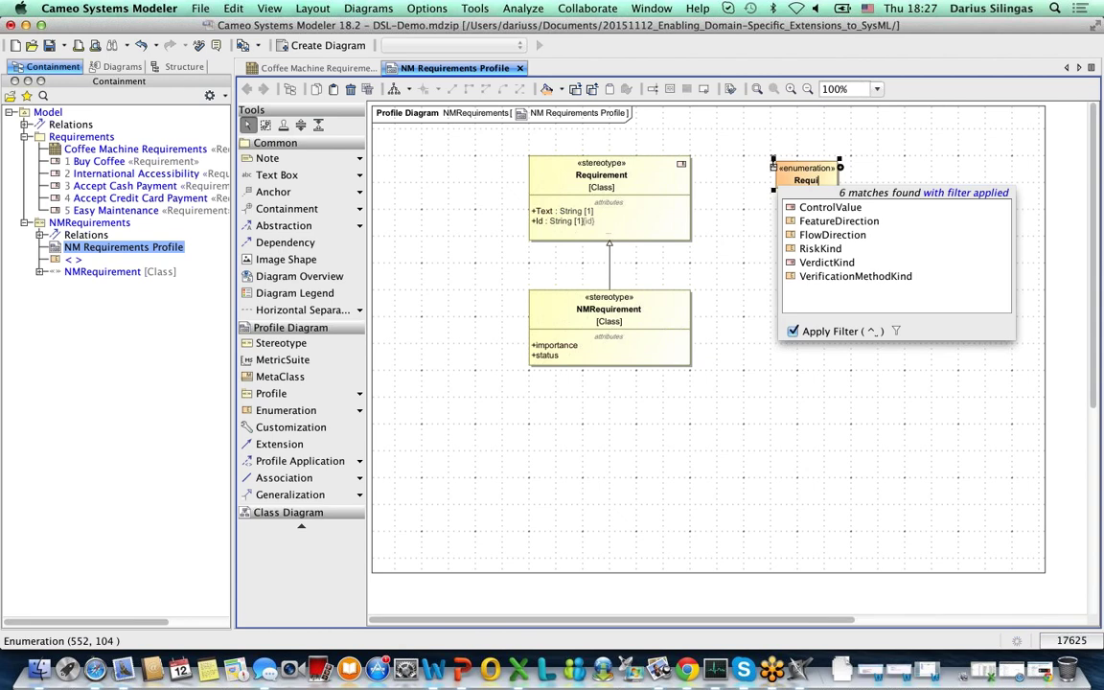
{"action": "type", "text": "rementImportance"}
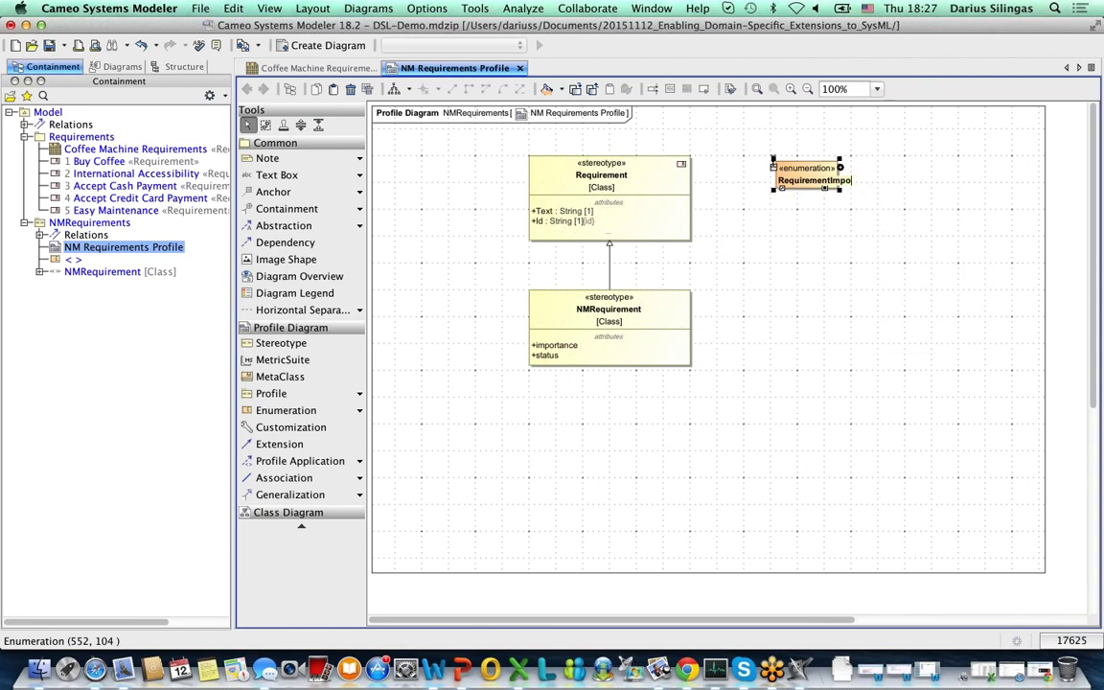
{"action": "left_click", "coordinate": [833, 269]}
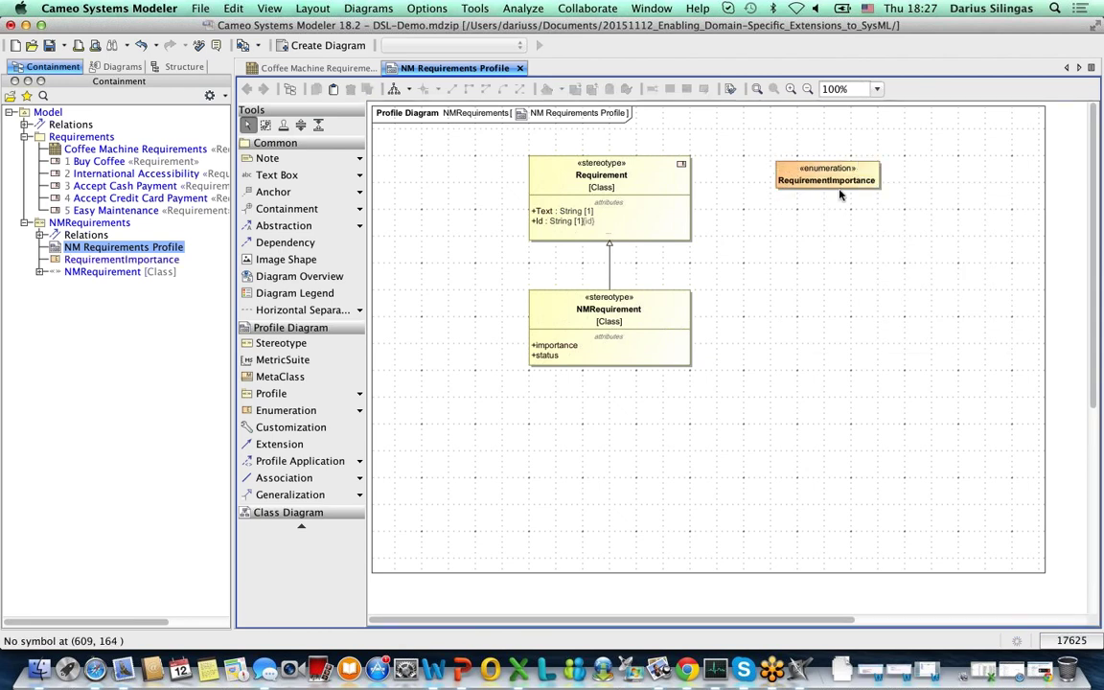
Align the RequirementImportance enumeration with the Requirement stereotype and add the literals MUST_HAVE, SHOULD_HAVE and NICE_TO_HAVE to it
{"action": "left_click_drag", "start_coordinate": [827, 172], "coordinate": [826, 164]}
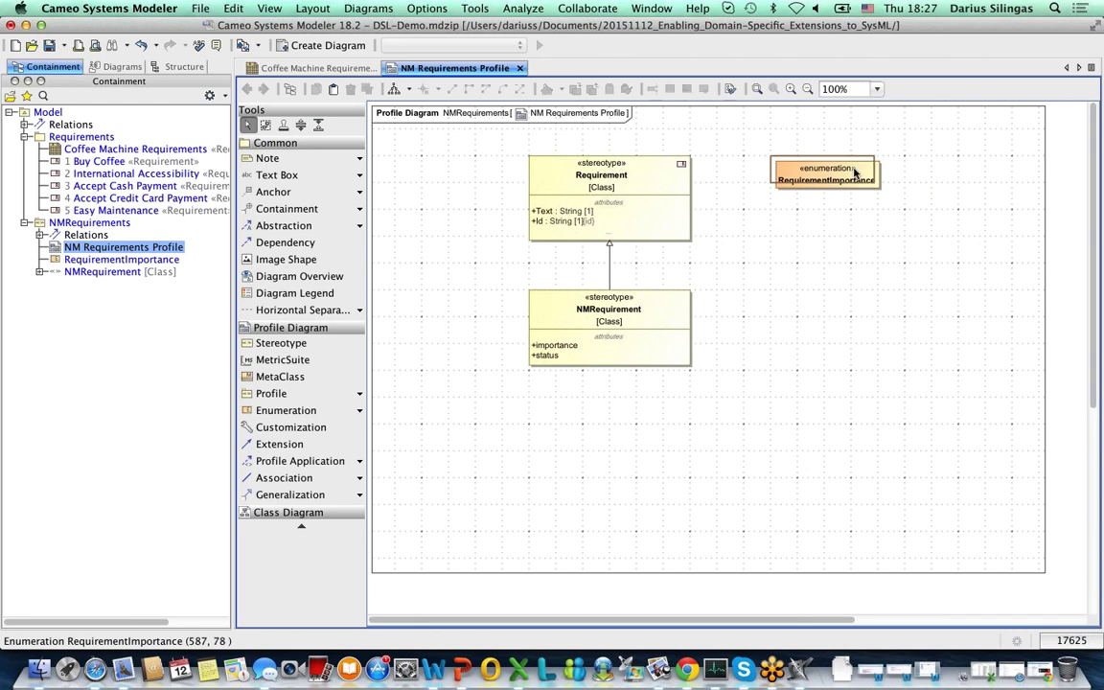
{"action": "left_click", "coordinate": [892, 167]}
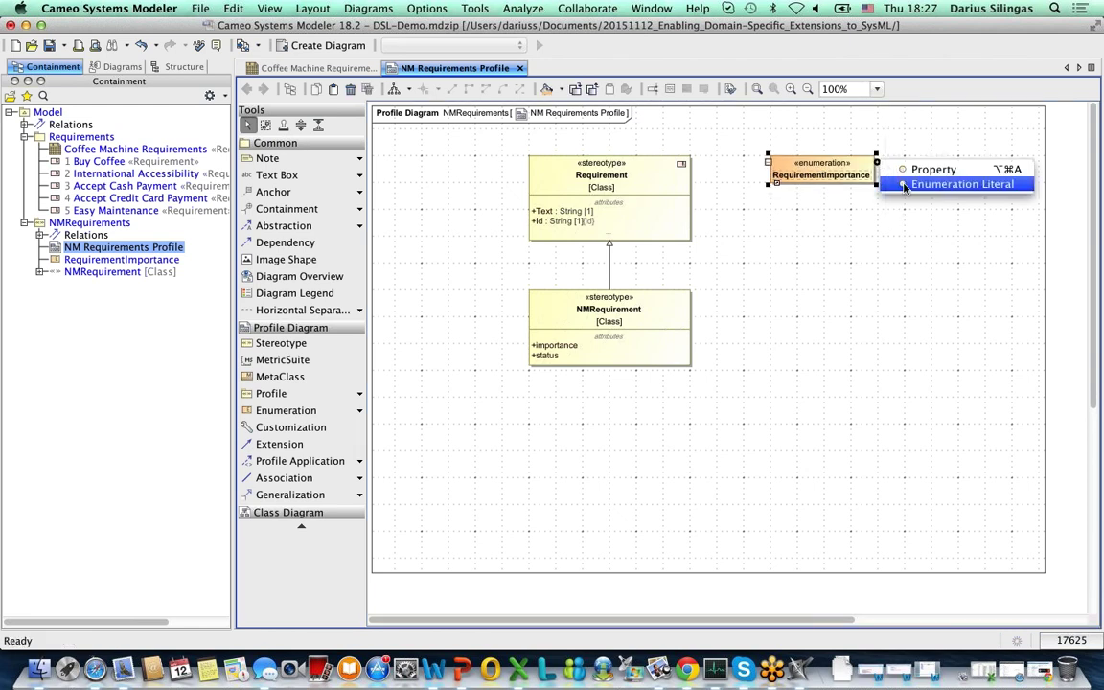
{"action": "left_click", "coordinate": [905, 182]}
{"action": "type", "text": "MUST_HAVE"}
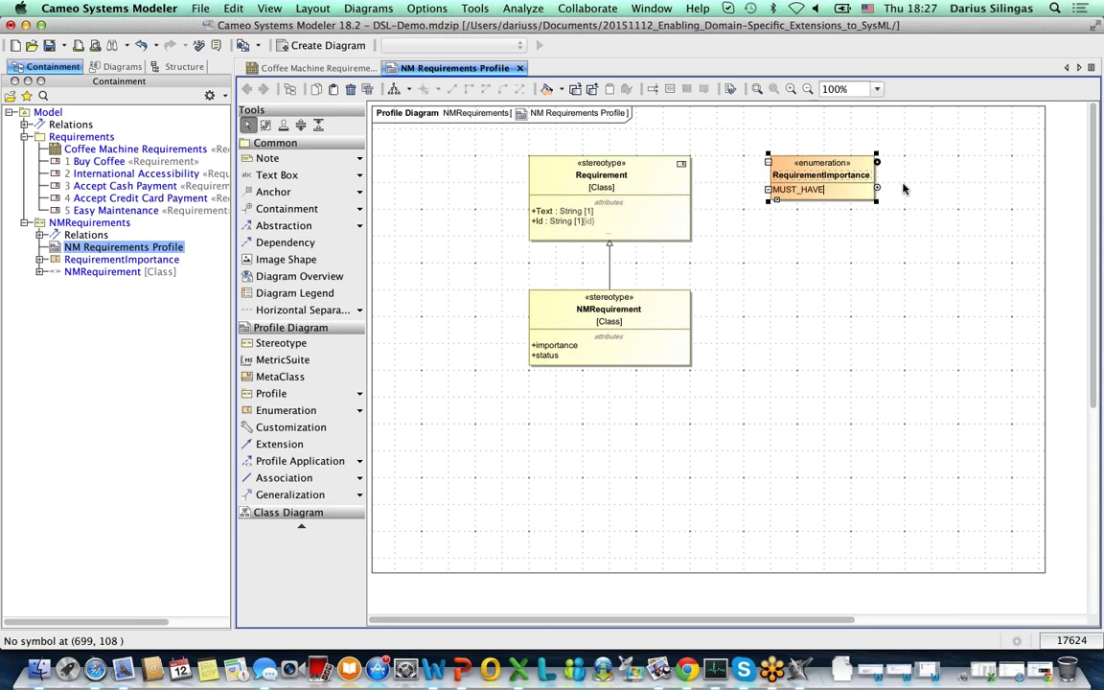
{"action": "key", "text": "Return"}
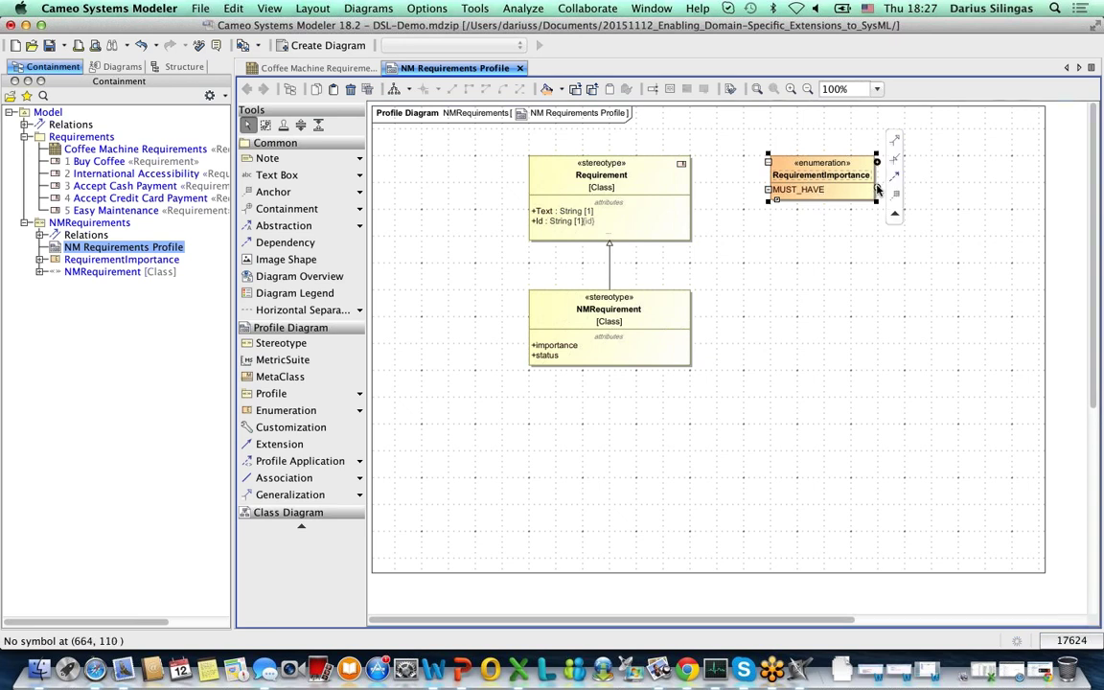
{"action": "key", "text": "Return"}
{"action": "type", "text": "SHOULD"}
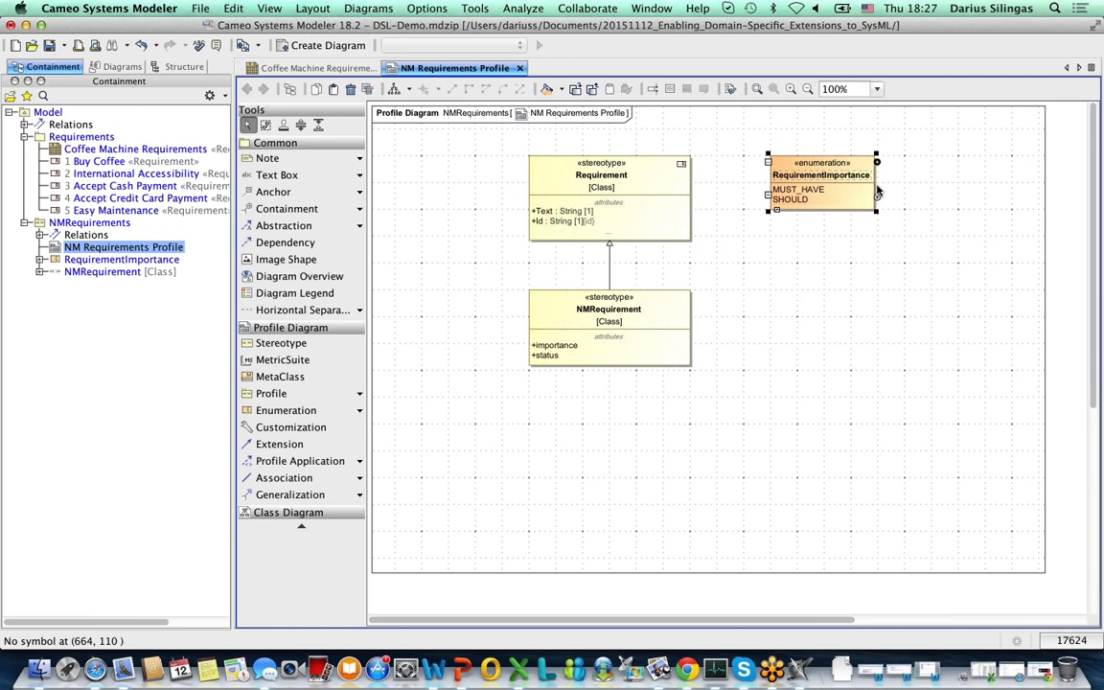
{"action": "type", "text": "_HAVE"}
{"action": "key", "text": "Return"}
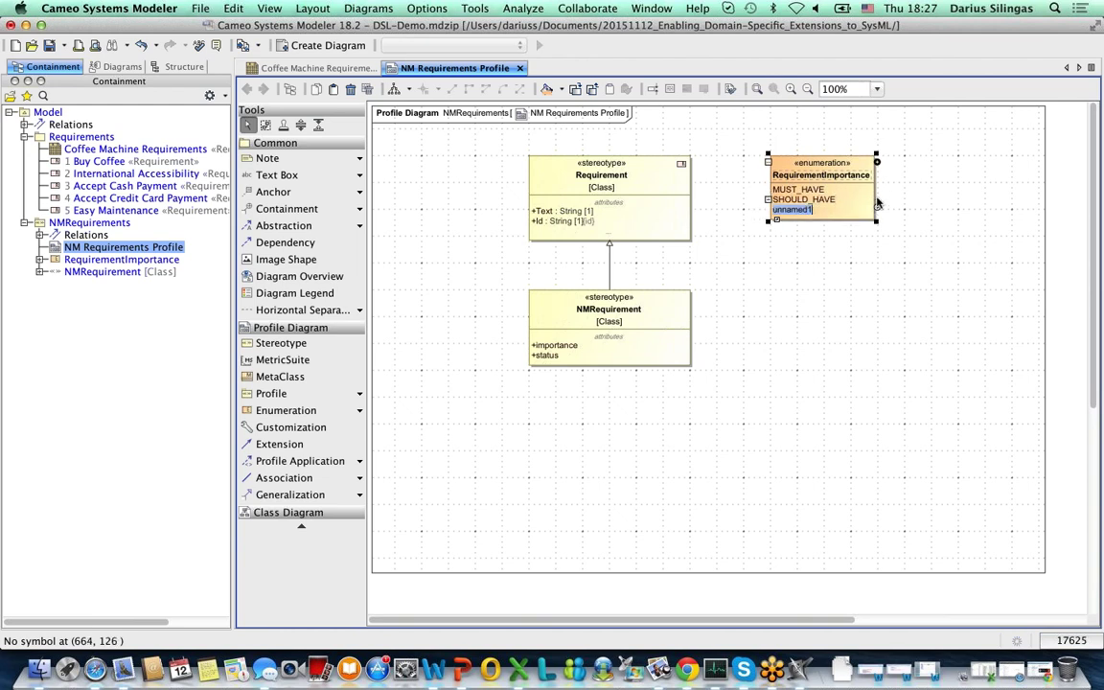
{"action": "type", "text": "NICE_TO_"}
{"action": "type", "text": "HAVE"}
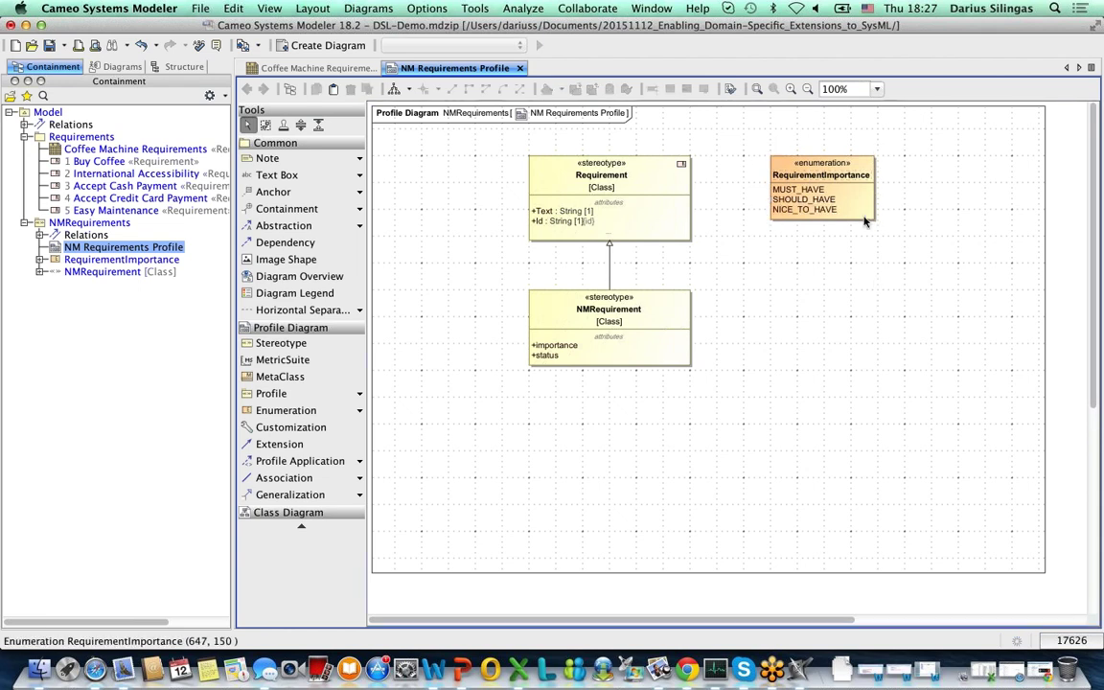
Slightly widen the RequirementImportance symbol and assign this enumeration as the type of NMRequirement's importance property
{"action": "mouse_move", "coordinate": [861, 213]}
{"action": "left_click_drag", "start_coordinate": [861, 212], "coordinate": [878, 221]}
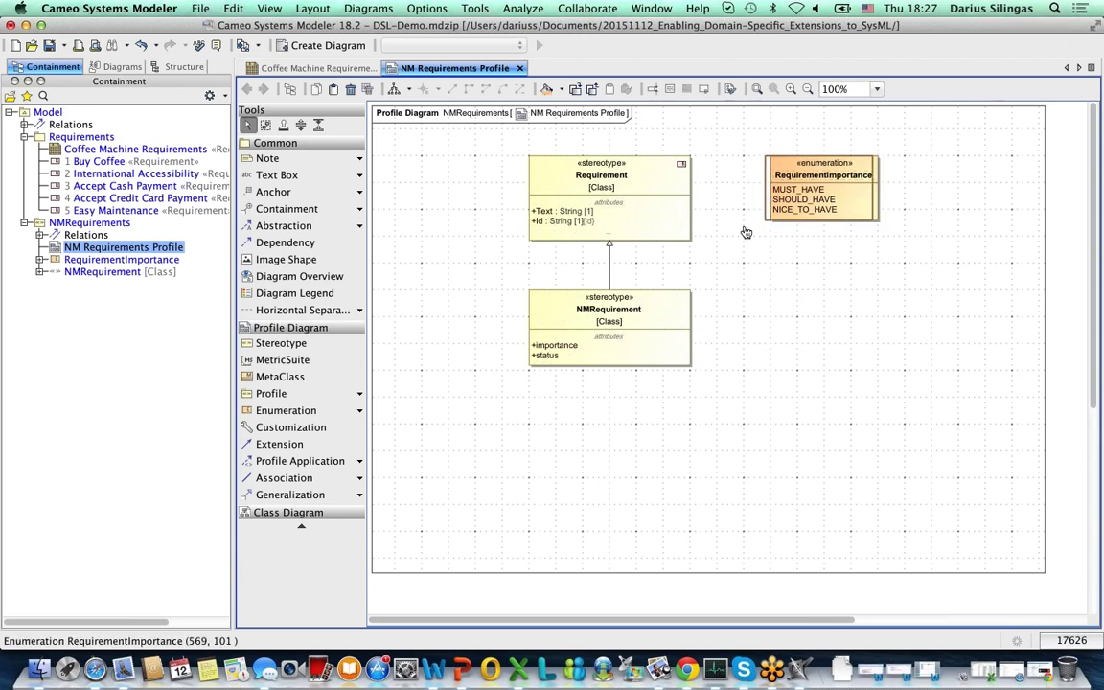
{"action": "left_click_drag", "start_coordinate": [805, 202], "coordinate": [584, 349]}
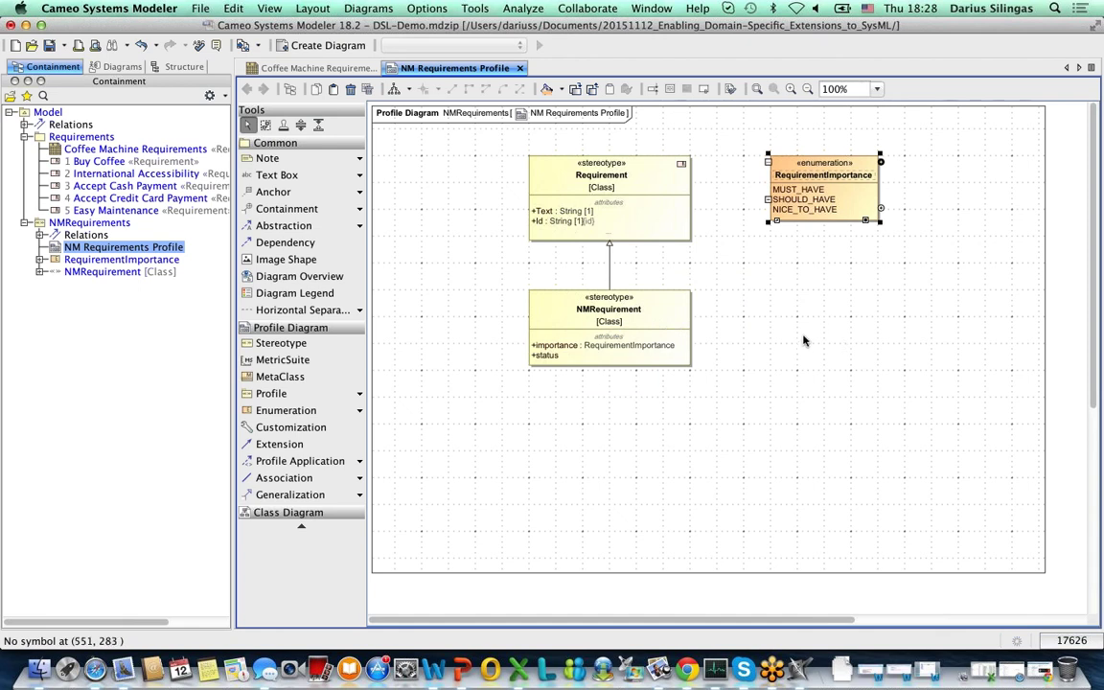
Add an enumeration named RequirementStatus beneath RequirementImportance, aligned with its left edge
{"action": "left_click", "coordinate": [320, 409]}
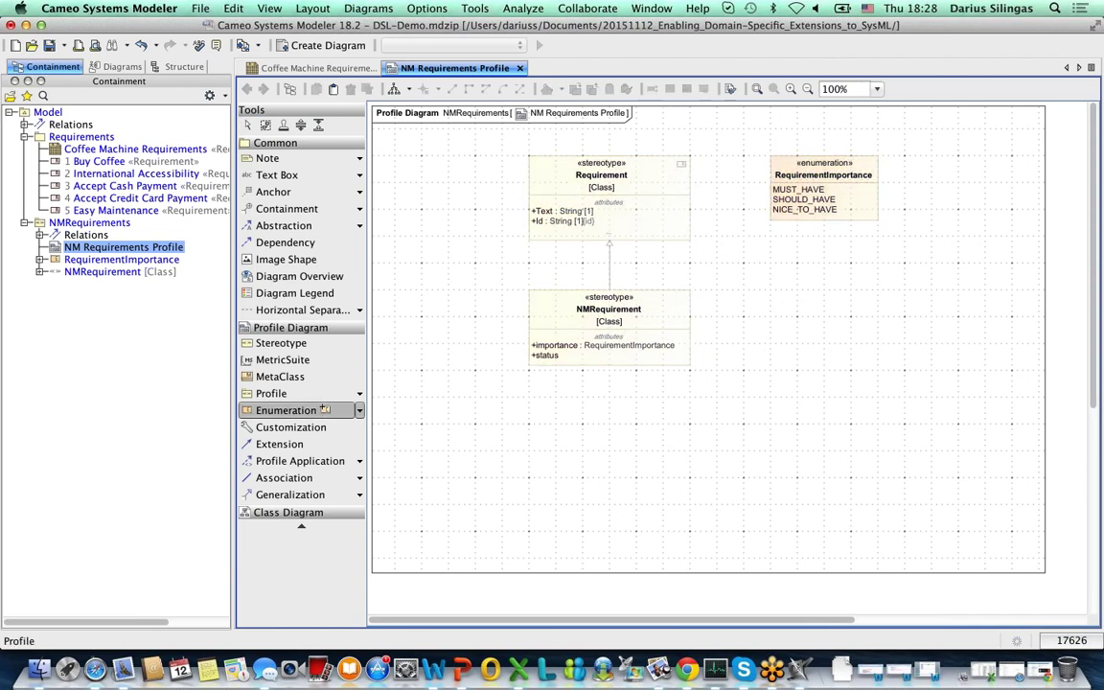
{"action": "left_click", "coordinate": [805, 266]}
{"action": "left_click_drag", "start_coordinate": [805, 267], "coordinate": [795, 265]}
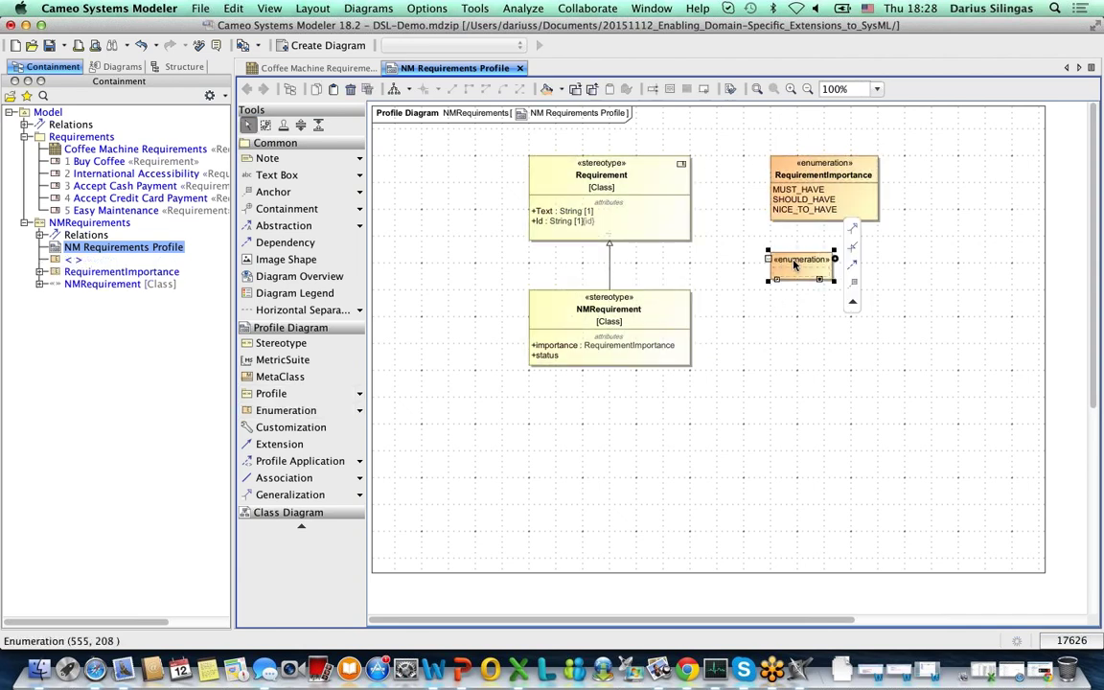
{"action": "type", "text": "Requir"}
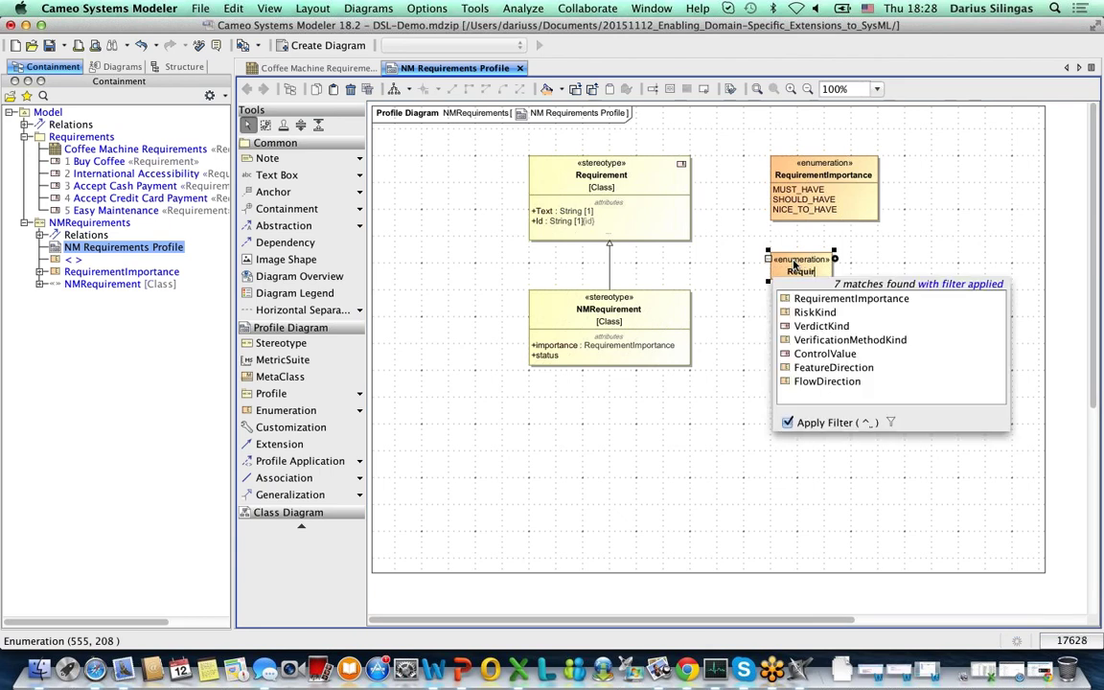
{"action": "type", "text": "ementStatus"}
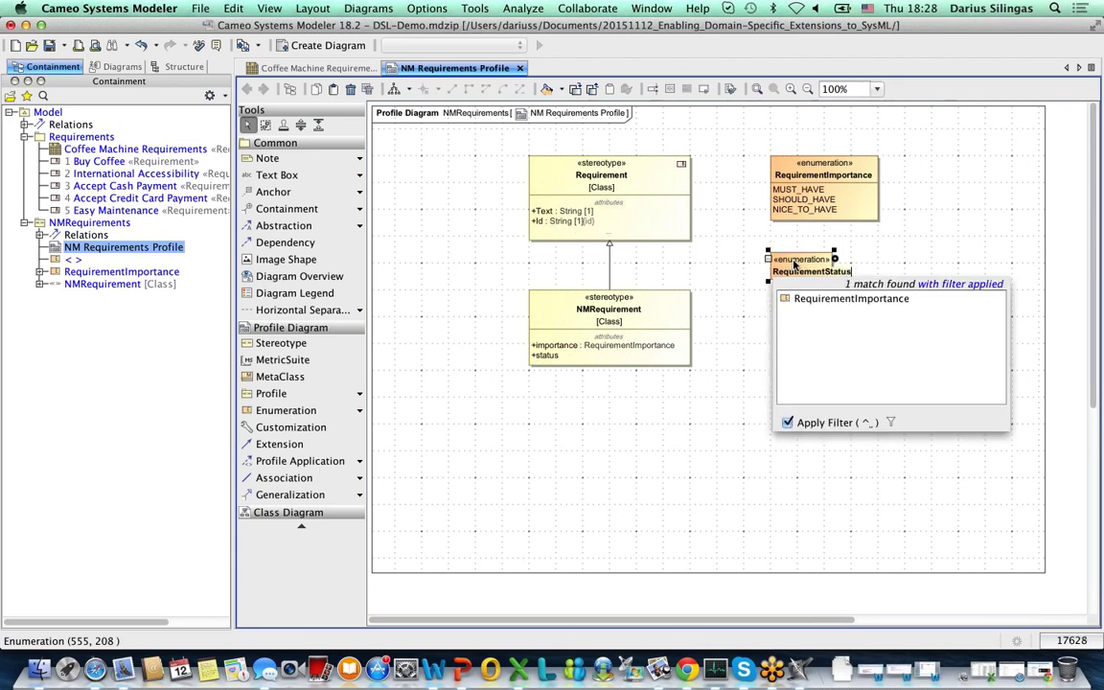
{"action": "left_click", "coordinate": [761, 245]}
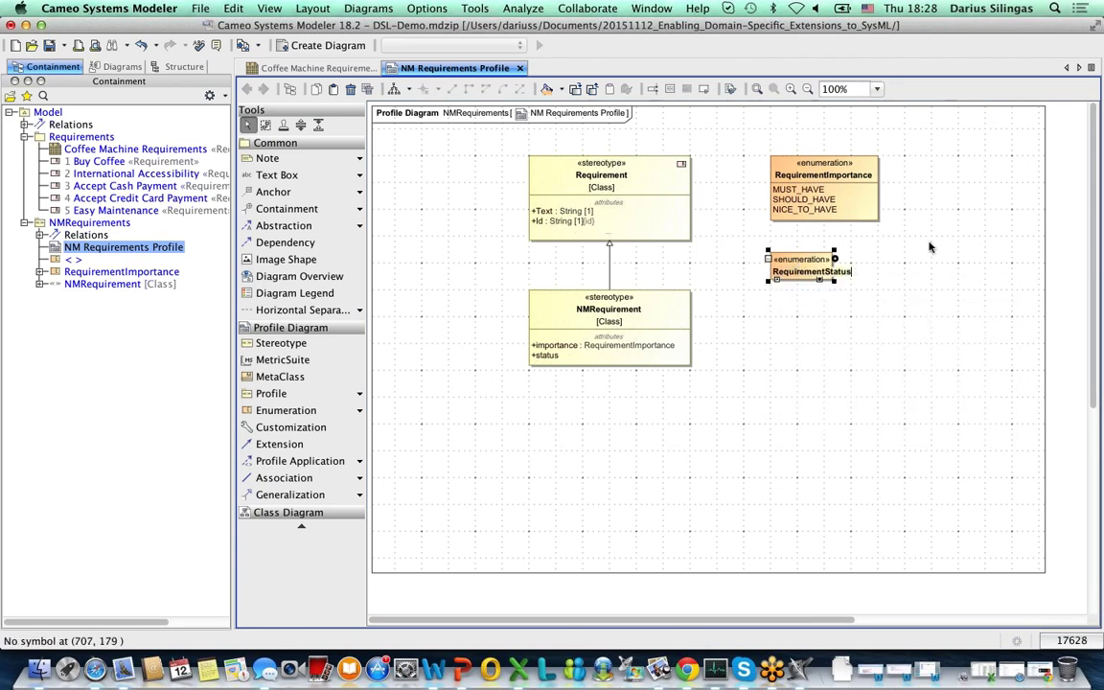
{"action": "left_click", "coordinate": [841, 278]}
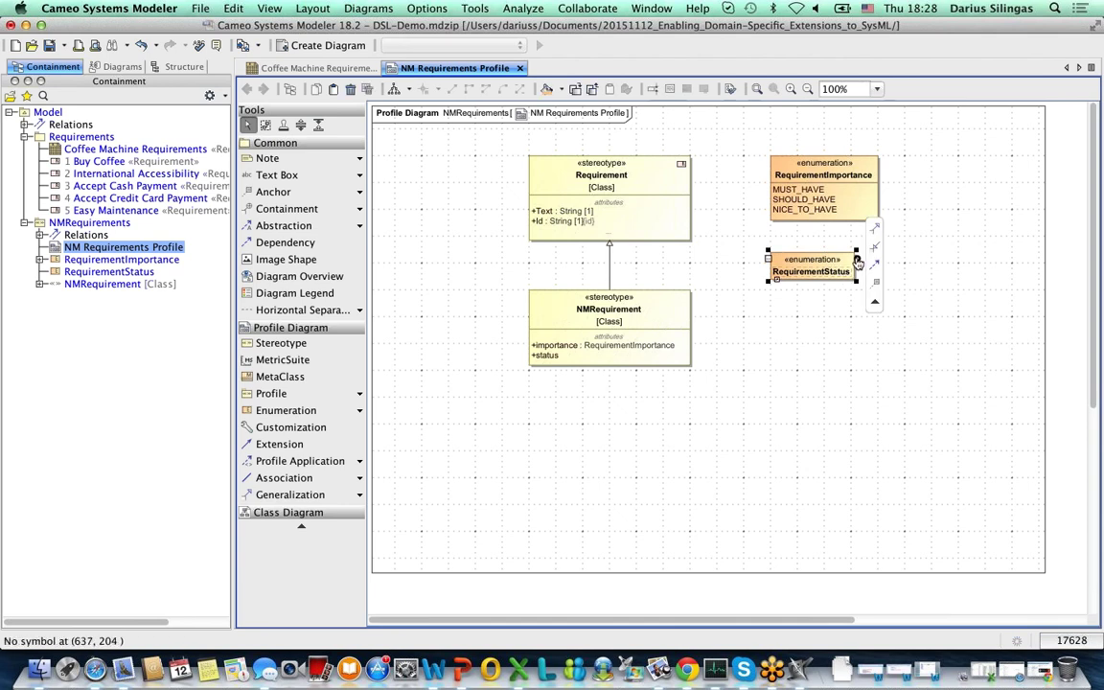
Add the enumeration literals DRAFT and CONFIRMED to RequirementStatus
{"action": "left_click", "coordinate": [857, 261]}
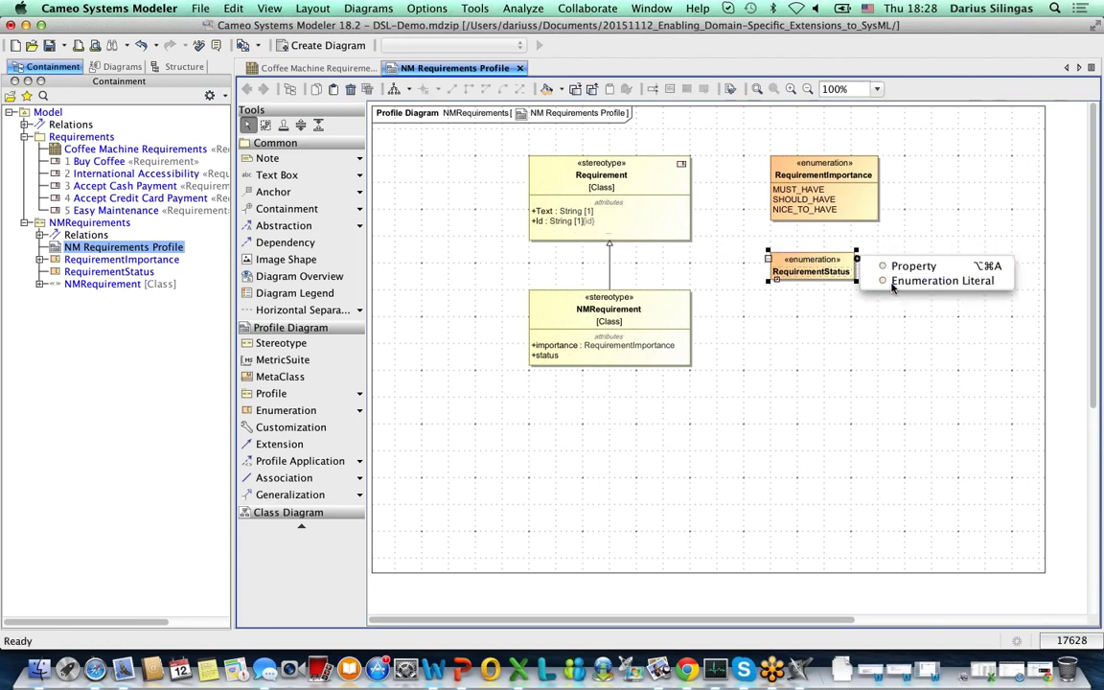
{"action": "left_click", "coordinate": [891, 282]}
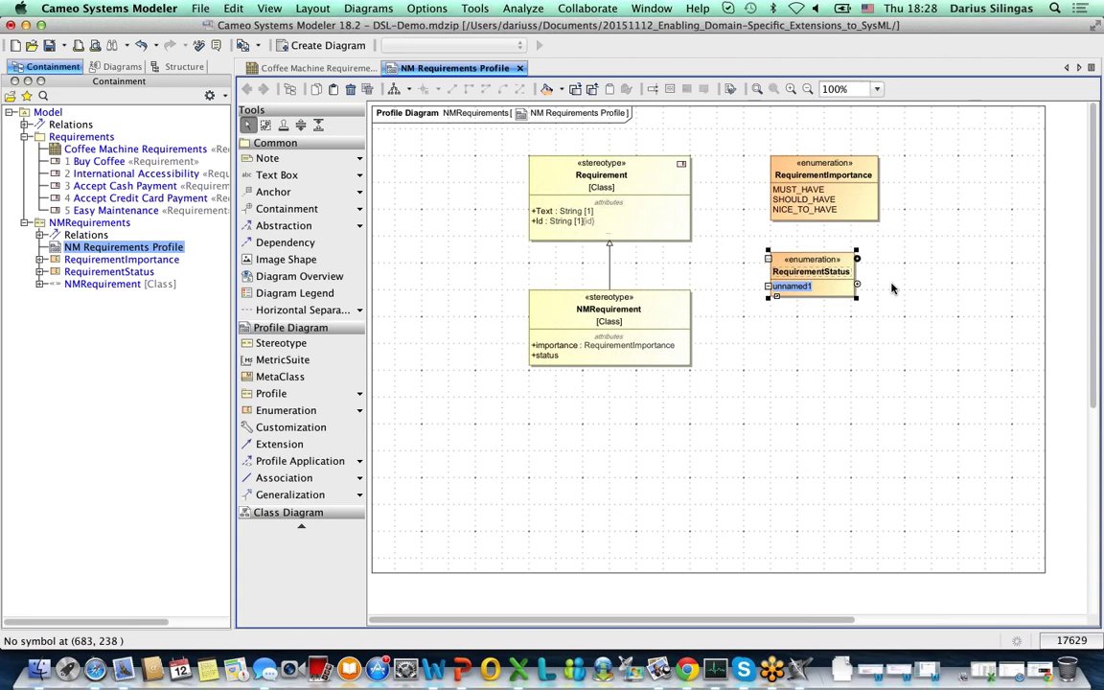
{"action": "type", "text": "DRAFT"}
{"action": "mouse_move", "coordinate": [841, 268]}
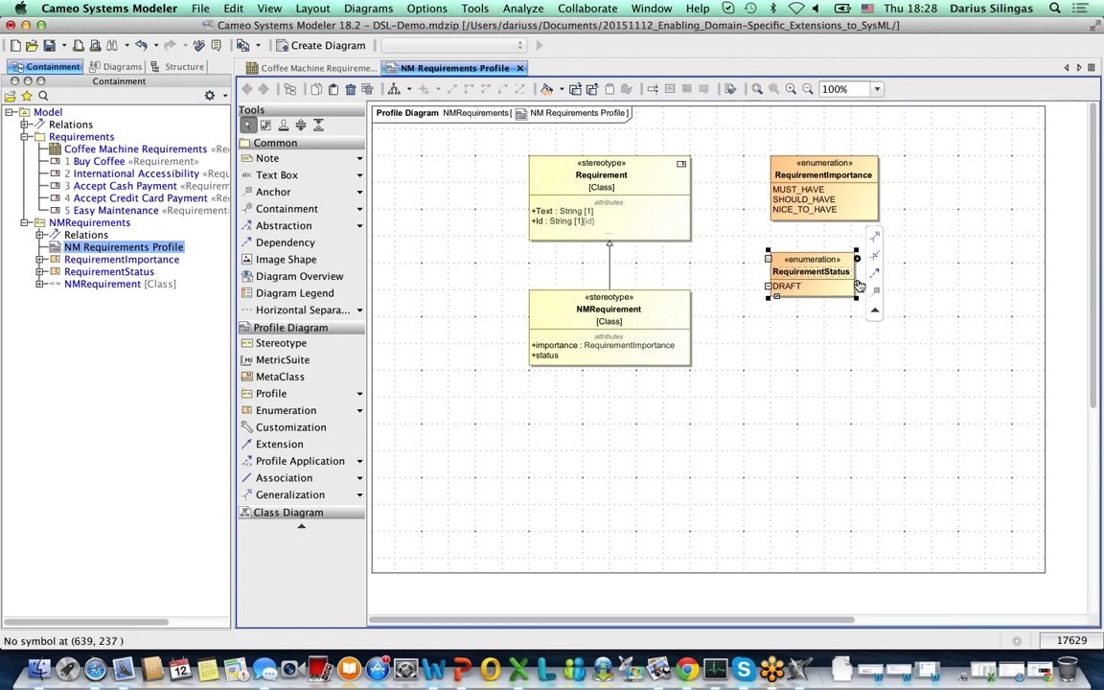
{"action": "left_click", "coordinate": [858, 284]}
{"action": "type", "text": "CONFI"}
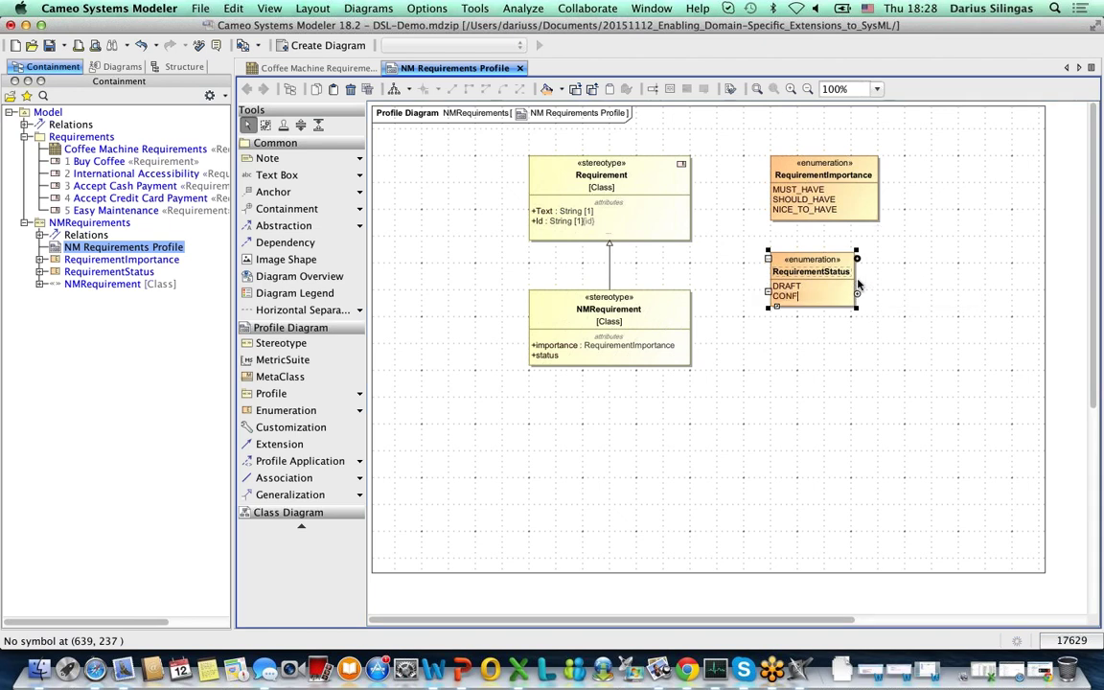
{"action": "type", "text": "M"}
{"action": "key", "text": "BackSpace"}
{"action": "type", "text": "RMED"}
{"action": "left_click", "coordinate": [859, 303]}
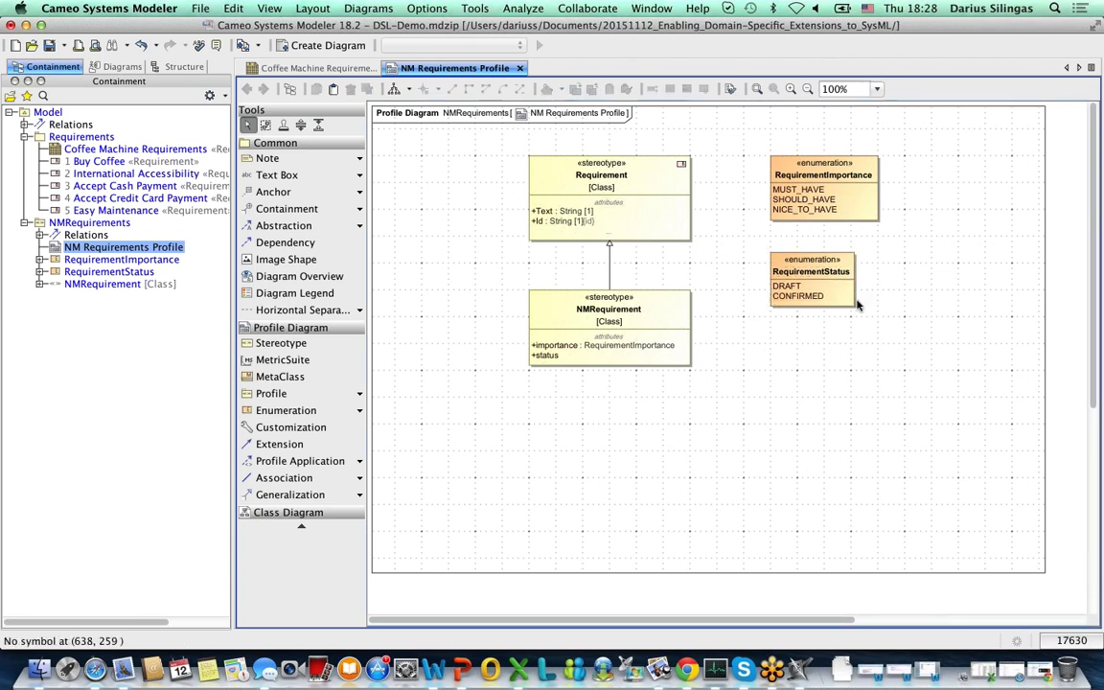
Add a third literal DONE to RequirementStatus and assign the enumeration as the type of NMRequirement's status property
{"action": "left_click", "coordinate": [858, 300]}
{"action": "key", "text": "ctrl+alt+e"}
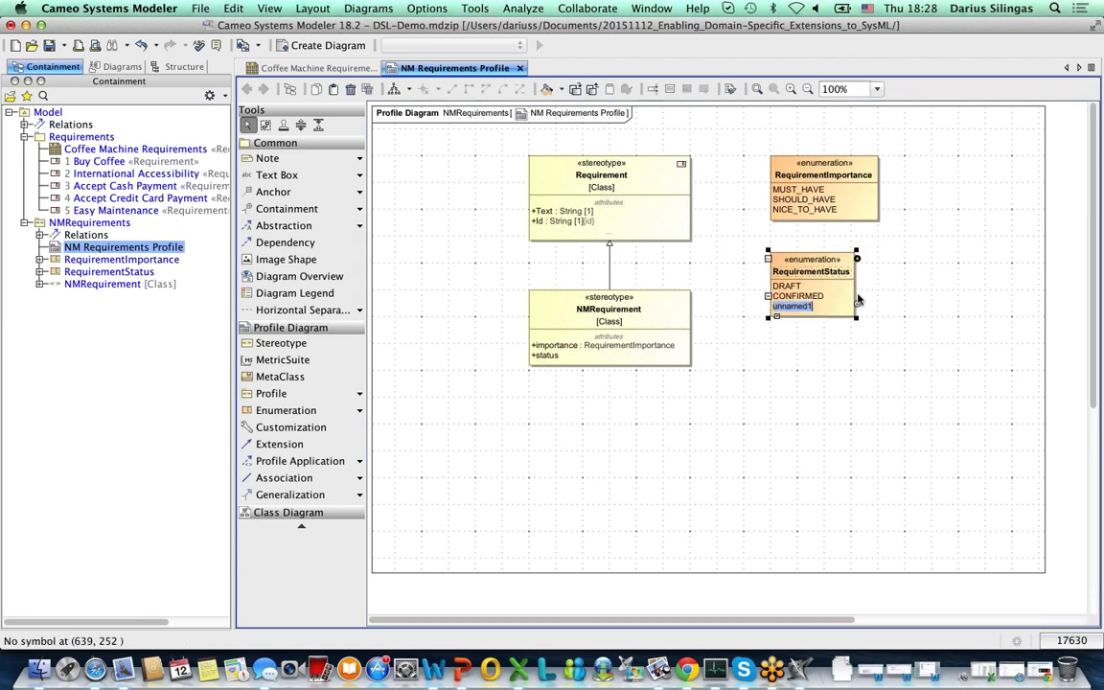
{"action": "type", "text": "IM"}
{"action": "key", "text": "BackSpace"}
{"action": "key", "text": "BackSpace"}
{"action": "type", "text": "DONE"}
{"action": "left_click", "coordinate": [847, 332]}
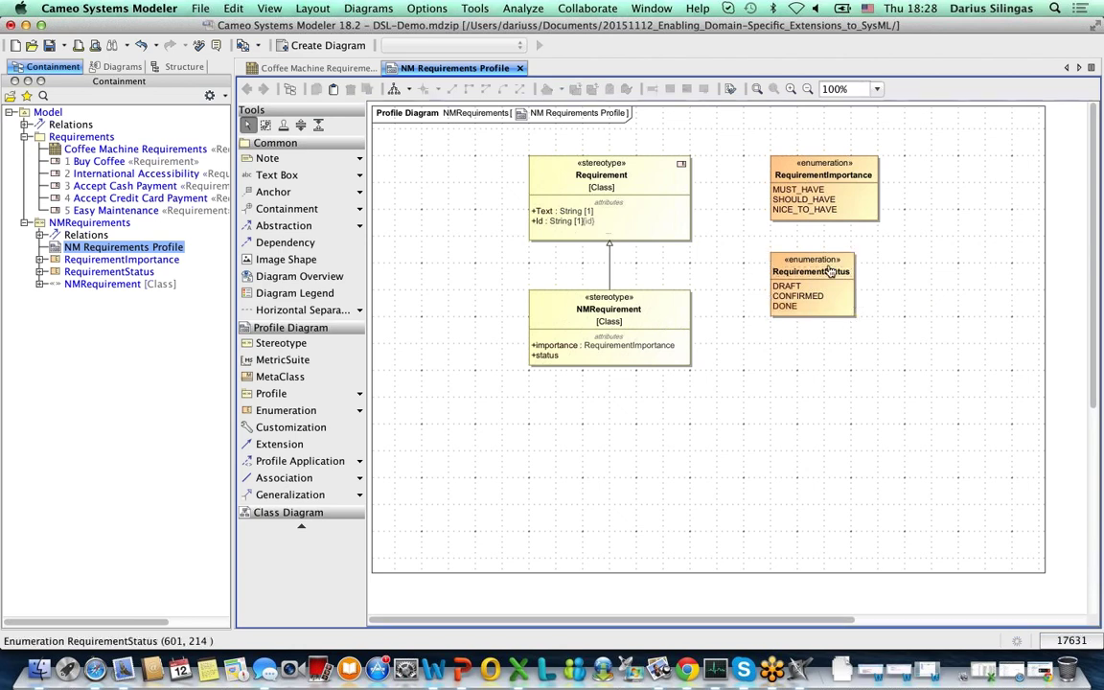
{"action": "left_click_drag", "start_coordinate": [843, 272], "coordinate": [657, 359]}
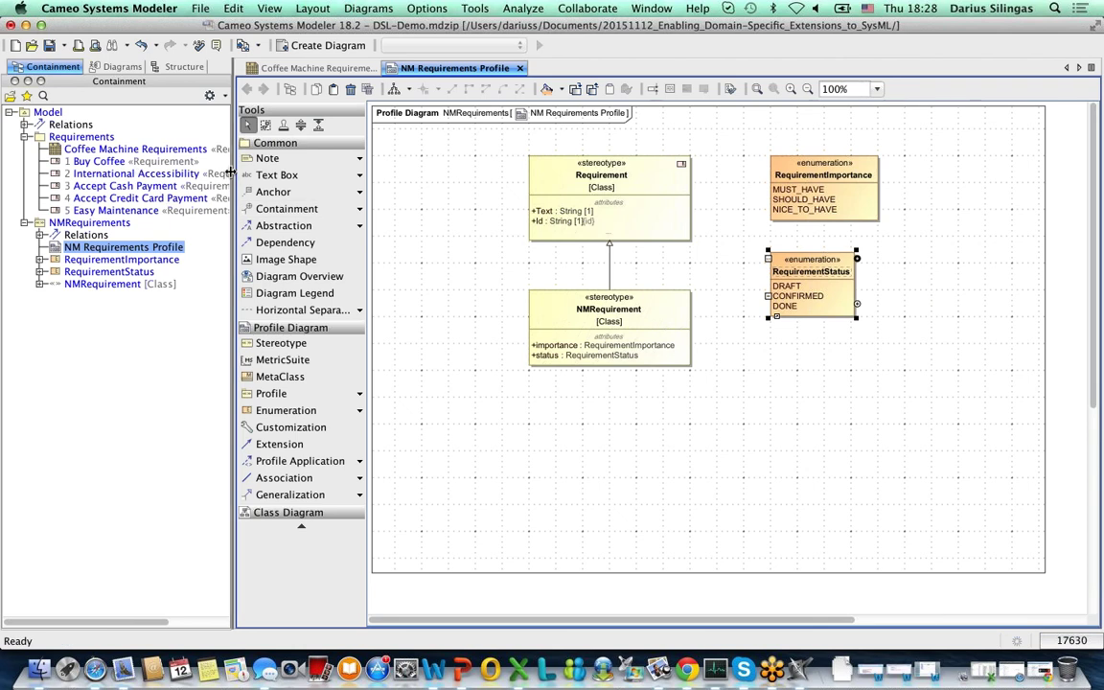
Widen the containment tree and apply the NMRequirement stereotype to all five requirements, from Buy Coffee to Easy Maintenance
{"action": "left_click_drag", "start_coordinate": [231, 171], "coordinate": [276, 174]}
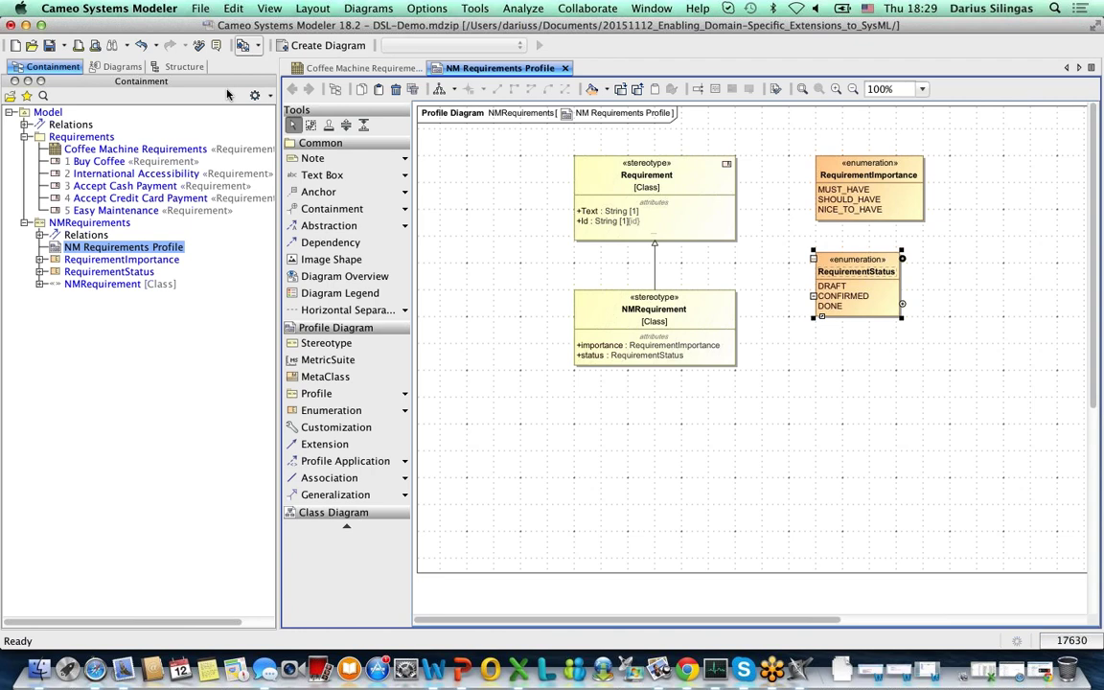
{"action": "left_click", "coordinate": [146, 161]}
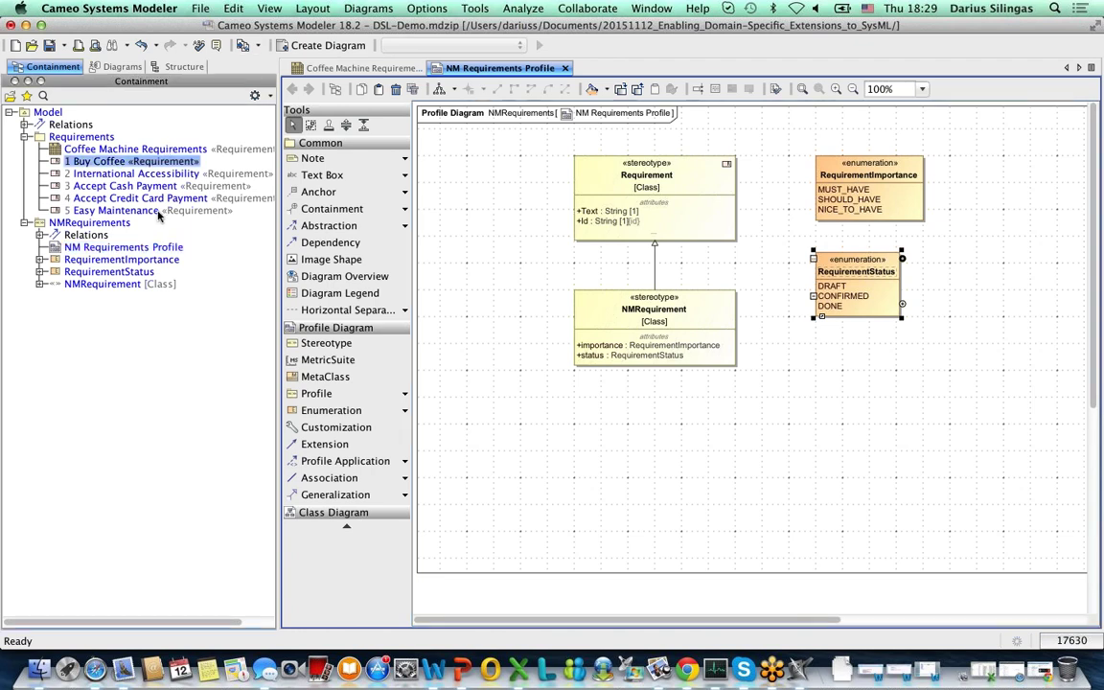
{"action": "left_click", "coordinate": [158, 211], "text": "shift"}
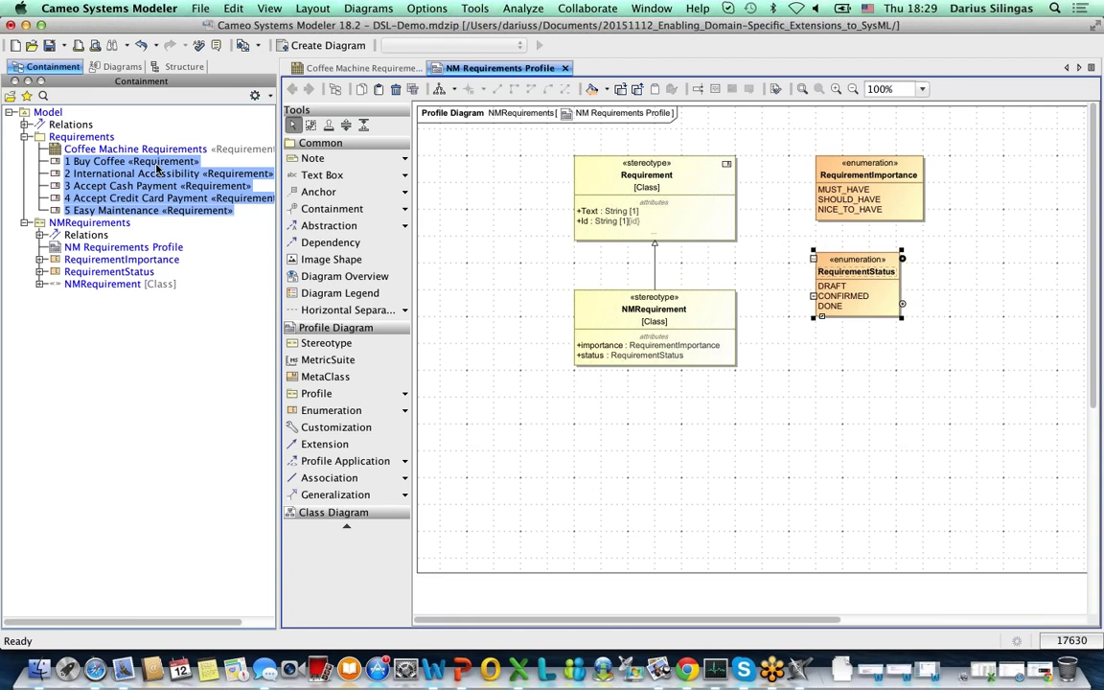
{"action": "right_click", "coordinate": [157, 167]}
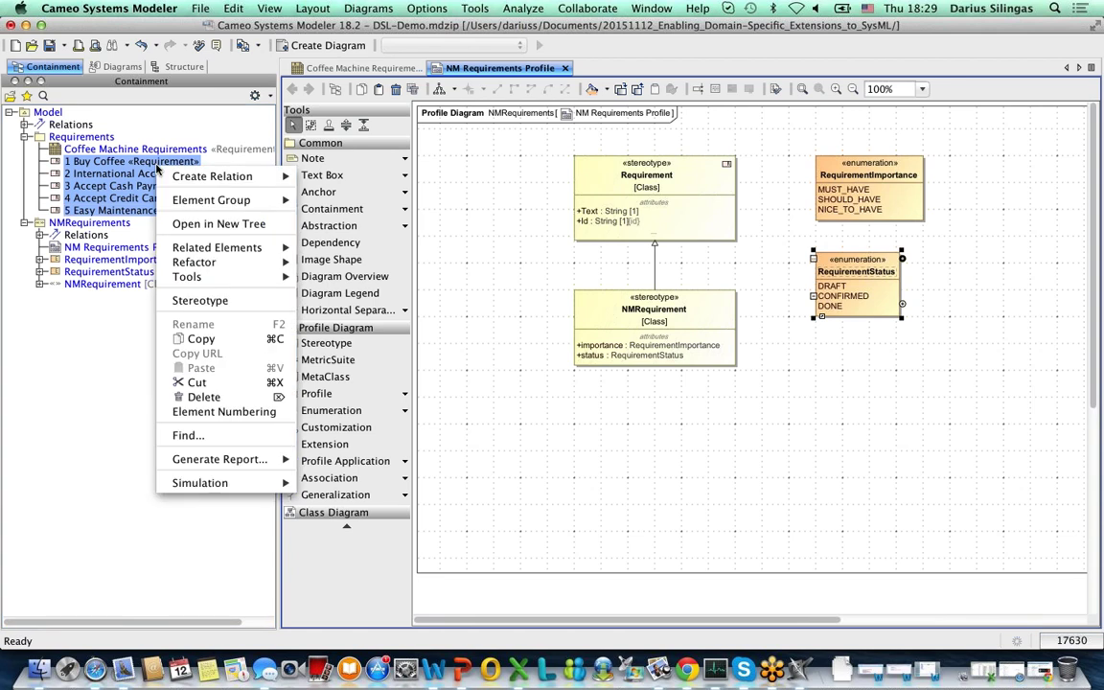
{"action": "left_click", "coordinate": [224, 301]}
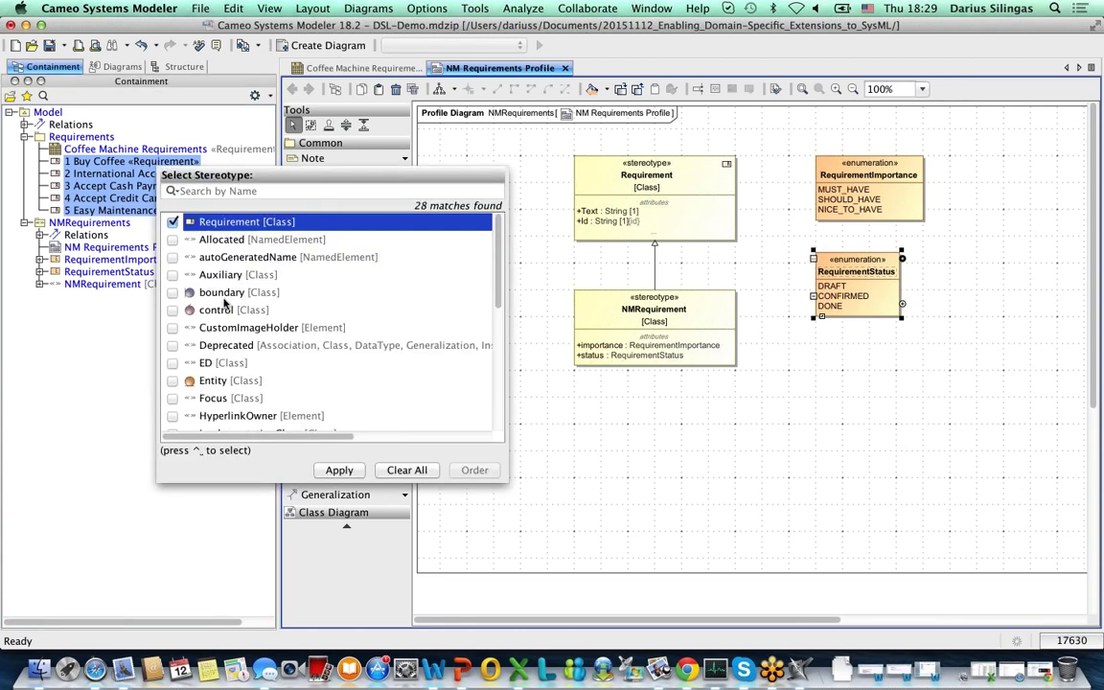
{"action": "type", "text": "Re"}
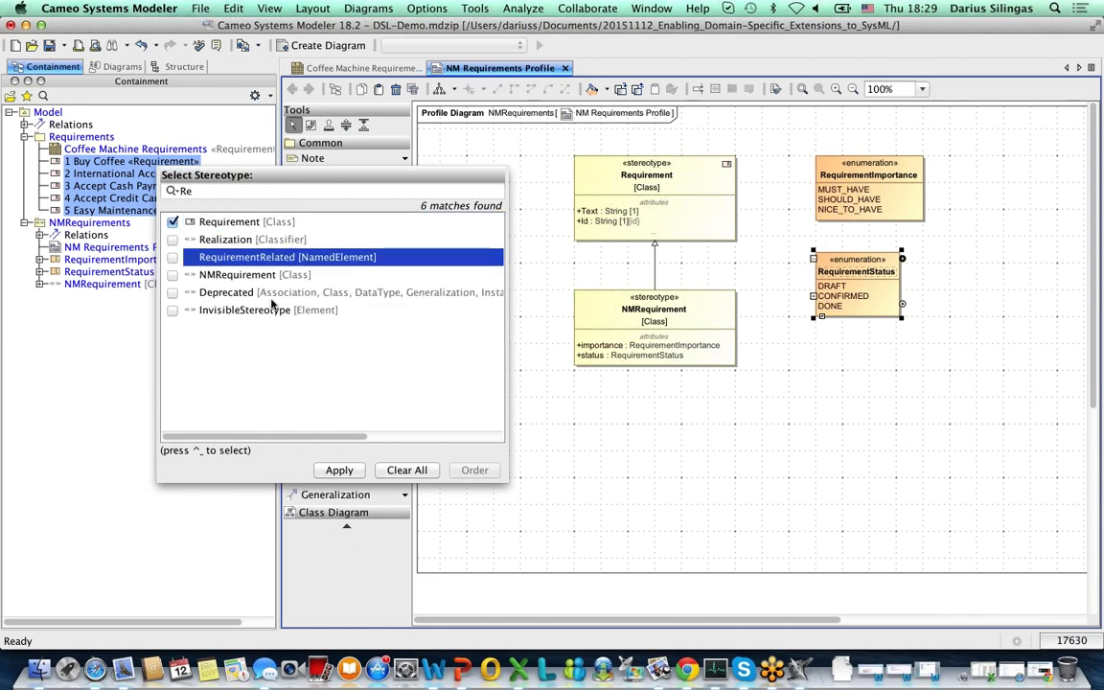
{"action": "type", "text": "quirem"}
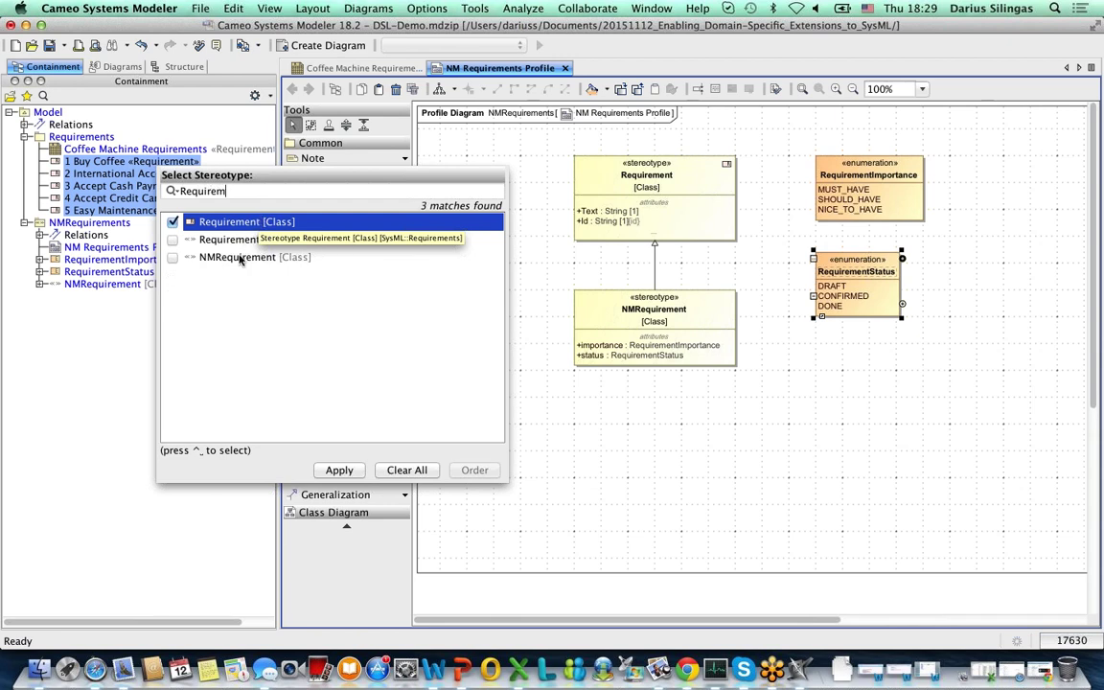
{"action": "left_click", "coordinate": [173, 258]}
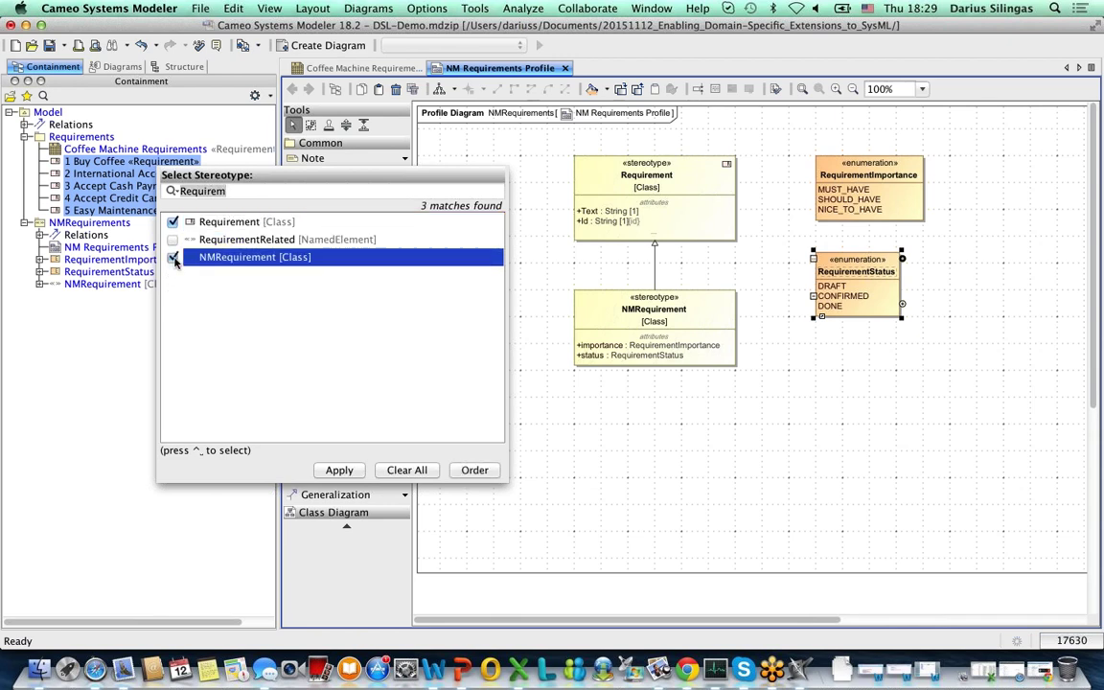
{"action": "left_click", "coordinate": [339, 468]}
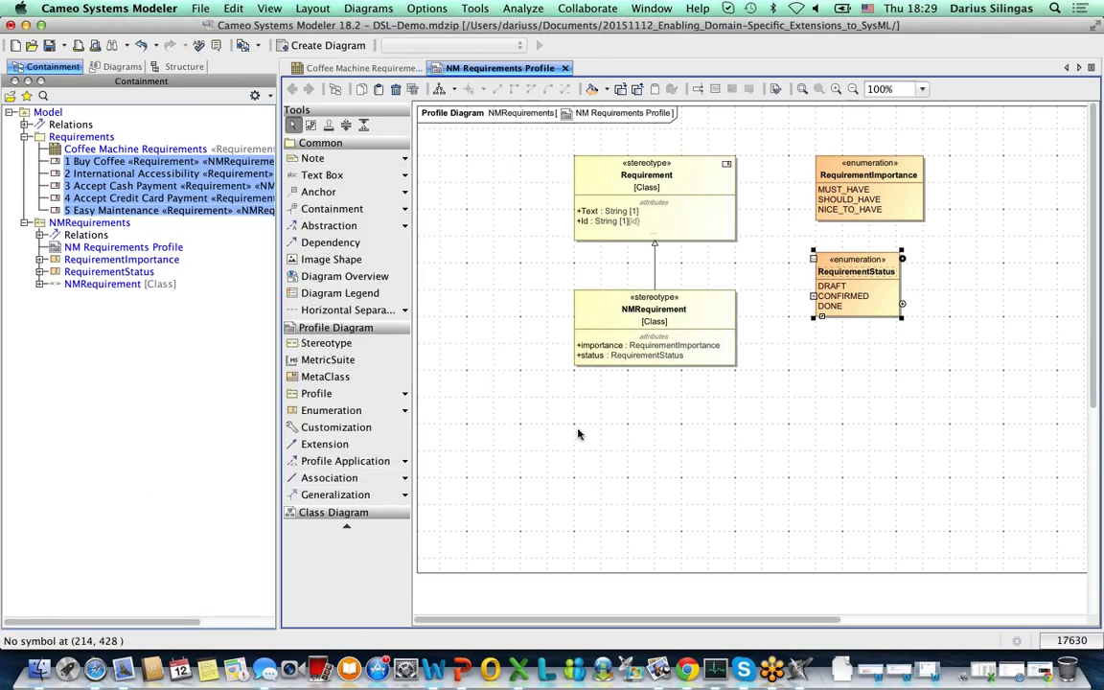
Remove the Requirement stereotype from the five coffee machine requirements, keeping only NMRequirement applied
{"action": "left_click", "coordinate": [579, 433]}
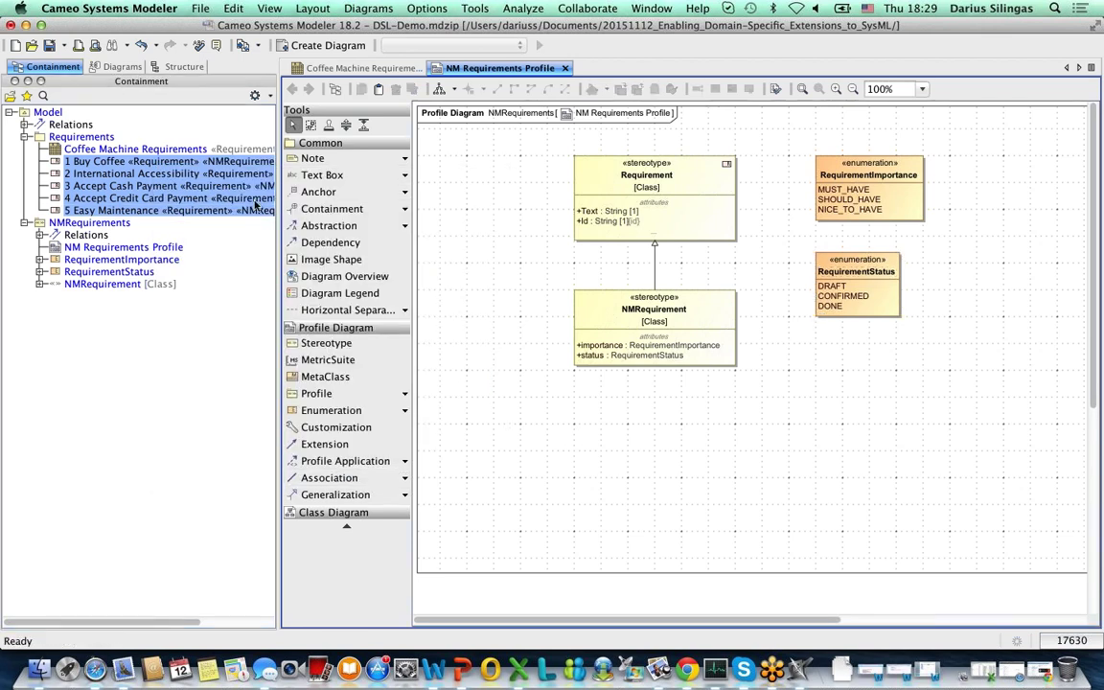
{"action": "right_click", "coordinate": [182, 171]}
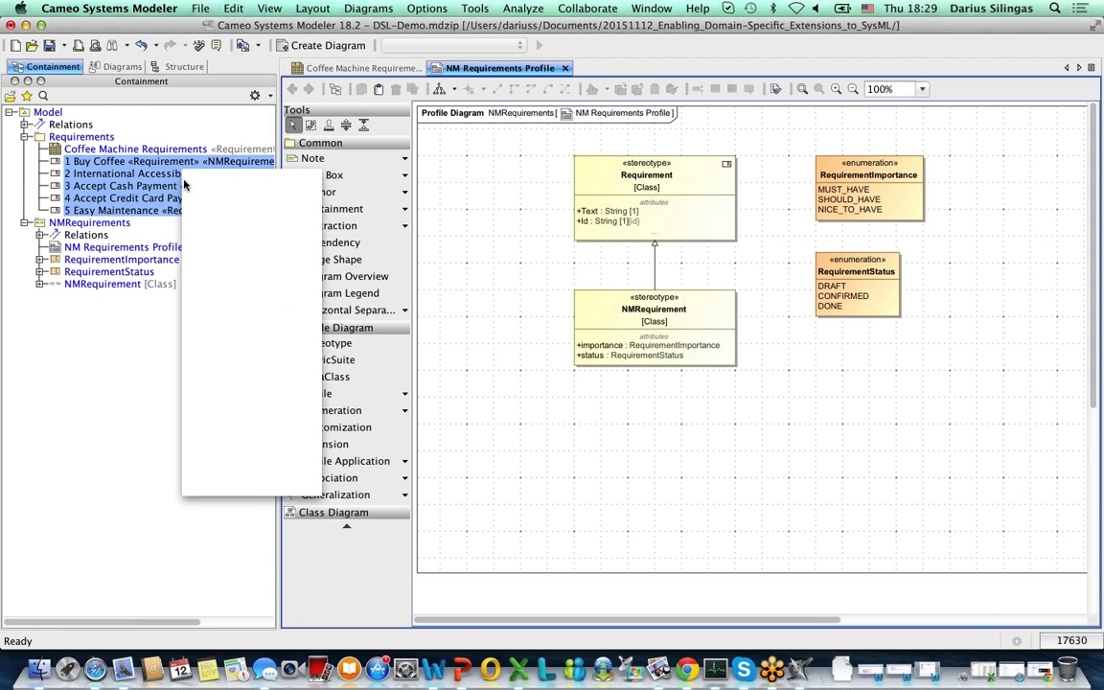
{"action": "left_click", "coordinate": [231, 305]}
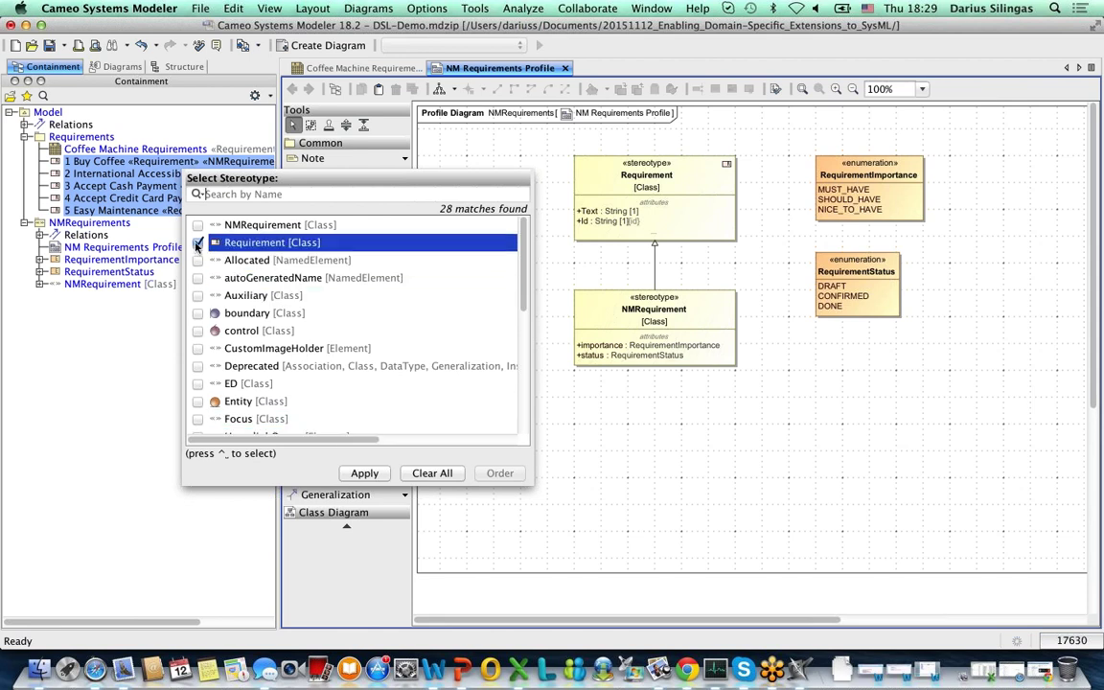
{"action": "left_click", "coordinate": [197, 242]}
{"action": "left_click", "coordinate": [197, 225]}
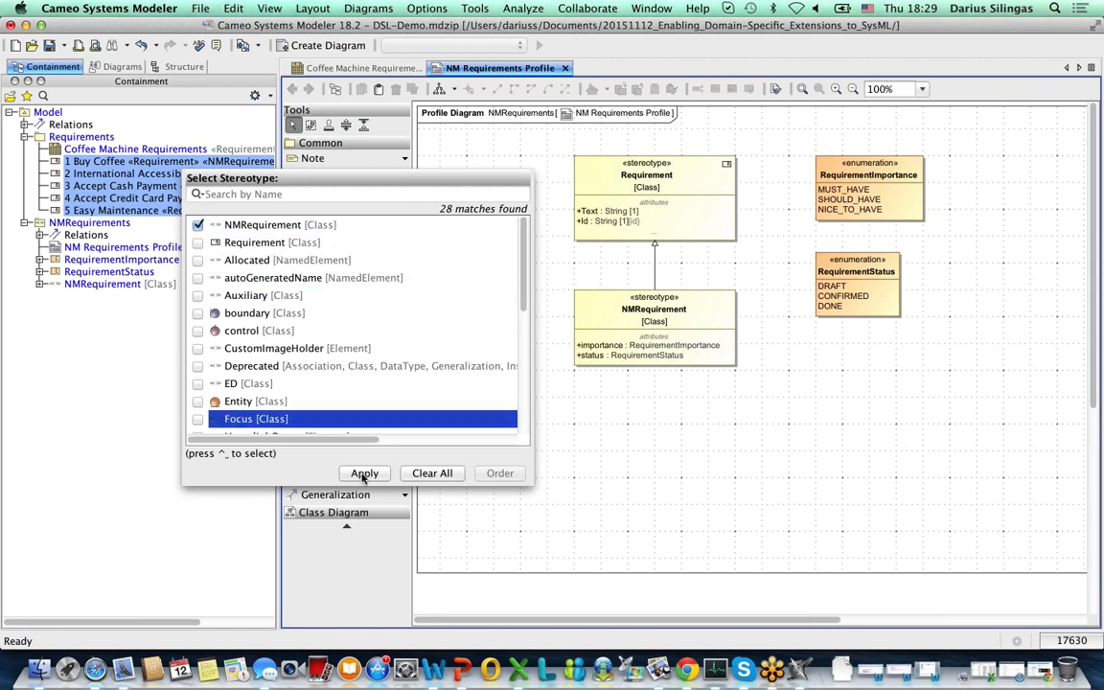
{"action": "left_click", "coordinate": [364, 474]}
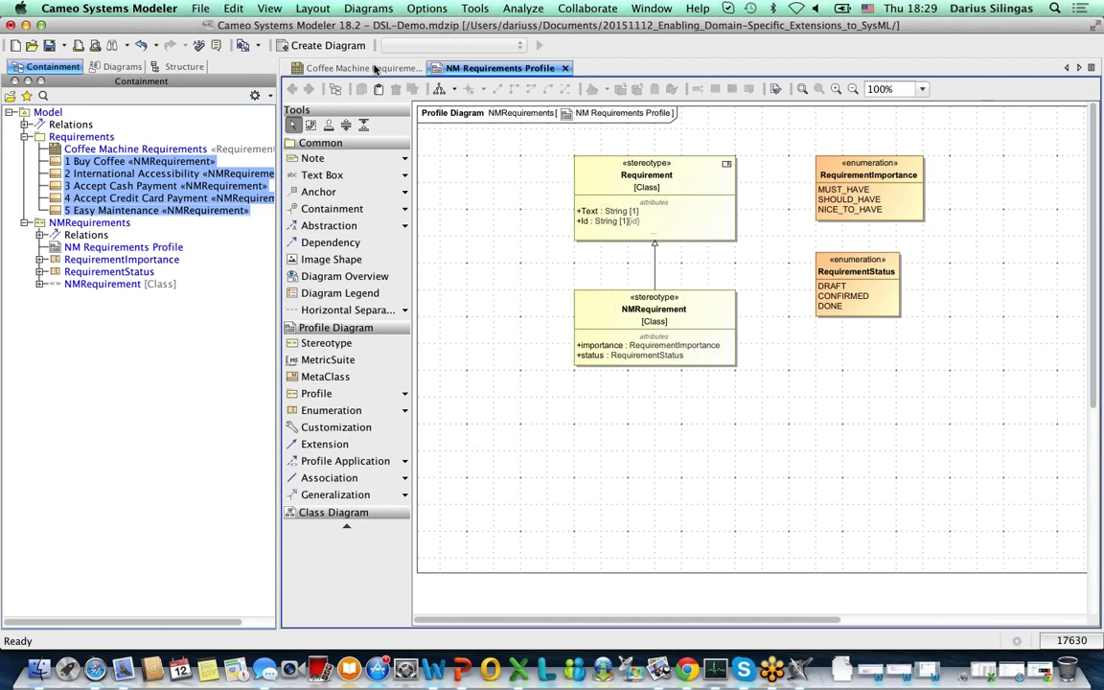
Open the Coffee Machine Requirements table and check which columns it offers for display
{"action": "left_click", "coordinate": [188, 185]}
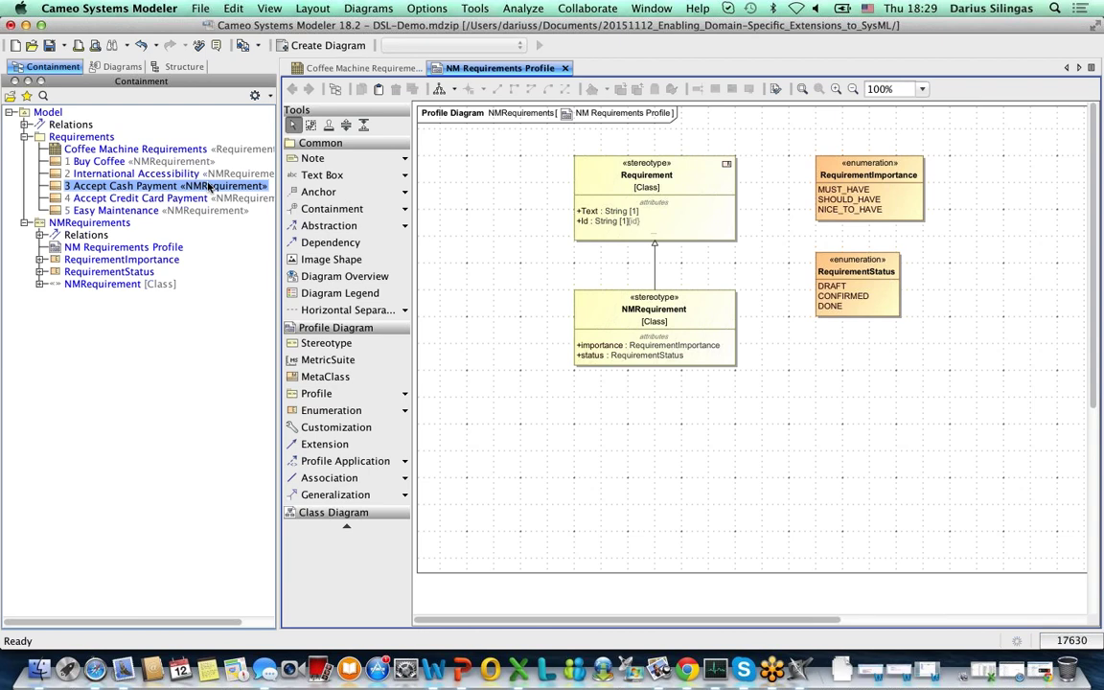
{"action": "left_click", "coordinate": [171, 150]}
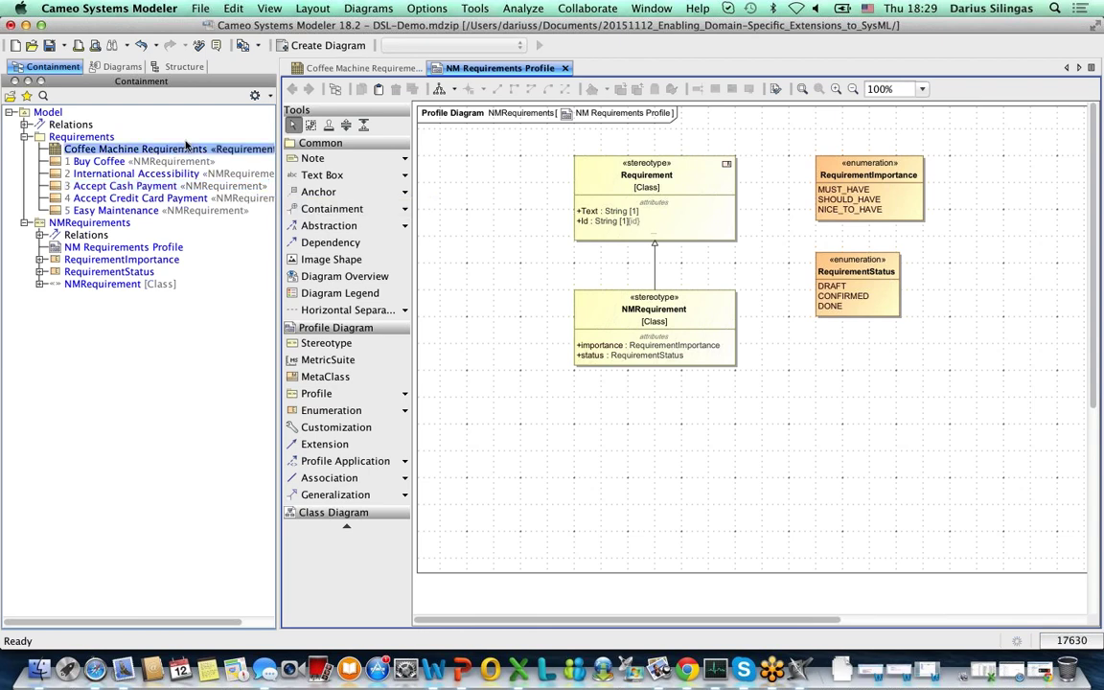
{"action": "left_click", "coordinate": [333, 70]}
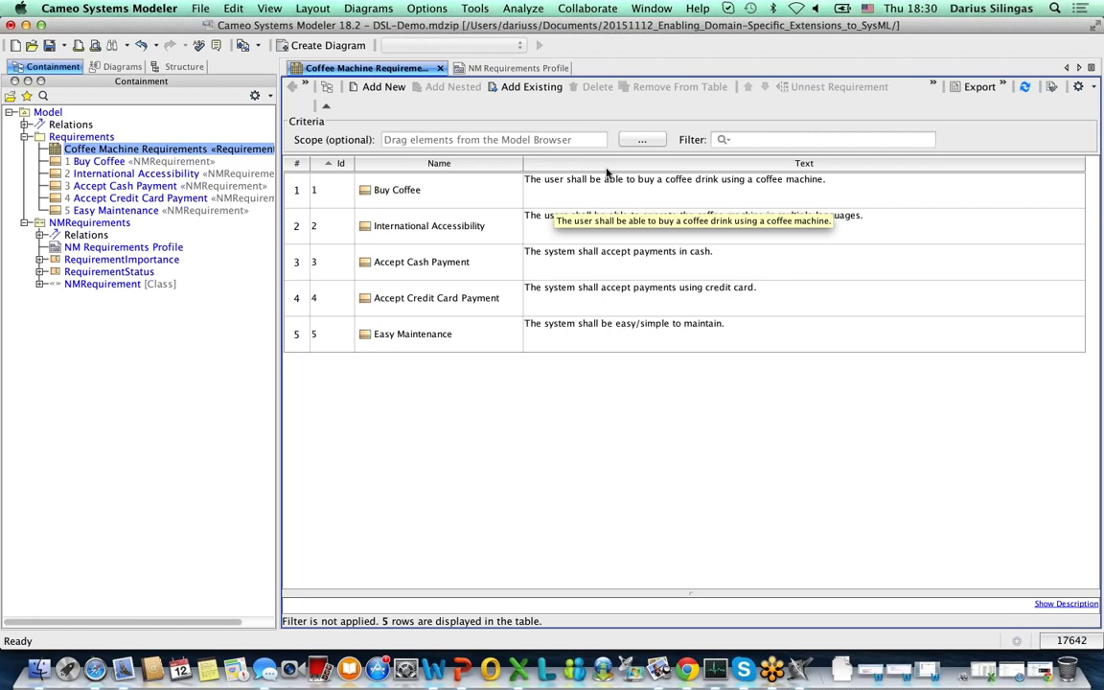
{"action": "left_click", "coordinate": [934, 86]}
{"action": "left_click", "coordinate": [917, 108]}
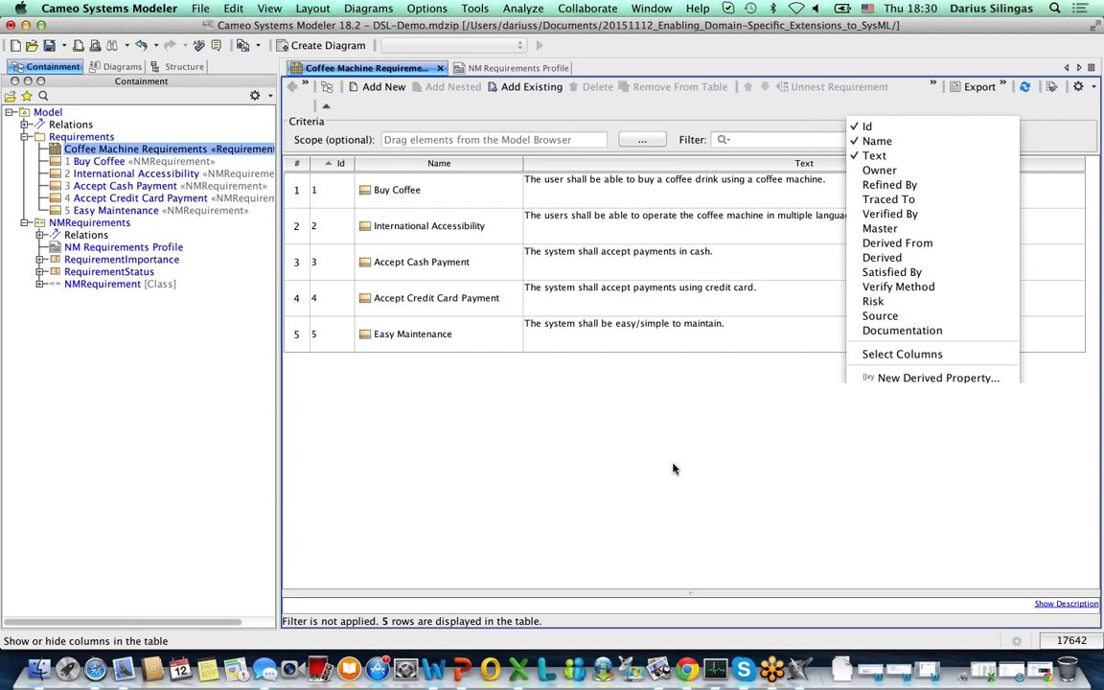
{"action": "left_click", "coordinate": [673, 469]}
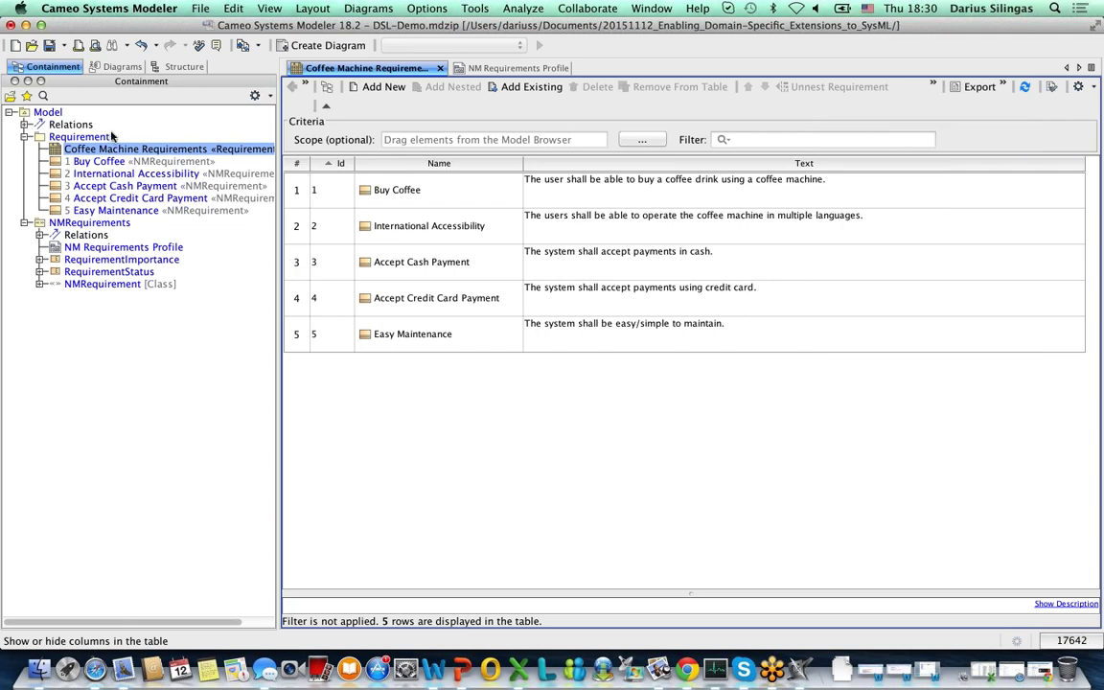
Create a generic table in the Requirements package and name it Coffee Machine NM Requirements
{"action": "left_click", "coordinate": [80, 137]}
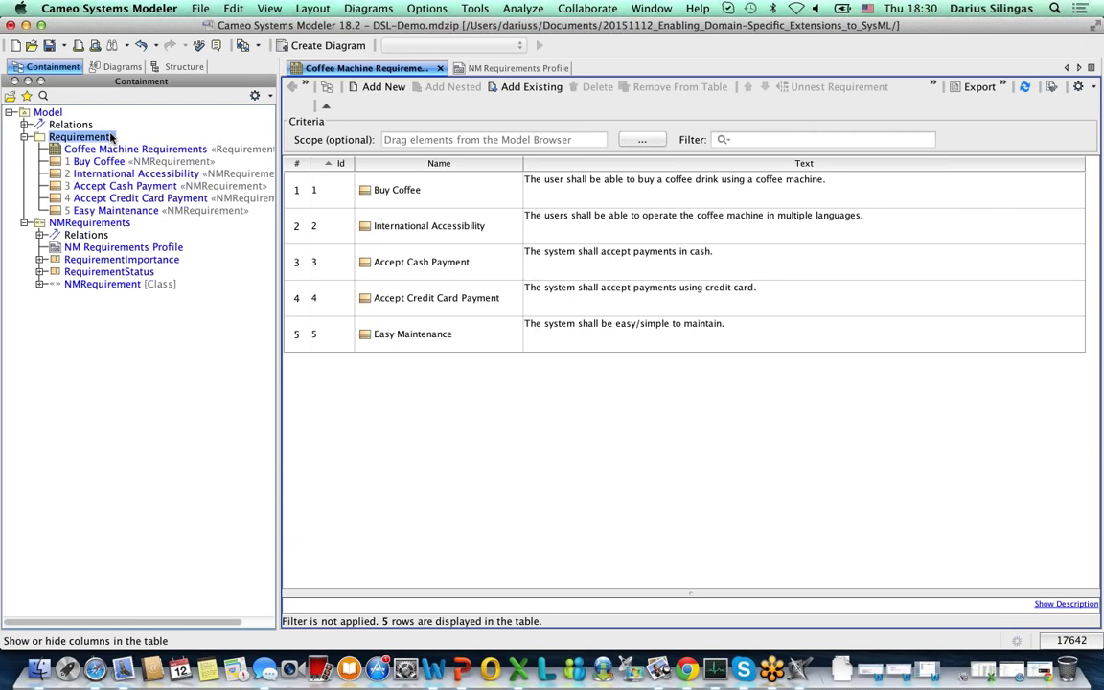
{"action": "right_click", "coordinate": [111, 137]}
{"action": "mouse_move", "coordinate": [113, 143]}
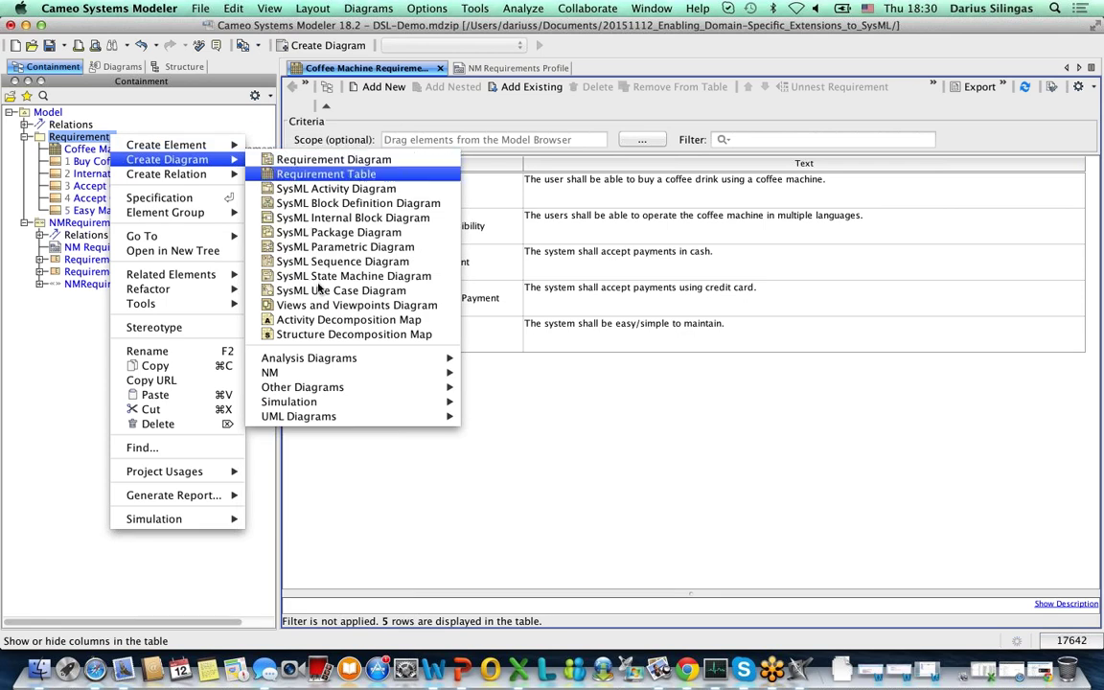
{"action": "mouse_move", "coordinate": [316, 358]}
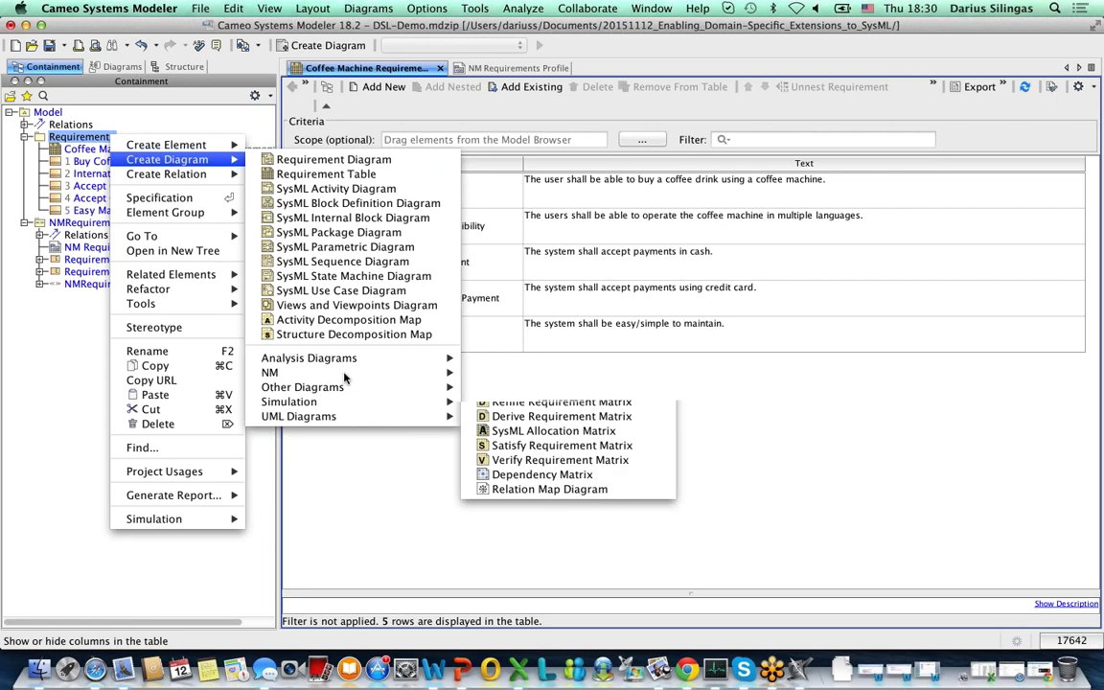
{"action": "mouse_move", "coordinate": [345, 386]}
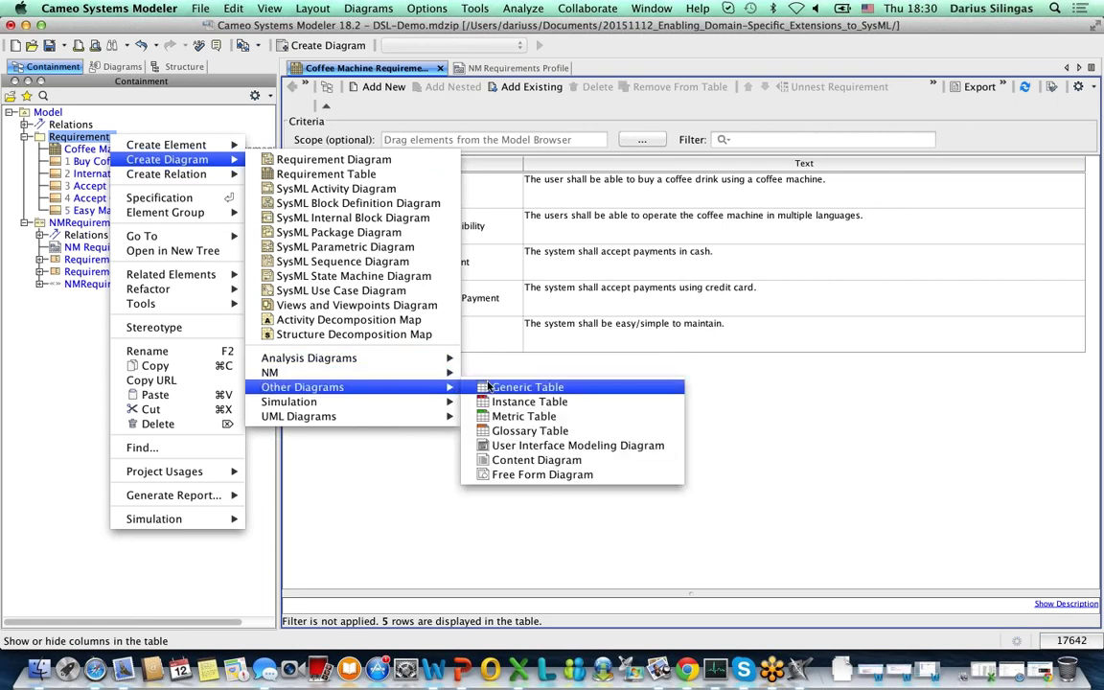
{"action": "left_click", "coordinate": [489, 386]}
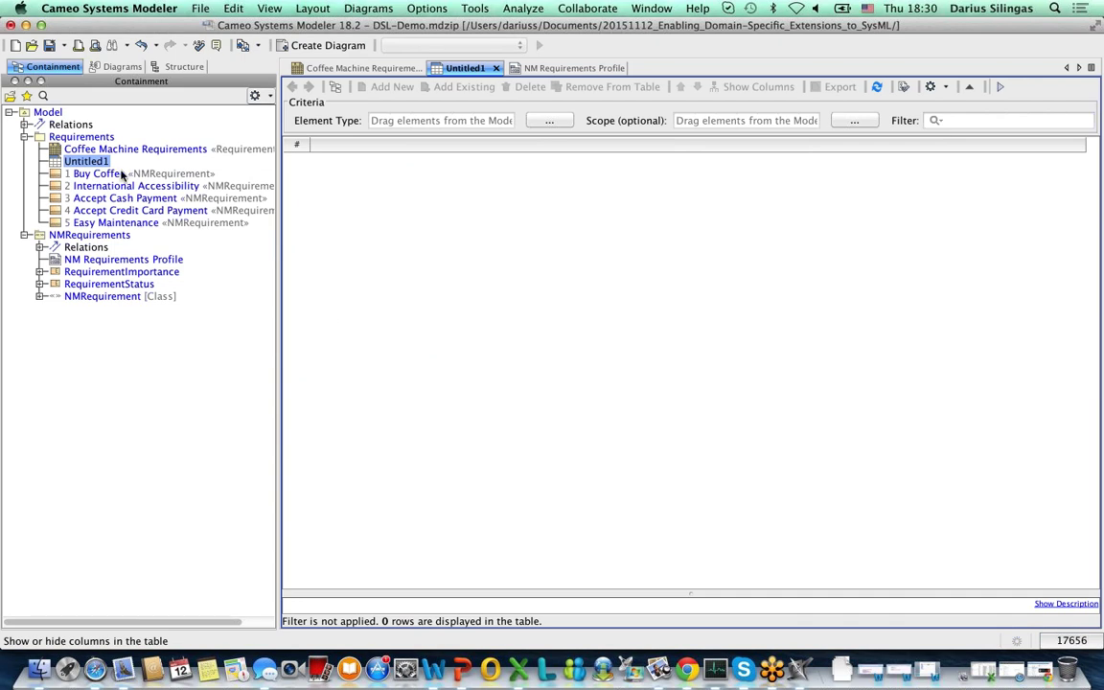
{"action": "type", "text": "Cof"}
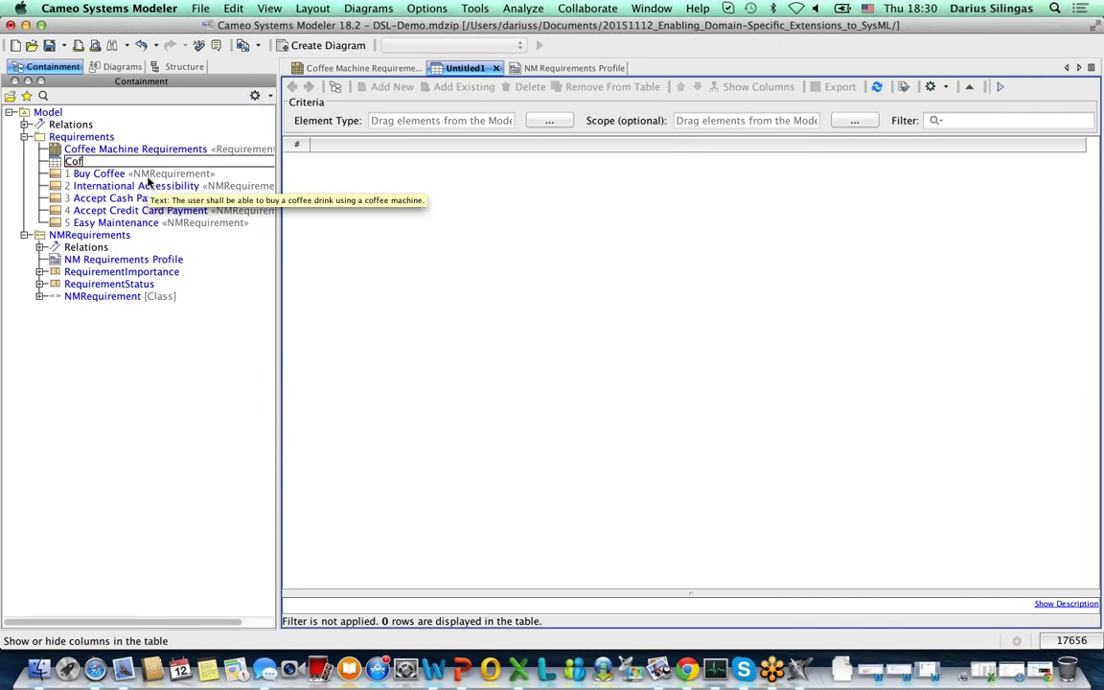
{"action": "type", "text": "fee Machine Requirements"}
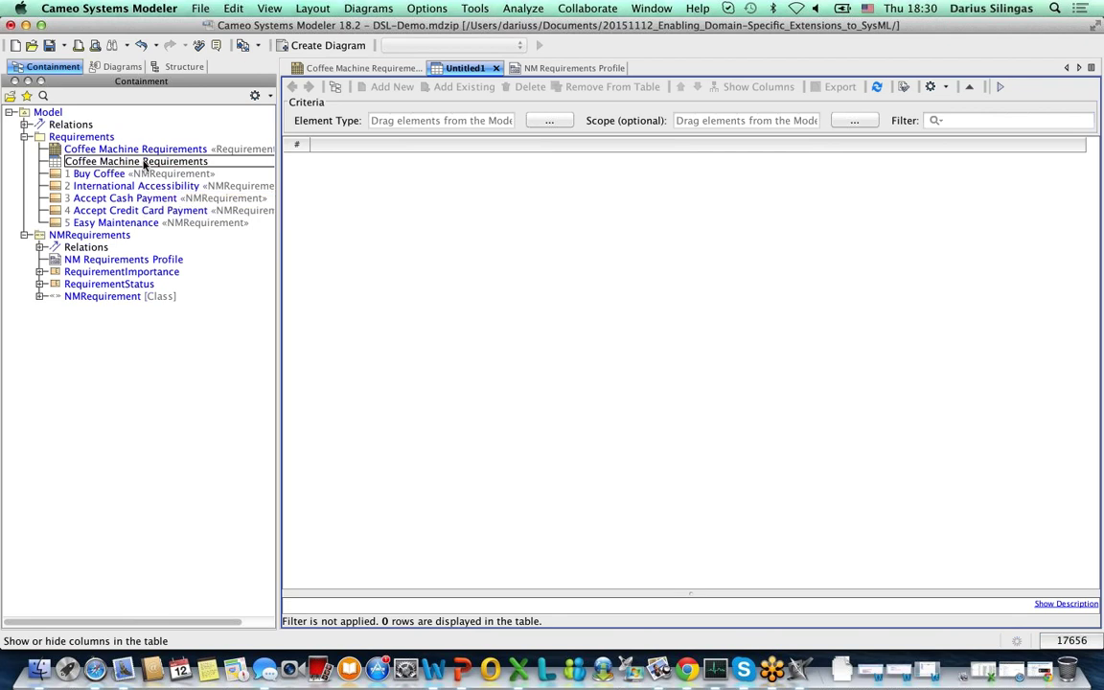
{"action": "left_click", "coordinate": [144, 163]}
{"action": "type", "text": "NM"}
{"action": "left_click", "coordinate": [207, 185]}
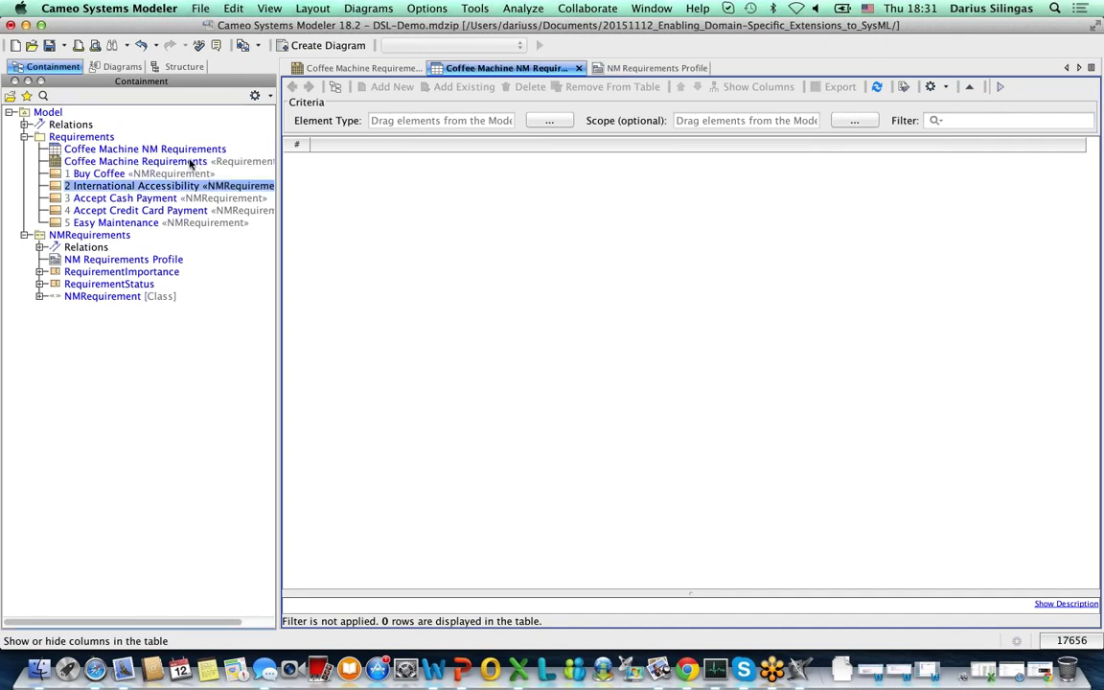
Set the table's element type to Class using the Buy Coffee requirement, and its scope to the Requirements package
{"action": "left_click", "coordinate": [172, 161]}
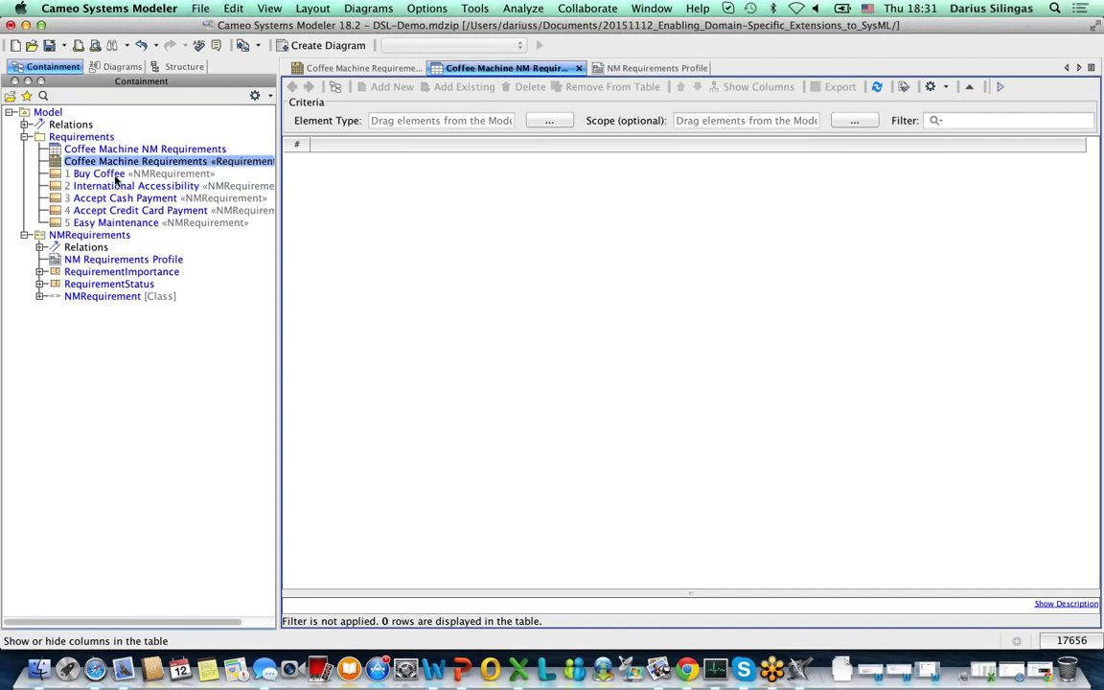
{"action": "left_click", "coordinate": [110, 174]}
{"action": "left_click_drag", "start_coordinate": [110, 177], "coordinate": [431, 123]}
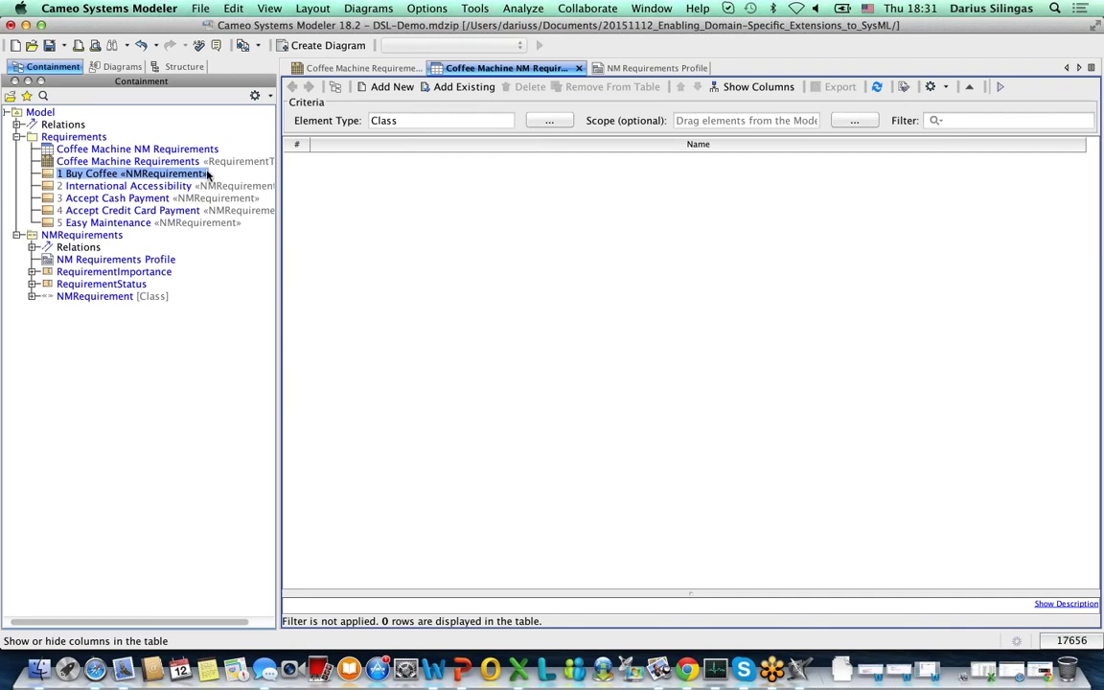
{"action": "left_click", "coordinate": [85, 138]}
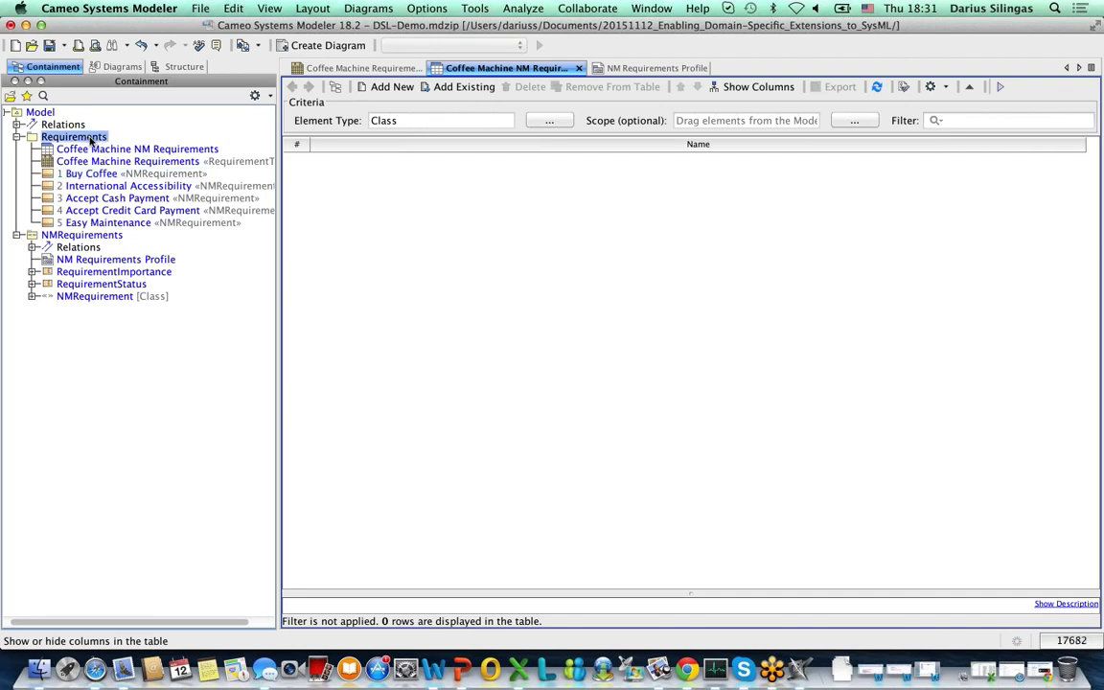
{"action": "left_click_drag", "start_coordinate": [91, 140], "coordinate": [698, 140]}
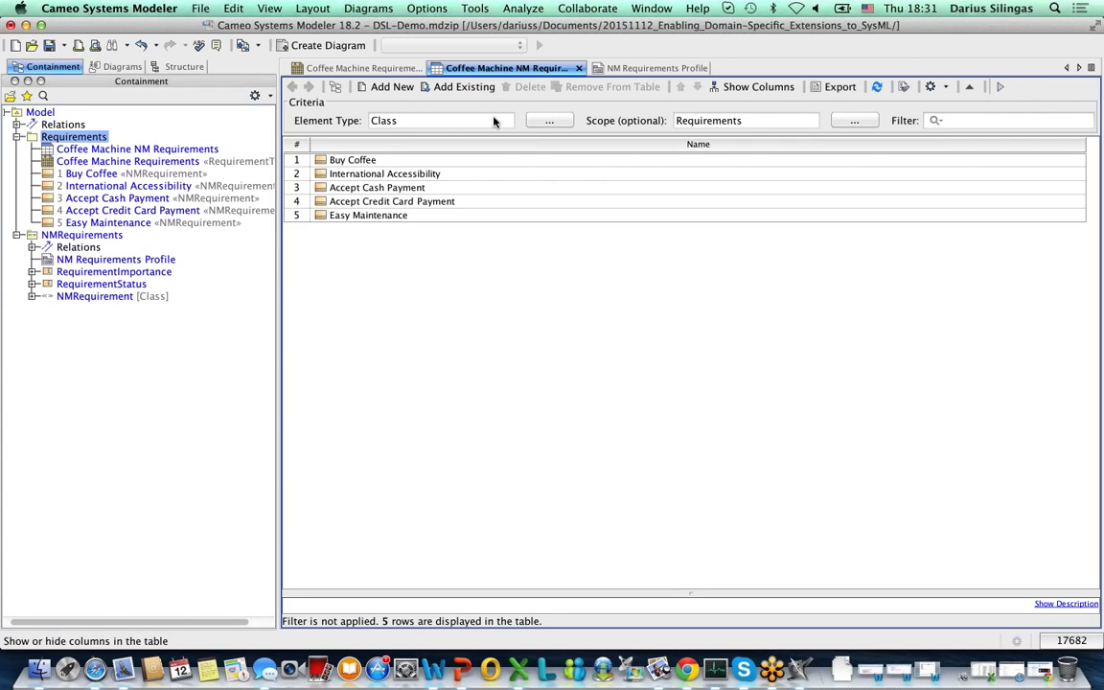
Add the NMRequirement stereotype to the table's element types
{"action": "left_click", "coordinate": [549, 121]}
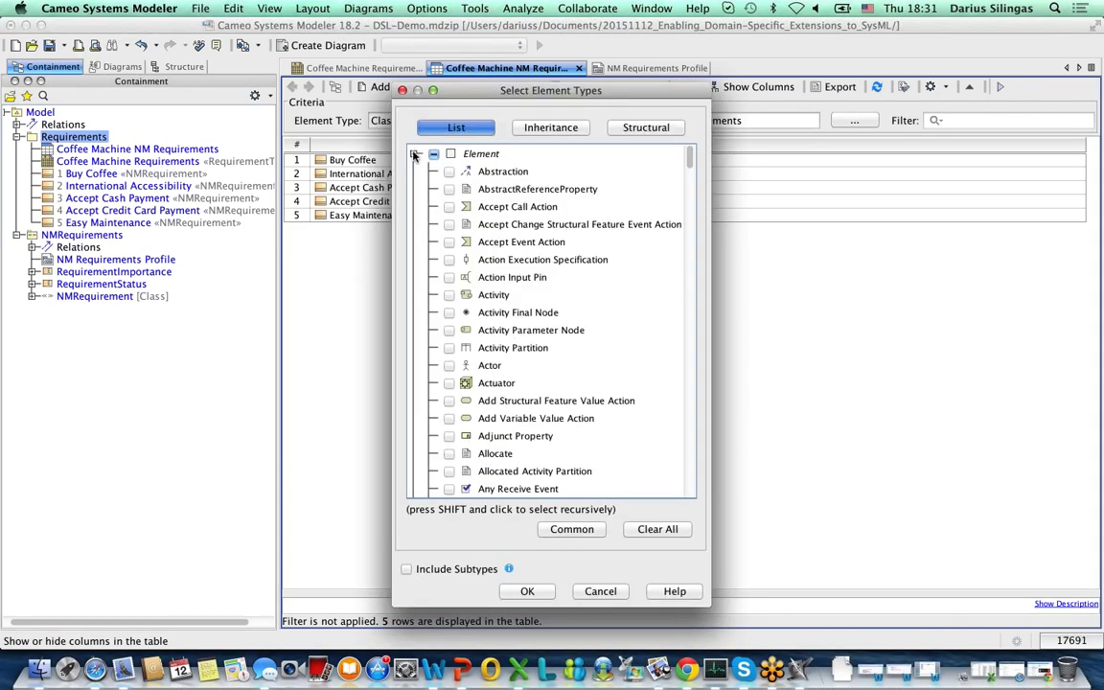
{"action": "left_click", "coordinate": [414, 153]}
{"action": "left_click", "coordinate": [414, 171]}
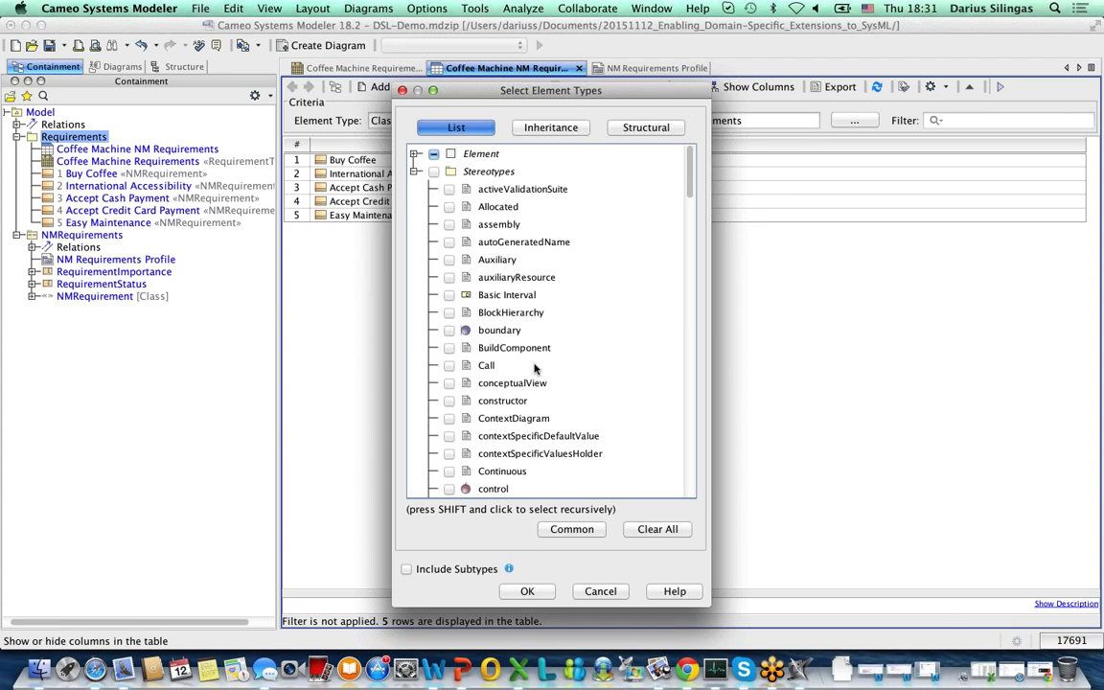
{"action": "scroll", "coordinate": [535, 367], "scroll_direction": "down", "scroll_amount": 1}
{"action": "scroll", "coordinate": [535, 367], "scroll_direction": "down", "scroll_amount": 10}
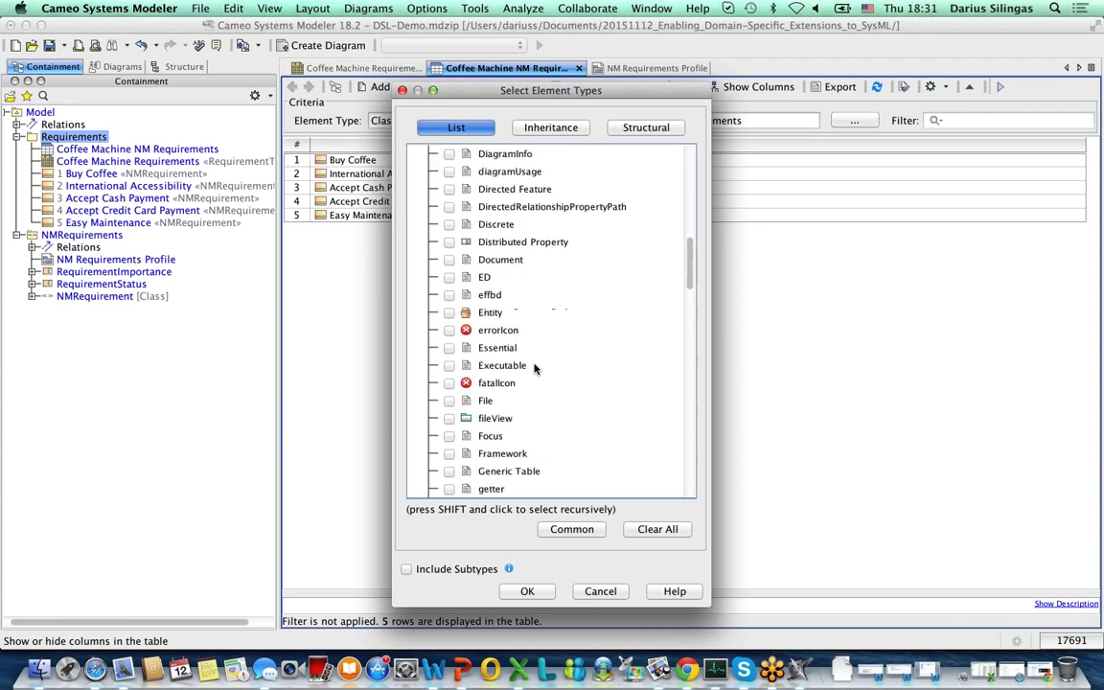
{"action": "scroll", "coordinate": [535, 368], "scroll_direction": "down", "scroll_amount": 3}
{"action": "scroll", "coordinate": [535, 367], "scroll_direction": "down", "scroll_amount": 7}
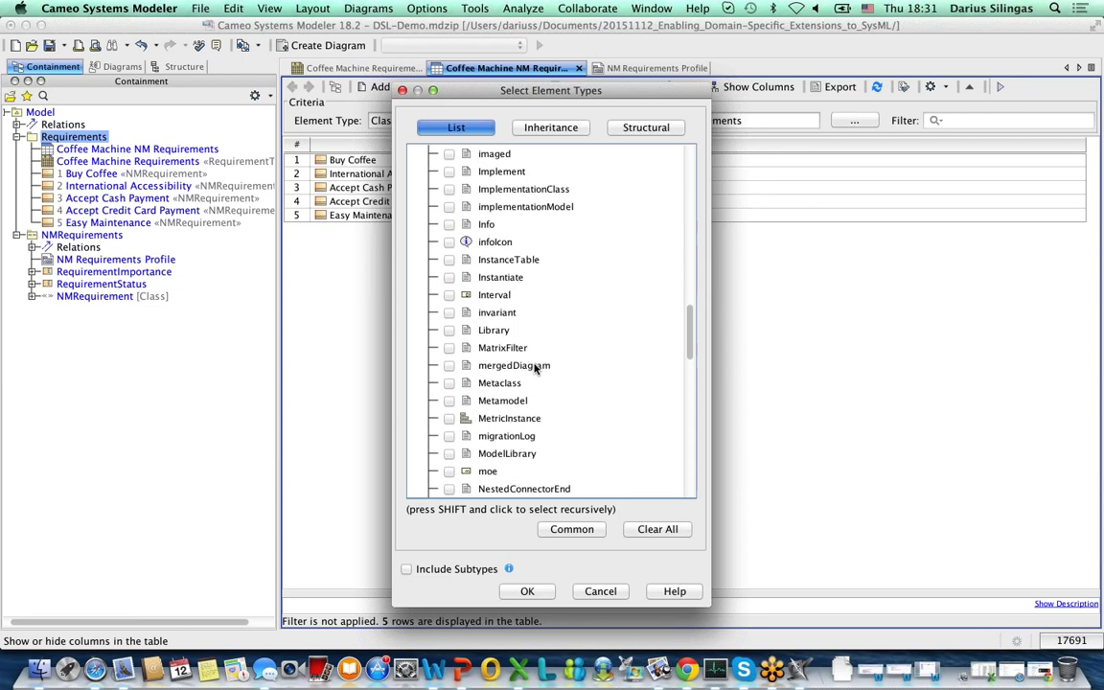
{"action": "scroll", "coordinate": [535, 367], "scroll_direction": "down", "scroll_amount": 1}
{"action": "left_click", "coordinate": [450, 401]}
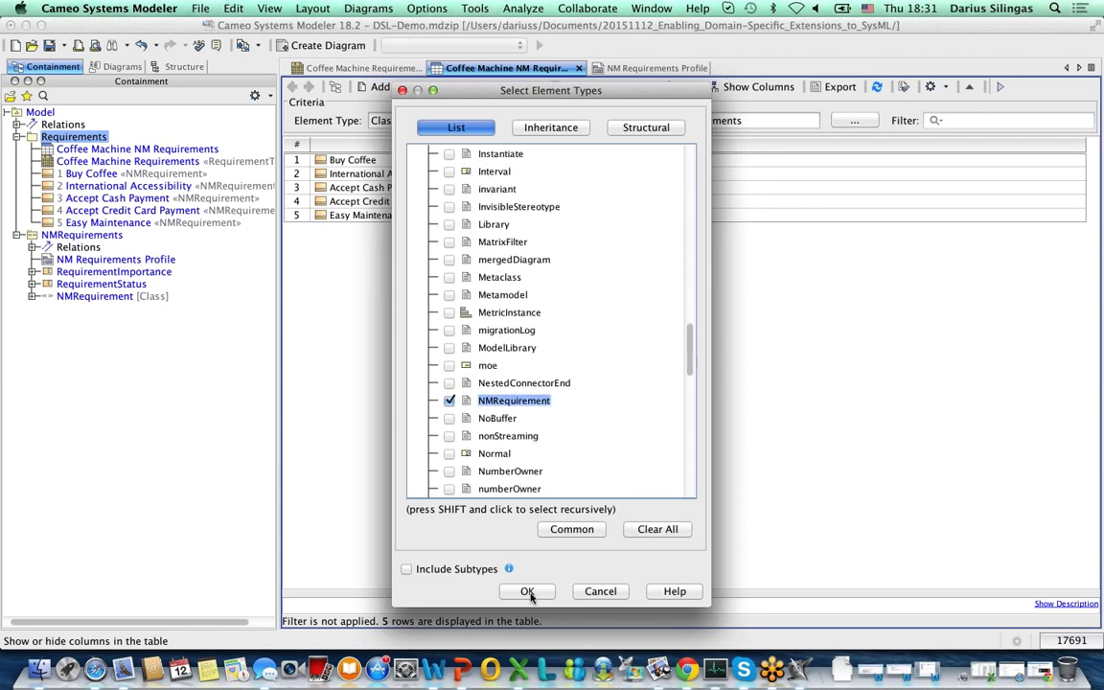
{"action": "left_click", "coordinate": [527, 591]}
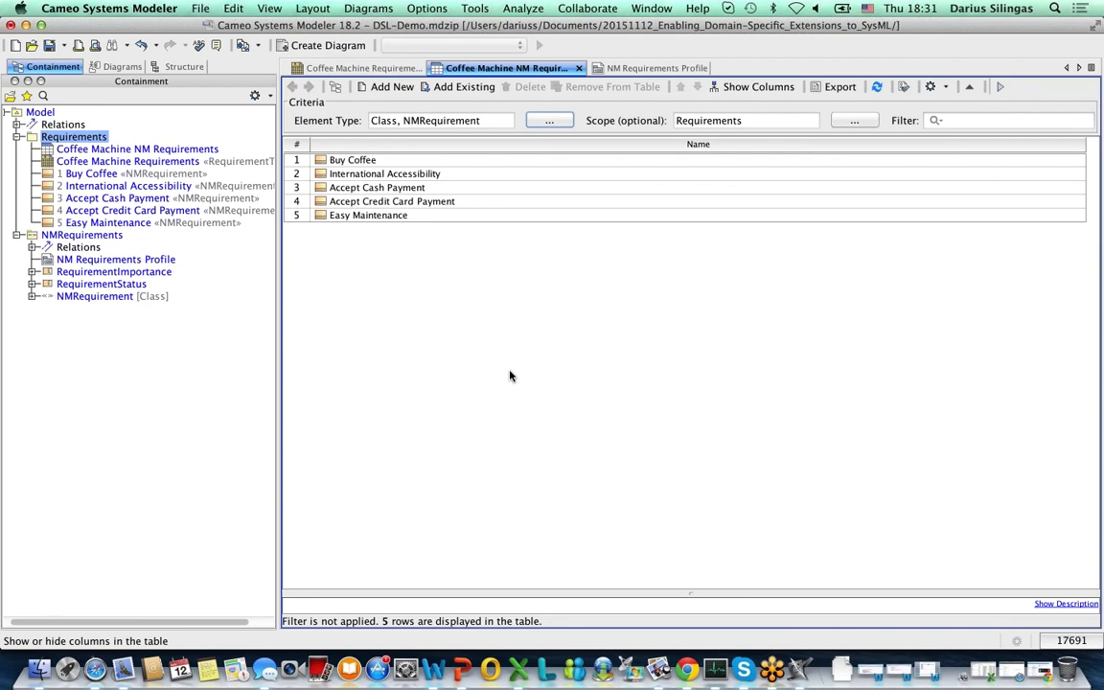
Remove Class from the table's element types, leaving only NMRequirement
{"action": "left_click", "coordinate": [560, 121]}
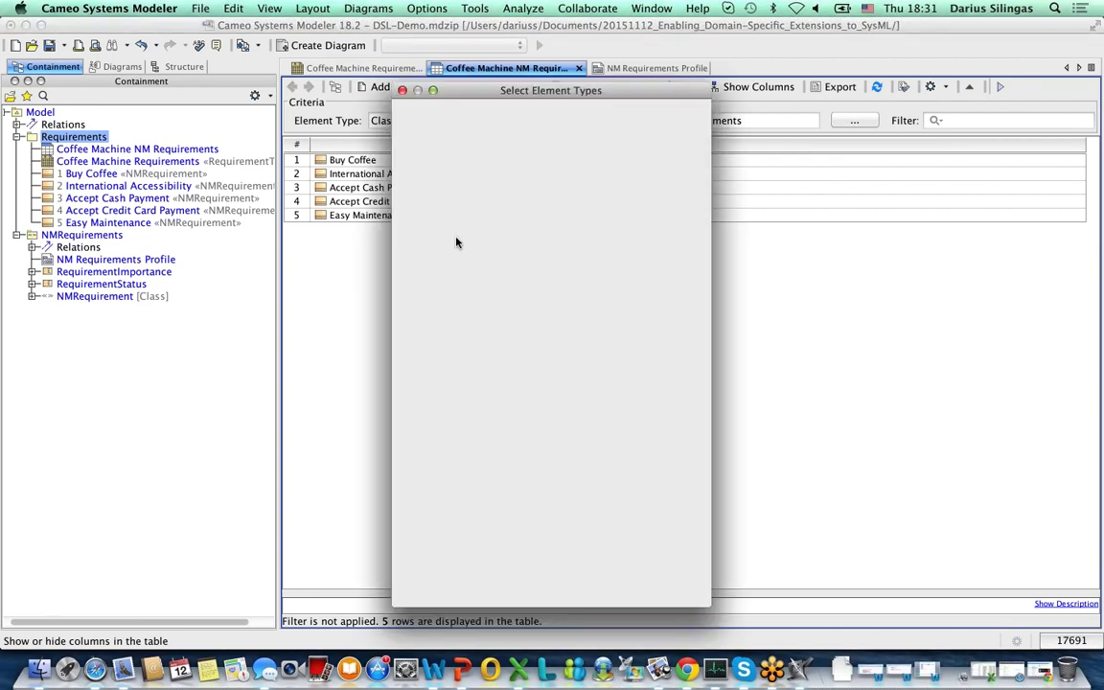
{"action": "scroll", "coordinate": [472, 349], "scroll_direction": "down", "scroll_amount": 1}
{"action": "scroll", "coordinate": [476, 351], "scroll_direction": "down", "scroll_amount": 5}
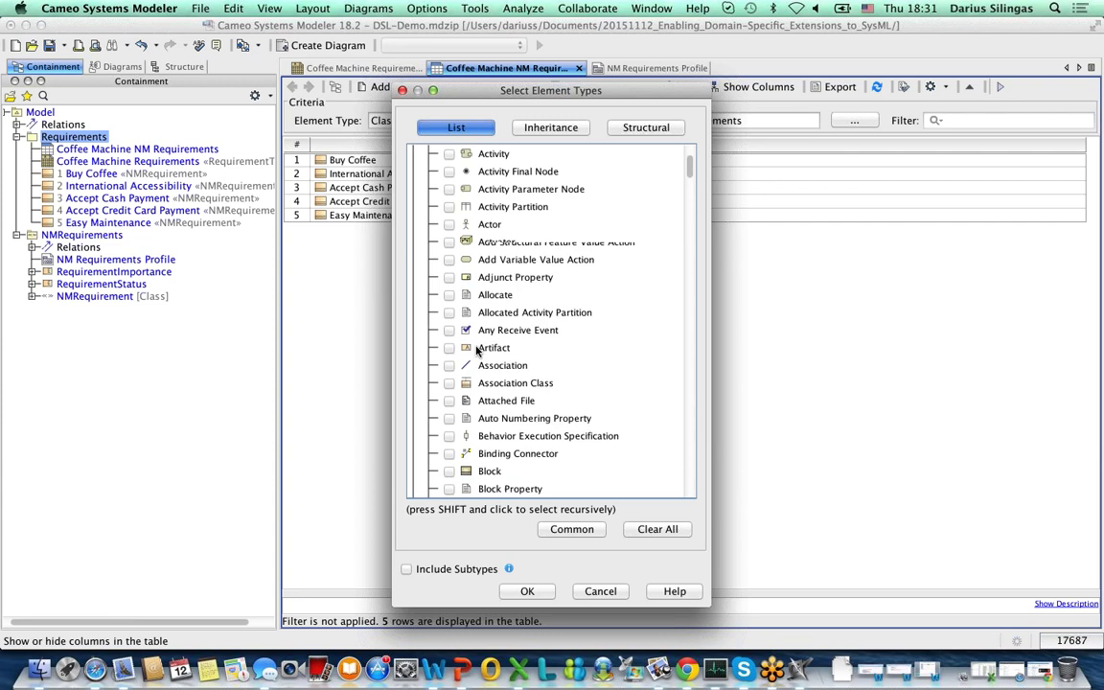
{"action": "scroll", "coordinate": [476, 351], "scroll_direction": "down", "scroll_amount": 2}
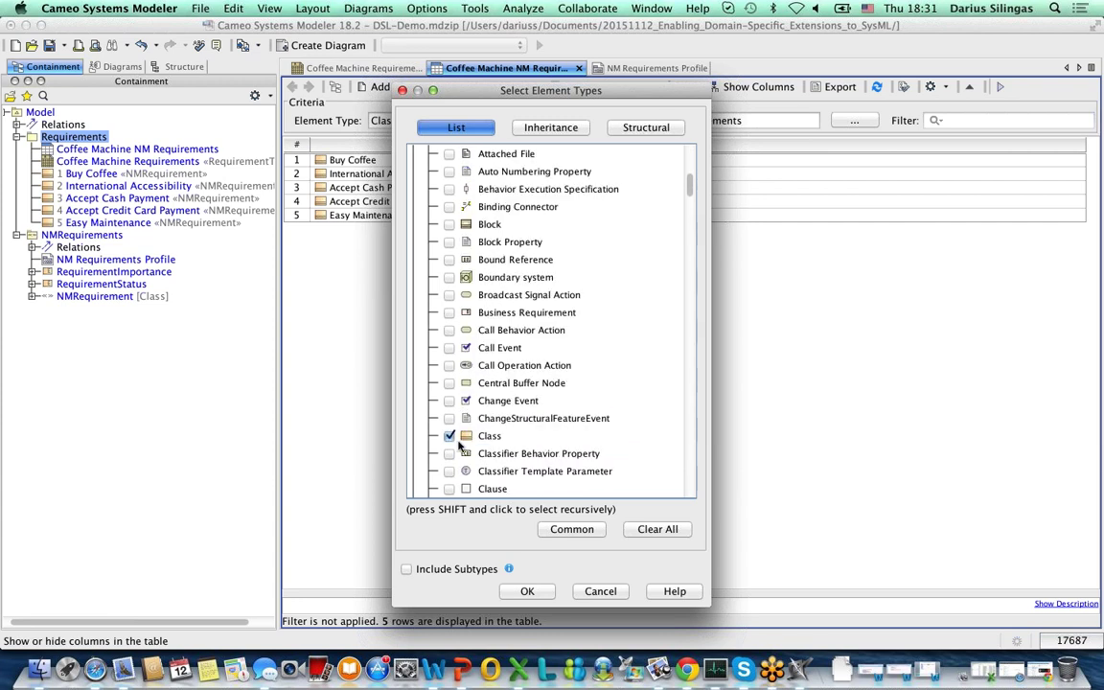
{"action": "left_click", "coordinate": [484, 435]}
{"action": "left_click", "coordinate": [528, 593]}
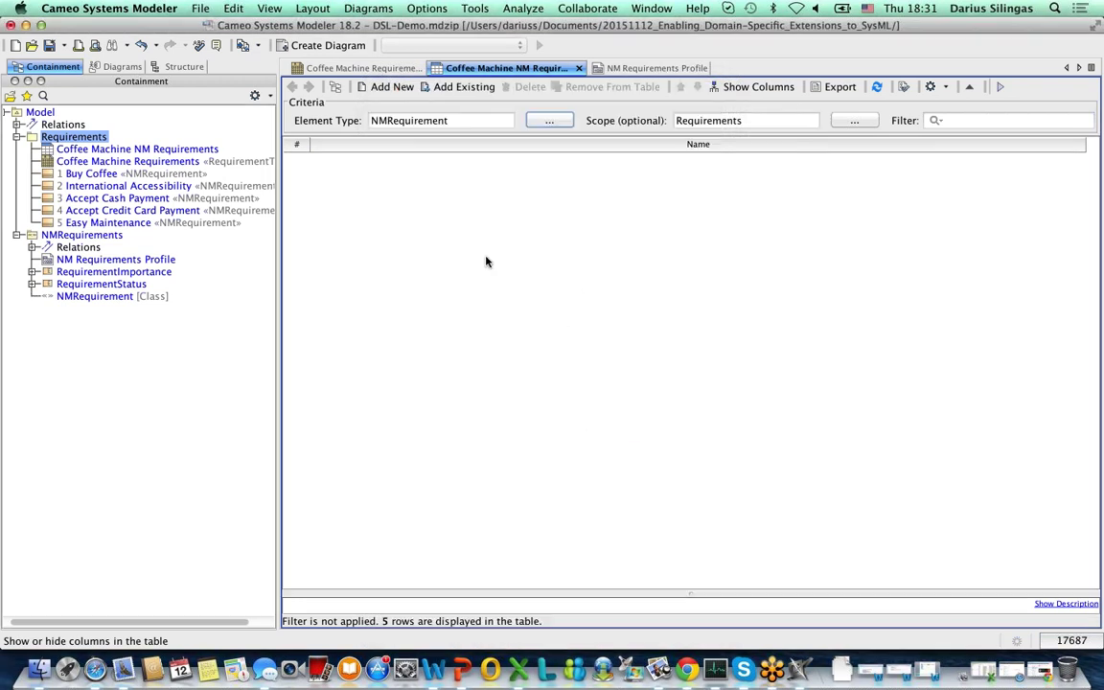
Add the NMRequirement importance and status tags as columns in the Coffee Machine NM Requirements table
{"action": "left_click", "coordinate": [773, 88]}
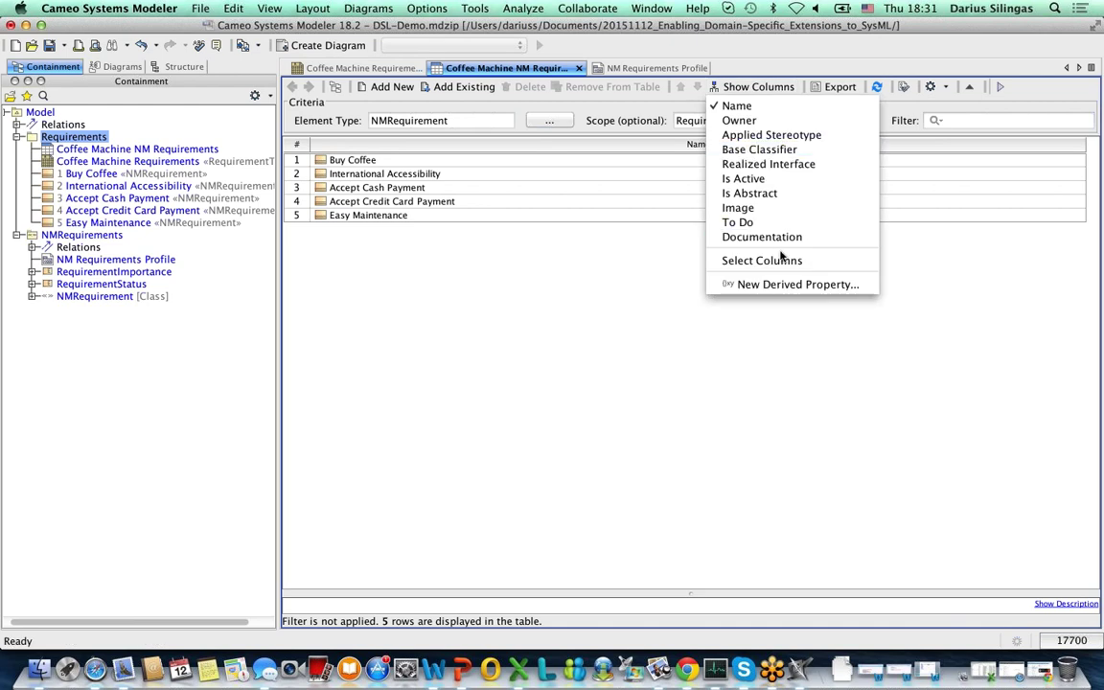
{"action": "left_click", "coordinate": [780, 260]}
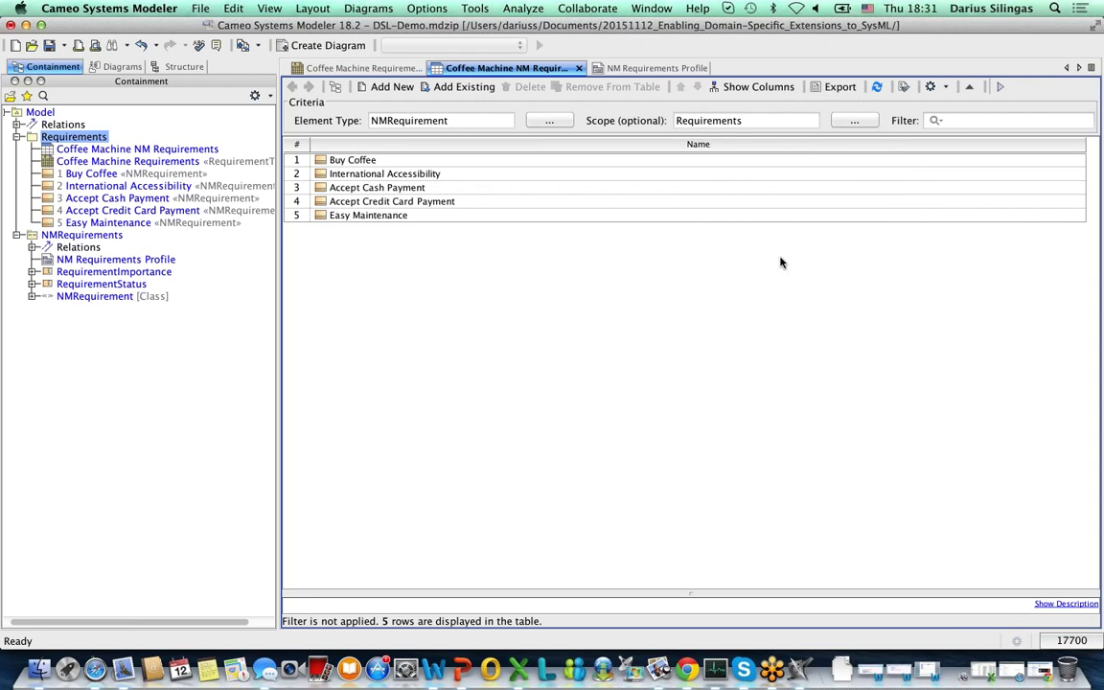
{"action": "scroll", "coordinate": [505, 387], "scroll_direction": "down", "scroll_amount": 2}
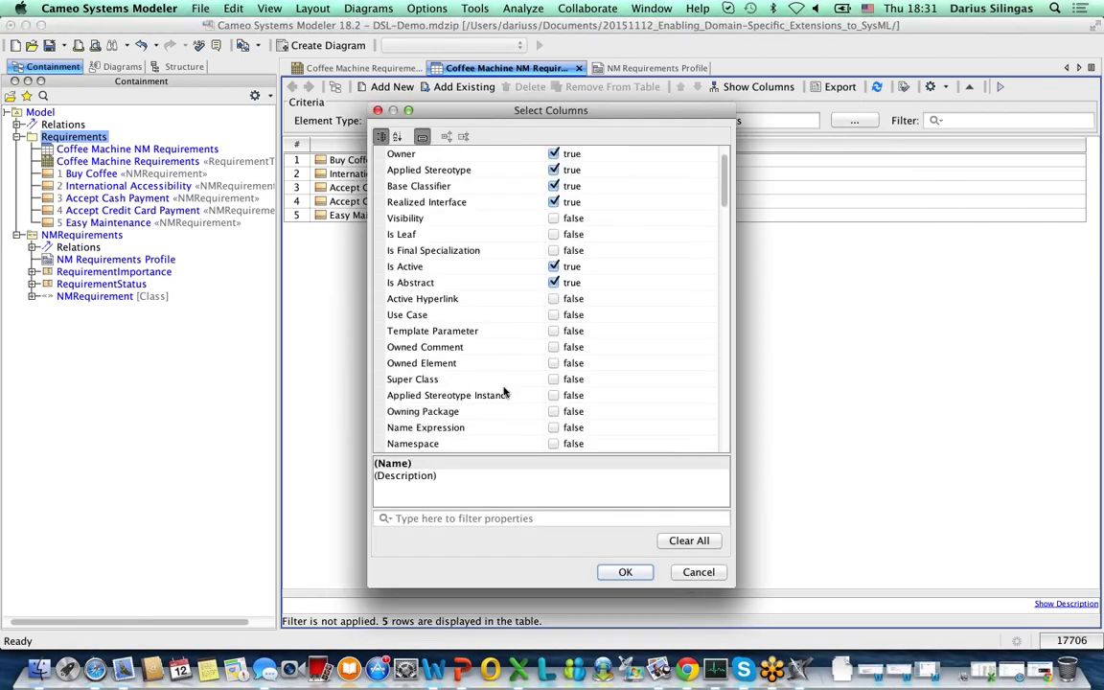
{"action": "left_click", "coordinate": [451, 519]}
{"action": "type", "text": "impor"}
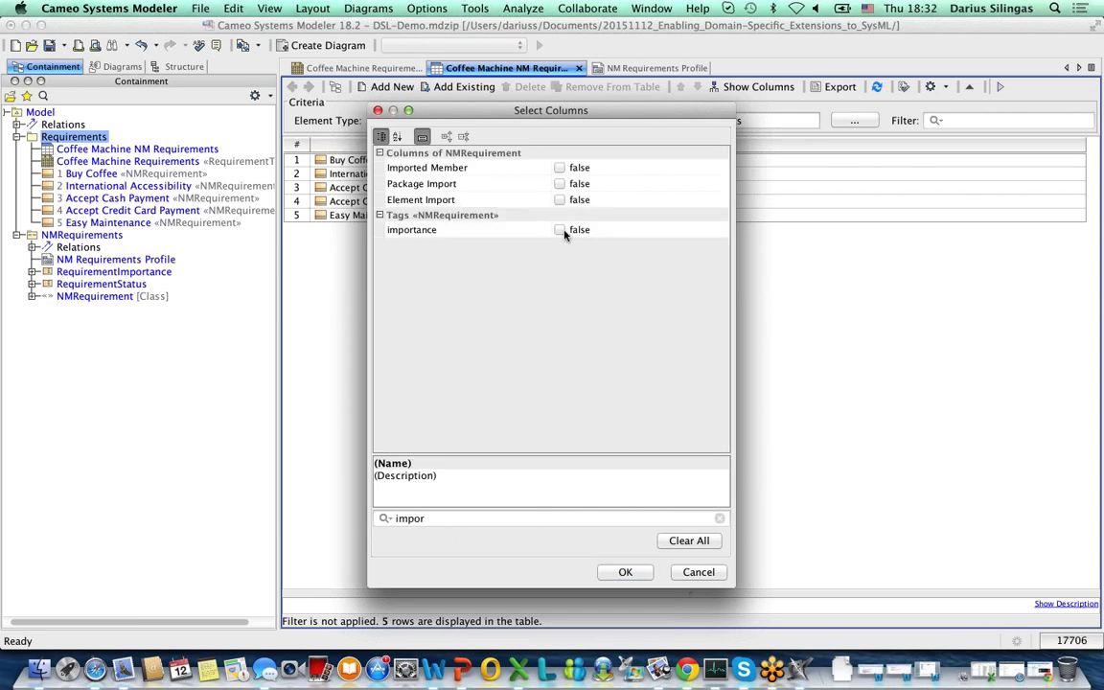
{"action": "left_click", "coordinate": [560, 231]}
{"action": "double_click", "coordinate": [532, 515]}
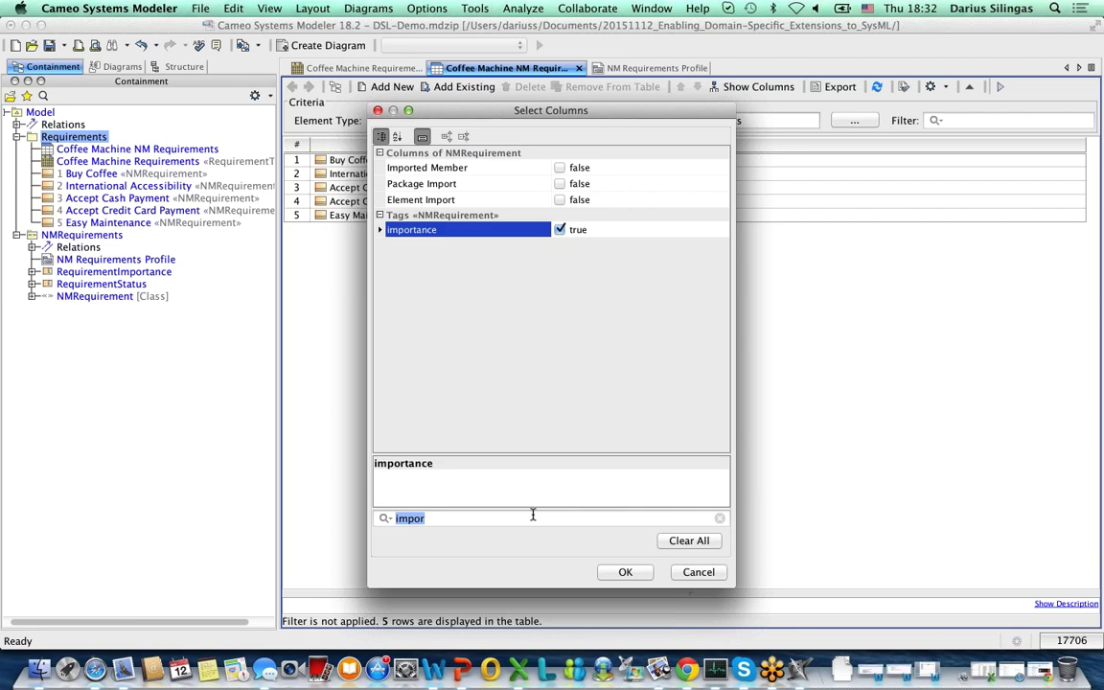
{"action": "type", "text": "status"}
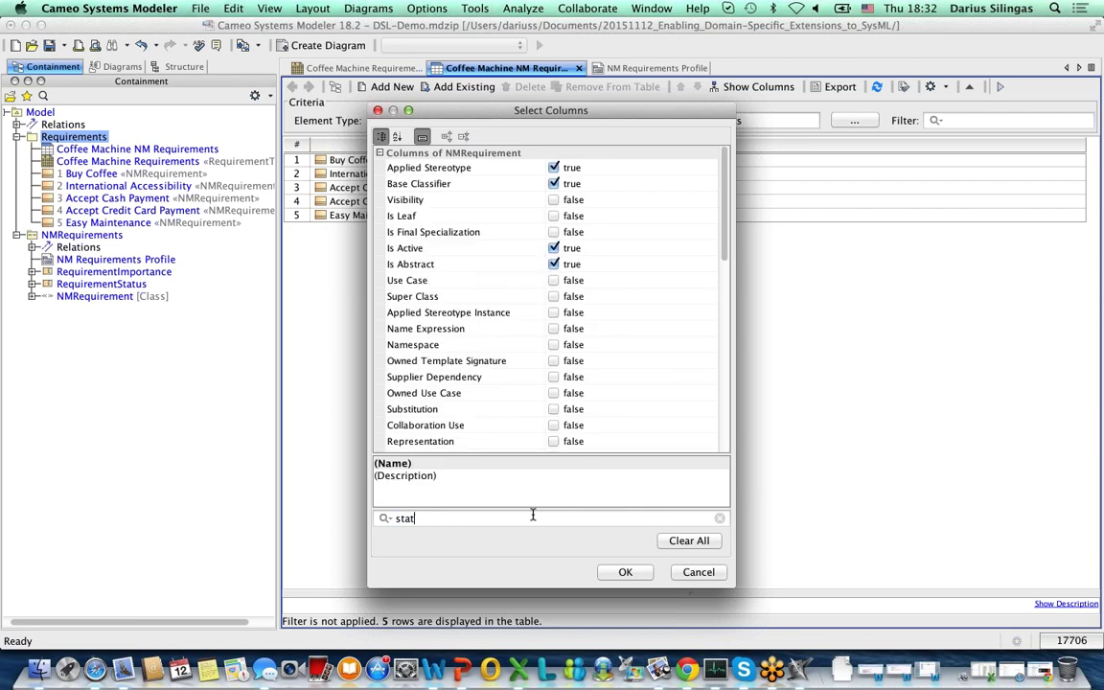
{"action": "left_click", "coordinate": [560, 168]}
{"action": "left_click", "coordinate": [625, 572]}
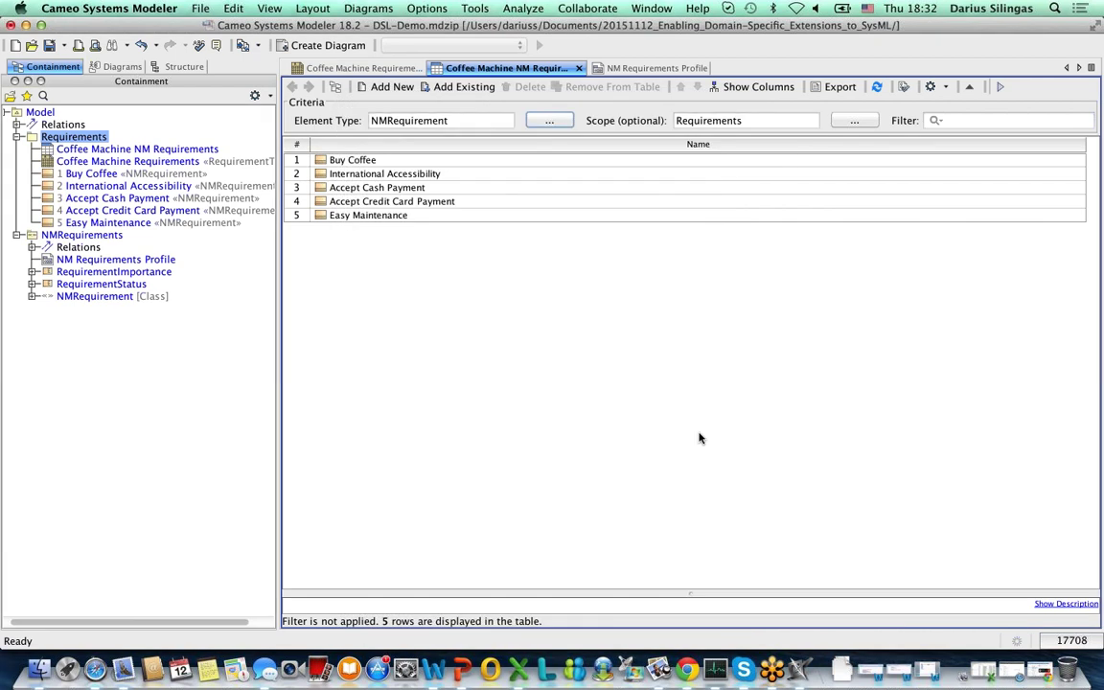
Add the NMRequirement Text tag as a table column and place it between Name and importance
{"action": "left_click", "coordinate": [751, 87]}
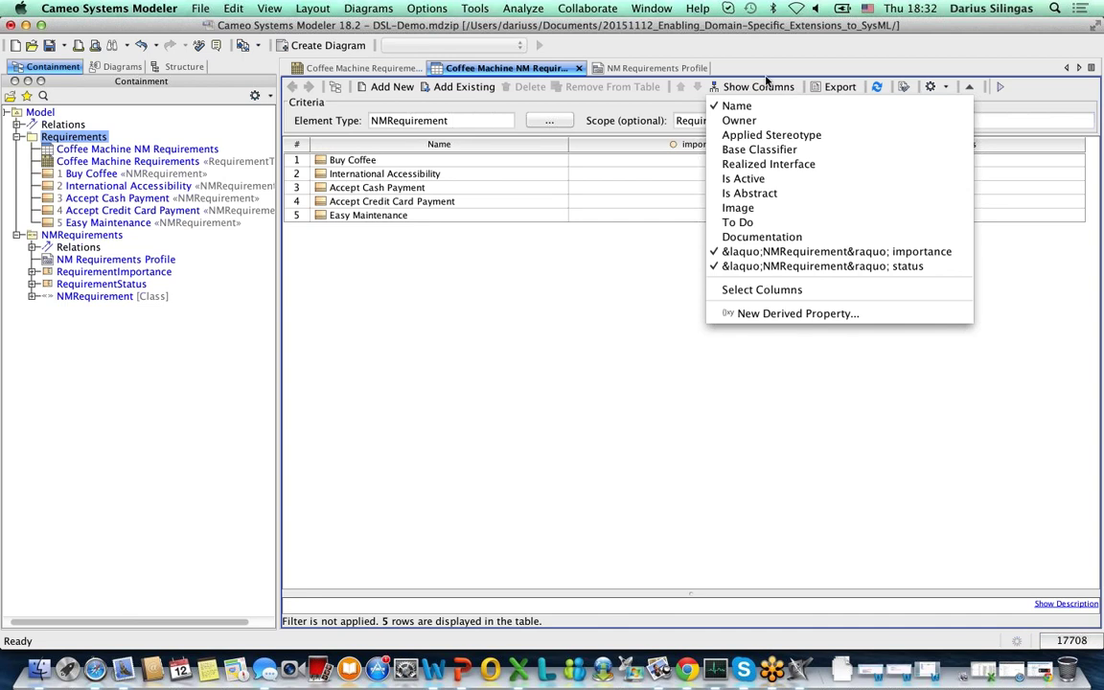
{"action": "left_click", "coordinate": [566, 452]}
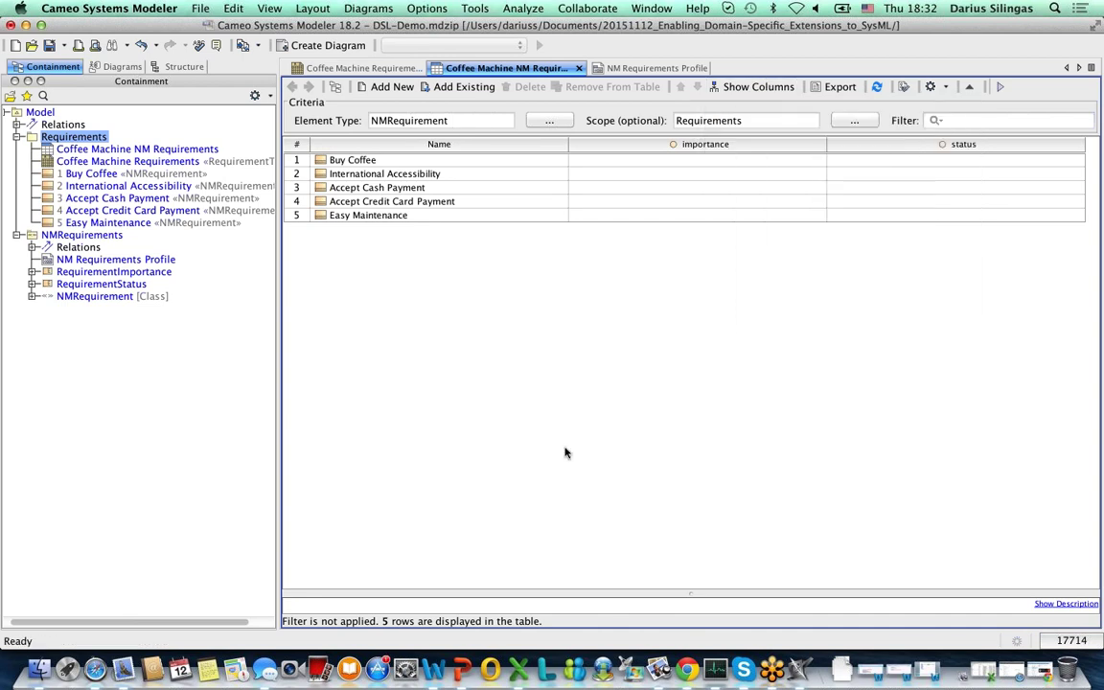
{"action": "type", "text": "text"}
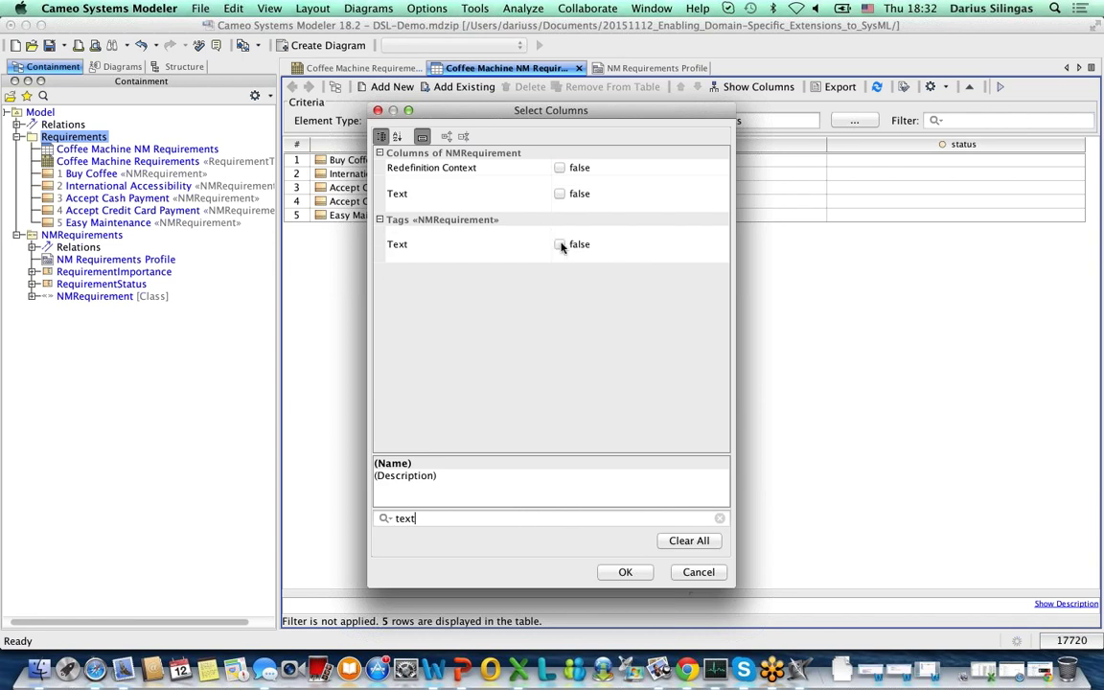
{"action": "left_click", "coordinate": [561, 244]}
{"action": "left_click", "coordinate": [626, 572]}
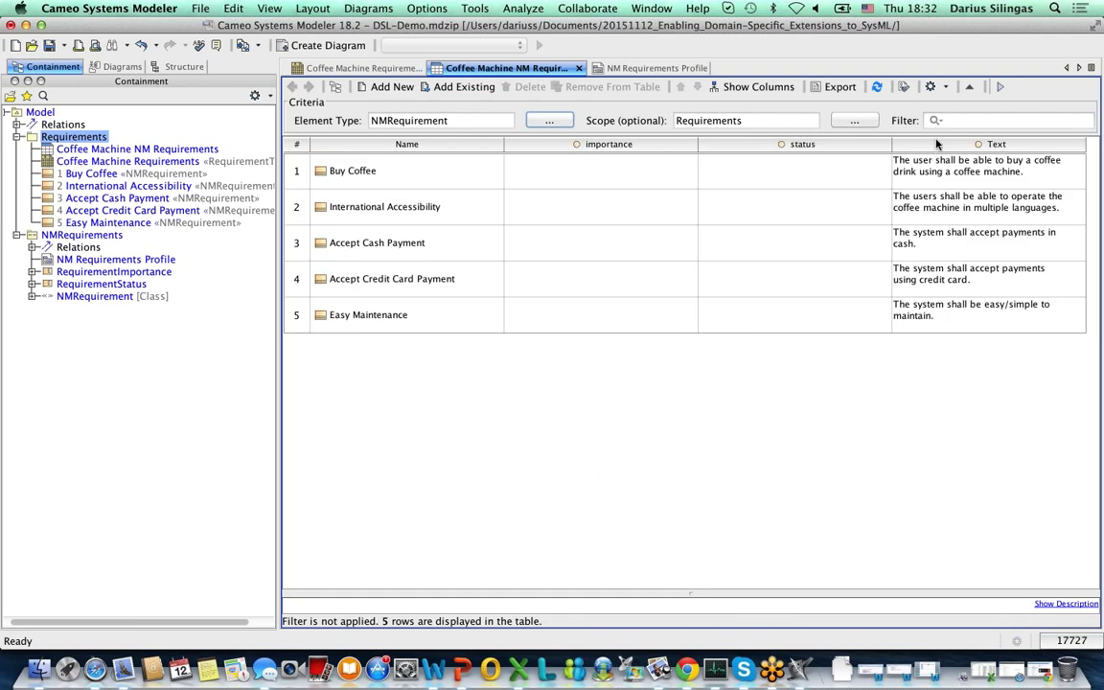
{"action": "left_click_drag", "start_coordinate": [901, 143], "coordinate": [527, 163]}
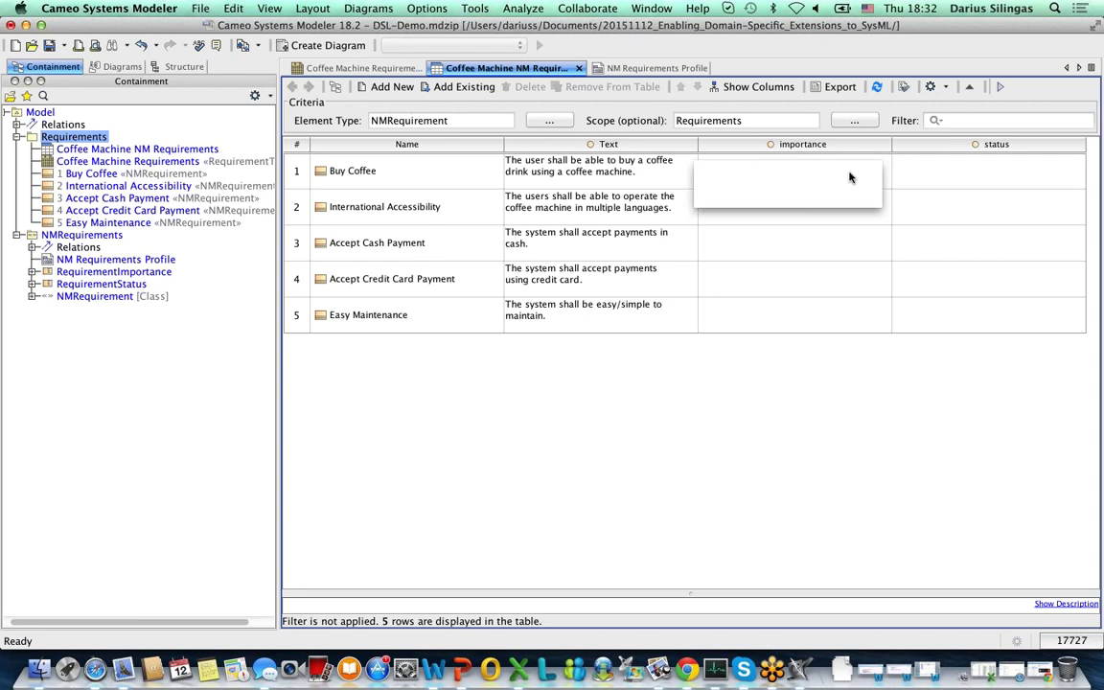
Set the Buy Coffee requirement's importance to MUST_HAVE and its status to CONFIRMED
{"action": "left_click", "coordinate": [849, 178]}
{"action": "left_click", "coordinate": [848, 174]}
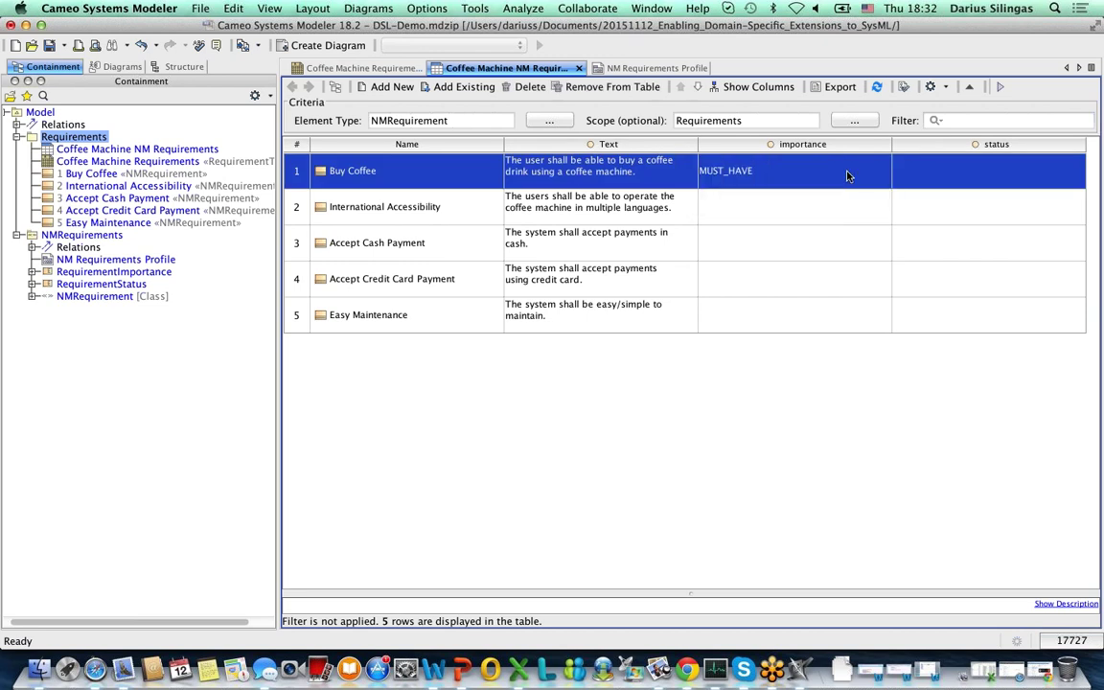
{"action": "left_click", "coordinate": [845, 173], "text": "super"}
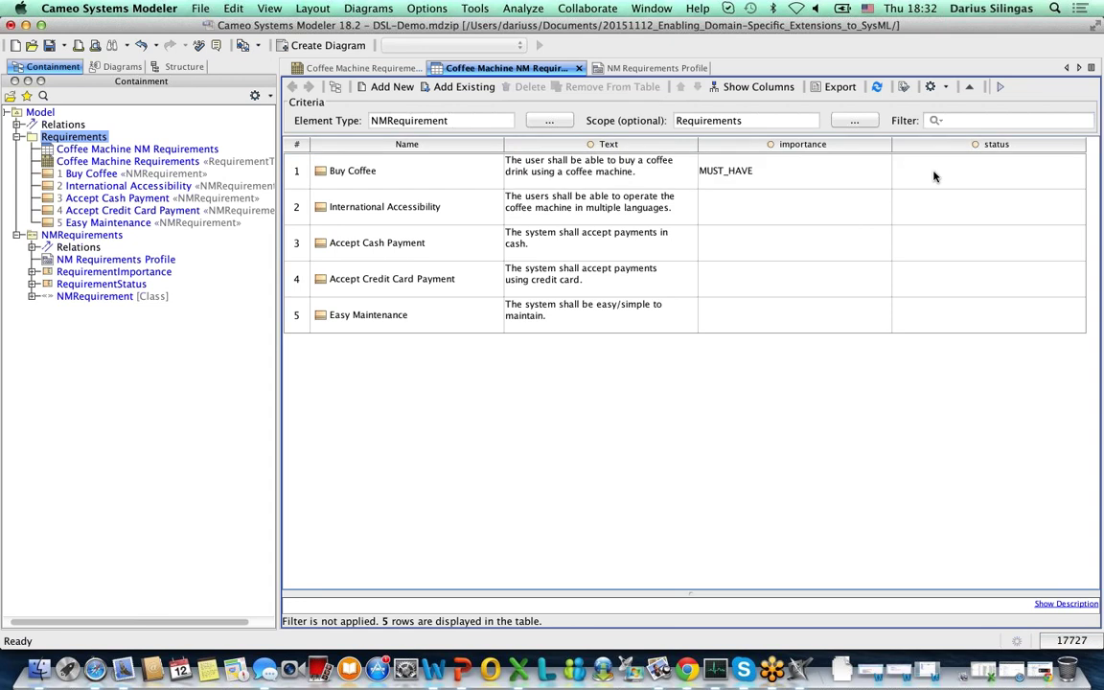
{"action": "left_click", "coordinate": [934, 177]}
{"action": "left_click", "coordinate": [935, 182]}
Set the International Accessibility requirement's importance to SHOULD_HAVE and its status to DRAFT
{"action": "left_click", "coordinate": [814, 224]}
{"action": "left_click", "coordinate": [925, 221]}
{"action": "left_click", "coordinate": [953, 213]}
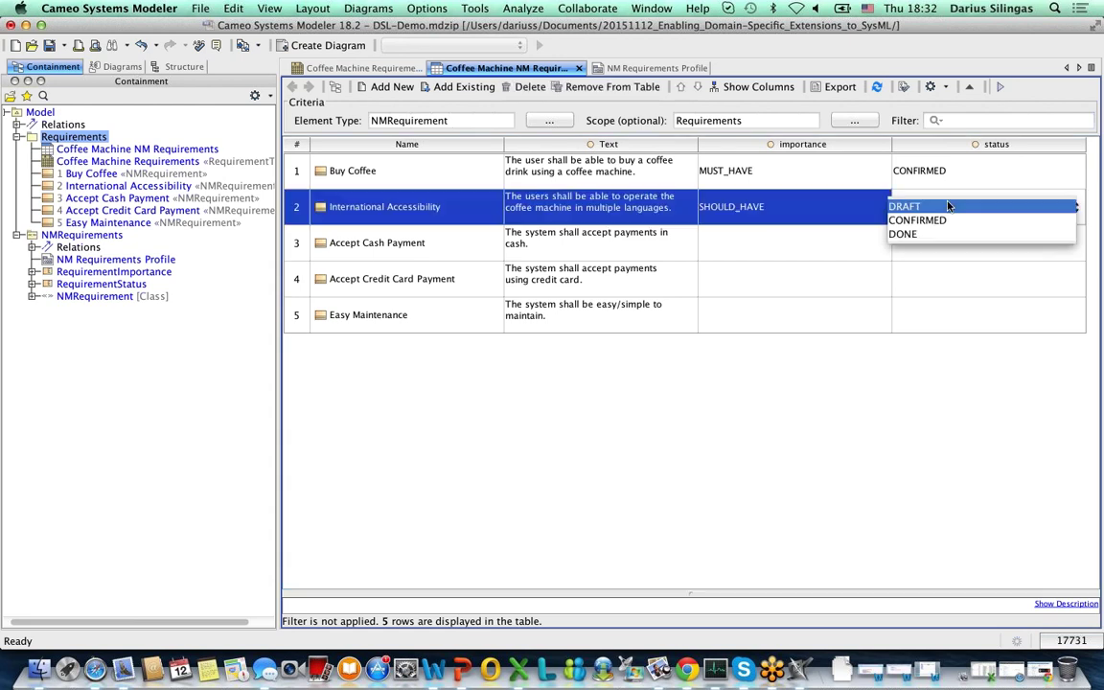
{"action": "left_click", "coordinate": [946, 205]}
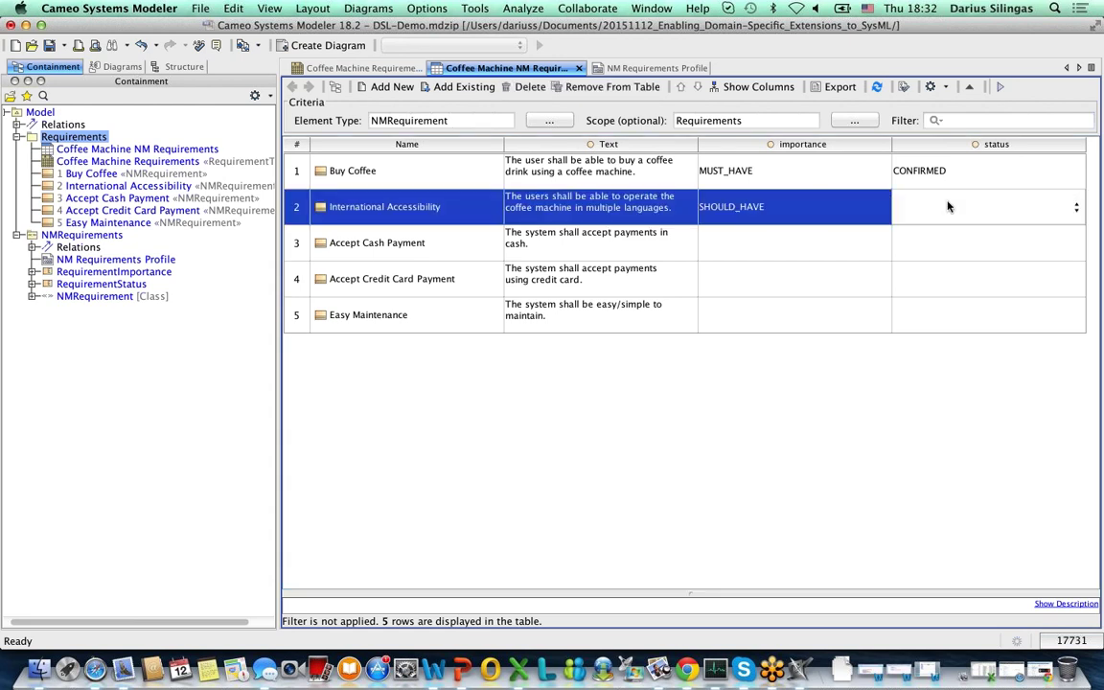
Set the Accept Cash Payment requirement's importance to NICE_TO_HAVE and its status to DRAFT
{"action": "left_click", "coordinate": [819, 245]}
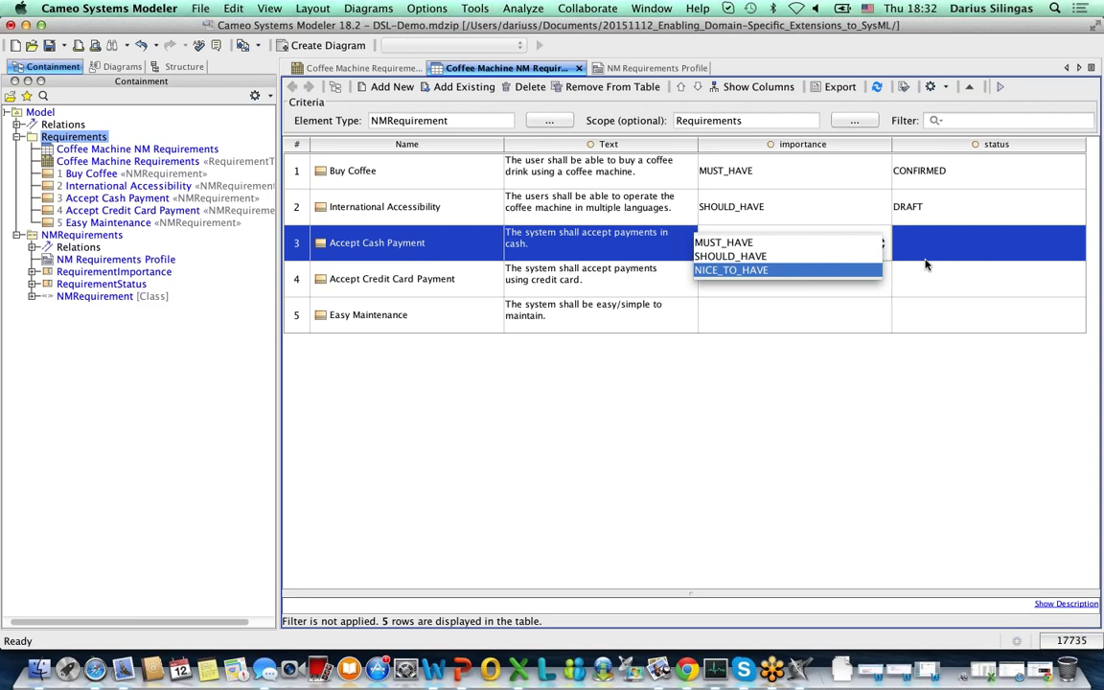
{"action": "key", "text": "Return"}
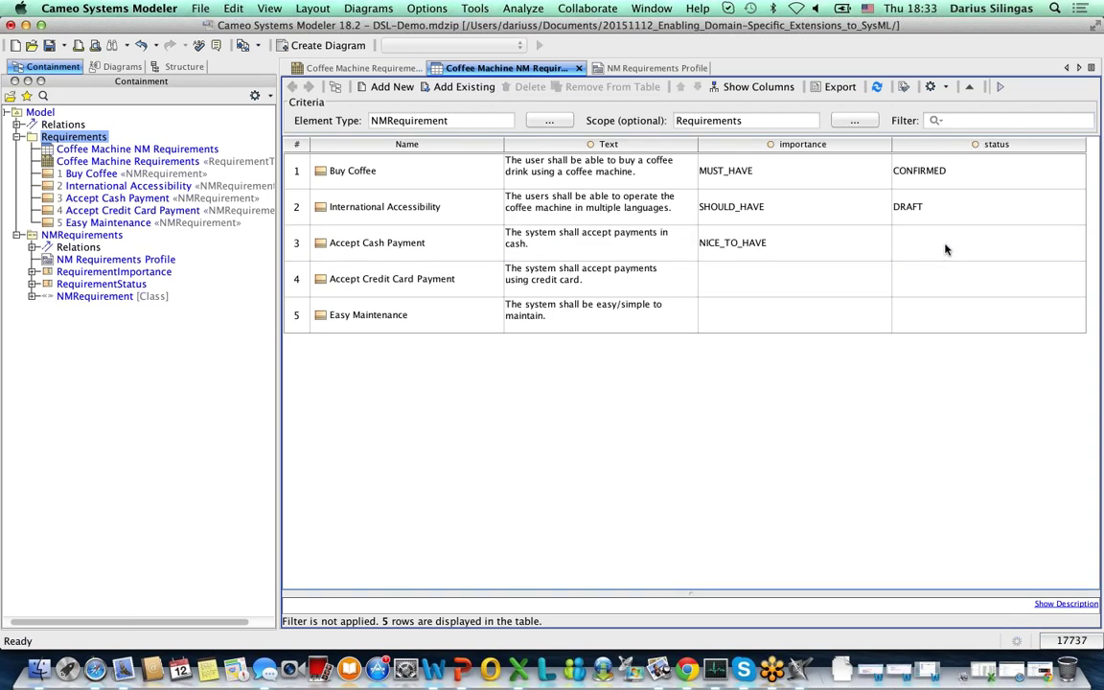
{"action": "left_click", "coordinate": [945, 250]}
{"action": "key", "text": "Return"}
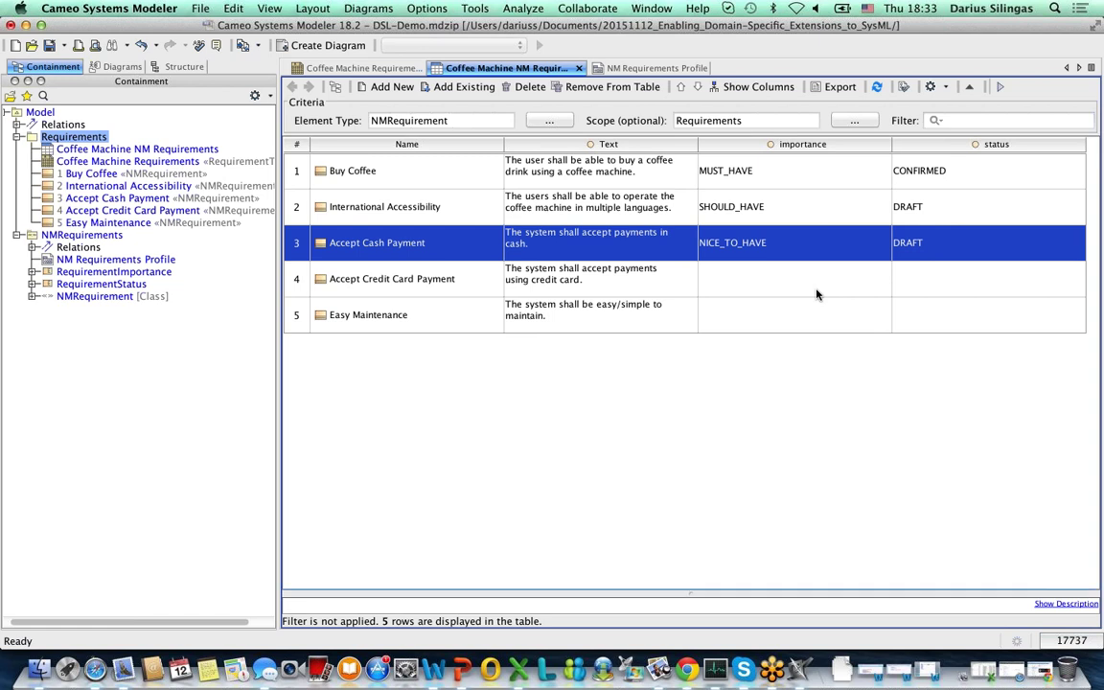
{"action": "key", "text": "Escape"}
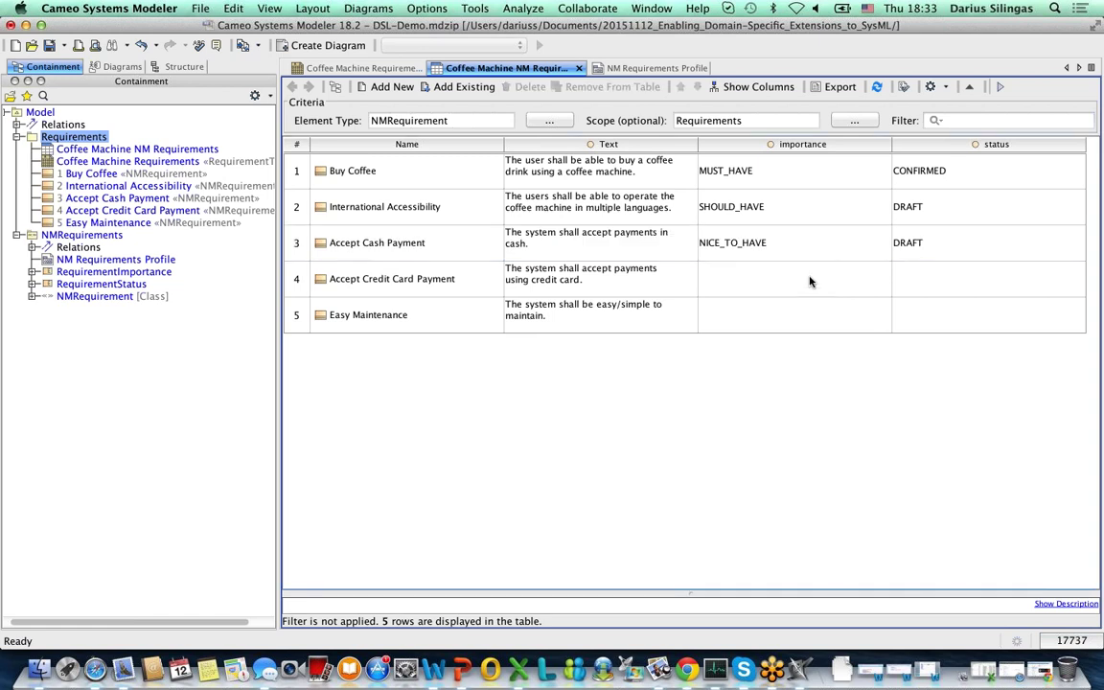
Set the Accept Credit Card Payment requirement's importance to MUST_HAVE and its status to CONFIRMED
{"action": "left_click", "coordinate": [808, 284]}
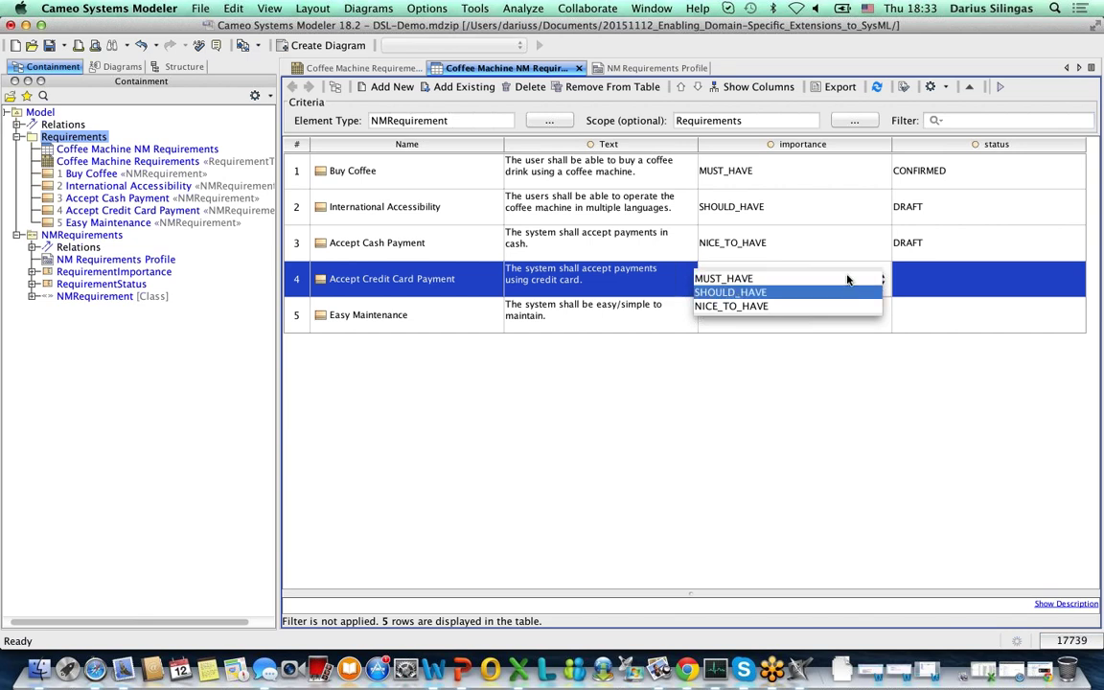
{"action": "left_click", "coordinate": [850, 278]}
{"action": "left_click", "coordinate": [928, 278]}
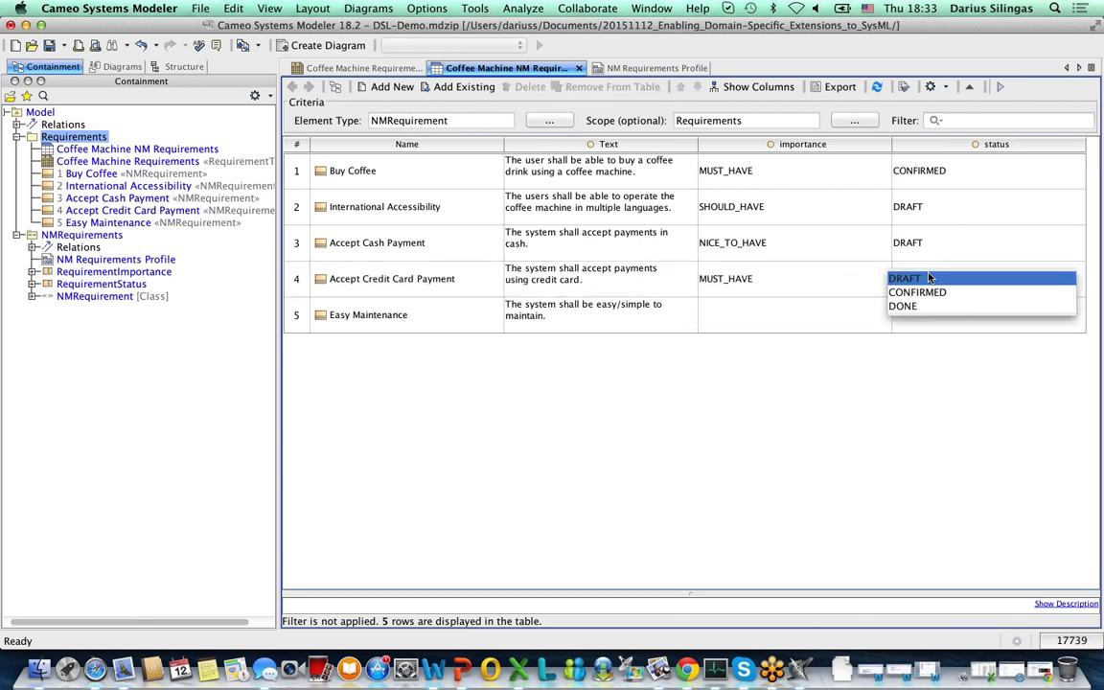
{"action": "left_click", "coordinate": [932, 292]}
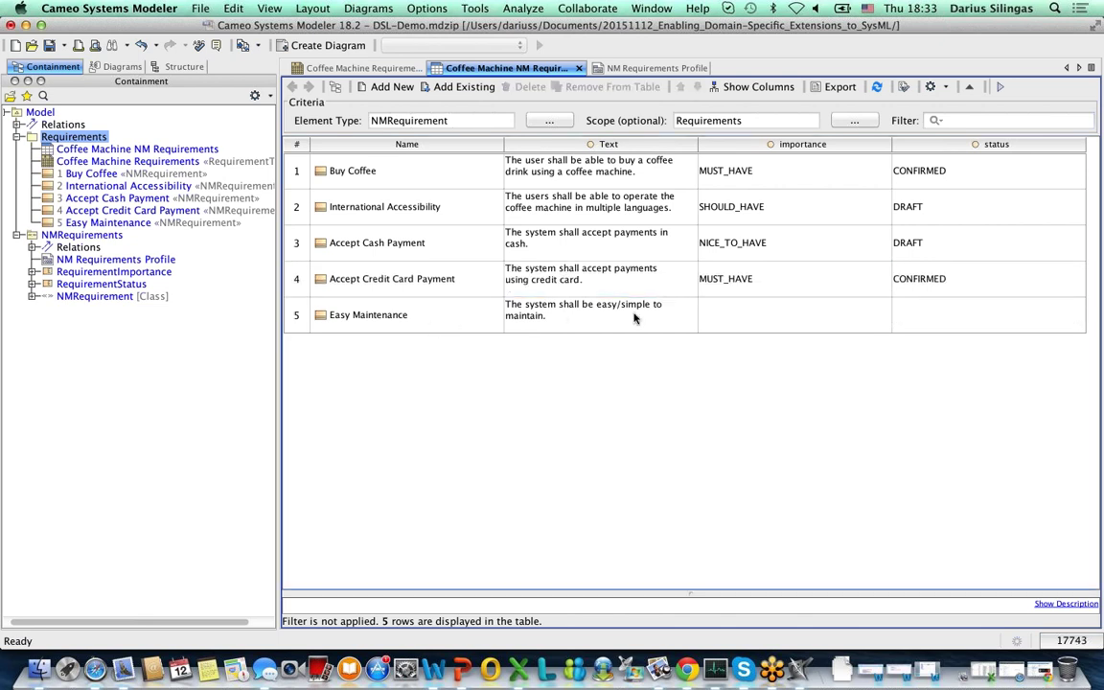
Set the Easy Maintenance requirement's importance to MUST_HAVE and its status to DRAFT
{"action": "left_click", "coordinate": [784, 316]}
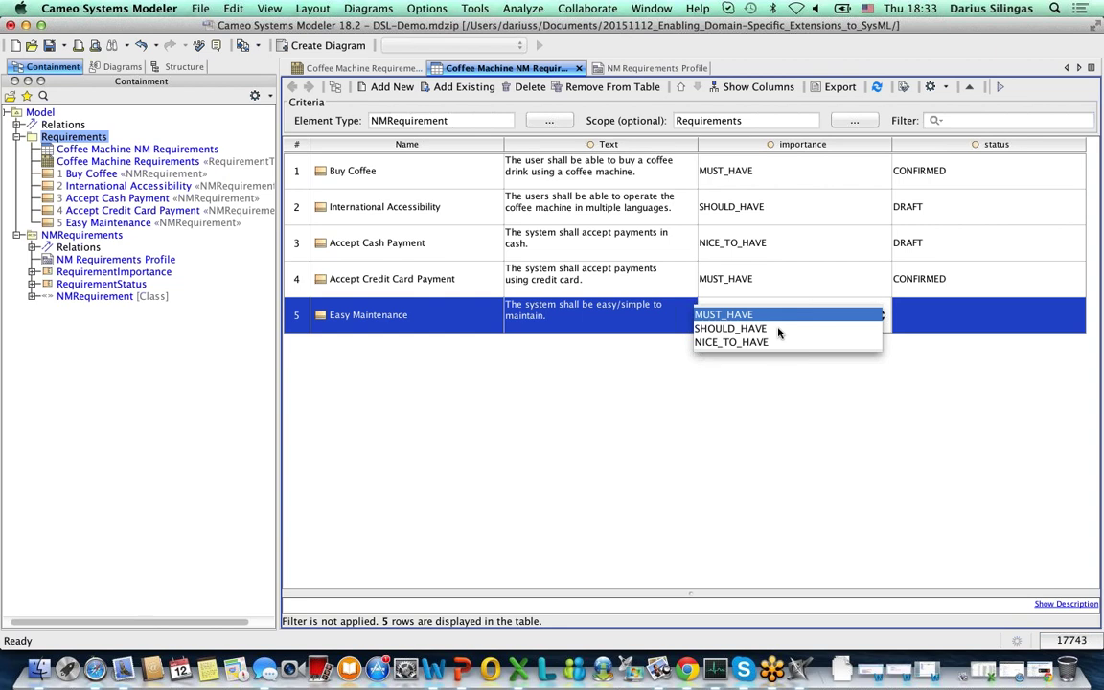
{"action": "left_click", "coordinate": [729, 362]}
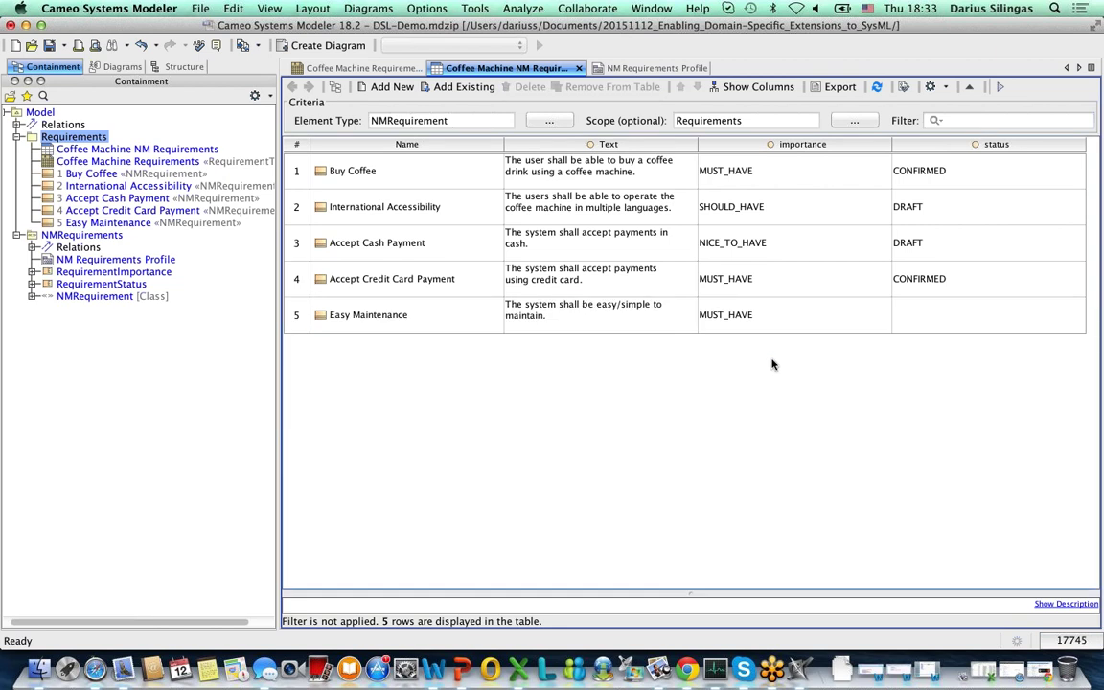
{"action": "left_click", "coordinate": [927, 310]}
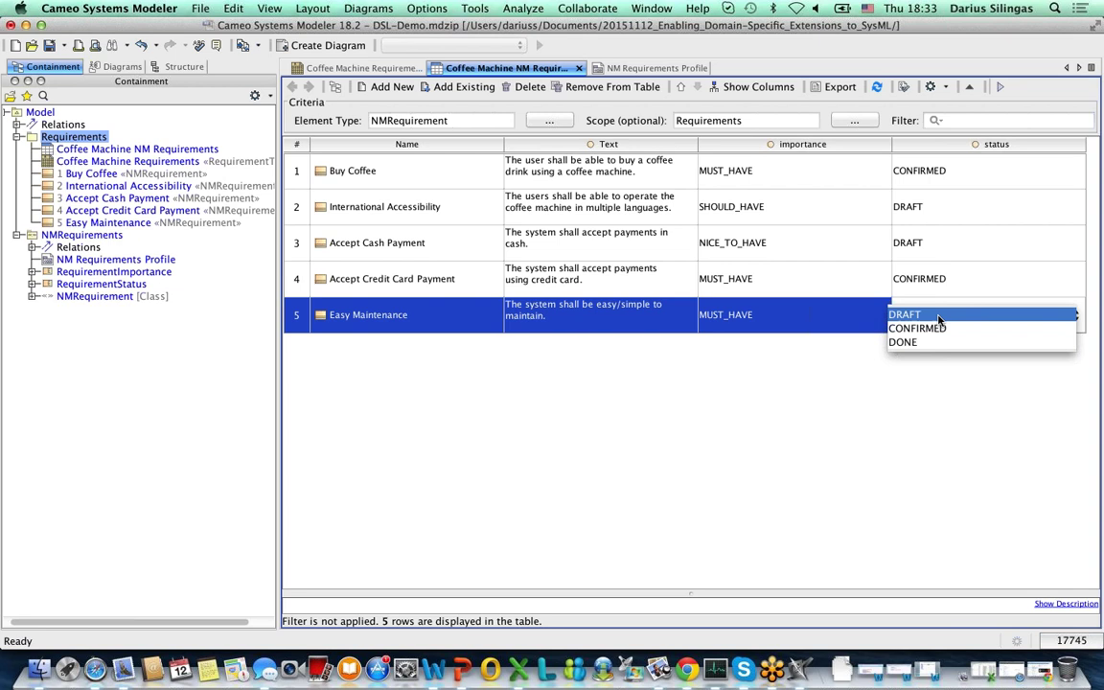
{"action": "left_click", "coordinate": [938, 316]}
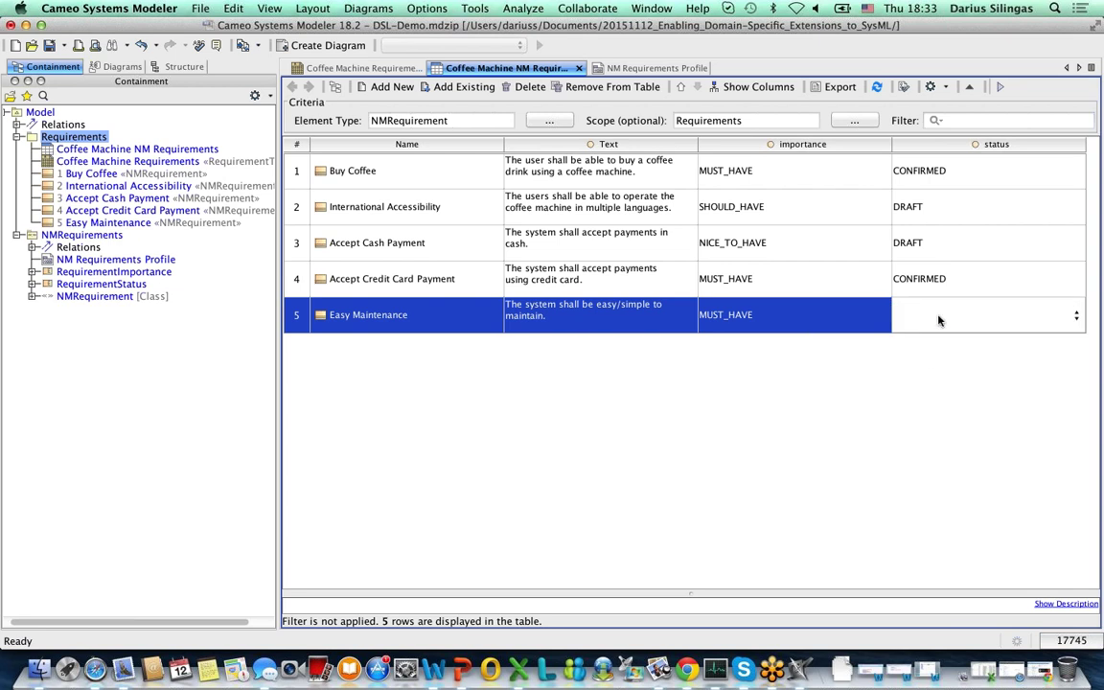
{"action": "left_click", "coordinate": [928, 386]}
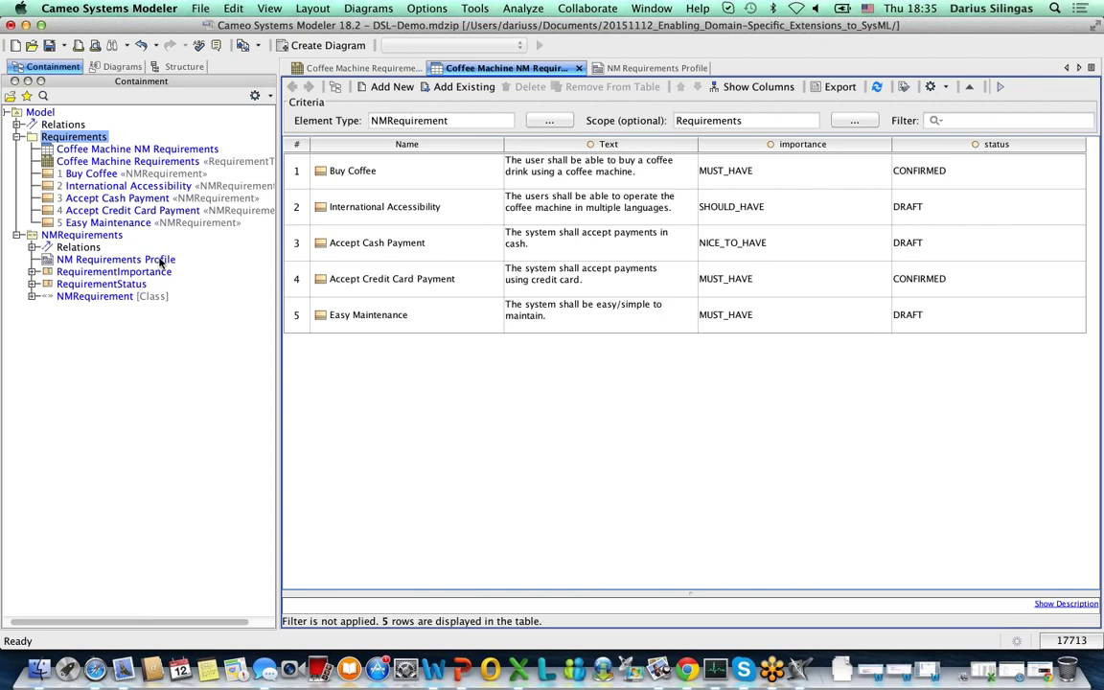
Open the NM Requirements Profile diagram and add a stereotype named UserNeed below and left of NMRequirement
{"action": "left_click", "coordinate": [160, 262]}
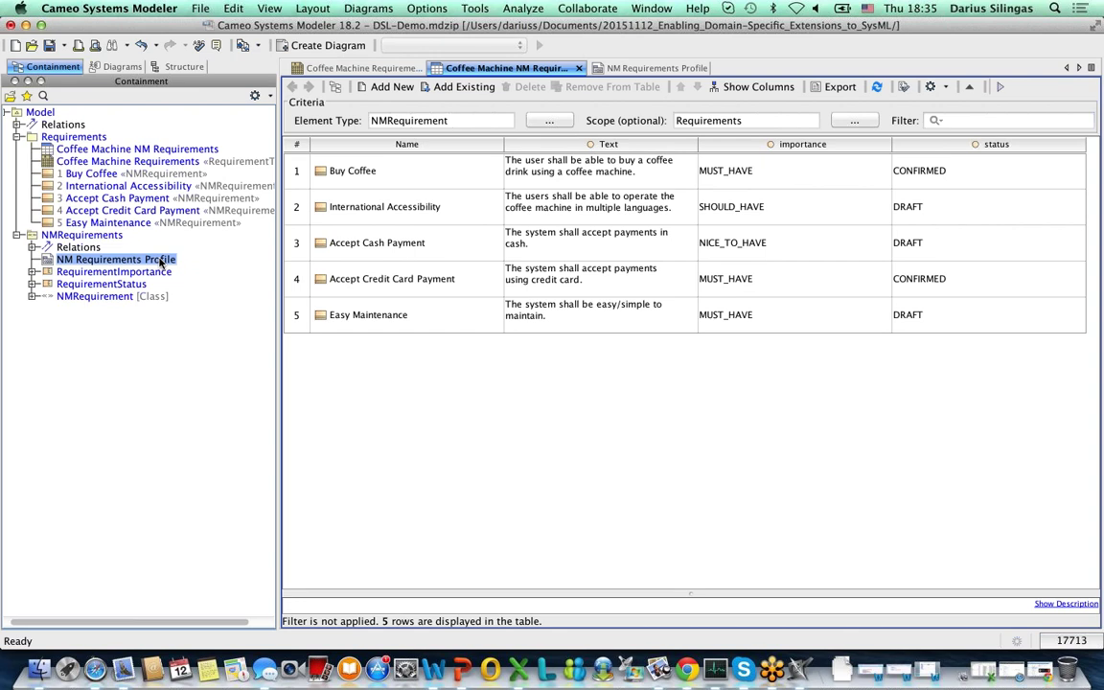
{"action": "double_click", "coordinate": [143, 260]}
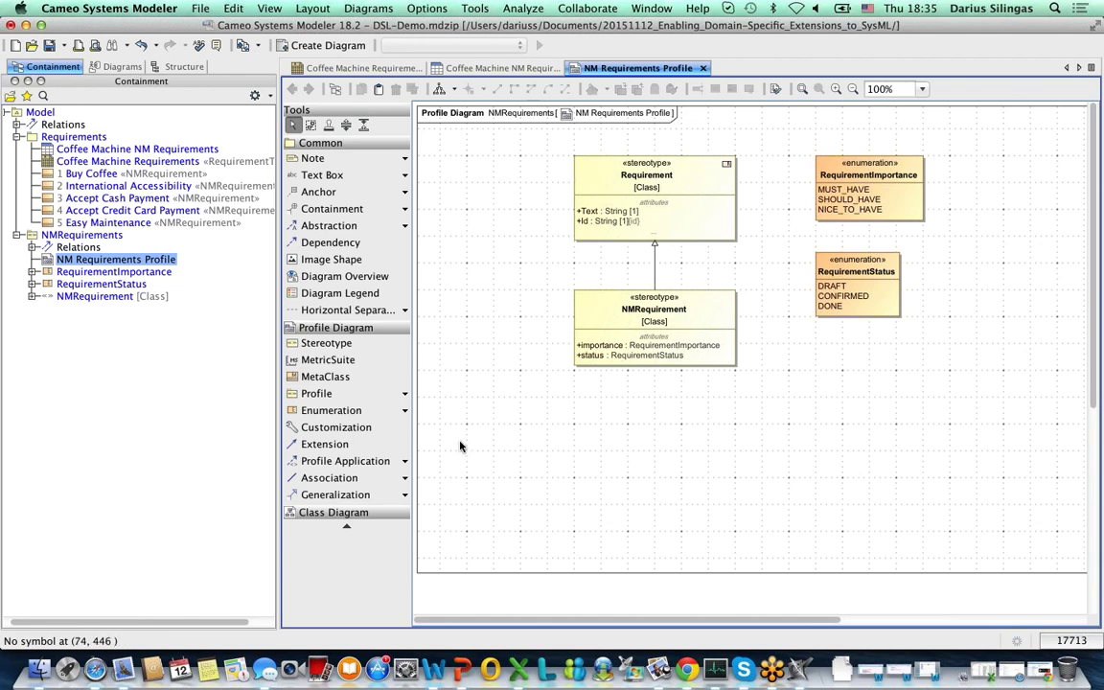
{"action": "left_click", "coordinate": [335, 345]}
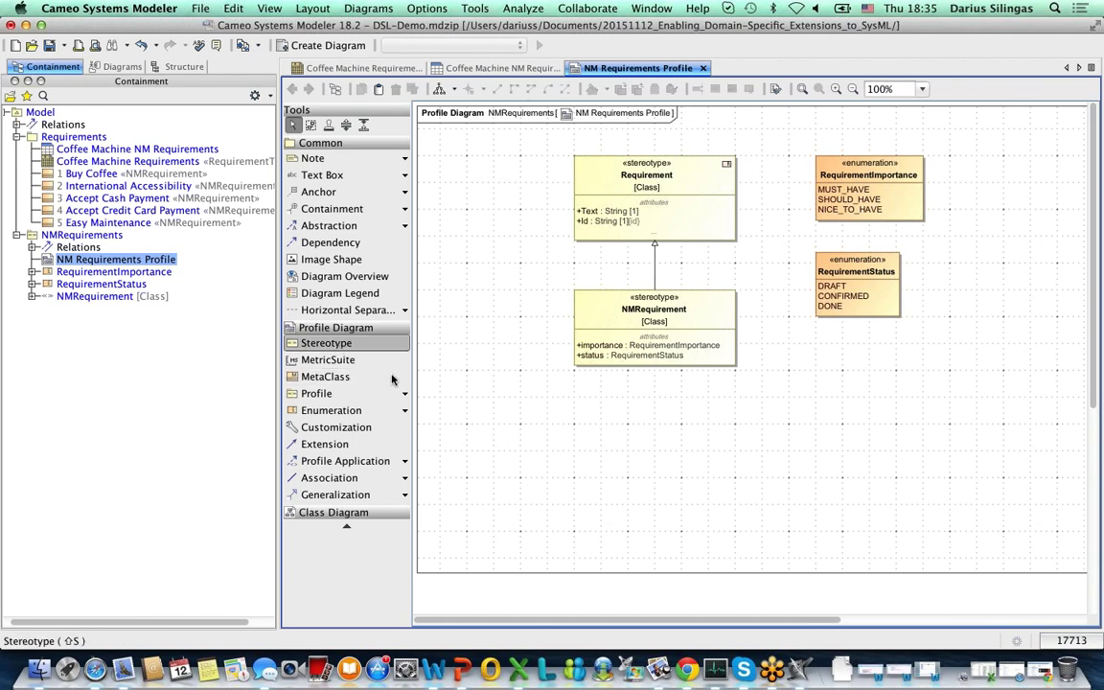
{"action": "left_click", "coordinate": [496, 416]}
{"action": "key", "text": "Escape"}
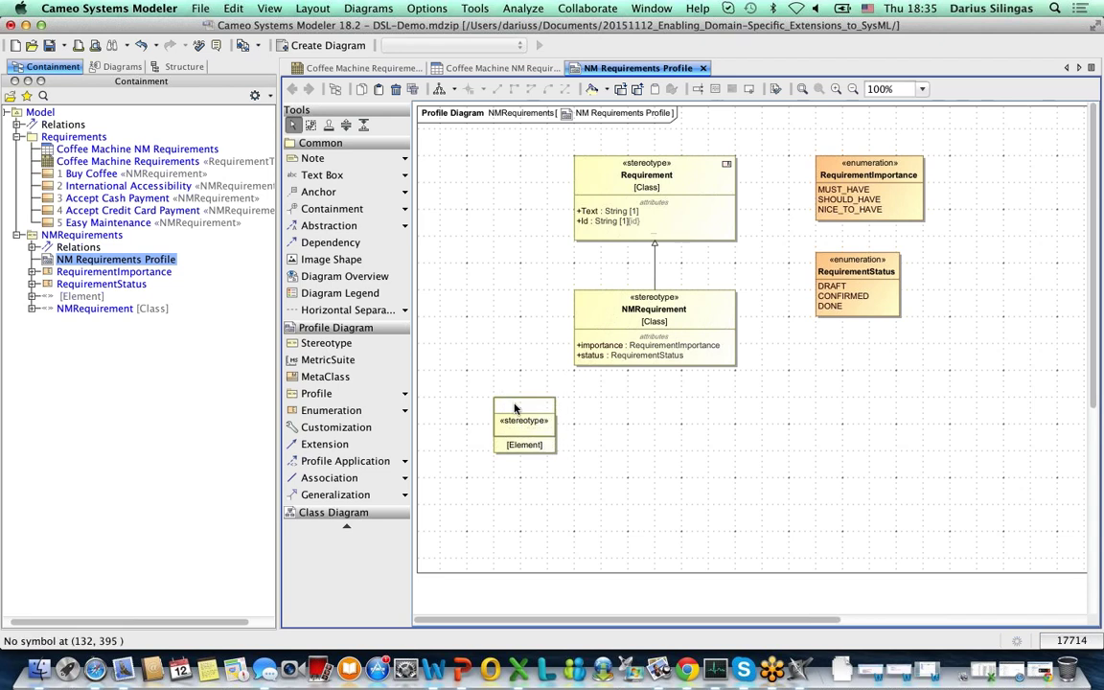
{"action": "left_click", "coordinate": [515, 408]}
{"action": "type", "text": "UserNeed"}
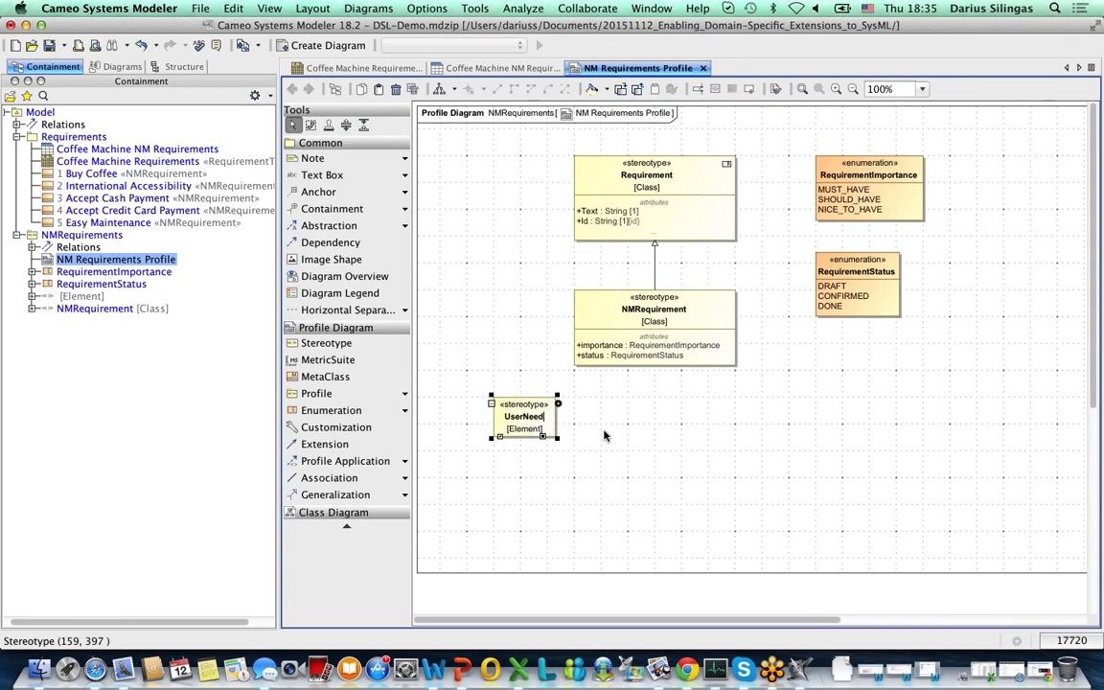
{"action": "key", "text": "Return"}
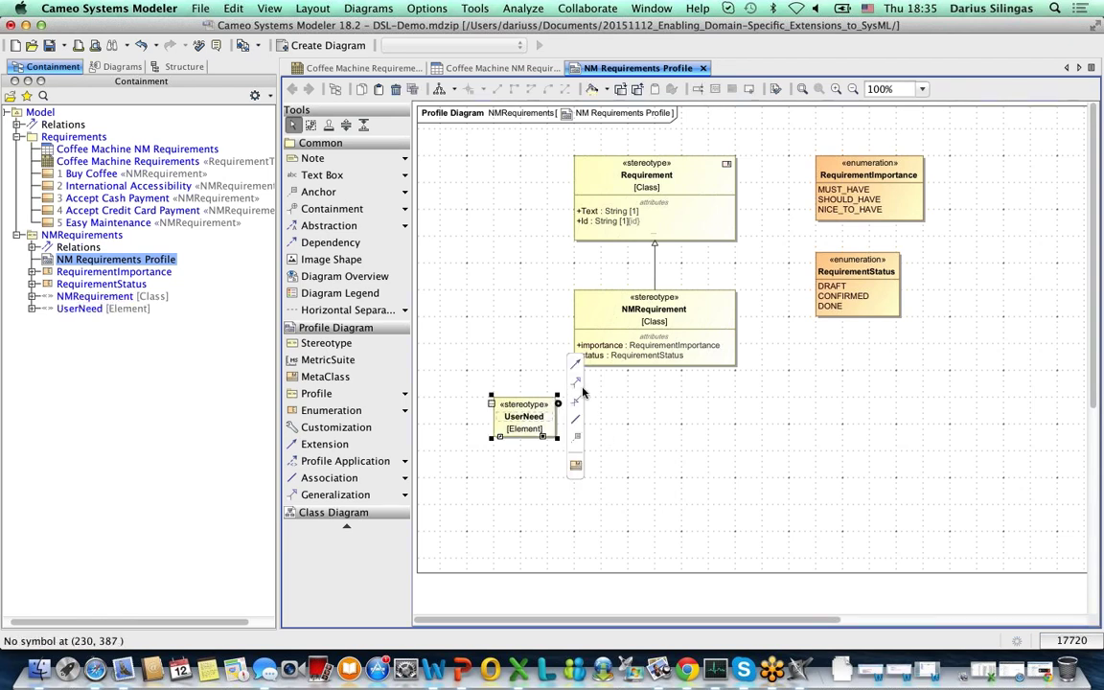
Draw a generalization from the UserNeed stereotype to NMRequirement and move UserNeed slightly lower in the diagram
{"action": "left_click", "coordinate": [522, 349]}
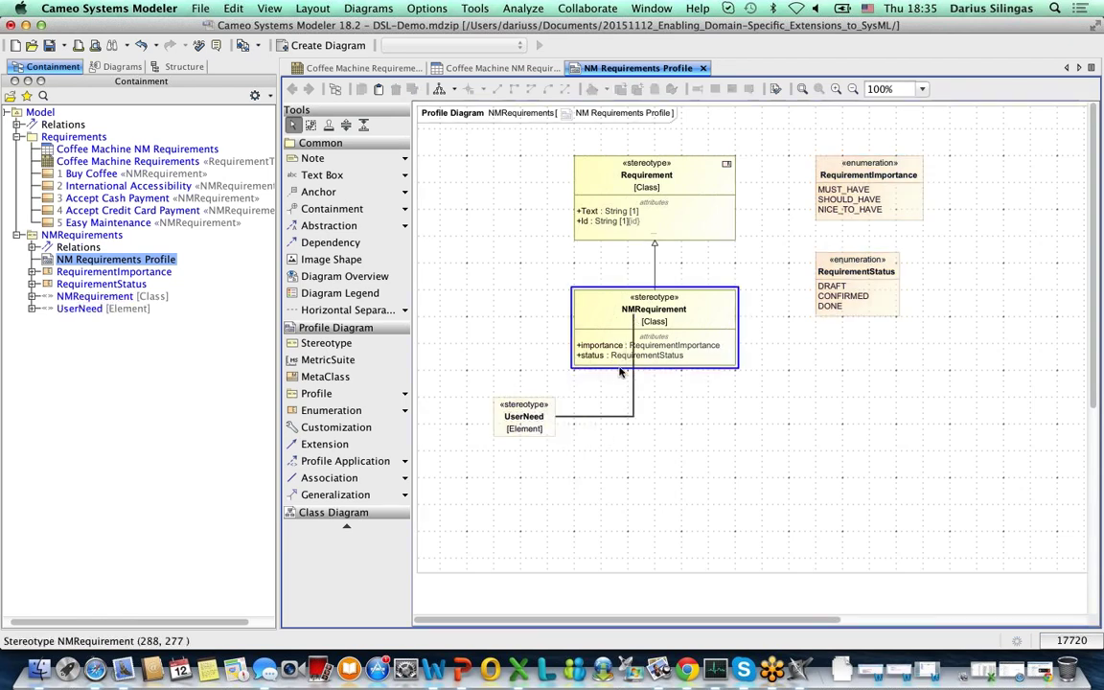
{"action": "left_click", "coordinate": [634, 319]}
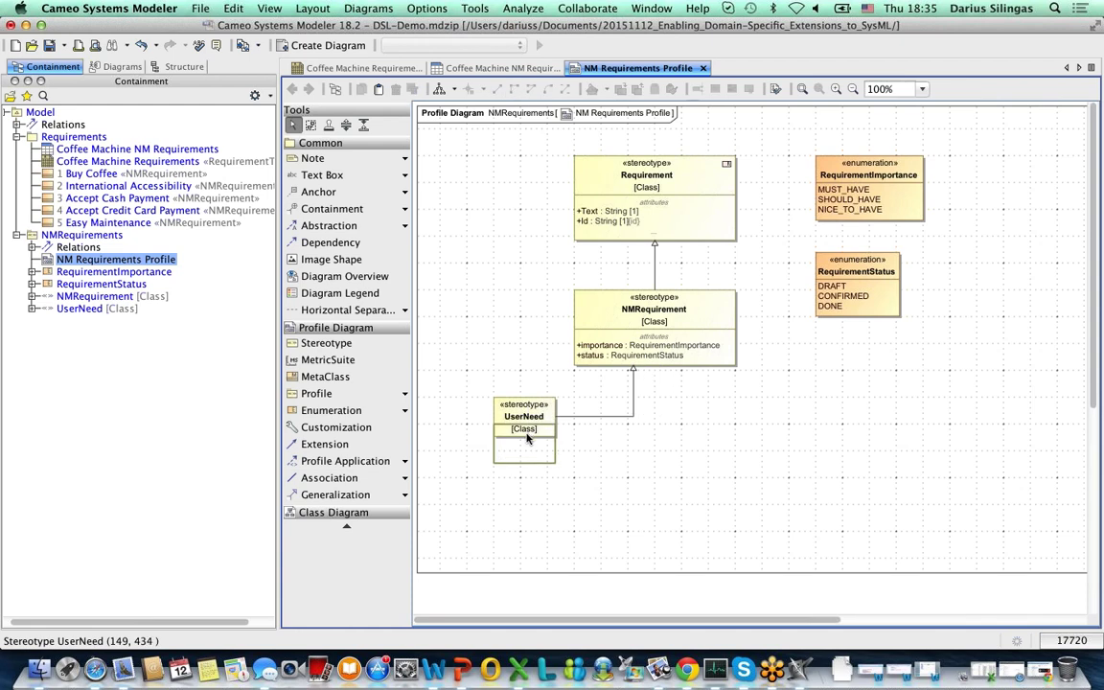
{"action": "left_click_drag", "start_coordinate": [527, 434], "coordinate": [527, 461]}
Add a stereotype named FunctionalRequirement below NMRequirement, to the right of UserNeed
{"action": "left_click", "coordinate": [326, 342]}
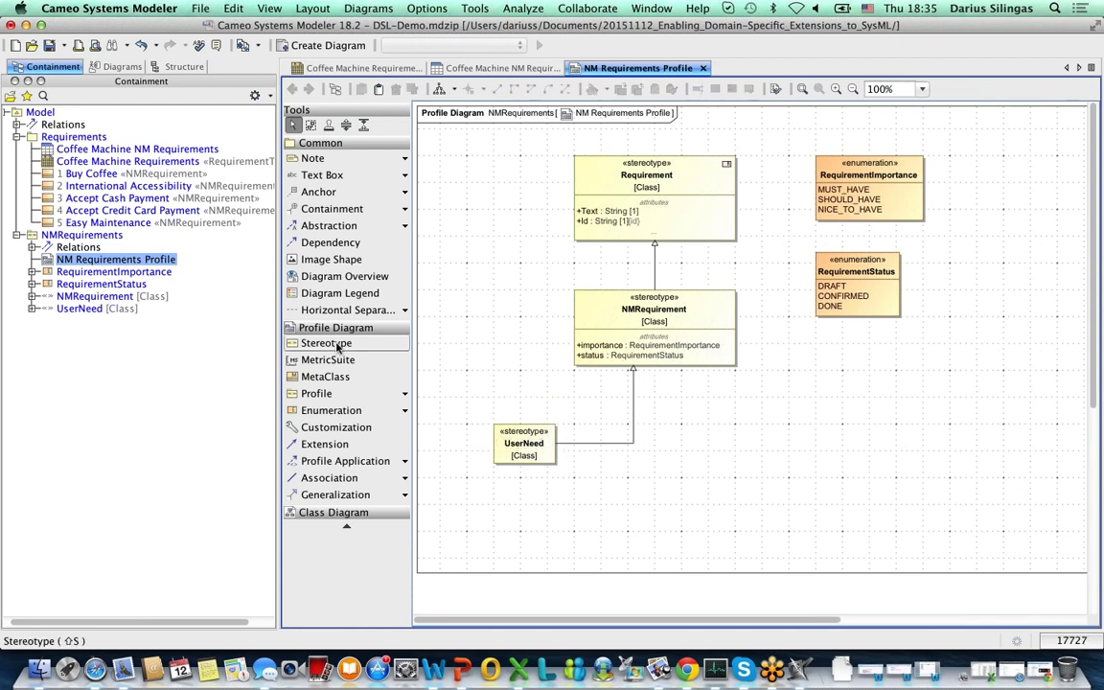
{"action": "left_click", "coordinate": [705, 441]}
{"action": "left_click", "coordinate": [704, 460]}
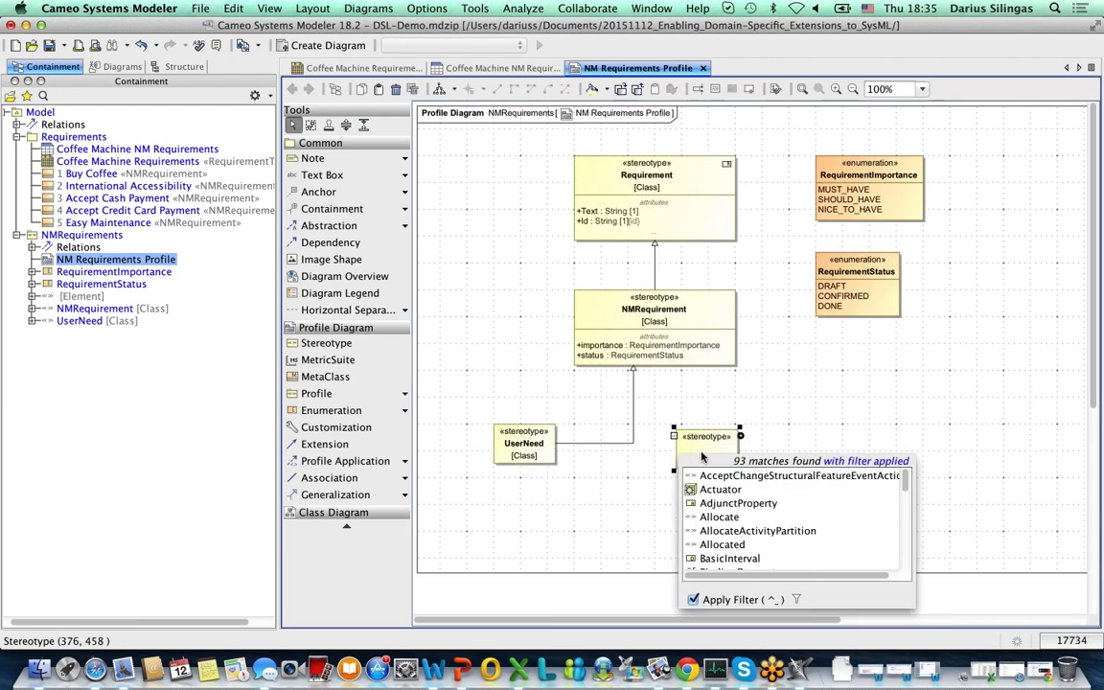
{"action": "type", "text": "Functional"}
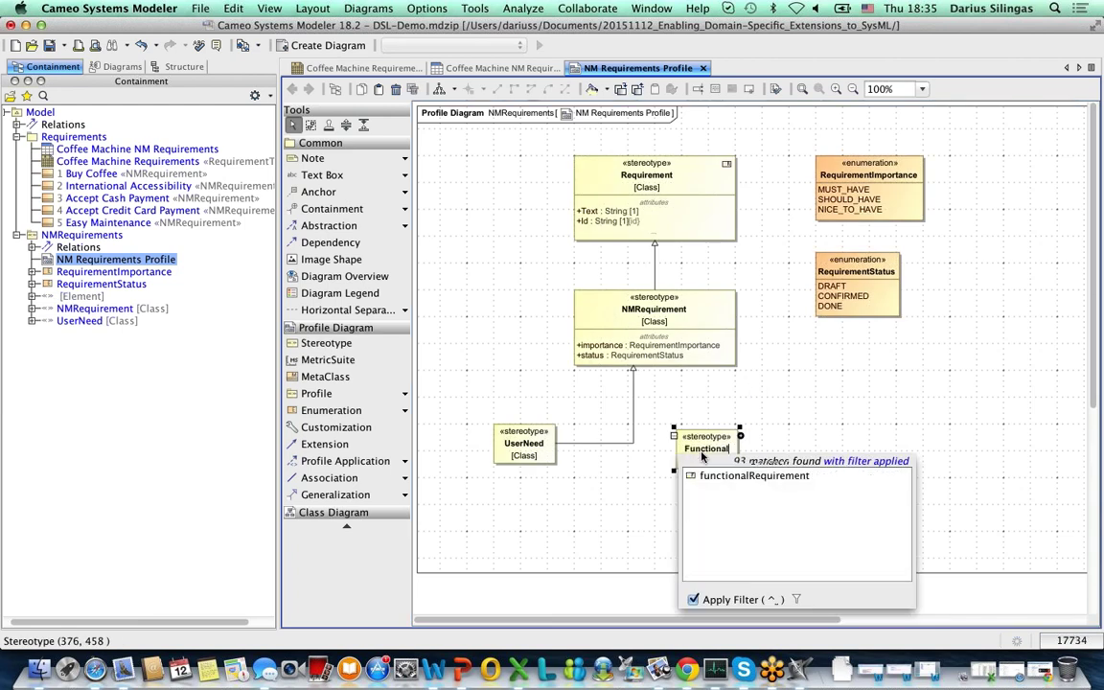
{"action": "type", "text": "Requirement"}
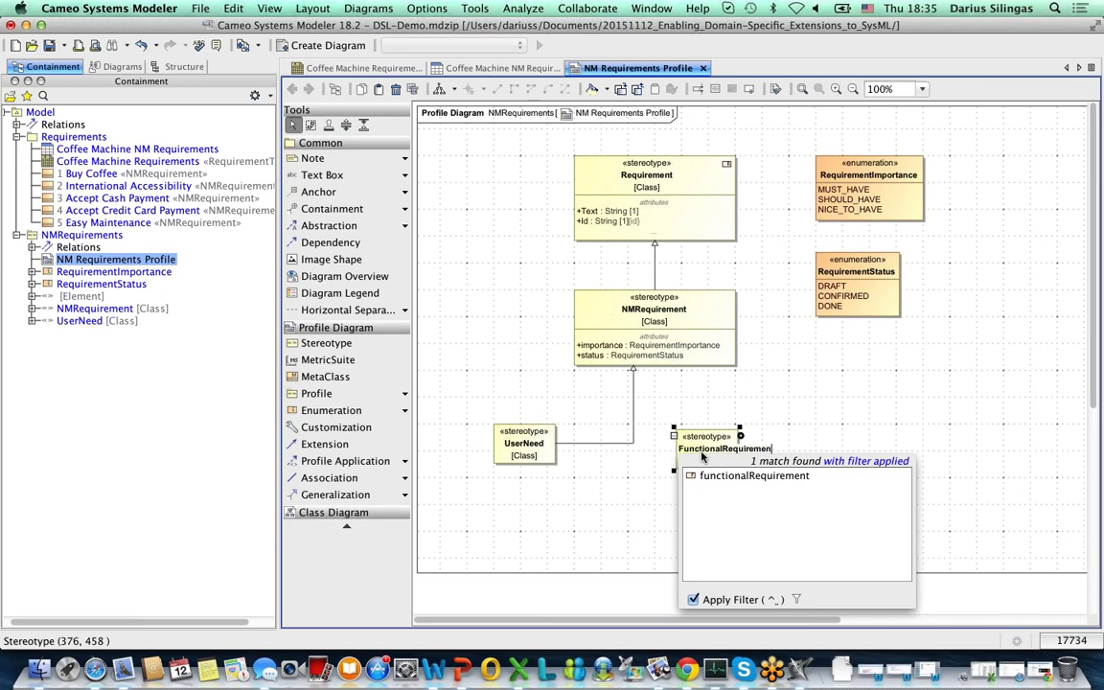
{"action": "left_click", "coordinate": [696, 406]}
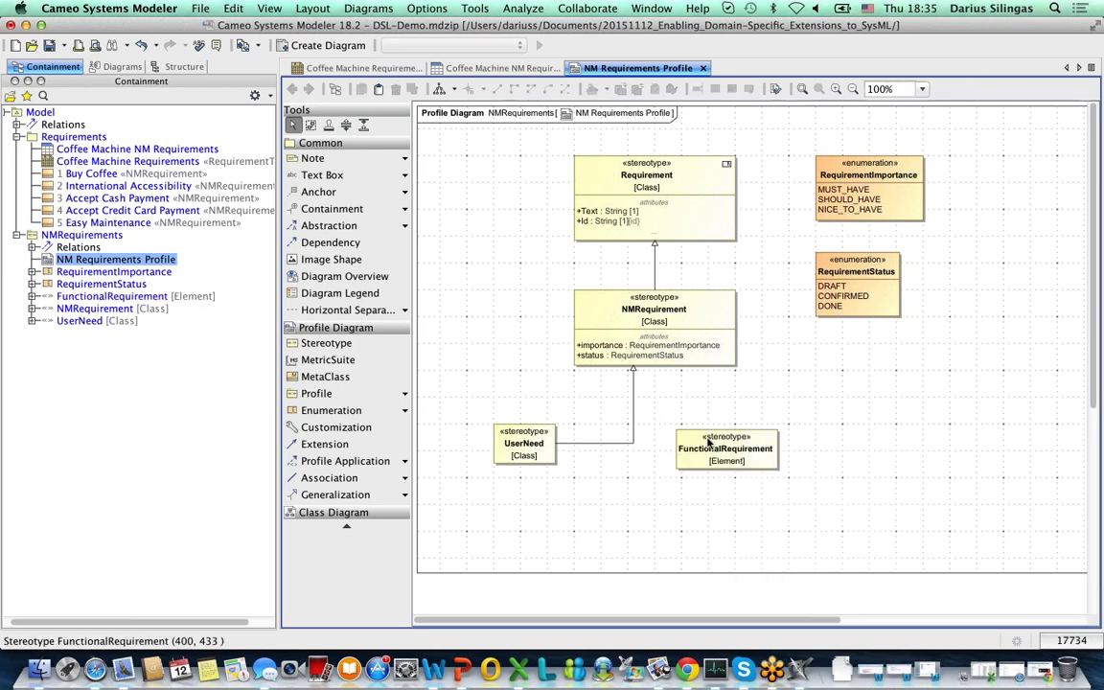
Draw a generalization from FunctionalRequirement to NMRequirement and arrange UserNeed and FunctionalRequirement side by side beneath it
{"action": "left_click_drag", "start_coordinate": [702, 441], "coordinate": [670, 436]}
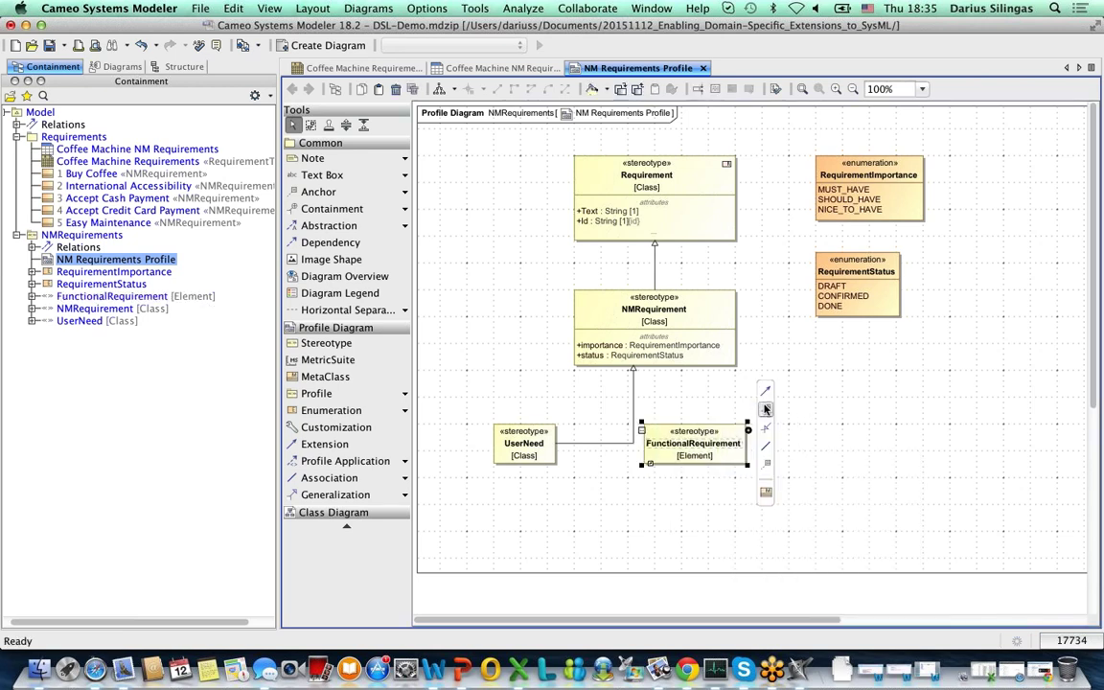
{"action": "left_click_drag", "start_coordinate": [766, 451], "coordinate": [614, 404]}
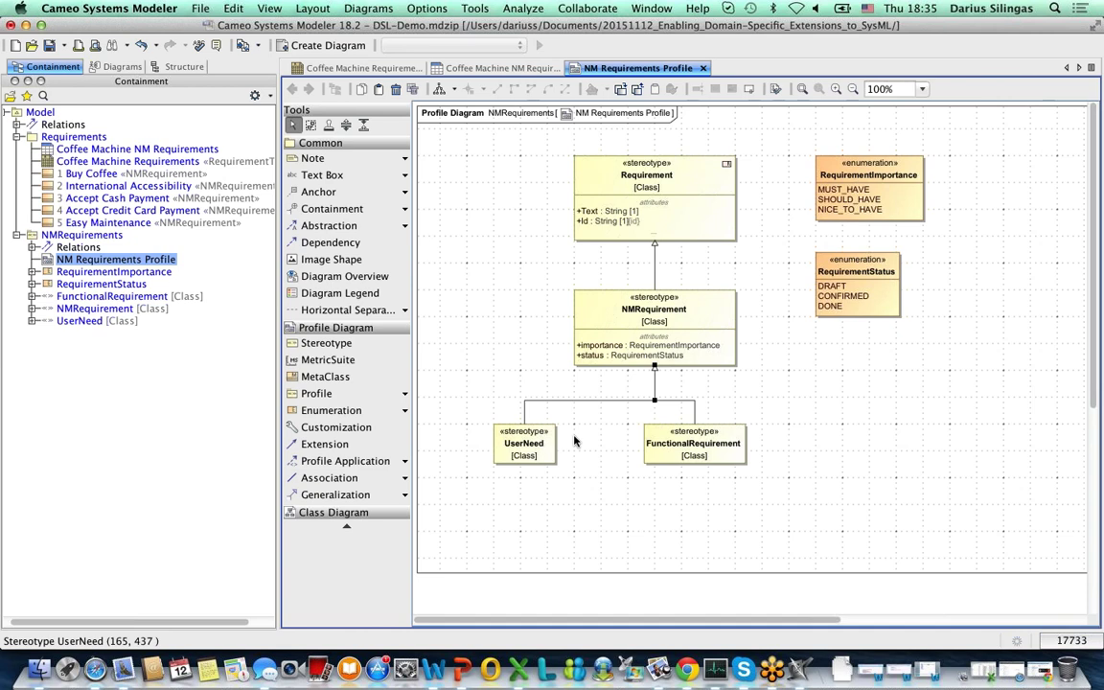
{"action": "left_click_drag", "start_coordinate": [551, 442], "coordinate": [595, 443]}
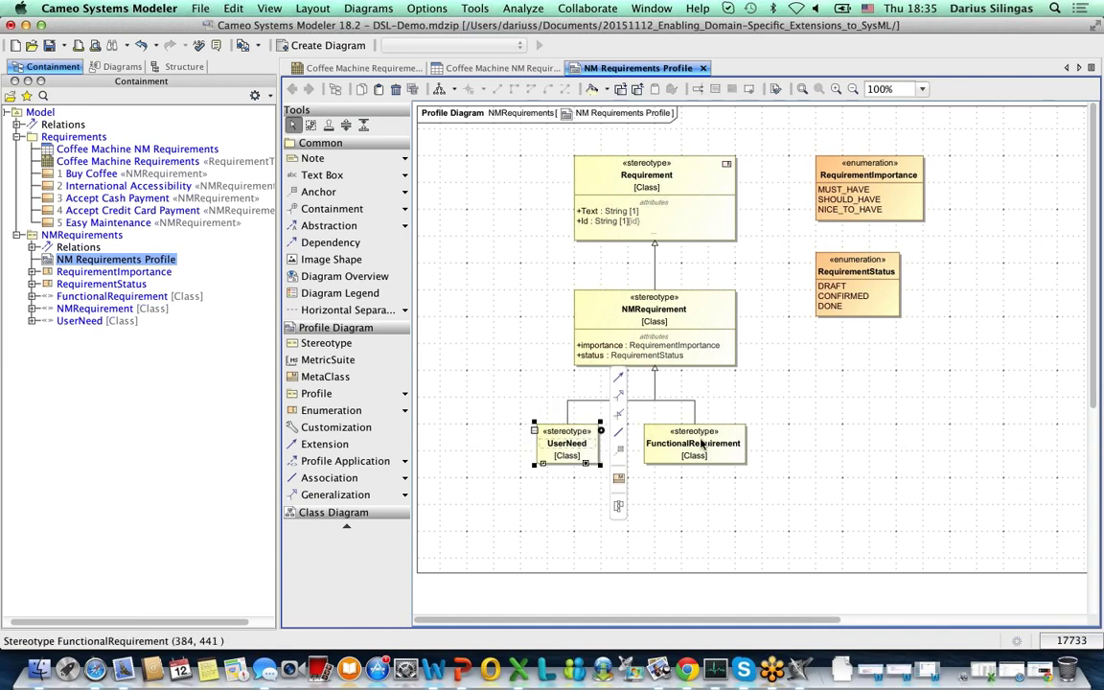
{"action": "left_click_drag", "start_coordinate": [709, 443], "coordinate": [677, 442]}
{"action": "left_click", "coordinate": [797, 423]}
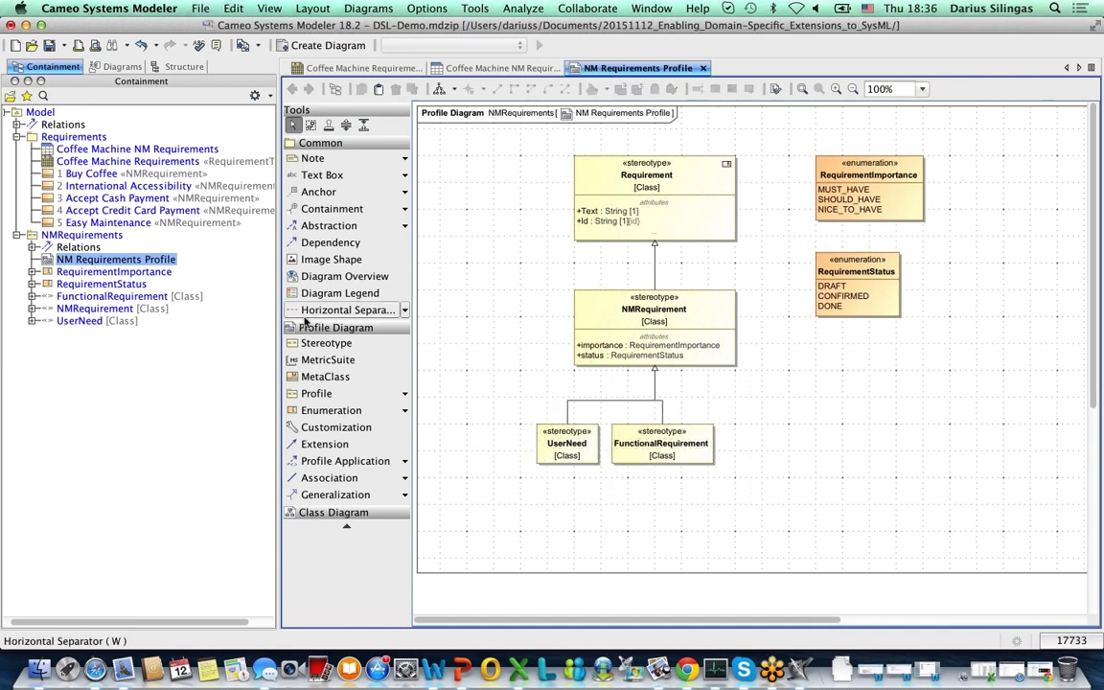
Add a stereotype named NonFunctionalRequirement to the right of FunctionalRequirement, aligned in the same row
{"action": "left_click", "coordinate": [316, 344]}
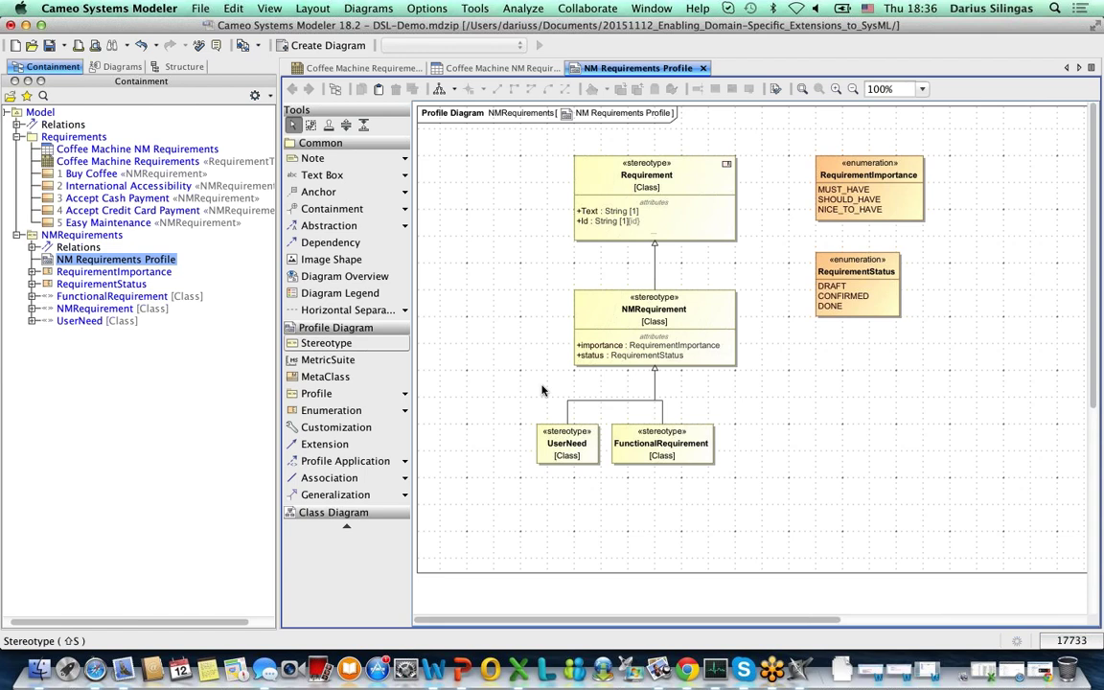
{"action": "left_click", "coordinate": [763, 437]}
{"action": "left_click_drag", "start_coordinate": [794, 446], "coordinate": [766, 442]}
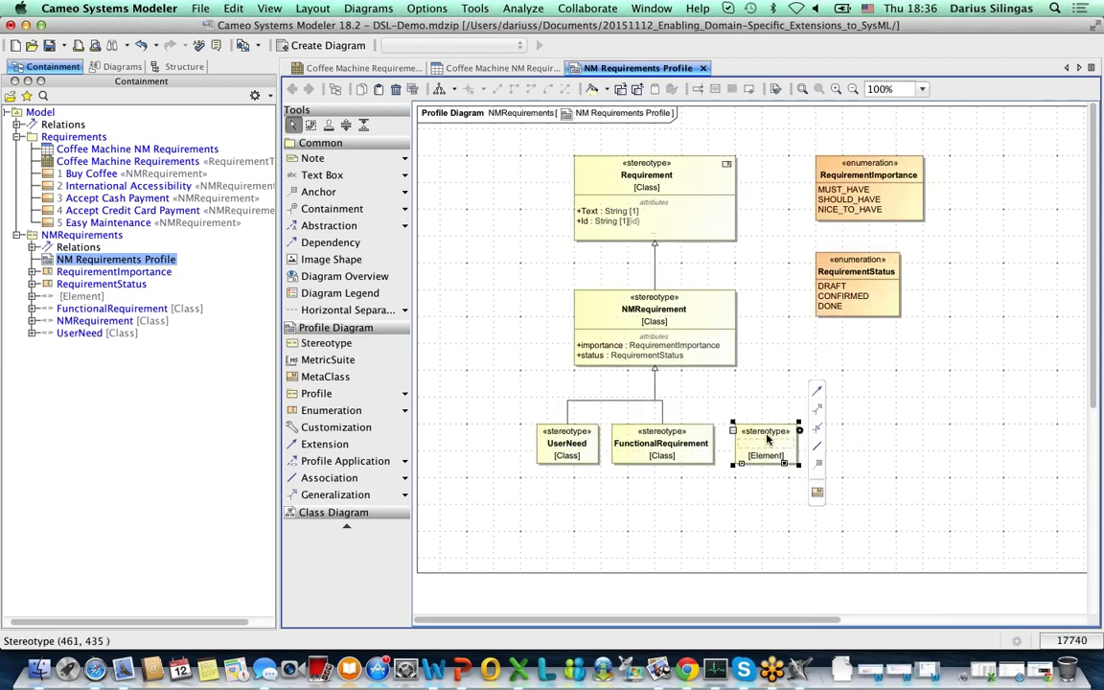
{"action": "type", "text": "NonFunc"}
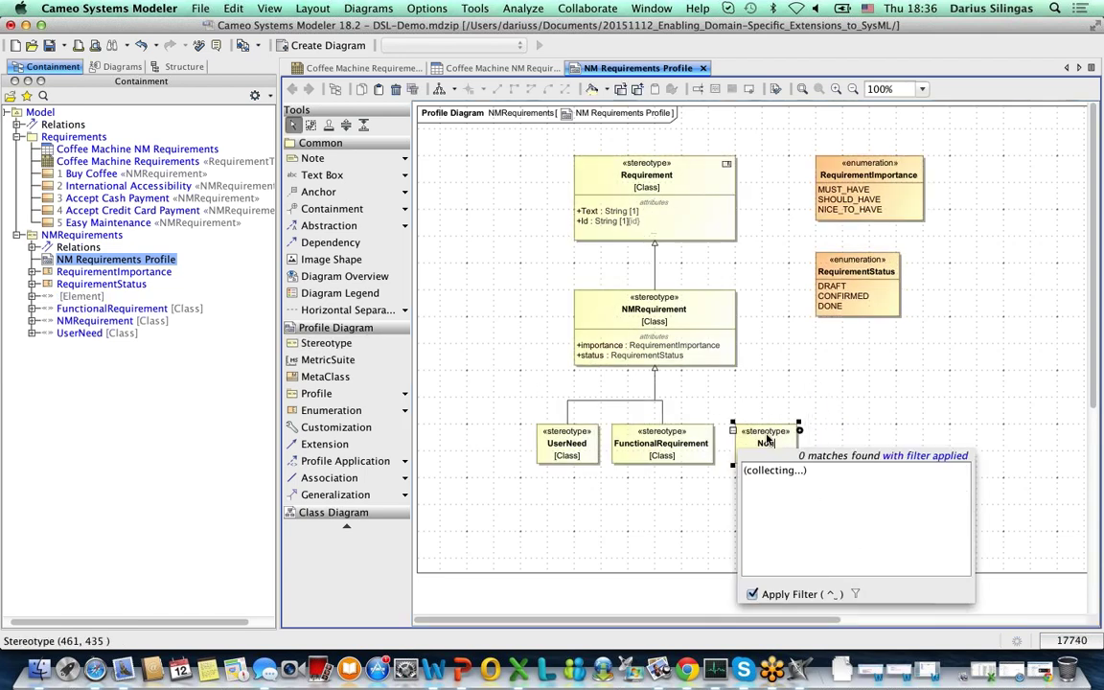
{"action": "type", "text": "tionalR"}
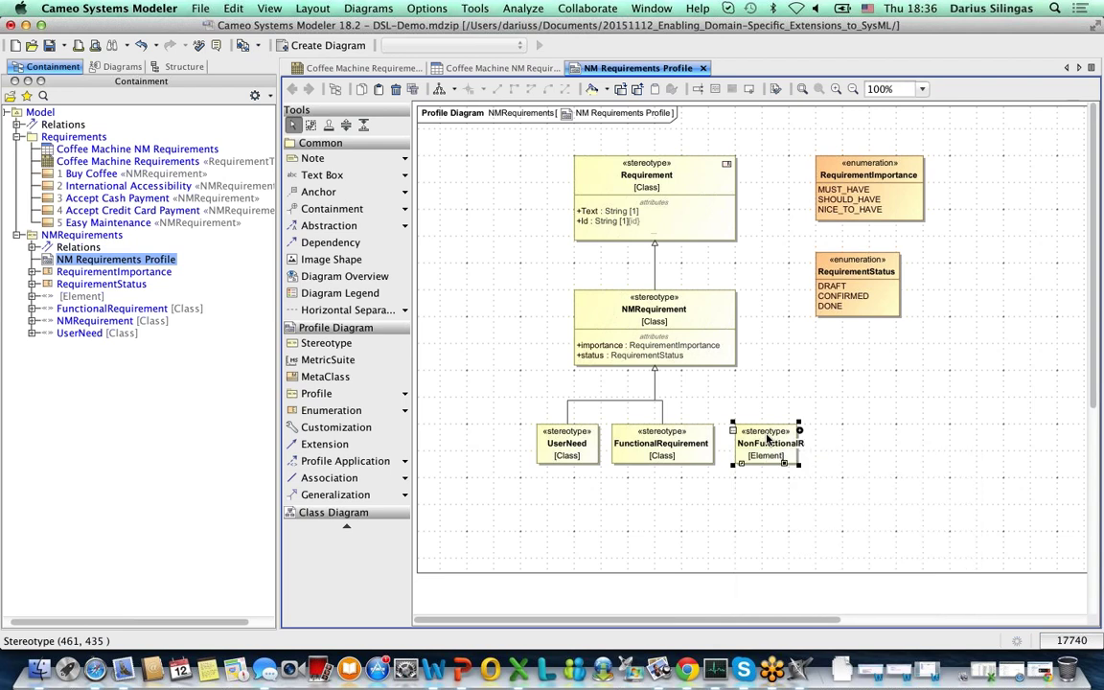
{"action": "type", "text": "equirement"}
{"action": "left_click", "coordinate": [824, 496]}
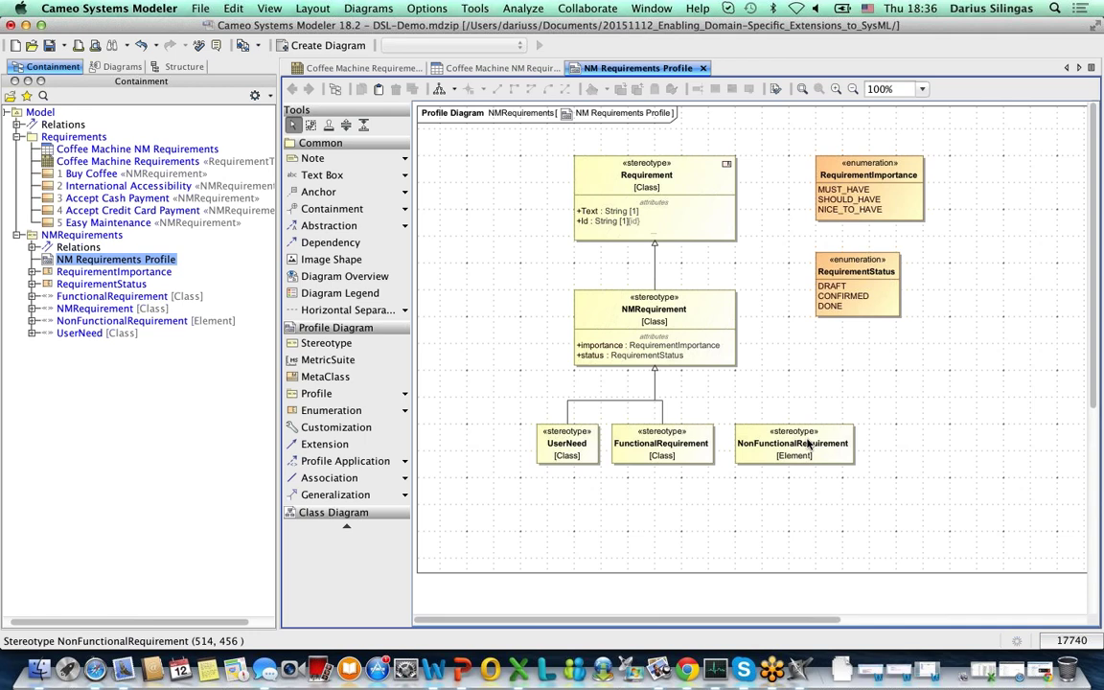
Draw a generalization from NonFunctionalRequirement to NMRequirement and move the stereotype closer to FunctionalRequirement
{"action": "left_click", "coordinate": [808, 443]}
{"action": "left_click_drag", "start_coordinate": [869, 393], "coordinate": [663, 408]}
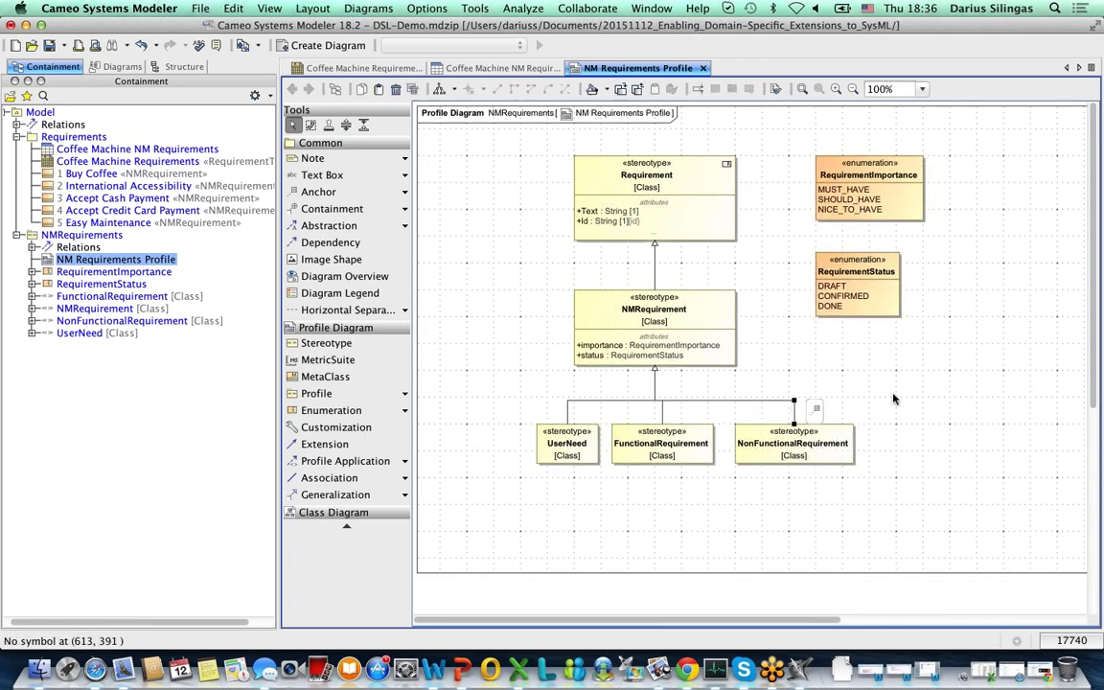
{"action": "left_click", "coordinate": [797, 446]}
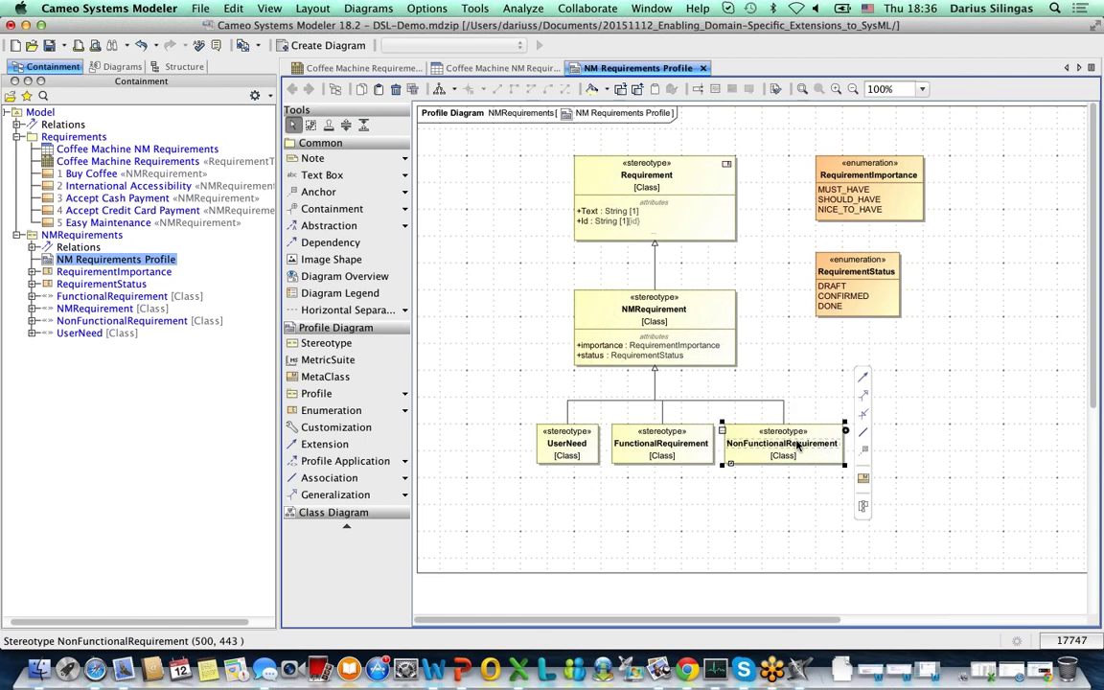
{"action": "left_click", "coordinate": [911, 444]}
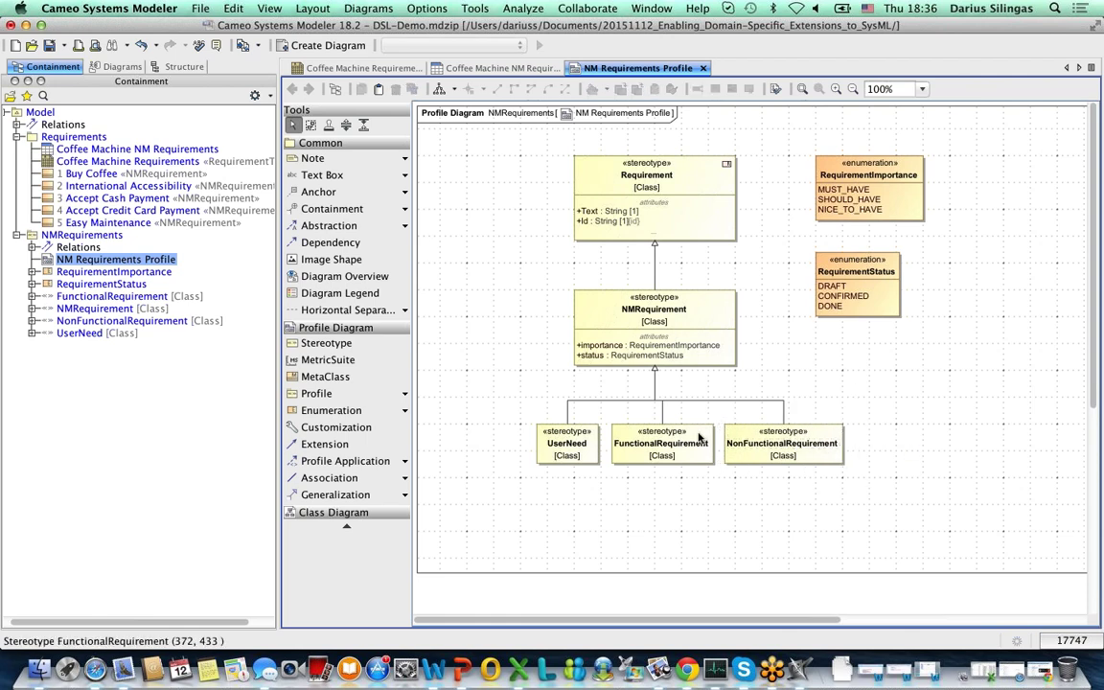
Move FunctionalRequirement and NonFunctionalRequirement together down to a row below UserNeed
{"action": "left_click", "coordinate": [699, 438]}
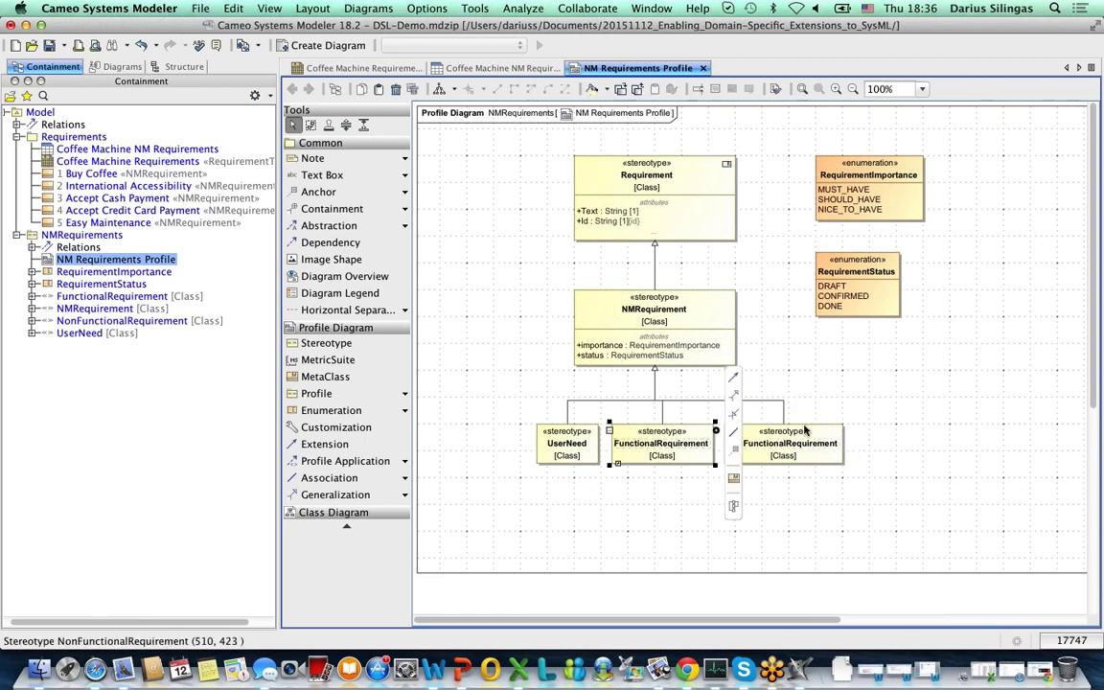
{"action": "left_click", "coordinate": [804, 430], "text": "shift"}
{"action": "left_click_drag", "start_coordinate": [804, 430], "coordinate": [804, 478]}
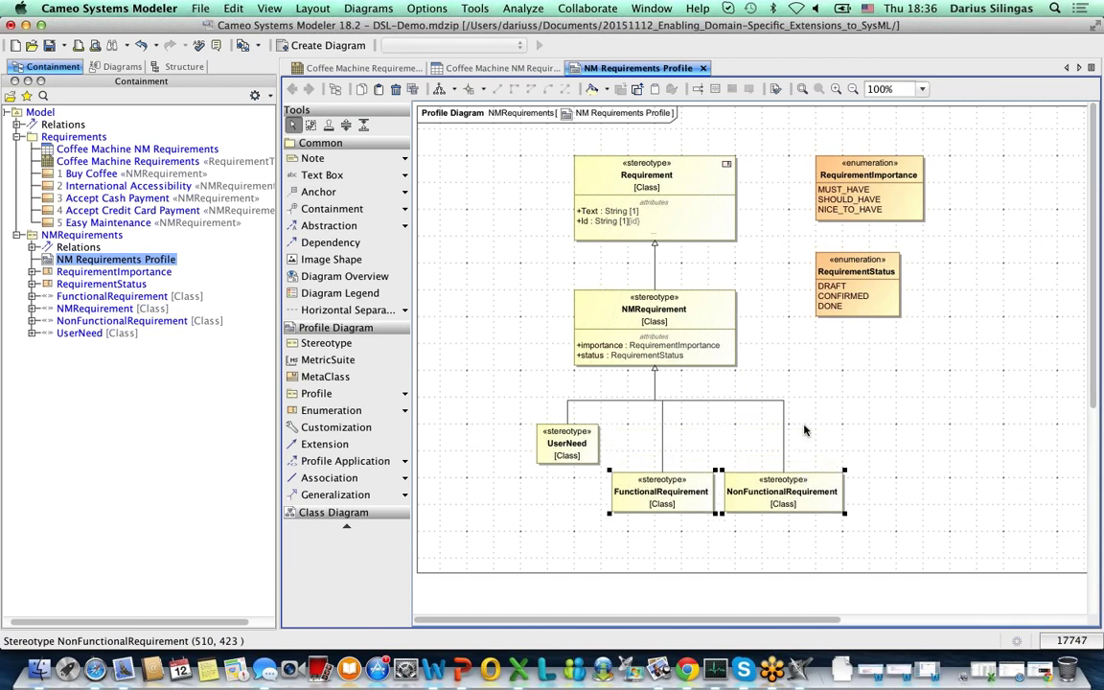
{"action": "left_click", "coordinate": [594, 441]}
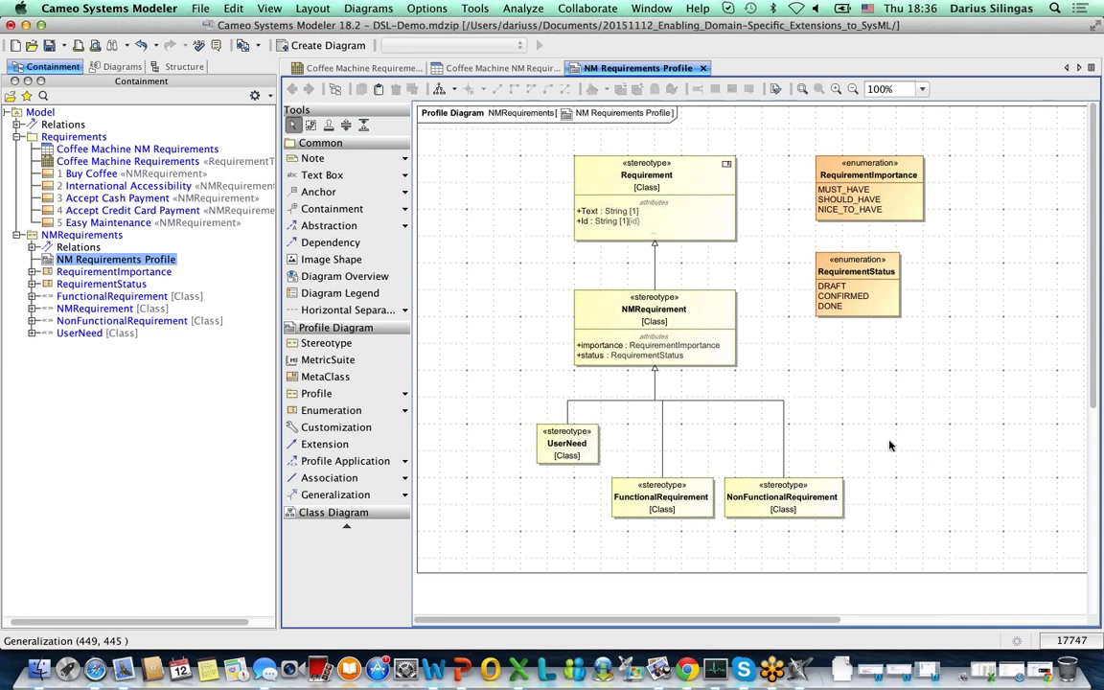
{"action": "left_click", "coordinate": [736, 446]}
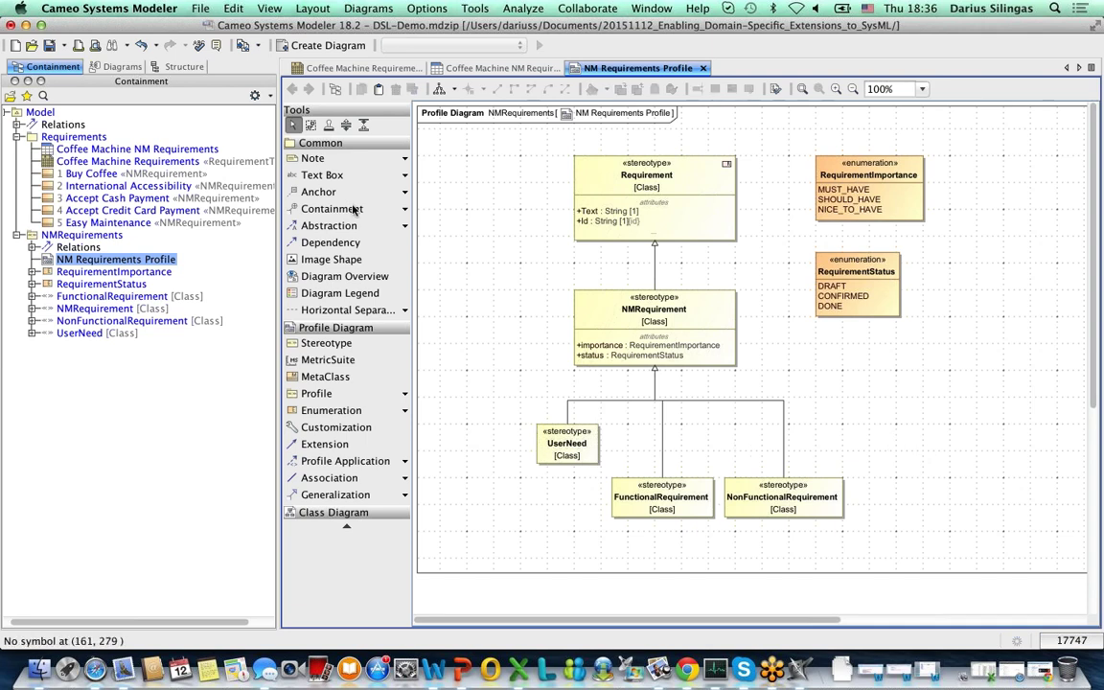
Apply the UserNeed stereotype to the Buy Coffee requirement in the model tree
{"action": "mouse_move", "coordinate": [165, 177]}
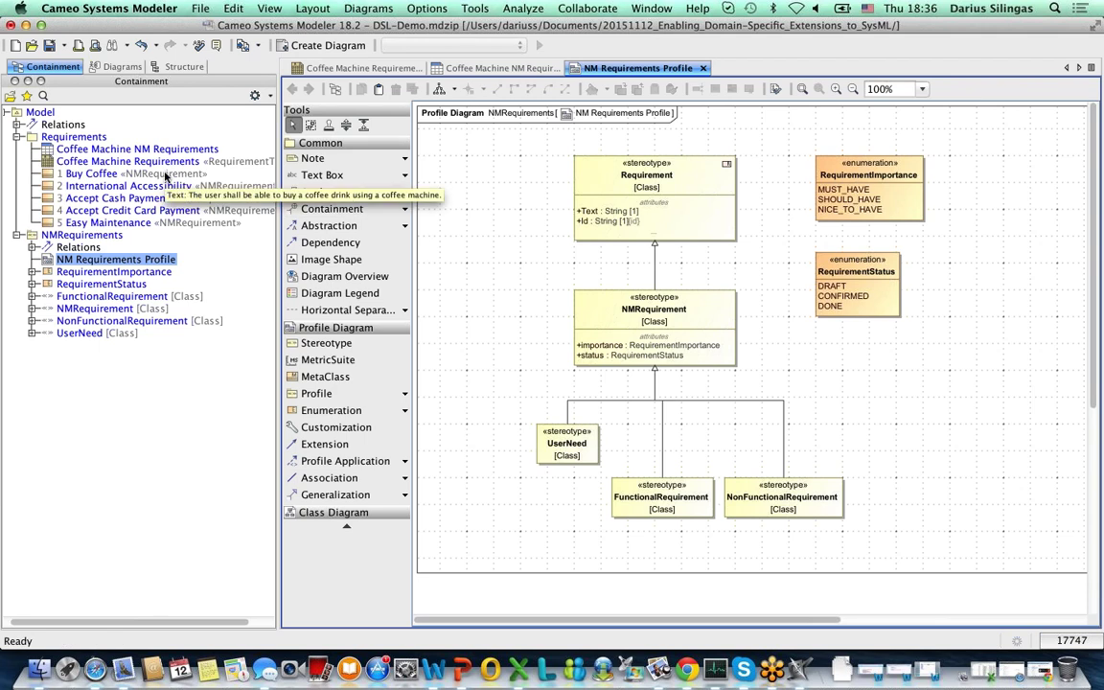
{"action": "right_click", "coordinate": [165, 176]}
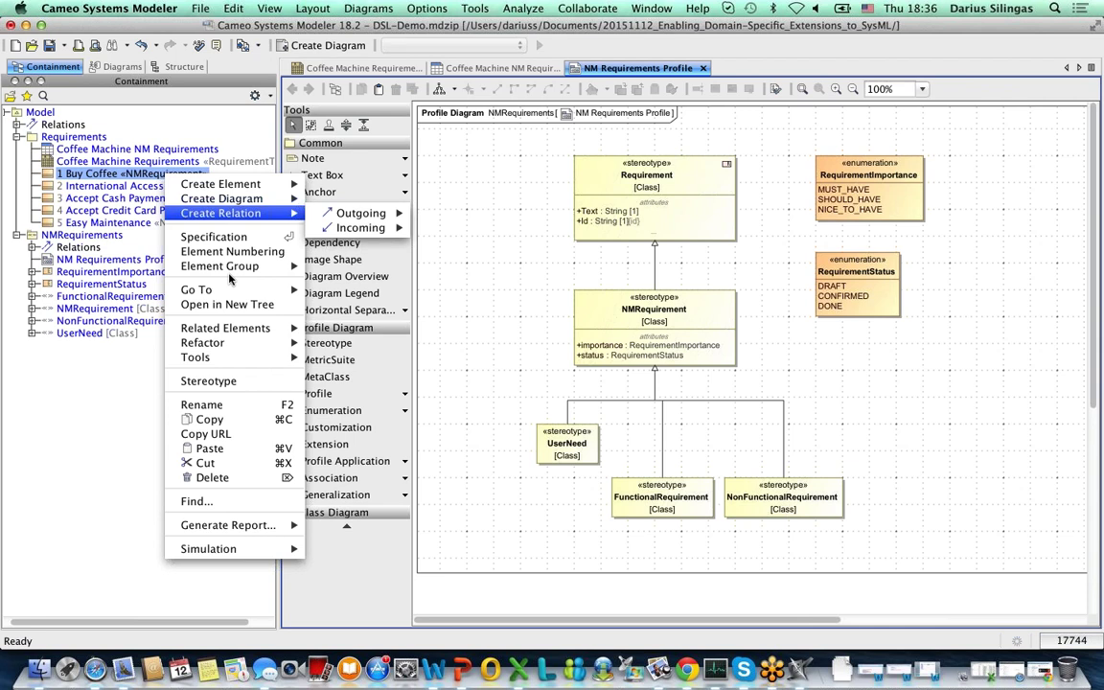
{"action": "left_click", "coordinate": [251, 383]}
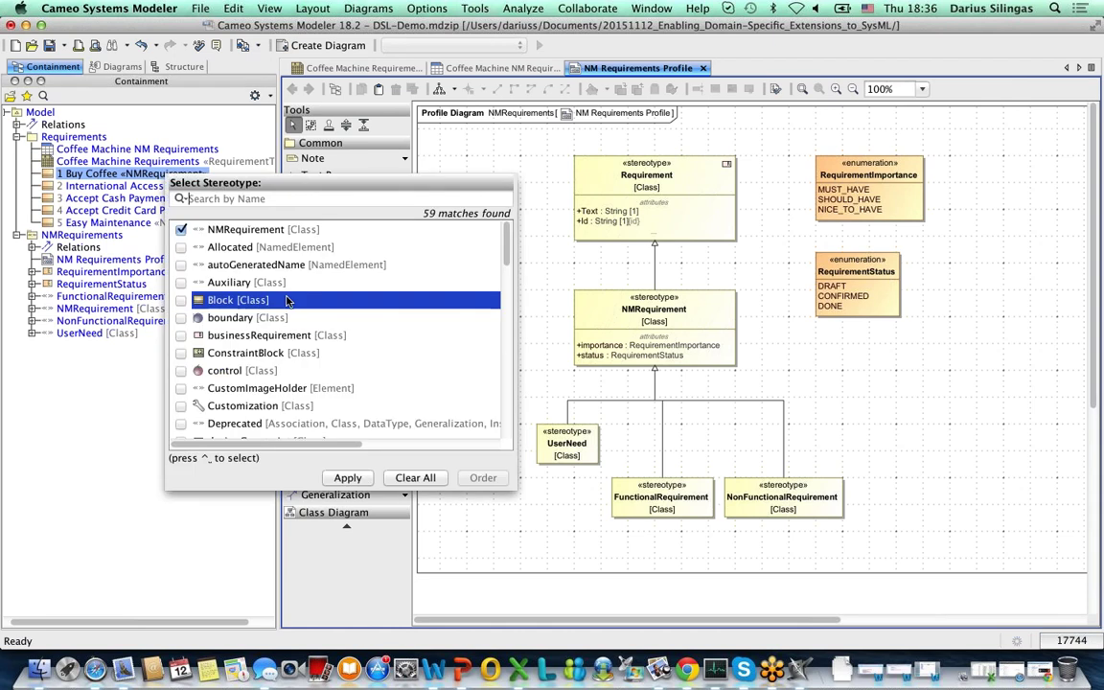
{"action": "key", "text": "Up"}
{"action": "key", "text": "Up"}
{"action": "key", "text": "Up"}
{"action": "key", "text": "Up"}
{"action": "left_click", "coordinate": [245, 303]}
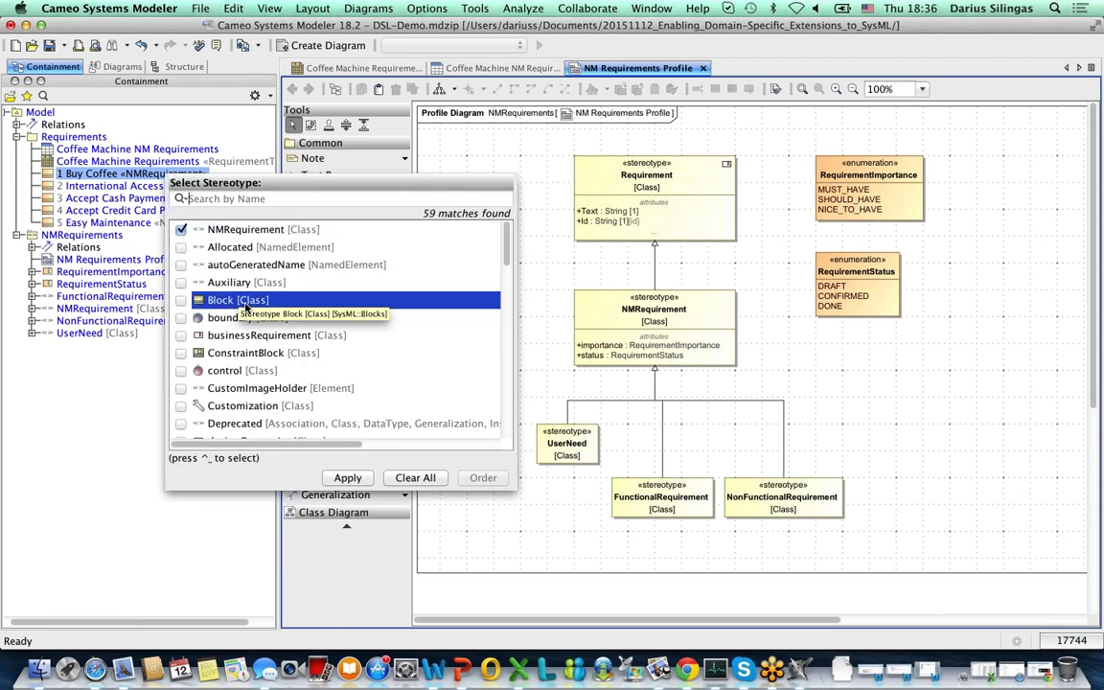
{"action": "scroll", "coordinate": [246, 307], "scroll_direction": "down", "scroll_amount": 3}
{"action": "scroll", "coordinate": [242, 326], "scroll_direction": "down", "scroll_amount": 1}
{"action": "left_click", "coordinate": [239, 334]}
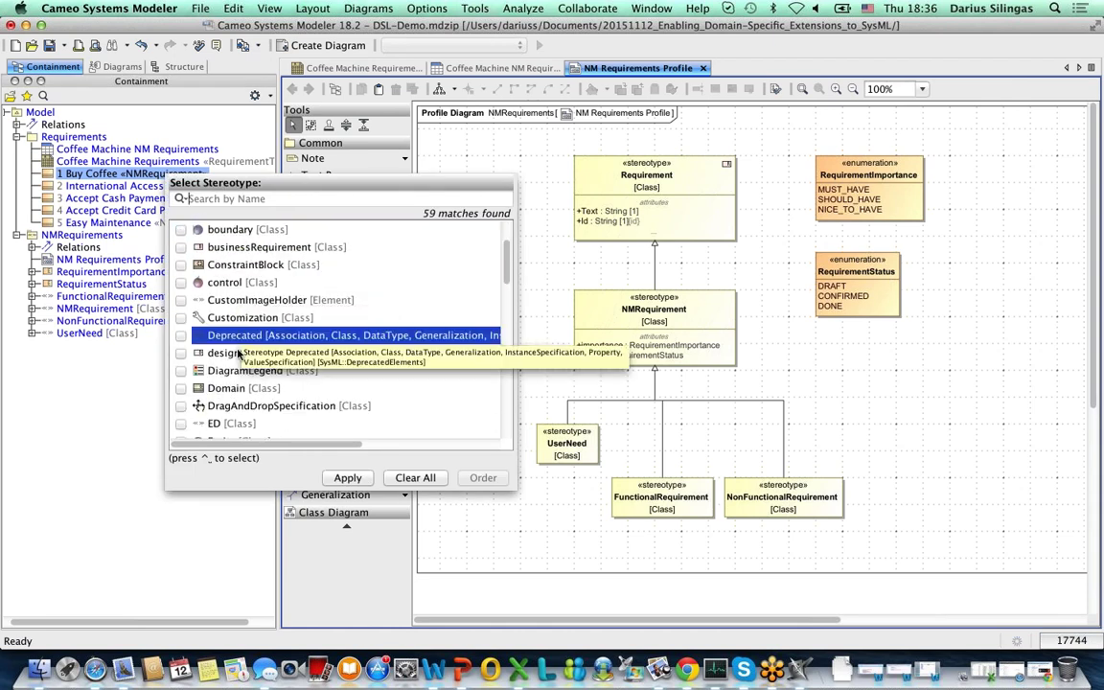
{"action": "left_click", "coordinate": [239, 352]}
{"action": "scroll", "coordinate": [239, 353], "scroll_direction": "down", "scroll_amount": 2}
{"action": "type", "text": "UserNe"}
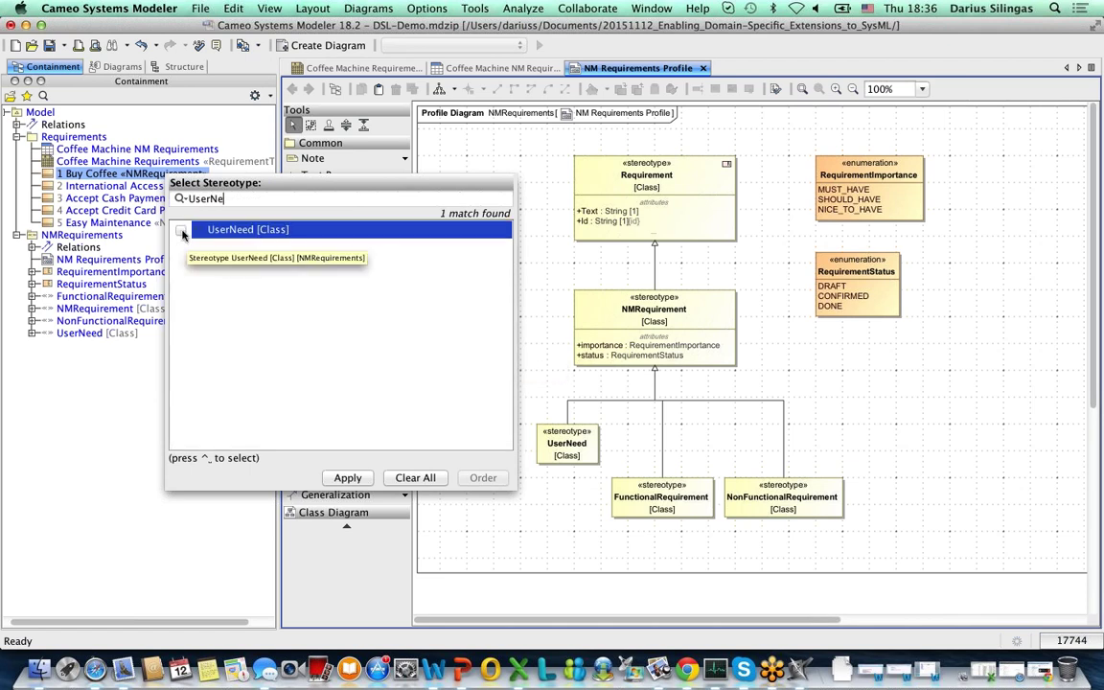
{"action": "left_click", "coordinate": [181, 230]}
{"action": "left_click", "coordinate": [347, 477]}
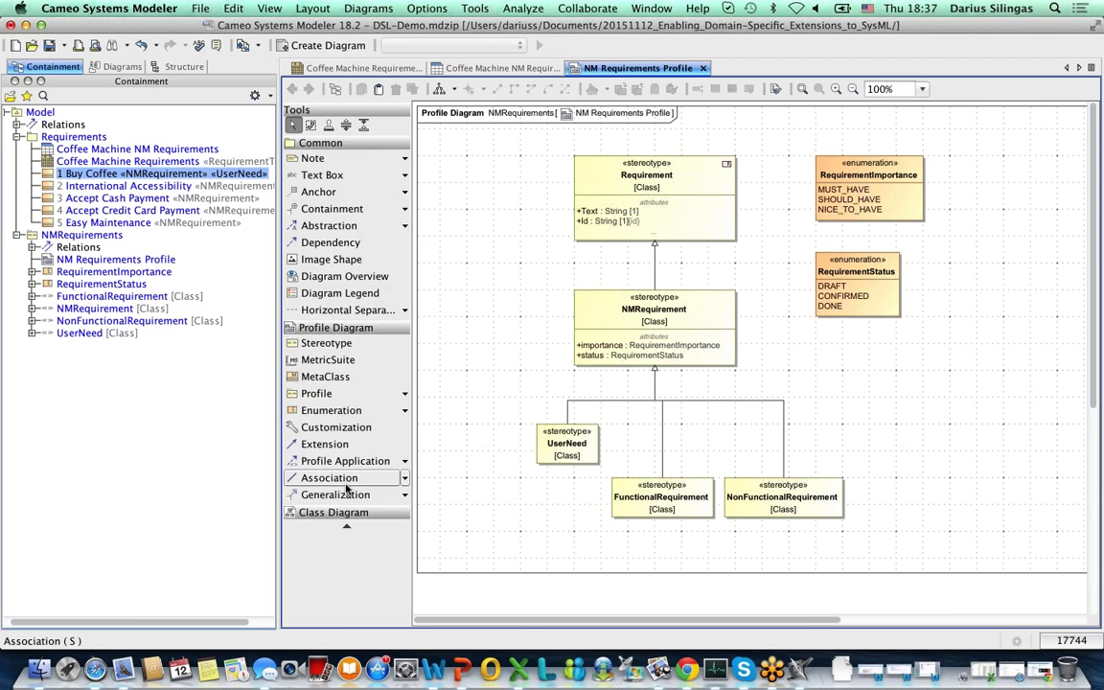
Remove the NMRequirement stereotype from the Buy Coffee requirement, keeping only UserNeed applied
{"action": "right_click", "coordinate": [182, 173]}
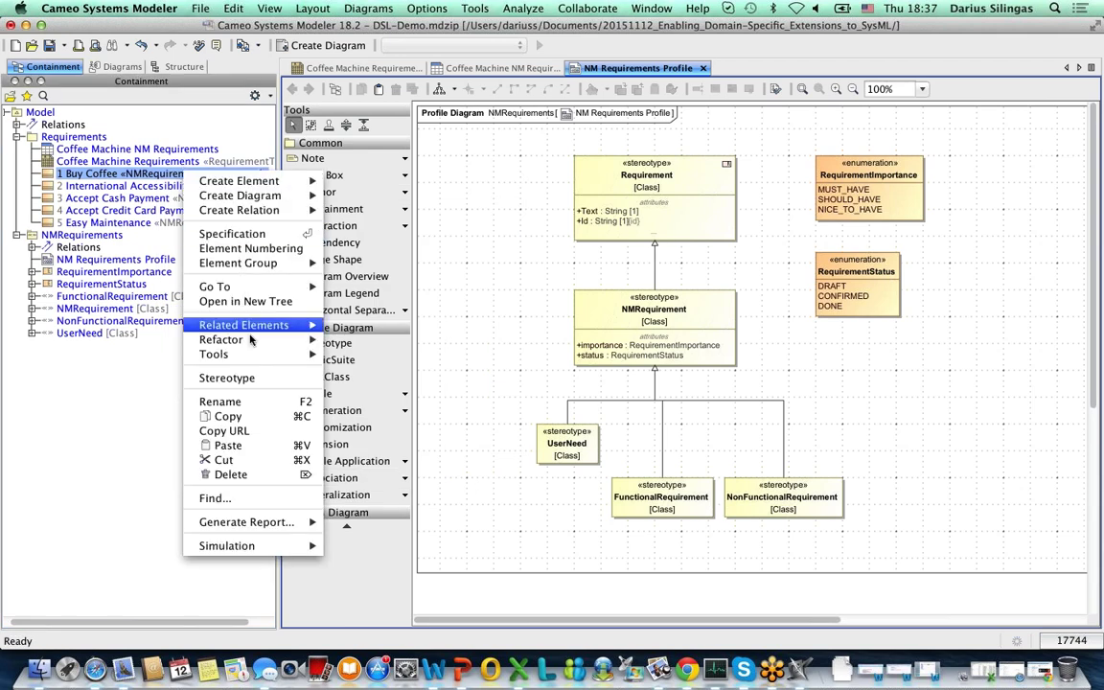
{"action": "left_click", "coordinate": [227, 379]}
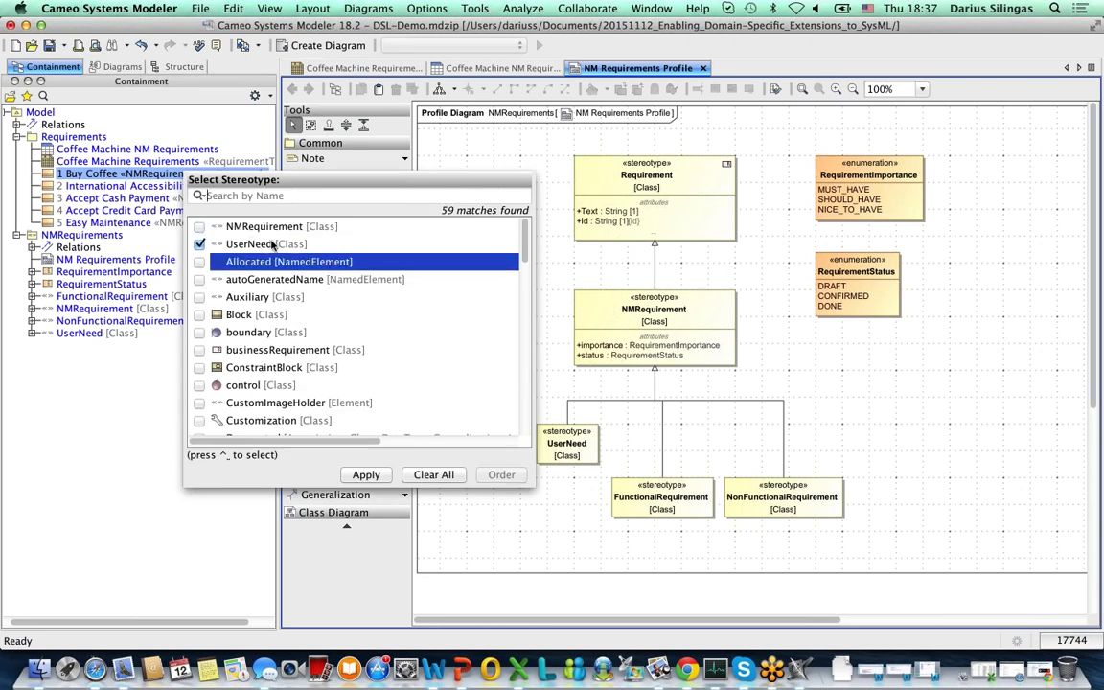
{"action": "left_click", "coordinate": [362, 477]}
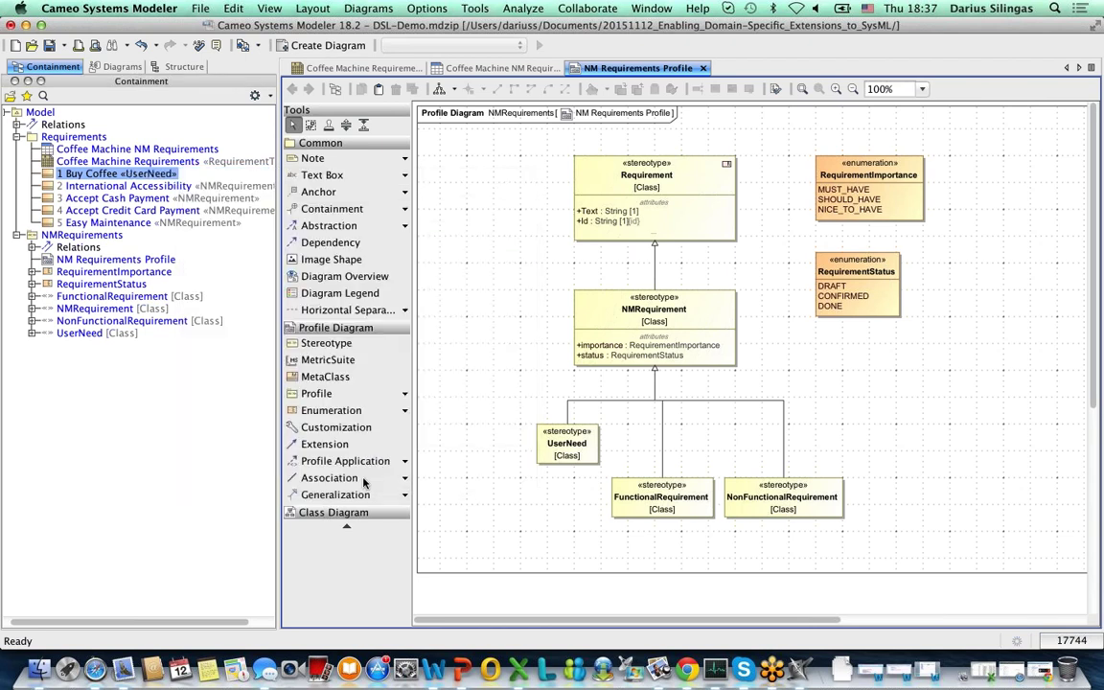
Replace the NMRequirement stereotype on the International Accessibility requirement with NonFunctionalRequirement
{"action": "left_click", "coordinate": [187, 163]}
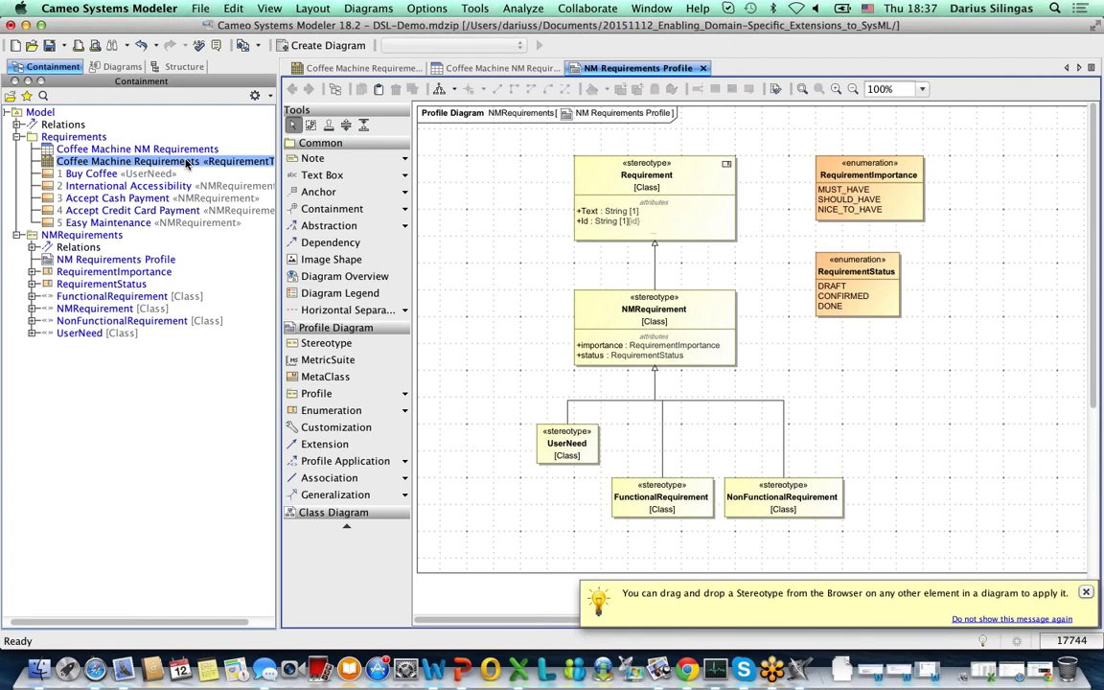
{"action": "right_click", "coordinate": [187, 163]}
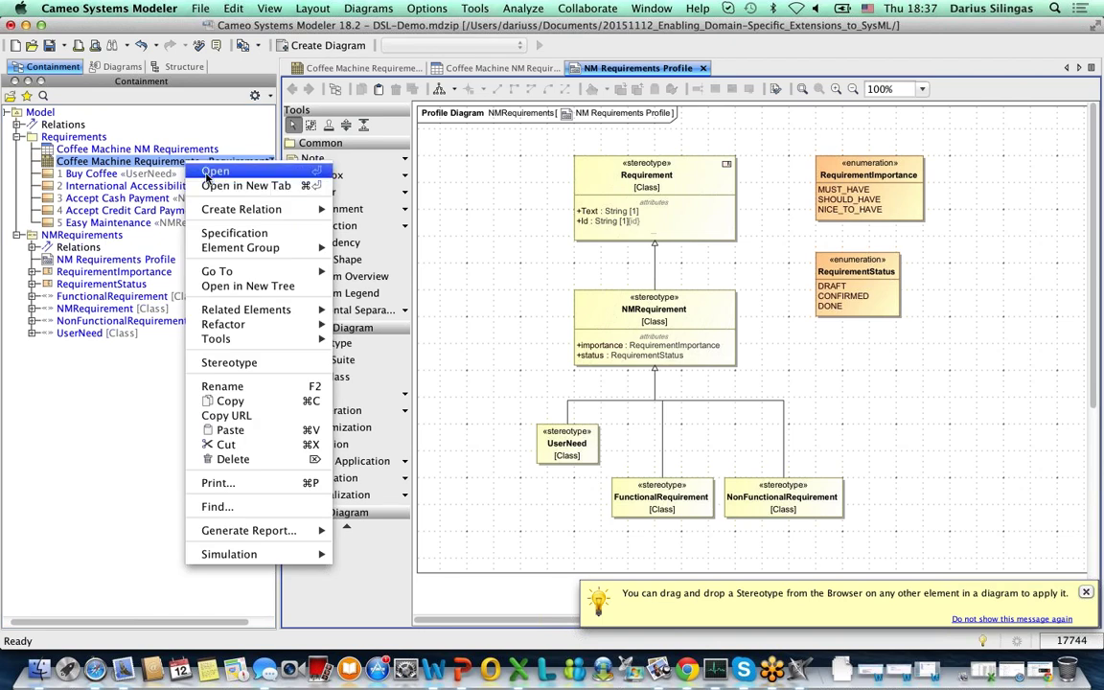
{"action": "left_click", "coordinate": [119, 188]}
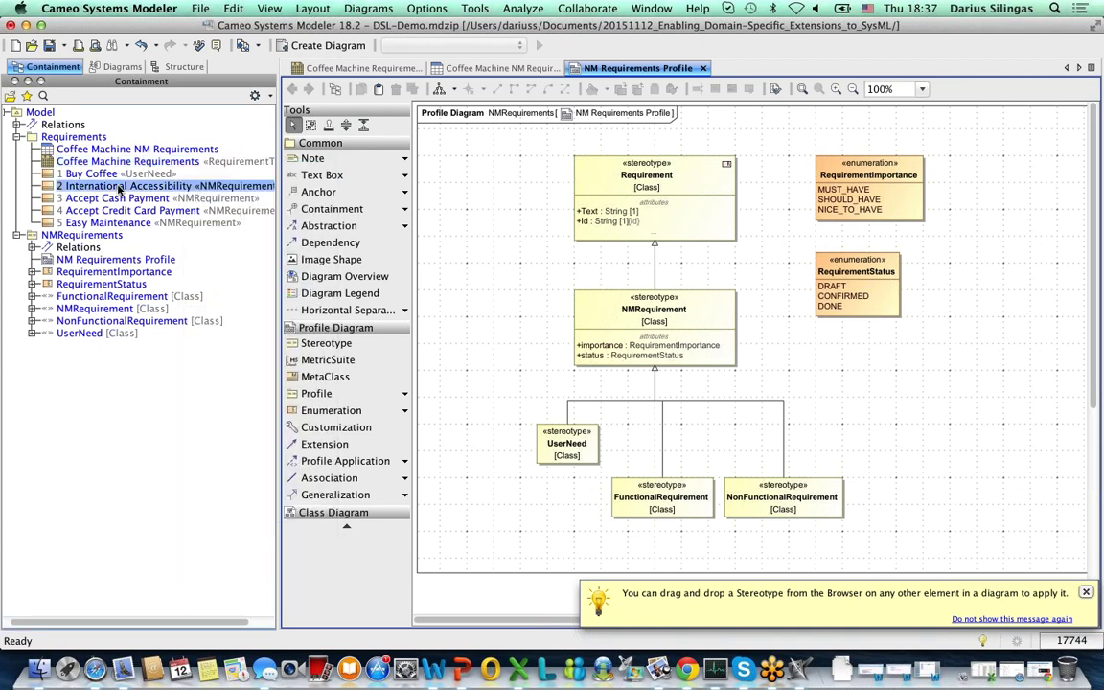
{"action": "right_click", "coordinate": [120, 189]}
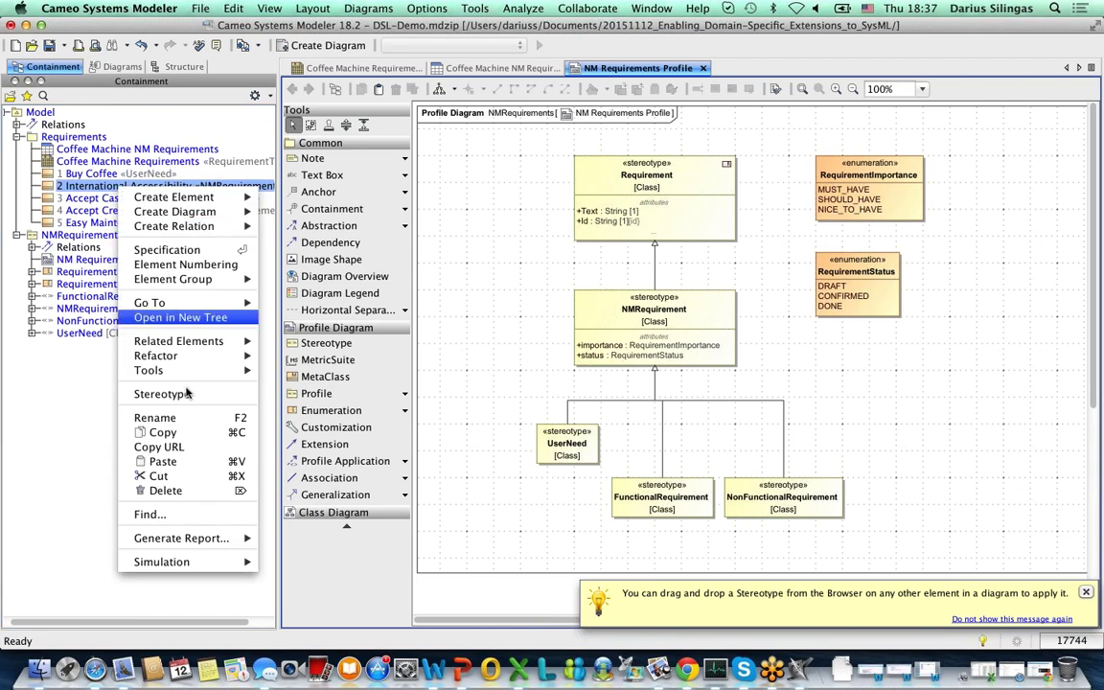
{"action": "left_click", "coordinate": [114, 189]}
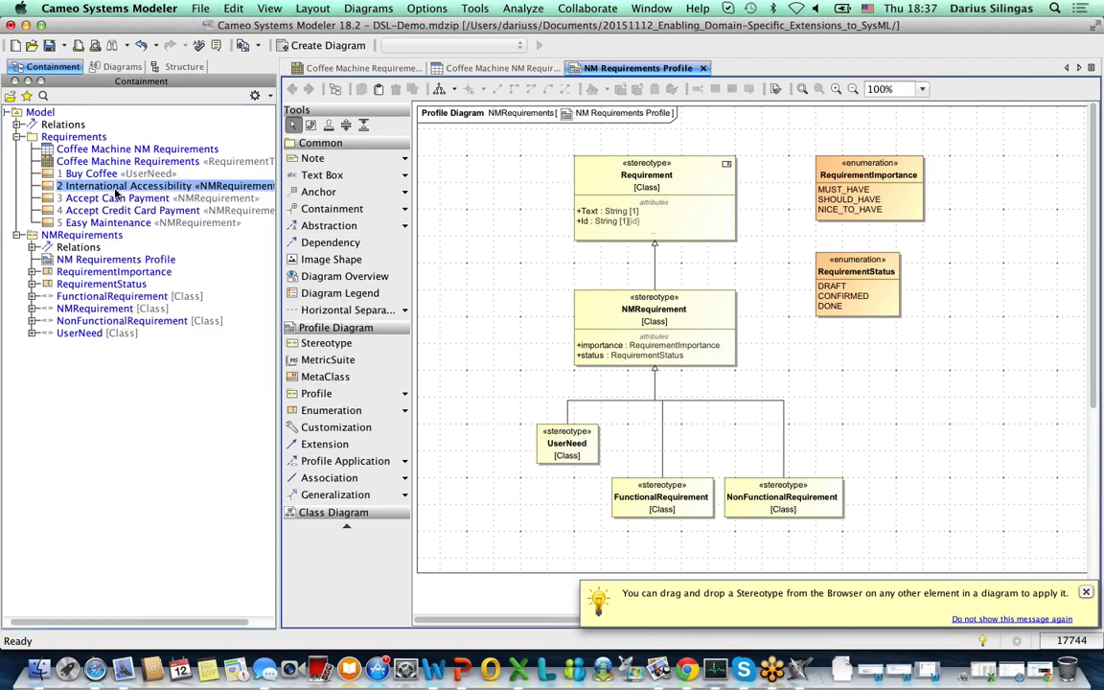
{"action": "right_click", "coordinate": [116, 190]}
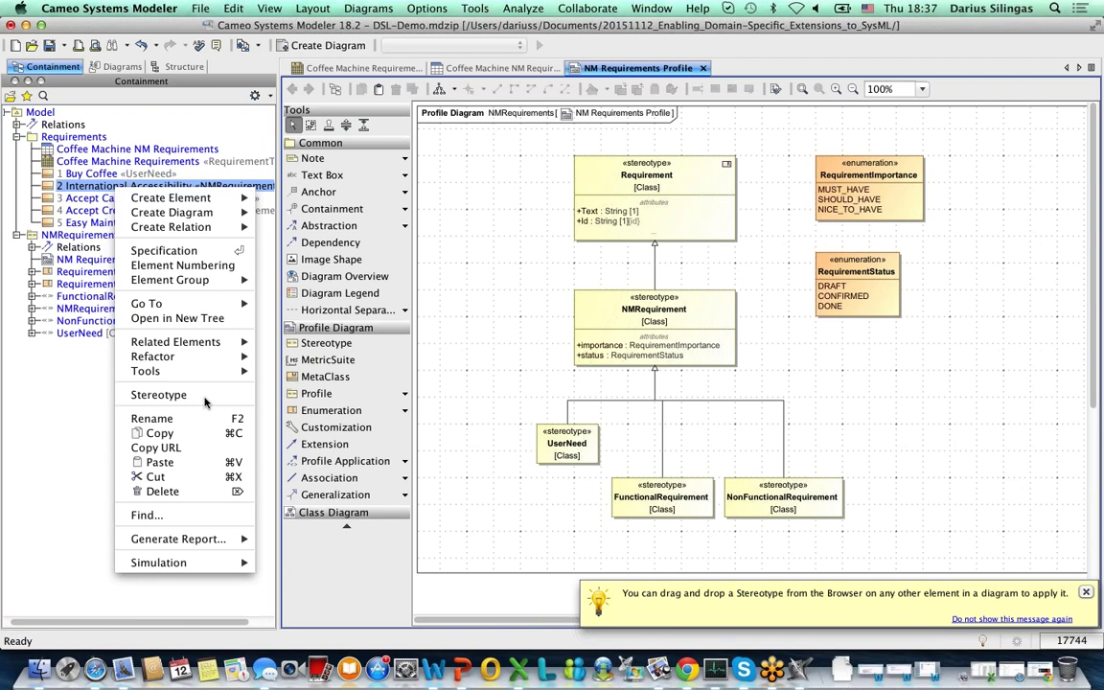
{"action": "left_click", "coordinate": [144, 394]}
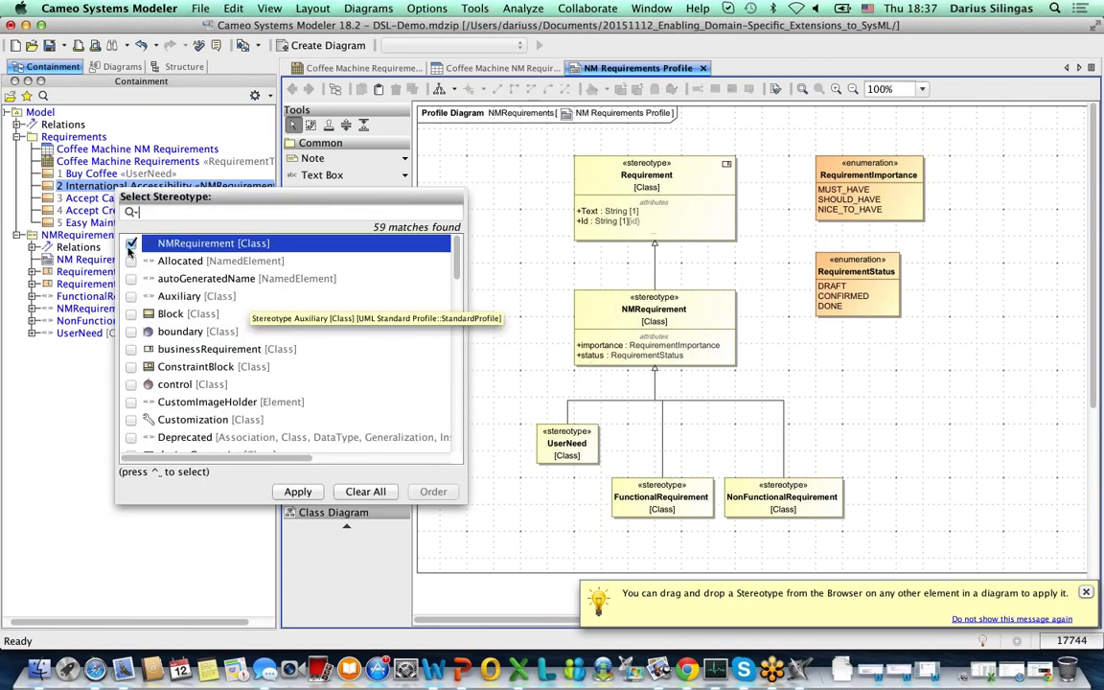
{"action": "left_click", "coordinate": [131, 245]}
{"action": "type", "text": "N"}
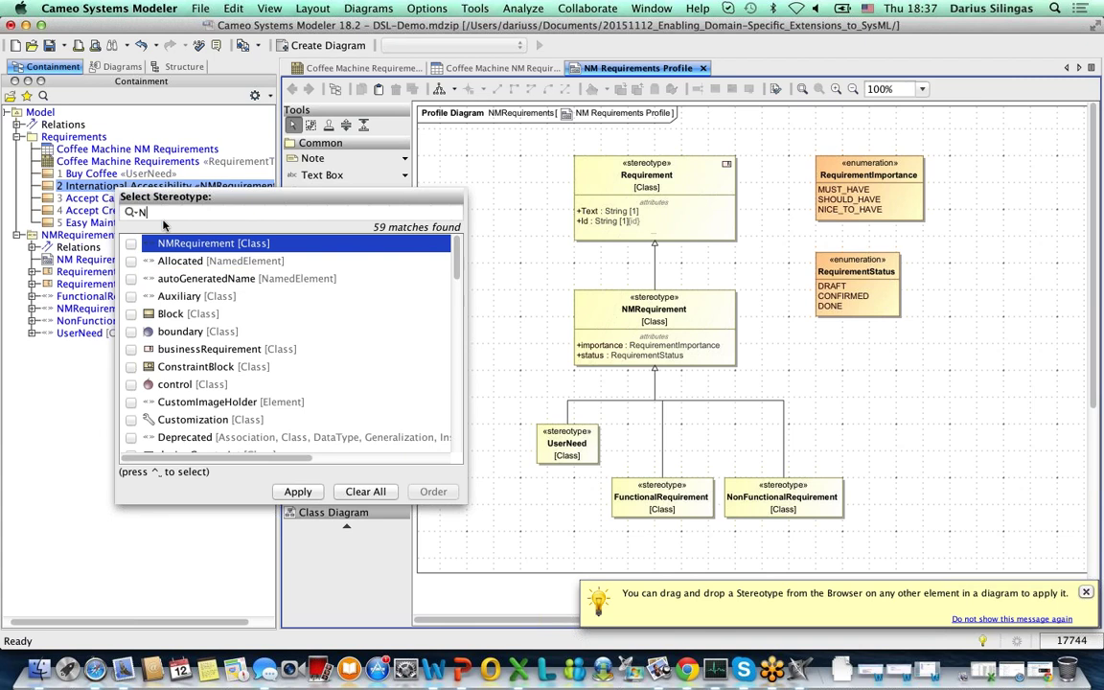
{"action": "type", "text": "on"}
{"action": "key", "text": "ctrl+space"}
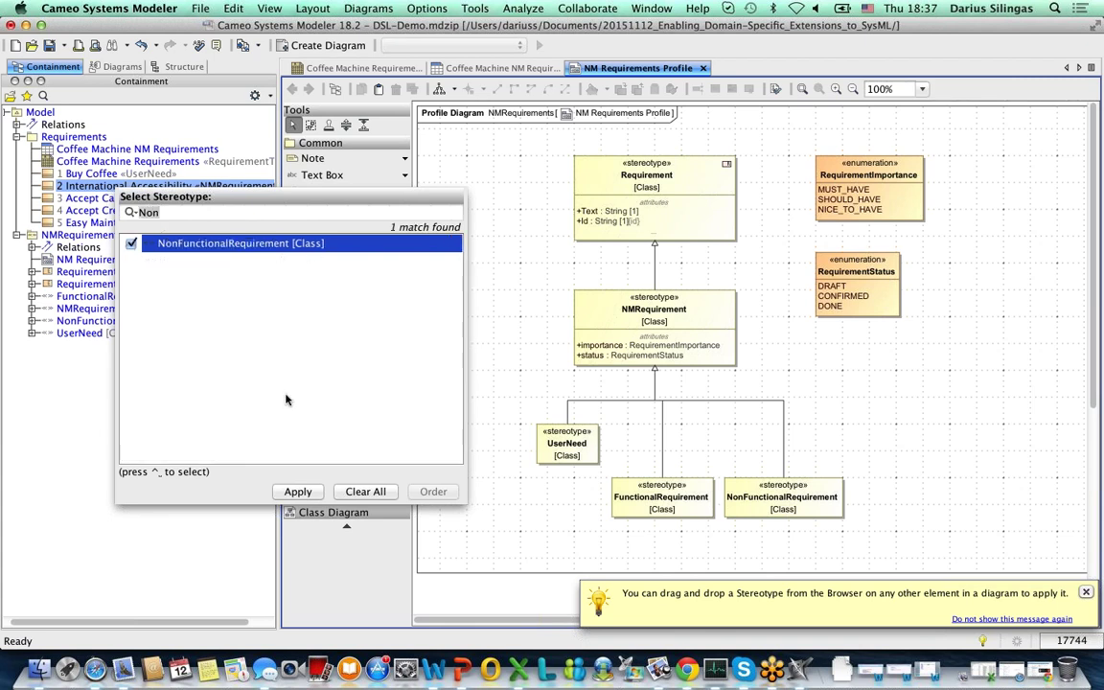
{"action": "left_click", "coordinate": [300, 491]}
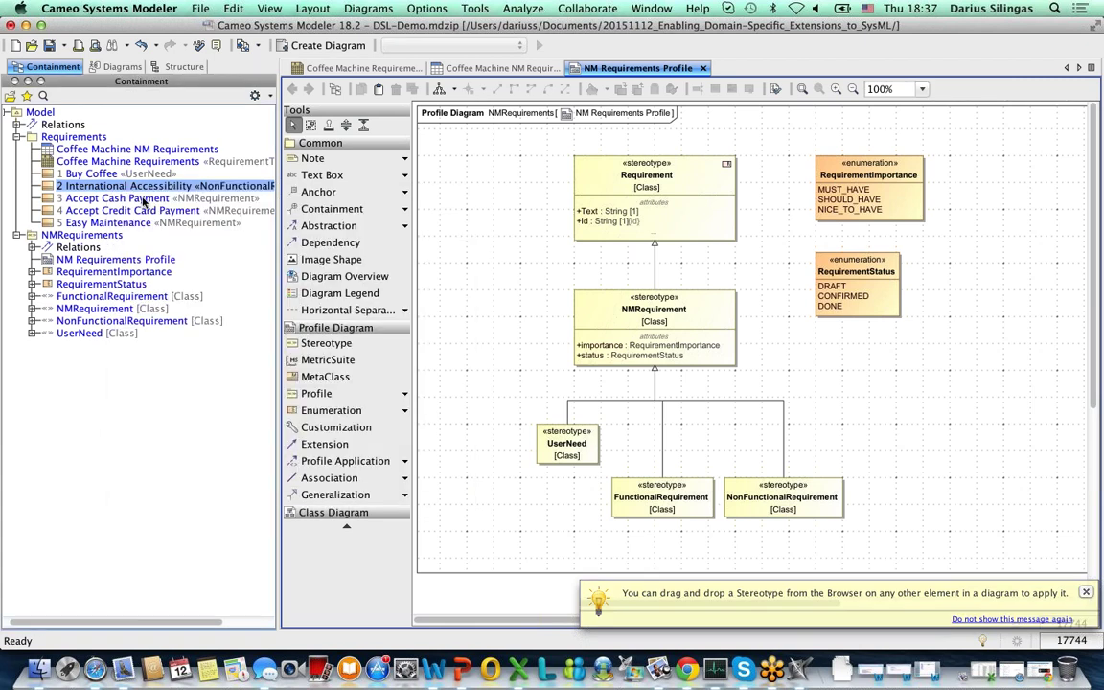
Replace the NMRequirement stereotype with FunctionalRequirement on both the Accept Cash Payment and Accept Credit Card Payment requirements
{"action": "left_click", "coordinate": [134, 198]}
{"action": "left_click", "coordinate": [146, 212], "text": "shift"}
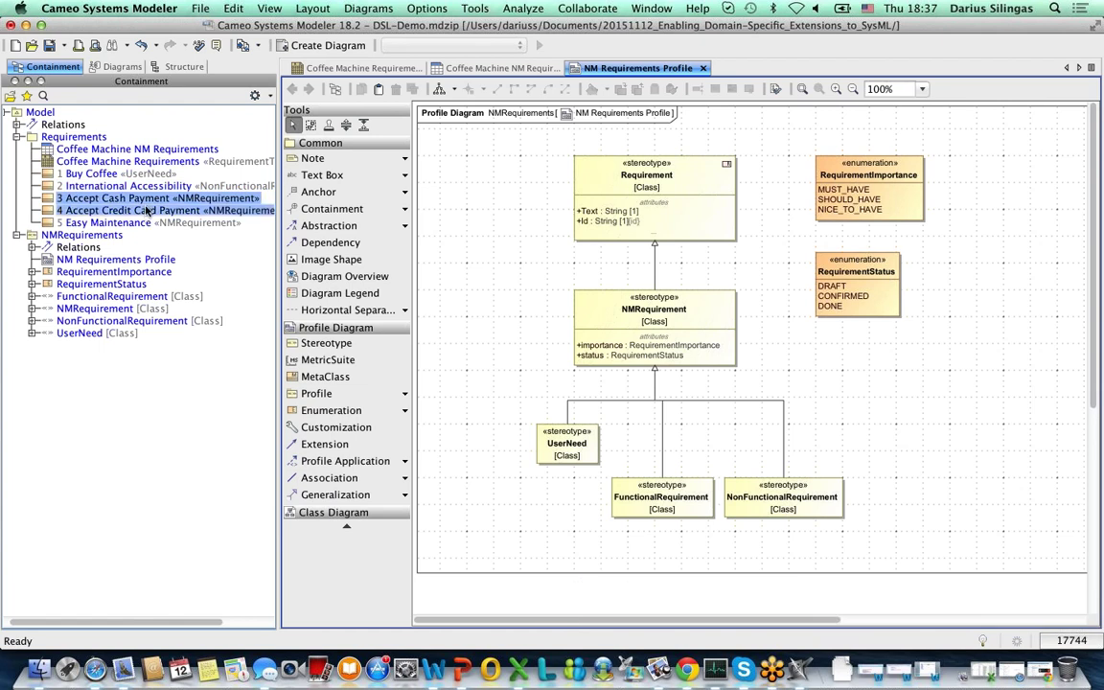
{"action": "right_click", "coordinate": [149, 212]}
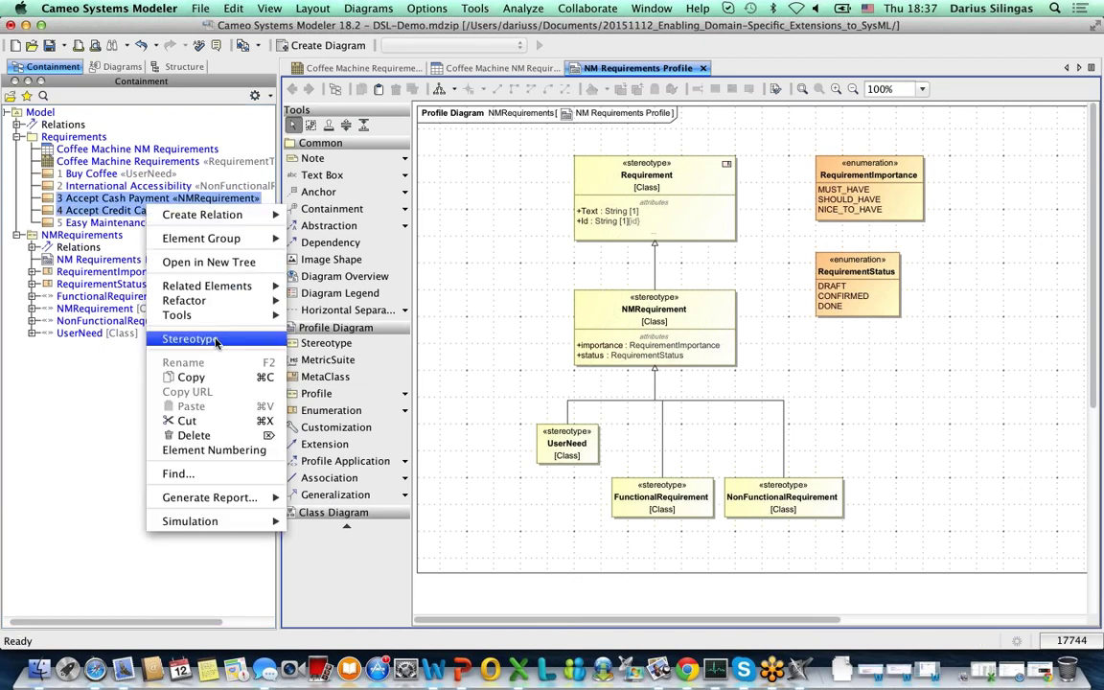
{"action": "left_click", "coordinate": [206, 406]}
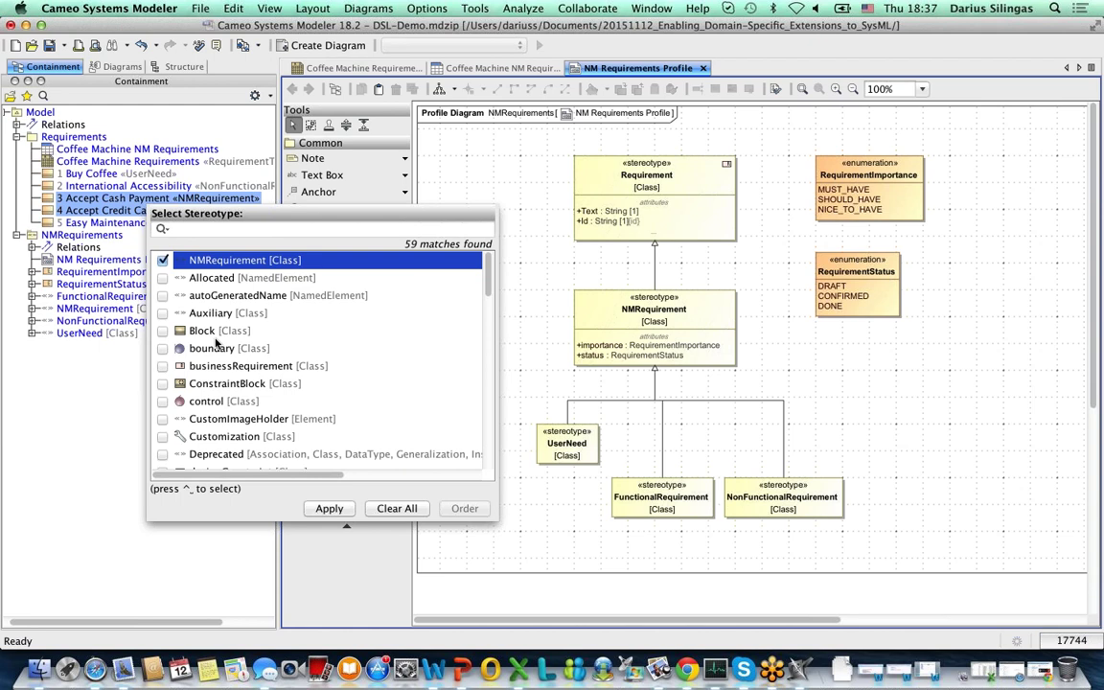
{"action": "type", "text": "F"}
{"action": "key", "text": "BackSpace"}
{"action": "type", "text": "Func"}
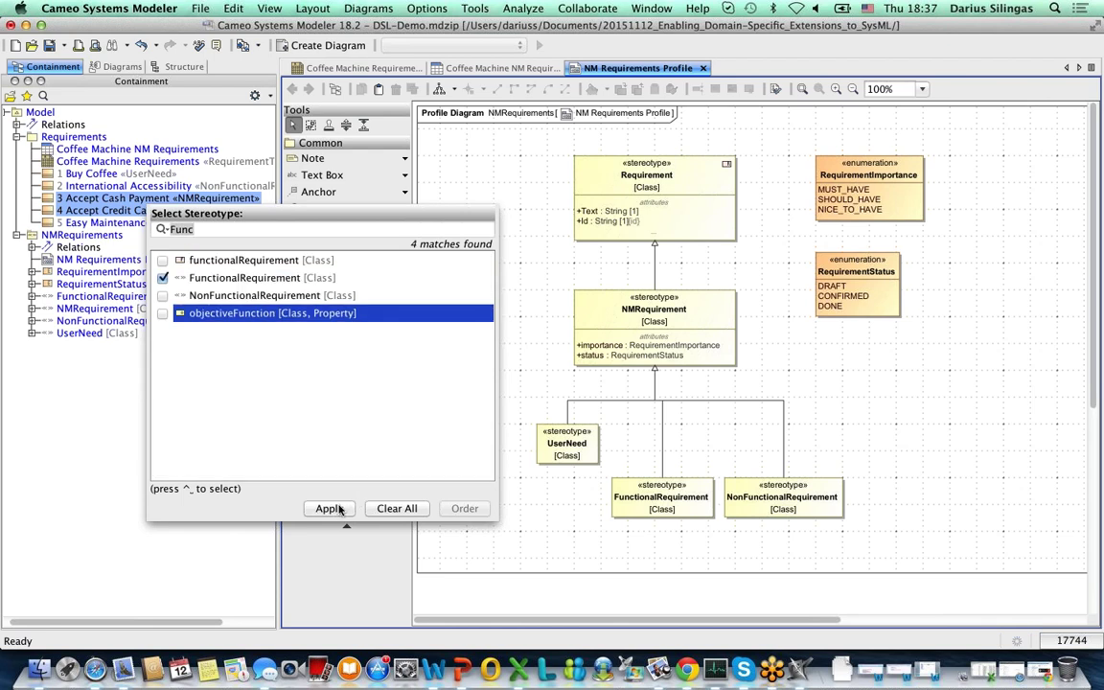
{"action": "left_click", "coordinate": [329, 508]}
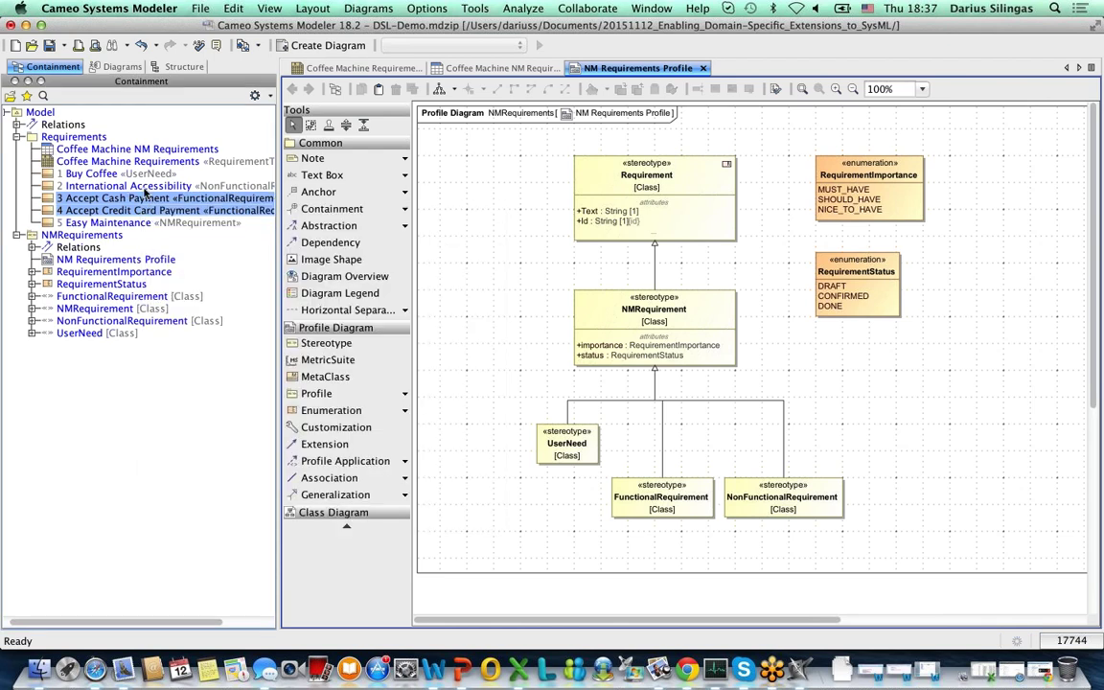
Replace the NMRequirement stereotype on the Easy Maintenance requirement with UserNeed
{"action": "right_click", "coordinate": [134, 223]}
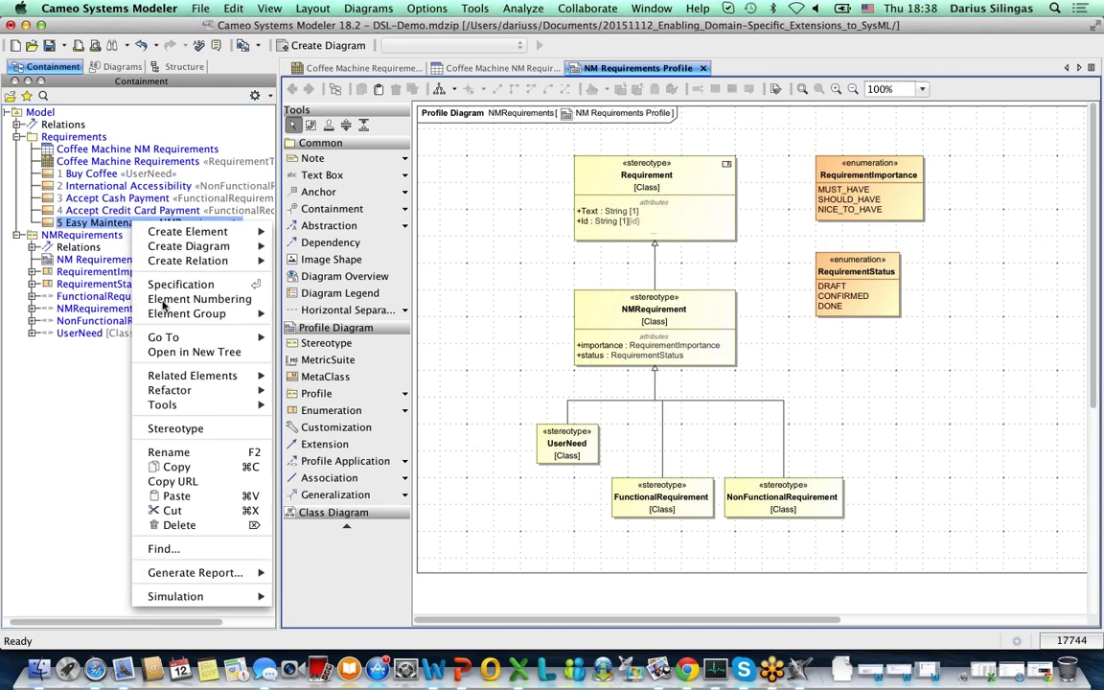
{"action": "left_click", "coordinate": [187, 428]}
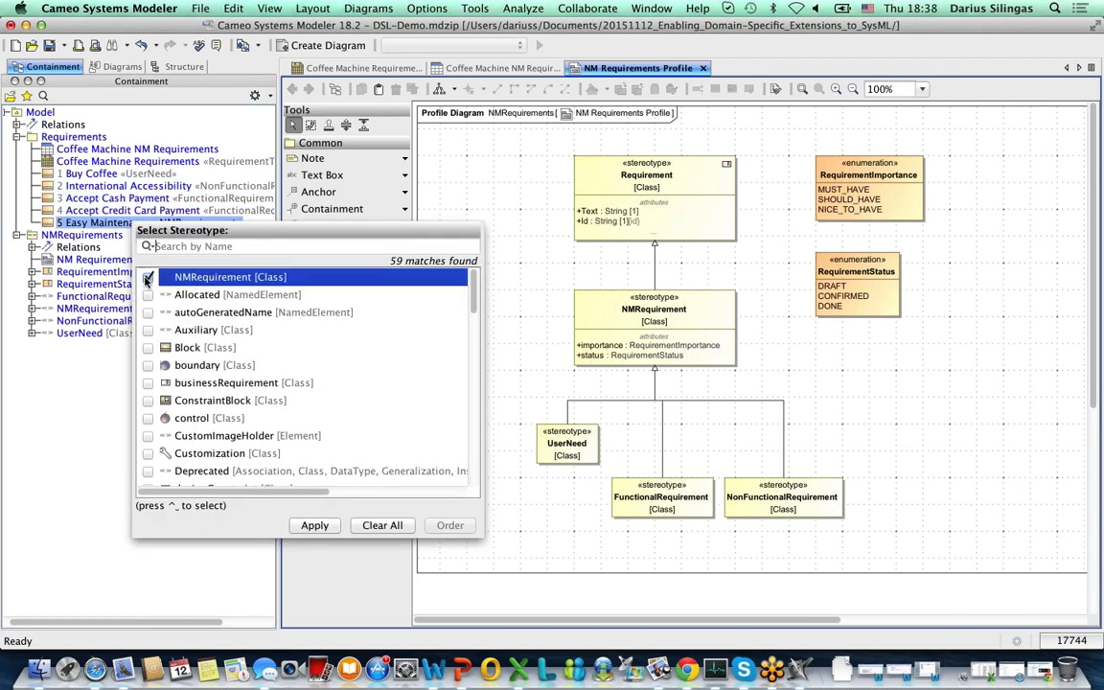
{"action": "type", "text": "User"}
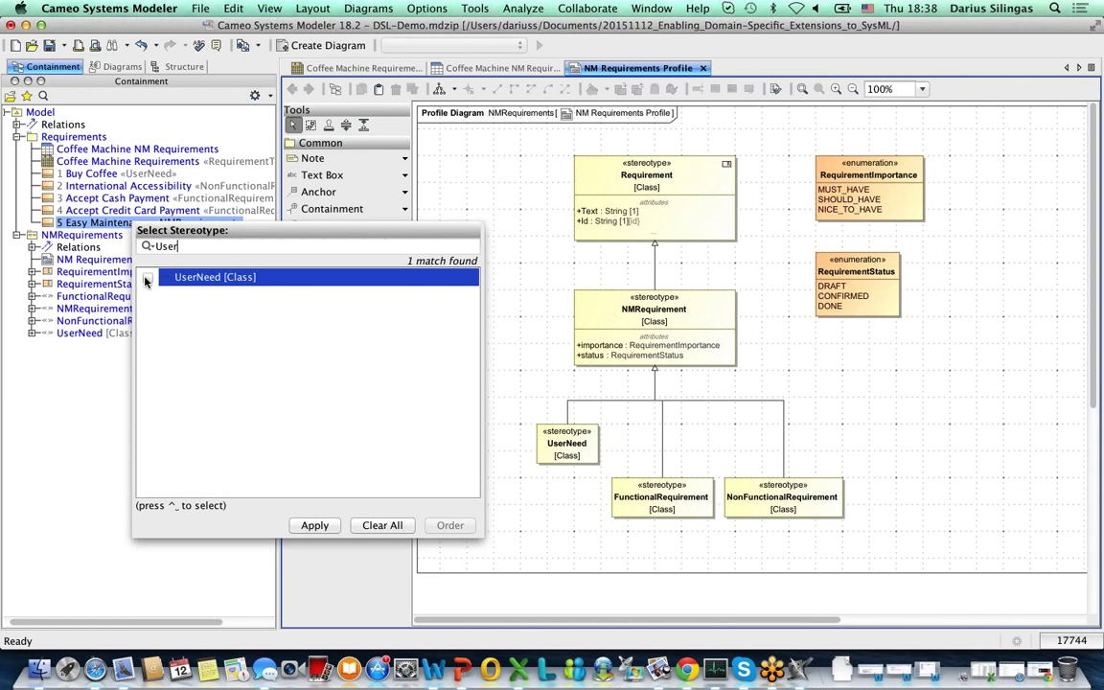
{"action": "left_click", "coordinate": [148, 279]}
{"action": "left_click", "coordinate": [314, 525]}
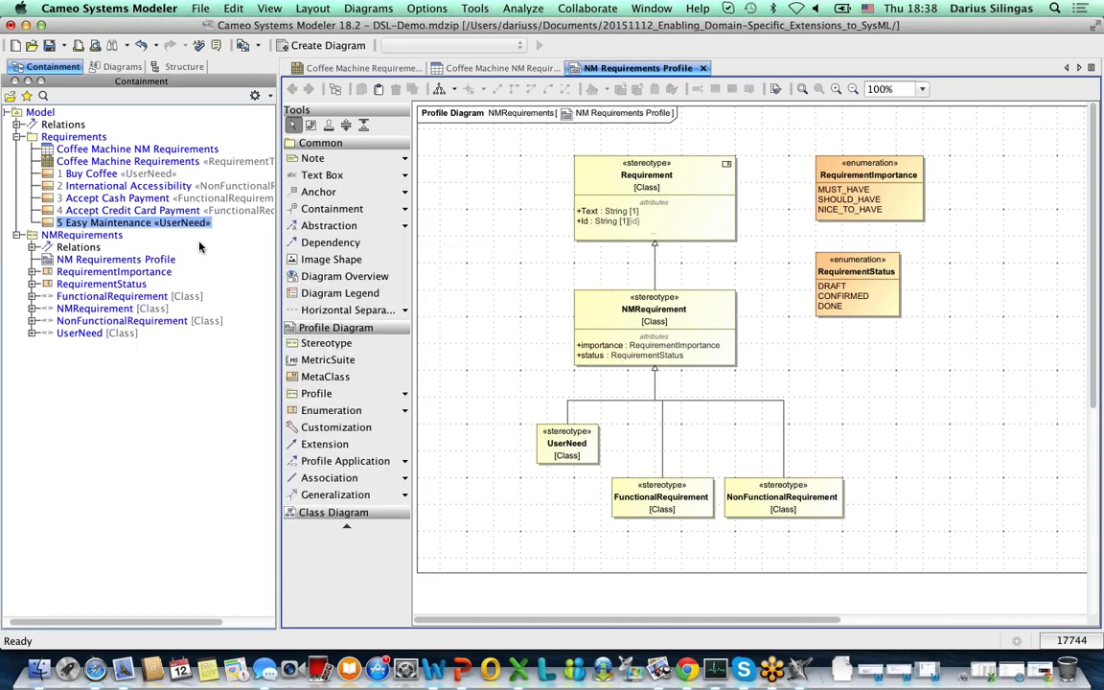
In the Coffee Machine NM Requirements table, set the NMRequirement element type criterion to include subtypes
{"action": "left_click", "coordinate": [175, 182]}
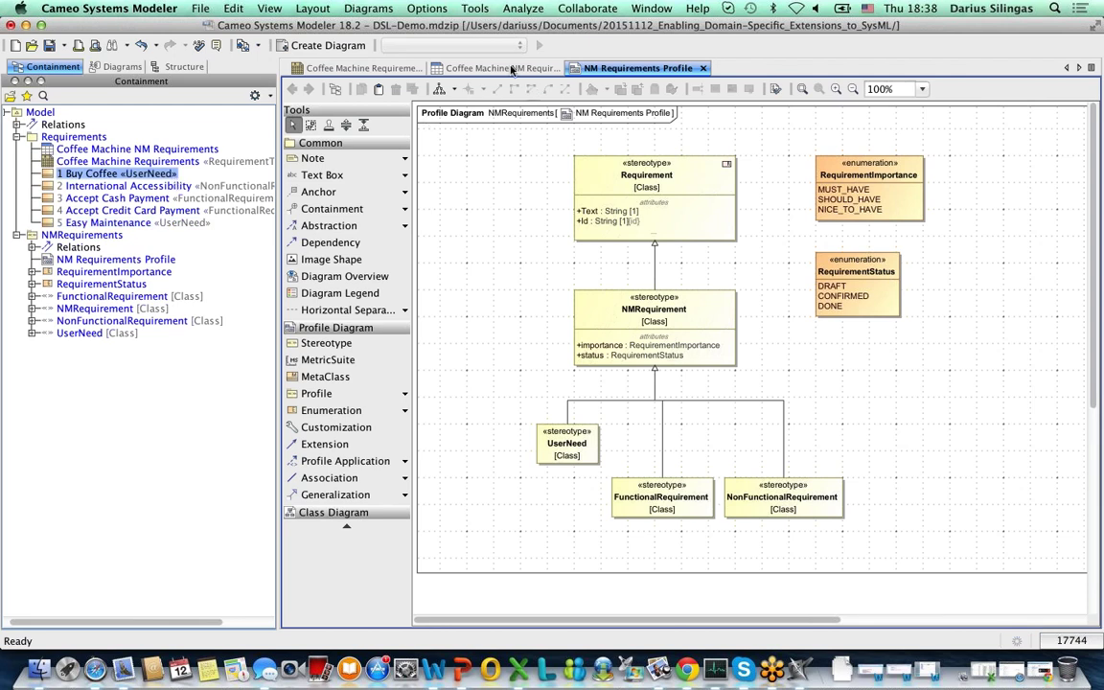
{"action": "left_click", "coordinate": [513, 68]}
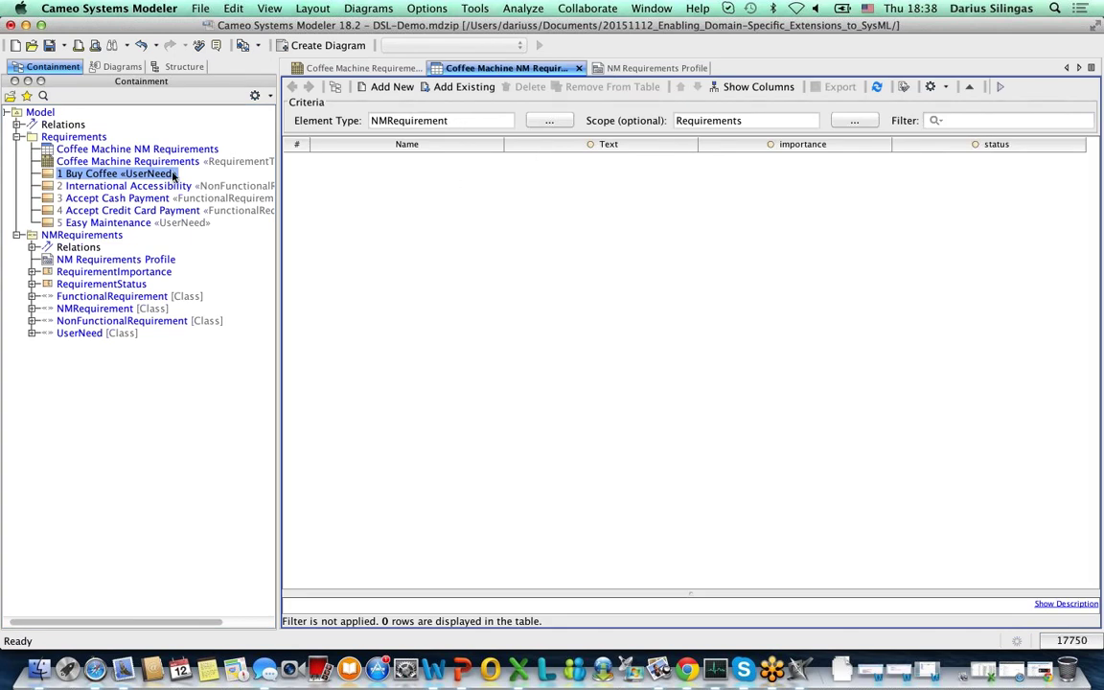
{"action": "left_click_drag", "start_coordinate": [152, 173], "coordinate": [422, 123]}
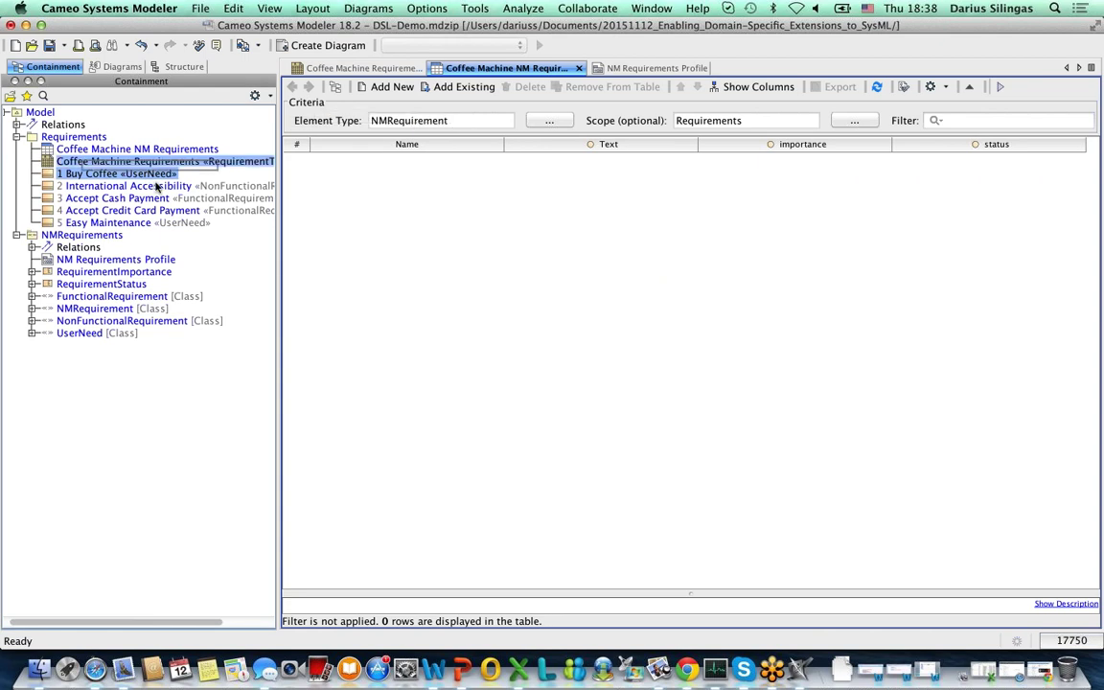
{"action": "left_click", "coordinate": [547, 121]}
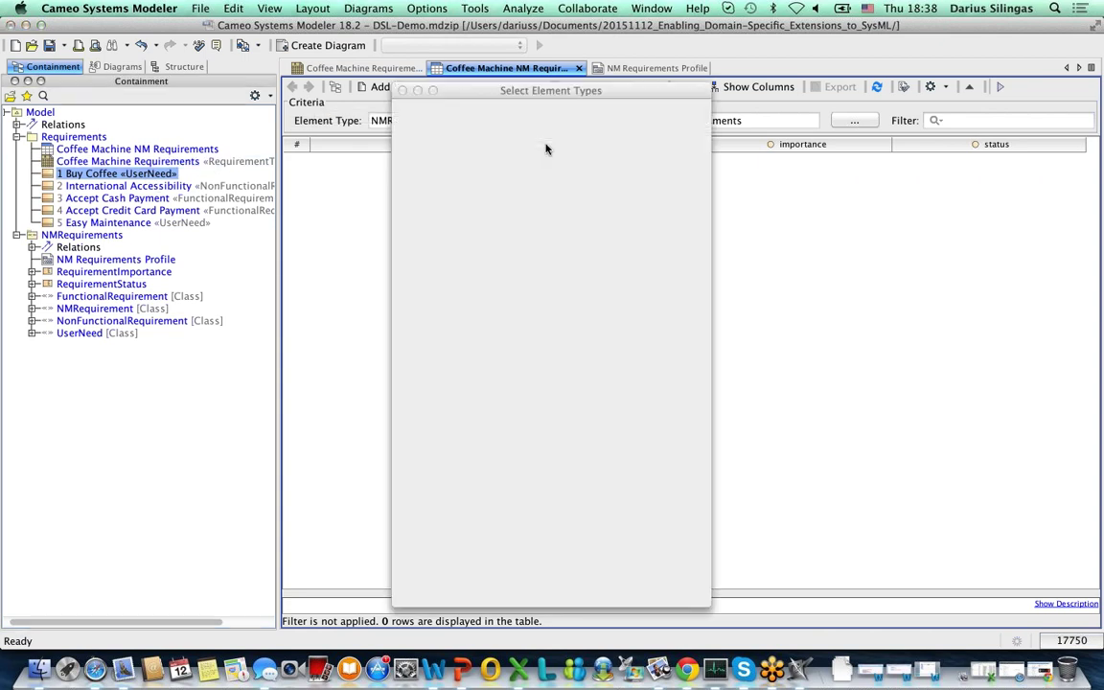
{"action": "left_click", "coordinate": [407, 569]}
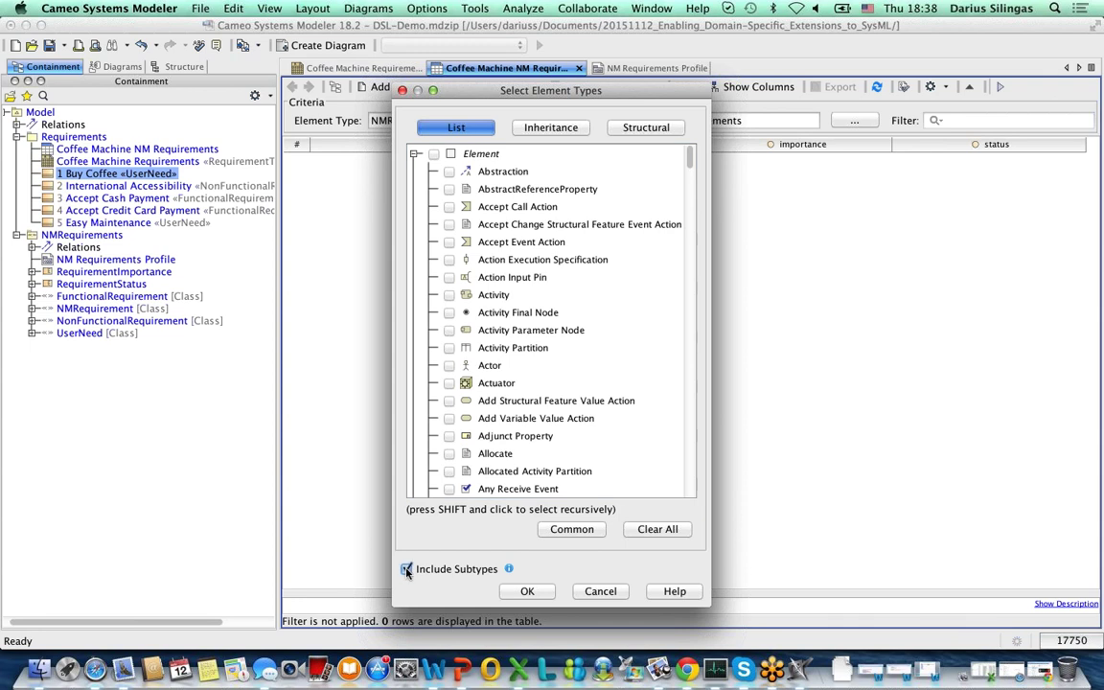
{"action": "left_click", "coordinate": [527, 592]}
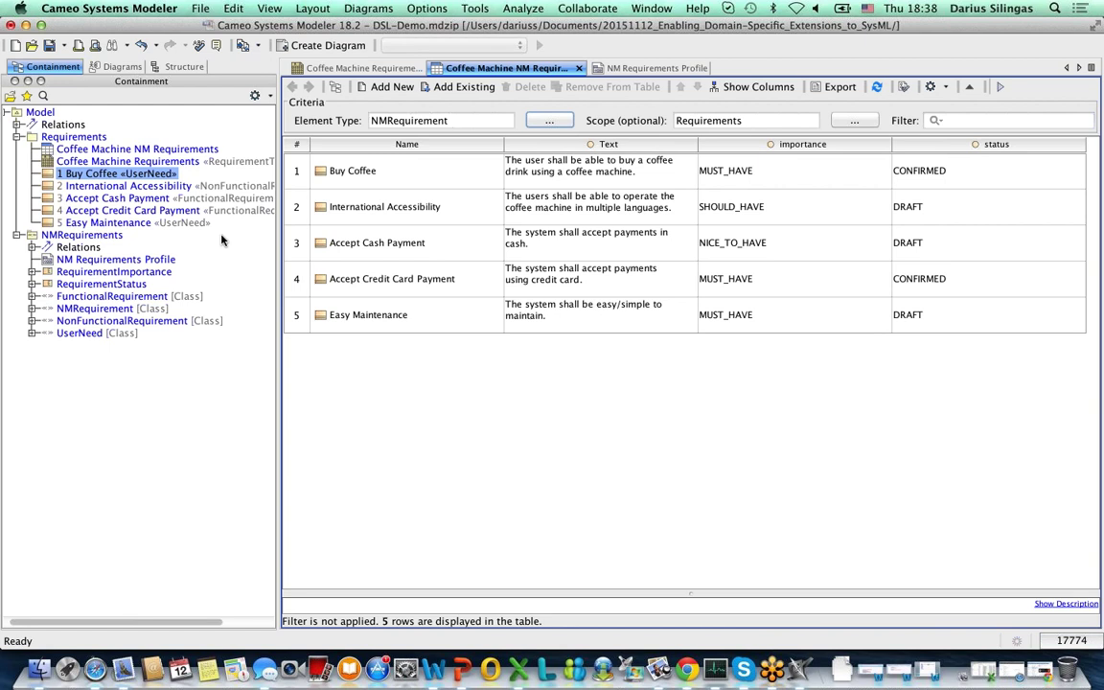
Inspect the Buy Coffee requirement's specification and its tags for the properties inherited from NMRequirement and Requirement
{"action": "double_click", "coordinate": [134, 176]}
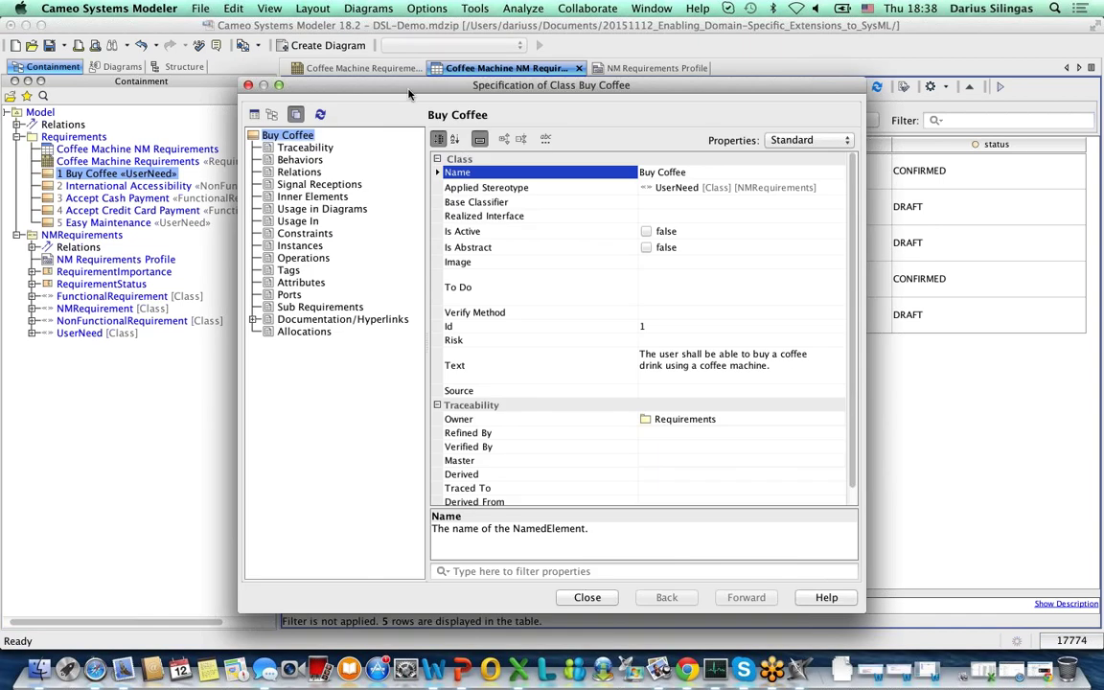
{"action": "left_click_drag", "start_coordinate": [406, 92], "coordinate": [409, 59]}
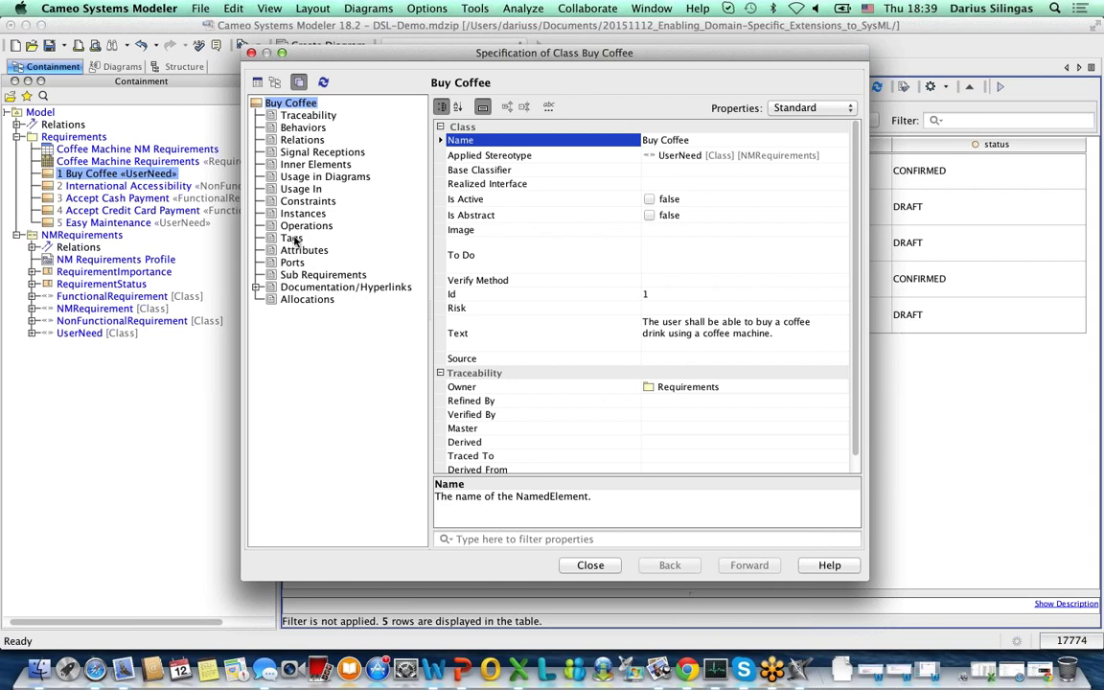
{"action": "left_click", "coordinate": [292, 237]}
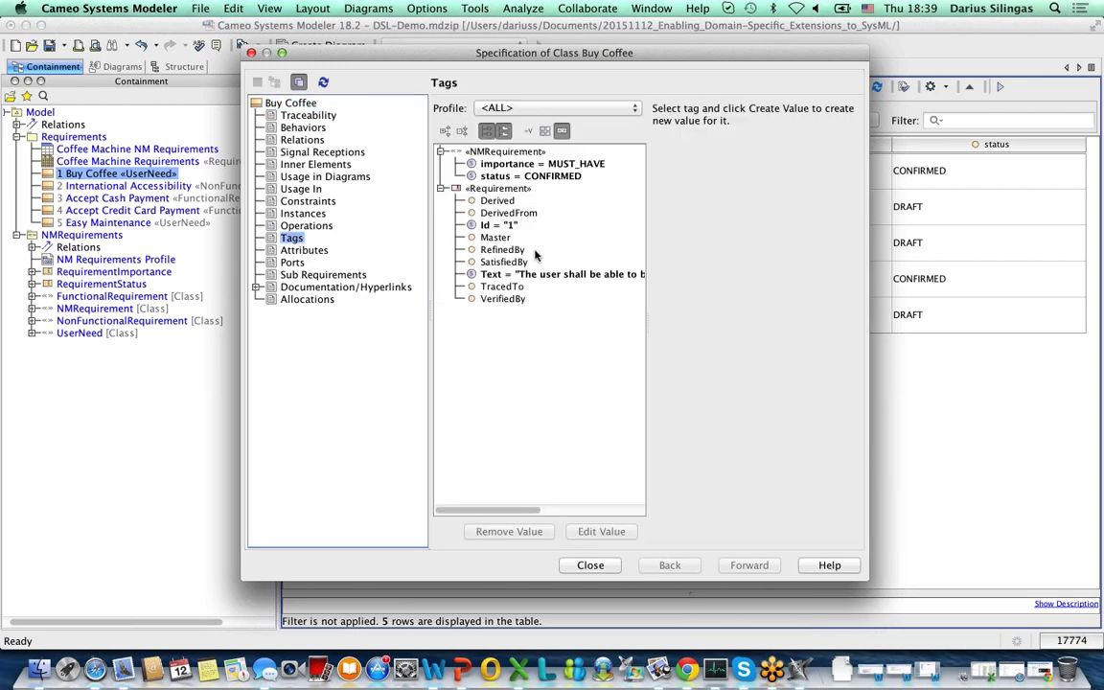
{"action": "left_click", "coordinate": [292, 103]}
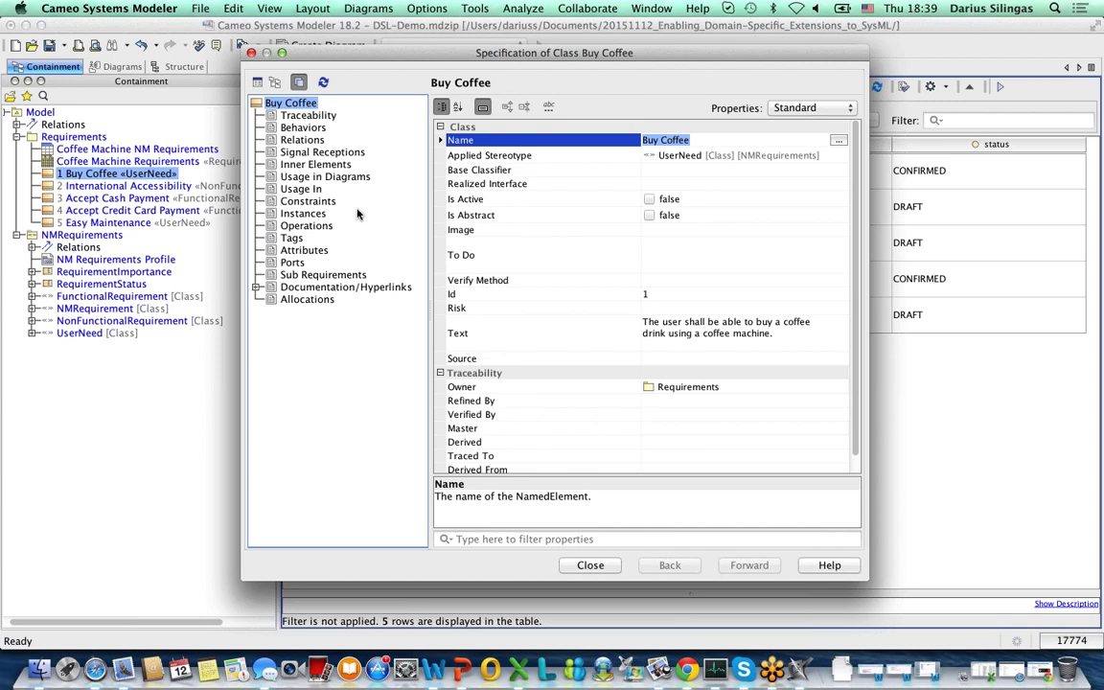
{"action": "left_click", "coordinate": [590, 566]}
Save the project and create a package named Customization inside the NMRequirements profile
{"action": "key", "text": "super+s"}
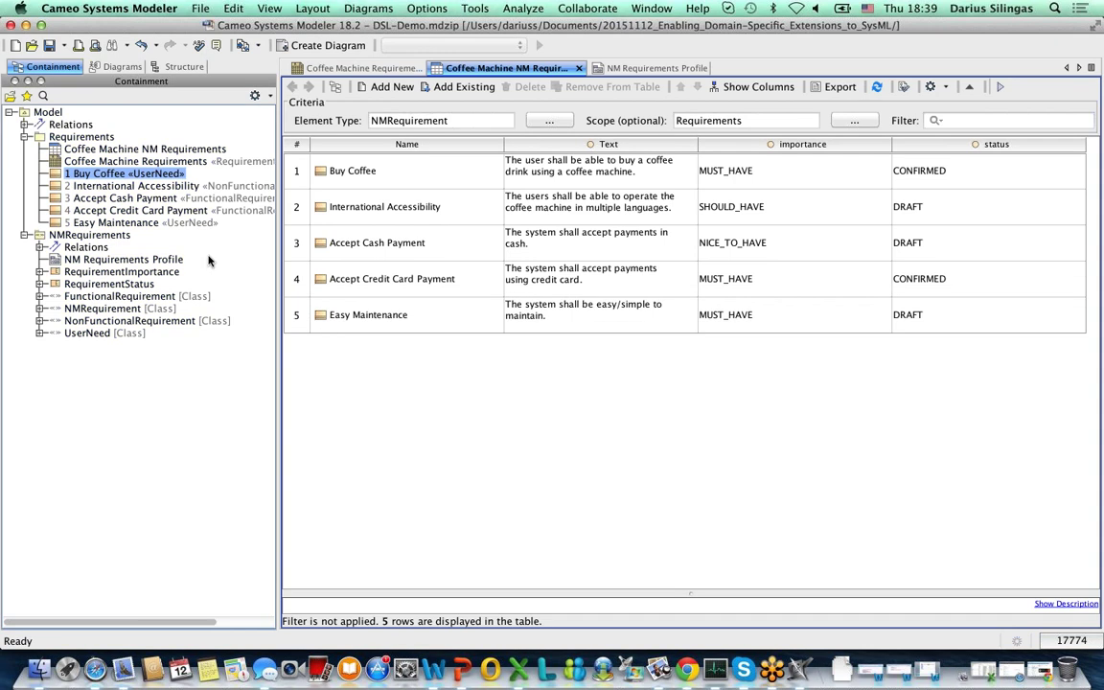
{"action": "right_click", "coordinate": [125, 238]}
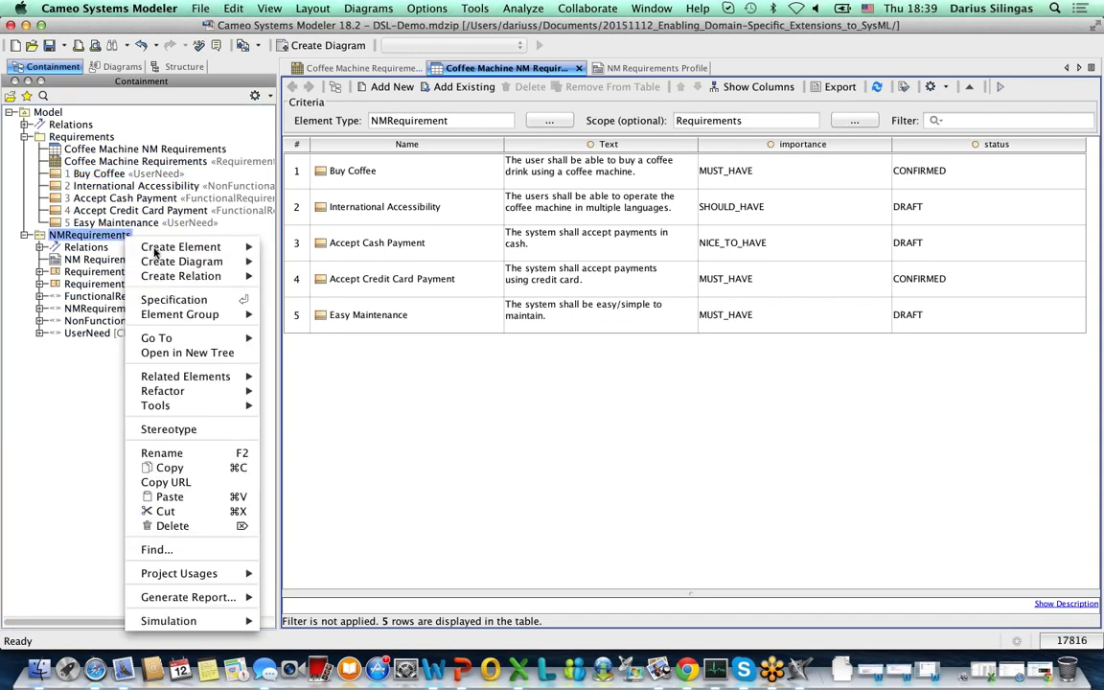
{"action": "mouse_move", "coordinate": [153, 248]}
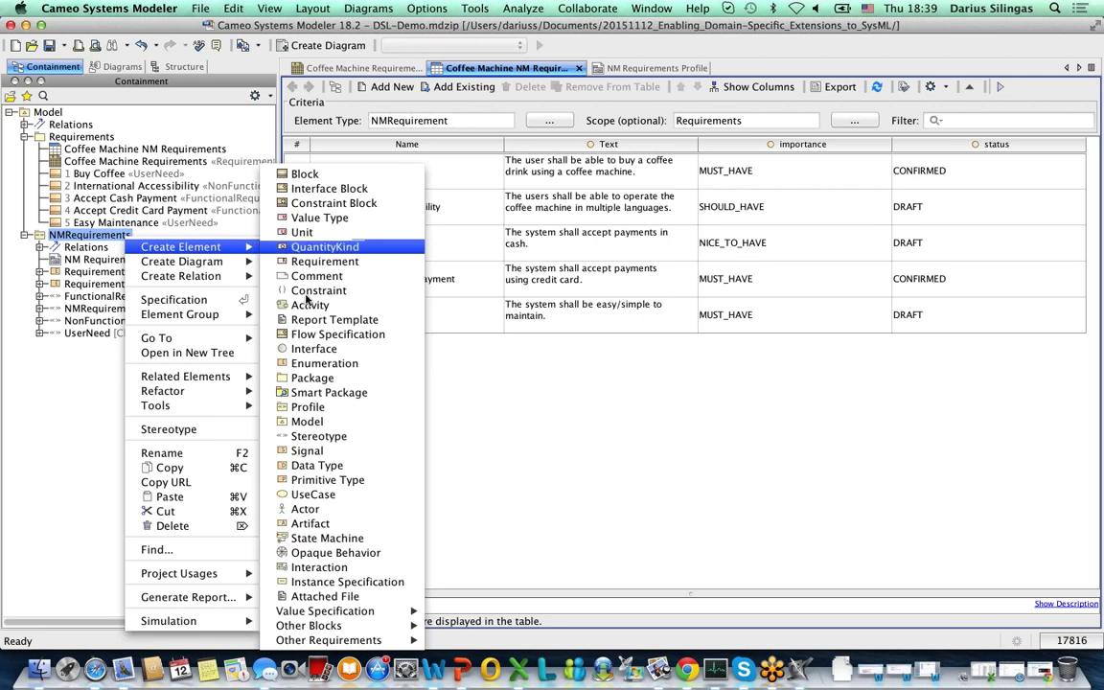
{"action": "left_click", "coordinate": [319, 377]}
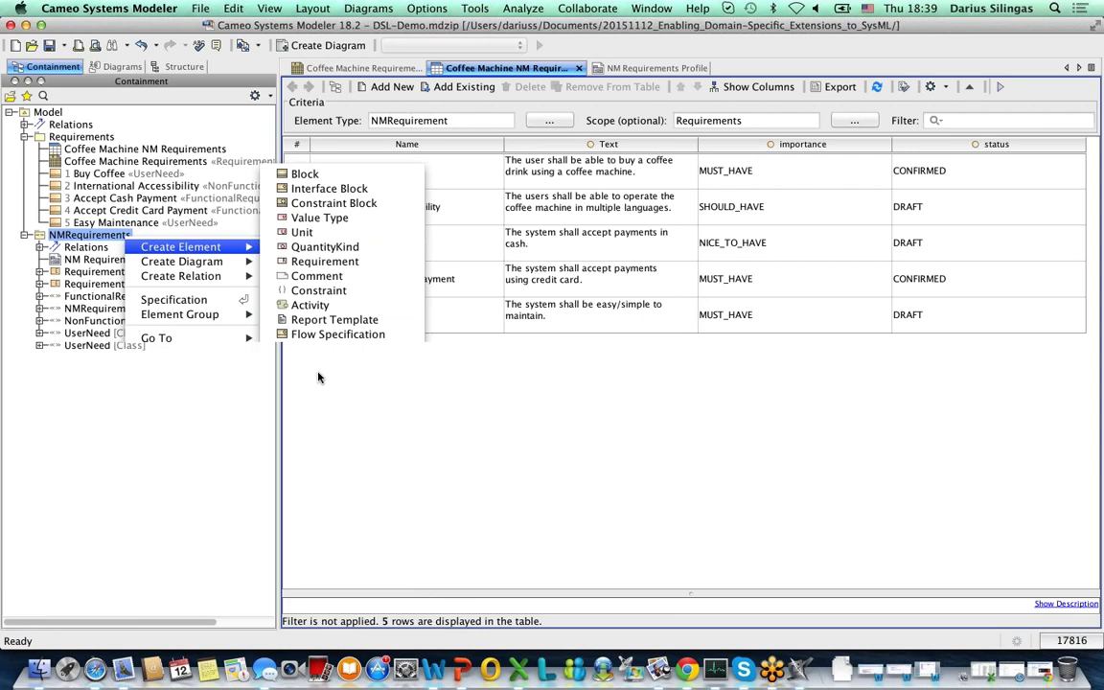
{"action": "type", "text": "Customization"}
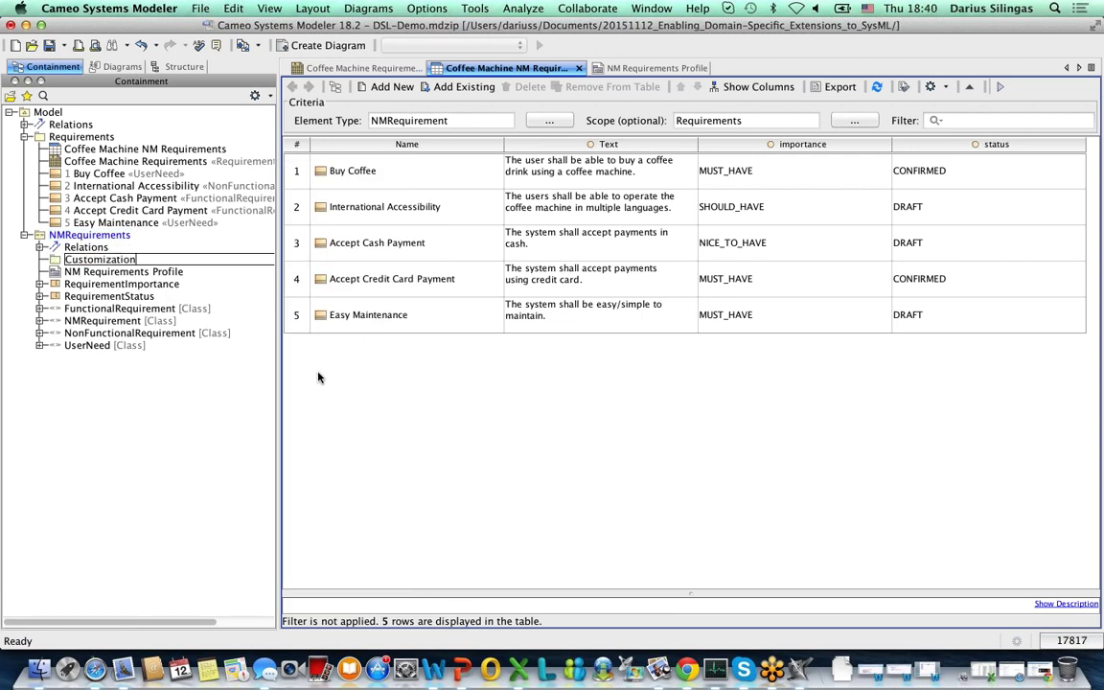
{"action": "key", "text": "Return"}
{"action": "right_click", "coordinate": [121, 260]}
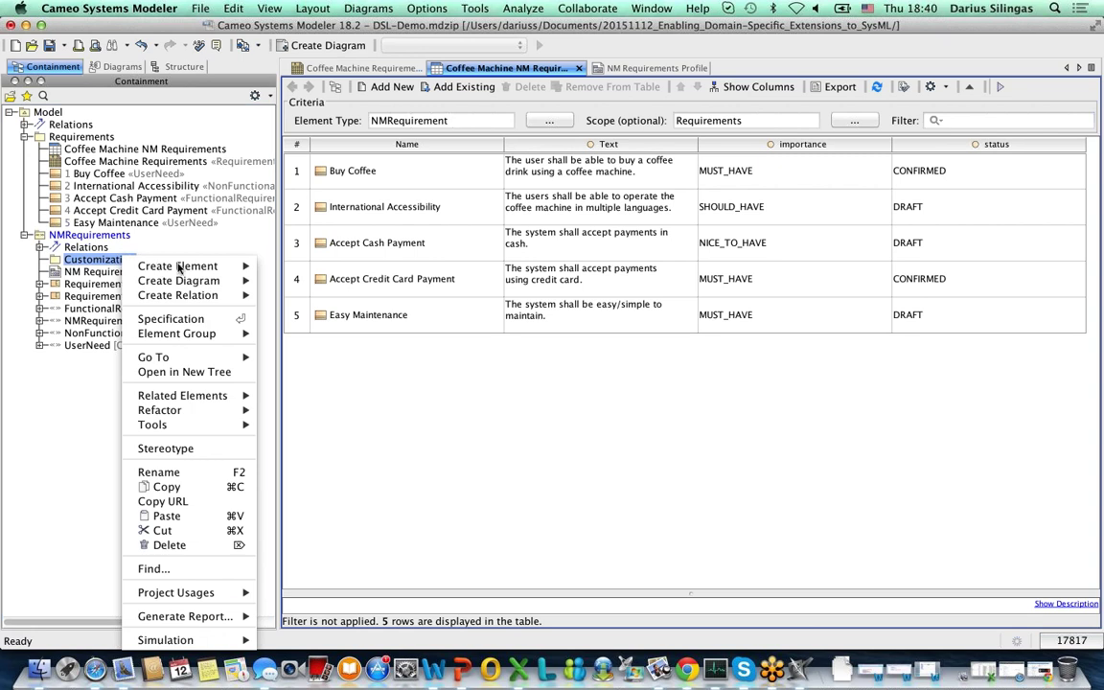
{"action": "mouse_move", "coordinate": [173, 266]}
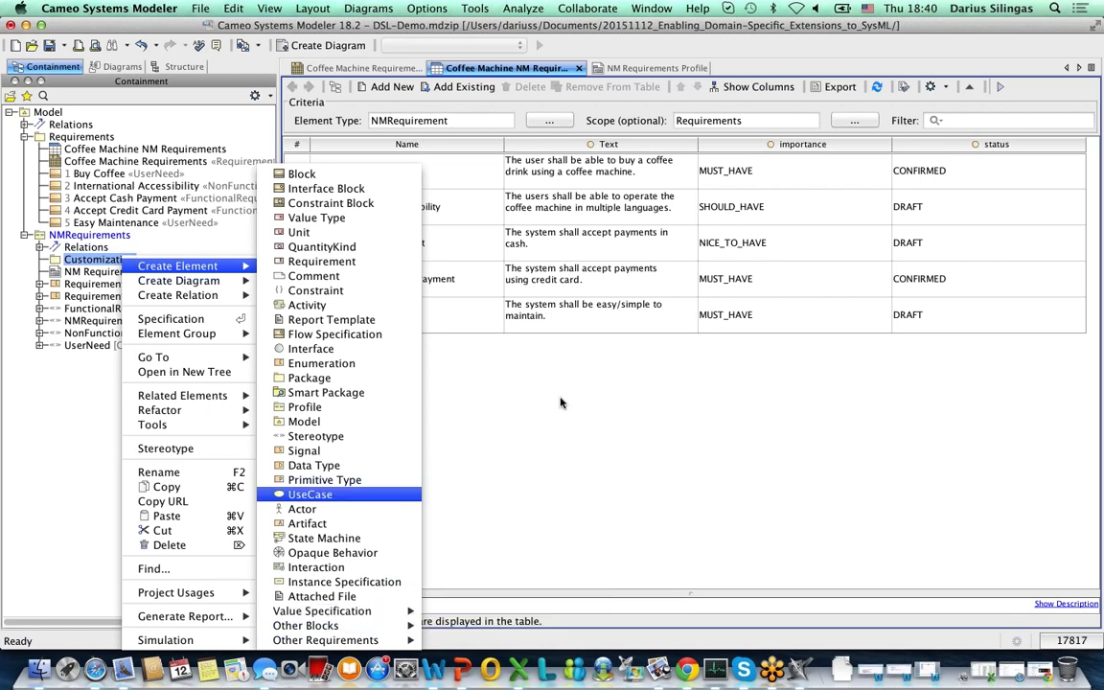
{"action": "left_click", "coordinate": [453, 63]}
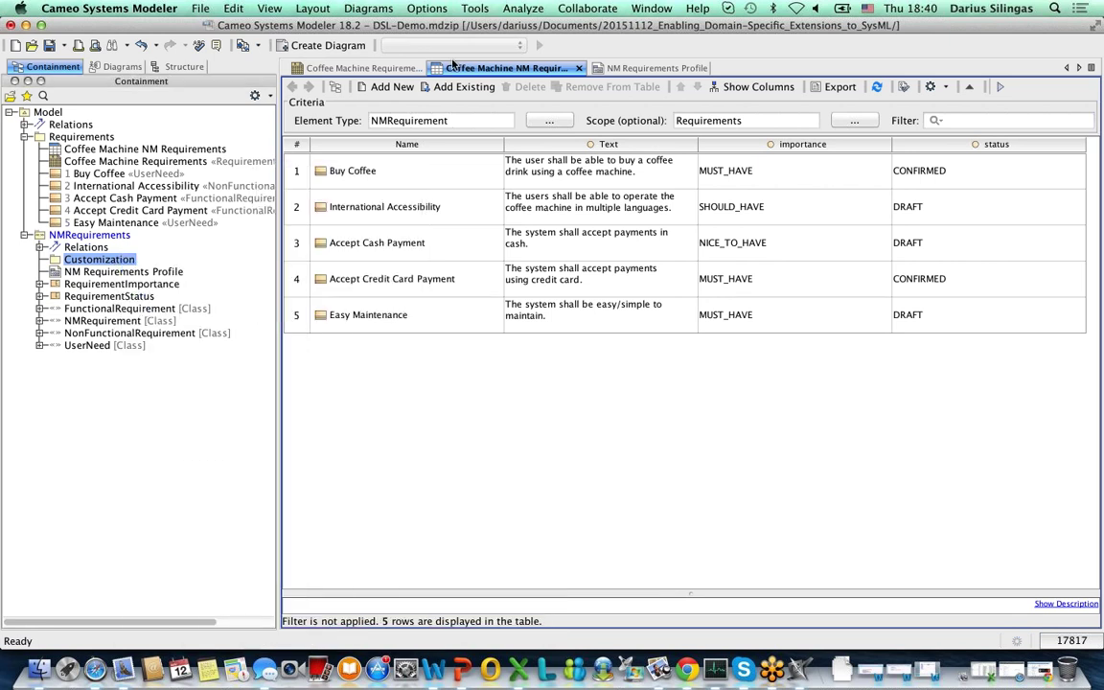
Open the perspective options to choose a different working perspective
{"action": "left_click", "coordinate": [426, 7]}
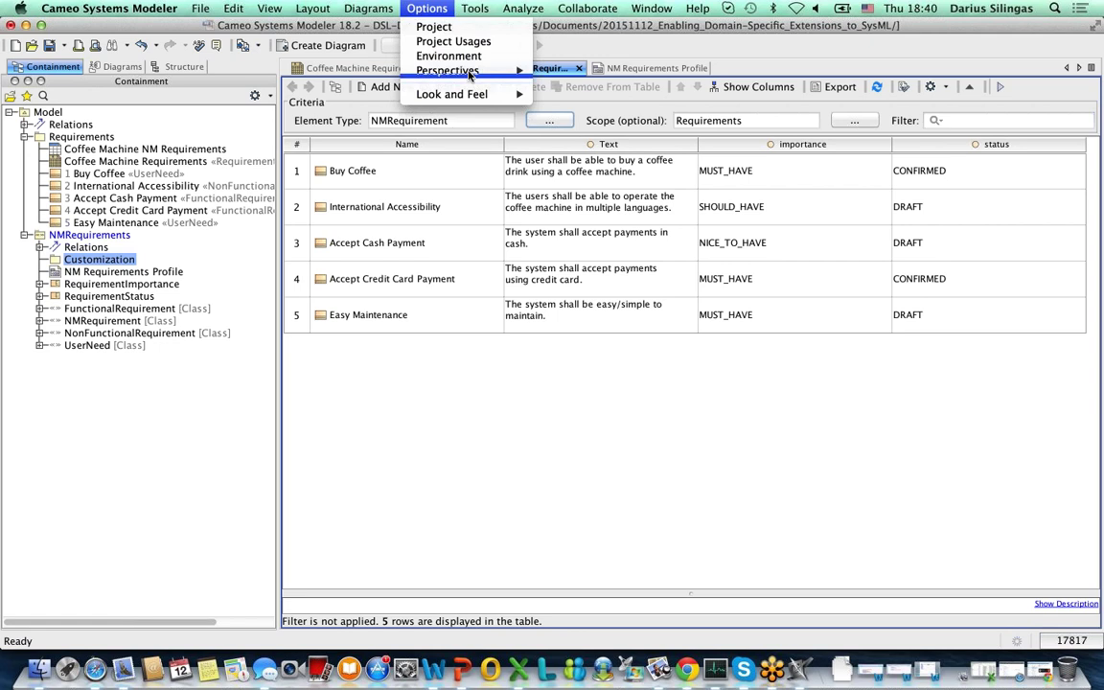
{"action": "mouse_move", "coordinate": [491, 72]}
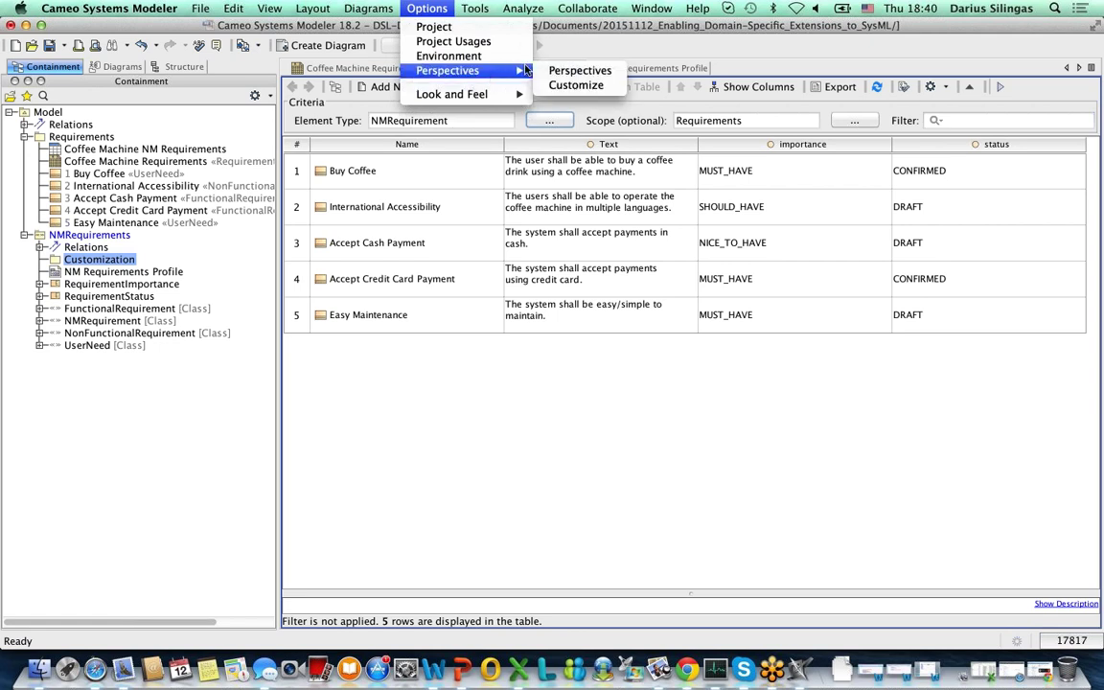
Switch to the Full Featured perspective and create a class named FunctionalRequirement in the Customization package
{"action": "left_click", "coordinate": [560, 70]}
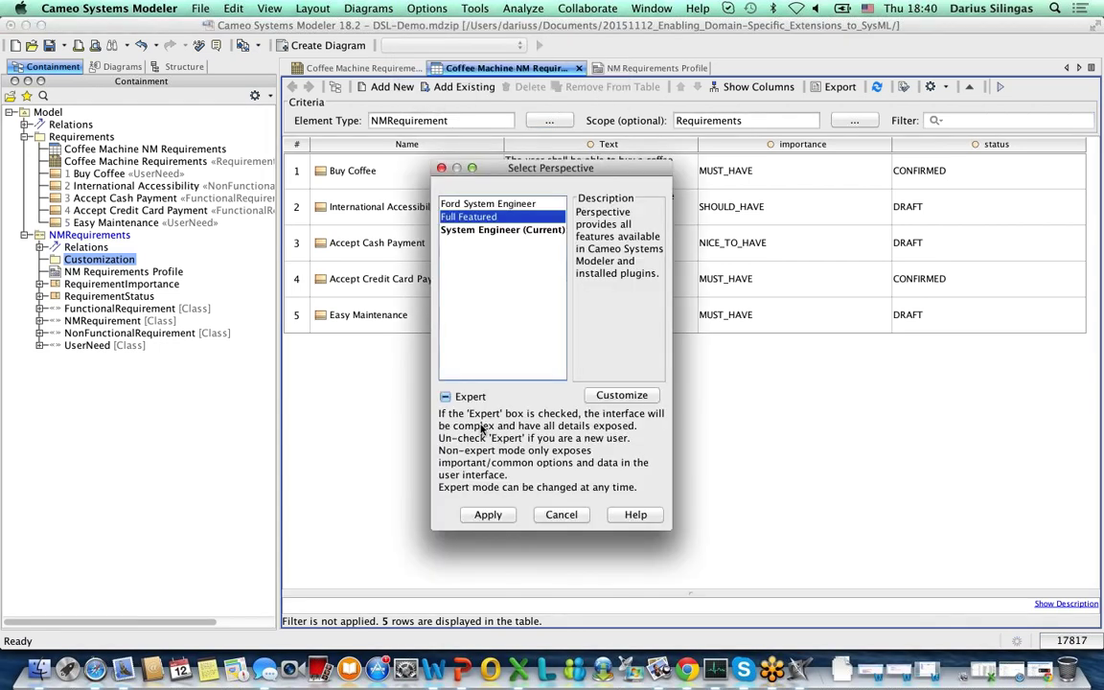
{"action": "left_click", "coordinate": [489, 516]}
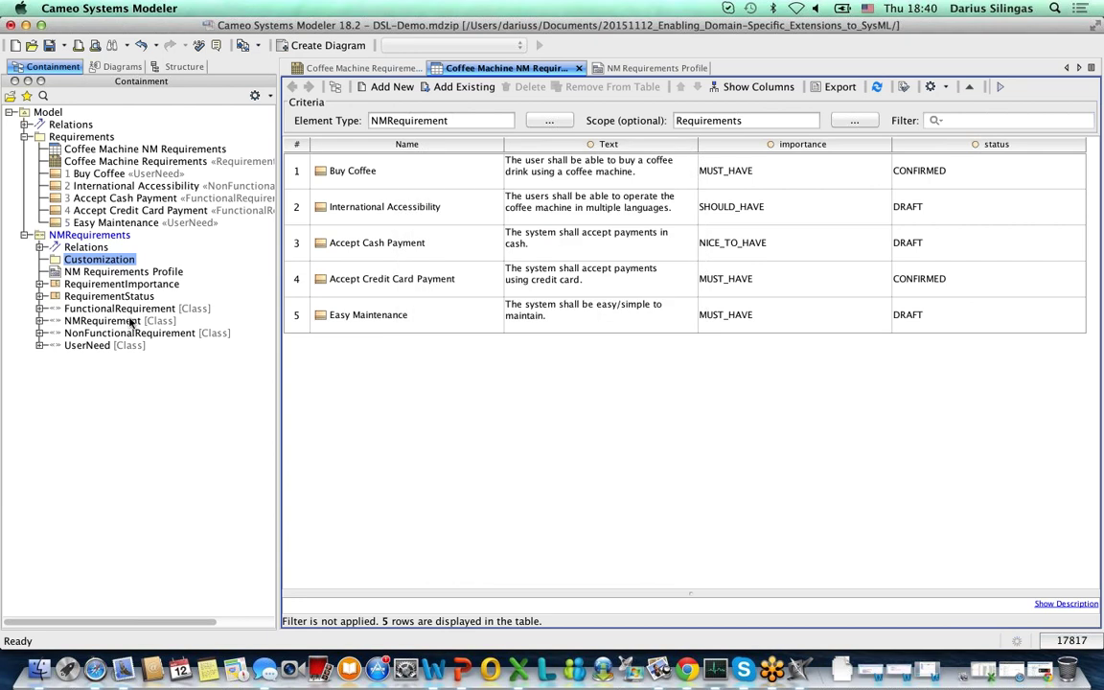
{"action": "right_click", "coordinate": [117, 261]}
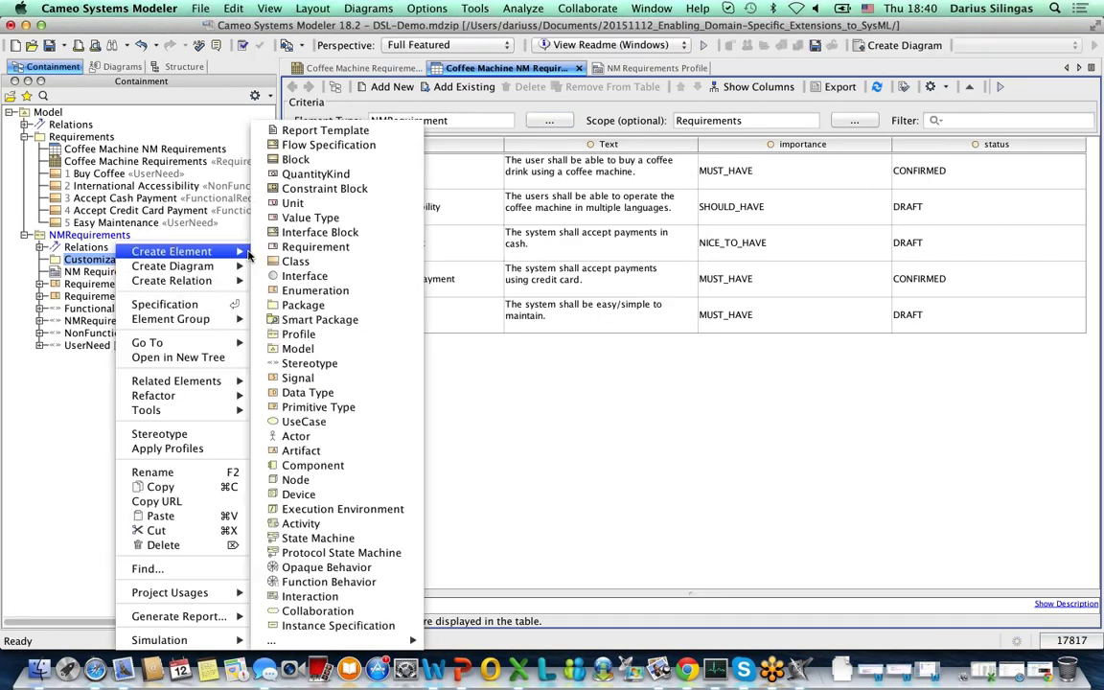
{"action": "left_click", "coordinate": [287, 260]}
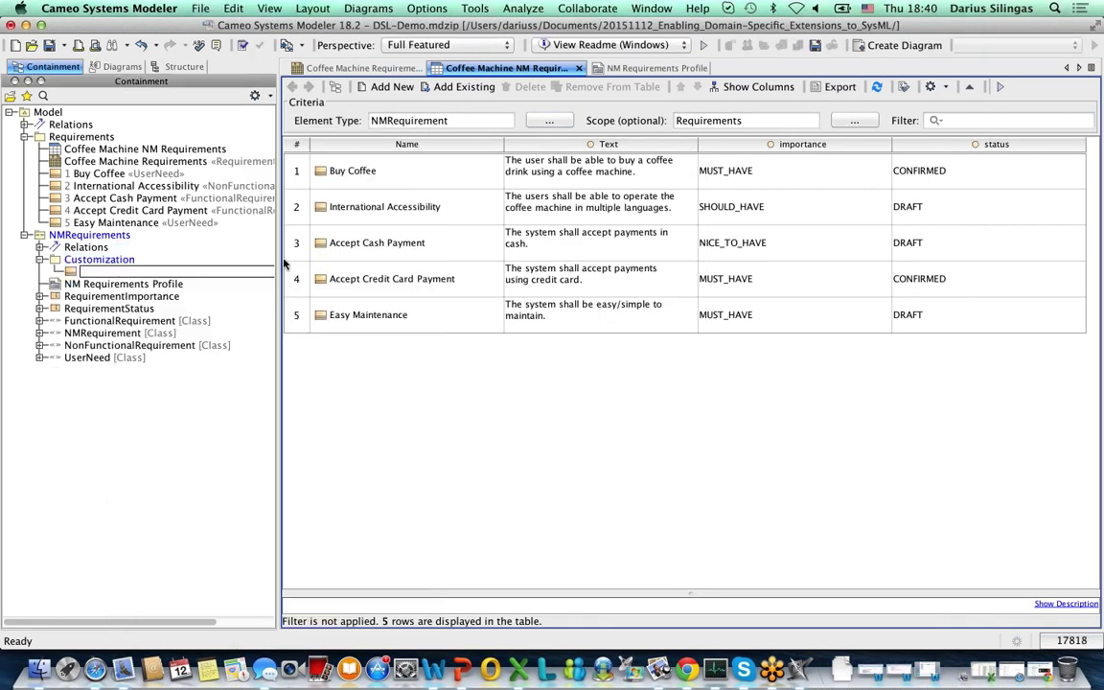
{"action": "type", "text": "FunctionalRequirement"}
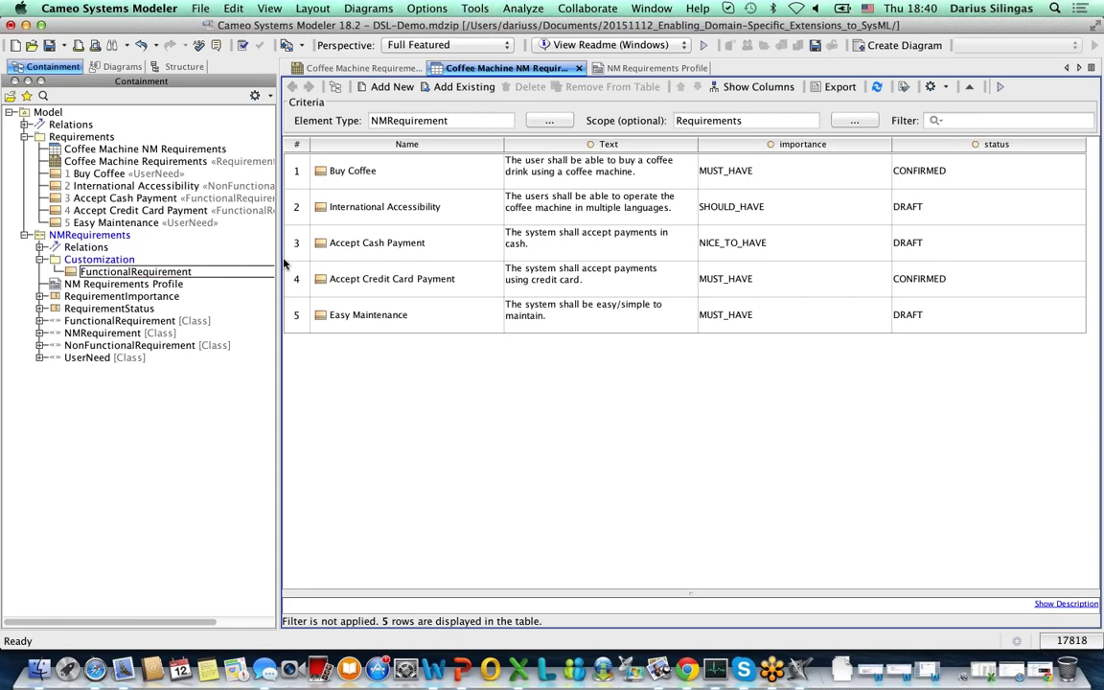
{"action": "key", "text": "Return"}
Apply the Customization stereotype to the new FunctionalRequirement class
{"action": "right_click", "coordinate": [180, 272]}
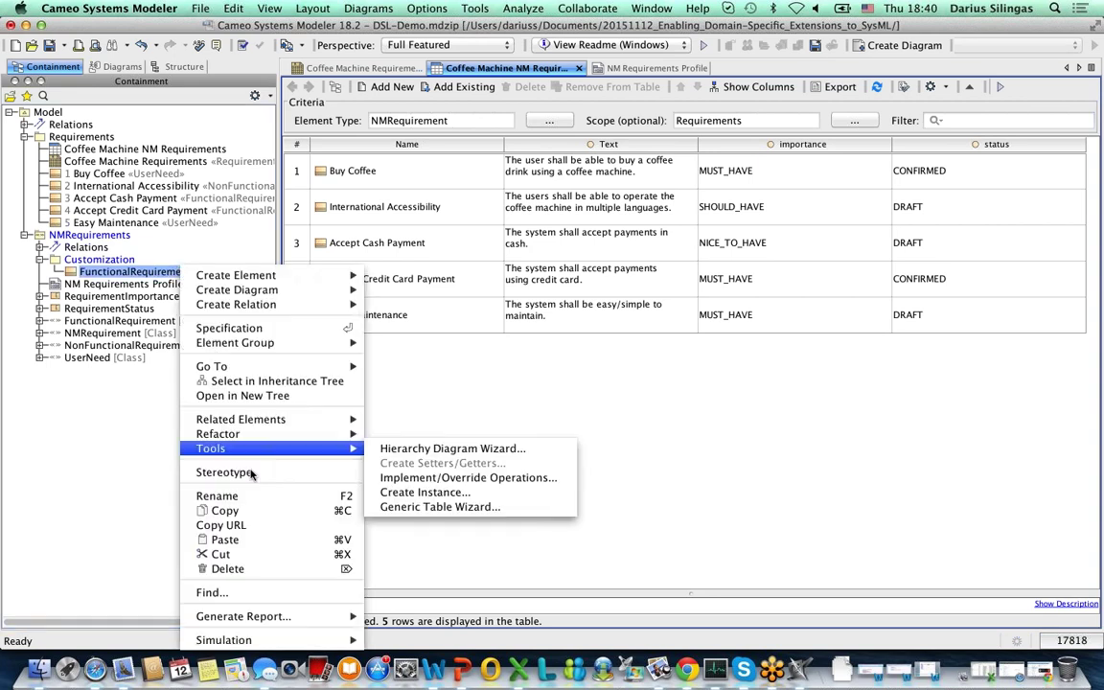
{"action": "left_click", "coordinate": [251, 472]}
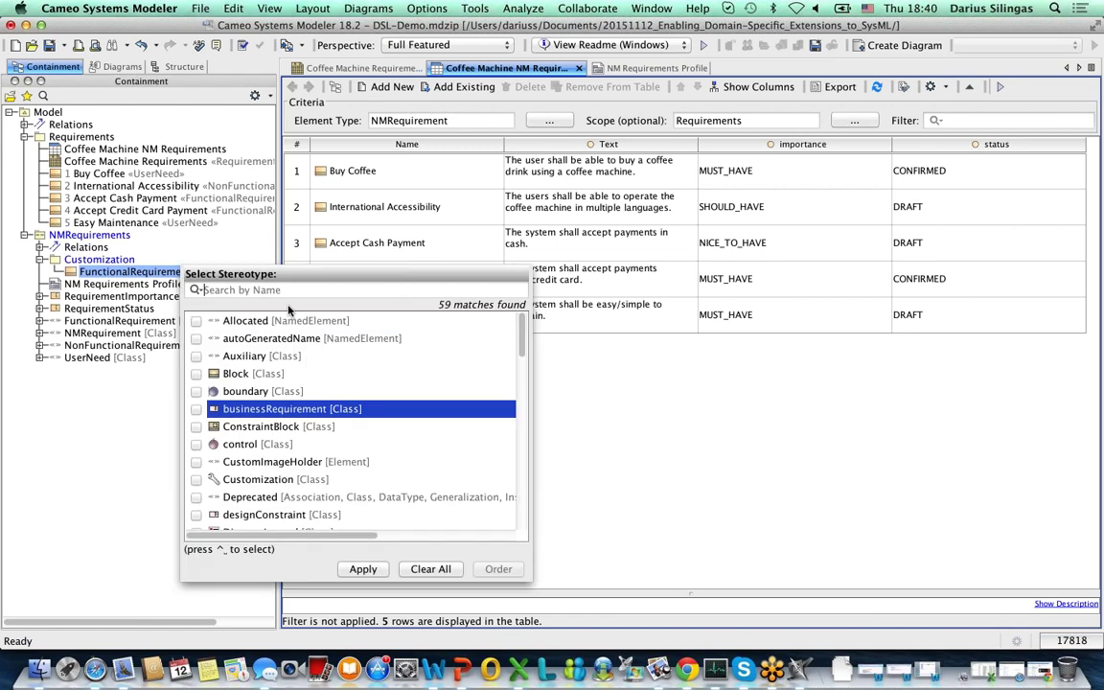
{"action": "type", "text": "Cust"}
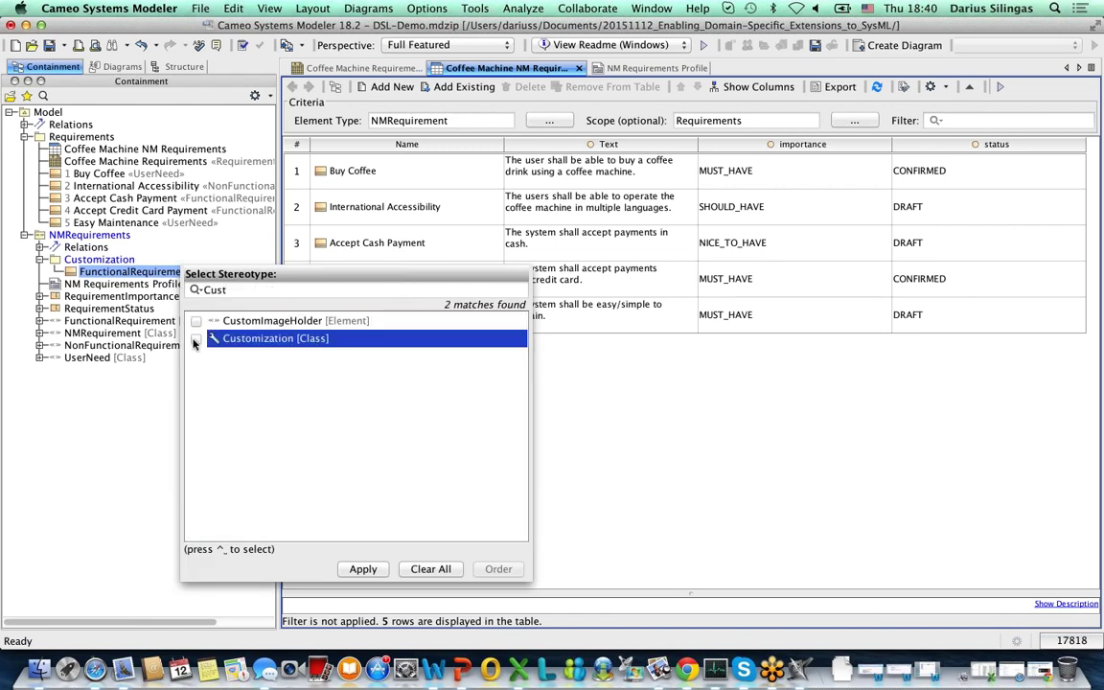
{"action": "left_click", "coordinate": [196, 341]}
{"action": "left_click", "coordinate": [362, 569]}
In the FunctionalRequirement customization's tags, set customizationTarget to the FunctionalRequirement stereotype and hideMetatype to true
{"action": "double_click", "coordinate": [165, 273]}
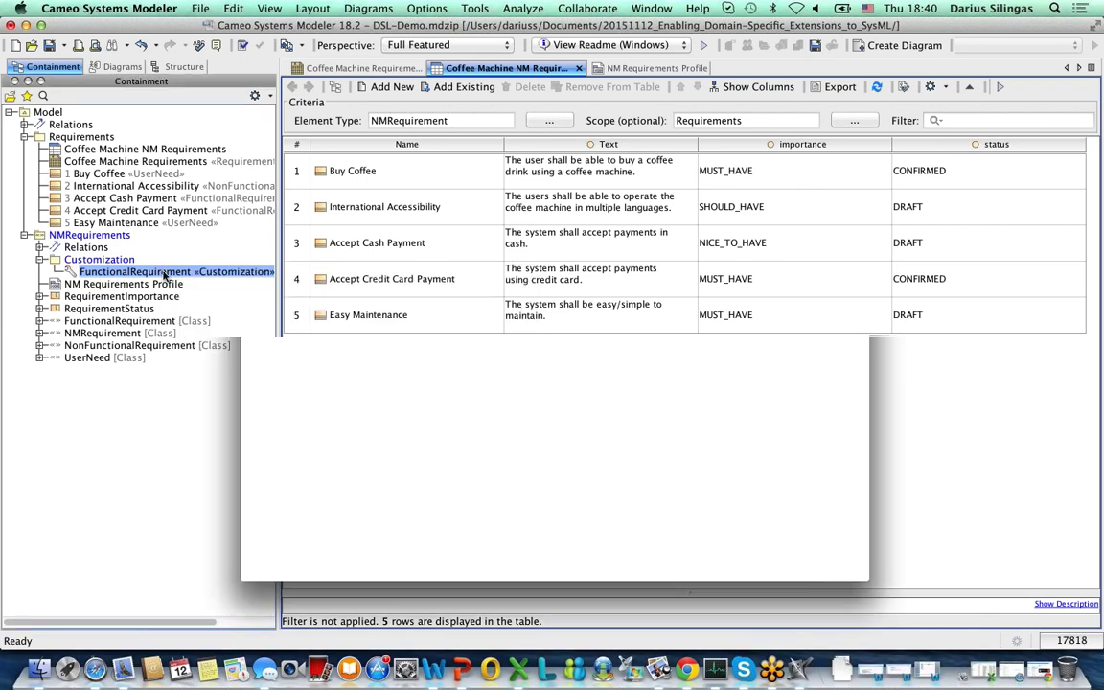
{"action": "left_click_drag", "start_coordinate": [406, 55], "coordinate": [442, 51]}
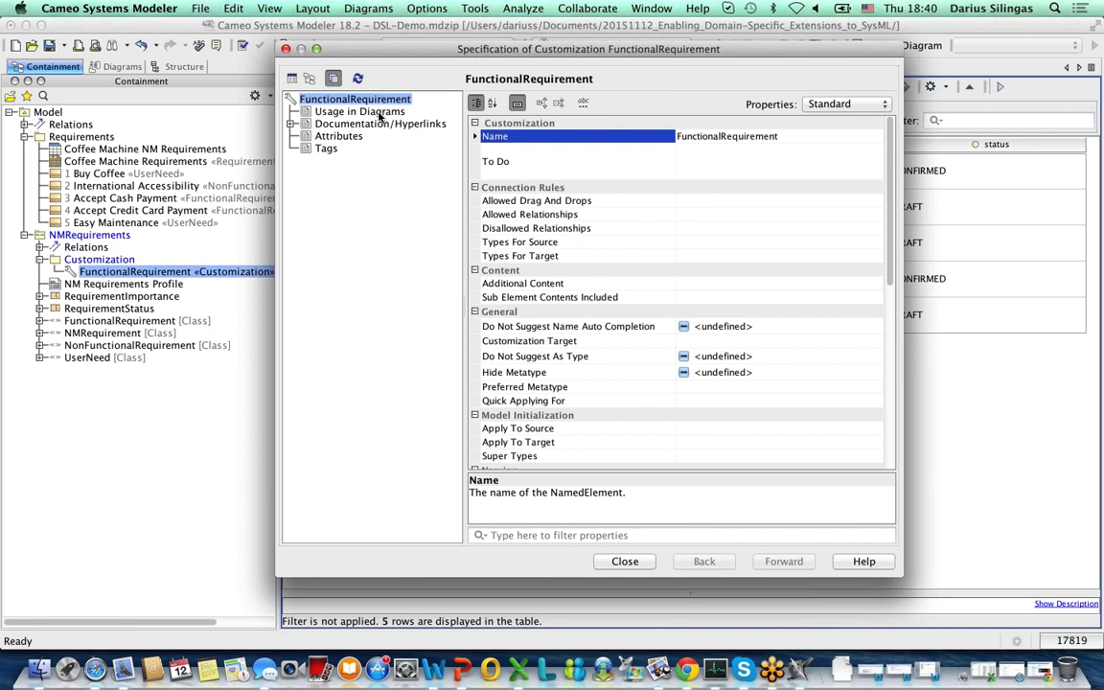
{"action": "left_click", "coordinate": [328, 148]}
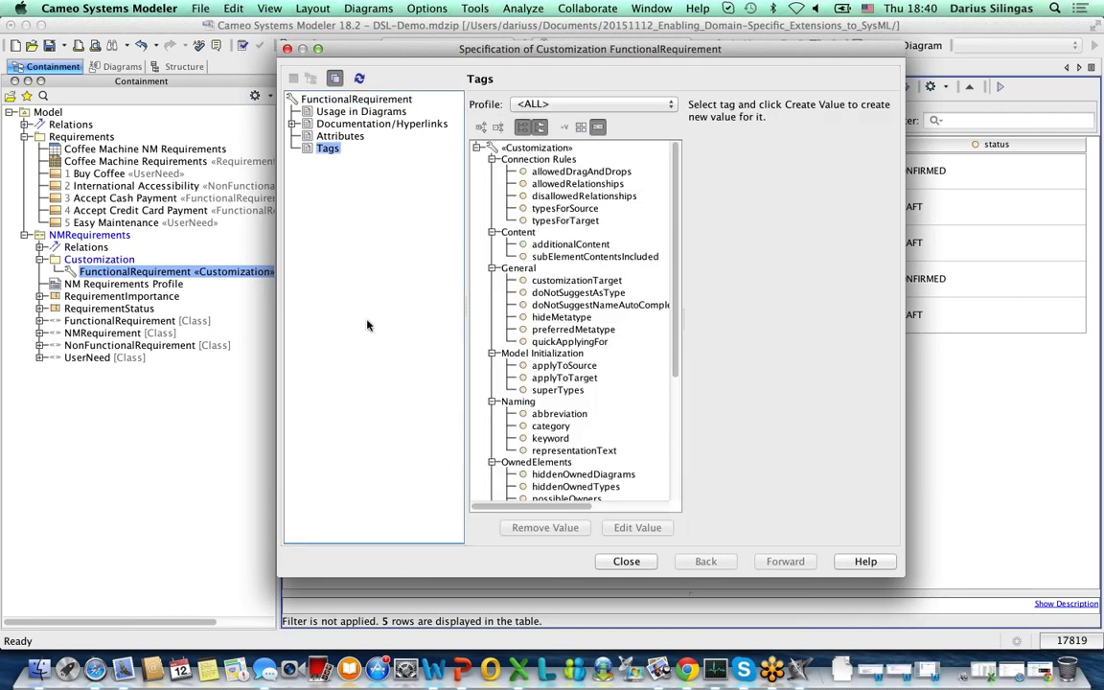
{"action": "left_click", "coordinate": [119, 324]}
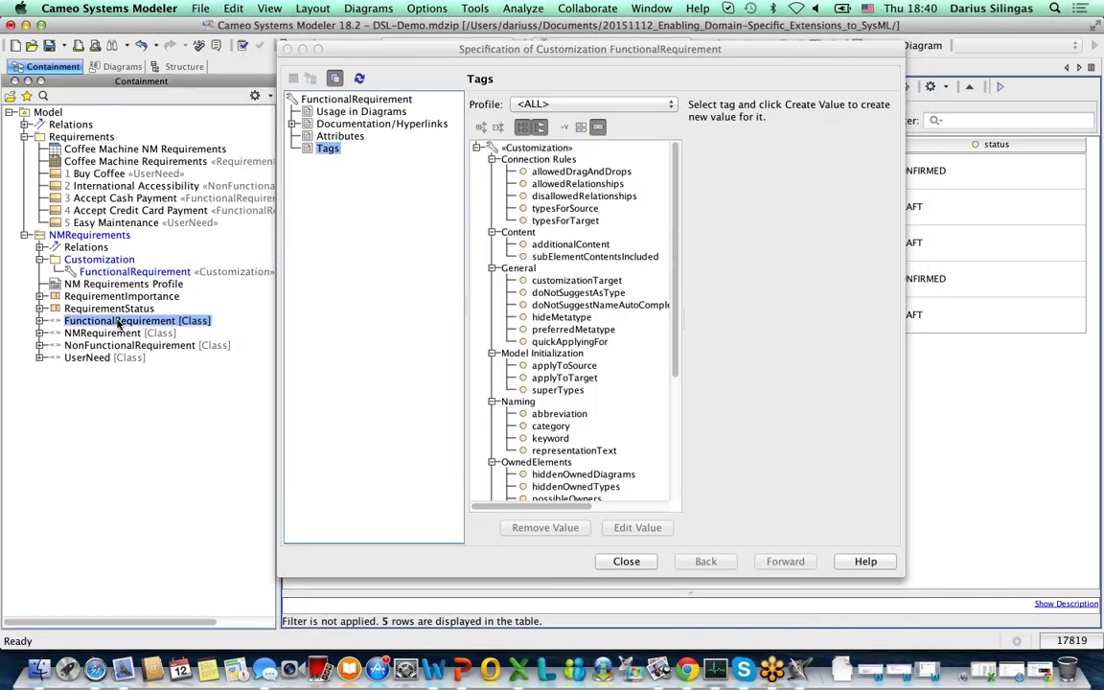
{"action": "left_click_drag", "start_coordinate": [119, 324], "coordinate": [548, 282]}
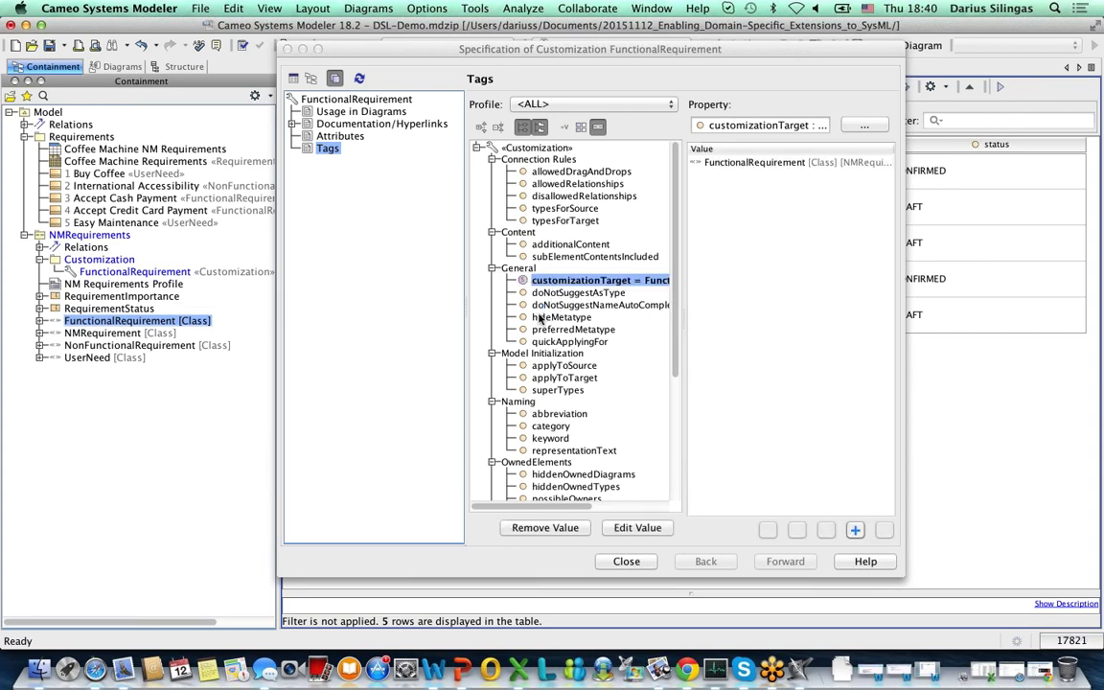
{"action": "left_click", "coordinate": [569, 319]}
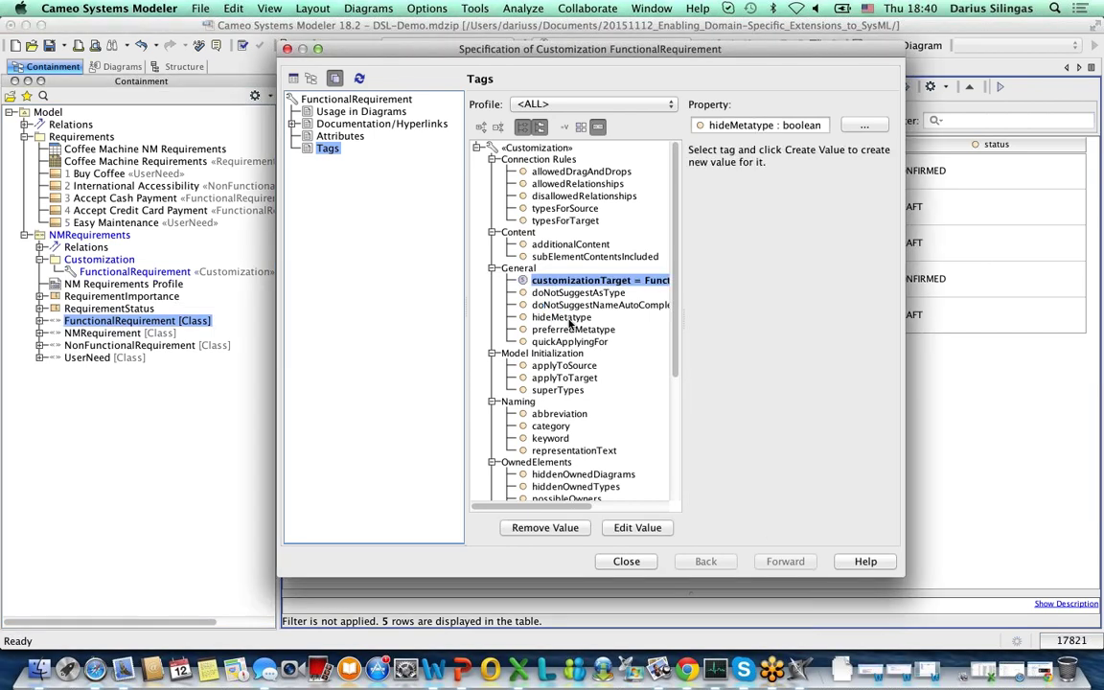
{"action": "left_click", "coordinate": [562, 528]}
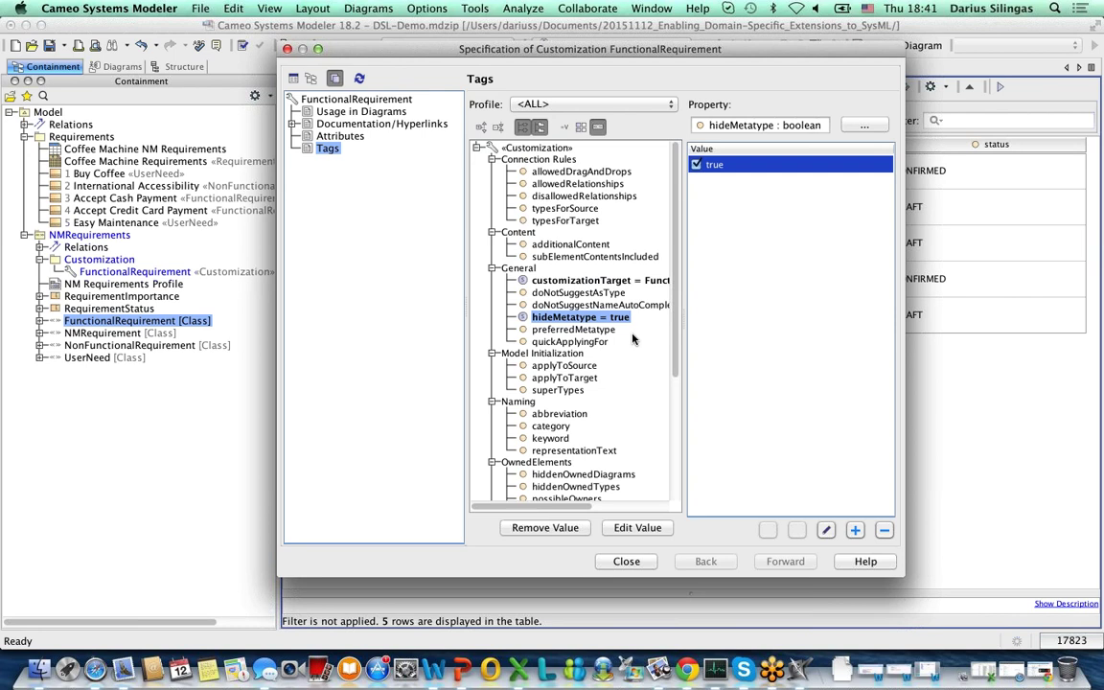
Create an allowedRelationships value for the customization using the SysML DeriveReqt stereotype
{"action": "scroll", "coordinate": [613, 288], "scroll_direction": "down", "scroll_amount": 1}
{"action": "scroll", "coordinate": [606, 232], "scroll_direction": "up", "scroll_amount": 1}
{"action": "left_click", "coordinate": [542, 183]}
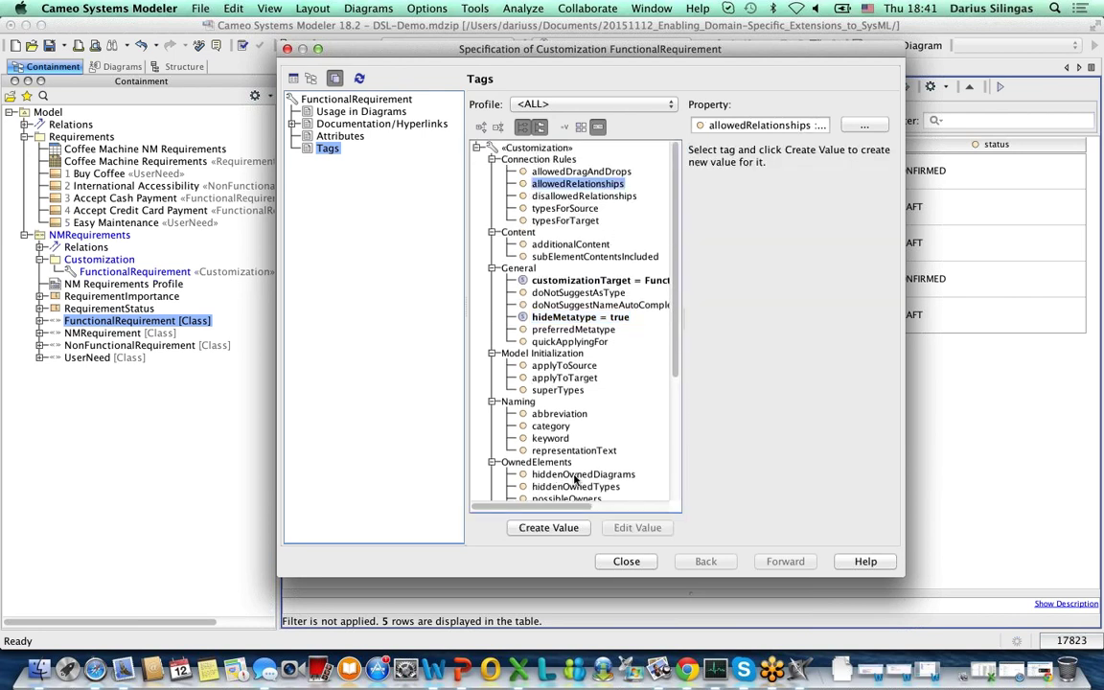
{"action": "left_click", "coordinate": [557, 529]}
{"action": "left_click", "coordinate": [551, 528]}
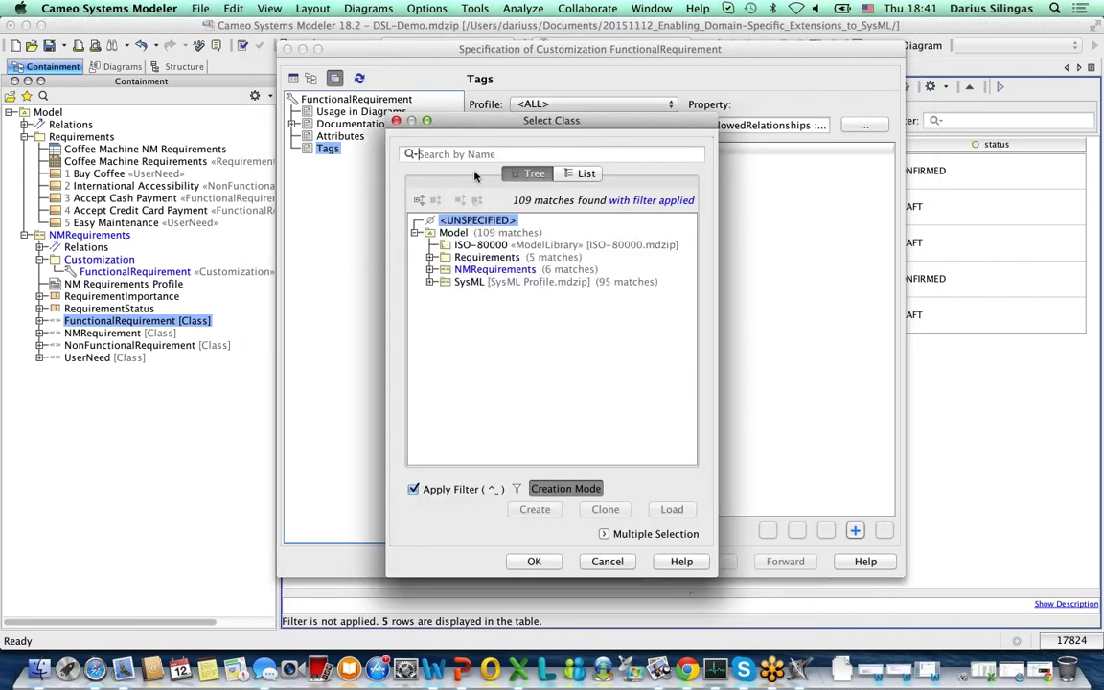
{"action": "type", "text": "der"}
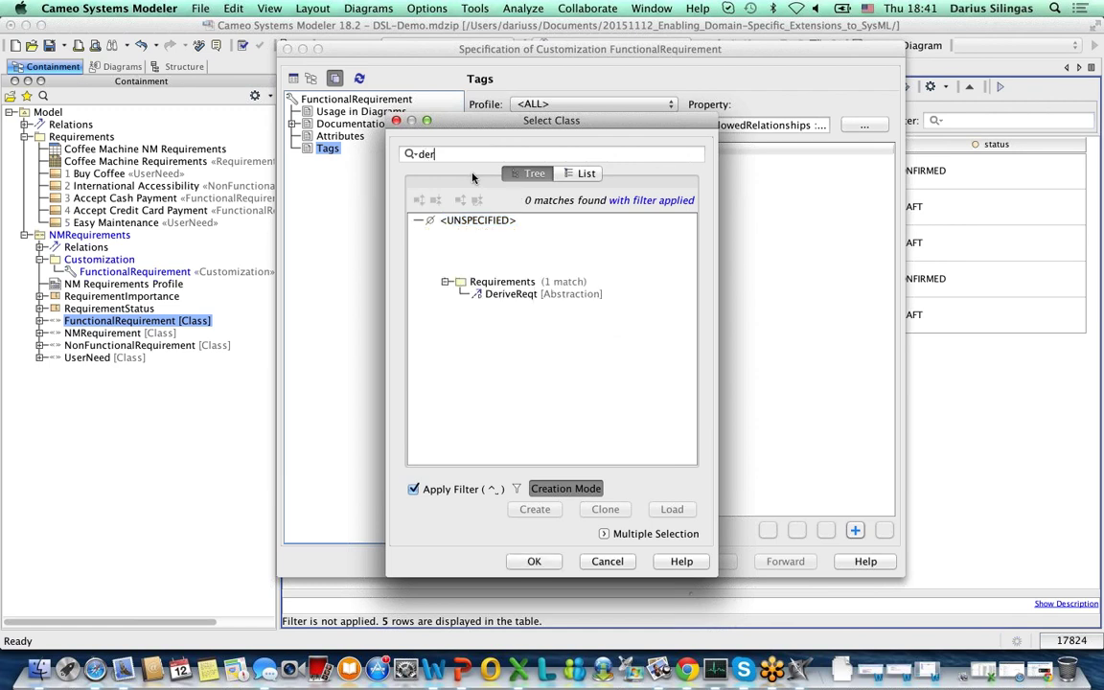
{"action": "double_click", "coordinate": [508, 295]}
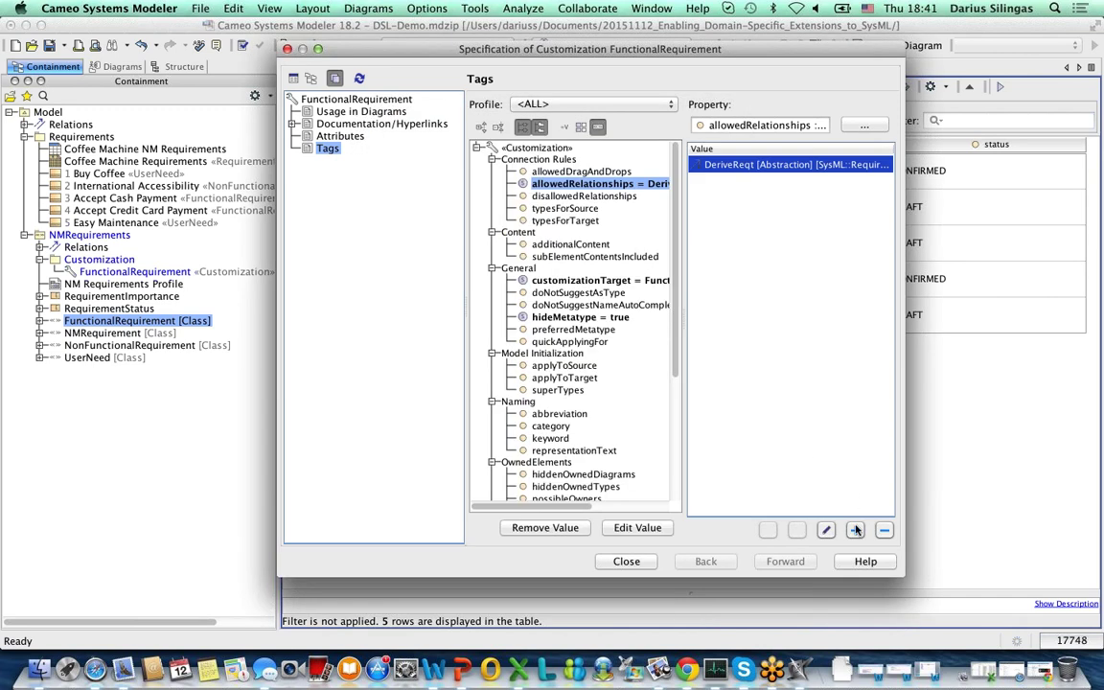
Add the SysML Trace stereotype as a second allowedRelationships value
{"action": "double_click", "coordinate": [641, 381]}
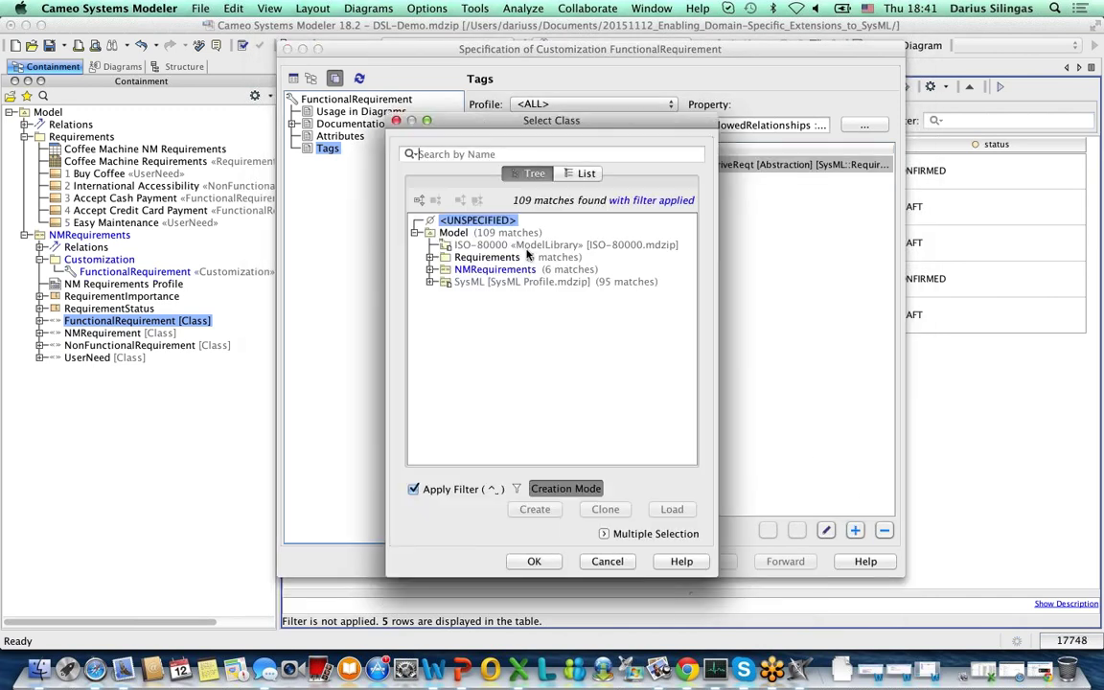
{"action": "type", "text": "ref"}
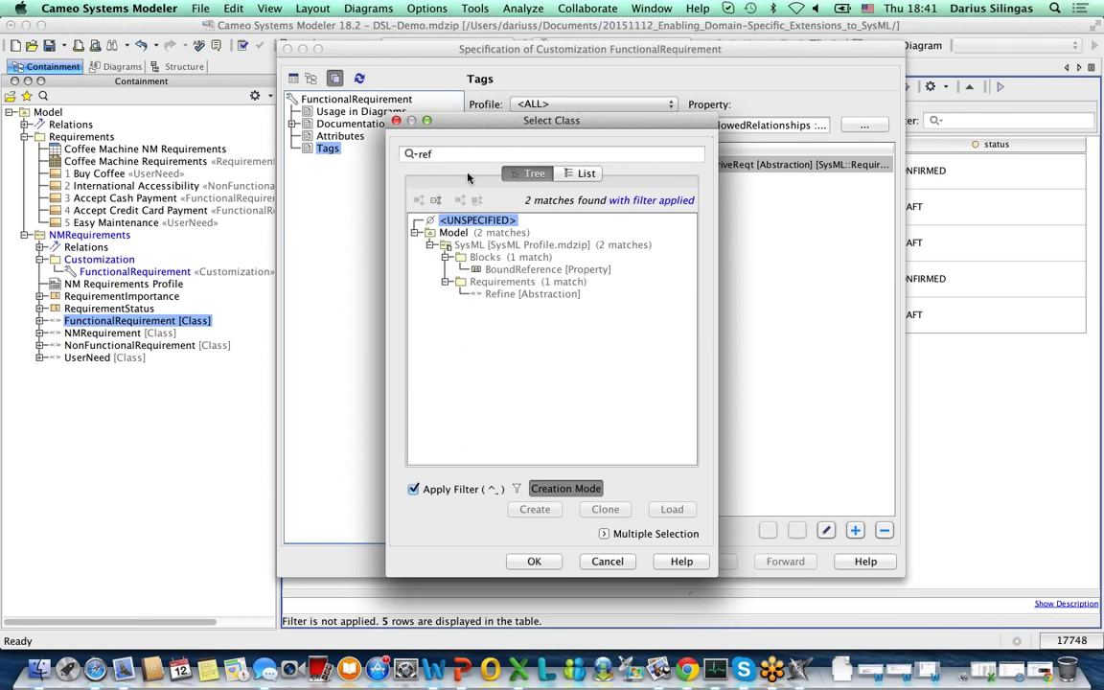
{"action": "key", "text": "BackSpace"}
{"action": "key", "text": "BackSpace"}
{"action": "key", "text": "BackSpace"}
{"action": "type", "text": "Re"}
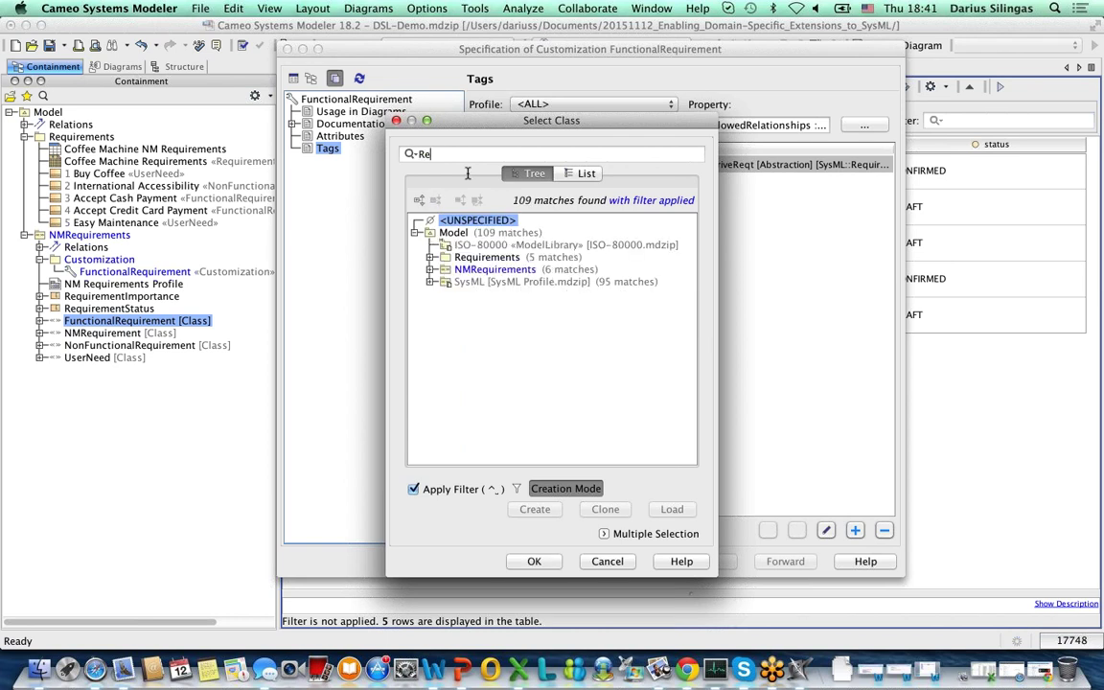
{"action": "type", "text": "qu"}
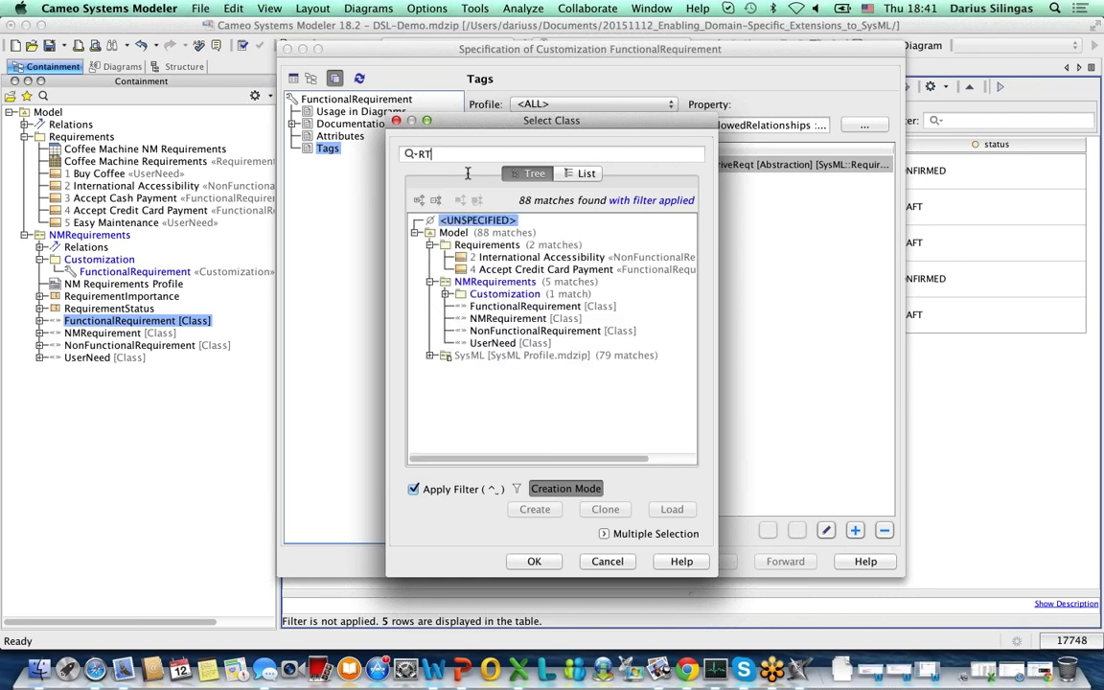
{"action": "key", "text": "BackSpace"}
{"action": "key", "text": "BackSpace"}
{"action": "key", "text": "BackSpace"}
{"action": "key", "text": "BackSpace"}
{"action": "type", "text": "Tra"}
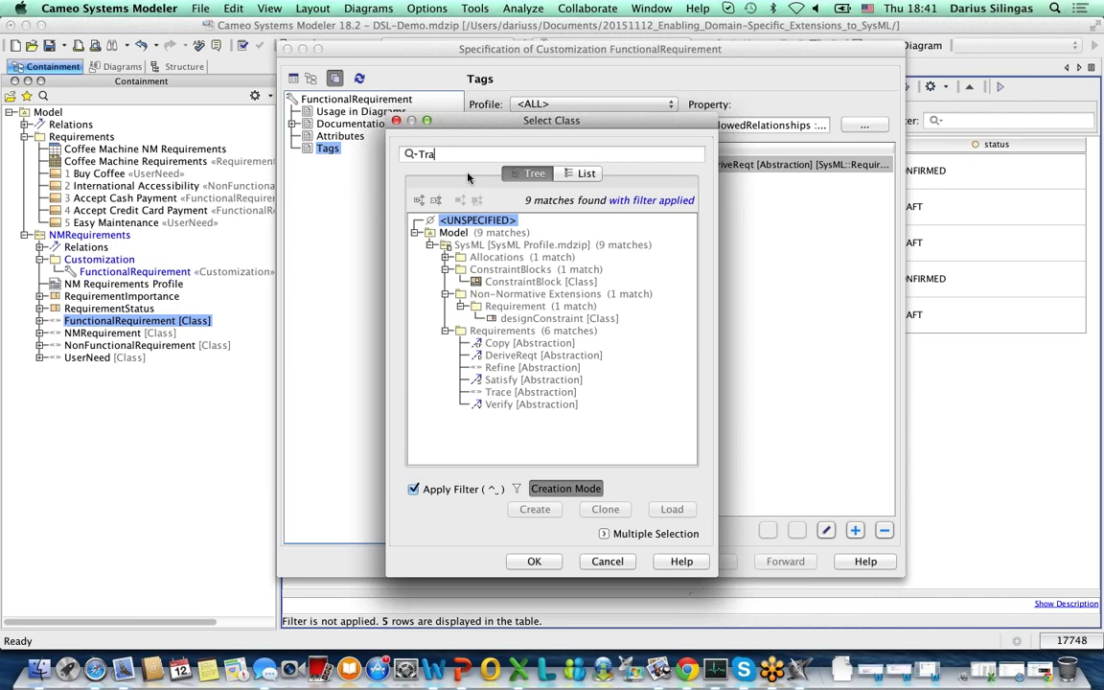
{"action": "left_click", "coordinate": [502, 392]}
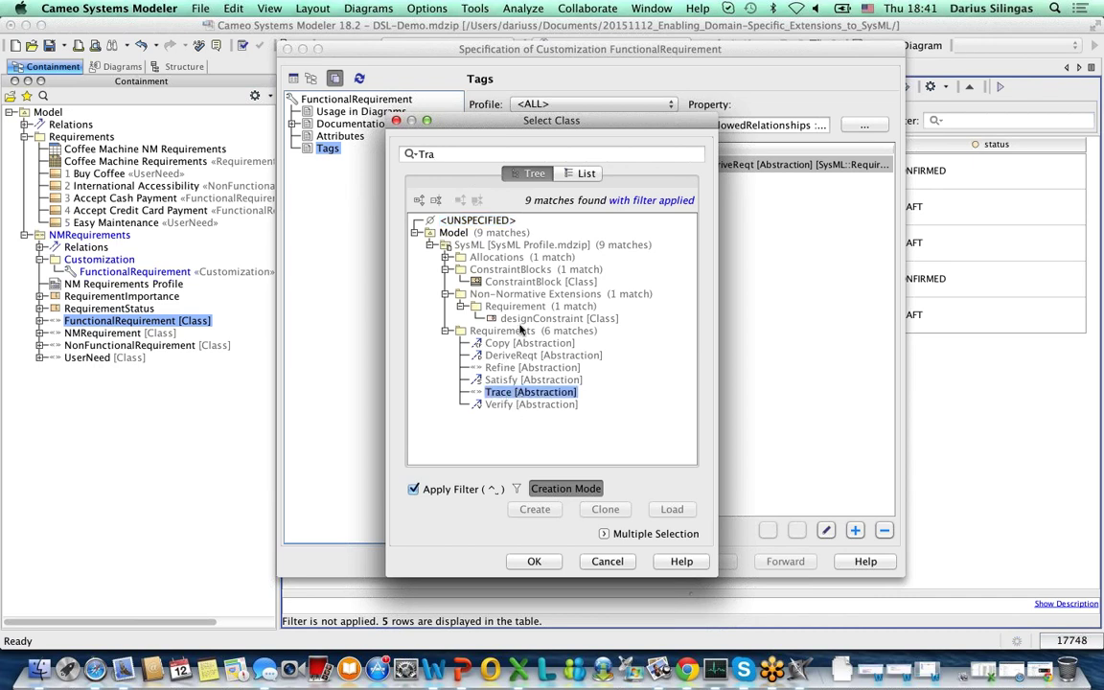
{"action": "left_click", "coordinate": [535, 561]}
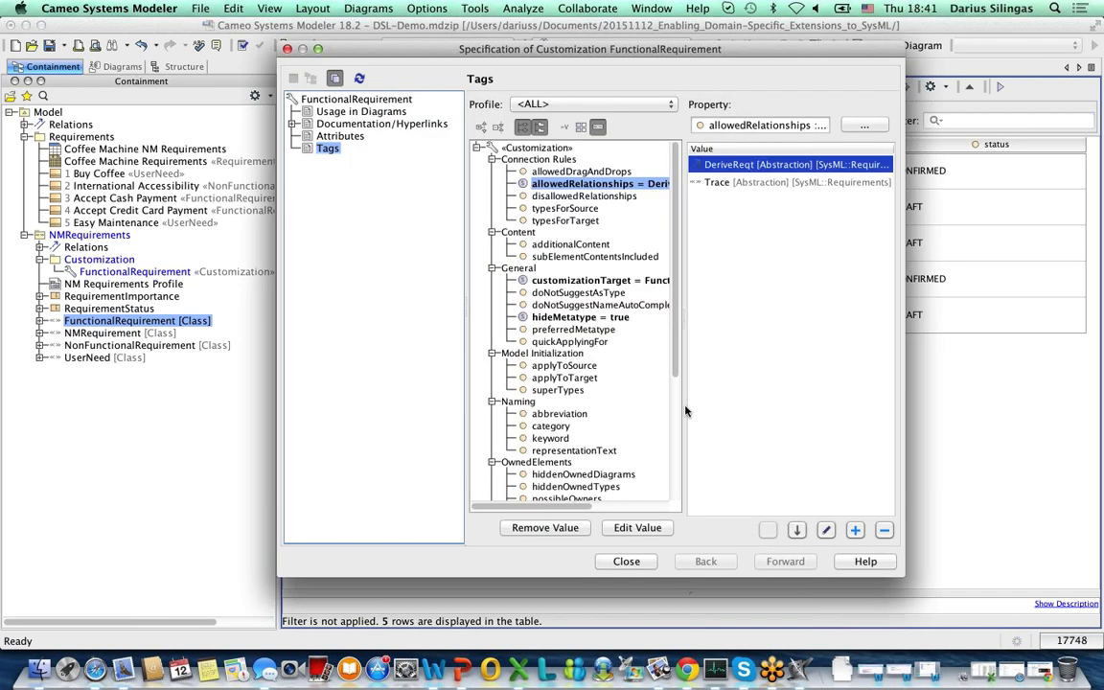
Create a usedUMLProperties value containing only the Name property
{"action": "scroll", "coordinate": [594, 358], "scroll_direction": "down", "scroll_amount": 5}
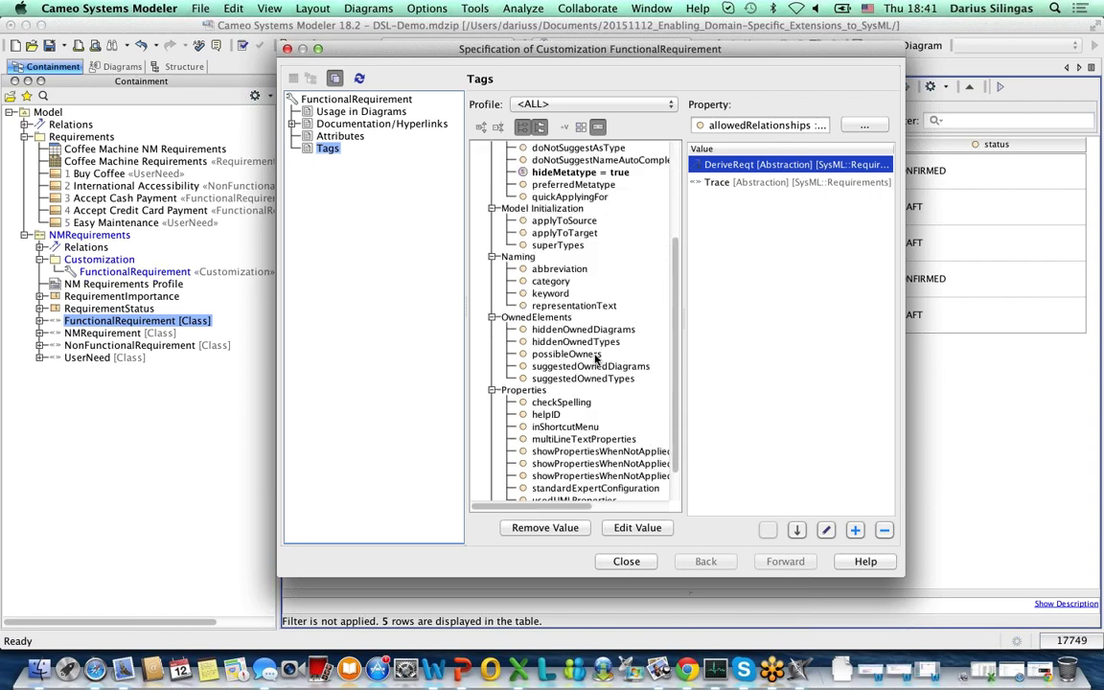
{"action": "scroll", "coordinate": [602, 402], "scroll_direction": "down", "scroll_amount": 1}
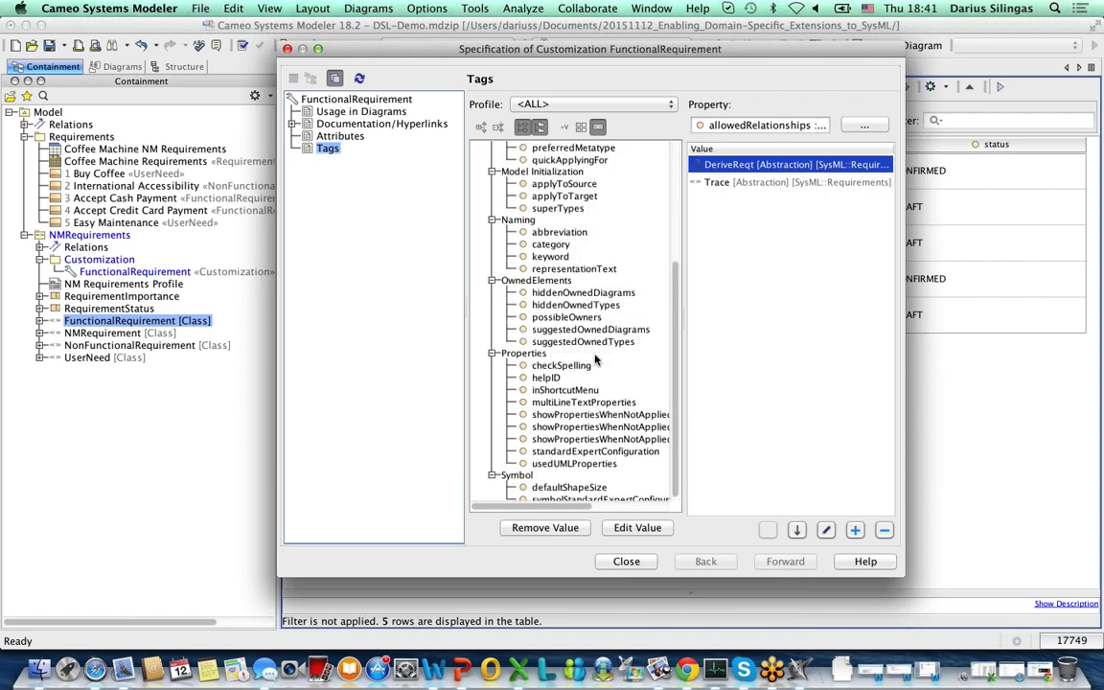
{"action": "left_click", "coordinate": [610, 464]}
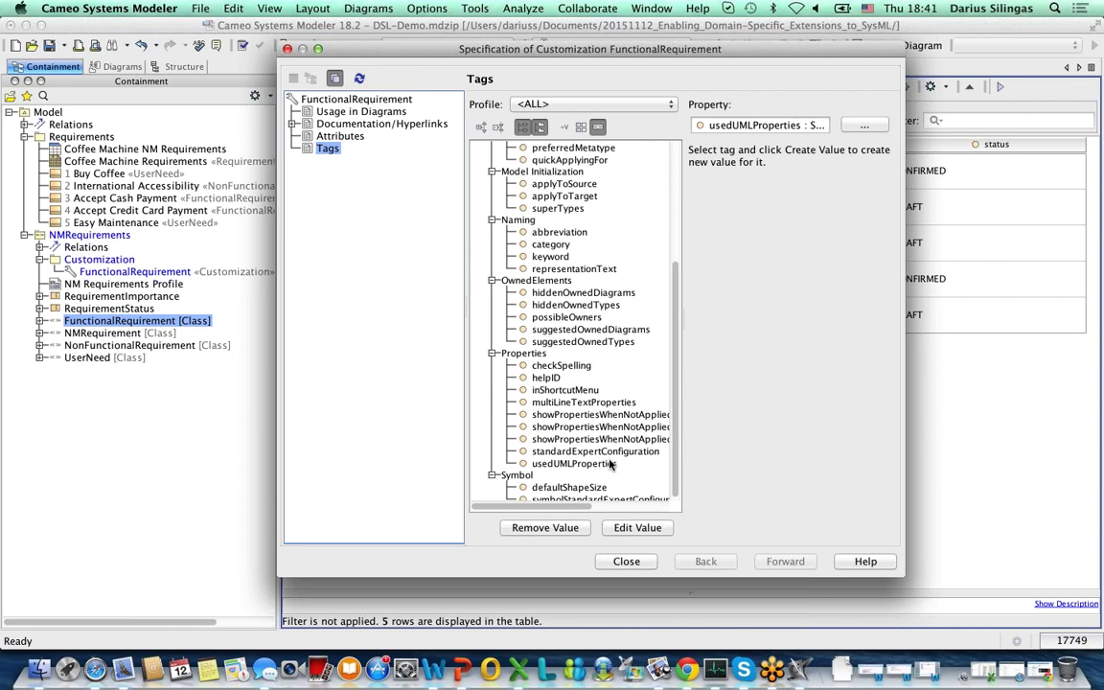
{"action": "left_click", "coordinate": [558, 526]}
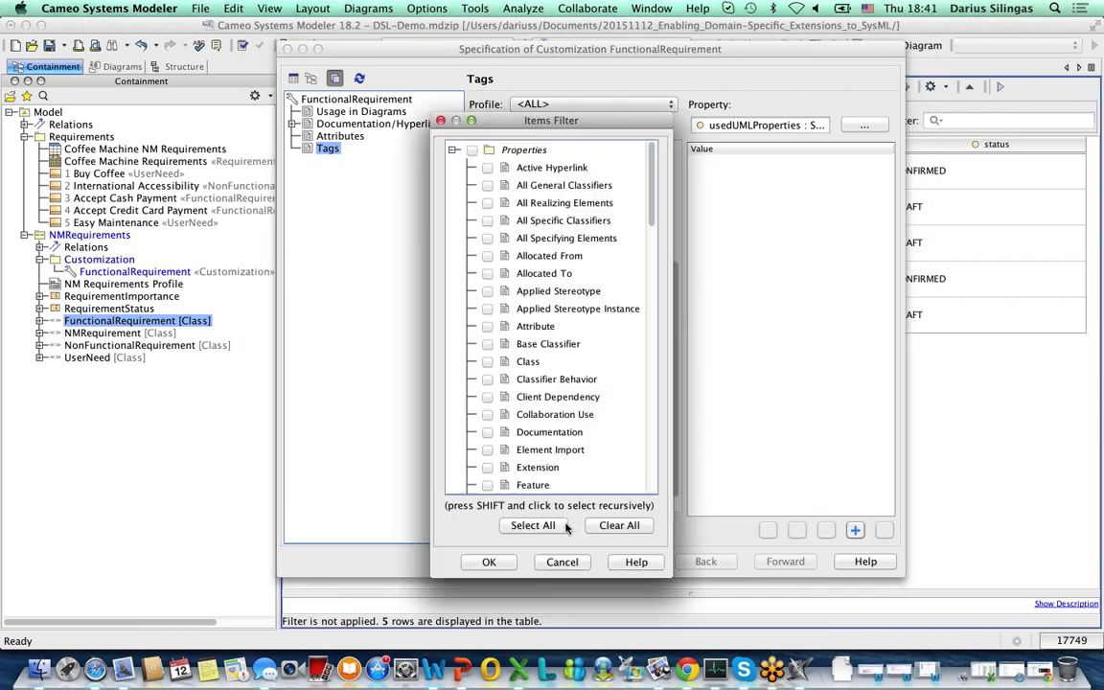
{"action": "type", "text": "nam"}
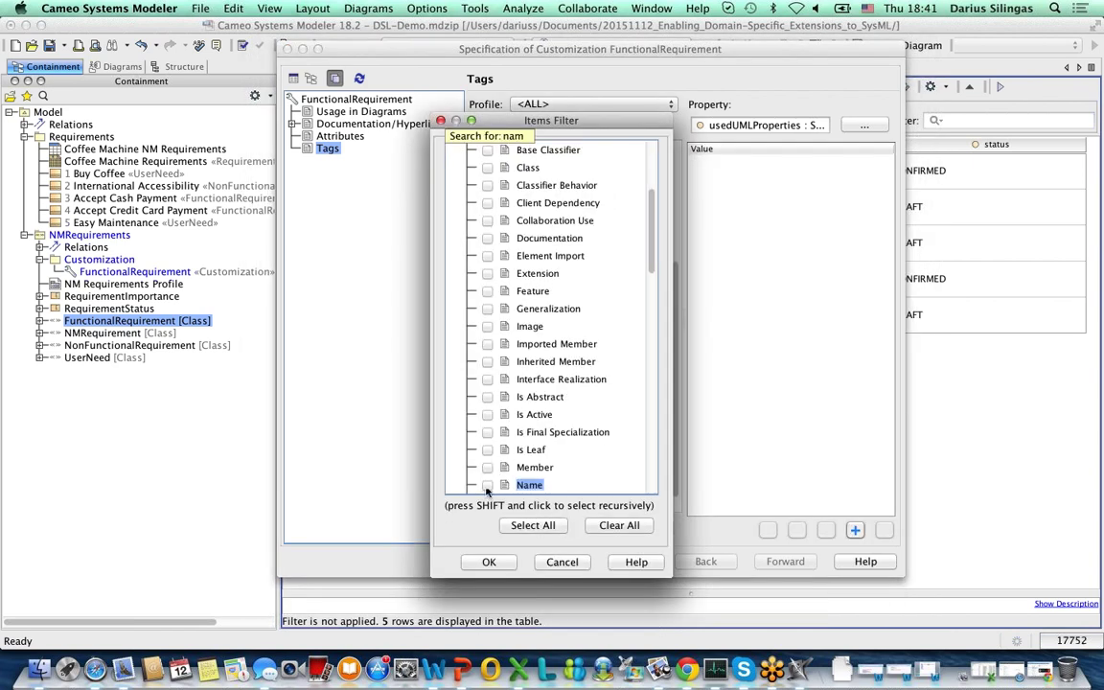
{"action": "left_click", "coordinate": [487, 486]}
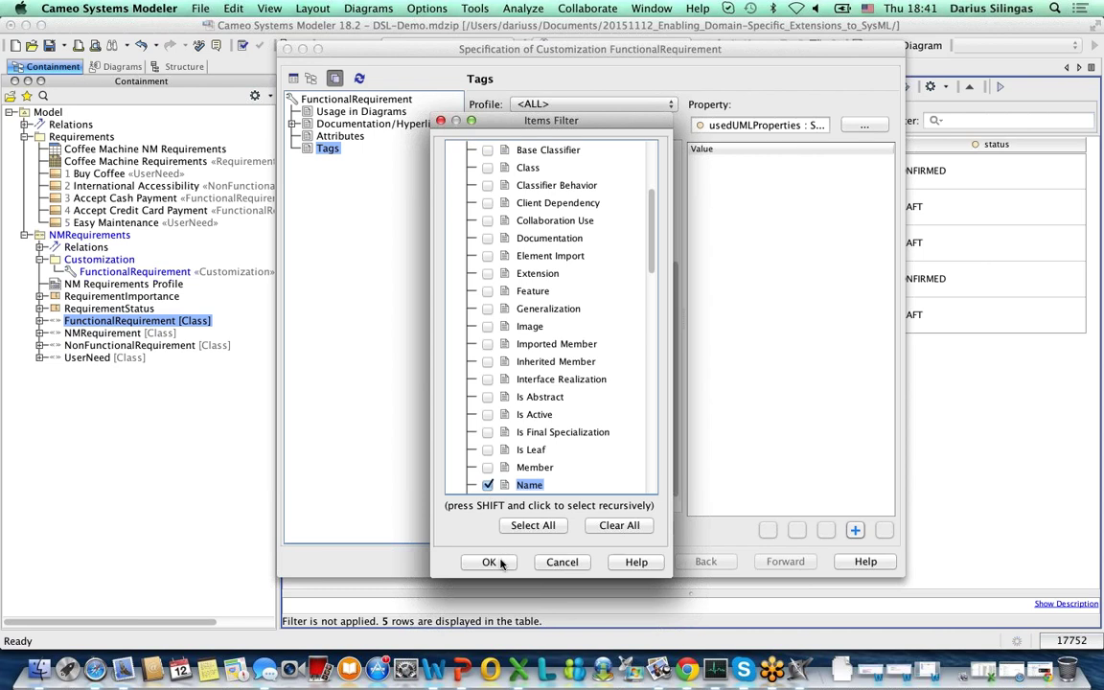
{"action": "left_click", "coordinate": [490, 562]}
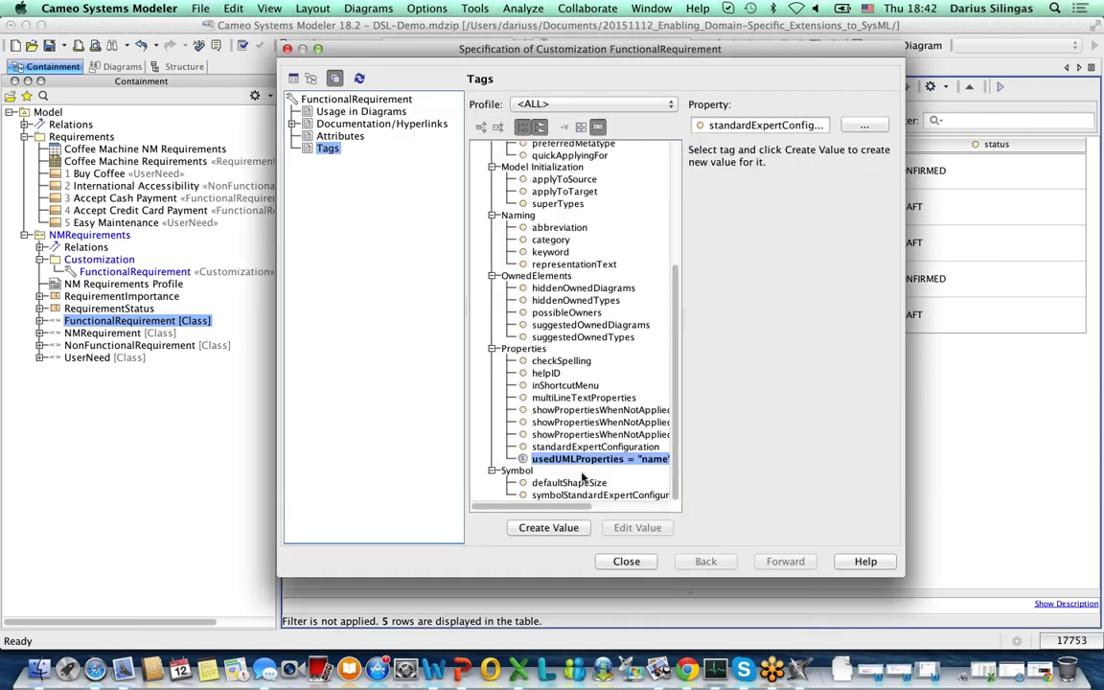
Create a standardExpertConfiguration value, set Id to Standard and Expert, and place it above Name
{"action": "left_click", "coordinate": [557, 527]}
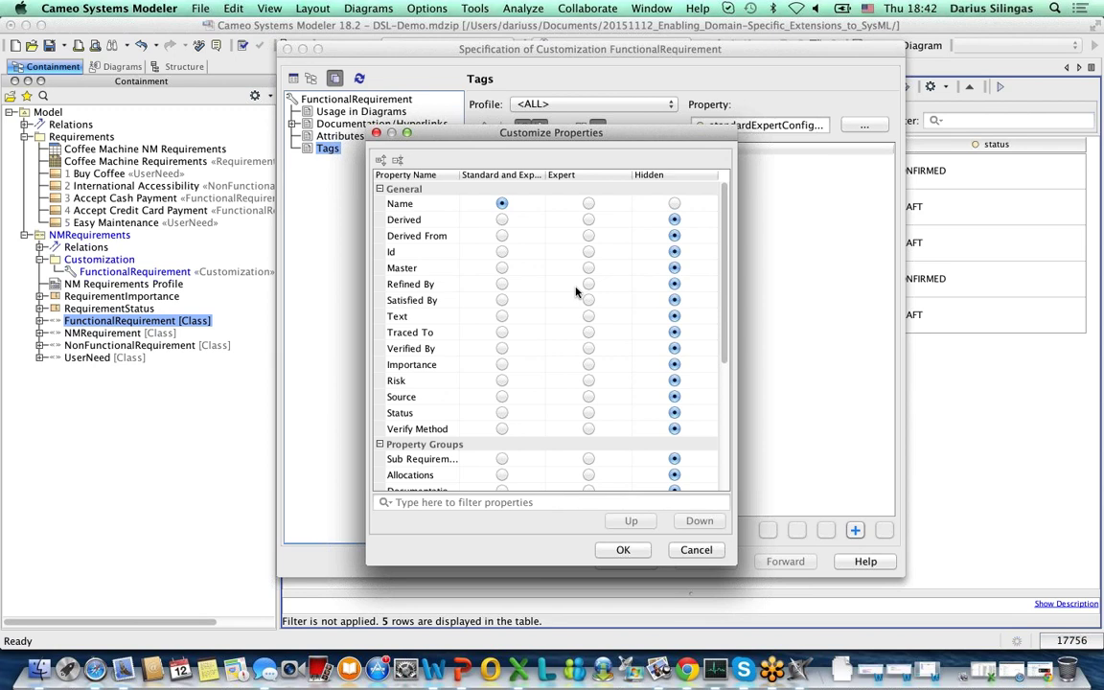
{"action": "left_click", "coordinate": [501, 251]}
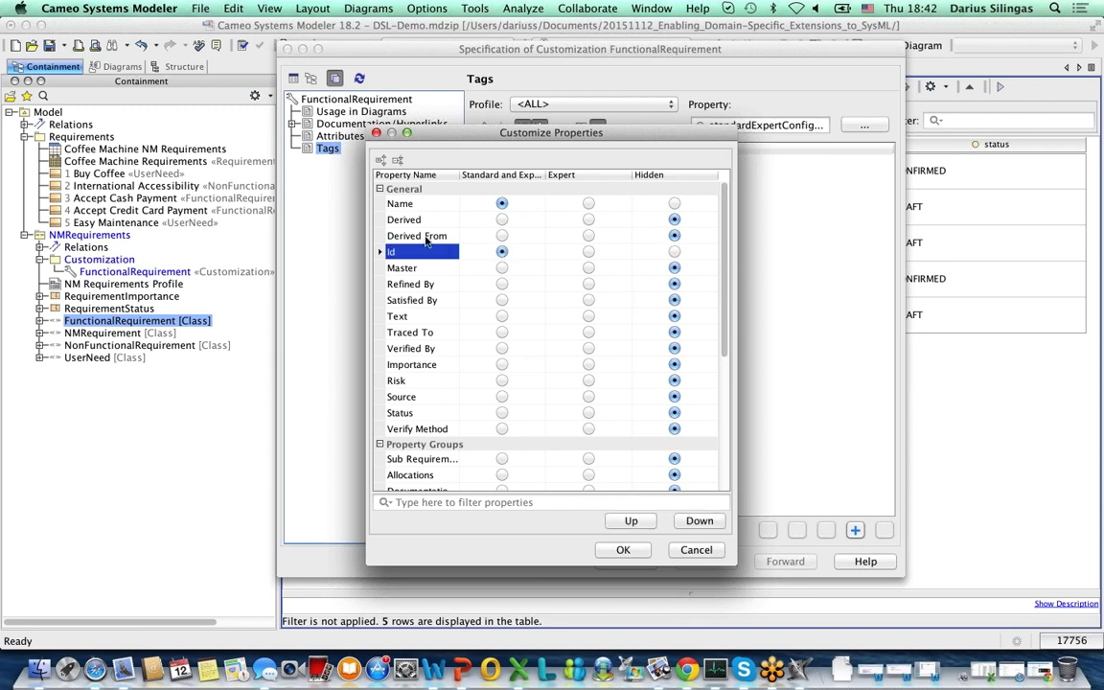
{"action": "left_click", "coordinate": [634, 521]}
{"action": "left_click", "coordinate": [635, 521]}
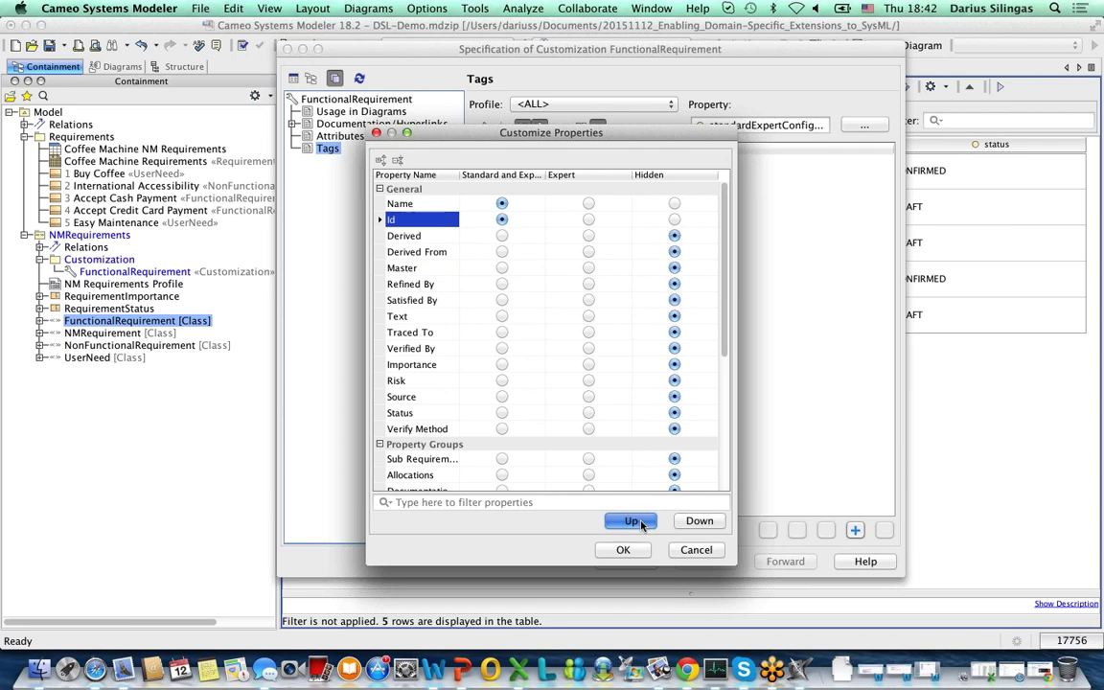
{"action": "left_click", "coordinate": [634, 521]}
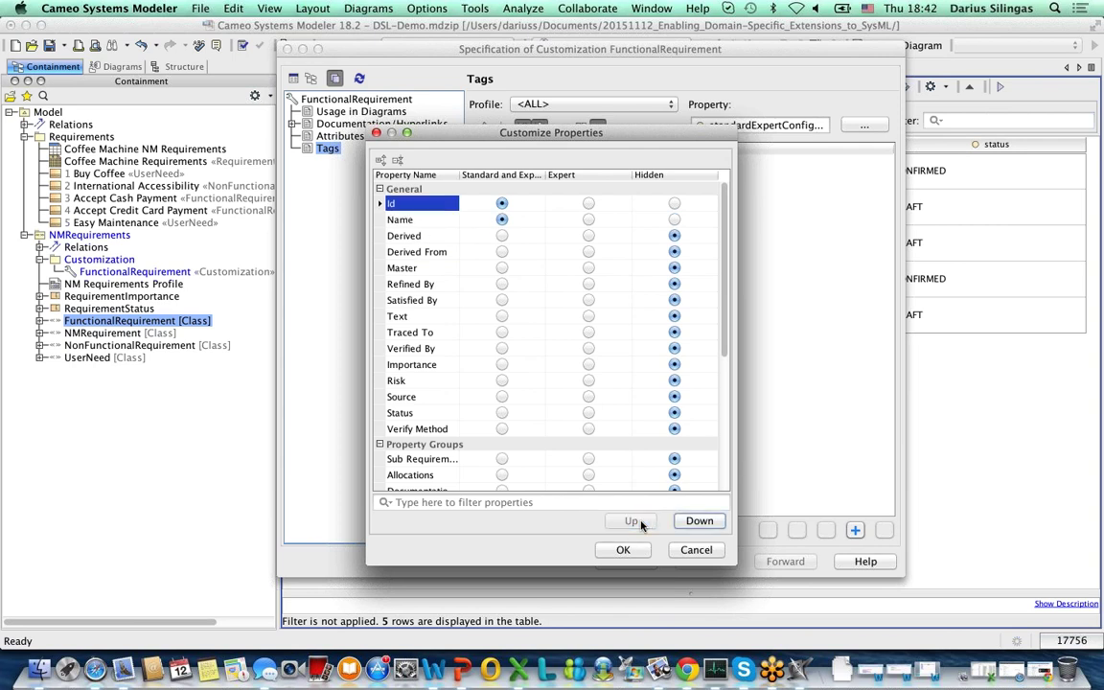
Set the Text property to Standard and Expert and move it directly below Name
{"action": "left_click", "coordinate": [429, 317]}
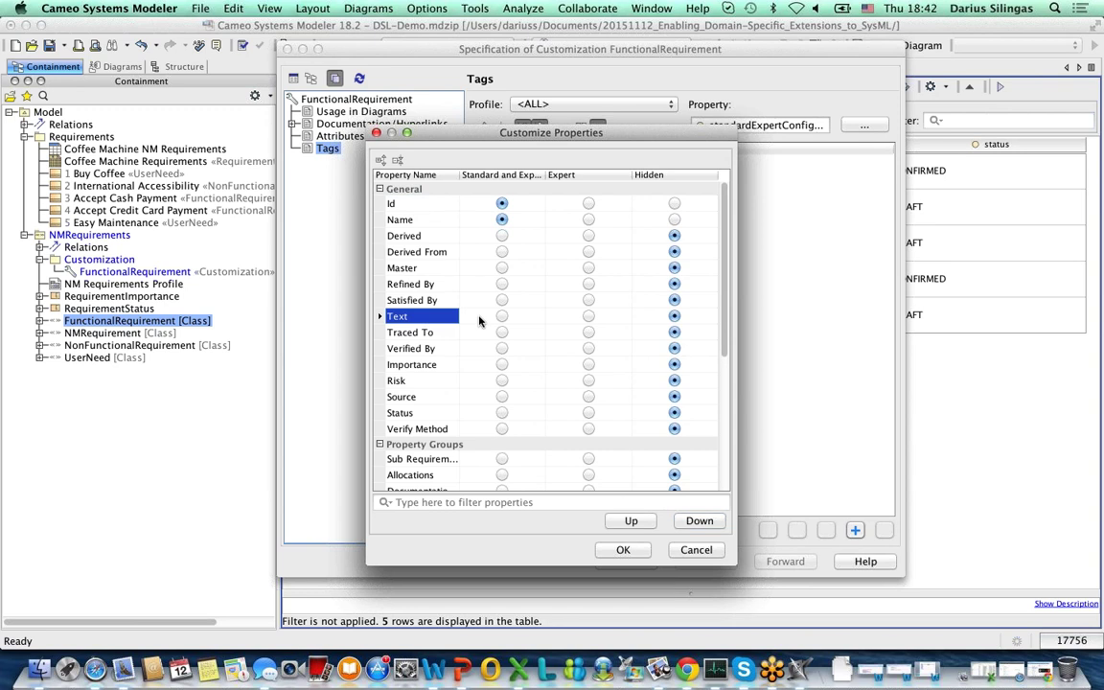
{"action": "left_click", "coordinate": [500, 316]}
{"action": "left_click", "coordinate": [630, 520]}
{"action": "left_click", "coordinate": [630, 520]}
{"action": "left_click", "coordinate": [629, 520]}
{"action": "left_click", "coordinate": [630, 520]}
{"action": "left_click", "coordinate": [630, 521]}
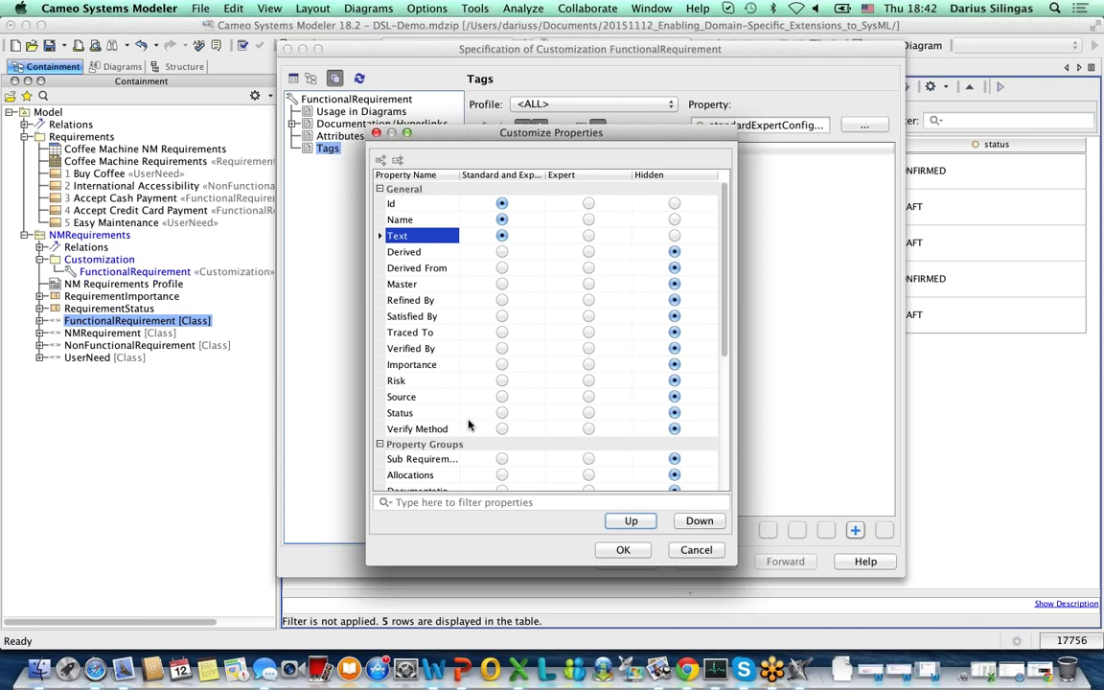
Set the Importance property to Standard and Expert and move it directly below Text
{"action": "left_click", "coordinate": [502, 364]}
{"action": "left_click", "coordinate": [630, 520]}
{"action": "left_click", "coordinate": [630, 521]}
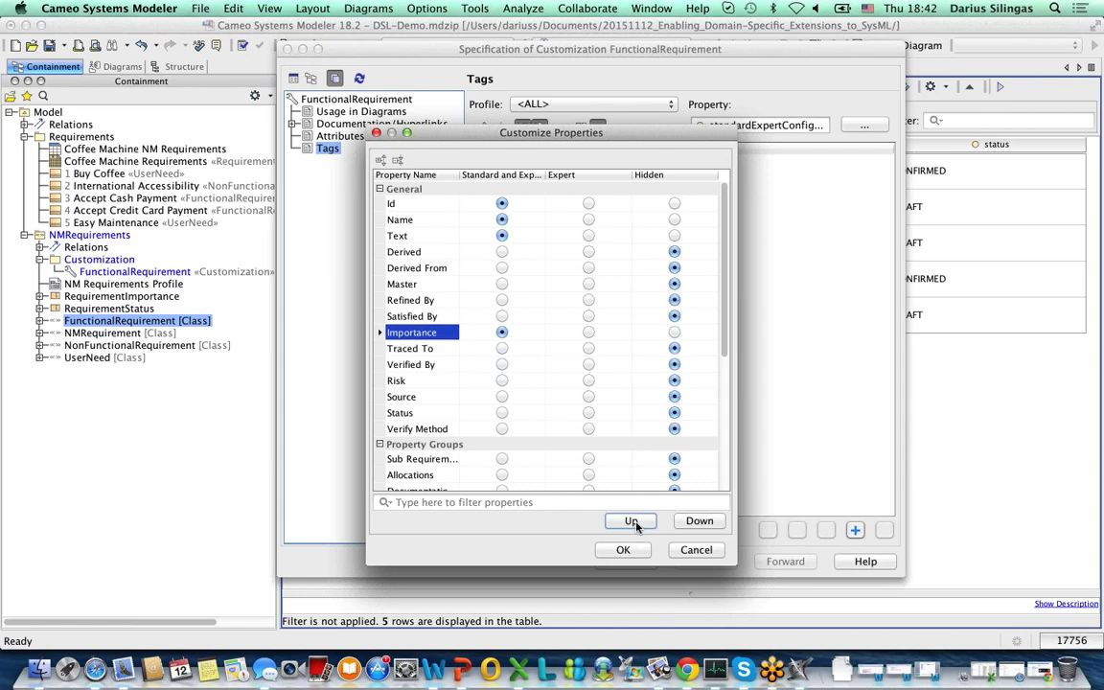
{"action": "left_click", "coordinate": [630, 520]}
{"action": "left_click", "coordinate": [631, 520]}
{"action": "left_click", "coordinate": [631, 521]}
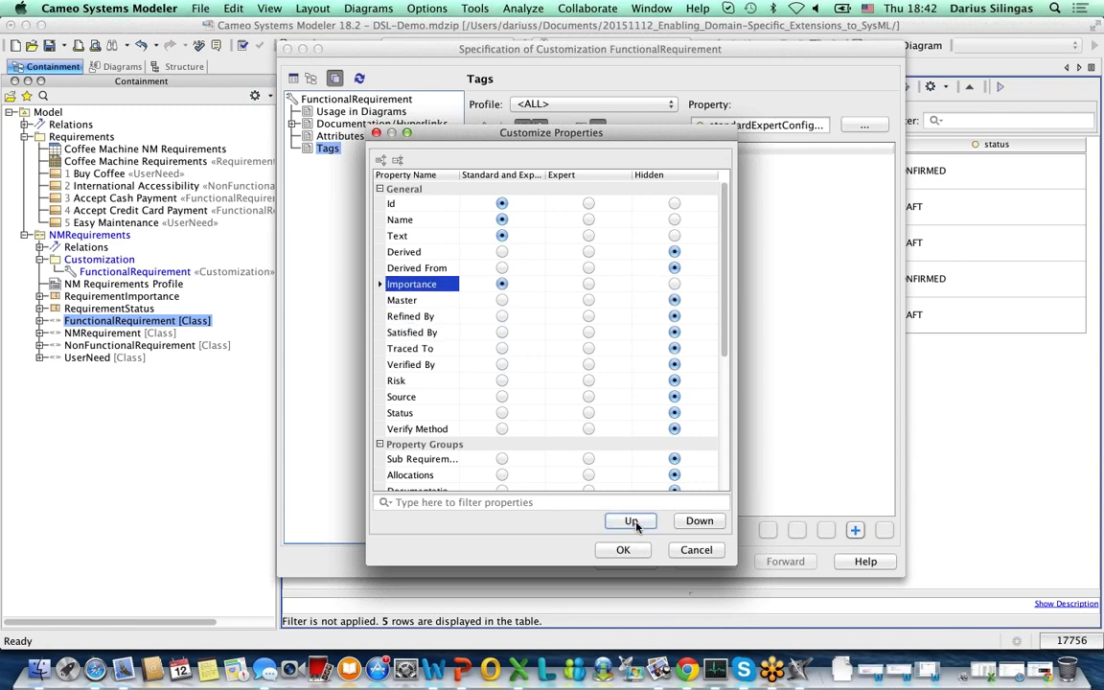
{"action": "left_click", "coordinate": [630, 520]}
{"action": "left_click", "coordinate": [633, 520]}
Move the Status property directly below Importance and set it to Standard and Expert
{"action": "left_click", "coordinate": [400, 412]}
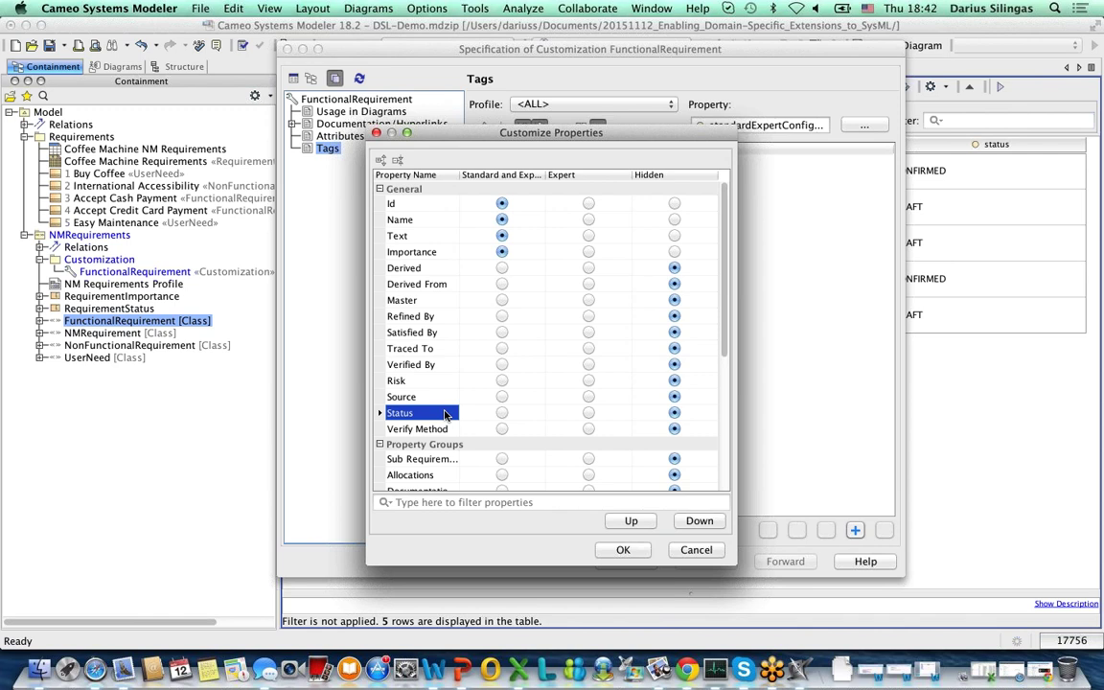
{"action": "left_click", "coordinate": [630, 520]}
{"action": "left_click", "coordinate": [630, 521]}
{"action": "left_click", "coordinate": [631, 521]}
{"action": "left_click", "coordinate": [631, 520]}
{"action": "left_click", "coordinate": [630, 520]}
{"action": "left_click", "coordinate": [630, 520]}
{"action": "left_click", "coordinate": [631, 520]}
{"action": "left_click", "coordinate": [630, 520]}
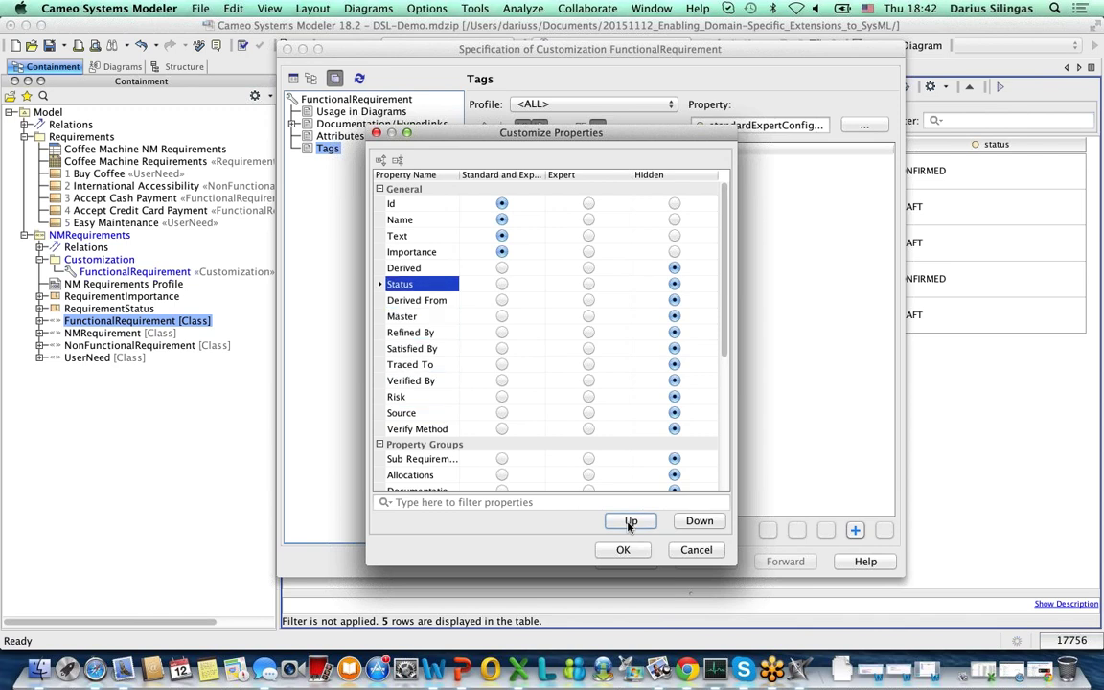
{"action": "left_click", "coordinate": [630, 520]}
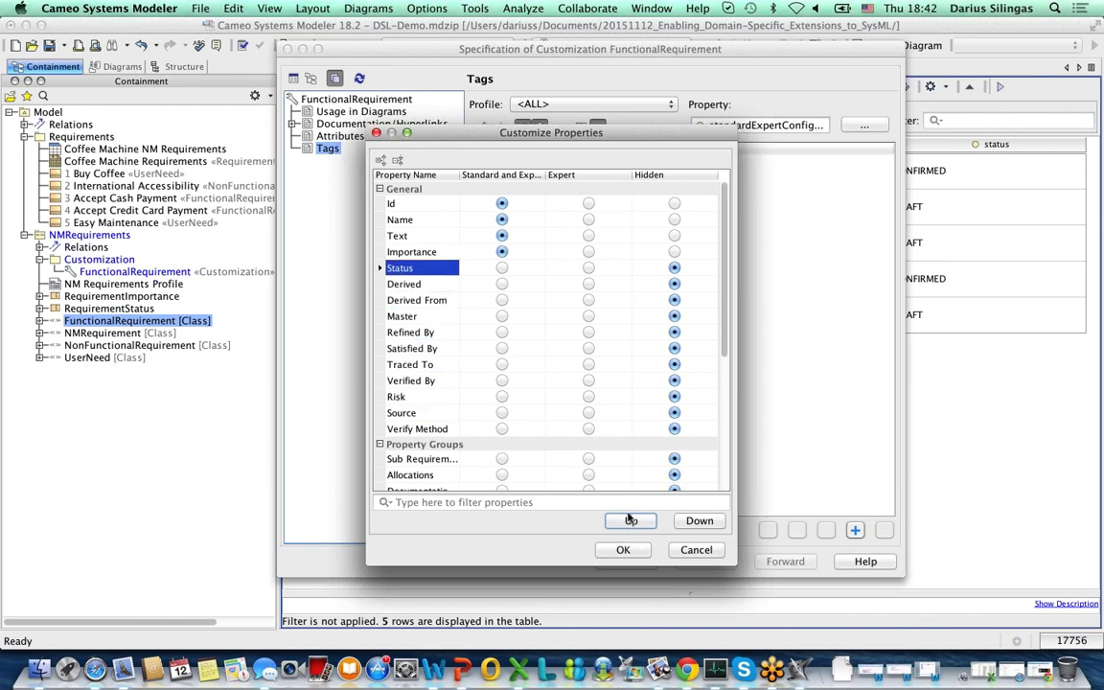
{"action": "left_click", "coordinate": [501, 267]}
Set the Documentation/Hyperlinks, Usage in Diagrams and Relations property groups to Standard and Expert and apply the configuration
{"action": "scroll", "coordinate": [605, 314], "scroll_direction": "down", "scroll_amount": 3}
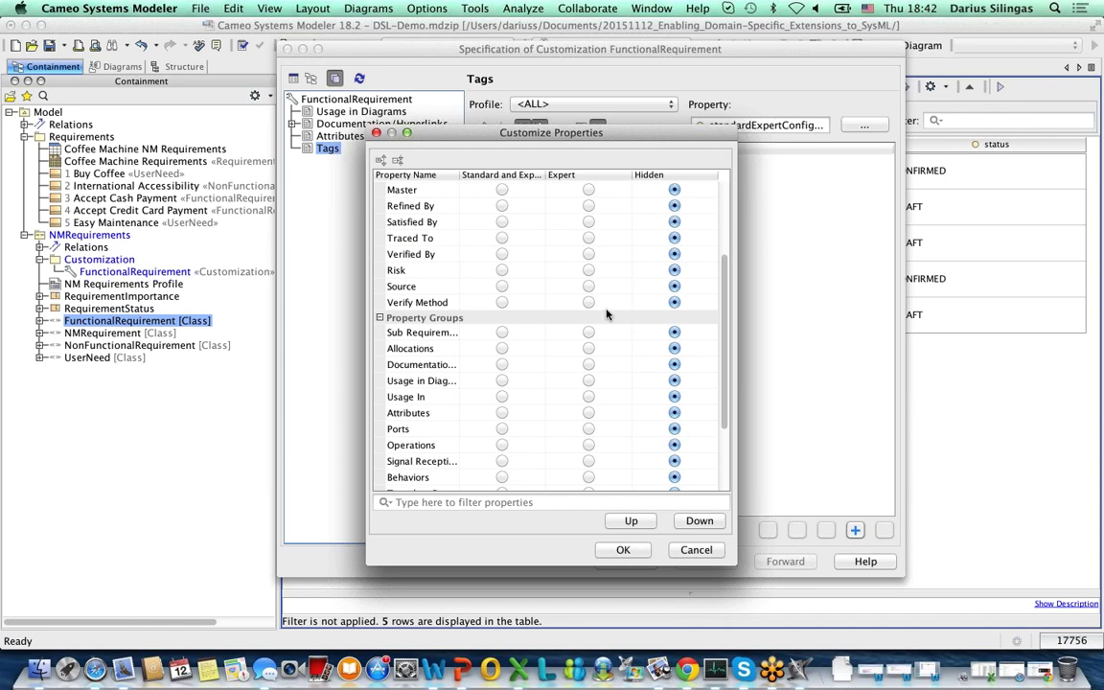
{"action": "scroll", "coordinate": [605, 314], "scroll_direction": "down", "scroll_amount": 1}
{"action": "left_click", "coordinate": [501, 332]}
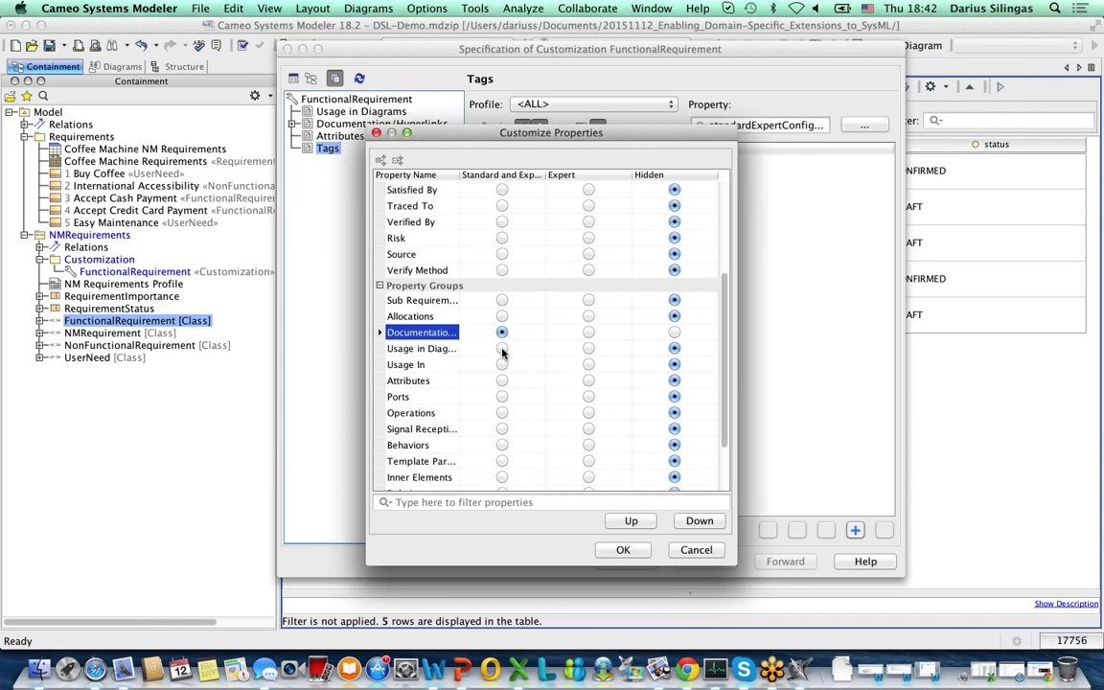
{"action": "left_click", "coordinate": [501, 349]}
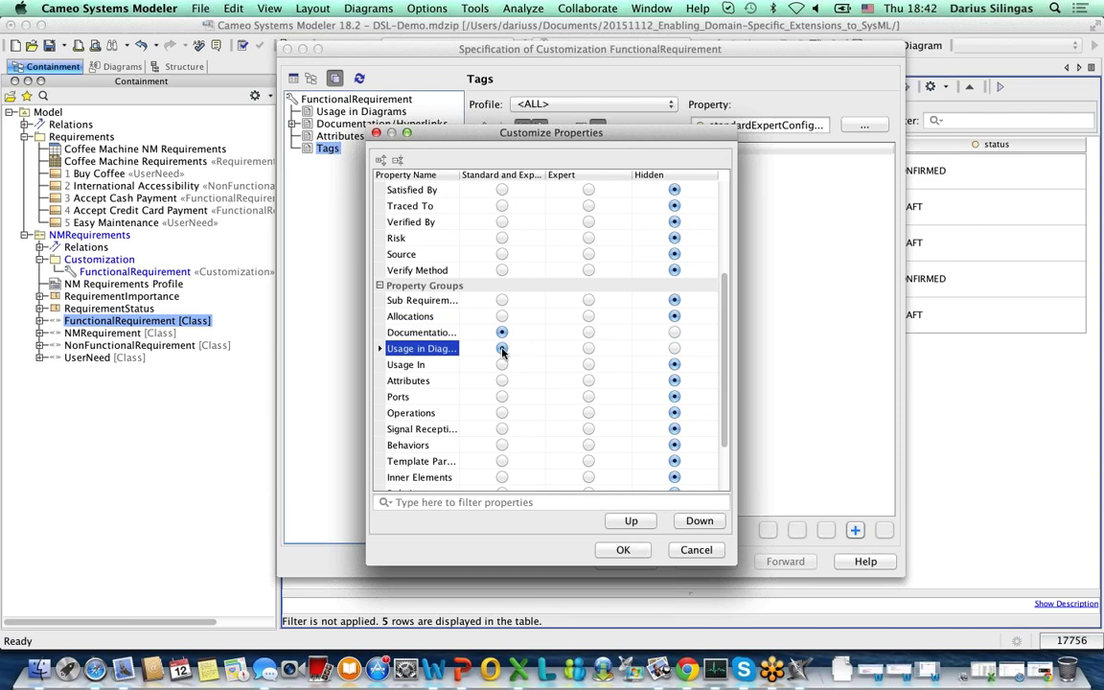
{"action": "scroll", "coordinate": [501, 353], "scroll_direction": "down", "scroll_amount": 1}
{"action": "scroll", "coordinate": [502, 352], "scroll_direction": "down", "scroll_amount": 1}
{"action": "left_click", "coordinate": [501, 428]}
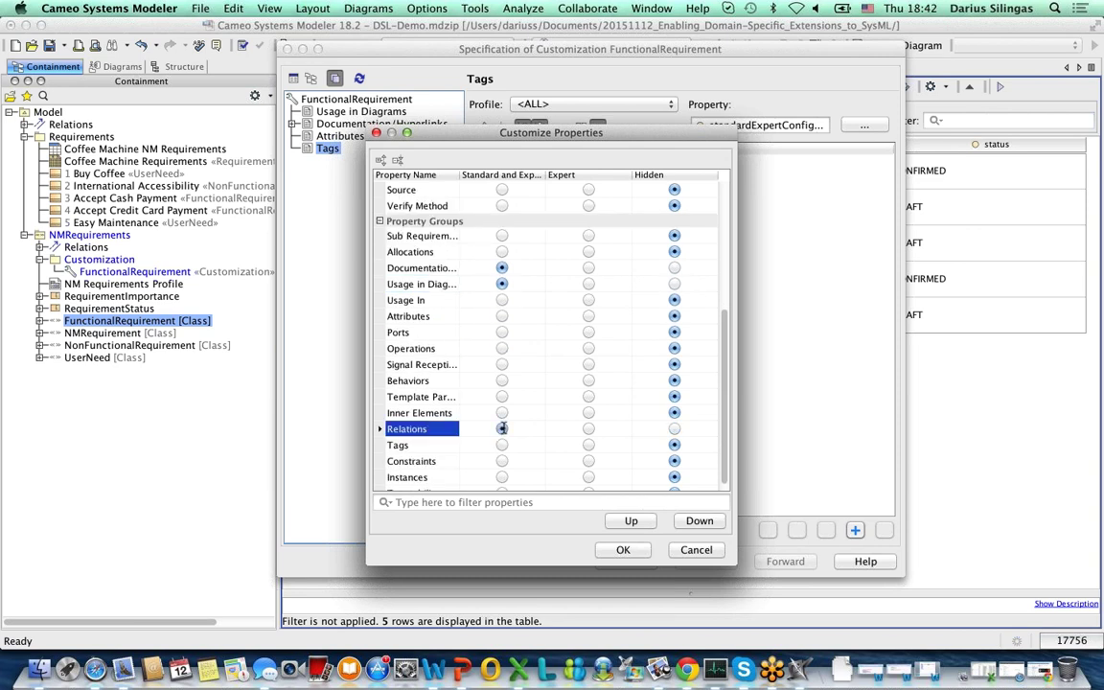
{"action": "left_click", "coordinate": [618, 550]}
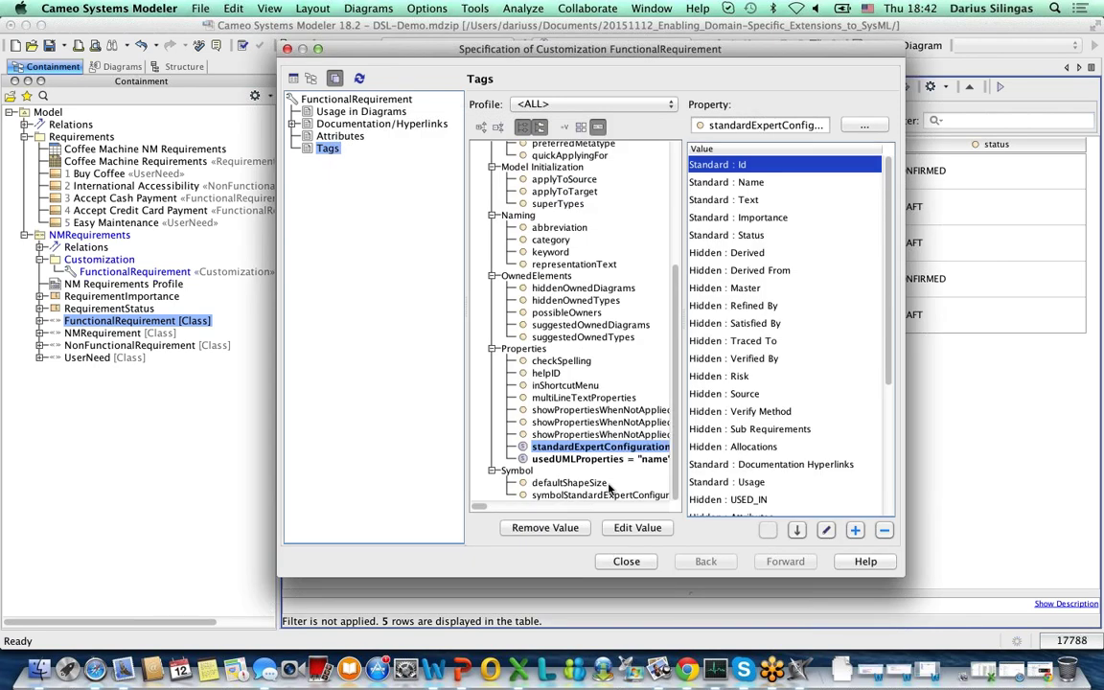
Create a representationText value for the customization reading "Functional Requirement"
{"action": "left_click", "coordinate": [576, 264]}
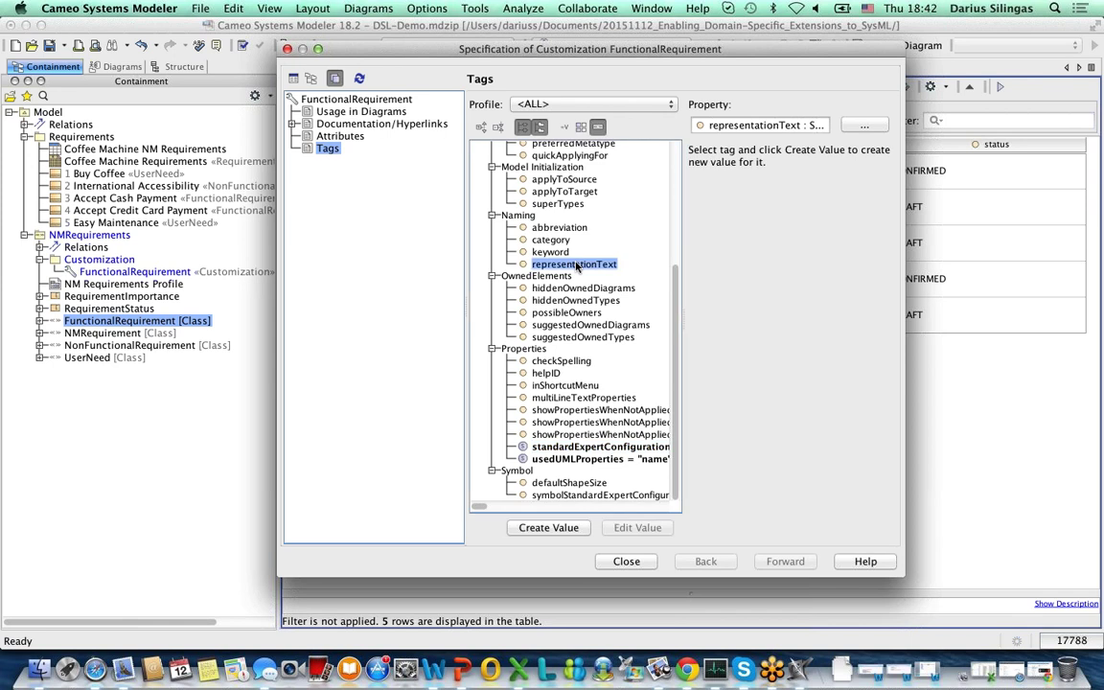
{"action": "left_click", "coordinate": [566, 527]}
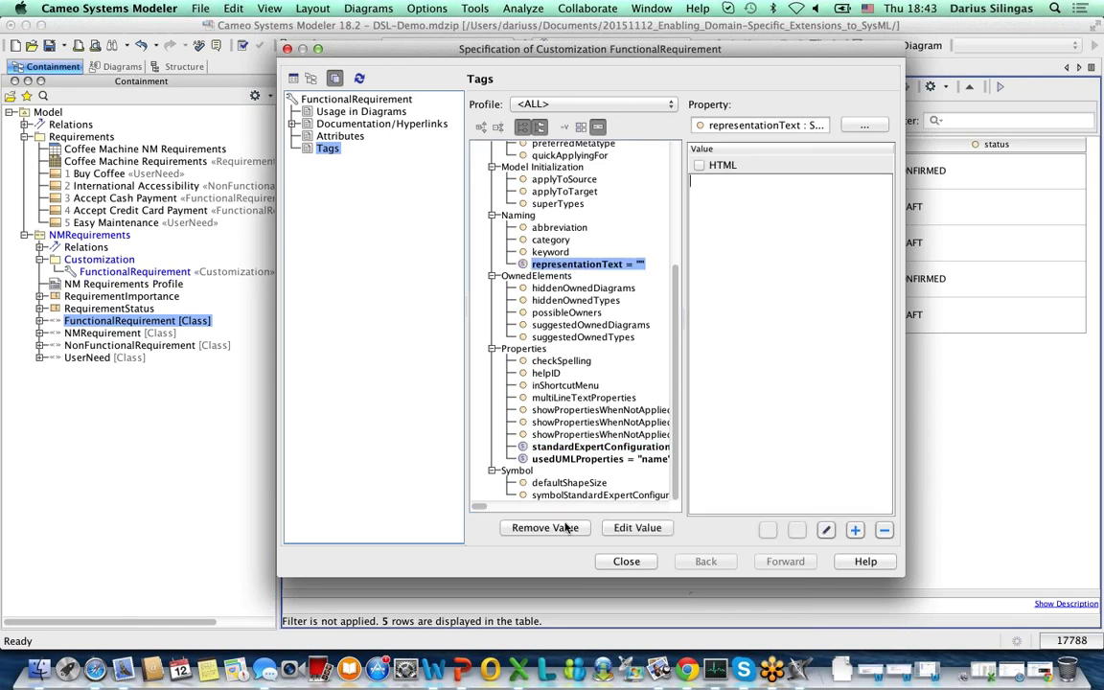
{"action": "type", "text": "Functional Requirement"}
Create a keyword value of "functional" and close the customization's specification
{"action": "left_click", "coordinate": [554, 251]}
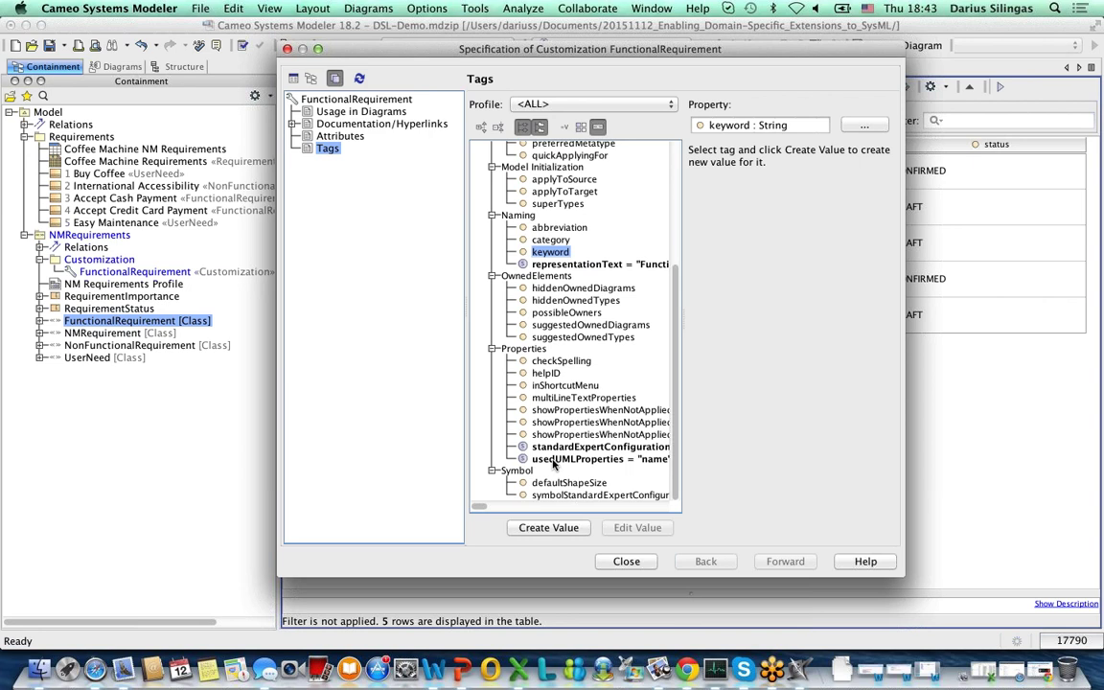
{"action": "left_click", "coordinate": [548, 528]}
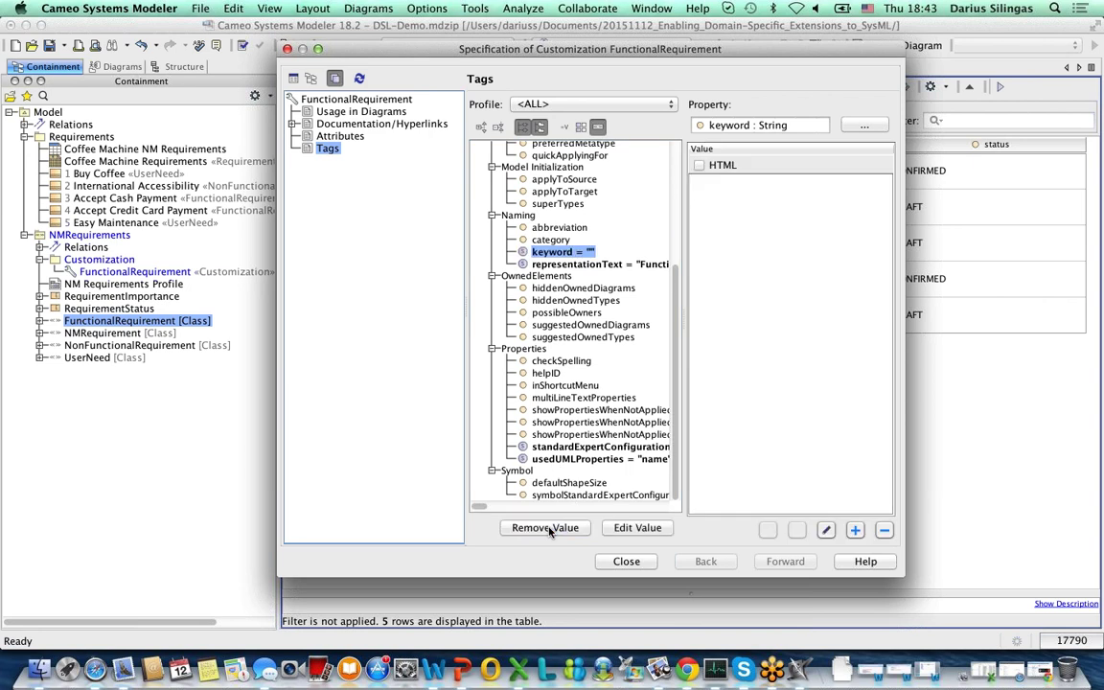
{"action": "type", "text": "functional"}
{"action": "left_click", "coordinate": [554, 240]}
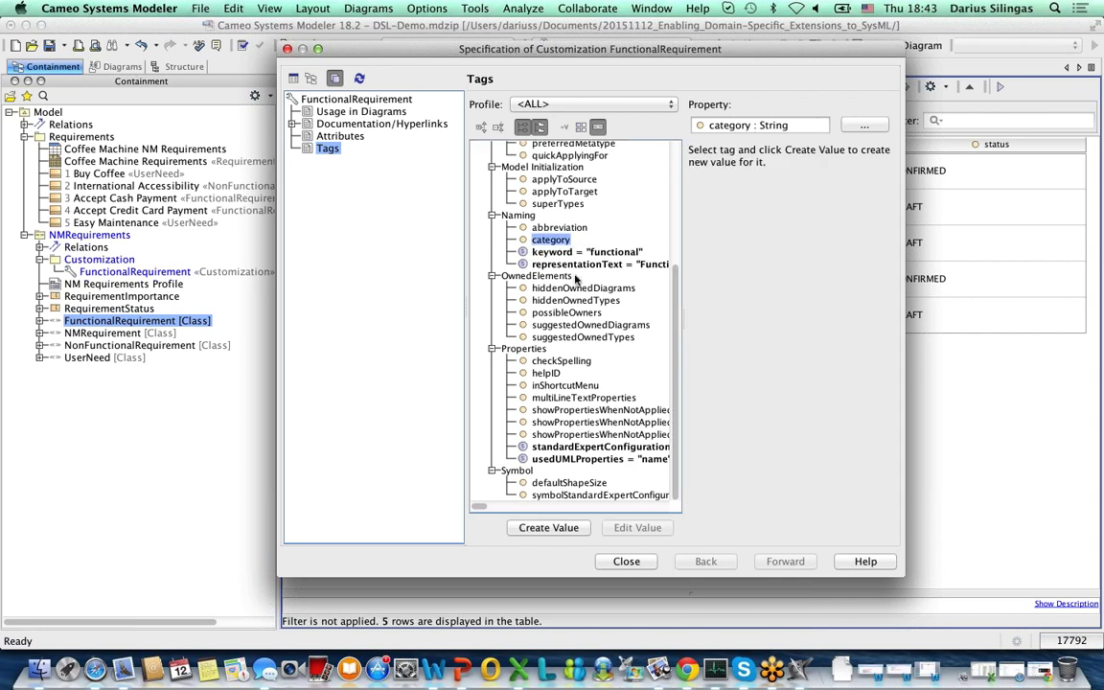
{"action": "scroll", "coordinate": [581, 263], "scroll_direction": "up", "scroll_amount": 5}
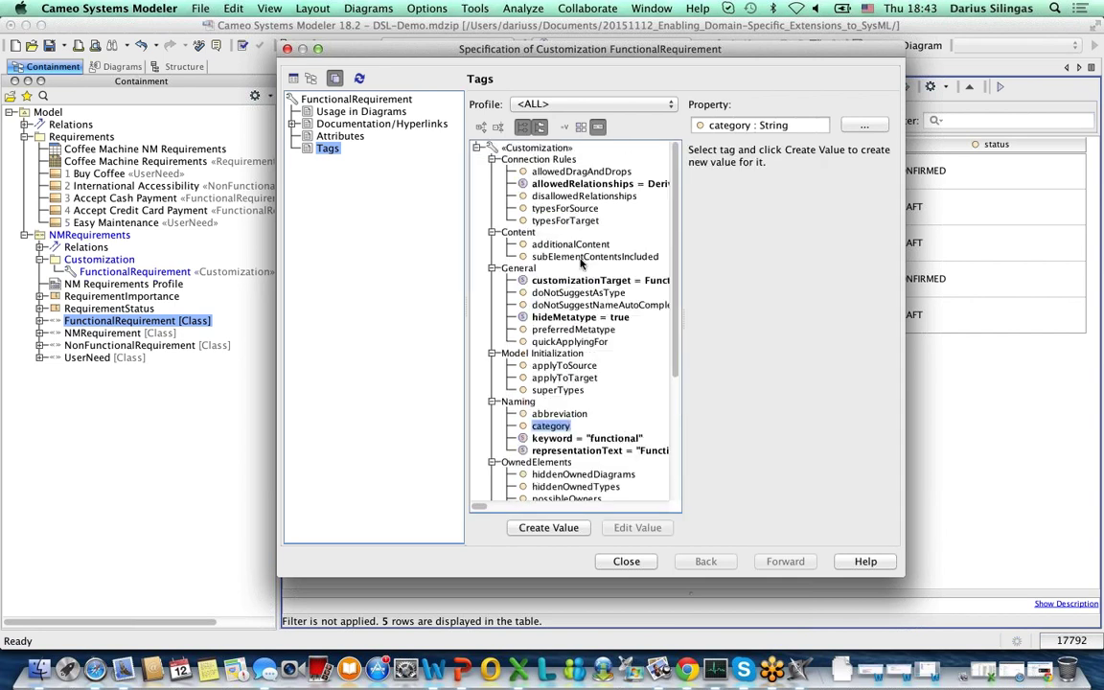
{"action": "scroll", "coordinate": [581, 263], "scroll_direction": "down", "scroll_amount": 1}
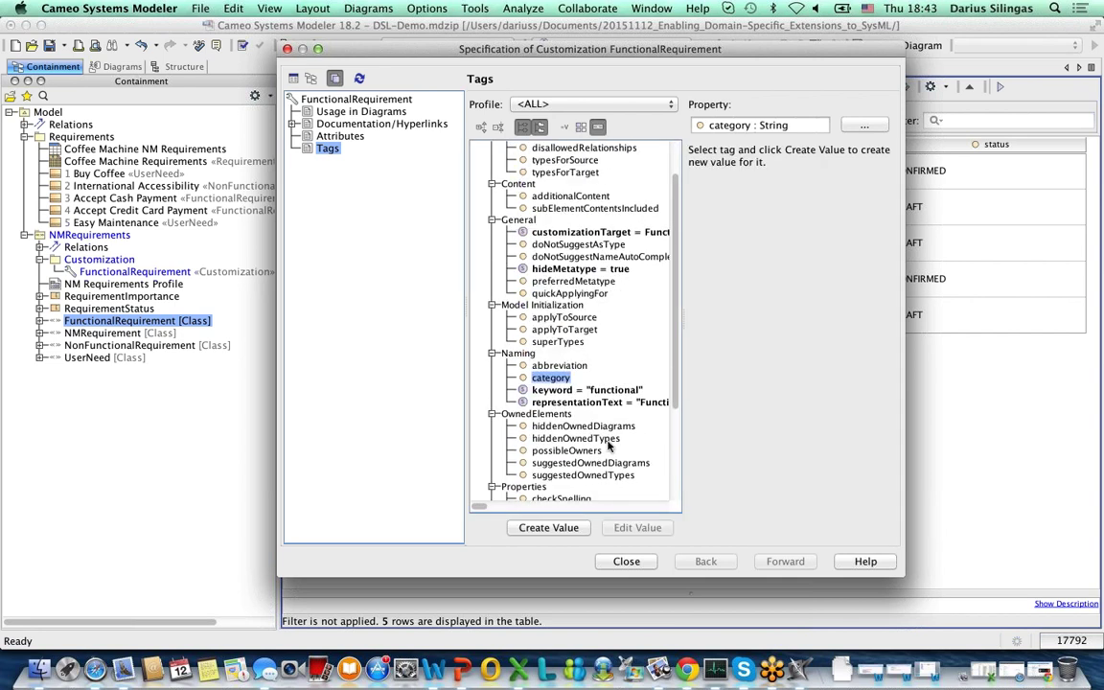
{"action": "left_click", "coordinate": [627, 564]}
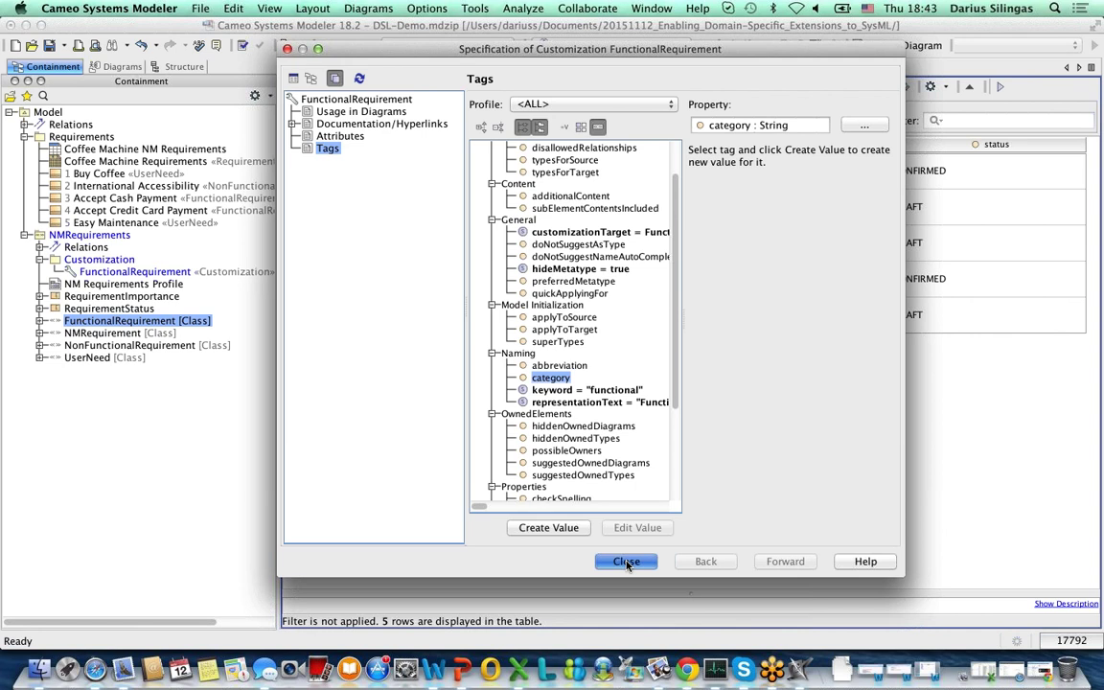
{"action": "left_click", "coordinate": [627, 562]}
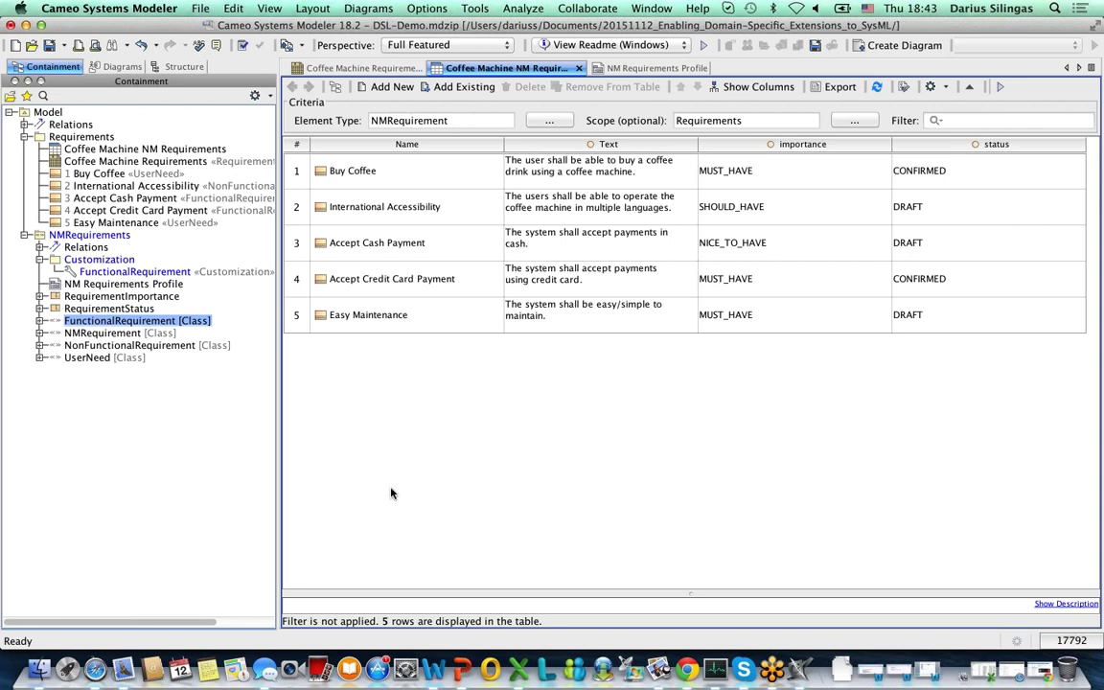
Save the project, then close and reopen DSL-Demo.mdzip from the recent projects
{"action": "key", "text": "super+s"}
{"action": "left_click", "coordinate": [200, 8]}
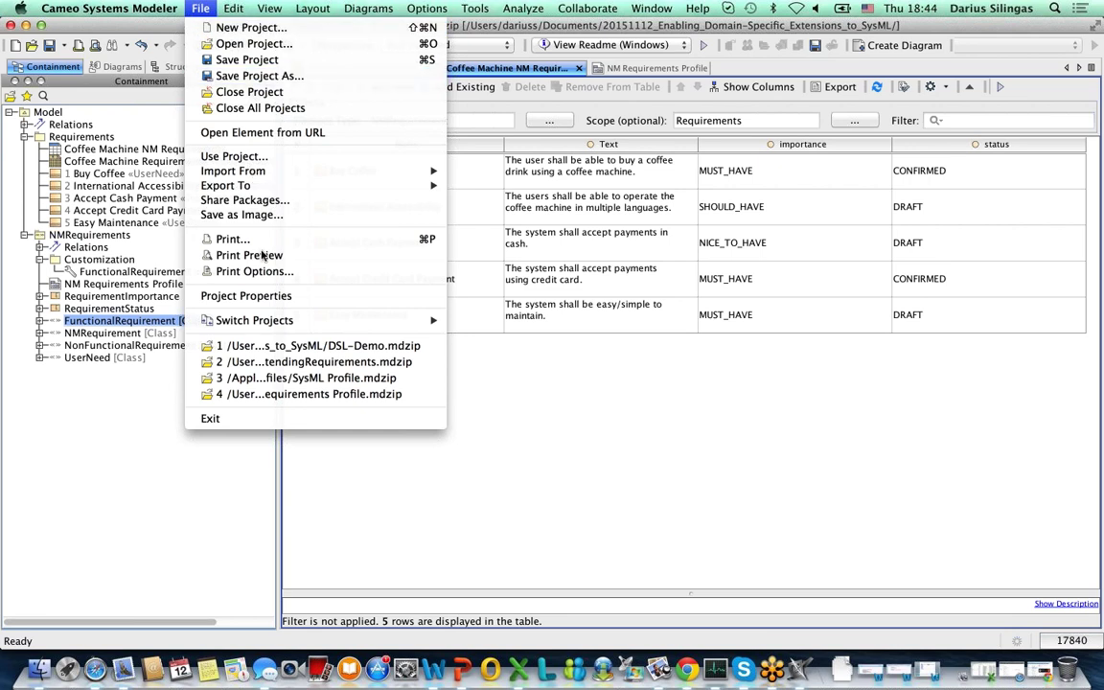
{"action": "left_click", "coordinate": [279, 347]}
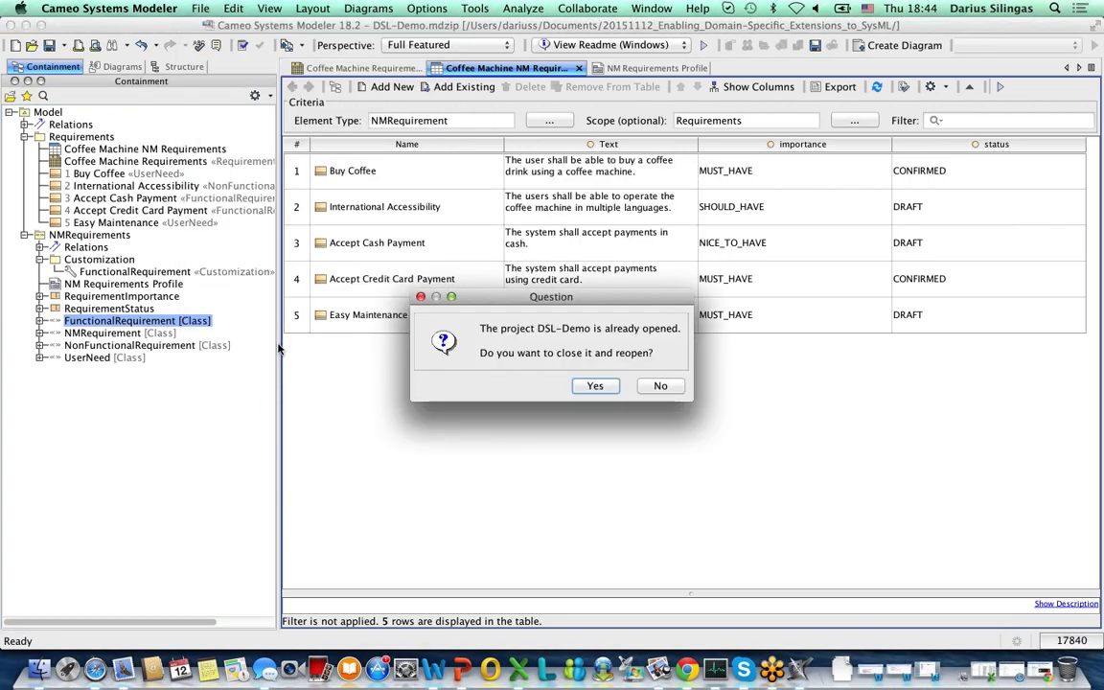
{"action": "left_click", "coordinate": [595, 386]}
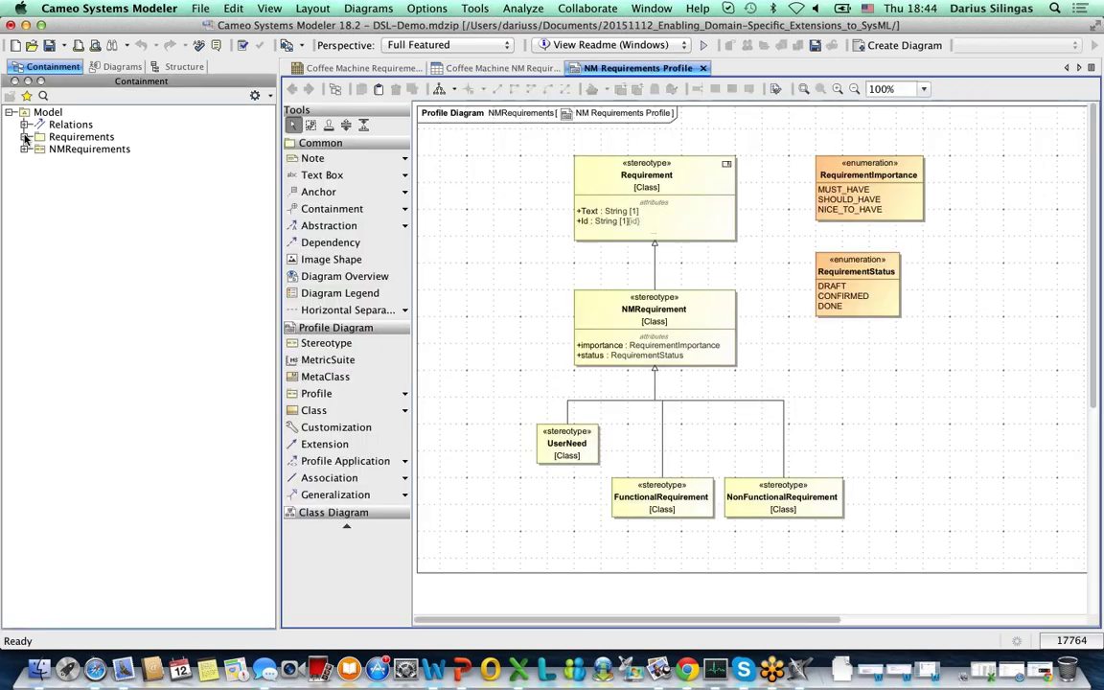
Expand the Requirements and NMRequirements packages and examine the specification properties of the Accept Cash Payment requirement
{"action": "left_click", "coordinate": [24, 137]}
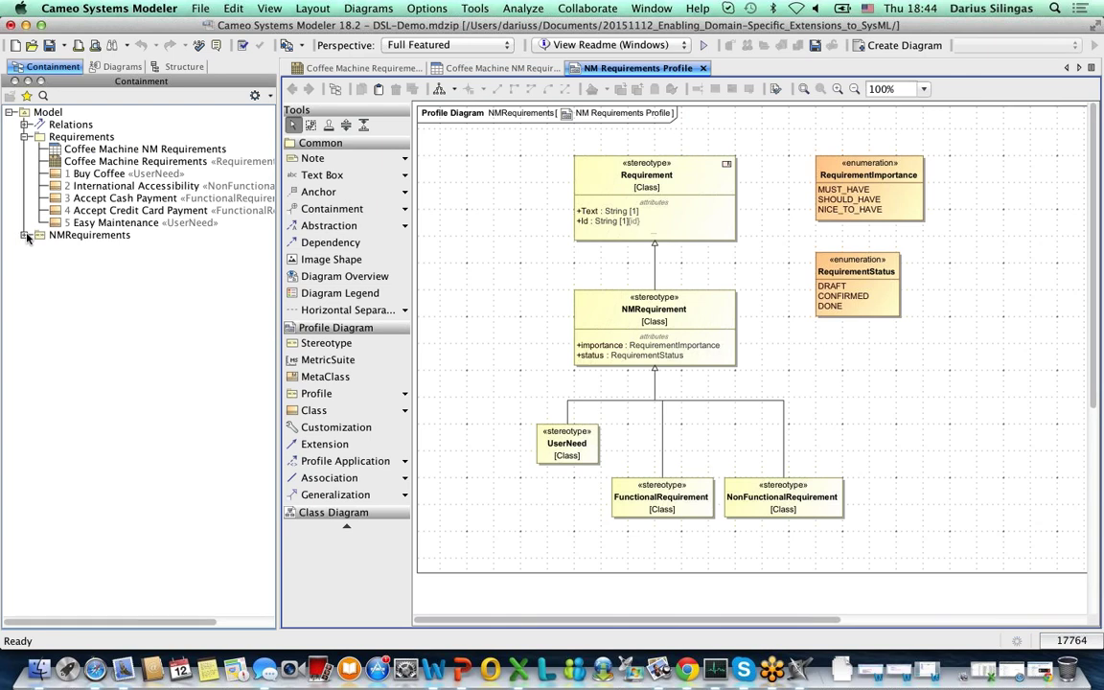
{"action": "left_click", "coordinate": [25, 235]}
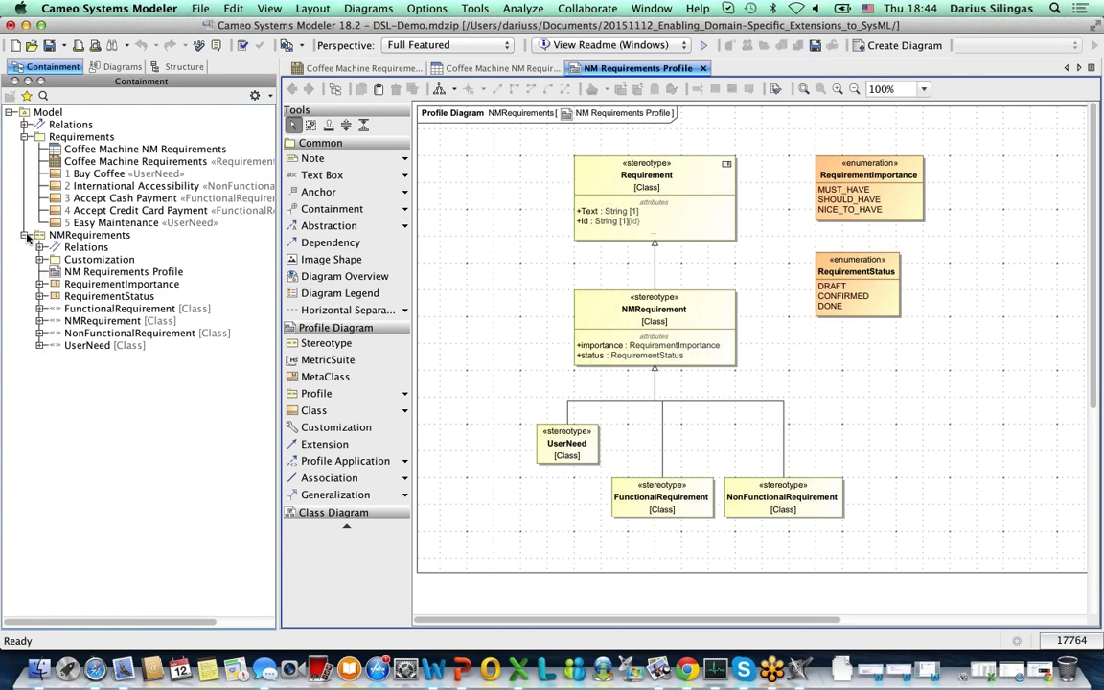
{"action": "left_click", "coordinate": [113, 200]}
{"action": "double_click", "coordinate": [113, 201]}
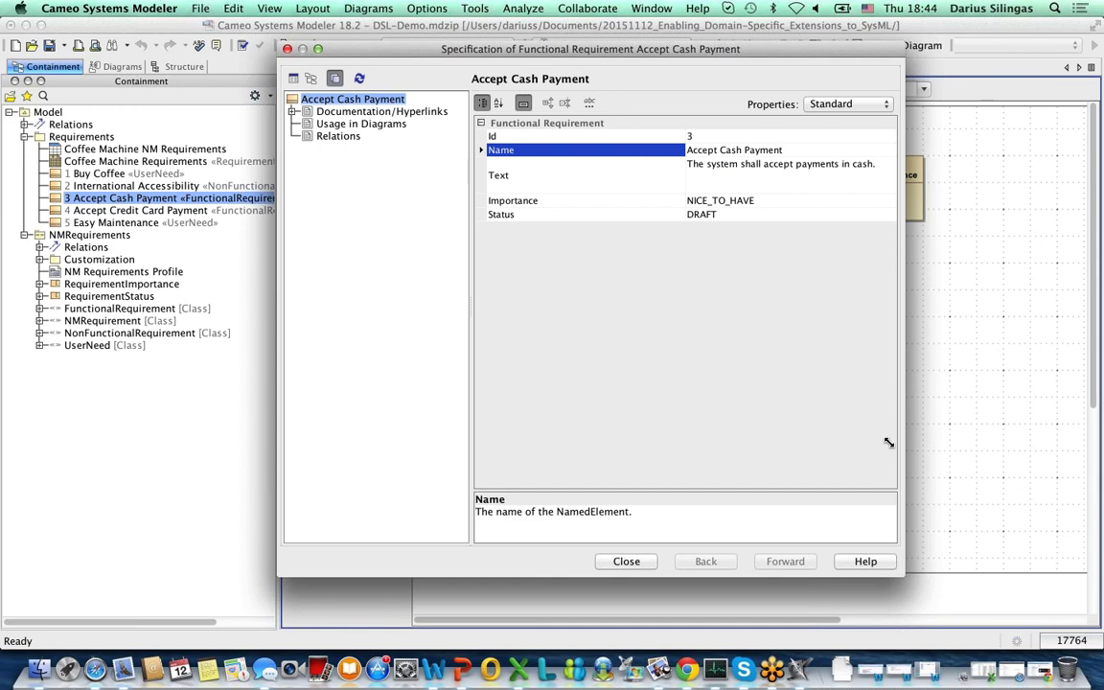
{"action": "left_click_drag", "start_coordinate": [889, 442], "coordinate": [918, 405]}
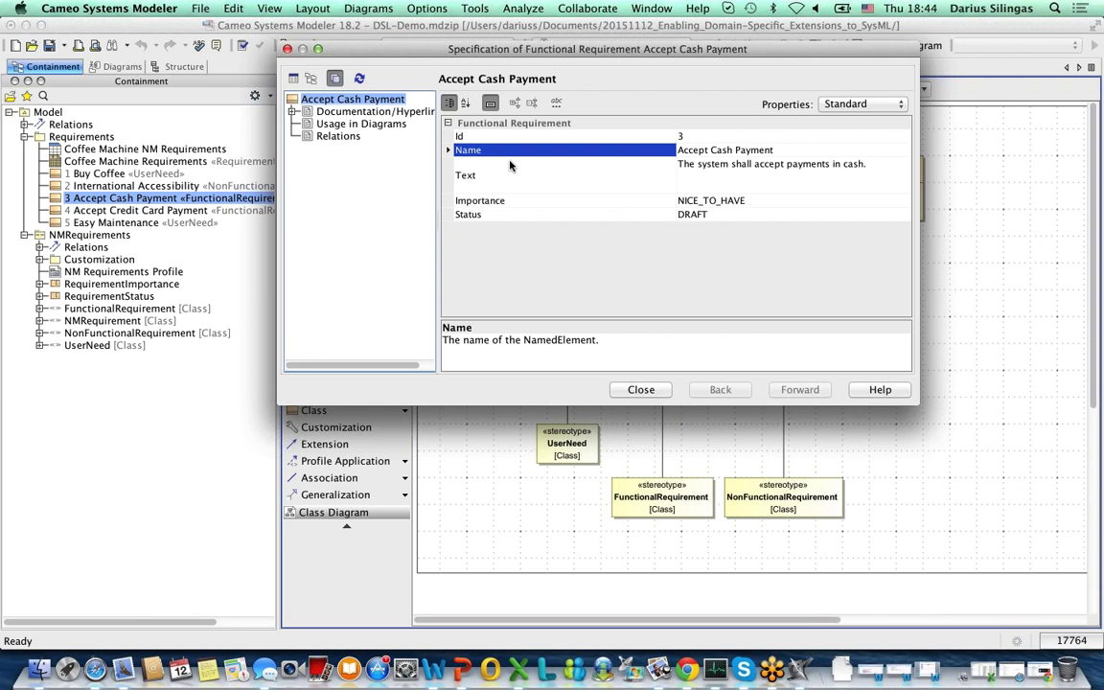
{"action": "left_click", "coordinate": [662, 391]}
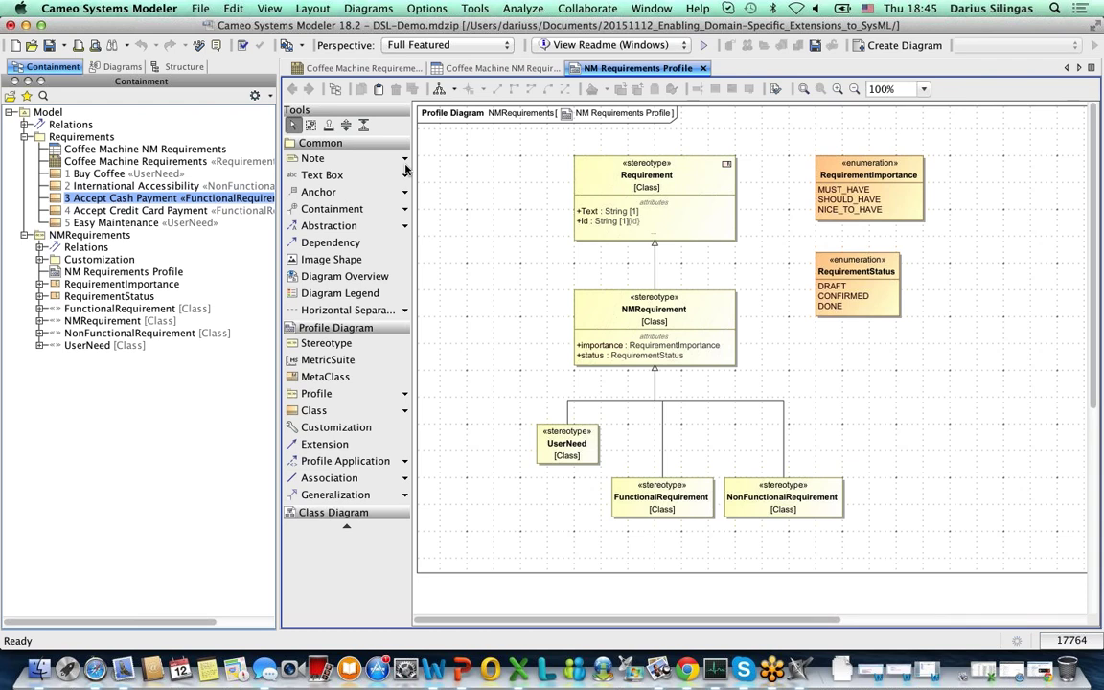
Create a SysML requirement diagram in the Requirements package
{"action": "left_click", "coordinate": [110, 136]}
{"action": "right_click", "coordinate": [111, 137]}
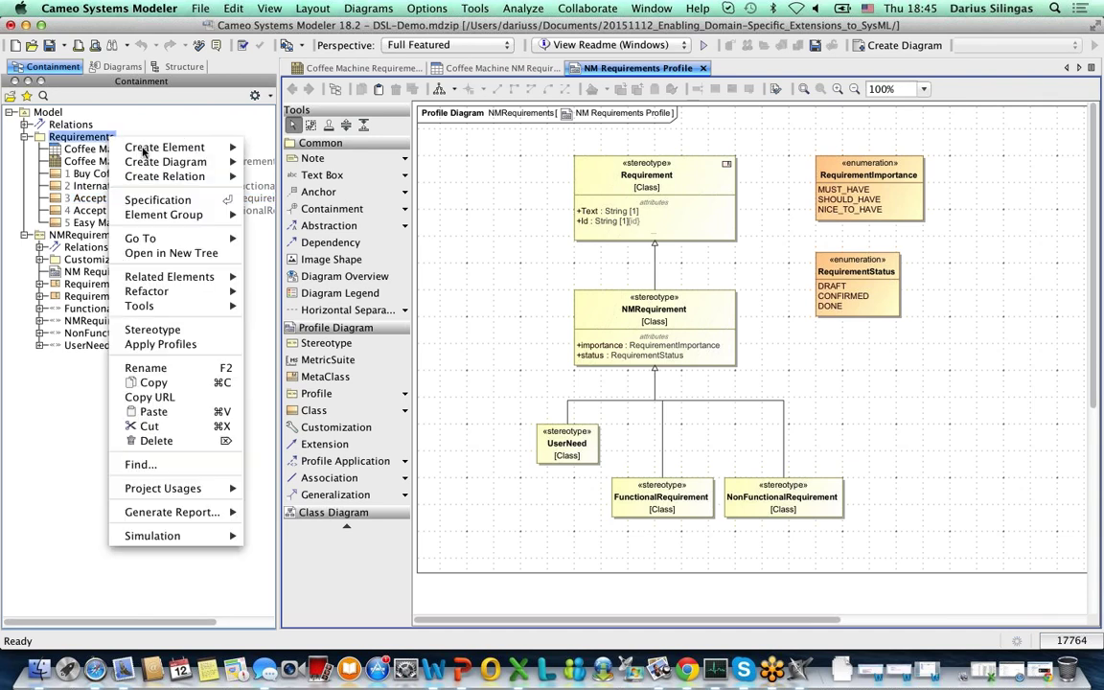
{"action": "mouse_move", "coordinate": [144, 151]}
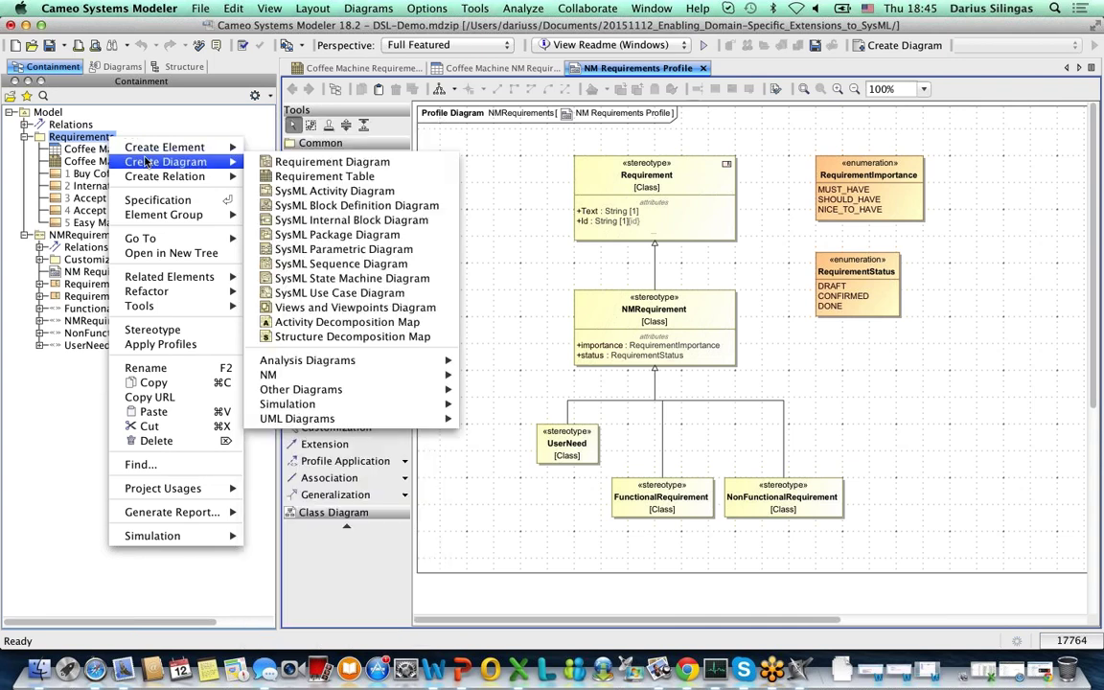
{"action": "key", "text": "Escape"}
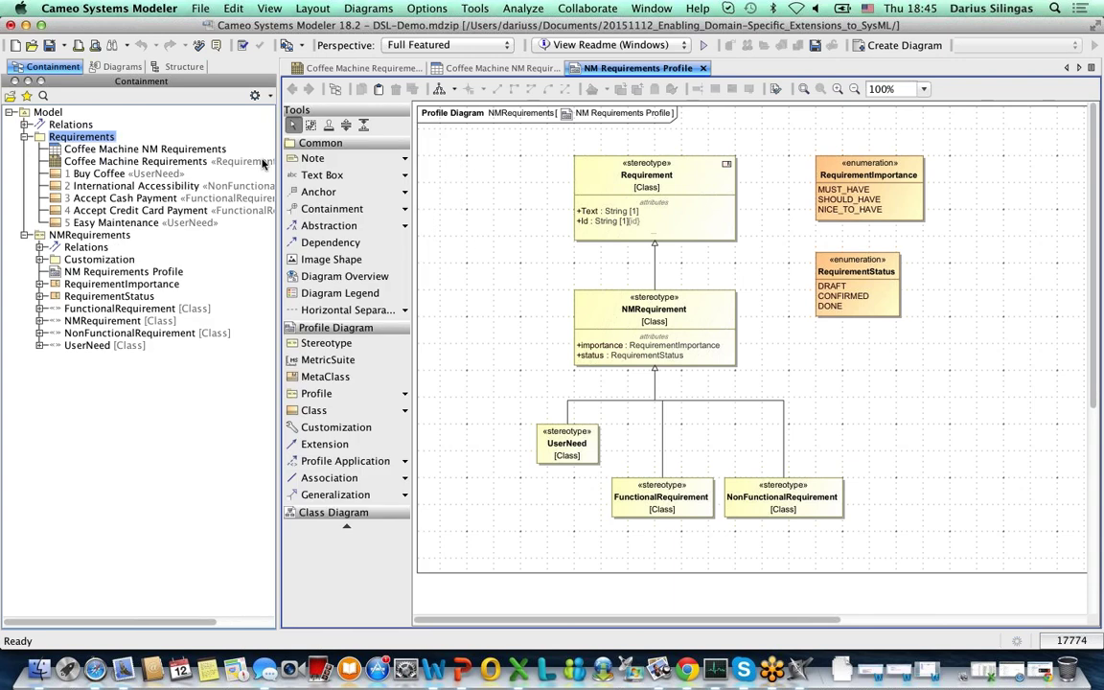
{"action": "left_click", "coordinate": [240, 198]}
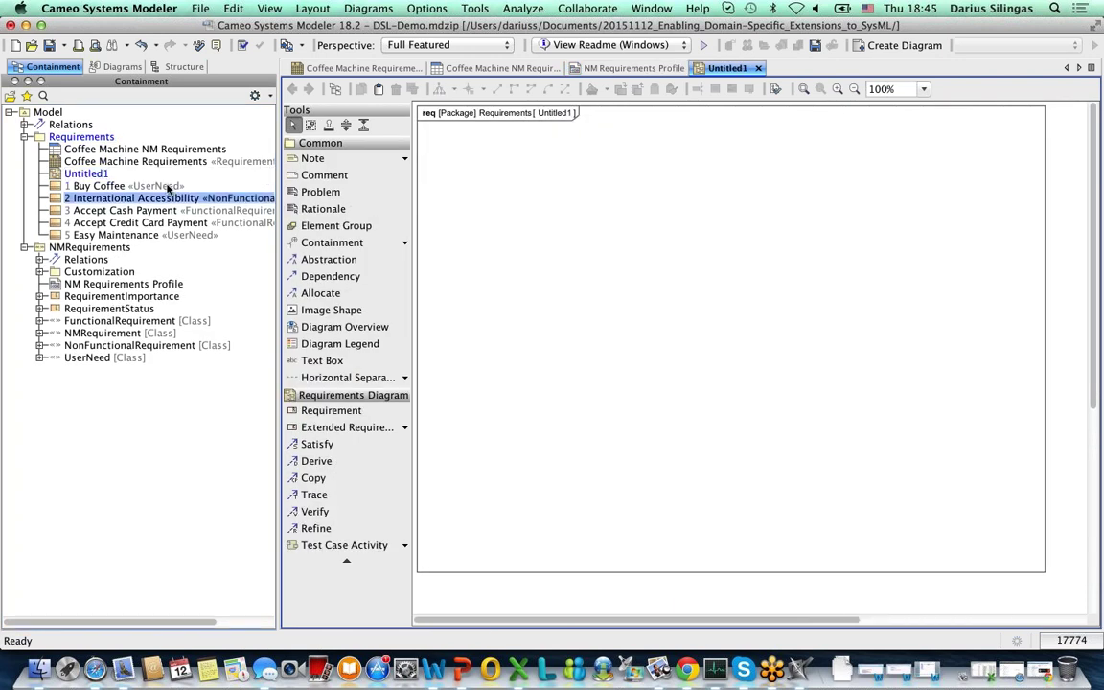
Place the Buy Coffee, Accept Cash Payment and Accept Credit Card Payment requirements on the new diagram, with Buy Coffee above the two payment requirements
{"action": "left_click", "coordinate": [144, 187]}
{"action": "left_click_drag", "start_coordinate": [144, 189], "coordinate": [611, 199]}
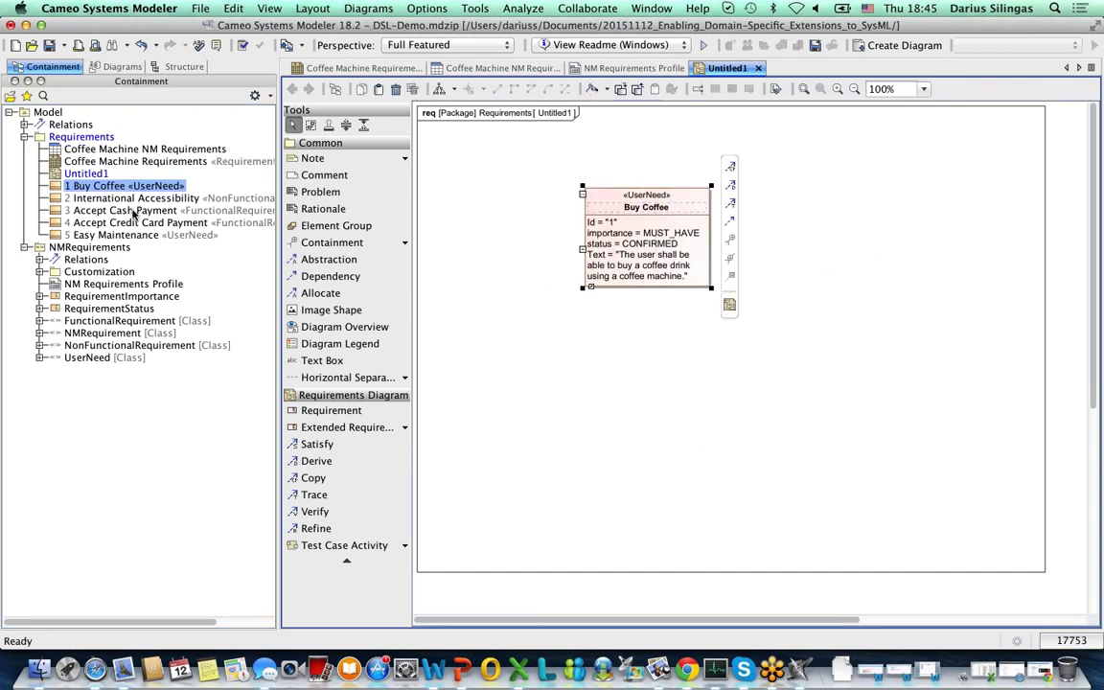
{"action": "left_click_drag", "start_coordinate": [112, 214], "coordinate": [540, 384]}
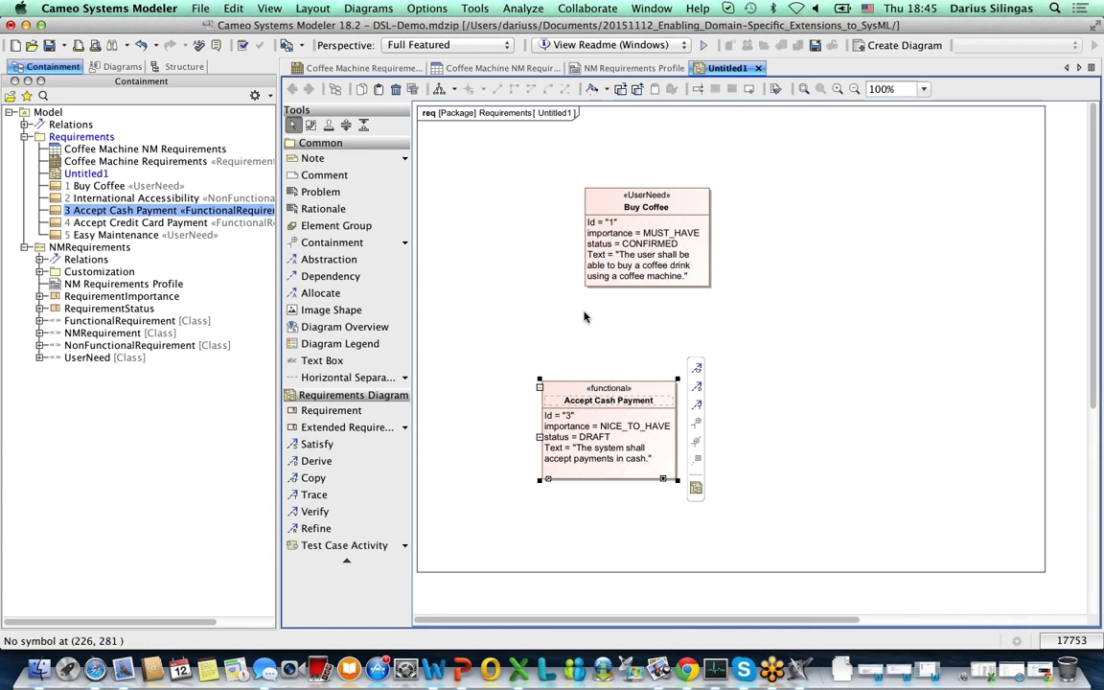
{"action": "left_click", "coordinate": [155, 226]}
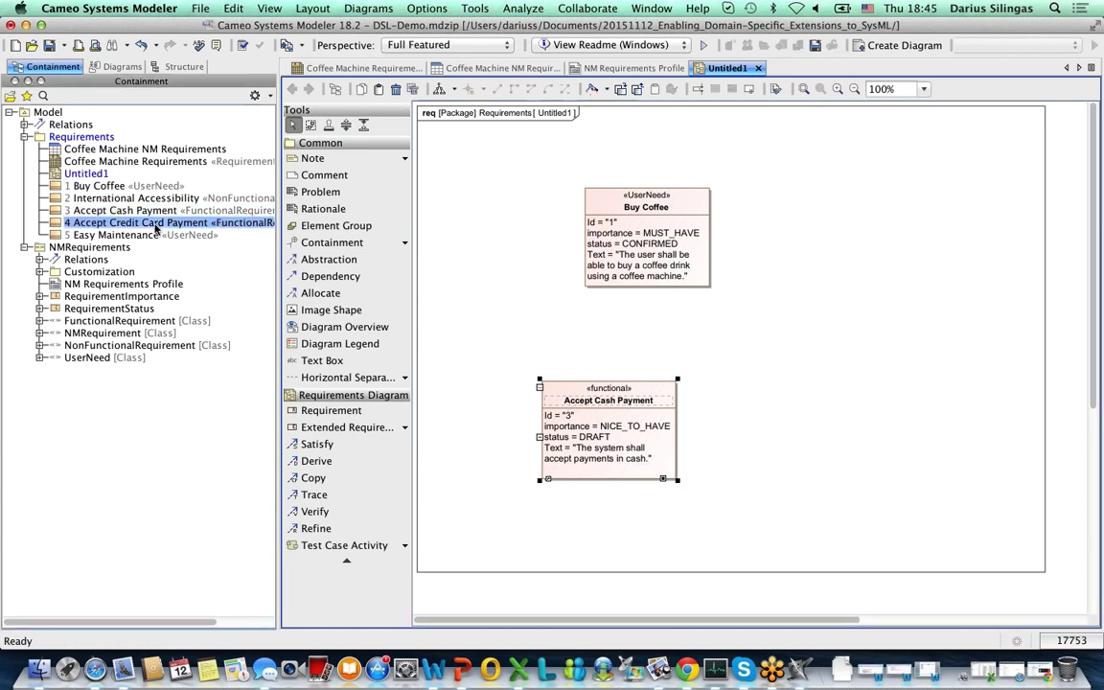
{"action": "left_click_drag", "start_coordinate": [155, 227], "coordinate": [733, 395]}
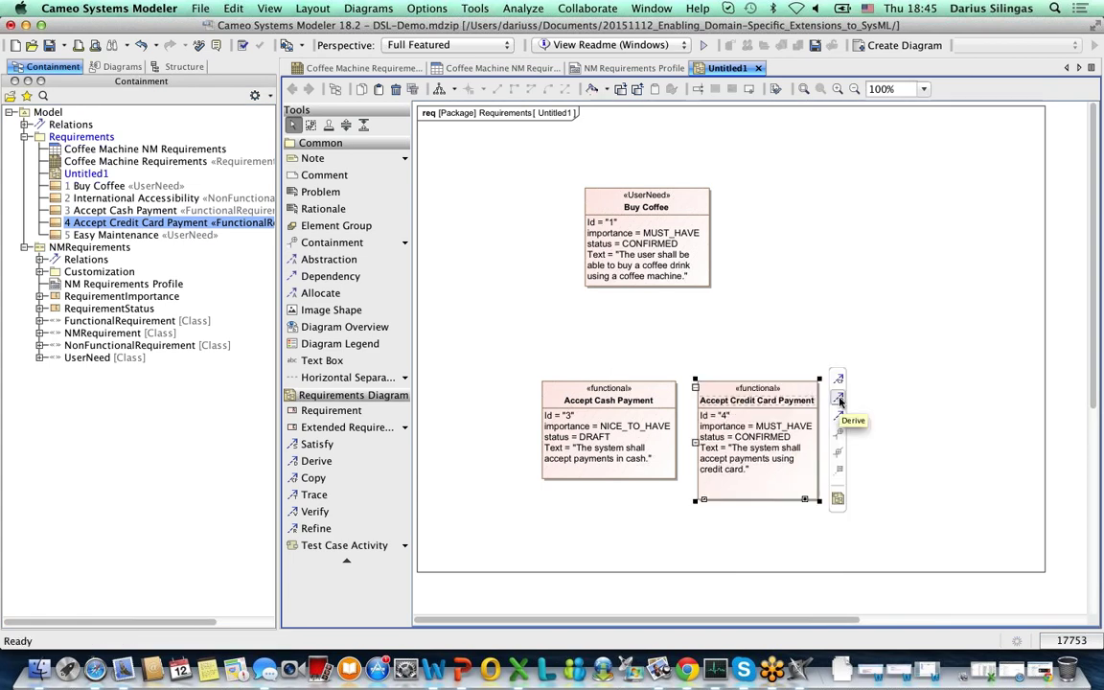
Draw Derive relationships from Accept Credit Card Payment and Accept Cash Payment to Buy Coffee
{"action": "left_click_drag", "start_coordinate": [838, 401], "coordinate": [663, 272]}
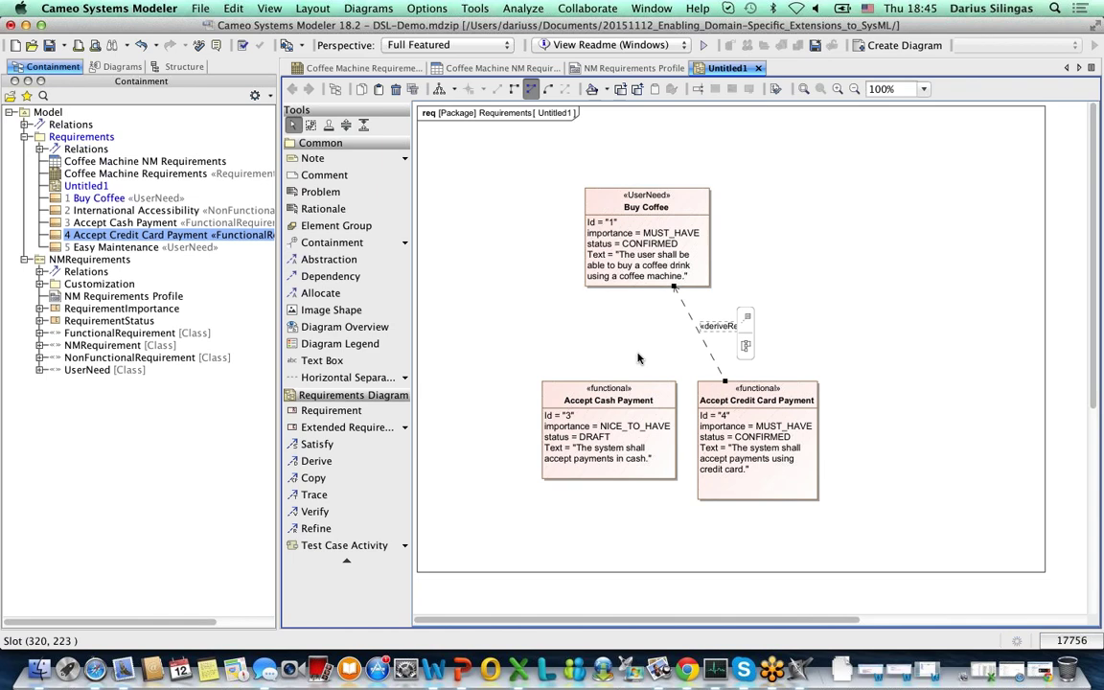
{"action": "left_click_drag", "start_coordinate": [628, 402], "coordinate": [640, 272]}
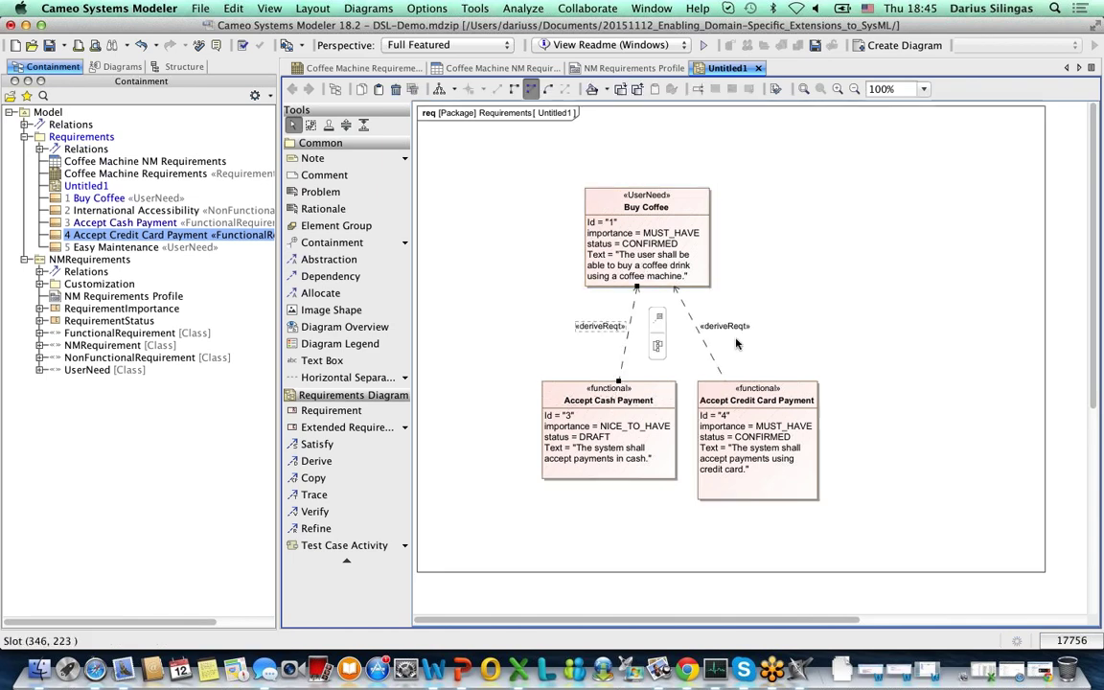
{"action": "left_click", "coordinate": [865, 316]}
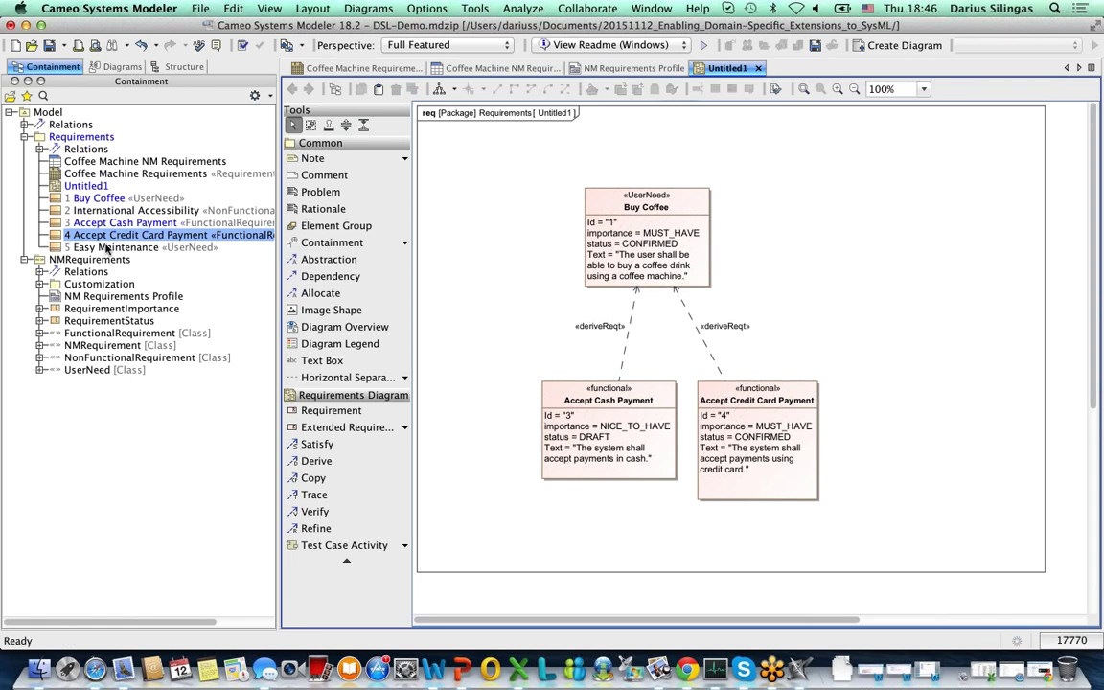
Add Easy Maintenance beside Buy Coffee, and move Accept Cash Payment beneath it and Accept Credit Card Payment beneath Buy Coffee
{"action": "left_click_drag", "start_coordinate": [108, 247], "coordinate": [897, 207]}
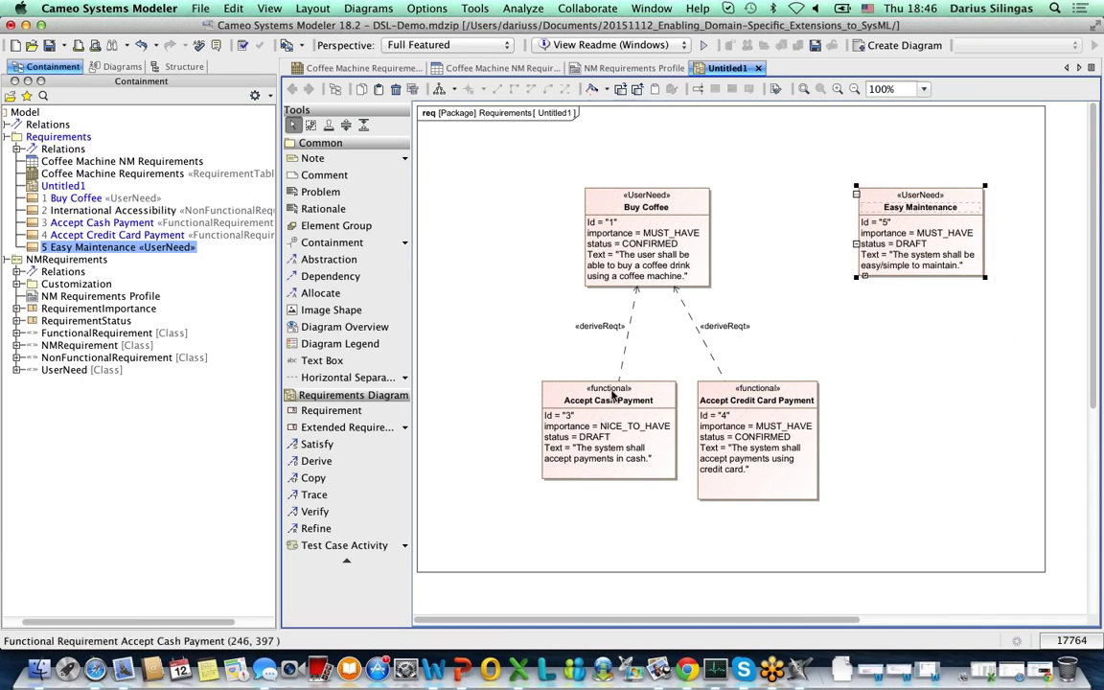
{"action": "left_click_drag", "start_coordinate": [603, 421], "coordinate": [911, 397]}
{"action": "left_click_drag", "start_coordinate": [757, 412], "coordinate": [610, 412]}
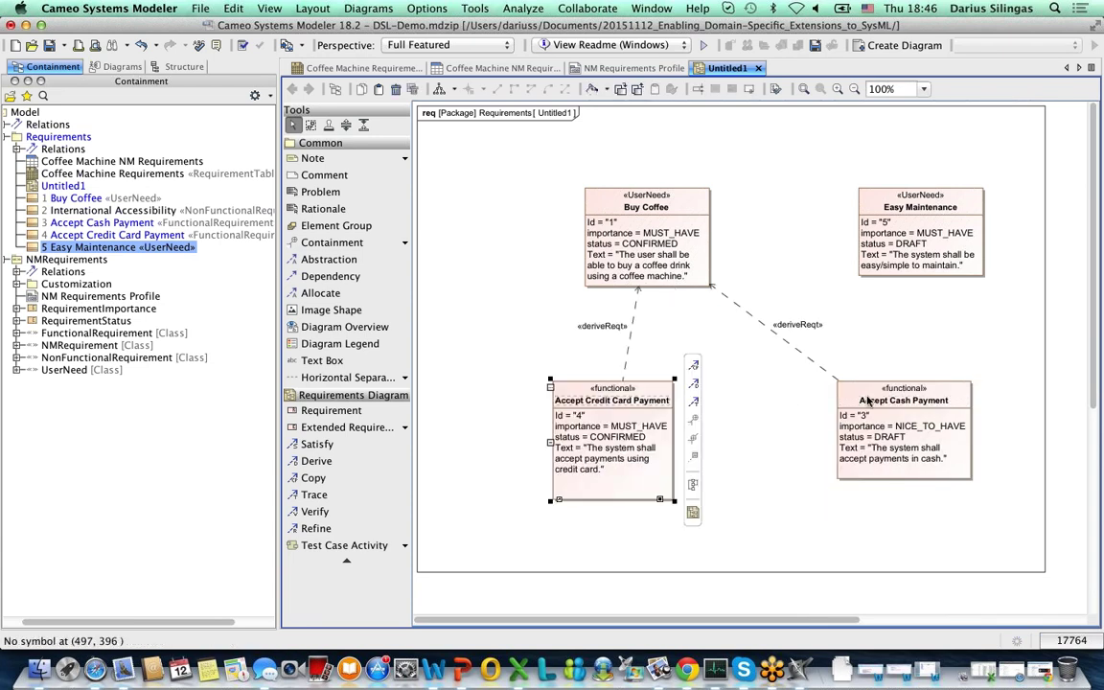
{"action": "left_click", "coordinate": [910, 389]}
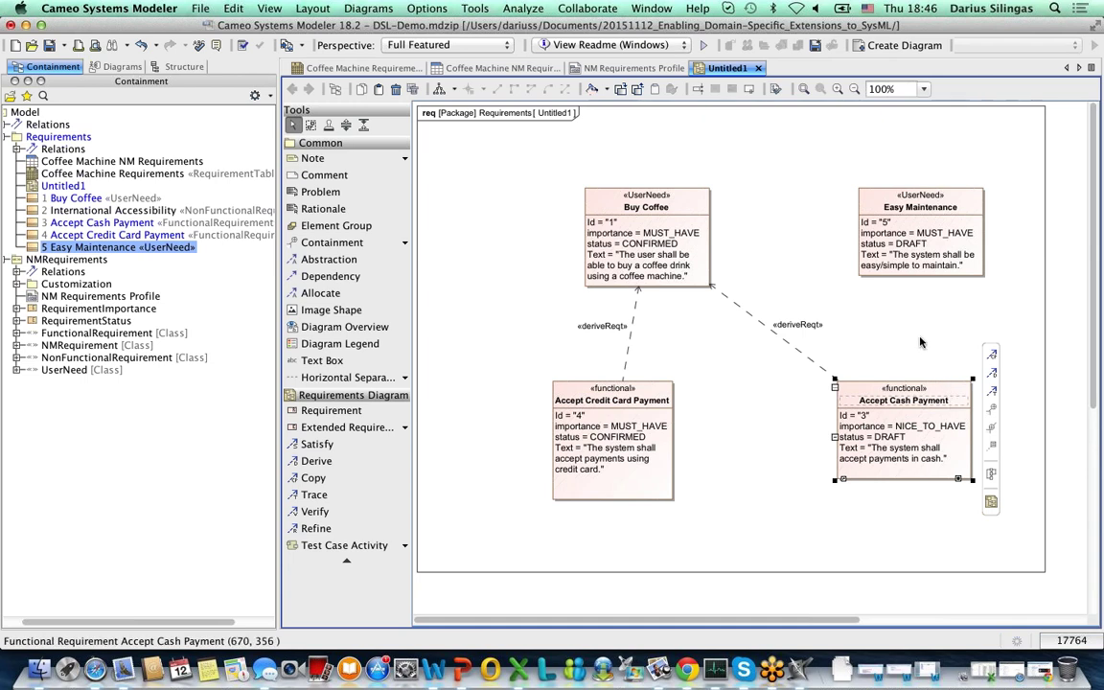
{"action": "left_click", "coordinate": [827, 301]}
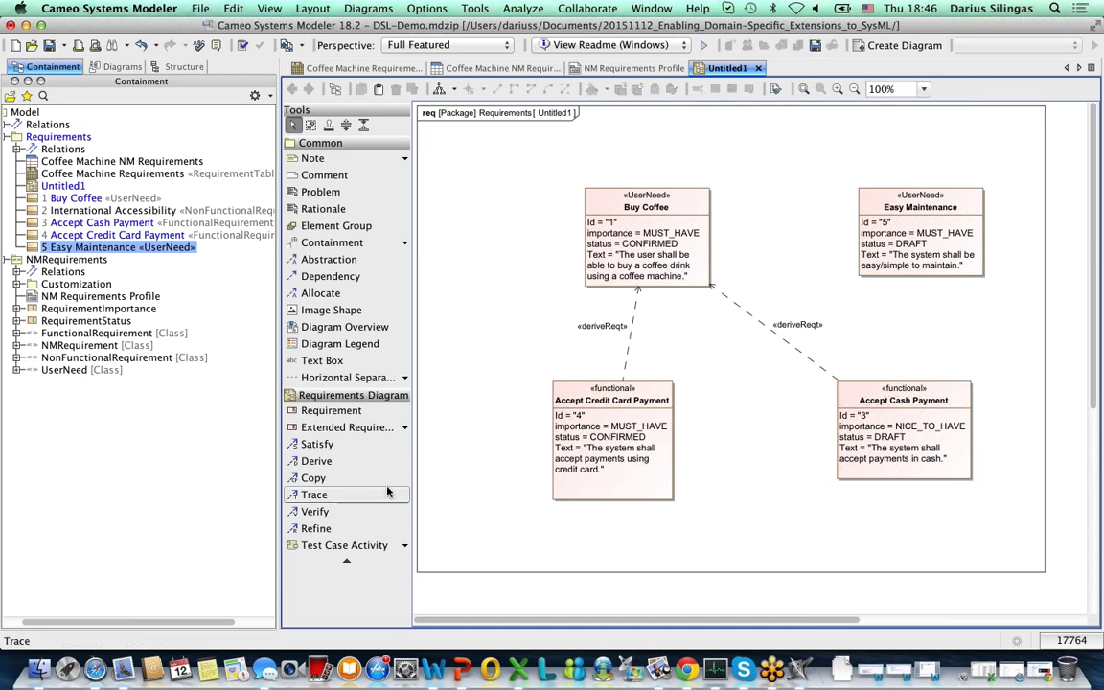
Draw a Trace relationship from Accept Cash Payment to Easy Maintenance
{"action": "left_click", "coordinate": [357, 278]}
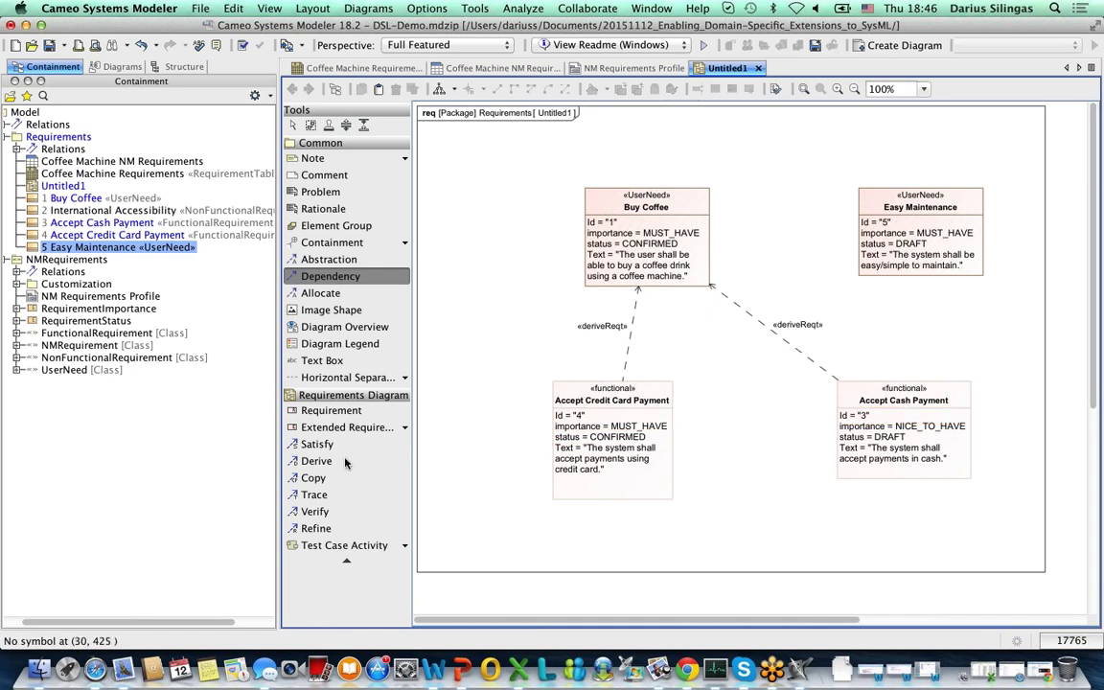
{"action": "left_click", "coordinate": [315, 495]}
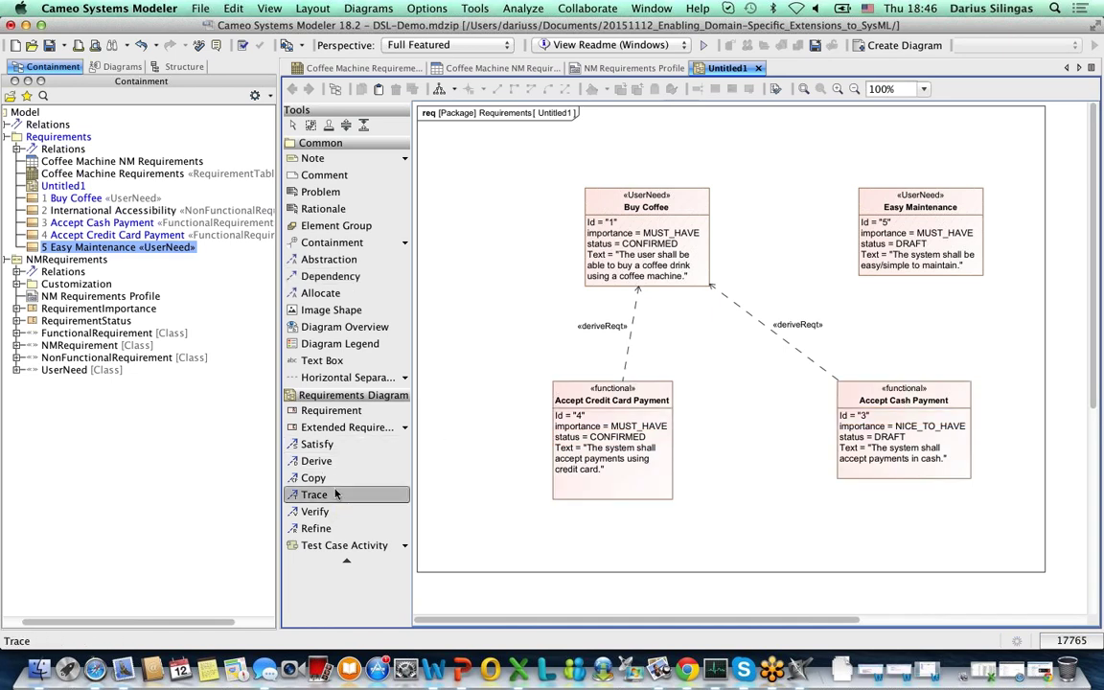
{"action": "left_click", "coordinate": [901, 387]}
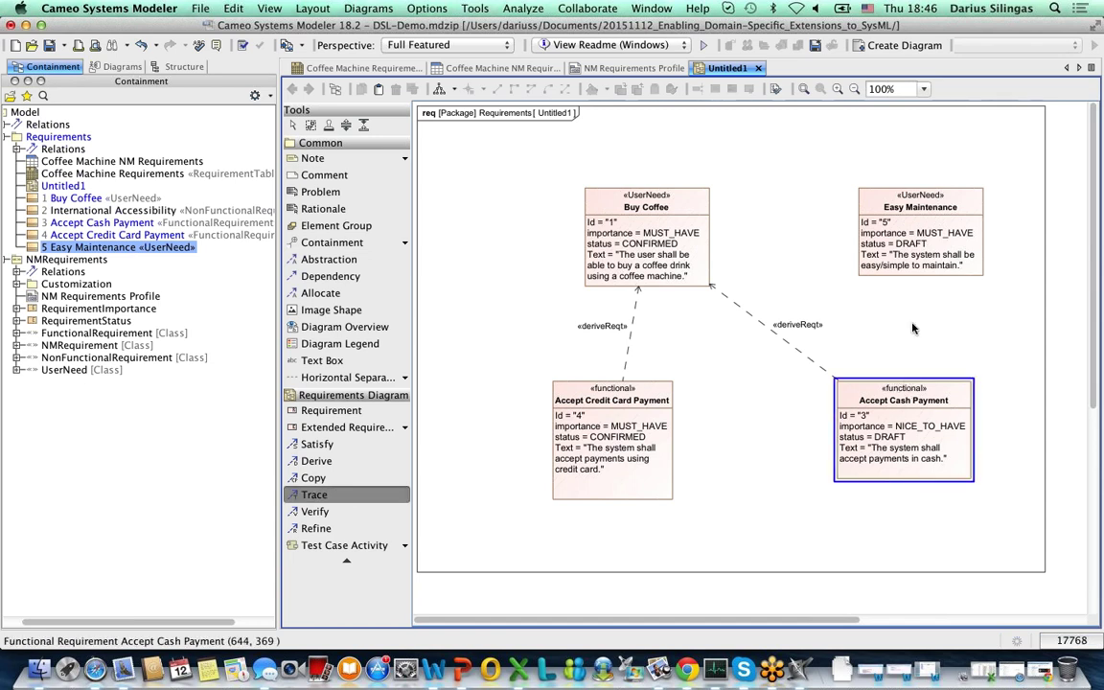
{"action": "left_click", "coordinate": [918, 257]}
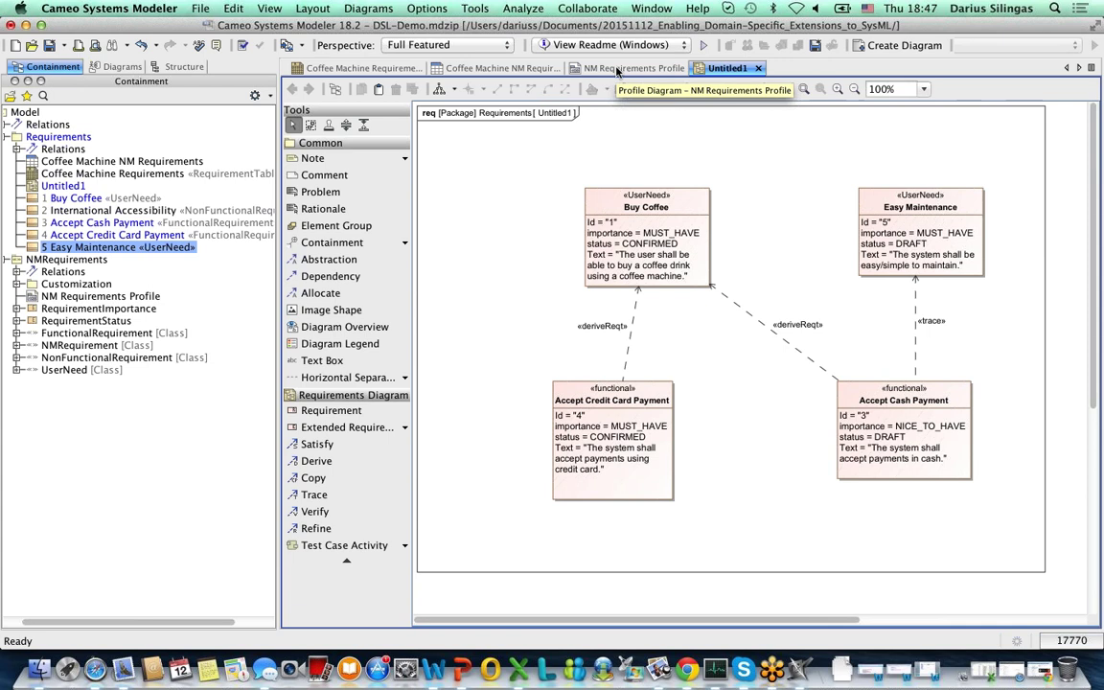
Add a stereotype named Conflicts to the NM Requirements Profile diagram, in the empty area below the enumerations
{"action": "left_click", "coordinate": [618, 69]}
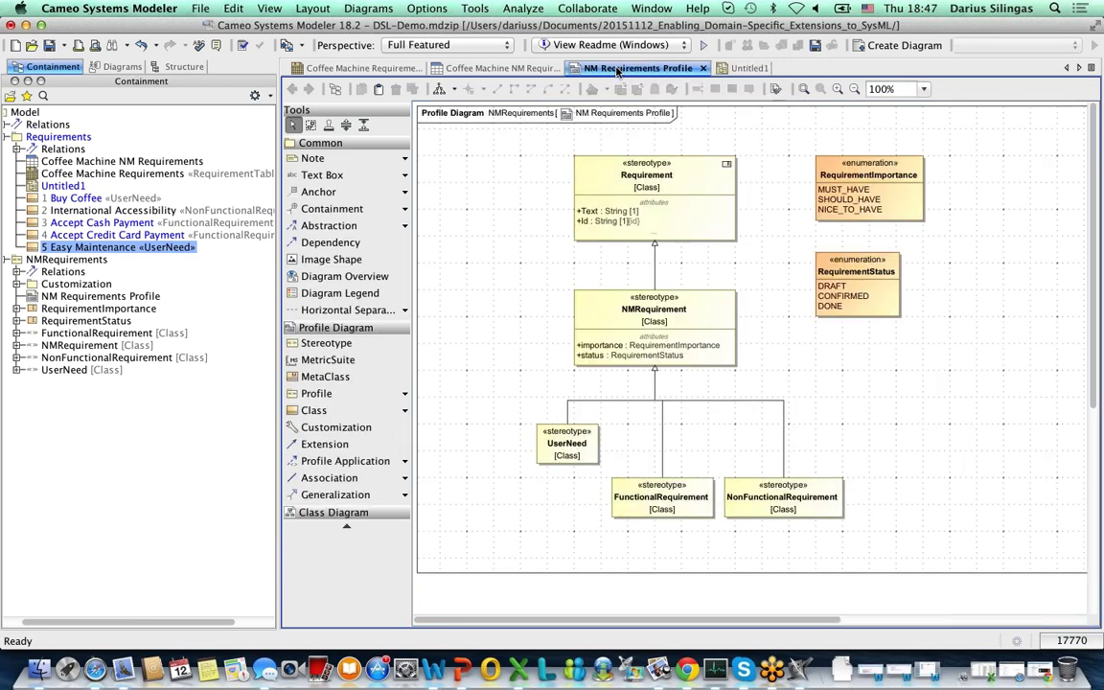
{"action": "left_click", "coordinate": [352, 343]}
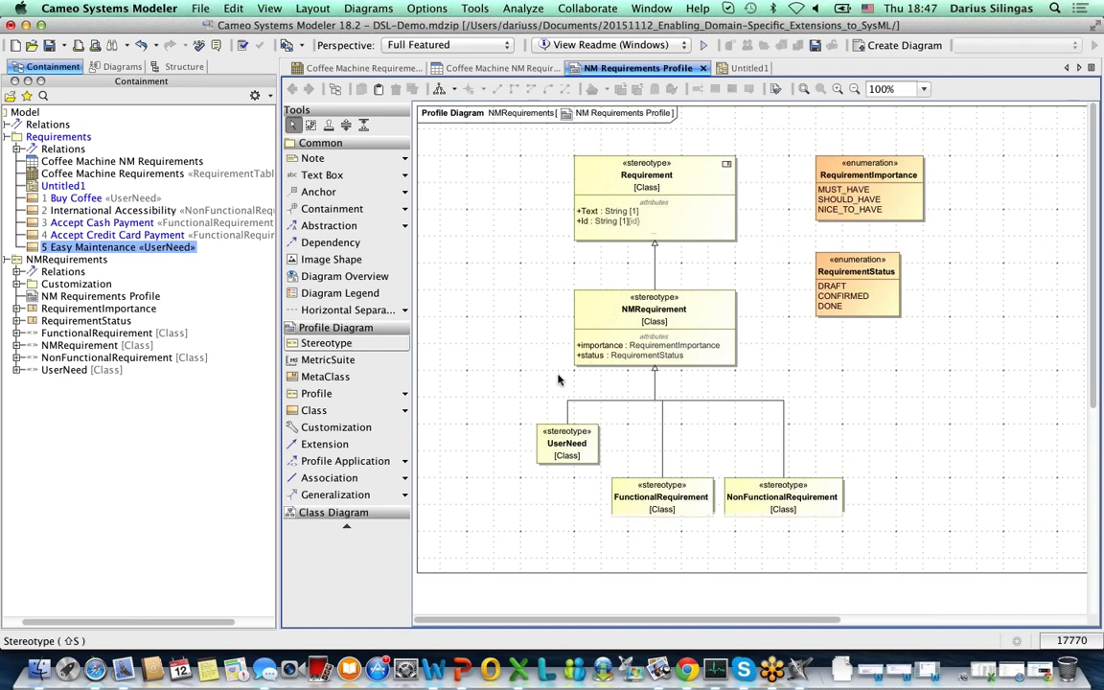
{"action": "left_click", "coordinate": [912, 409]}
{"action": "type", "text": "C"}
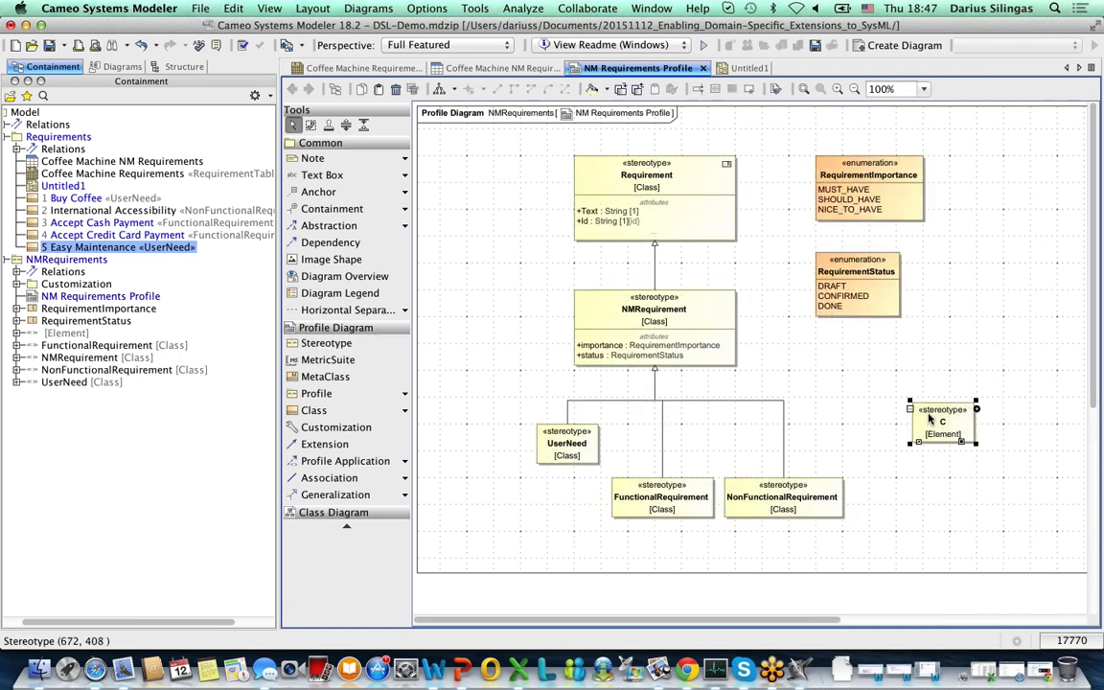
{"action": "type", "text": "onflicts"}
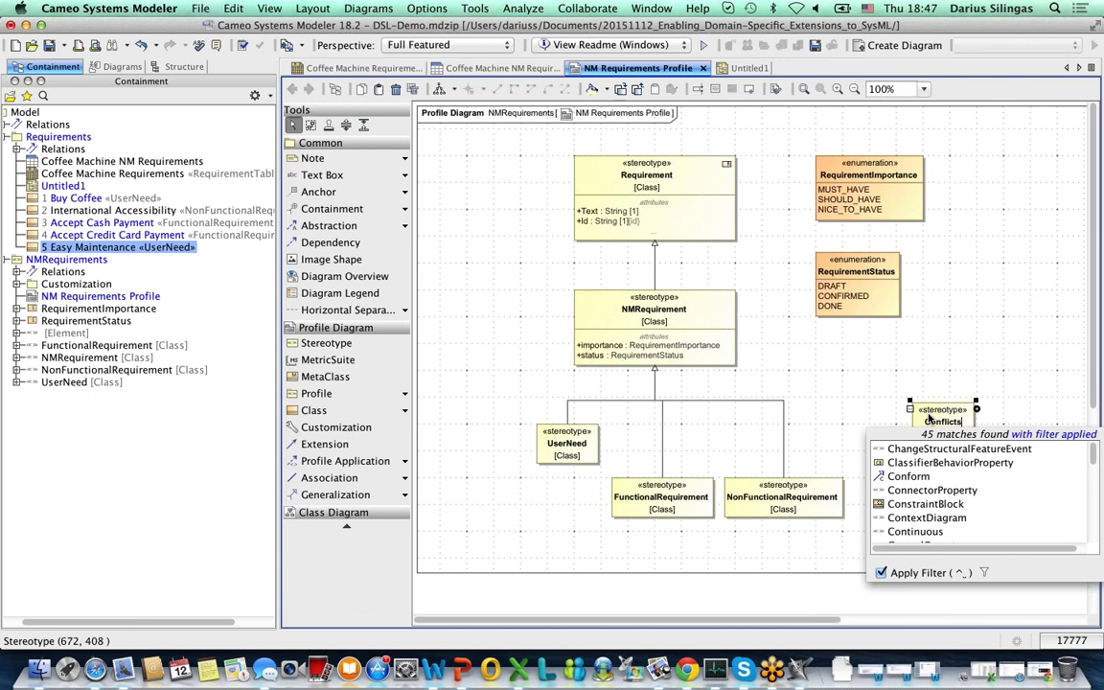
{"action": "left_click", "coordinate": [956, 400]}
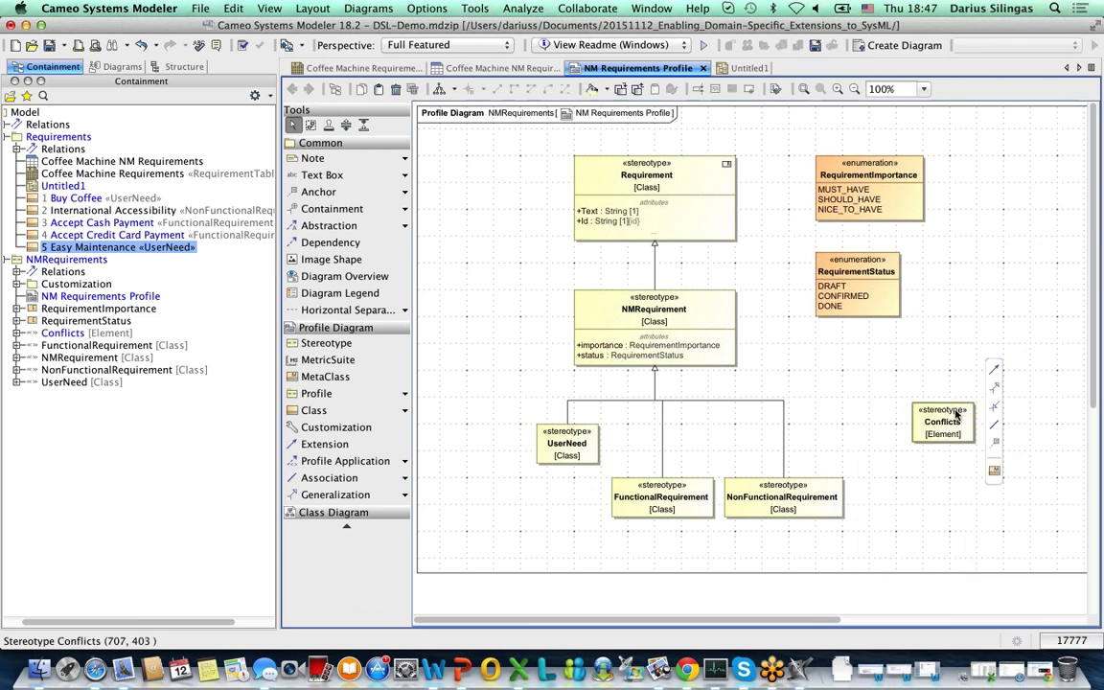
Open the Conflicts stereotype's specification and set its metaclass to Abstraction
{"action": "left_click", "coordinate": [955, 414]}
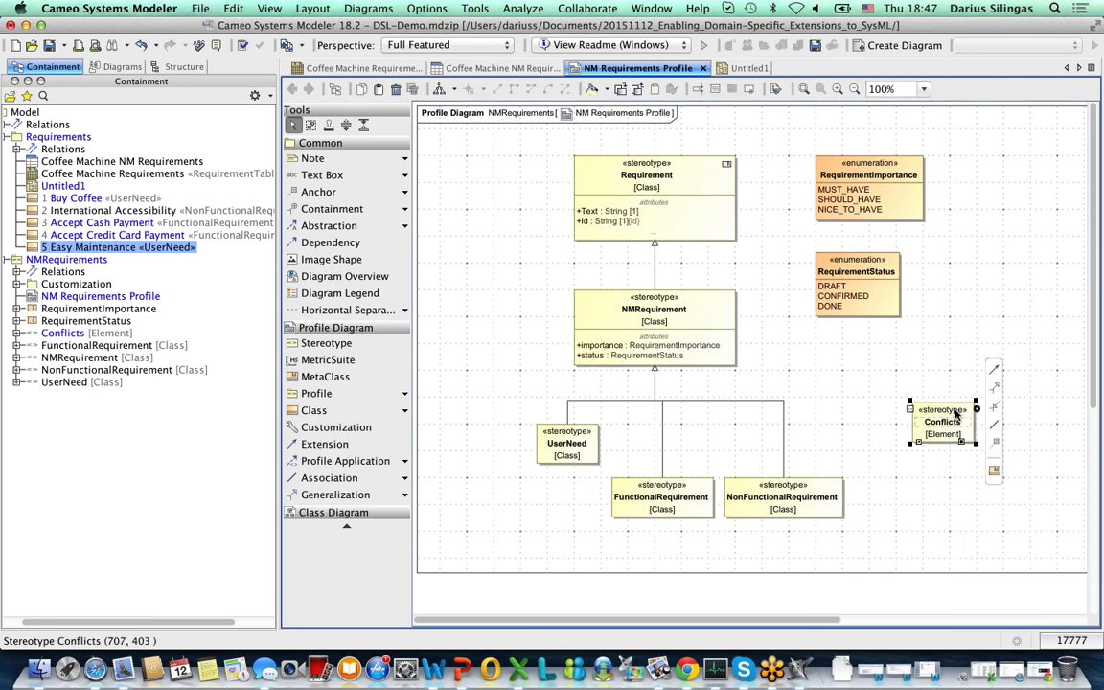
{"action": "double_click", "coordinate": [955, 414]}
{"action": "left_click", "coordinate": [751, 185]}
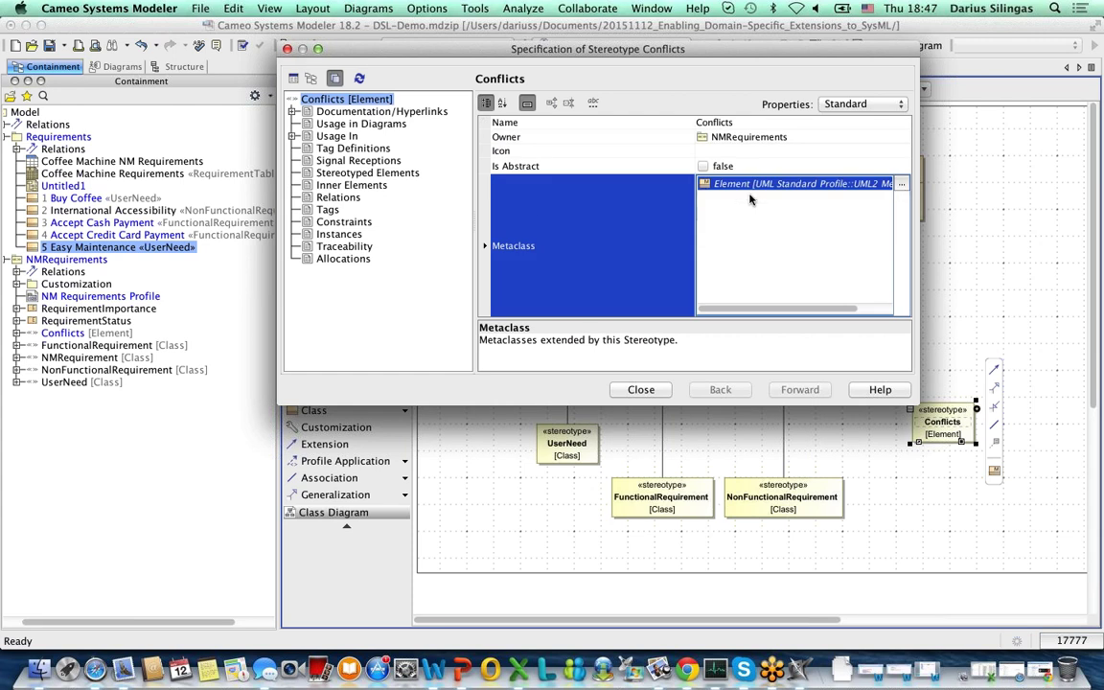
{"action": "left_click", "coordinate": [901, 186]}
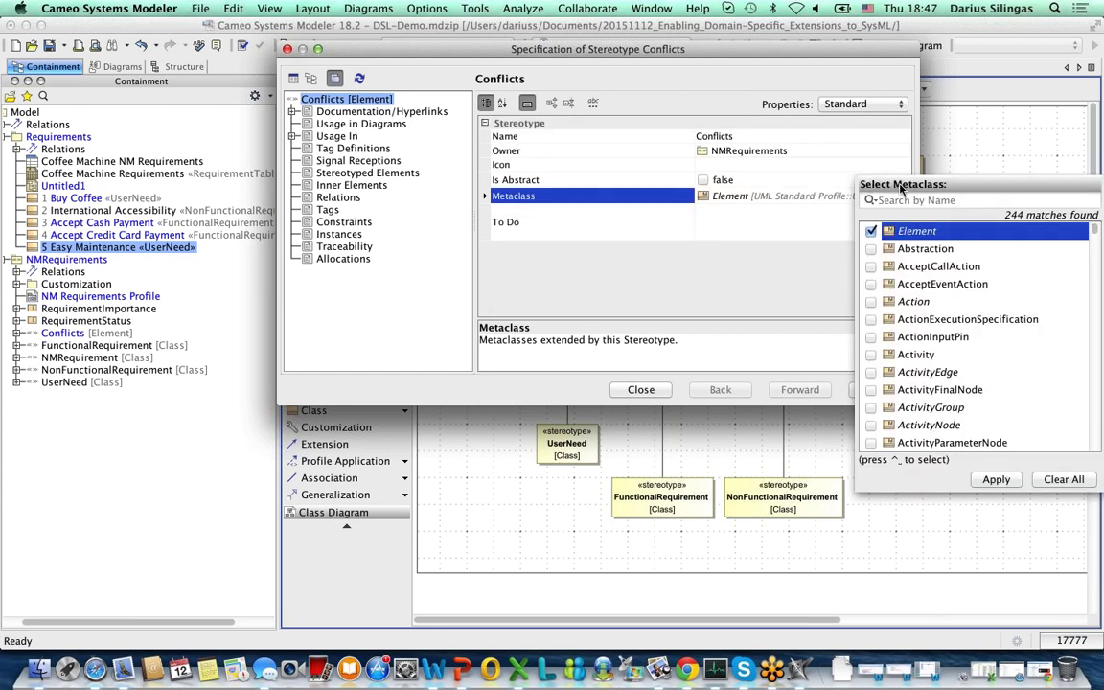
{"action": "type", "text": "abs"}
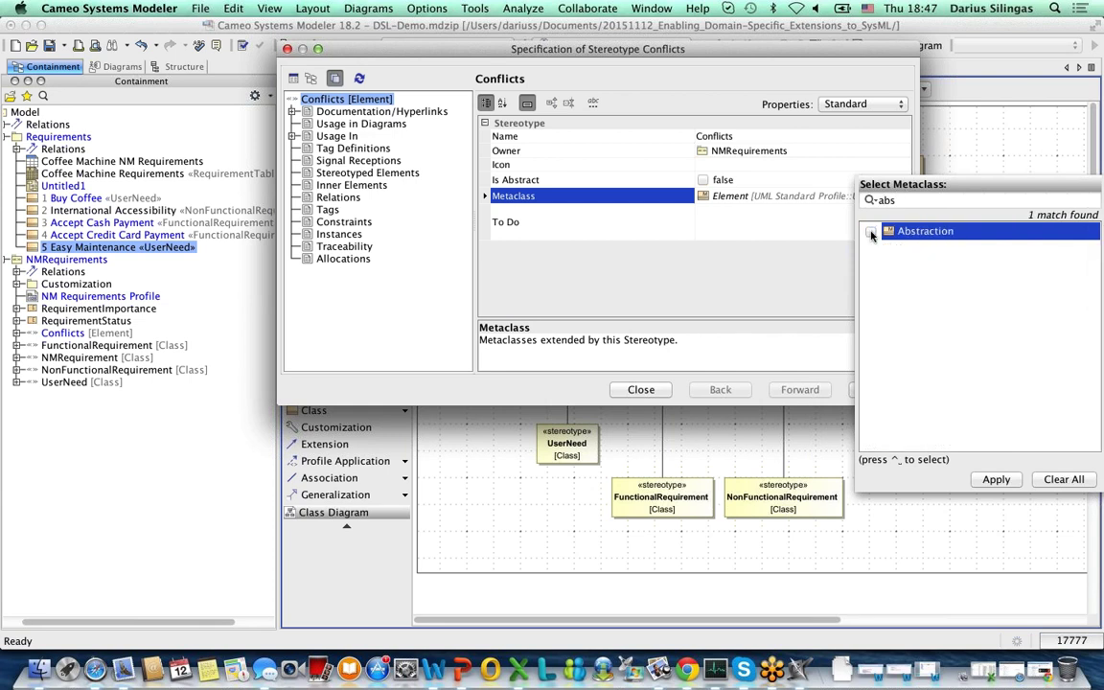
{"action": "left_click", "coordinate": [870, 232]}
{"action": "left_click", "coordinate": [994, 479]}
Start a custom path style as the Conflicts stereotype's icon and set its line to style 3
{"action": "left_click", "coordinate": [775, 169]}
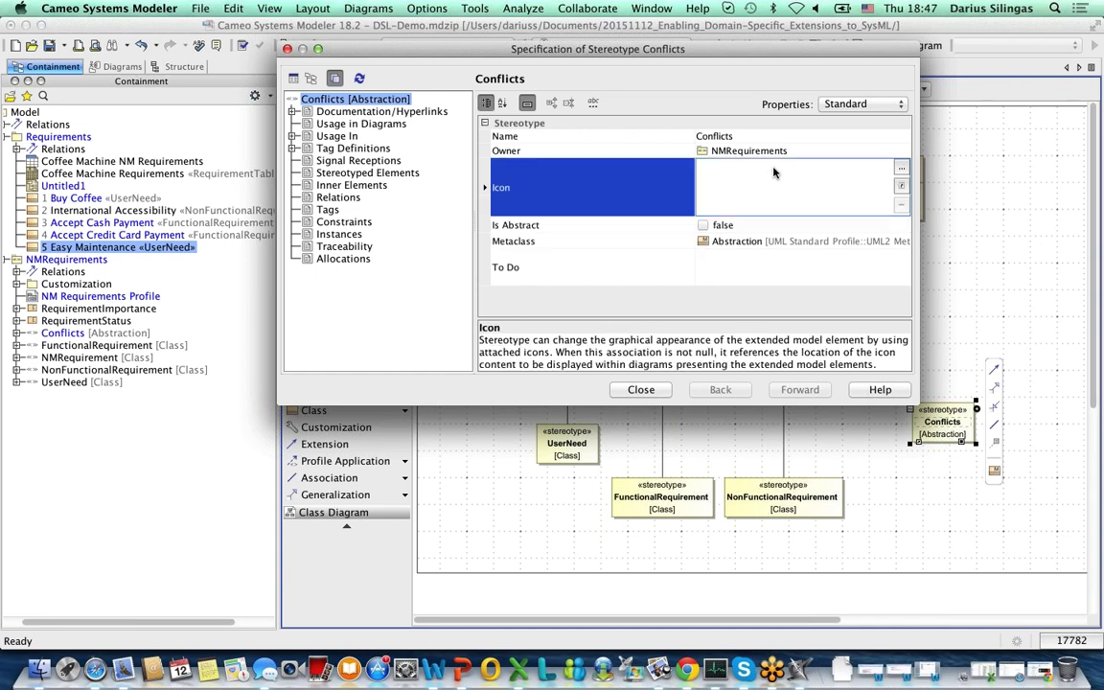
{"action": "left_click", "coordinate": [901, 170]}
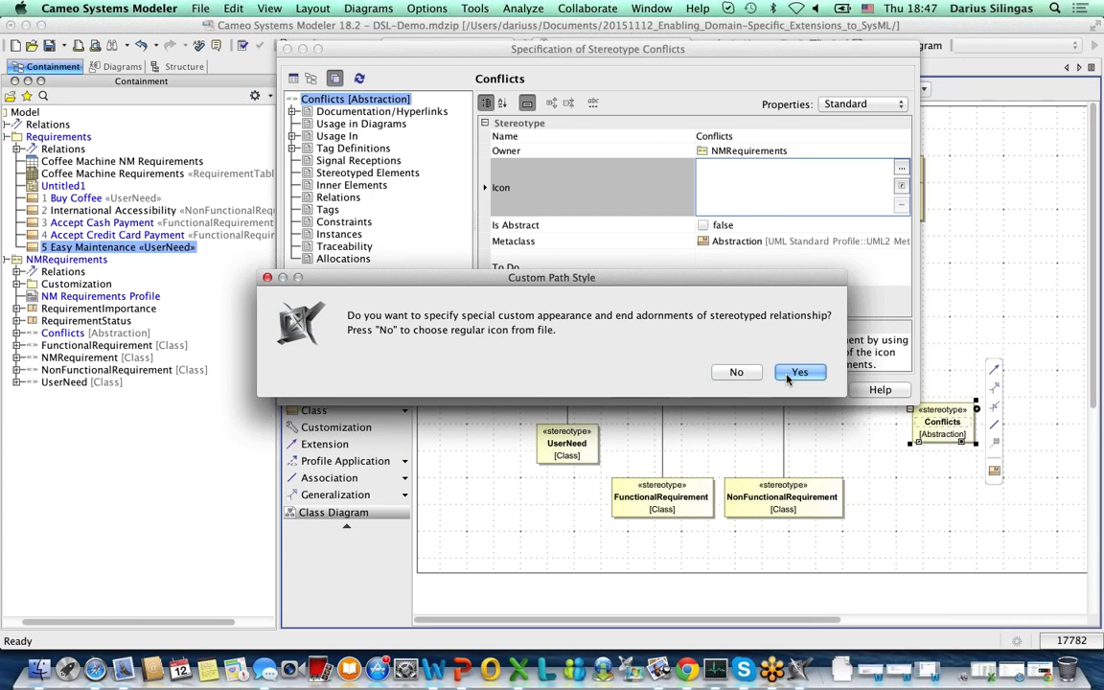
{"action": "left_click", "coordinate": [798, 373]}
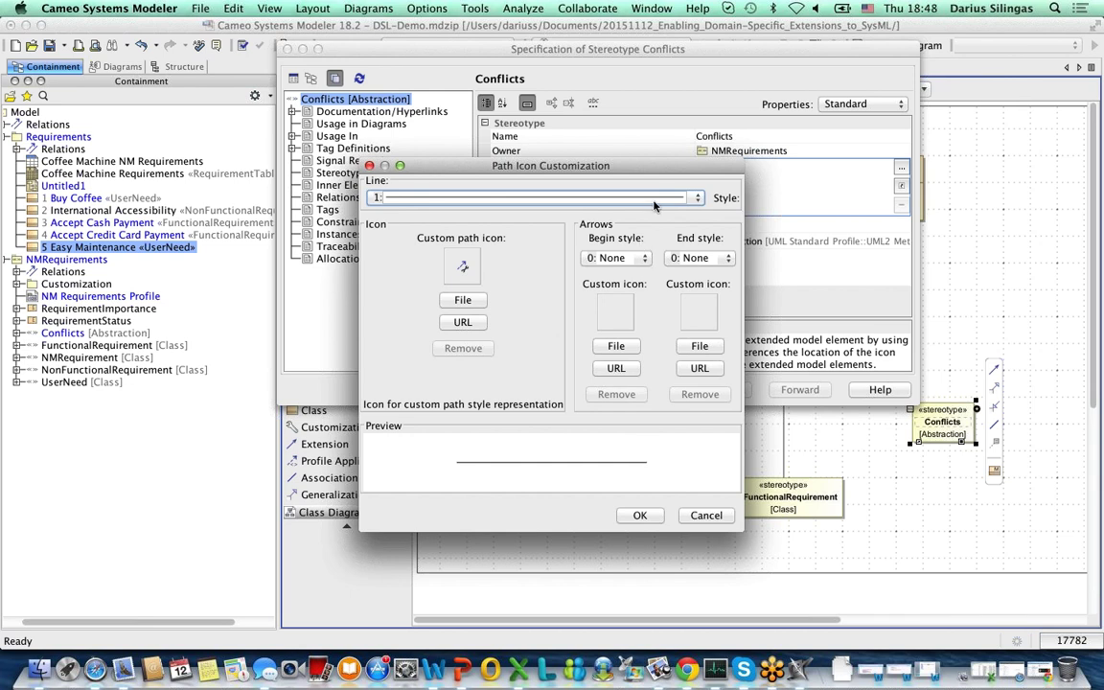
{"action": "left_click", "coordinate": [589, 196]}
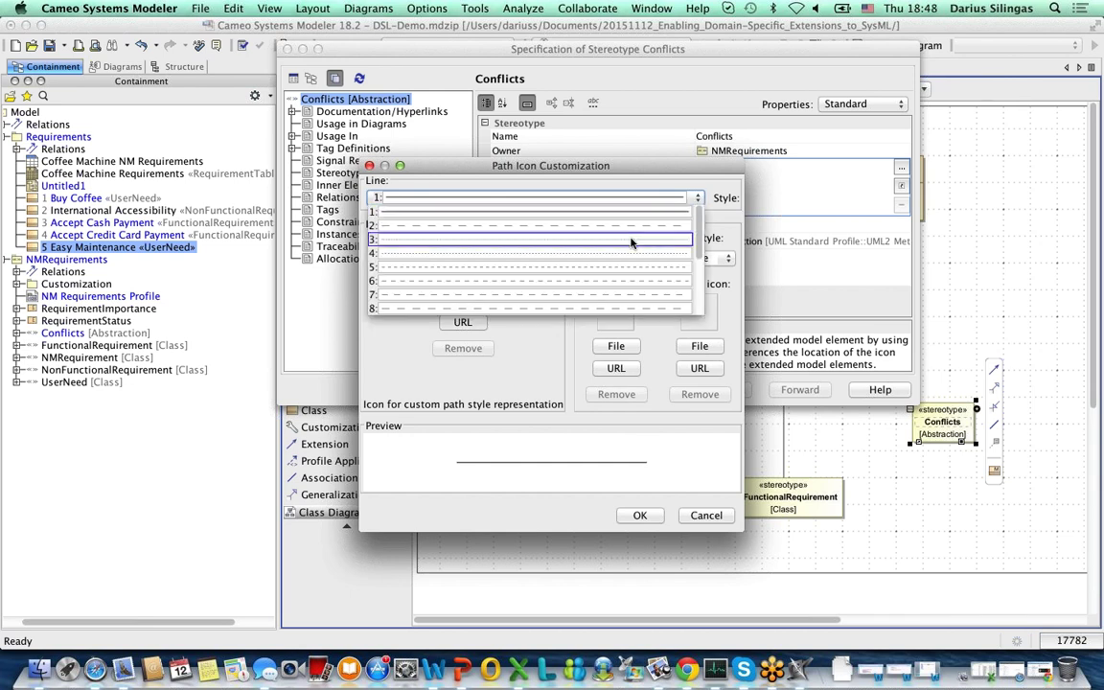
{"action": "left_click", "coordinate": [631, 240]}
Set the path's begin and end arrows to style 3, then accept the path icon and close the Conflicts specification
{"action": "left_click", "coordinate": [625, 256]}
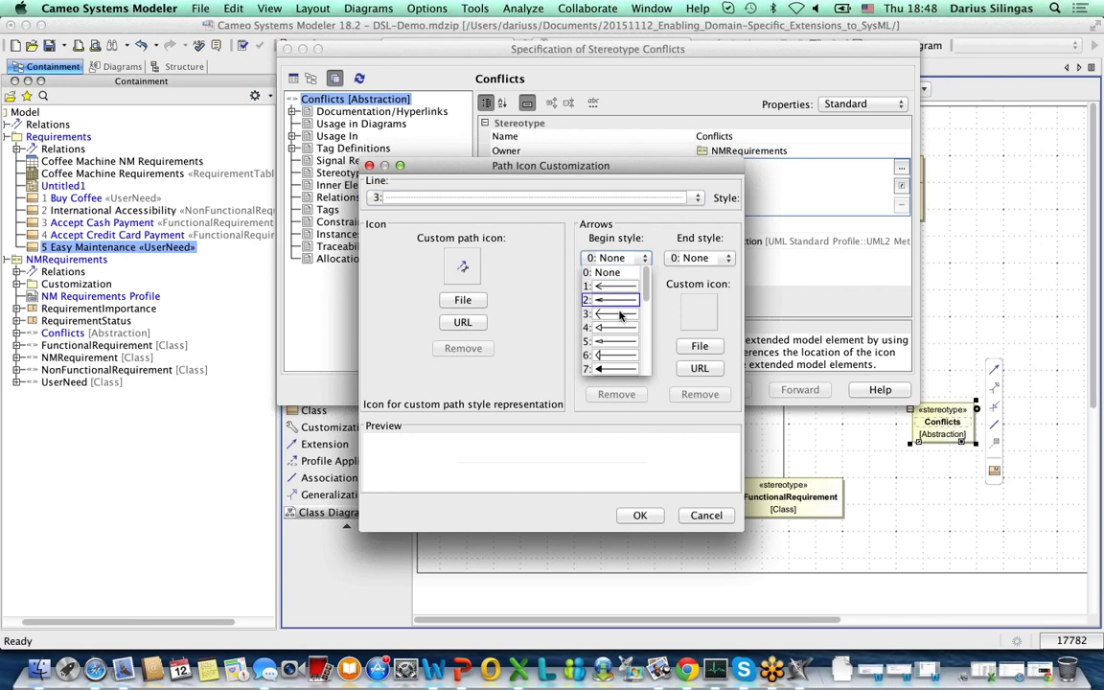
{"action": "left_click", "coordinate": [620, 314]}
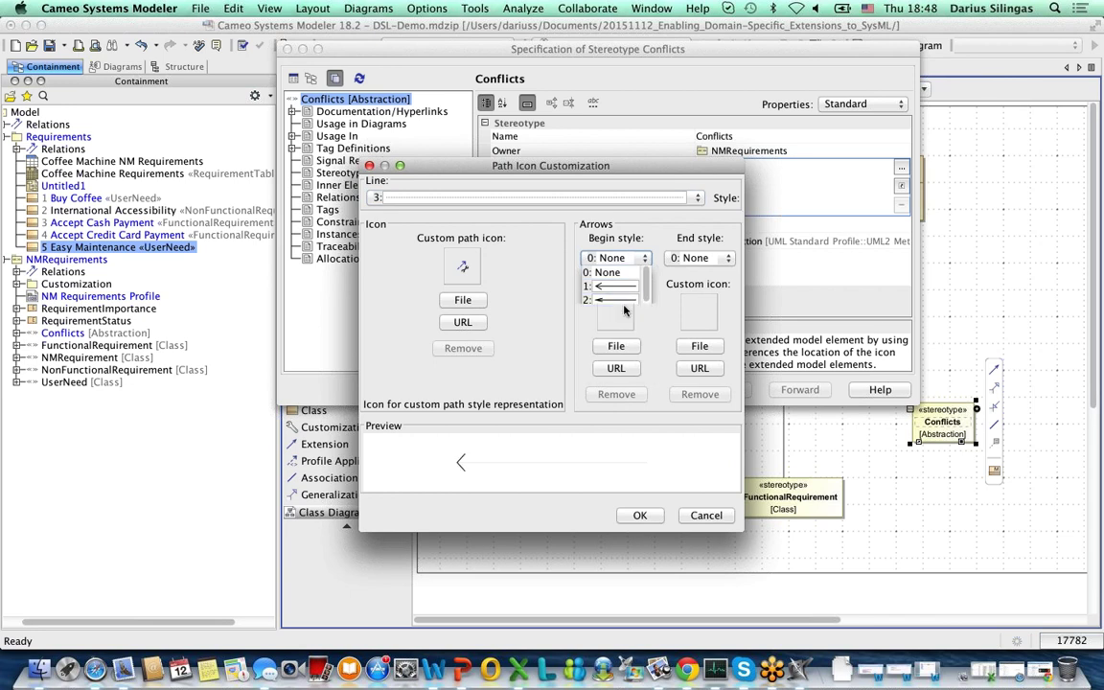
{"action": "left_click", "coordinate": [694, 259]}
{"action": "left_click", "coordinate": [702, 287]}
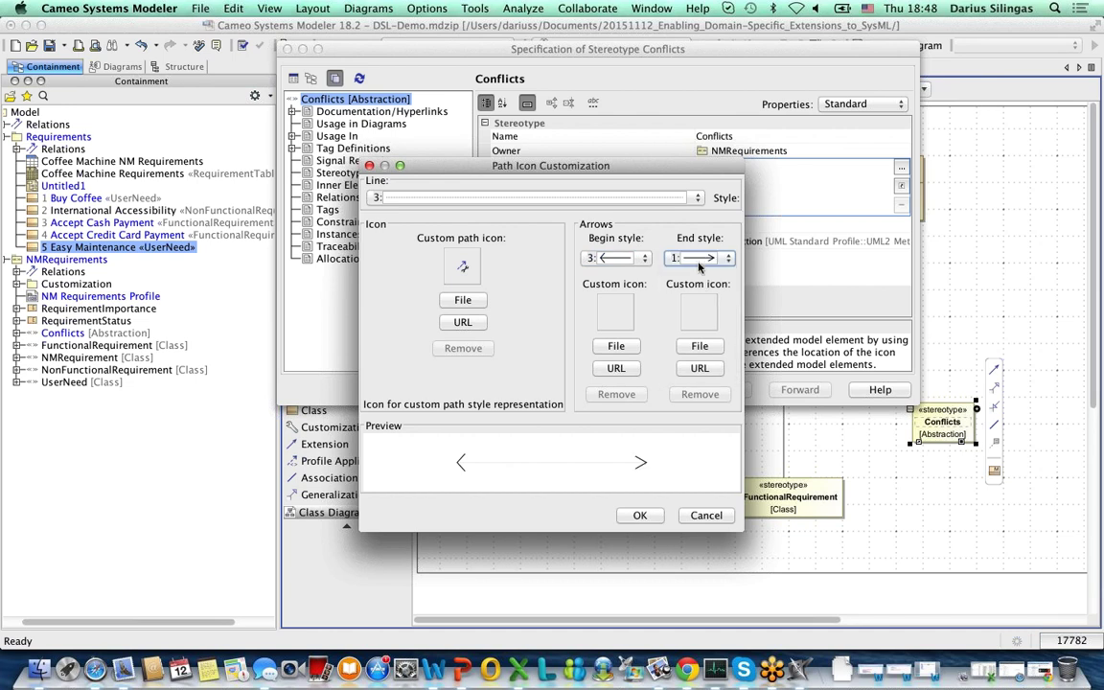
{"action": "left_click", "coordinate": [700, 266]}
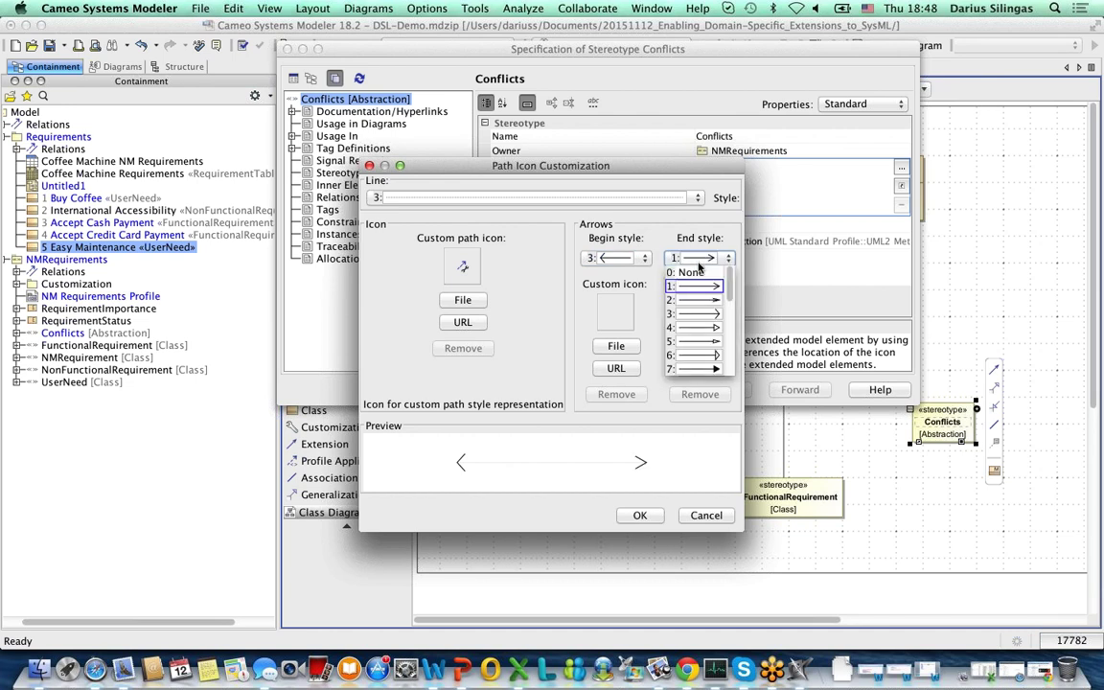
{"action": "left_click", "coordinate": [695, 313]}
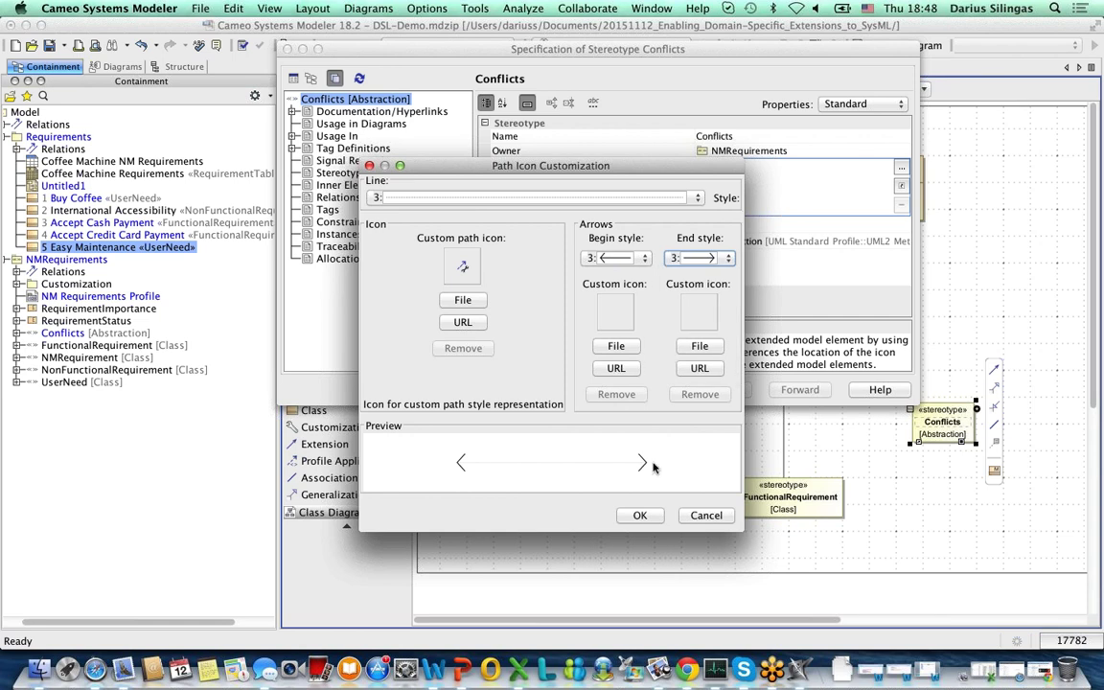
{"action": "left_click", "coordinate": [640, 515]}
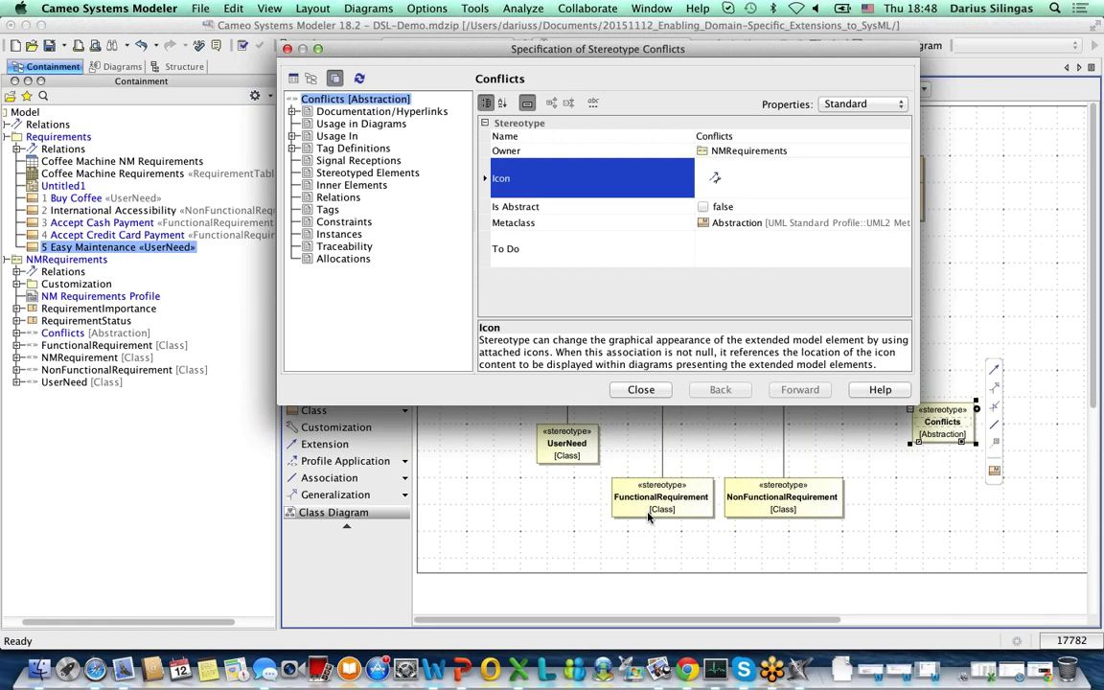
{"action": "left_click", "coordinate": [640, 390]}
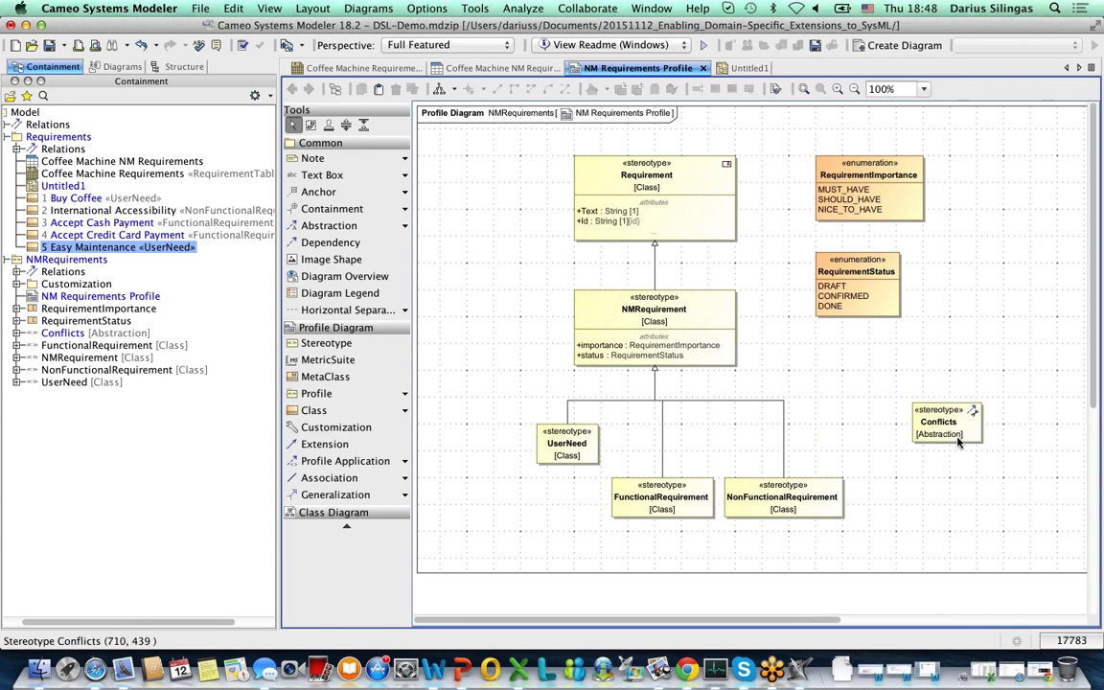
Replace Trace with Conflicts on the Accept Cash Payment–Easy Maintenance relationship in the Untitled1 diagram, and align Easy Maintenance above Accept Cash Payment
{"action": "left_click", "coordinate": [743, 68]}
{"action": "left_click", "coordinate": [917, 335]}
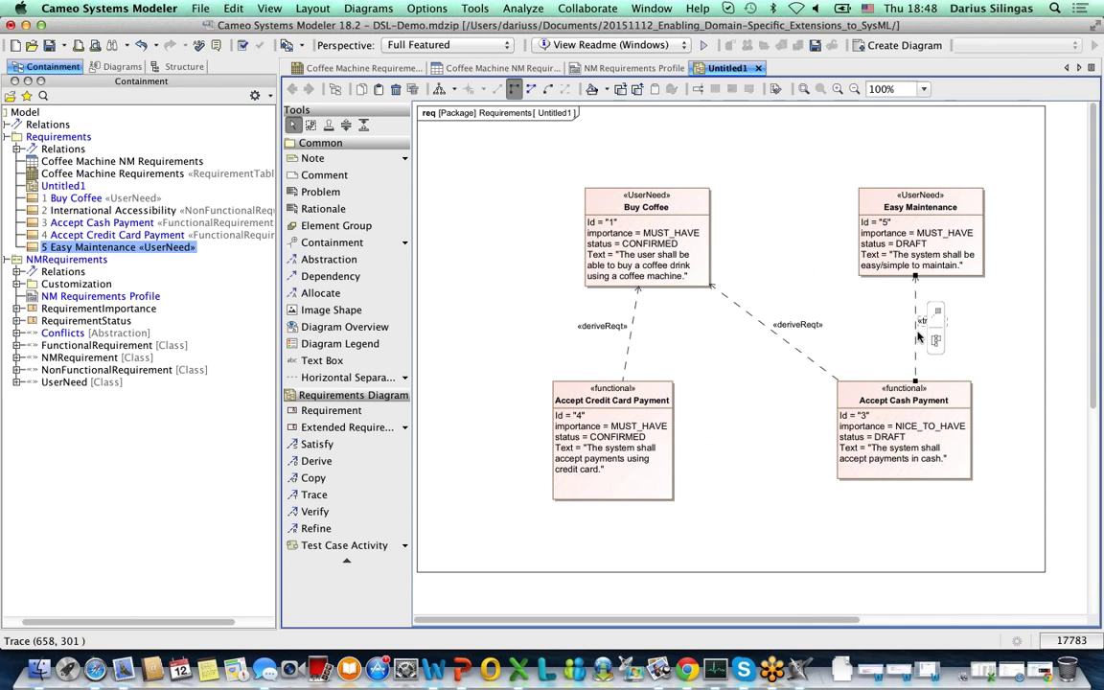
{"action": "right_click", "coordinate": [917, 336]}
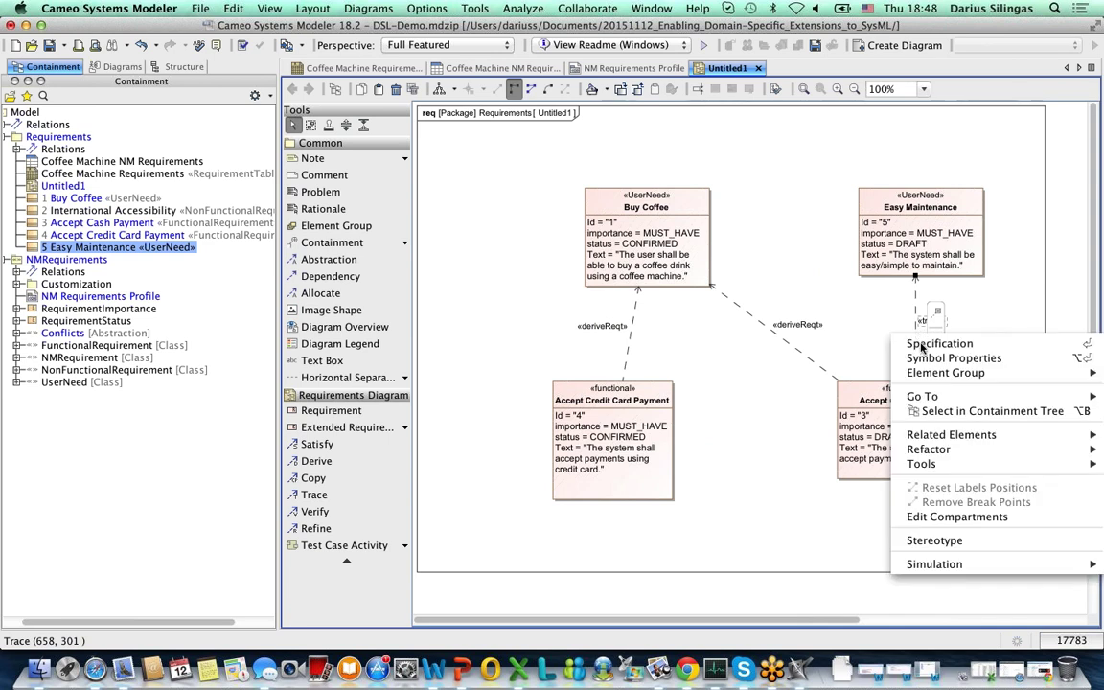
{"action": "mouse_move", "coordinate": [946, 461]}
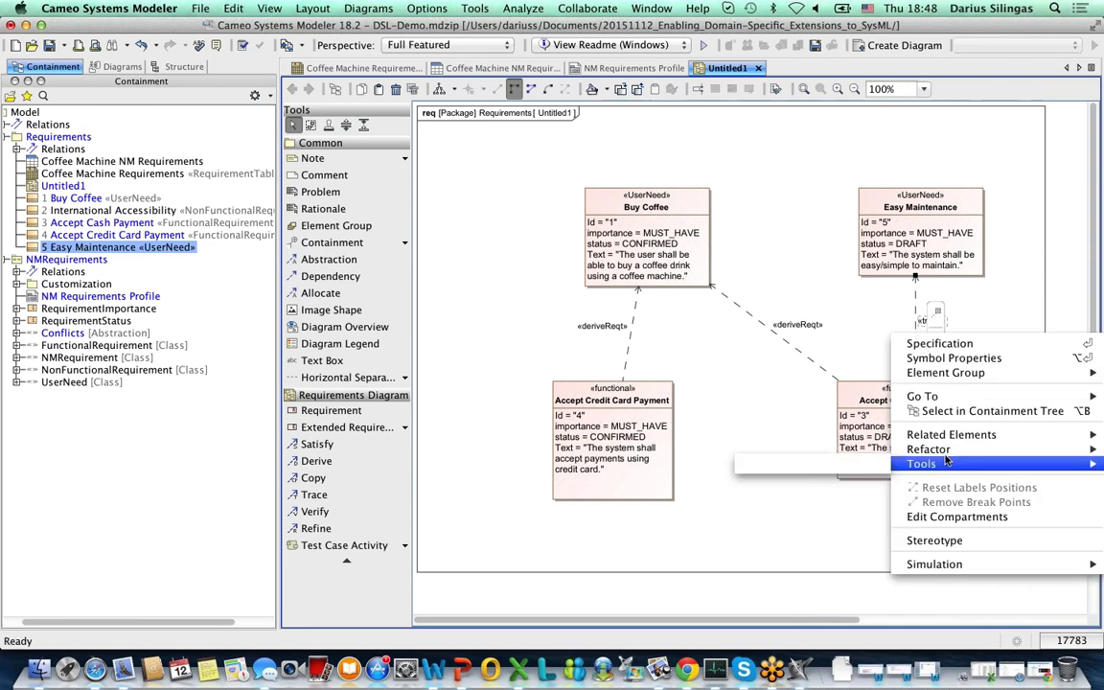
{"action": "left_click", "coordinate": [935, 539]}
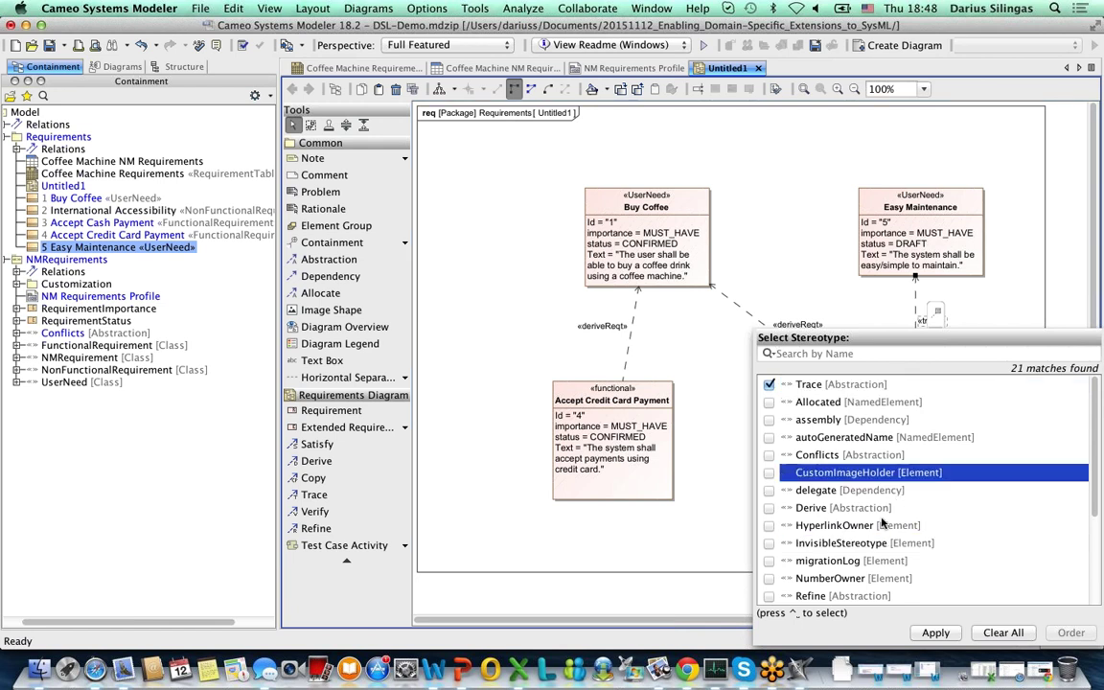
{"action": "left_click", "coordinate": [770, 385]}
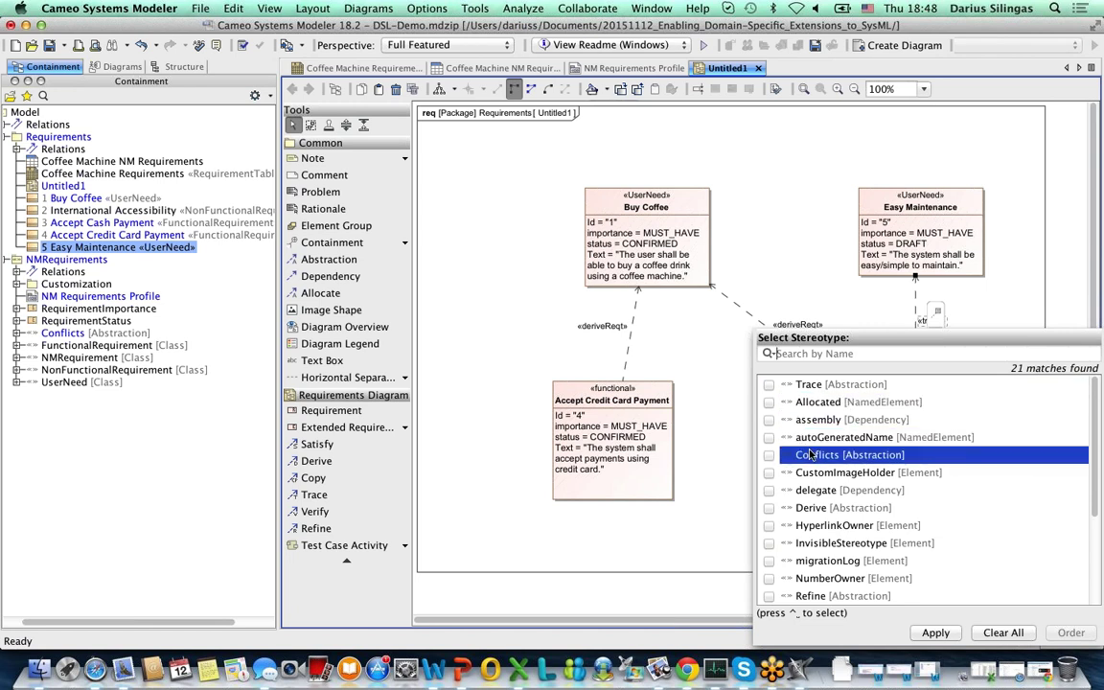
{"action": "scroll", "coordinate": [810, 456], "scroll_direction": "down", "scroll_amount": 2}
{"action": "scroll", "coordinate": [810, 456], "scroll_direction": "up", "scroll_amount": 2}
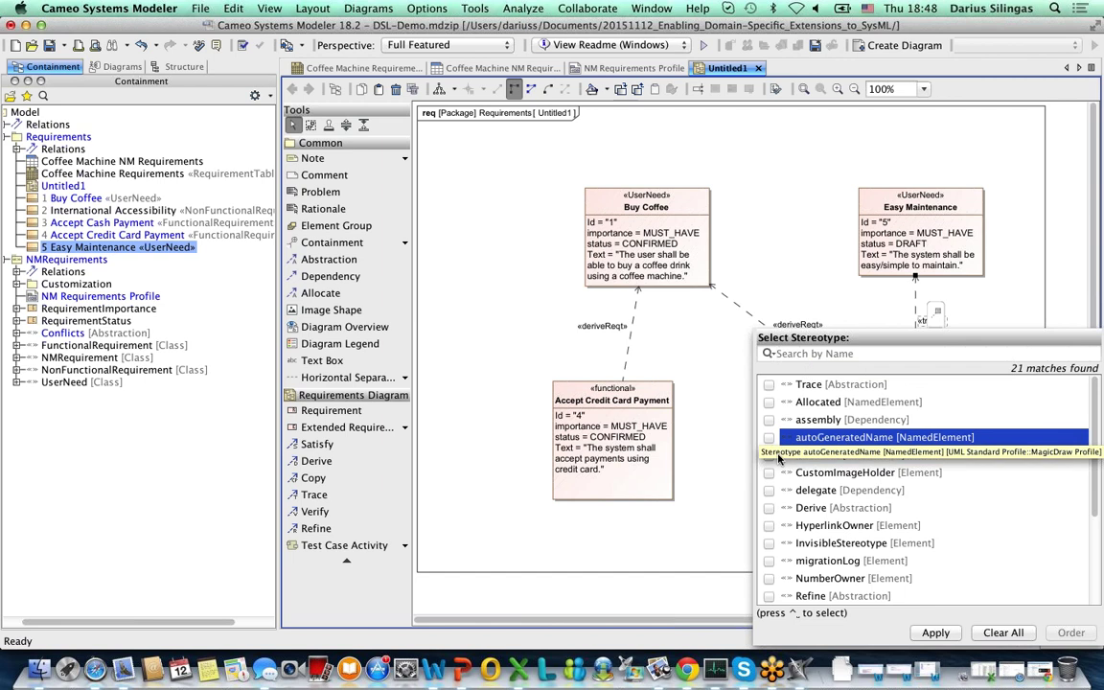
{"action": "left_click", "coordinate": [770, 454]}
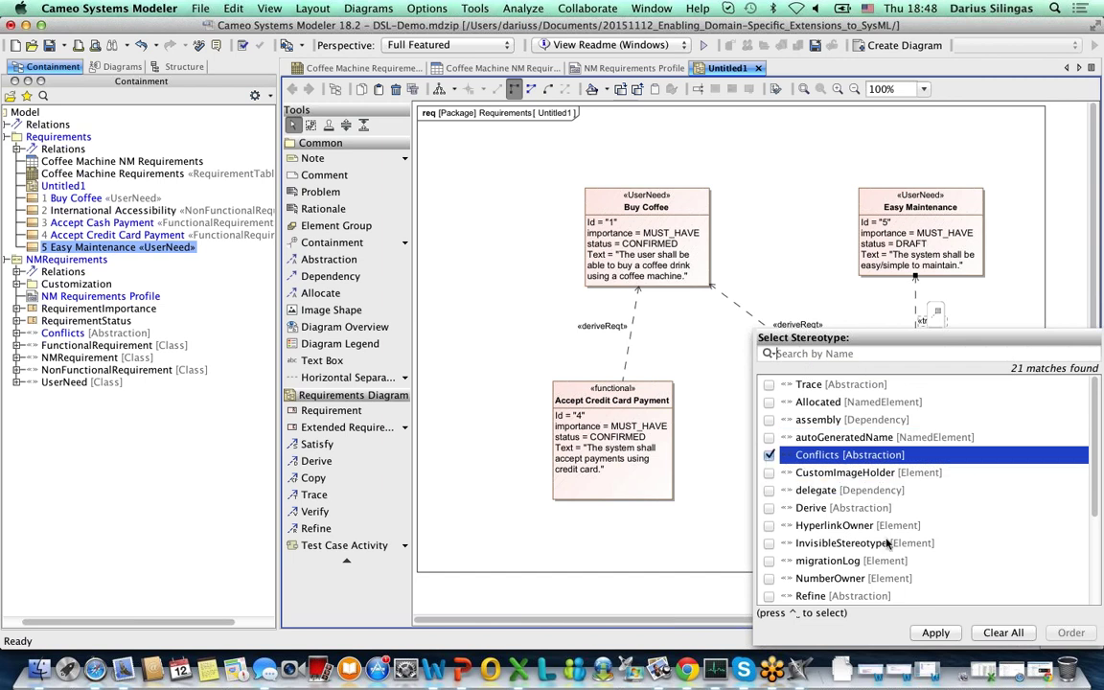
{"action": "left_click", "coordinate": [936, 632]}
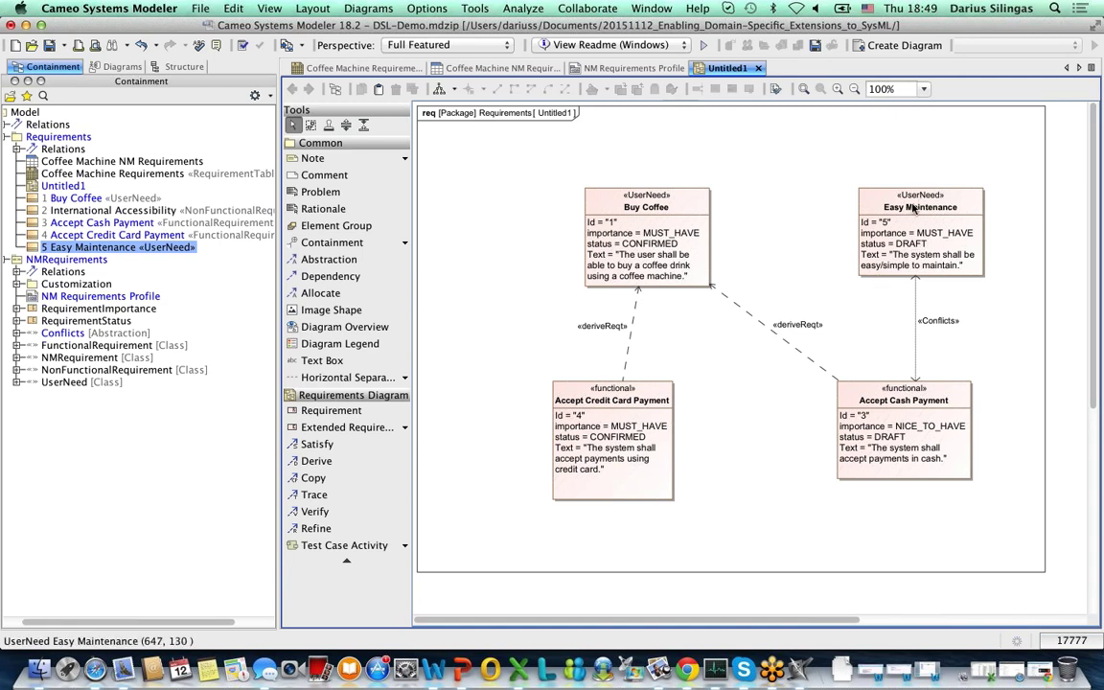
{"action": "left_click_drag", "start_coordinate": [891, 201], "coordinate": [890, 307]}
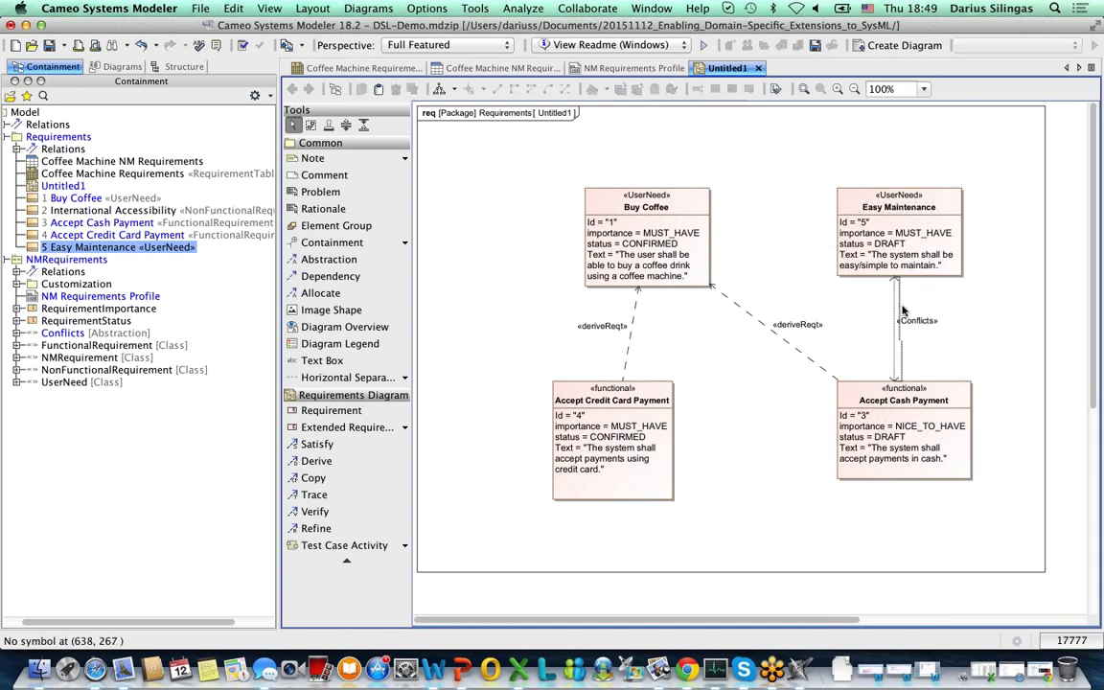
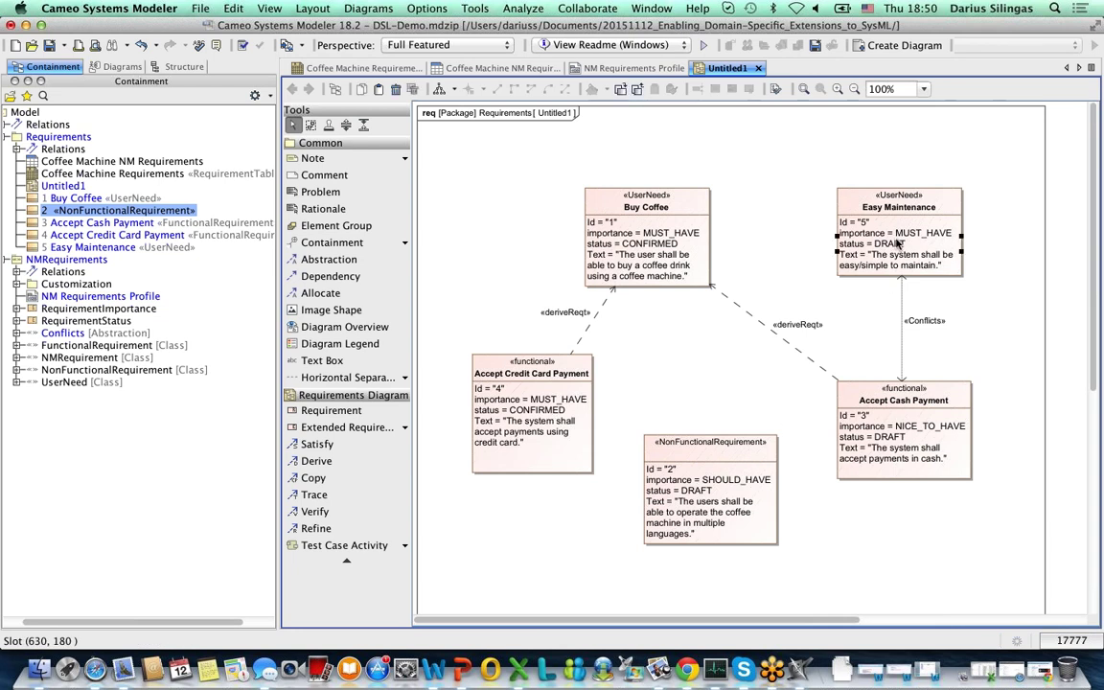
Set the status of the Easy Maintenance user need to CONFIRMED
{"action": "double_click", "coordinate": [898, 245]}
{"action": "left_click", "coordinate": [709, 269]}
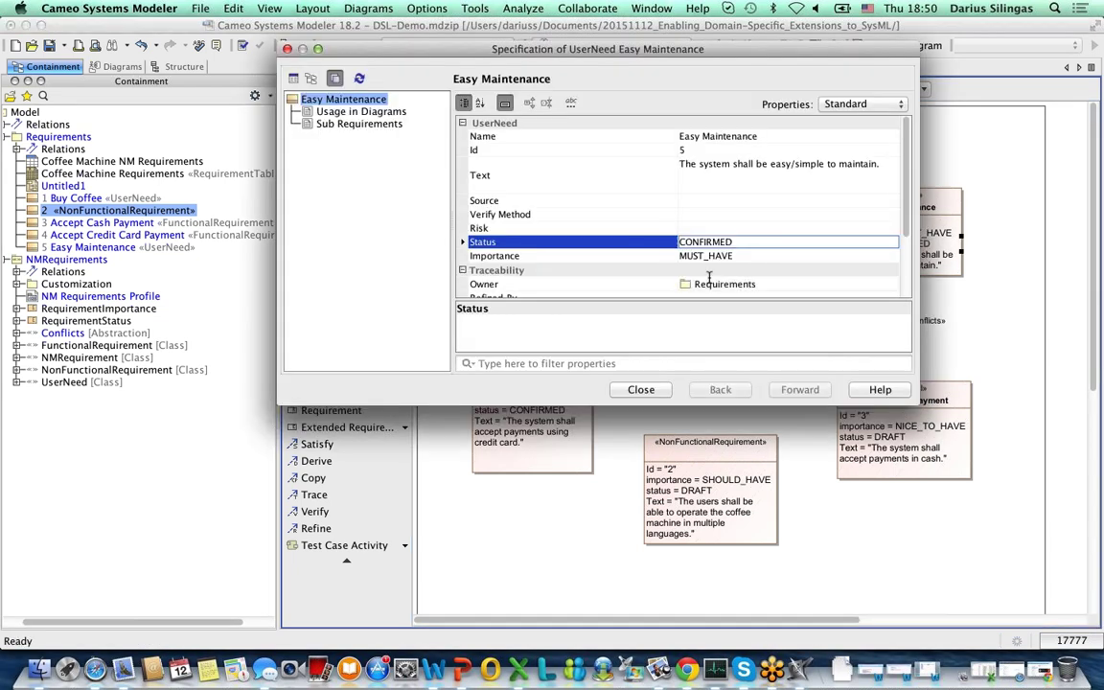
{"action": "left_click", "coordinate": [641, 390]}
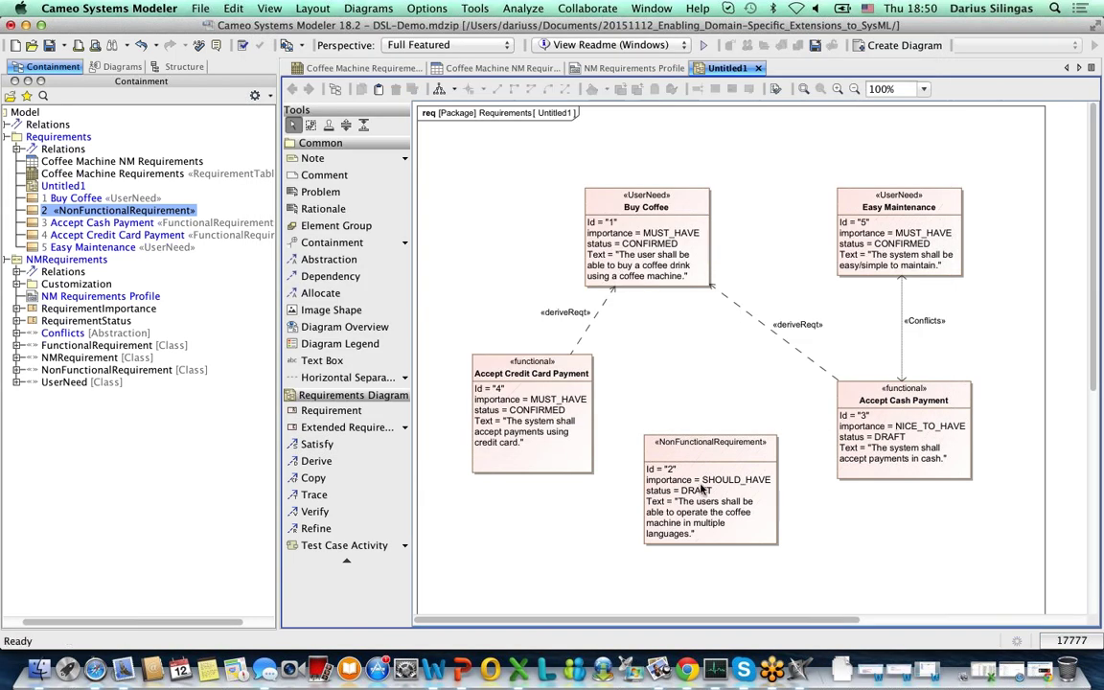
Create a package named Requirements Completeness inside the NMRequirements profile
{"action": "right_click", "coordinate": [115, 262]}
{"action": "mouse_move", "coordinate": [146, 271]}
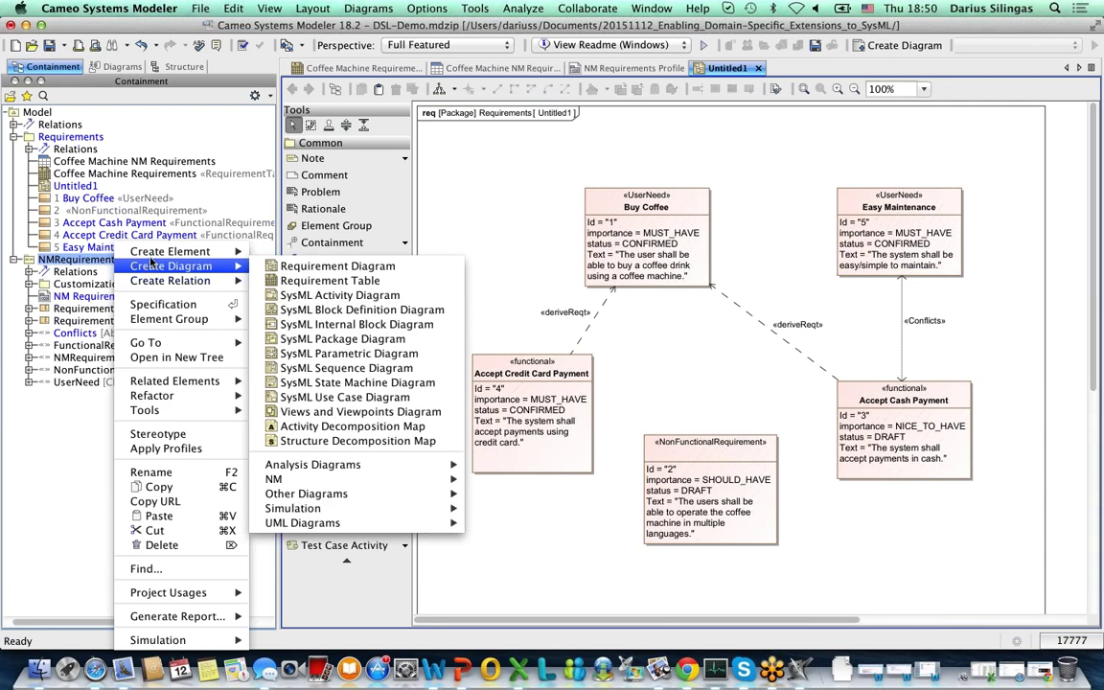
{"action": "mouse_move", "coordinate": [243, 251]}
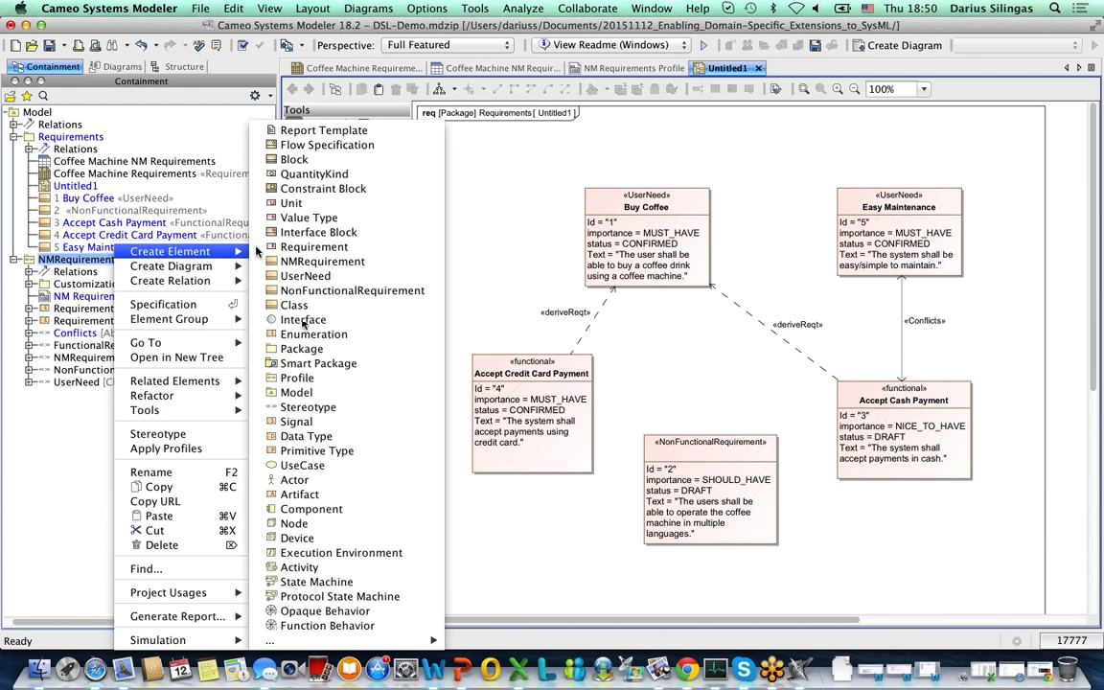
{"action": "left_click", "coordinate": [302, 349]}
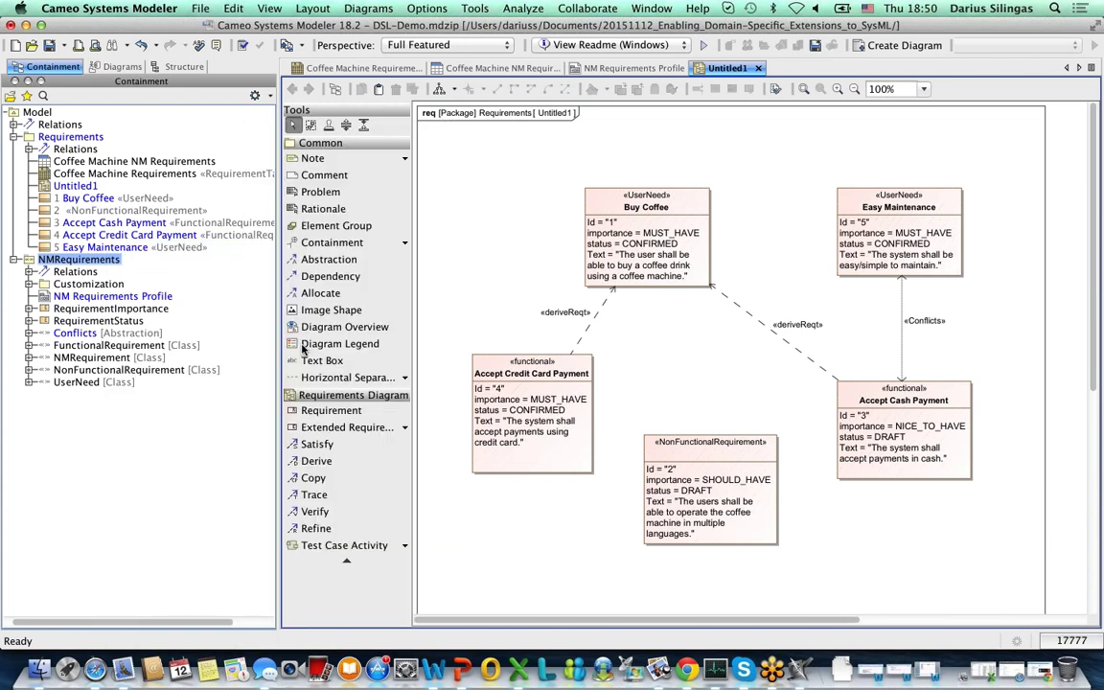
{"action": "type", "text": "R"}
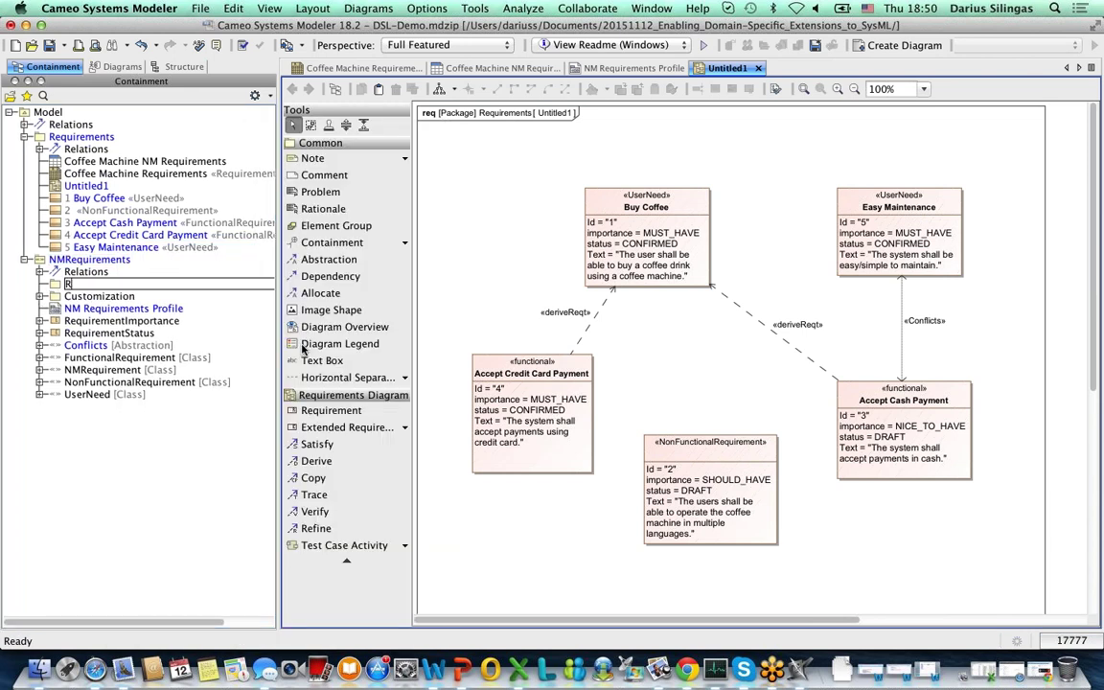
{"action": "type", "text": "equirements Completeness"}
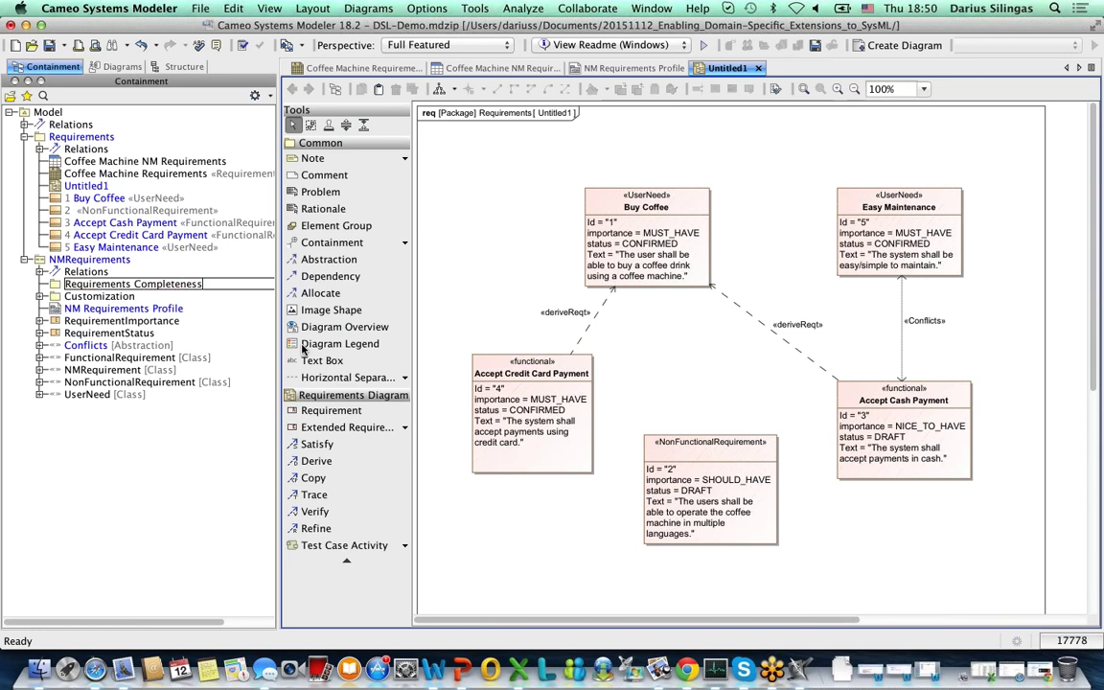
{"action": "key", "text": "Return"}
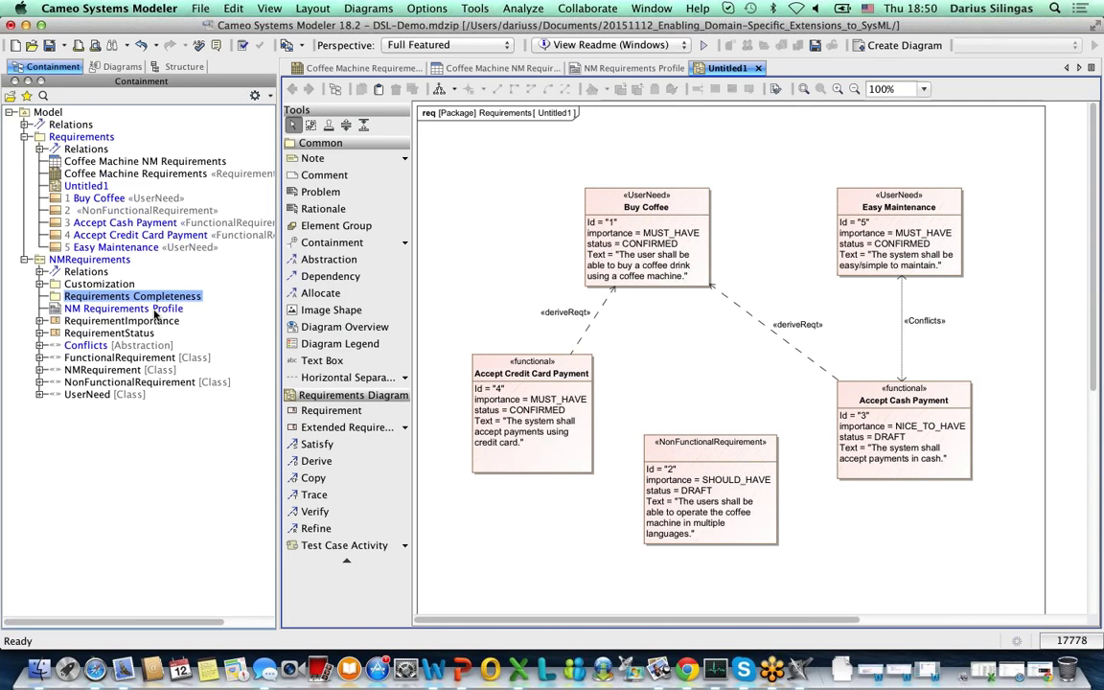
Apply the validationSuite stereotype to the Requirements Completeness package
{"action": "right_click", "coordinate": [157, 296]}
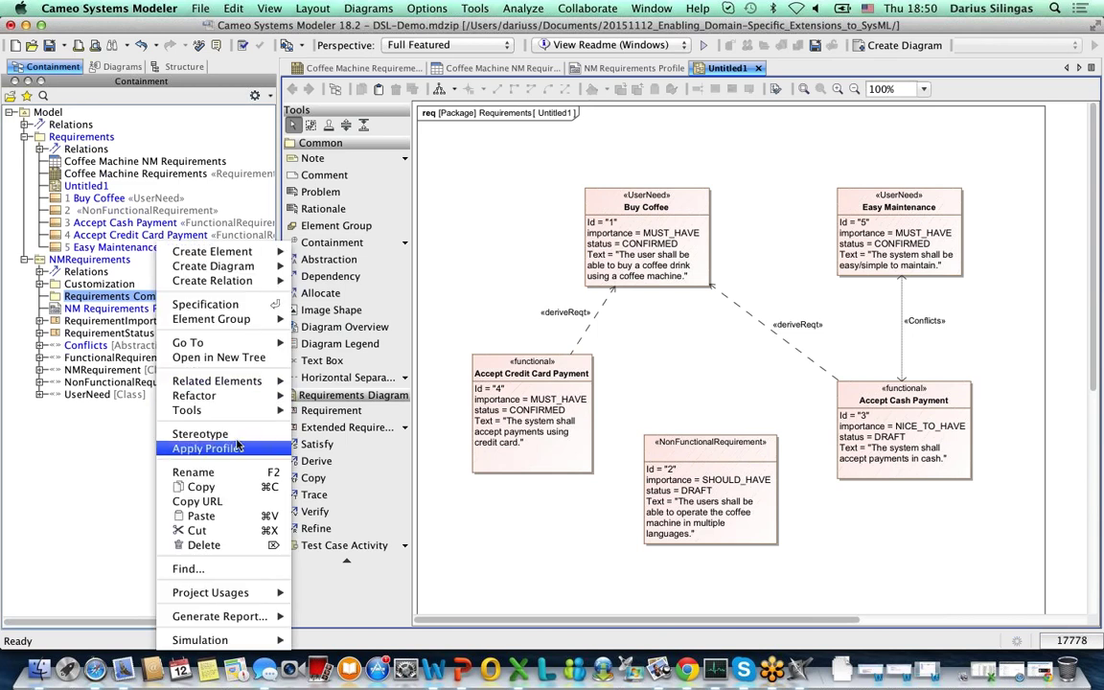
{"action": "left_click", "coordinate": [228, 435]}
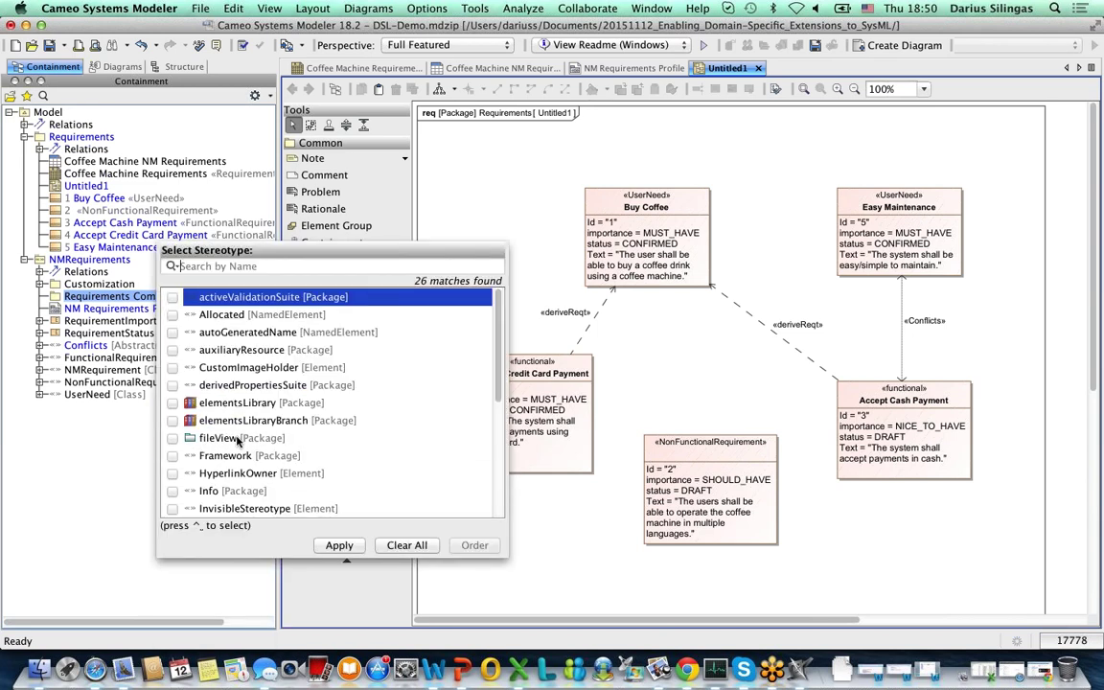
{"action": "type", "text": "valida"}
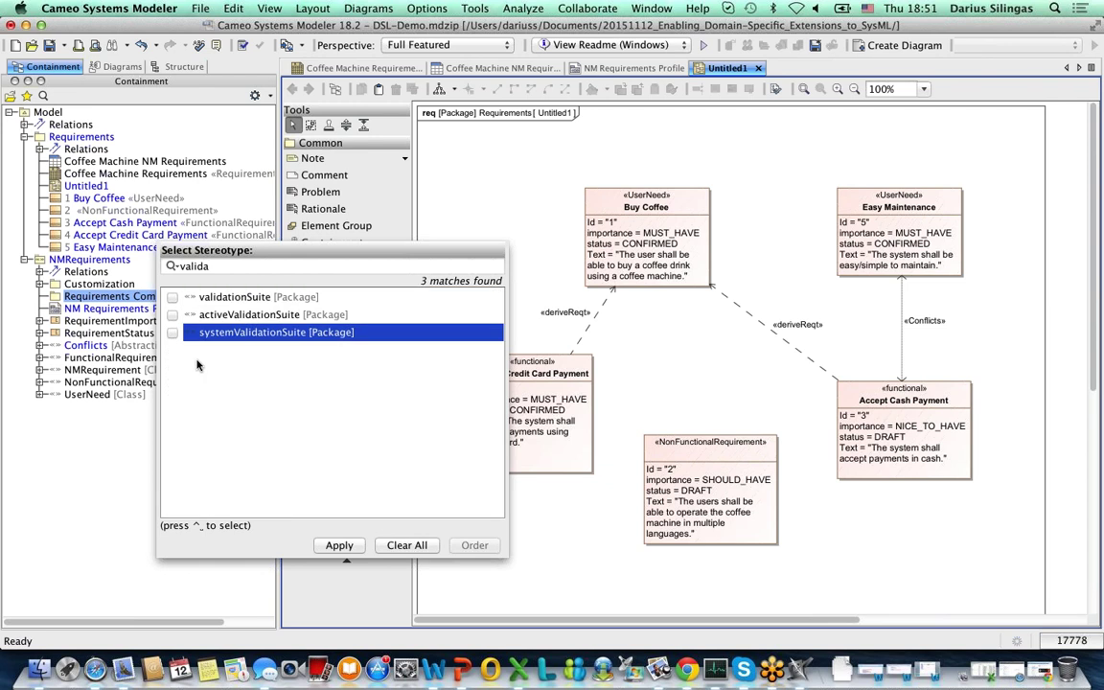
{"action": "key", "text": "Up"}
{"action": "key", "text": "Up"}
{"action": "key", "text": "ctrl+space"}
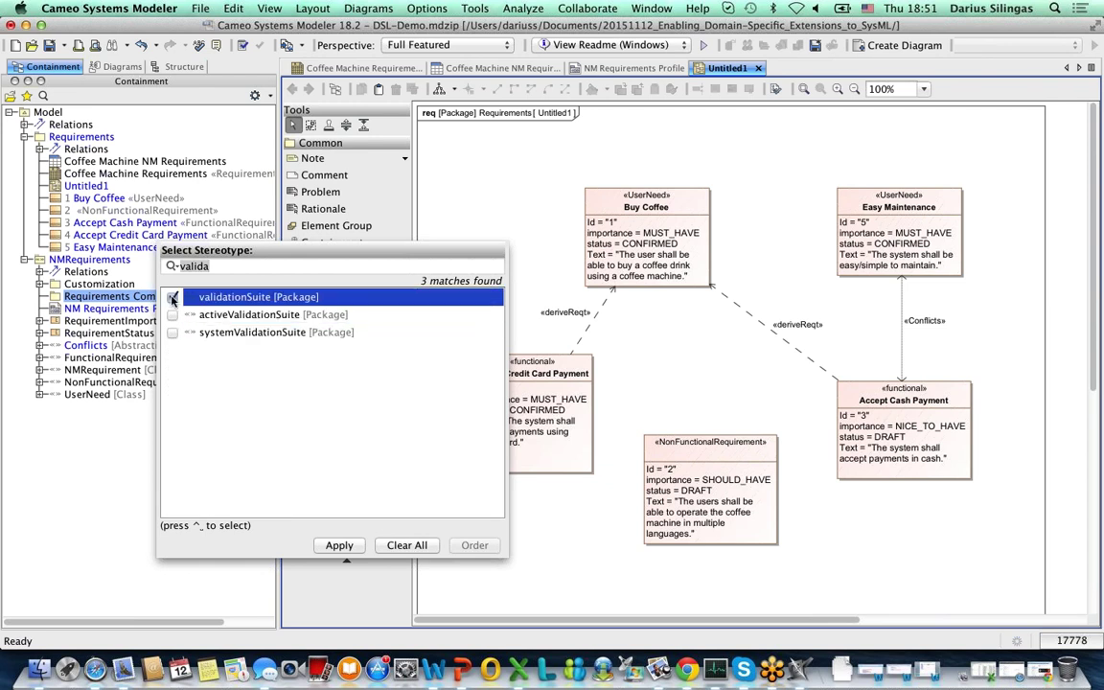
{"action": "key", "text": "Down"}
{"action": "key", "text": "Down"}
{"action": "left_click", "coordinate": [337, 545]}
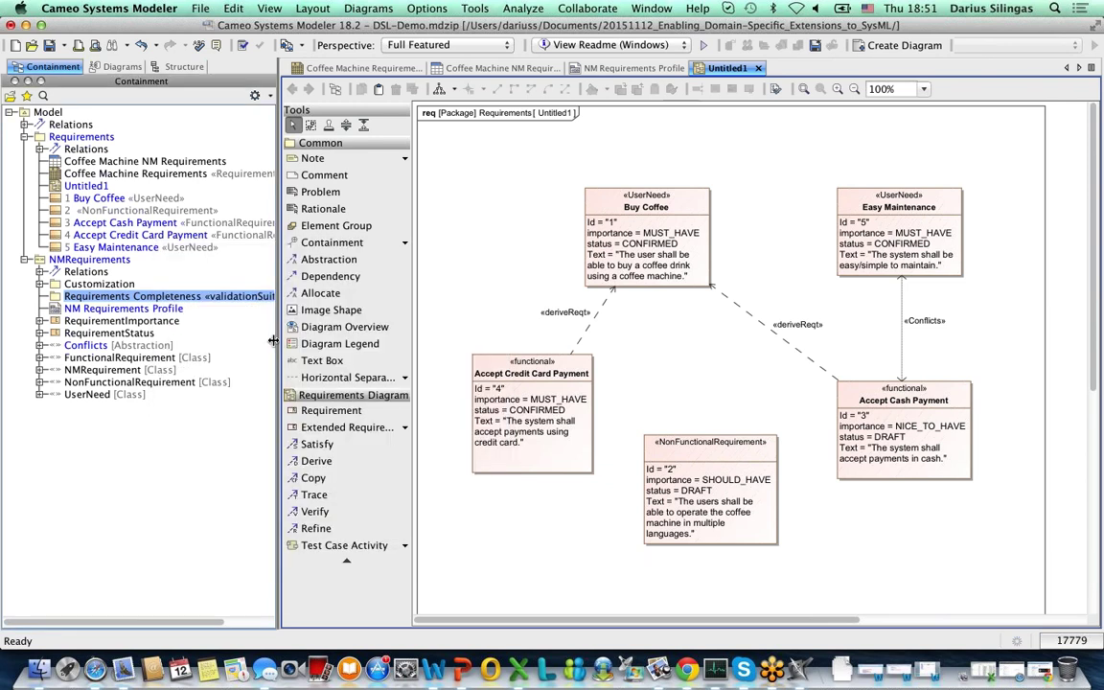
Create a constraint named NamedRequirement inside the Requirements Completeness package
{"action": "left_click_drag", "start_coordinate": [273, 340], "coordinate": [297, 340]}
{"action": "right_click", "coordinate": [257, 296]}
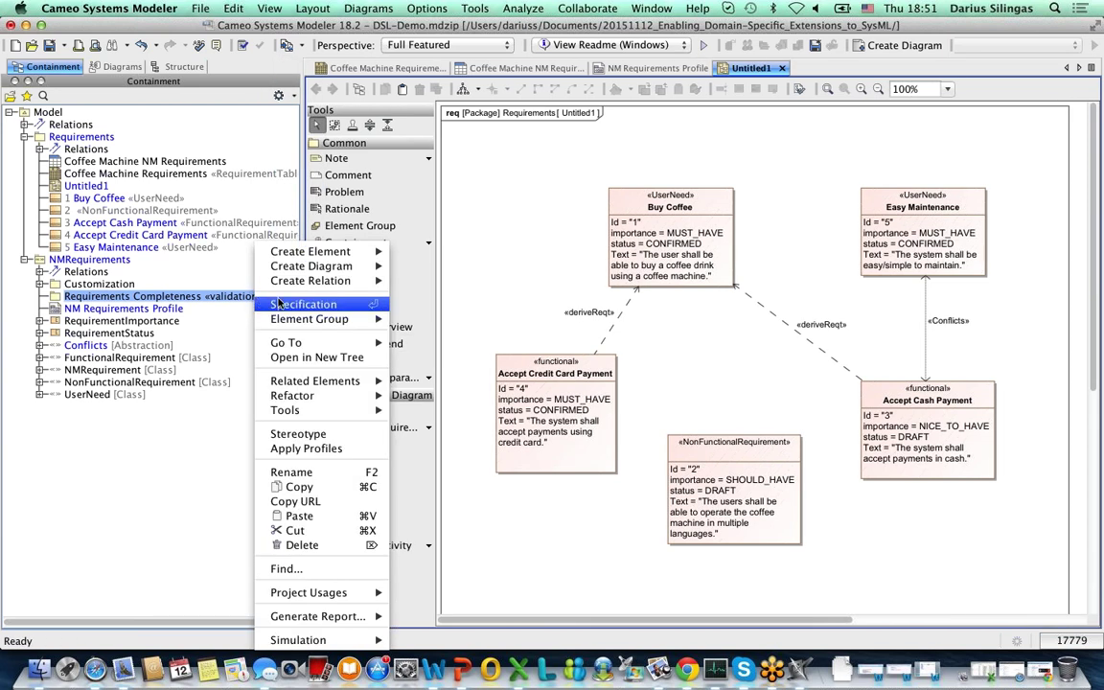
{"action": "mouse_move", "coordinate": [309, 252]}
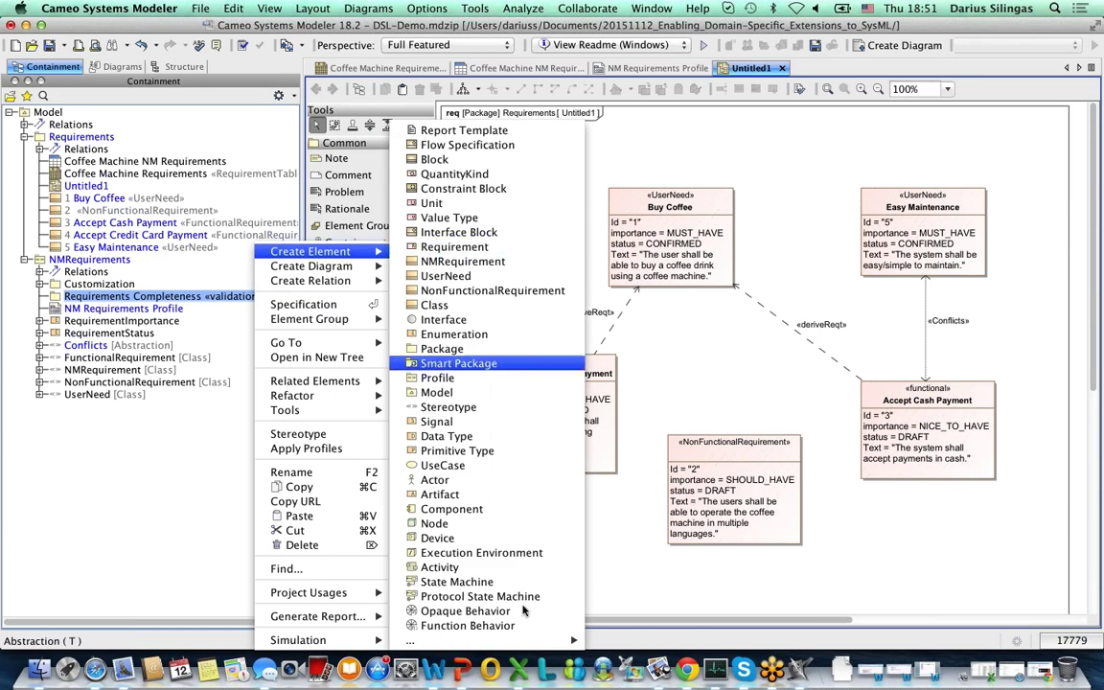
{"action": "mouse_move", "coordinate": [498, 640]}
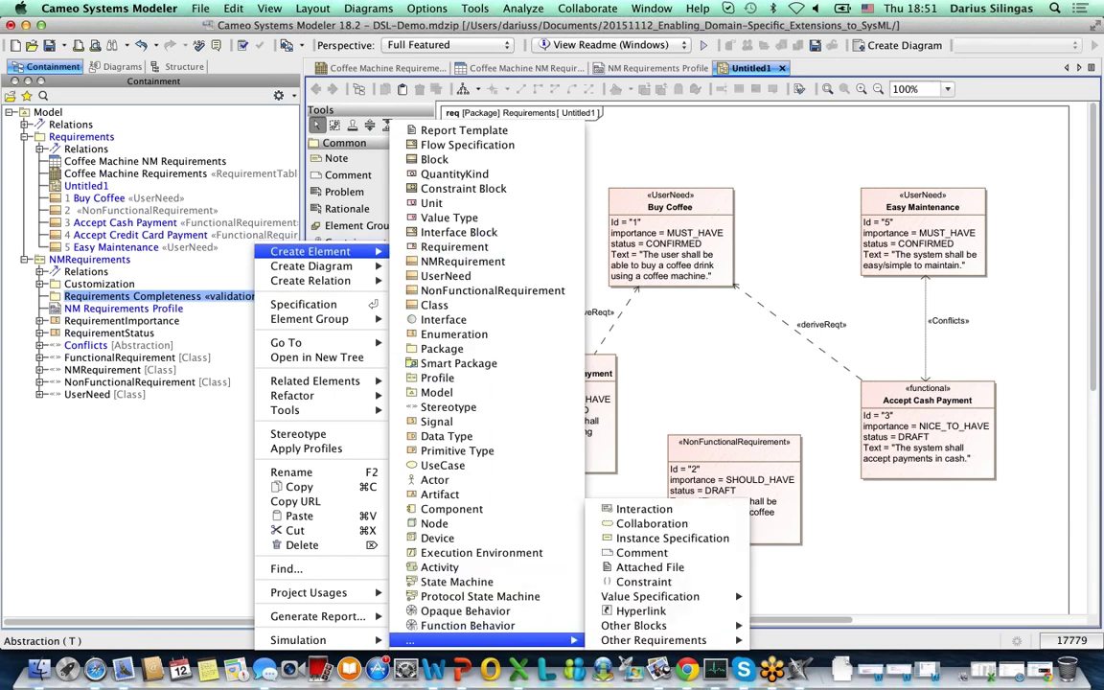
{"action": "left_click", "coordinate": [635, 583]}
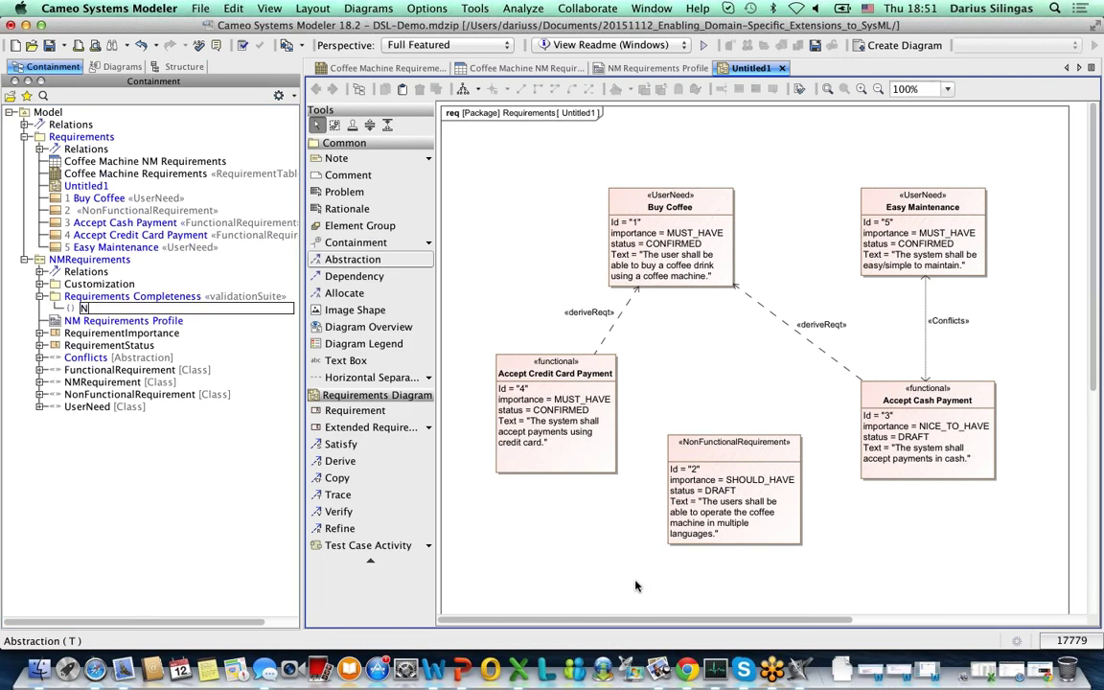
{"action": "type", "text": "NamedRequirement"}
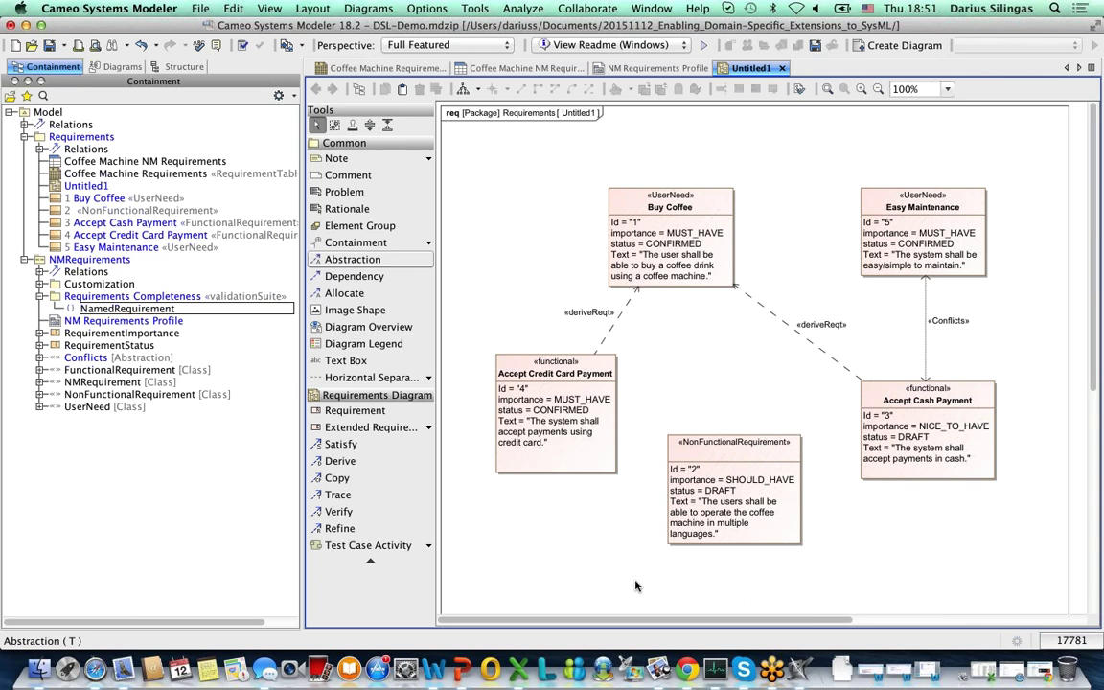
{"action": "key", "text": "Return"}
Apply the validationRule stereotype to the NamedRequirement constraint
{"action": "right_click", "coordinate": [164, 307]}
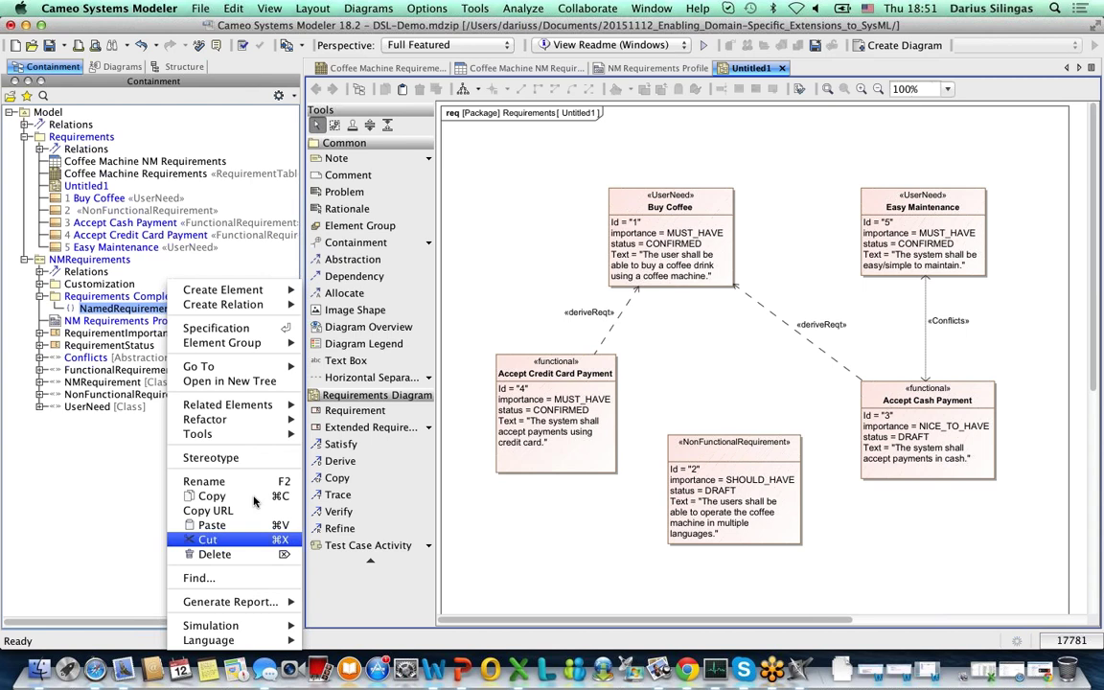
{"action": "left_click", "coordinate": [247, 458]}
{"action": "type", "text": "vali"}
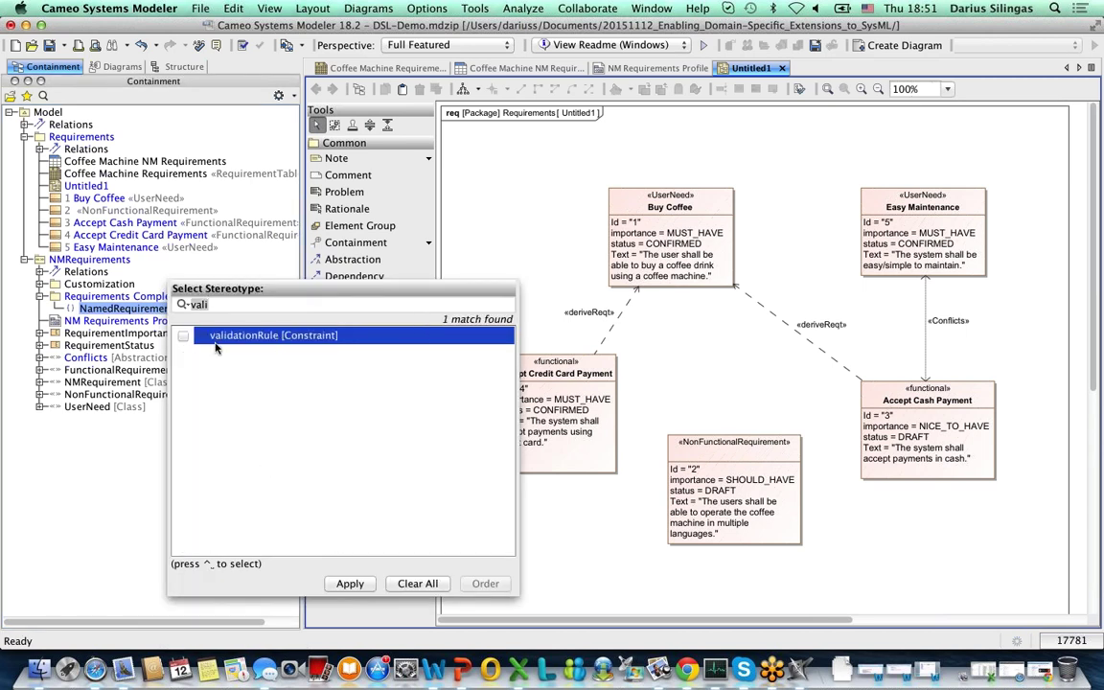
{"action": "key", "text": "ctrl+space"}
{"action": "key", "text": "Return"}
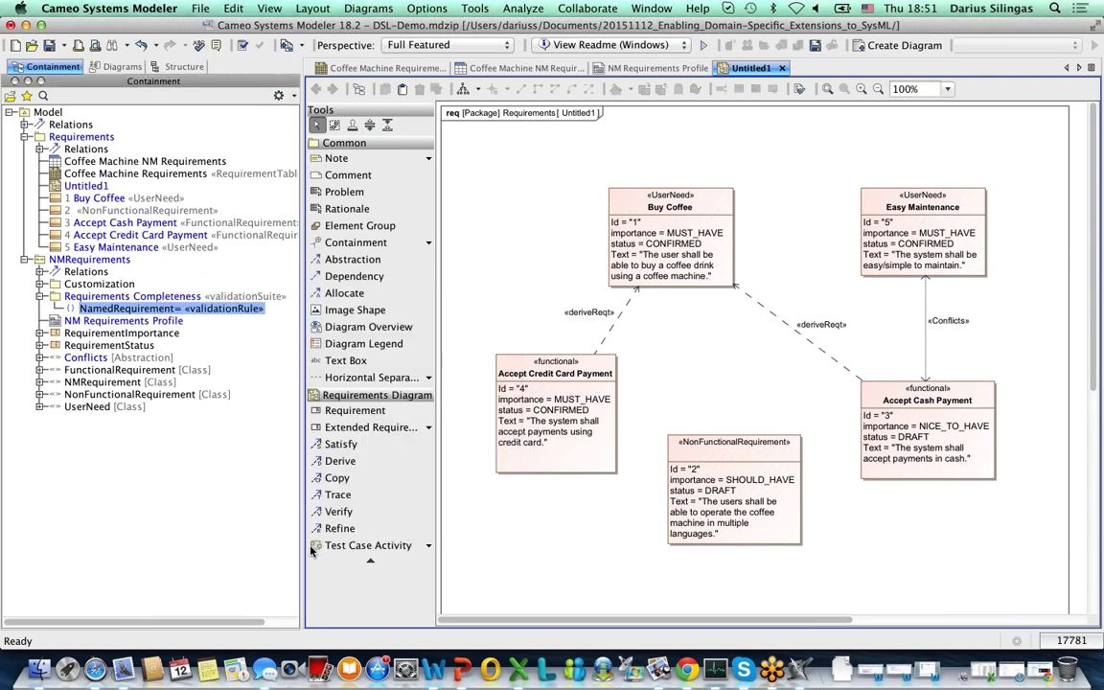
Open the NamedRequirement specification and assign the NMRequirement stereotype as its constrained element
{"action": "double_click", "coordinate": [200, 310]}
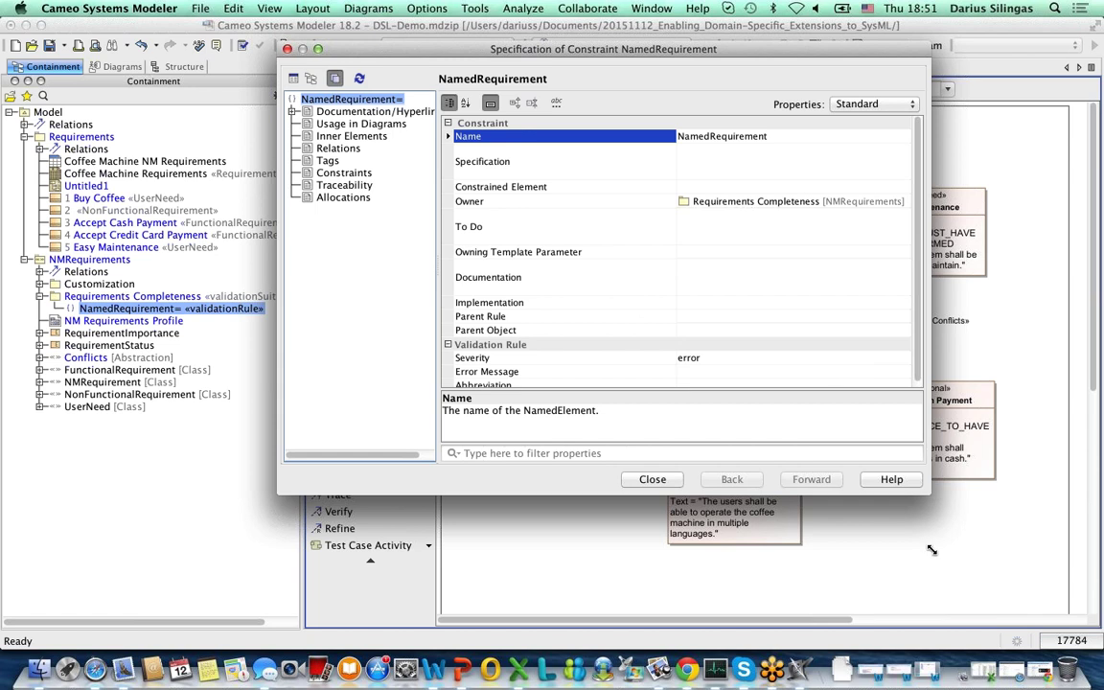
{"action": "left_click_drag", "start_coordinate": [932, 549], "coordinate": [932, 551]}
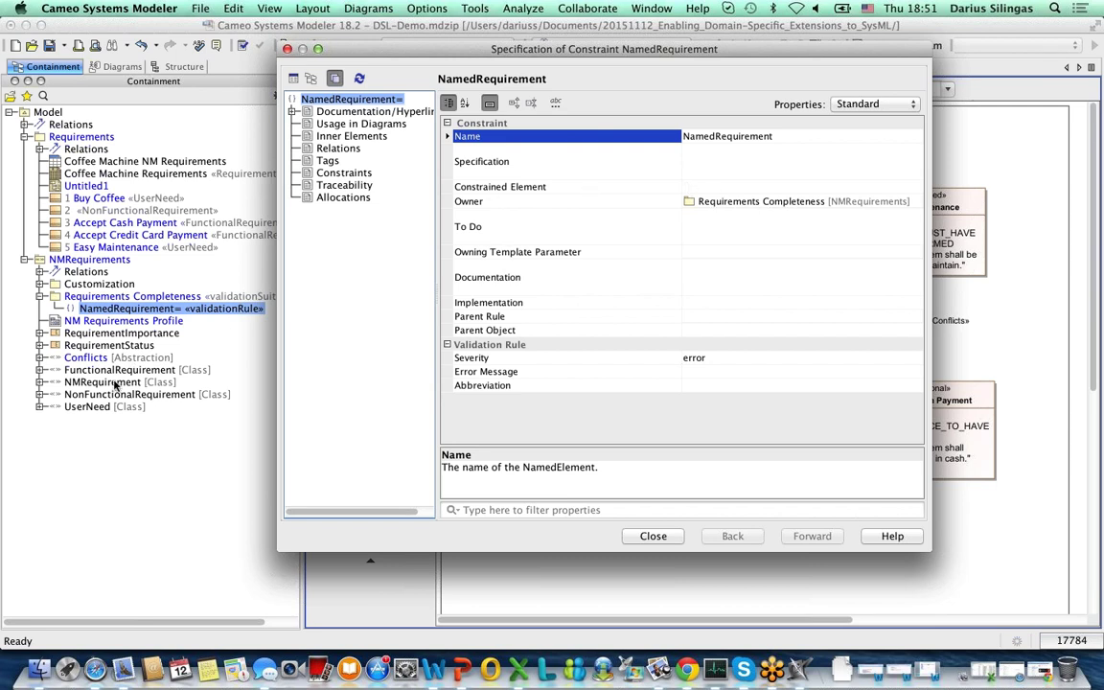
{"action": "left_click_drag", "start_coordinate": [115, 384], "coordinate": [712, 191]}
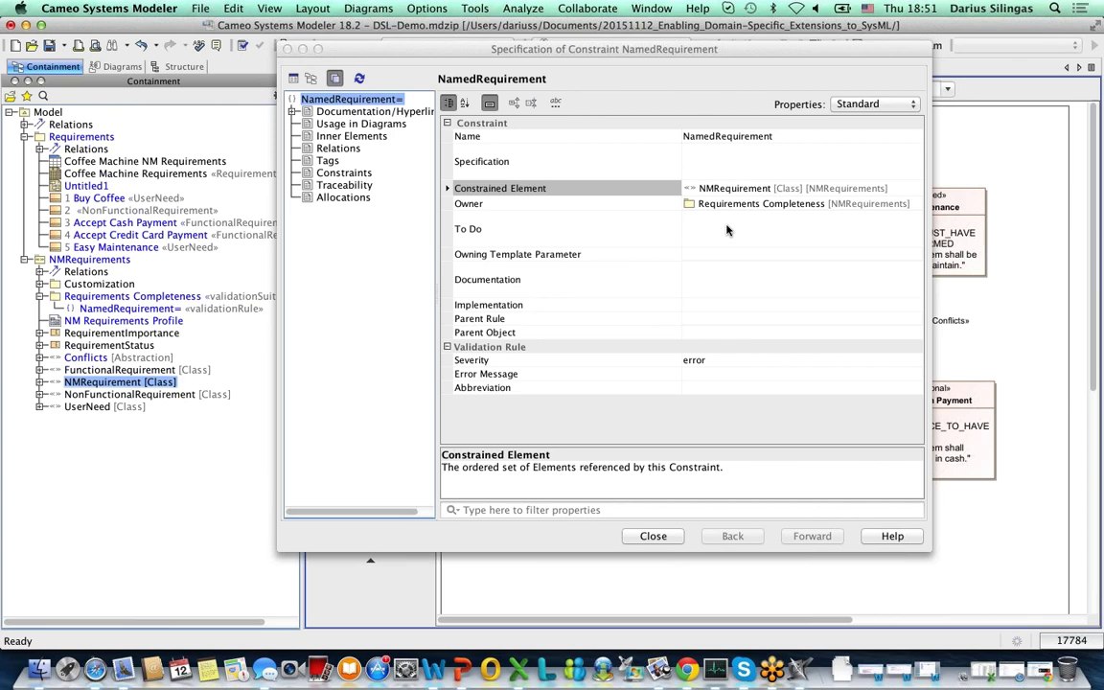
Open the NamedRequirement constraint's specification expression for editing and set its language to OCL2.0
{"action": "left_click", "coordinate": [727, 156]}
{"action": "left_click", "coordinate": [912, 155]}
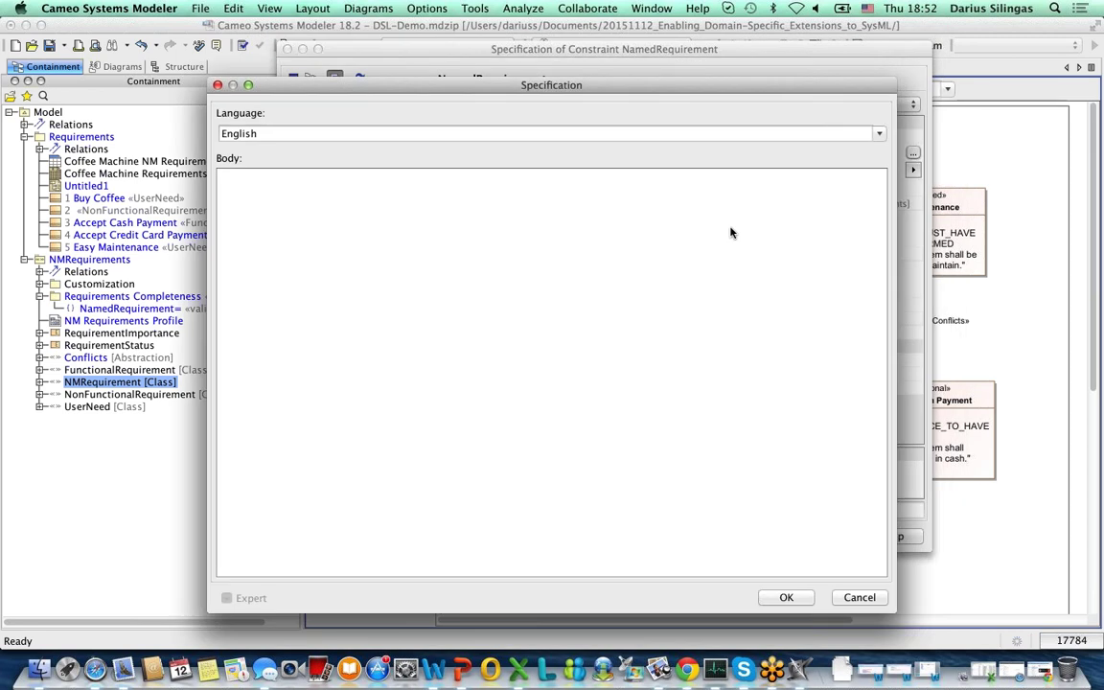
{"action": "left_click", "coordinate": [879, 136]}
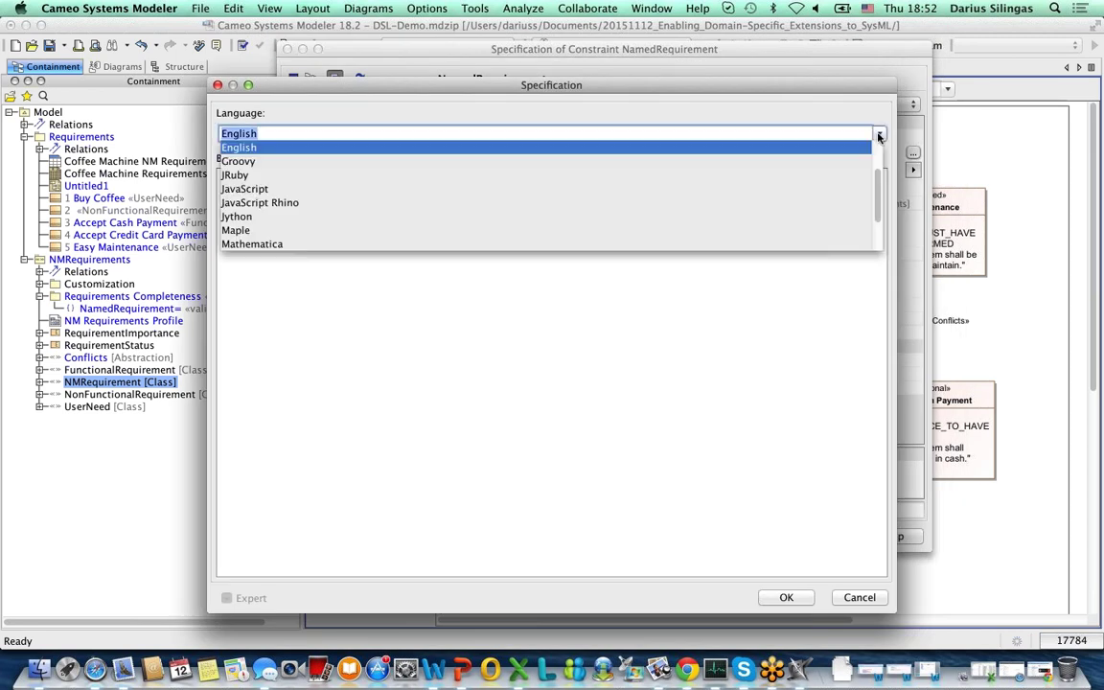
{"action": "key", "text": "Down"}
{"action": "key", "text": "Down"}
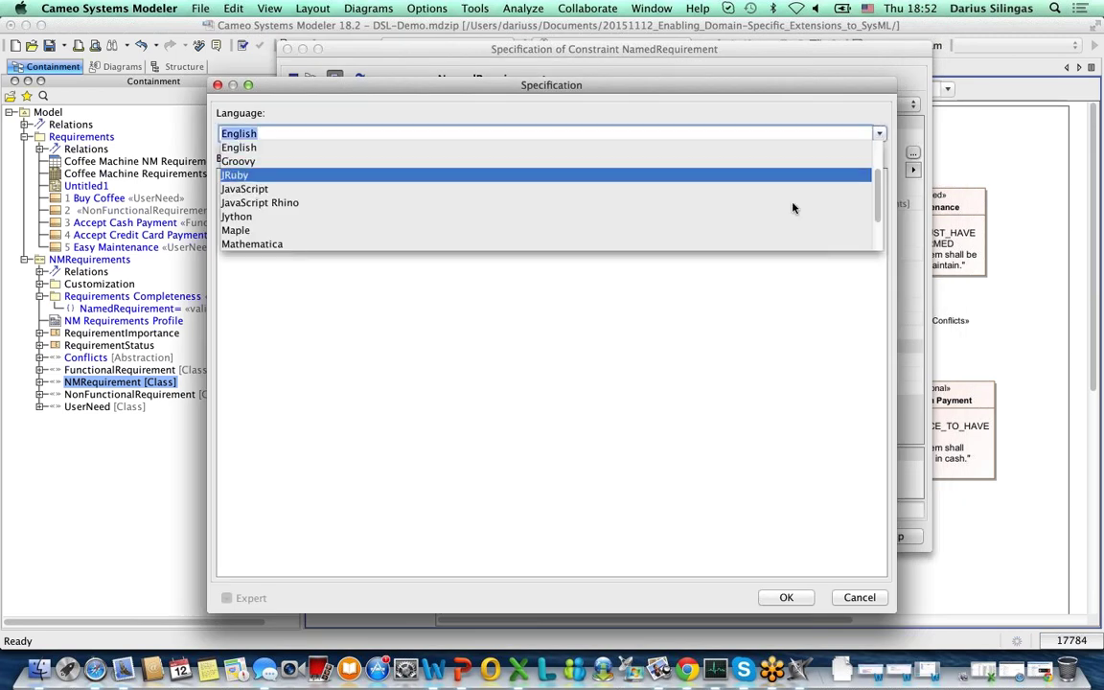
{"action": "scroll", "coordinate": [672, 233], "scroll_direction": "down", "scroll_amount": 2}
{"action": "key", "text": "Down"}
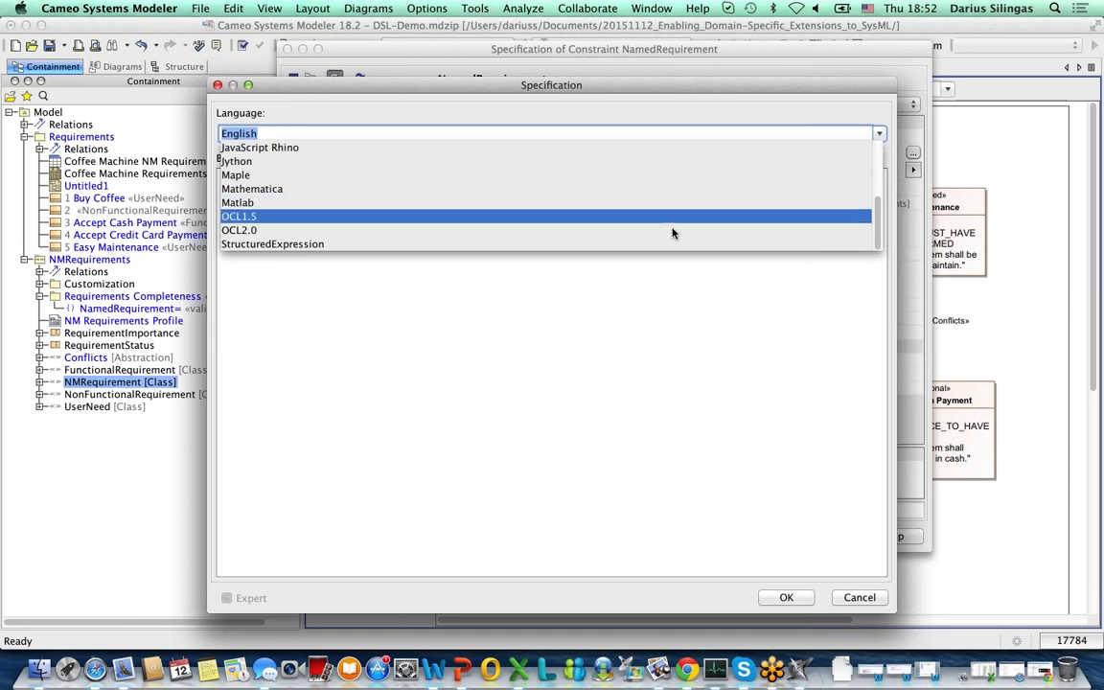
{"action": "key", "text": "Down"}
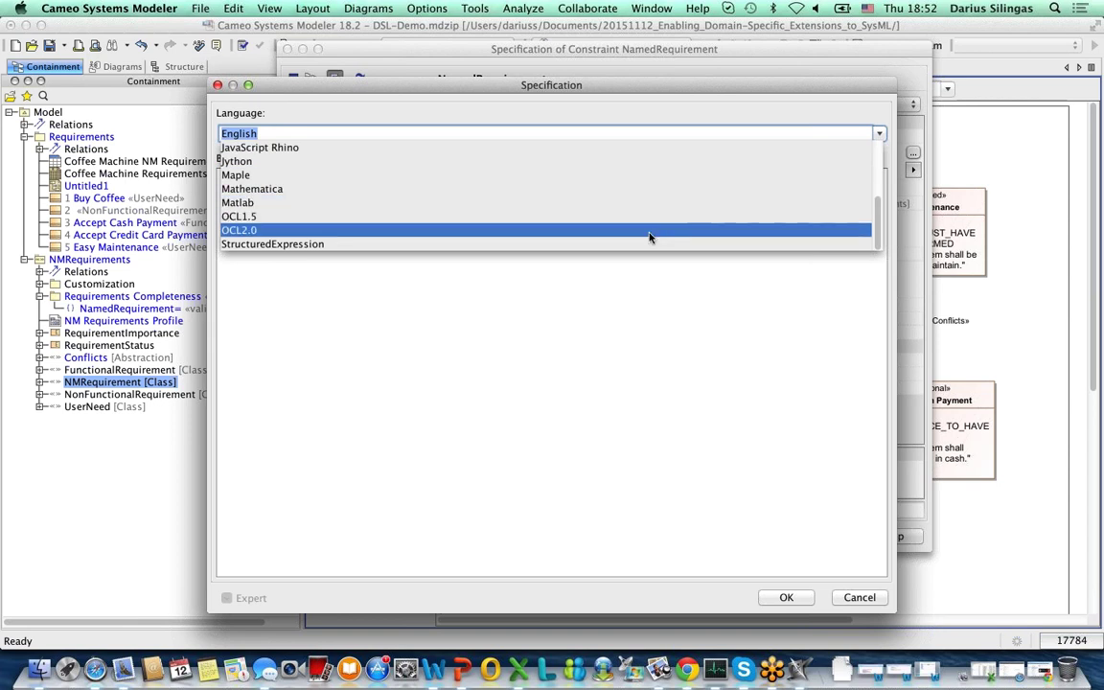
{"action": "left_click", "coordinate": [645, 230]}
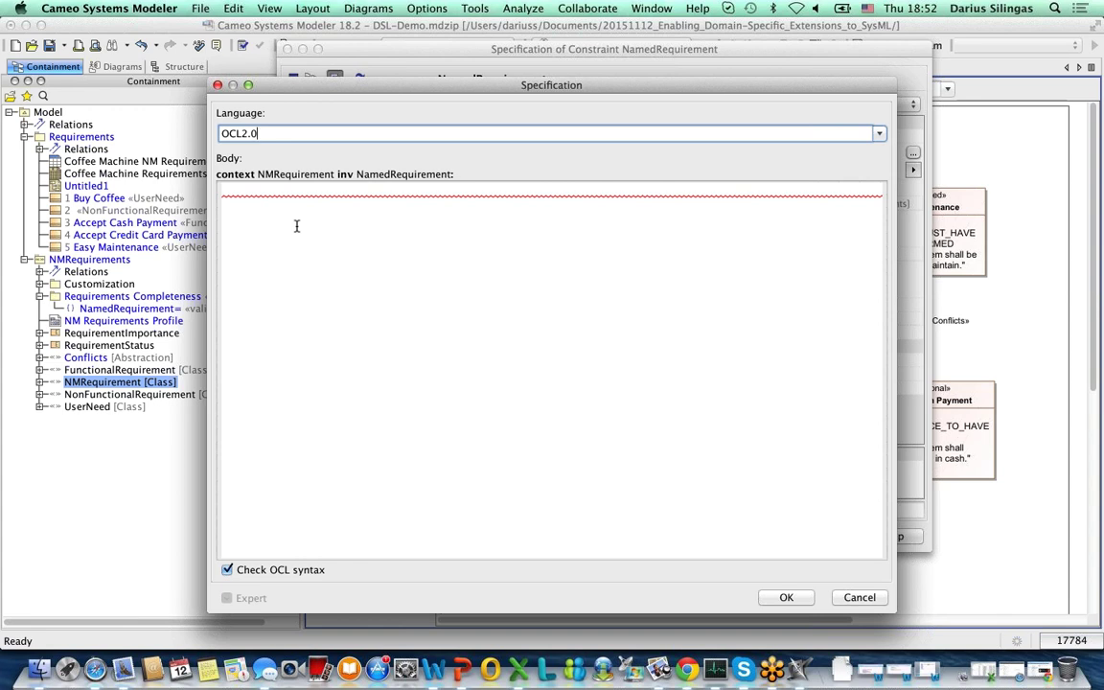
Enter name <> '' as the OCL body of the NamedRequirement constraint
{"action": "left_click", "coordinate": [222, 190]}
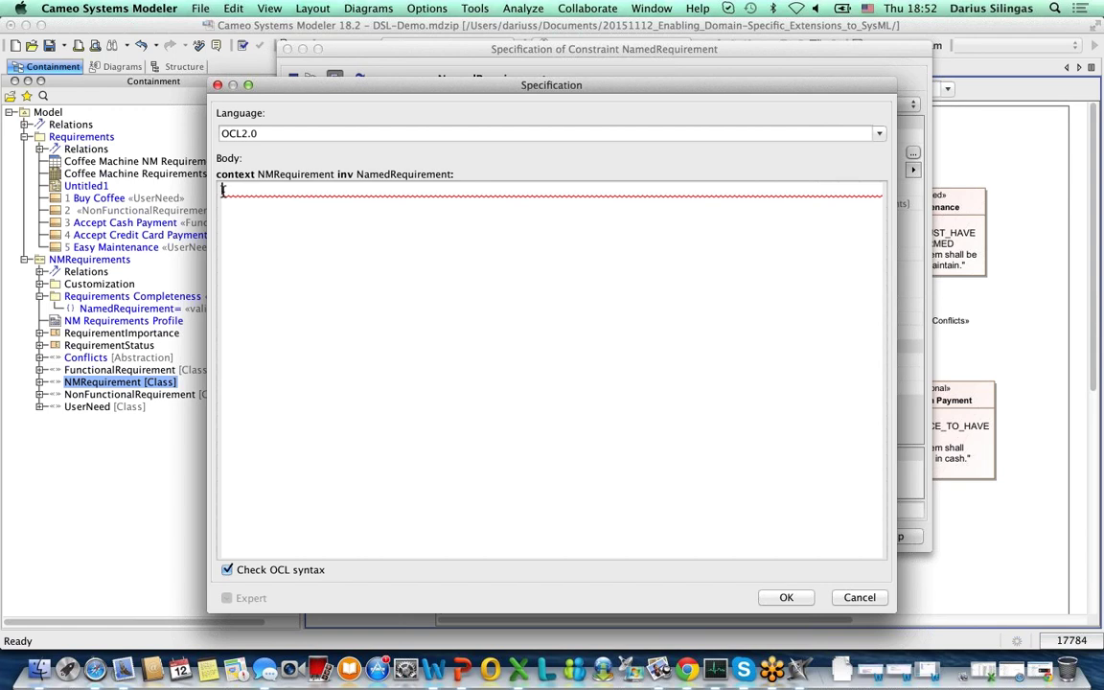
{"action": "type", "text": "name "}
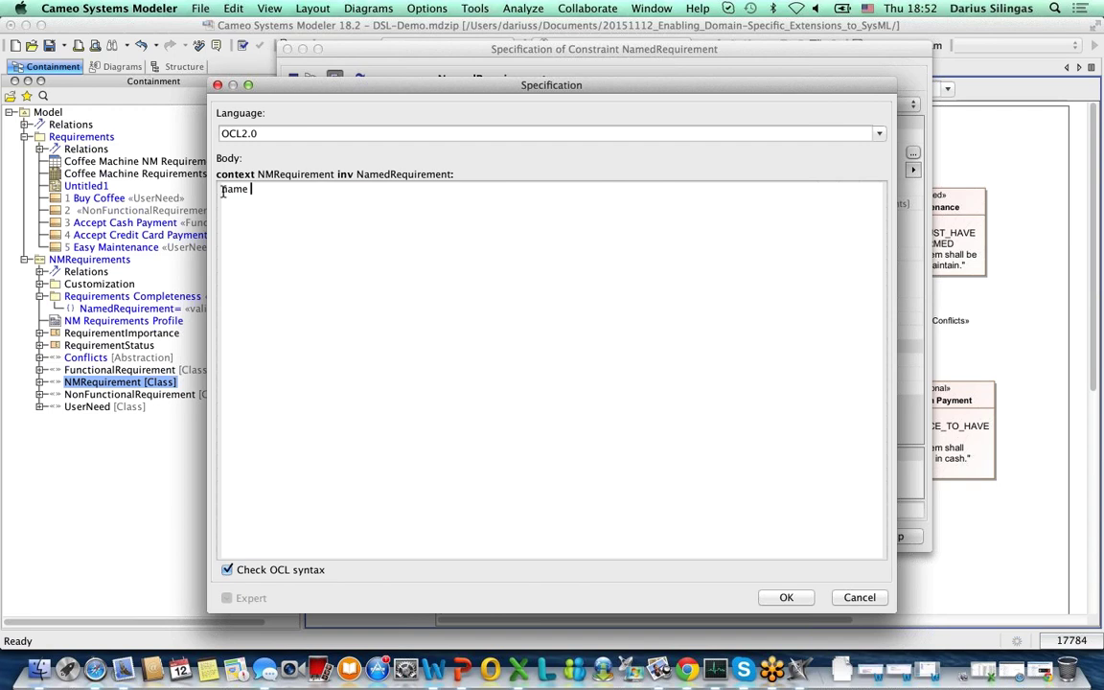
{"action": "type", "text": "<"}
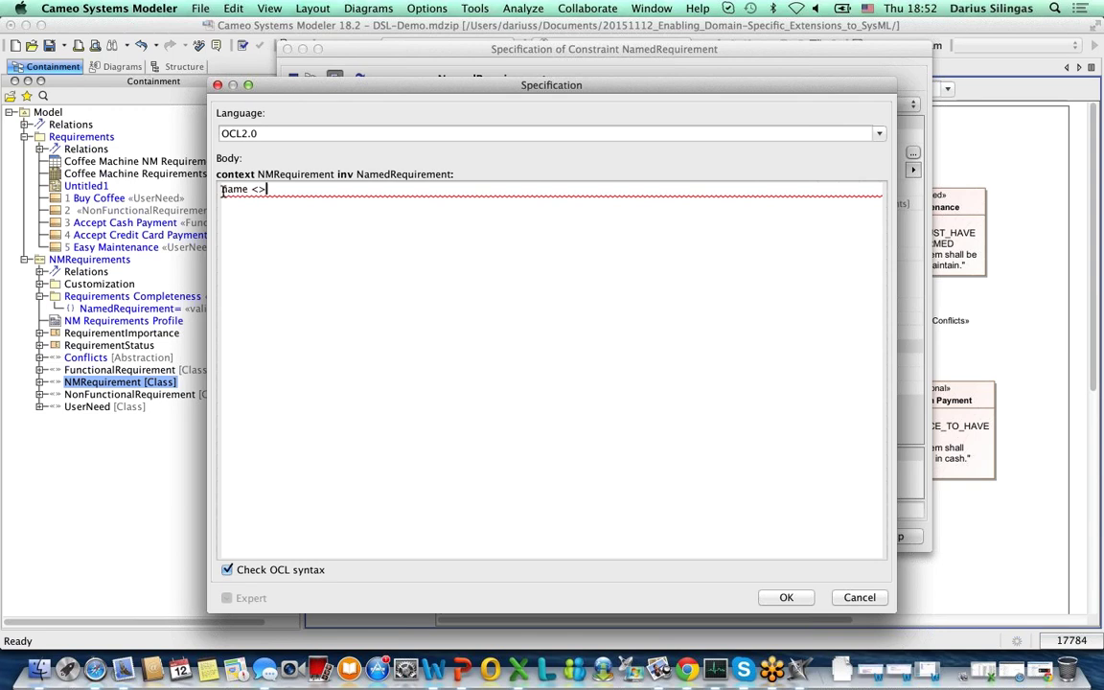
{"action": "type", "text": "> ''"}
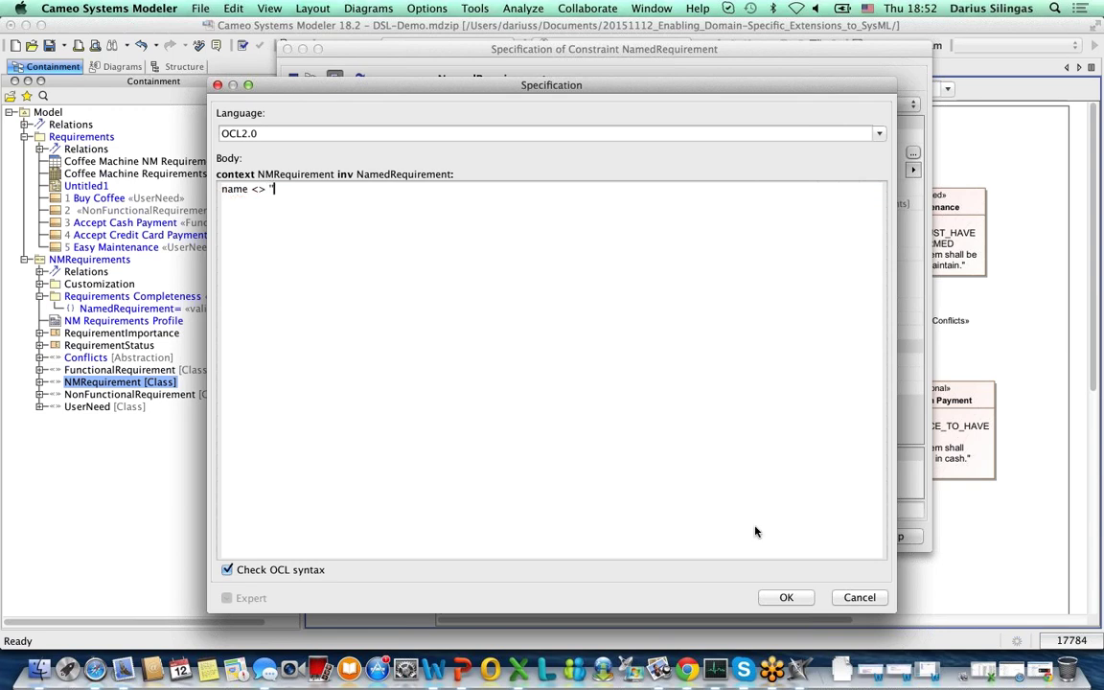
{"action": "left_click", "coordinate": [787, 598]}
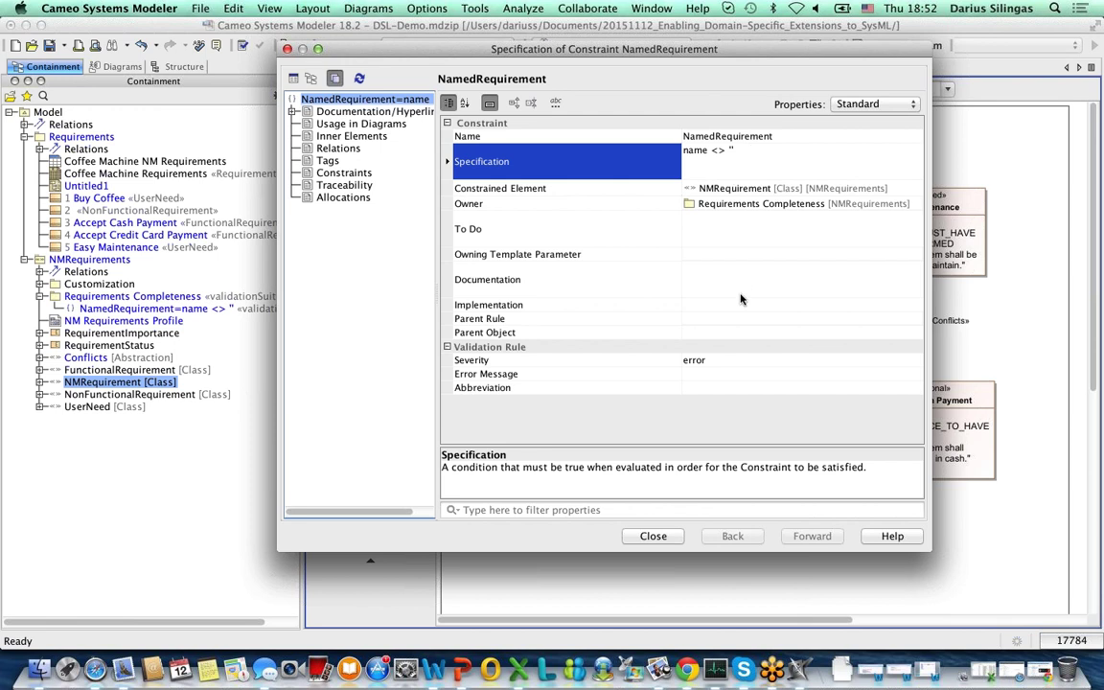
Set the NamedRequirement rule's error message to "Please specify the name of the requirement" and its abbreviation to NONAME, and close the specification
{"action": "left_click", "coordinate": [722, 373]}
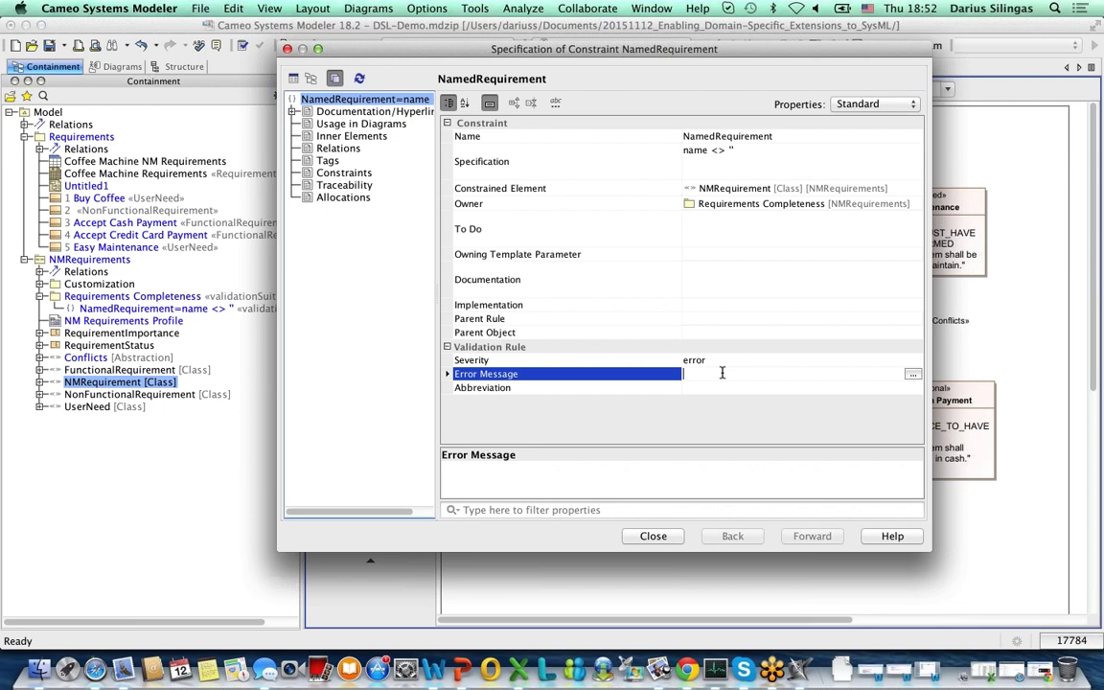
{"action": "type", "text": "Please specify the name of the r"}
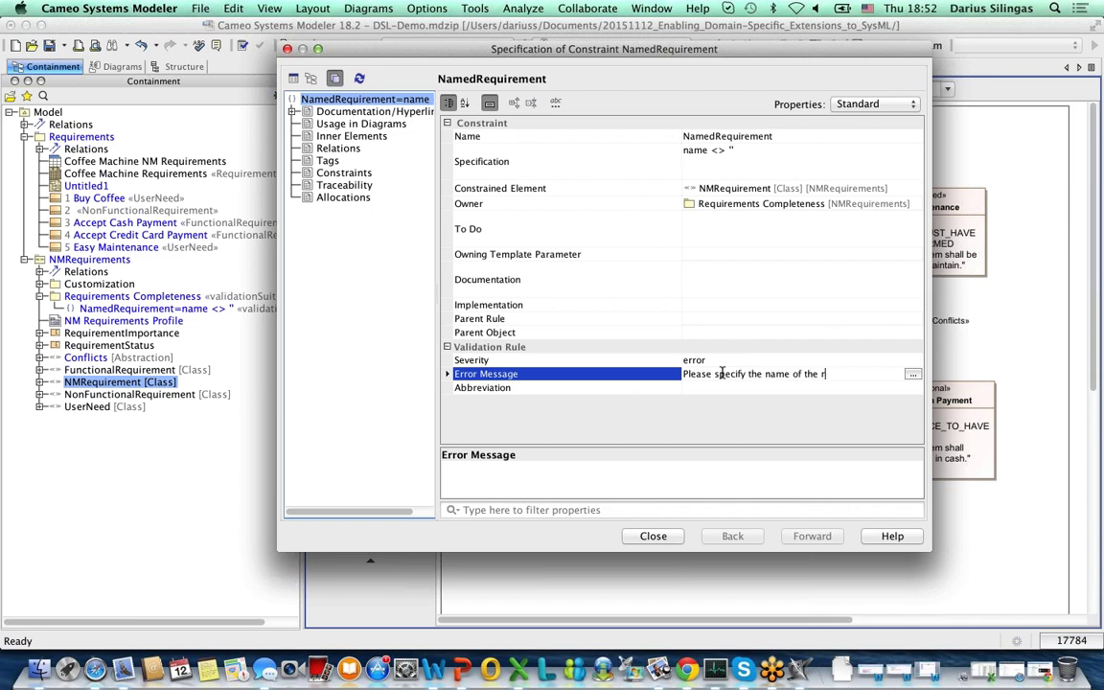
{"action": "type", "text": "equirement"}
{"action": "left_click", "coordinate": [695, 385]}
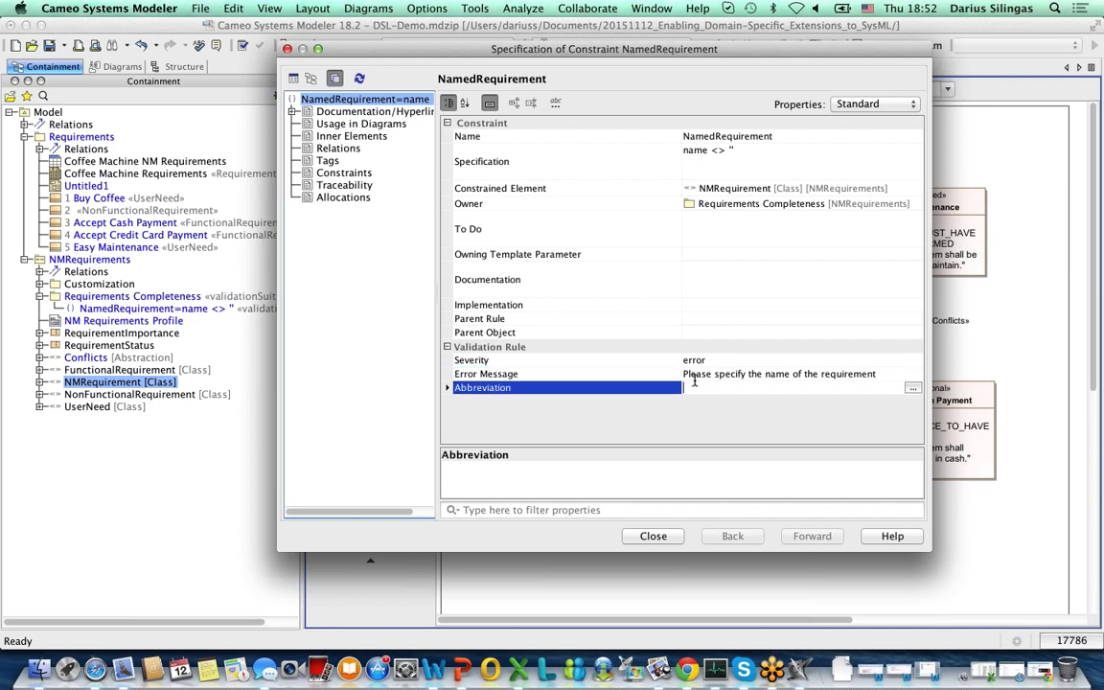
{"action": "type", "text": "N"}
{"action": "type", "text": "ONEA"}
{"action": "key", "text": "BackSpace"}
{"action": "key", "text": "BackSpace"}
{"action": "type", "text": "AME"}
{"action": "left_click", "coordinate": [660, 536]}
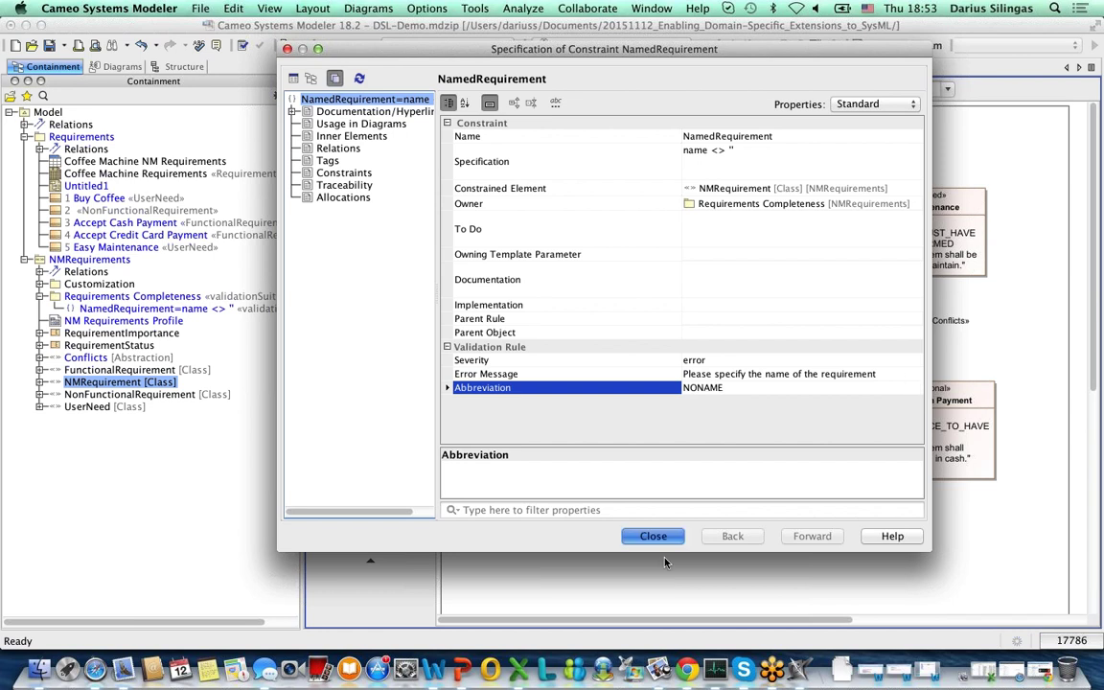
{"action": "left_click", "coordinate": [666, 536]}
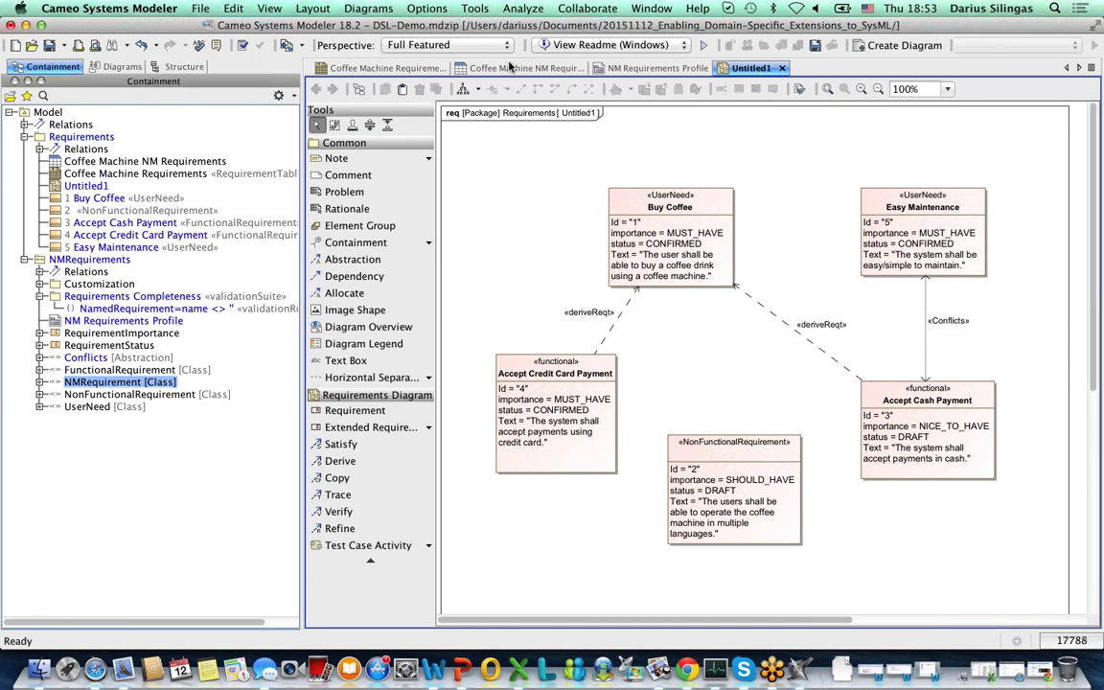
Validate the whole project with the Requirements Completeness suite and locate the flagged requirement in the Untitled1 diagram
{"action": "left_click", "coordinate": [523, 9]}
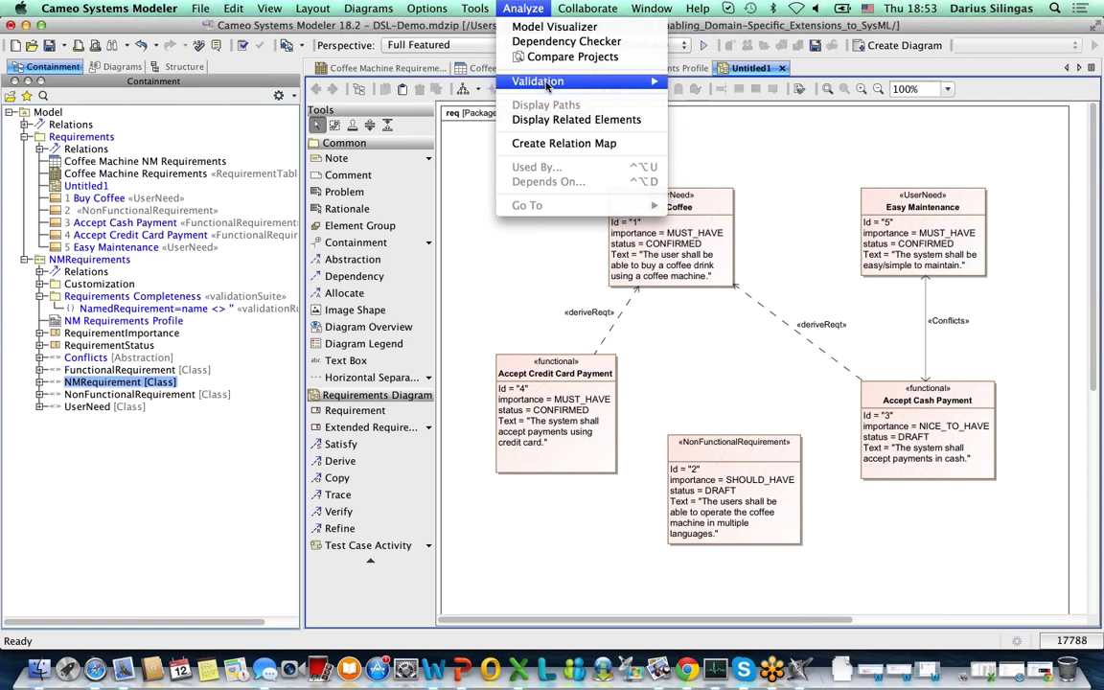
{"action": "mouse_move", "coordinate": [590, 81]}
{"action": "left_click", "coordinate": [709, 82]}
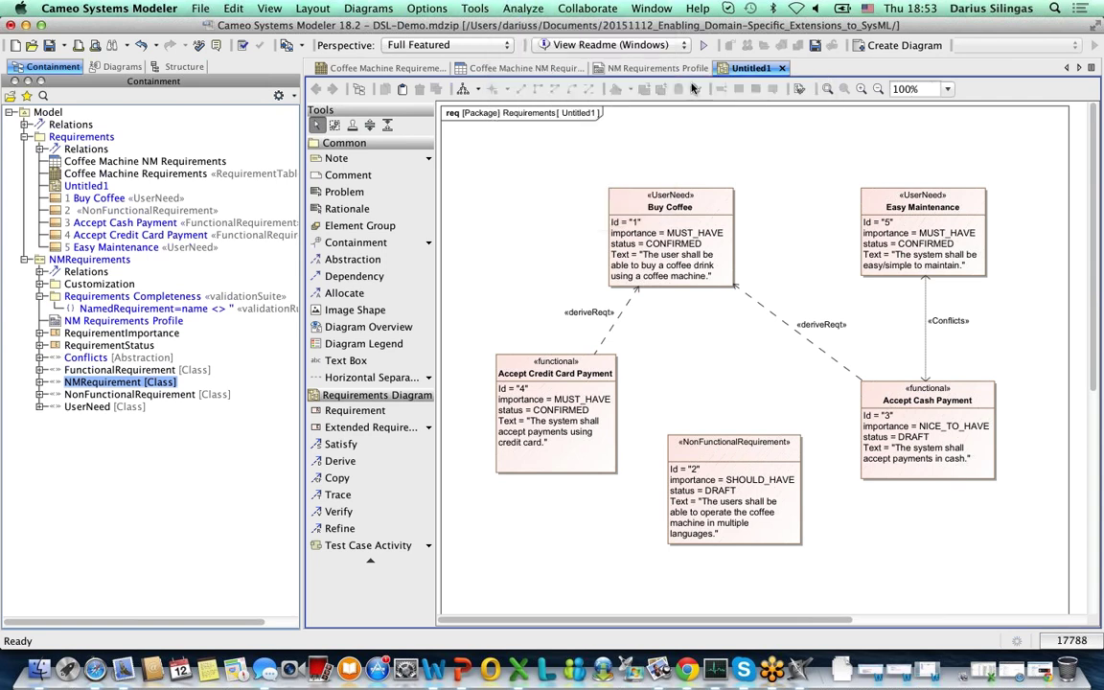
{"action": "left_click", "coordinate": [532, 287]}
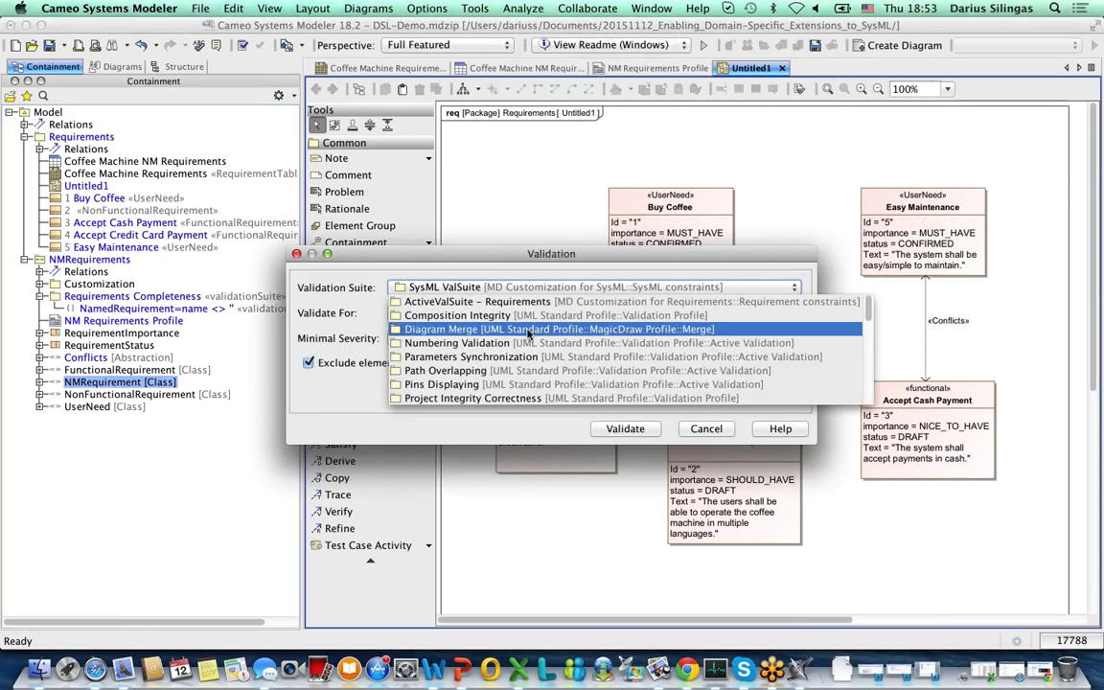
{"action": "scroll", "coordinate": [542, 356], "scroll_direction": "down", "scroll_amount": 5}
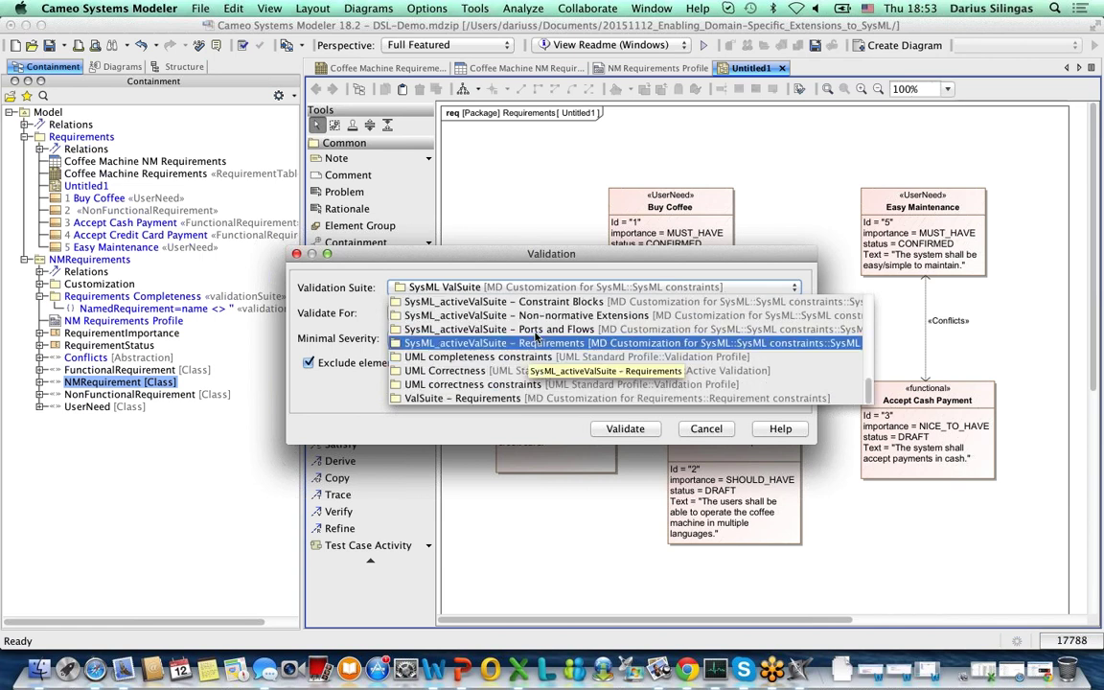
{"action": "scroll", "coordinate": [525, 334], "scroll_direction": "up", "scroll_amount": 5}
{"action": "left_click", "coordinate": [513, 329]}
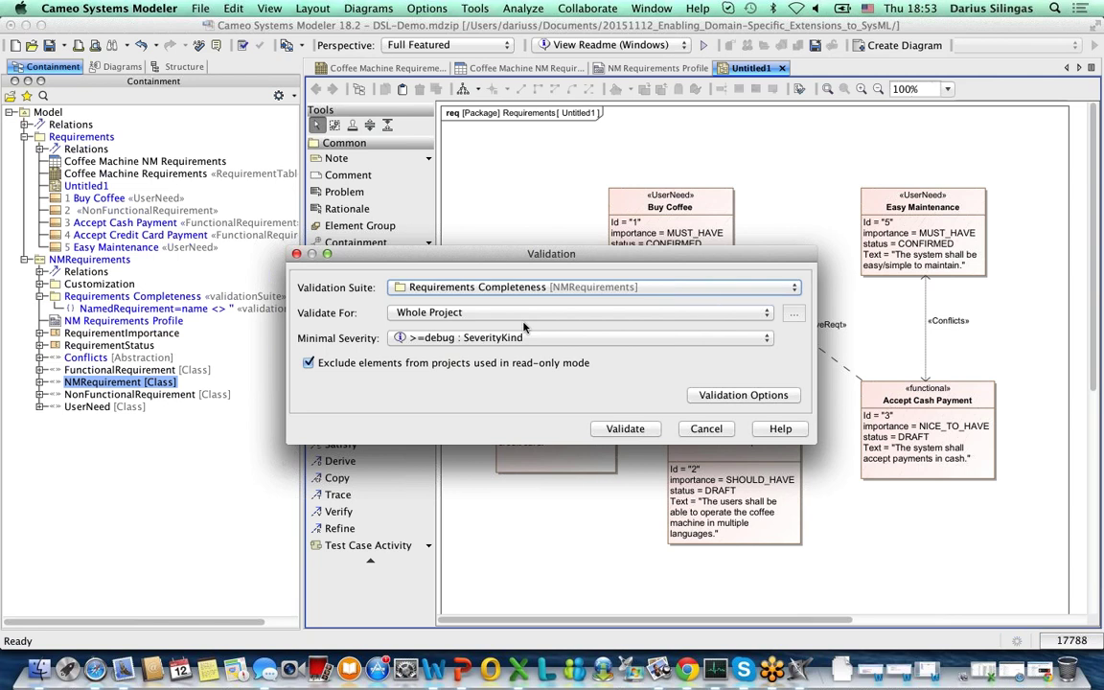
{"action": "left_click", "coordinate": [625, 429]}
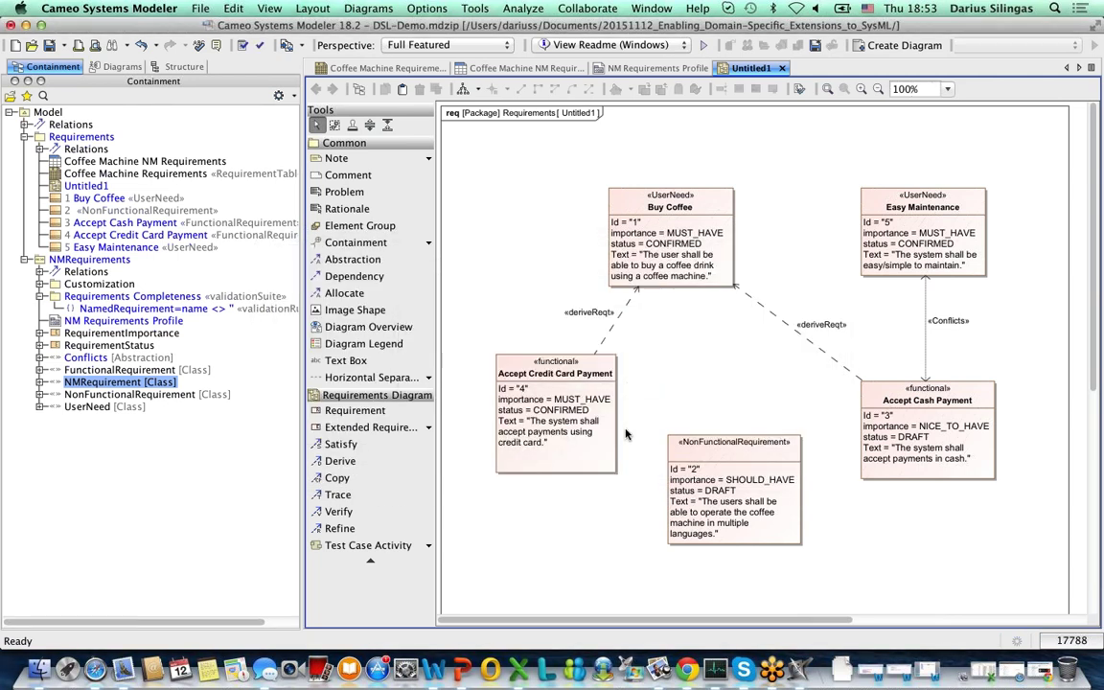
{"action": "scroll", "coordinate": [680, 307], "scroll_direction": "down", "scroll_amount": 4}
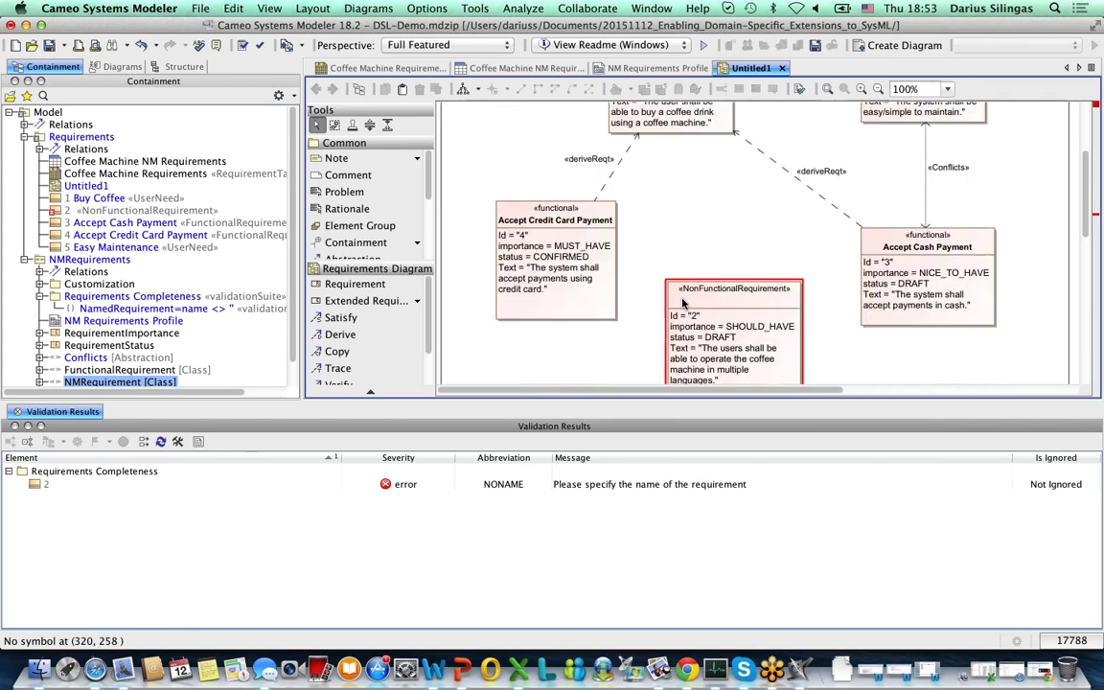
{"action": "scroll", "coordinate": [683, 303], "scroll_direction": "down", "scroll_amount": 2}
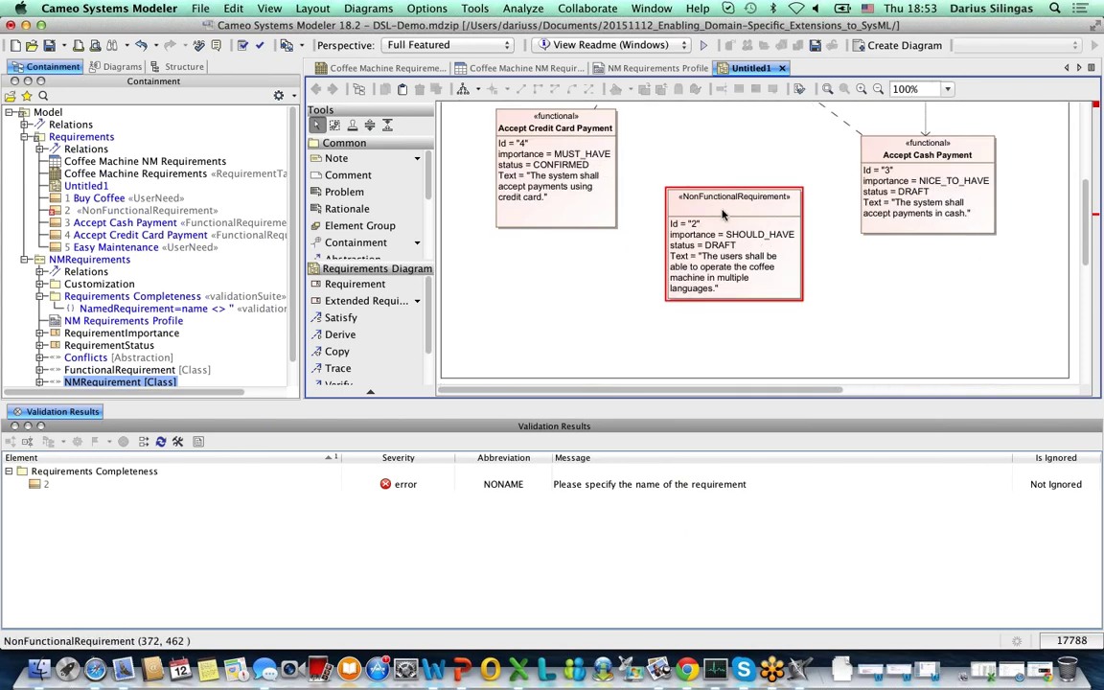
Name the unnamed non-functional requirement with Id 2 in the diagram International Accessibility
{"action": "left_click", "coordinate": [721, 210]}
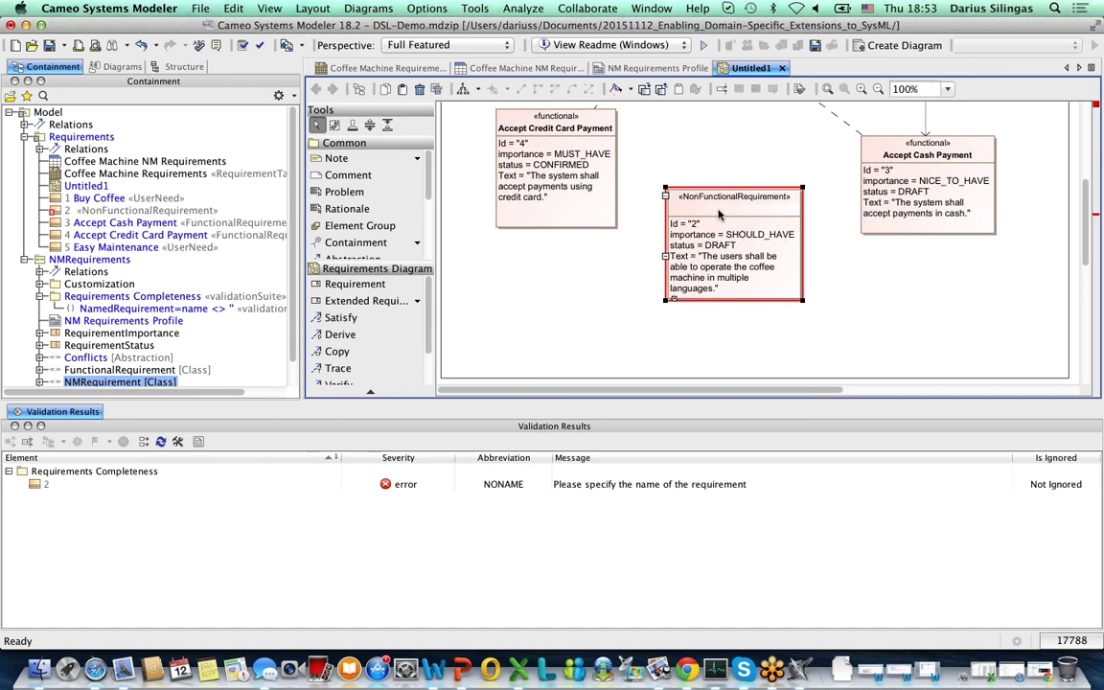
{"action": "type", "text": "Ind"}
{"action": "key", "text": "BackSpace"}
{"action": "type", "text": "t"}
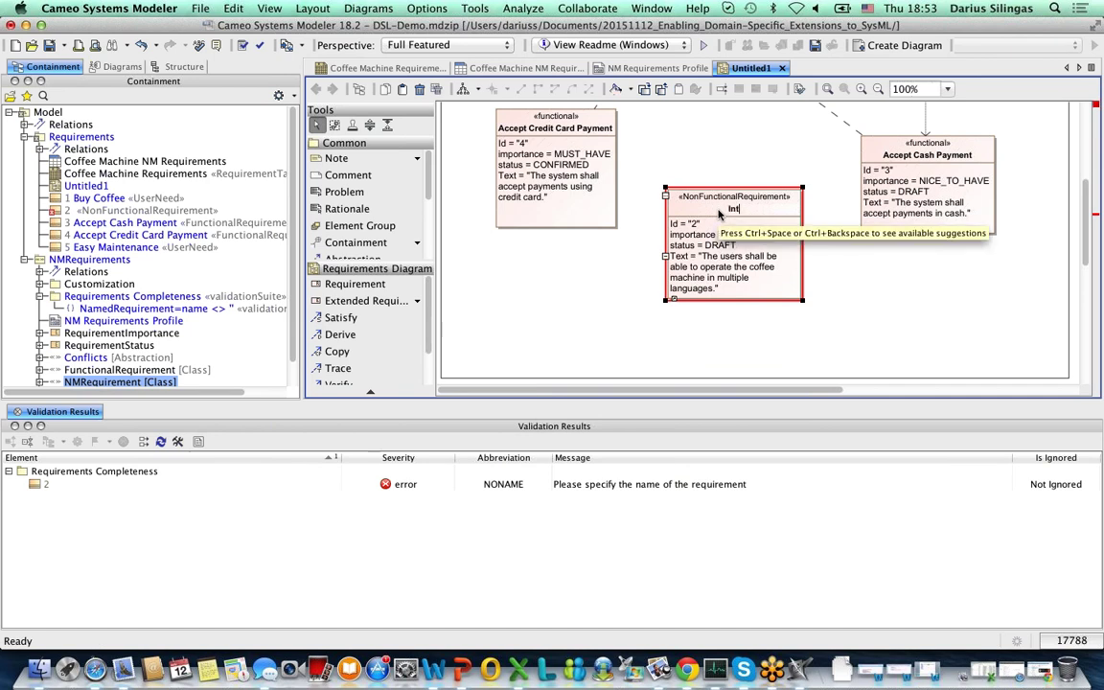
{"action": "type", "text": "ernational Accessibility"}
{"action": "left_click", "coordinate": [816, 298]}
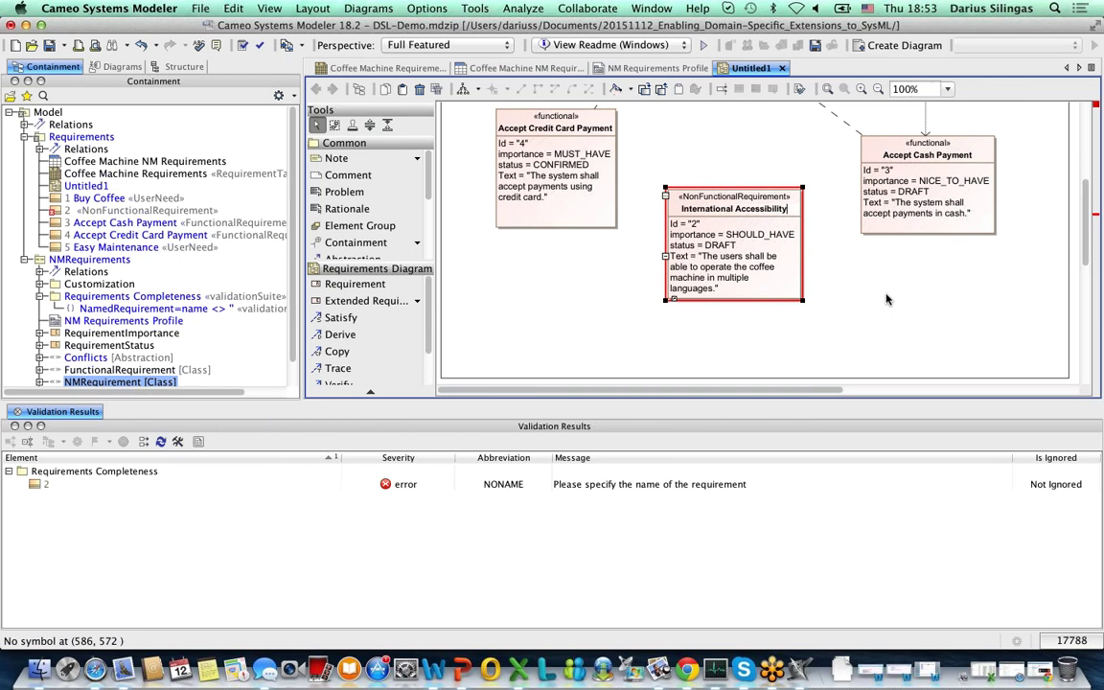
Rerun the validation with the current settings and close the validation results
{"action": "left_click", "coordinate": [160, 441]}
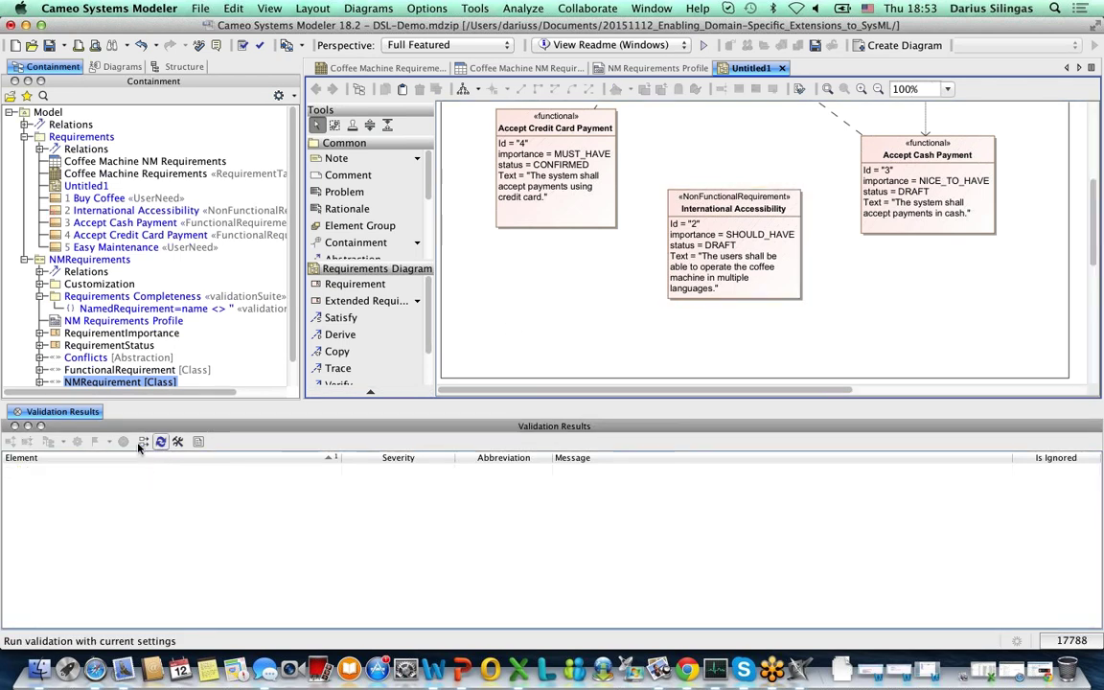
{"action": "left_click", "coordinate": [29, 426]}
{"action": "scroll", "coordinate": [671, 343], "scroll_direction": "up", "scroll_amount": 5}
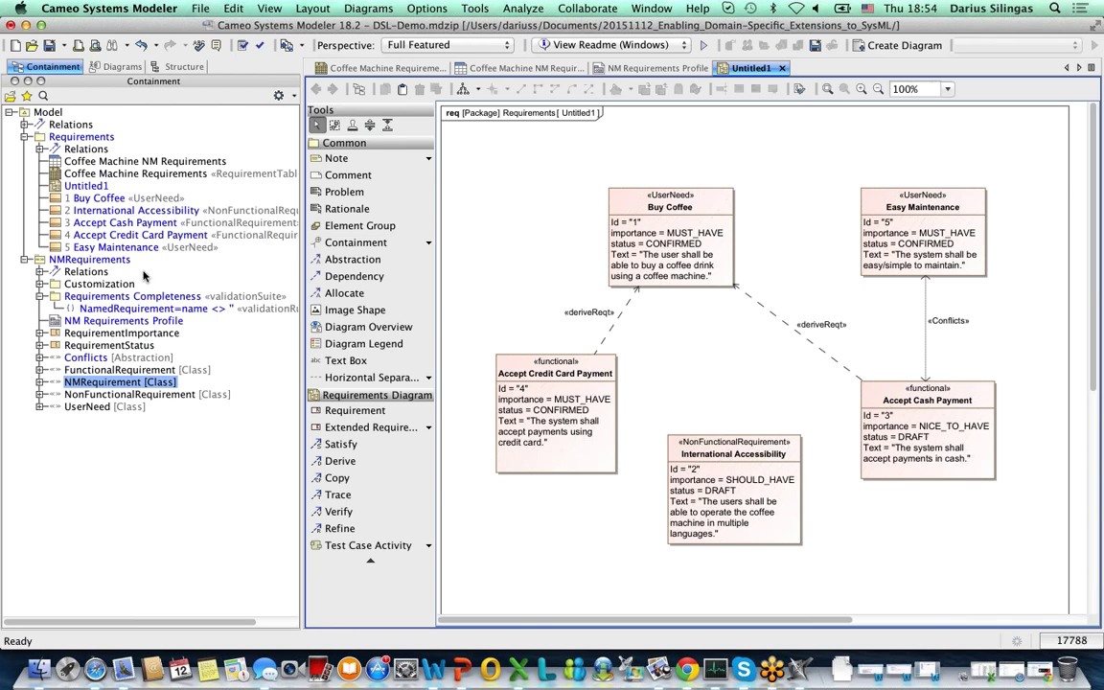
Create a package named Requirements Consistency inside the NMRequirements profile
{"action": "left_click", "coordinate": [116, 261]}
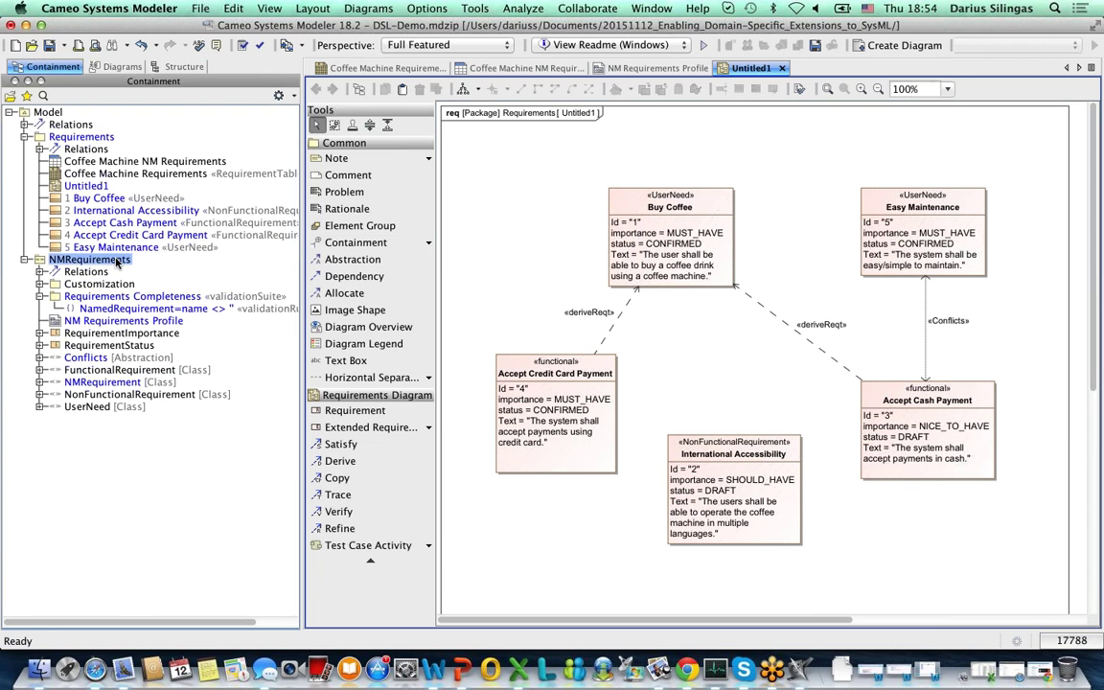
{"action": "right_click", "coordinate": [116, 261]}
{"action": "mouse_move", "coordinate": [215, 253]}
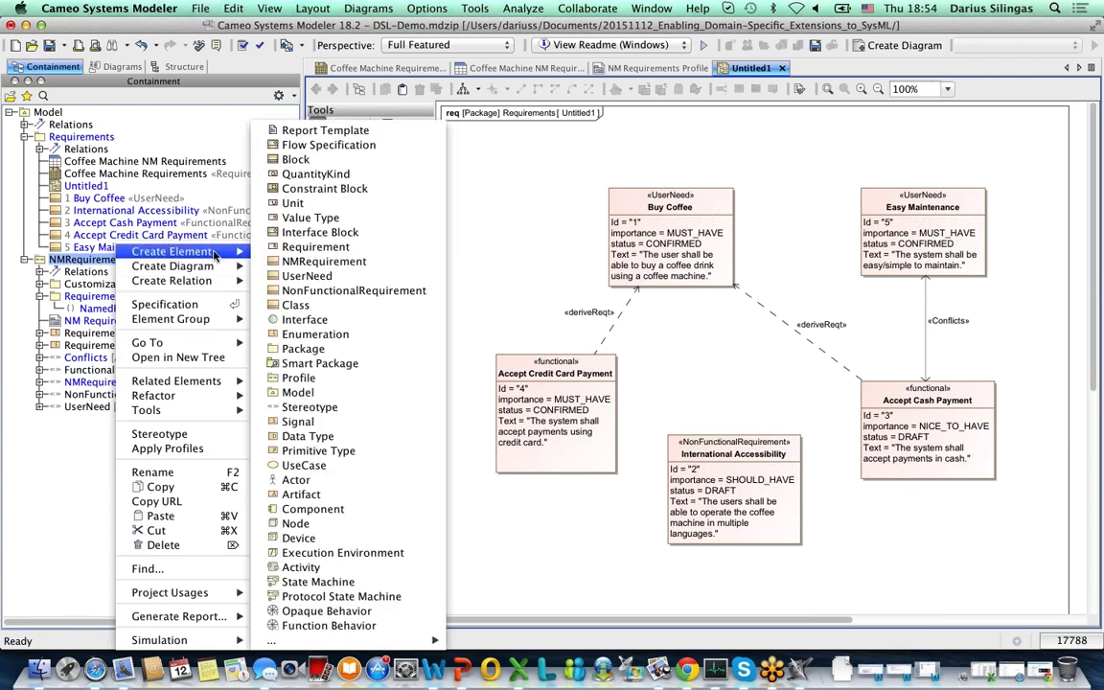
{"action": "left_click", "coordinate": [288, 246]}
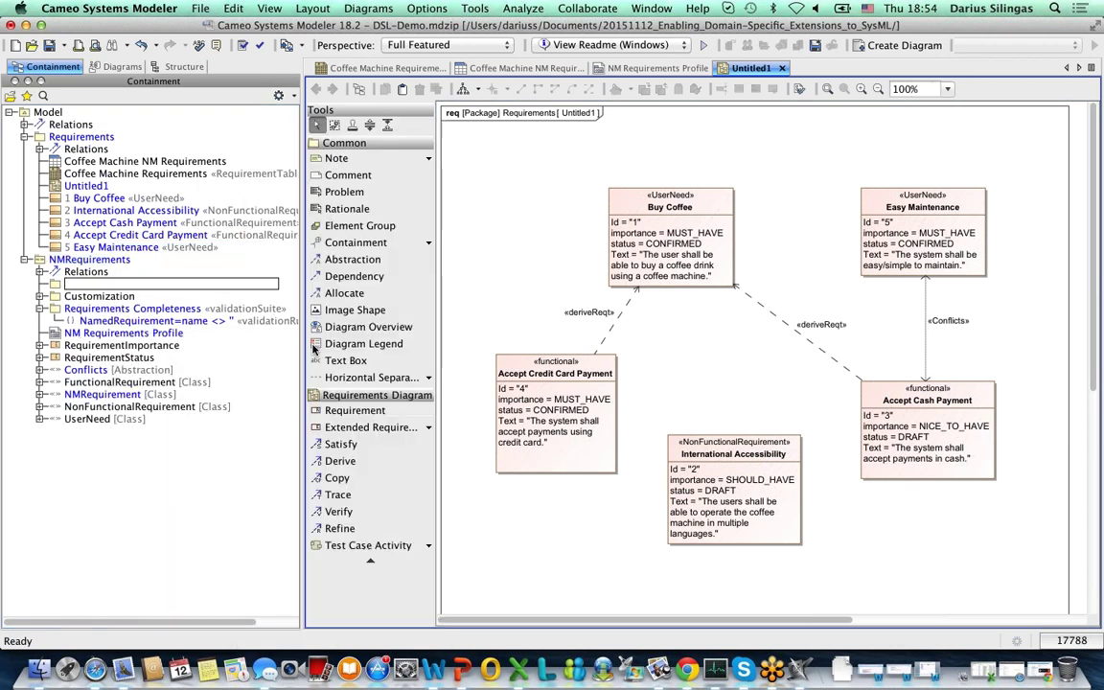
{"action": "type", "text": "Requirements Co"}
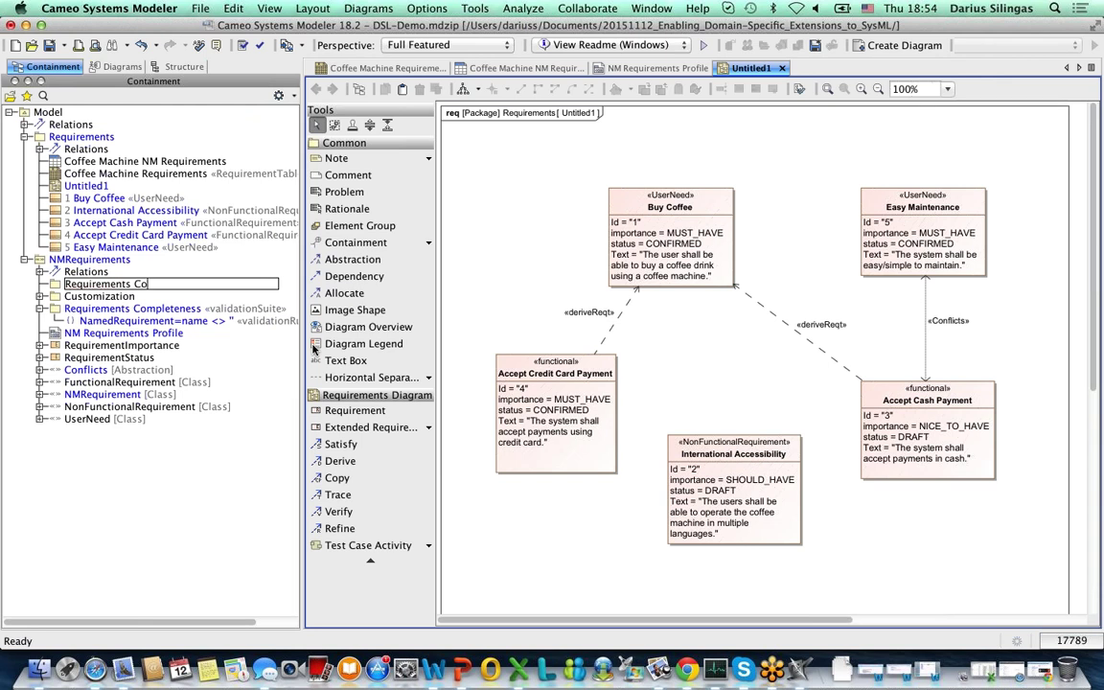
{"action": "type", "text": "nsistency"}
{"action": "key", "text": "Return"}
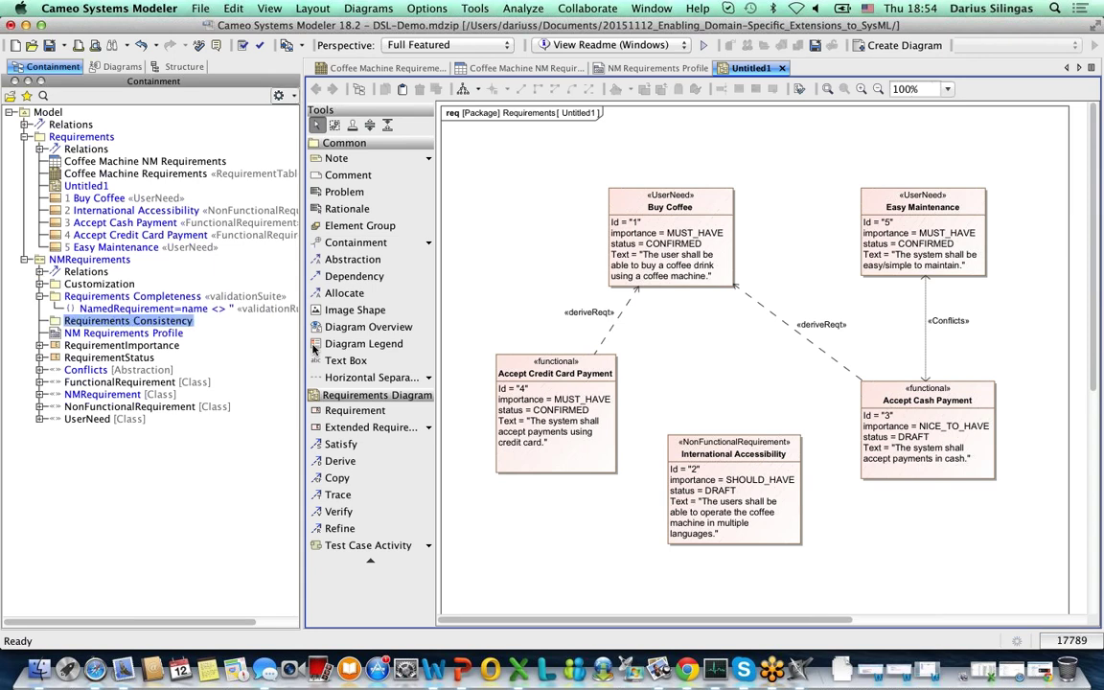
Apply the activeValidationSuite stereotype to the Requirements Consistency package
{"action": "right_click", "coordinate": [177, 320]}
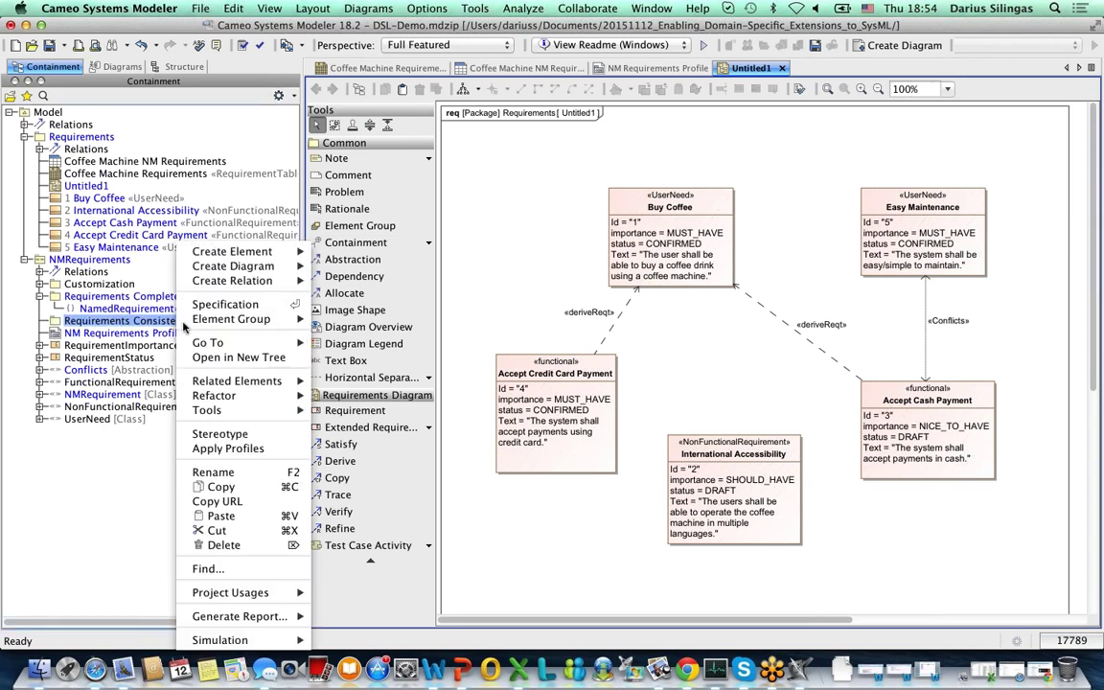
{"action": "left_click", "coordinate": [242, 436]}
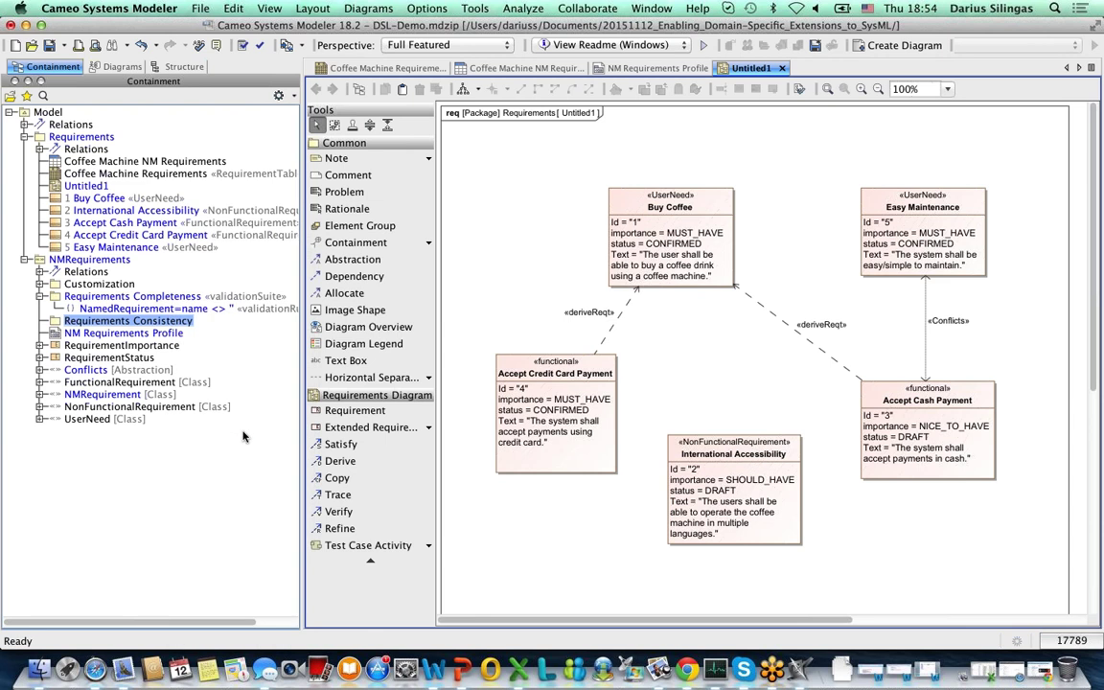
{"action": "type", "text": "active"}
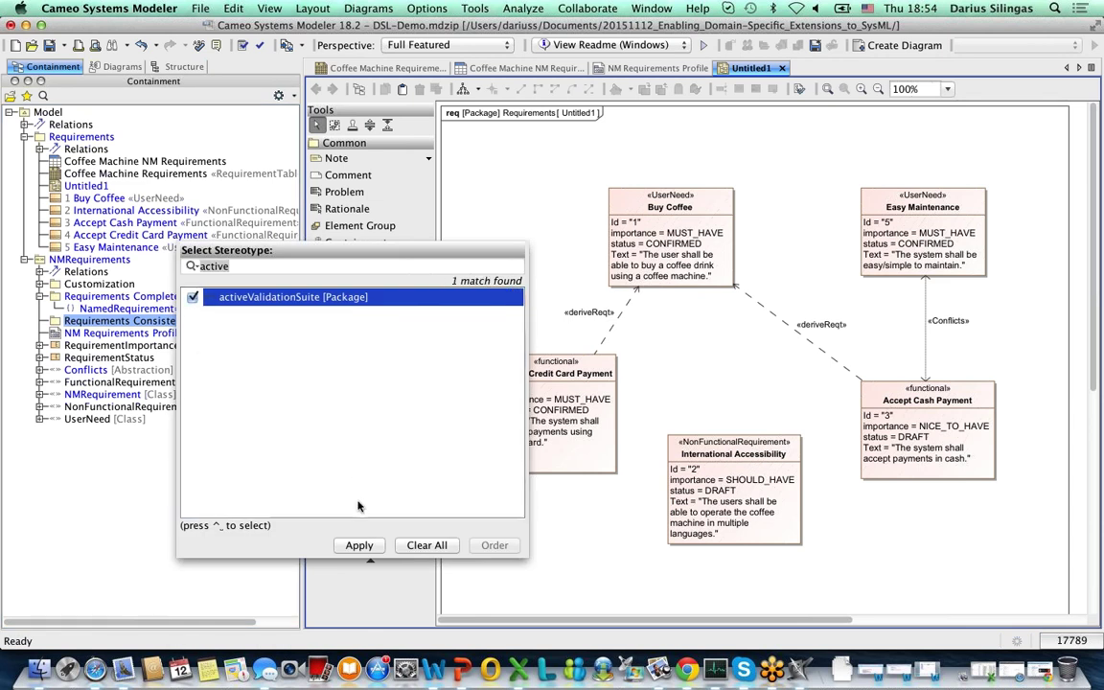
{"action": "left_click", "coordinate": [362, 546]}
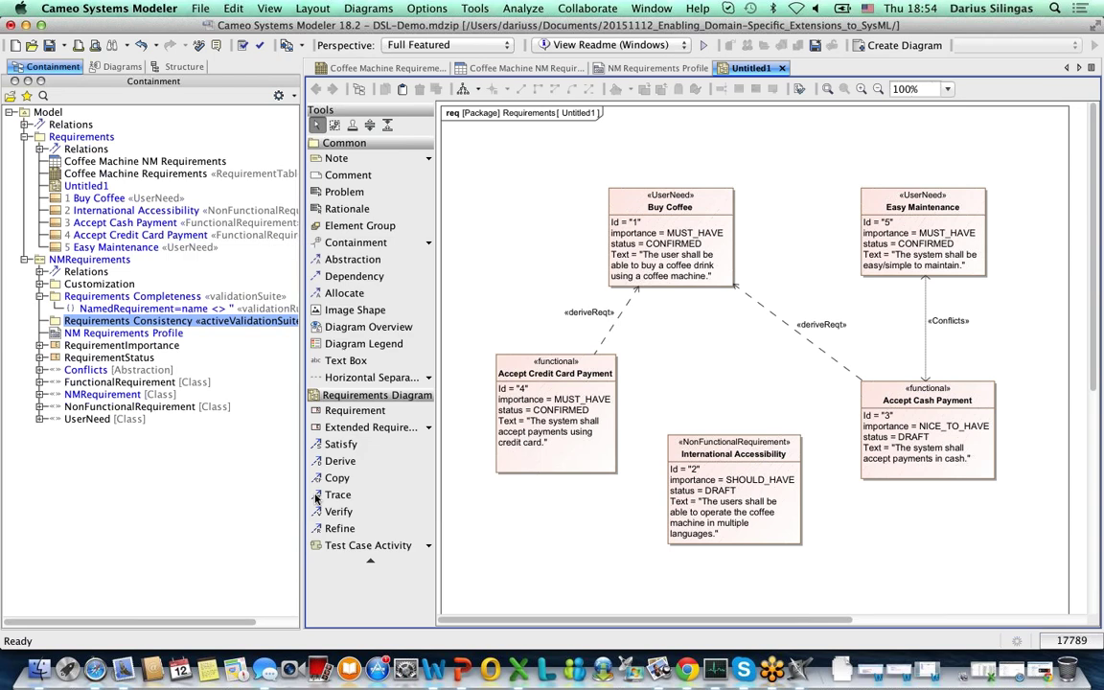
Create a constraint named ConfirmedUserNeedNoConflicts in the Requirements Consistency package
{"action": "right_click", "coordinate": [227, 322]}
{"action": "mouse_move", "coordinate": [335, 266]}
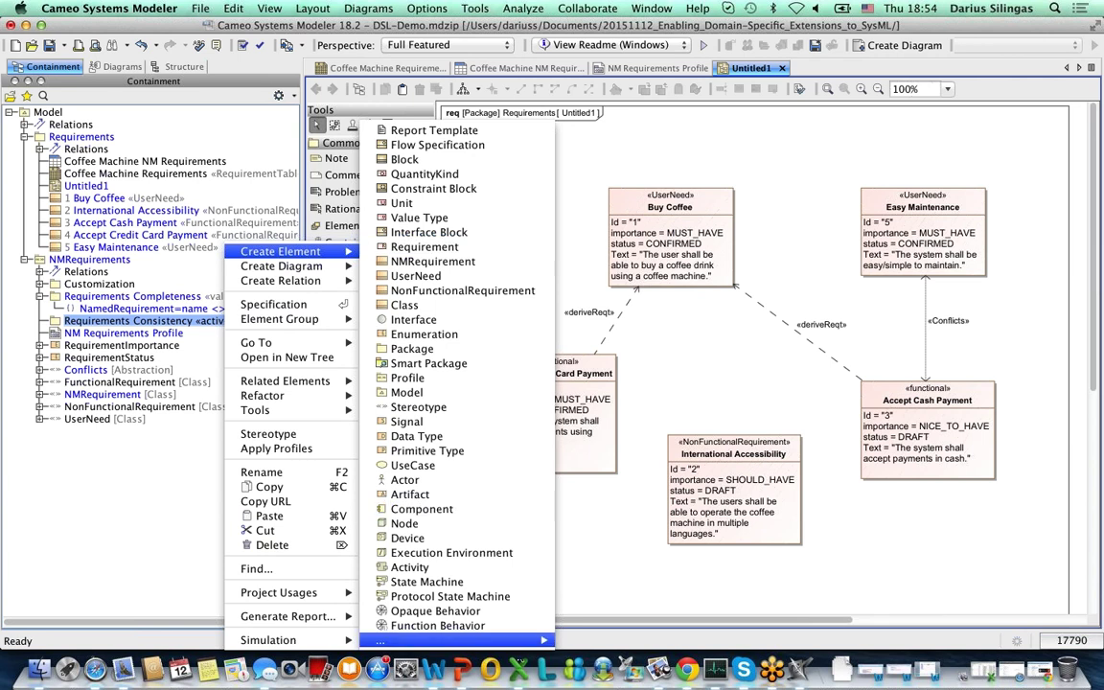
{"action": "mouse_move", "coordinate": [460, 639]}
{"action": "left_click", "coordinate": [611, 589]}
{"action": "type", "text": "Co"}
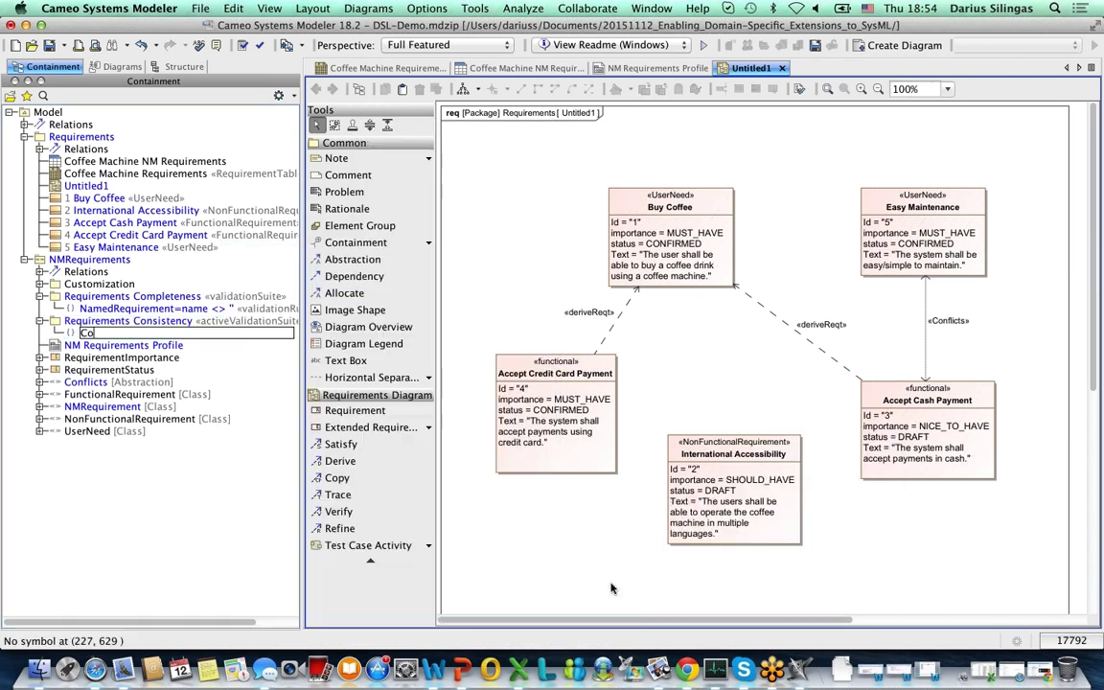
{"action": "type", "text": "nfirmedUserNeedN"}
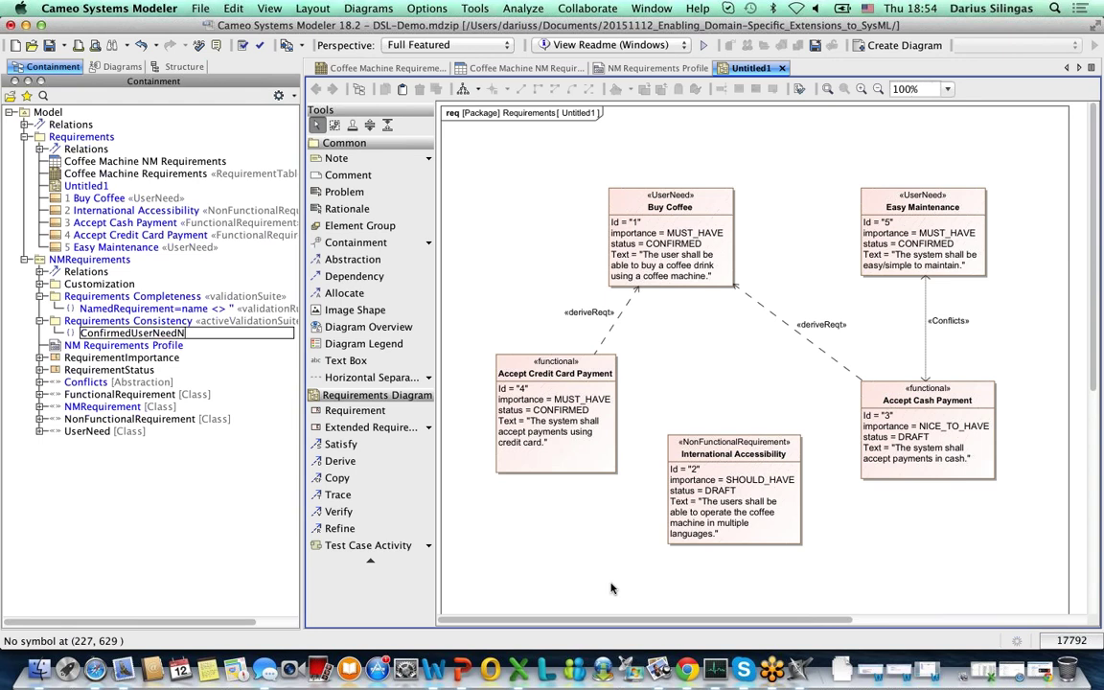
{"action": "type", "text": "oConflicts"}
{"action": "key", "text": "Return"}
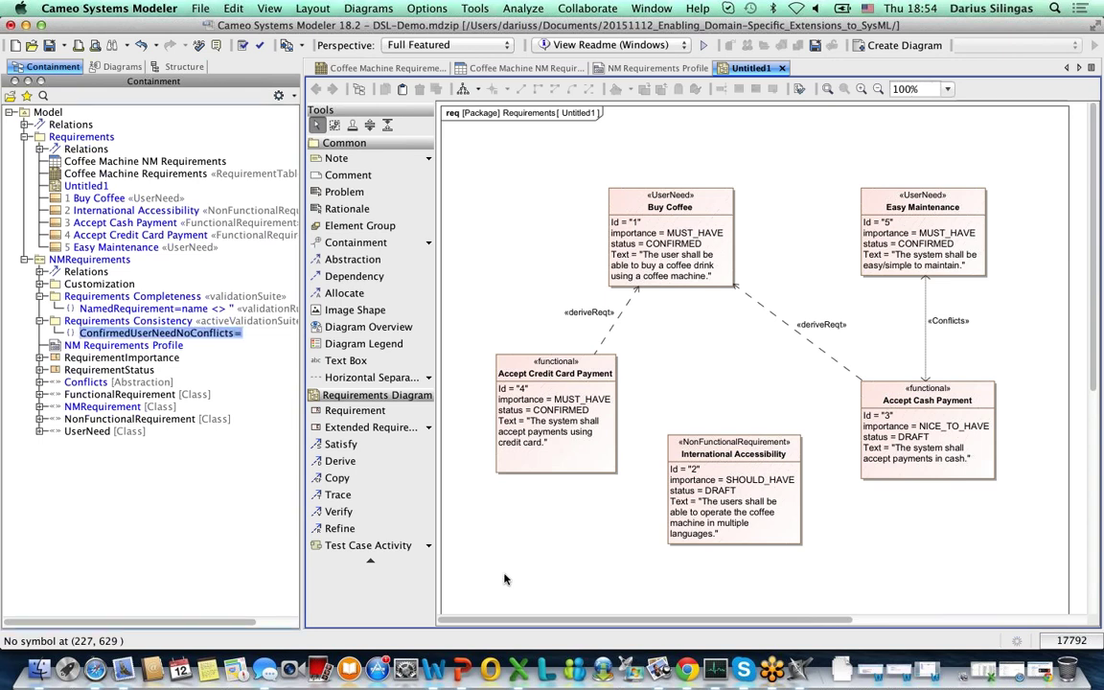
Apply the validationRule stereotype to the ConfirmedUserNeedNoConflicts constraint
{"action": "right_click", "coordinate": [227, 337]}
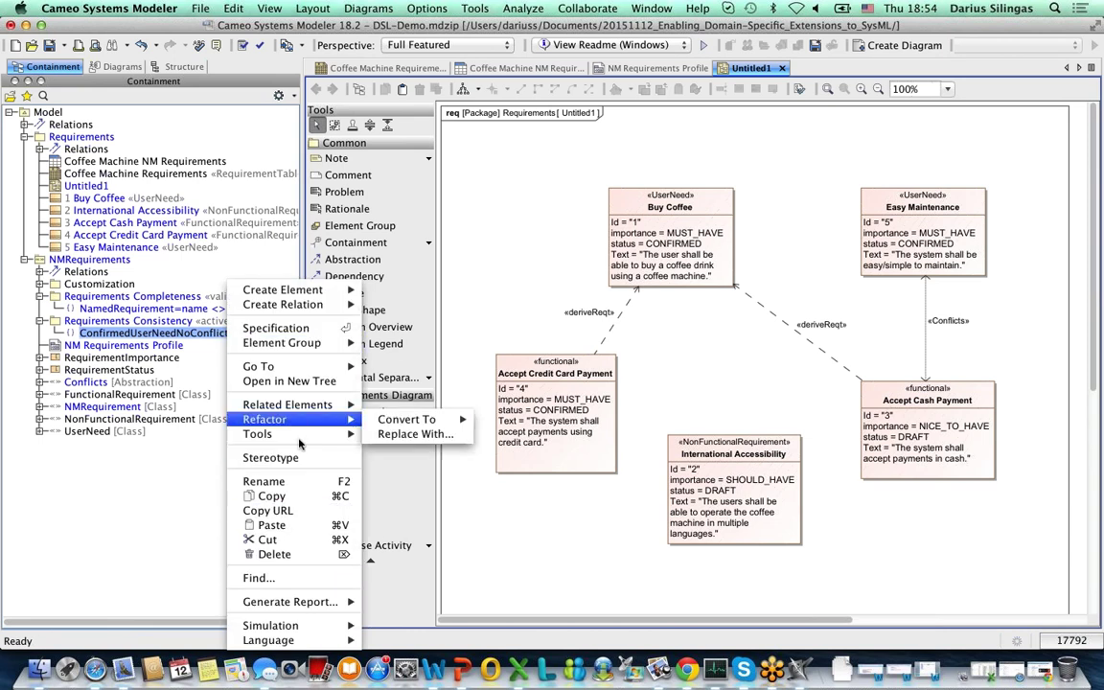
{"action": "left_click", "coordinate": [300, 459]}
{"action": "type", "text": "val"}
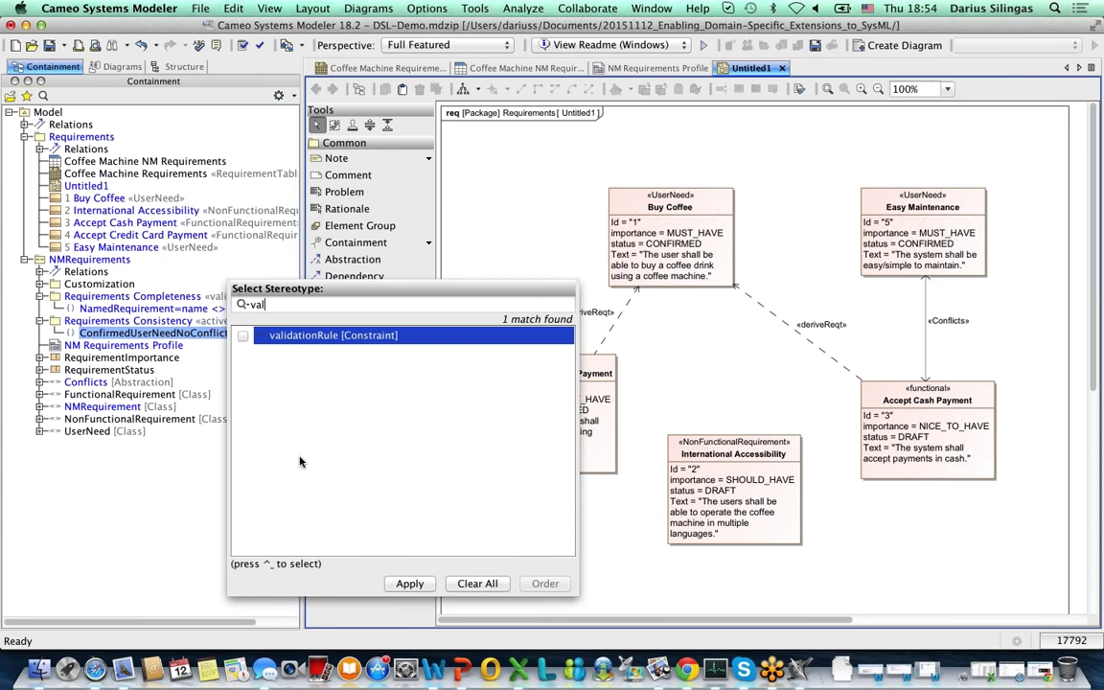
{"action": "left_click", "coordinate": [244, 335]}
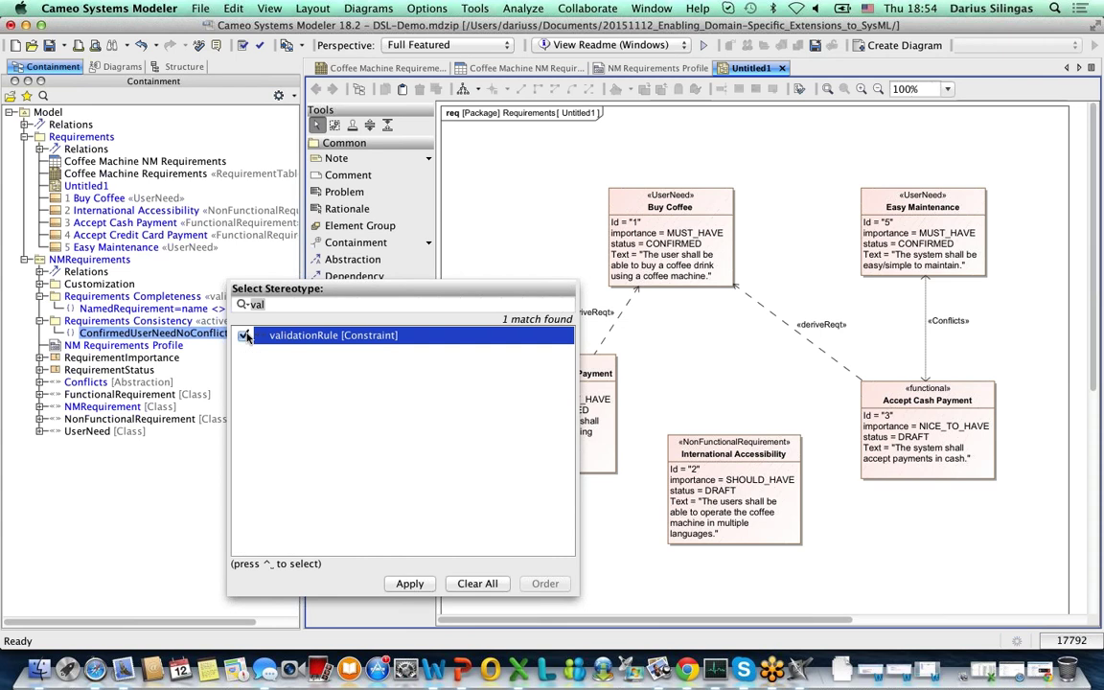
{"action": "left_click", "coordinate": [410, 583]}
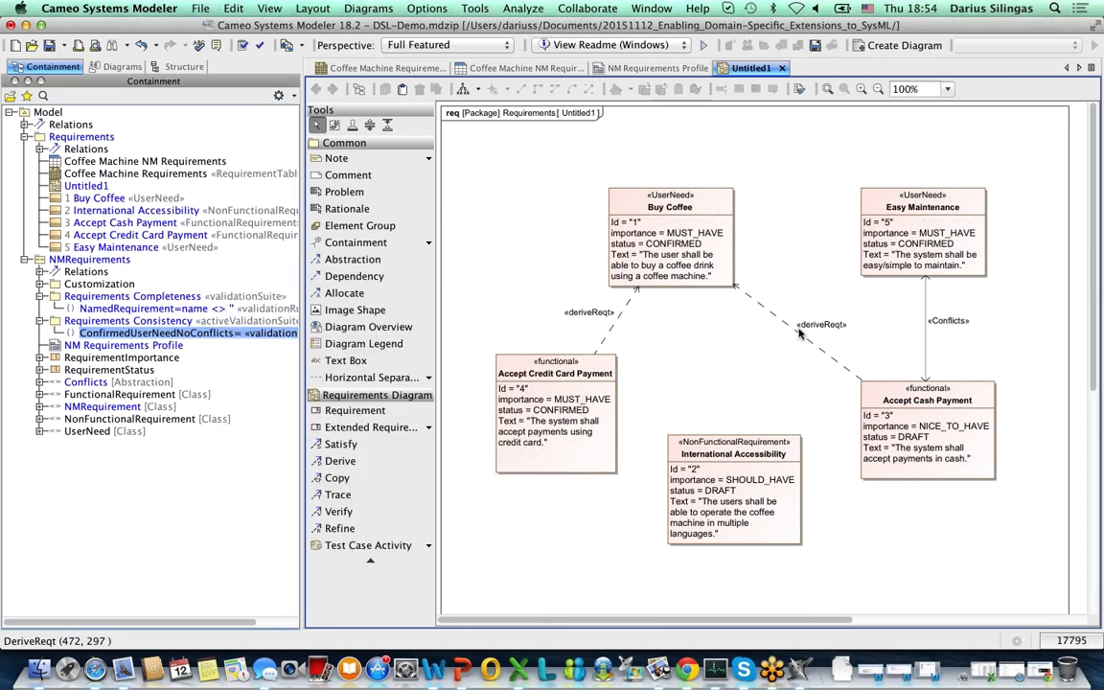
Examine all properties of the Easy Maintenance user need, including its supplier dependency and realizing elements, and close its specification
{"action": "double_click", "coordinate": [907, 215]}
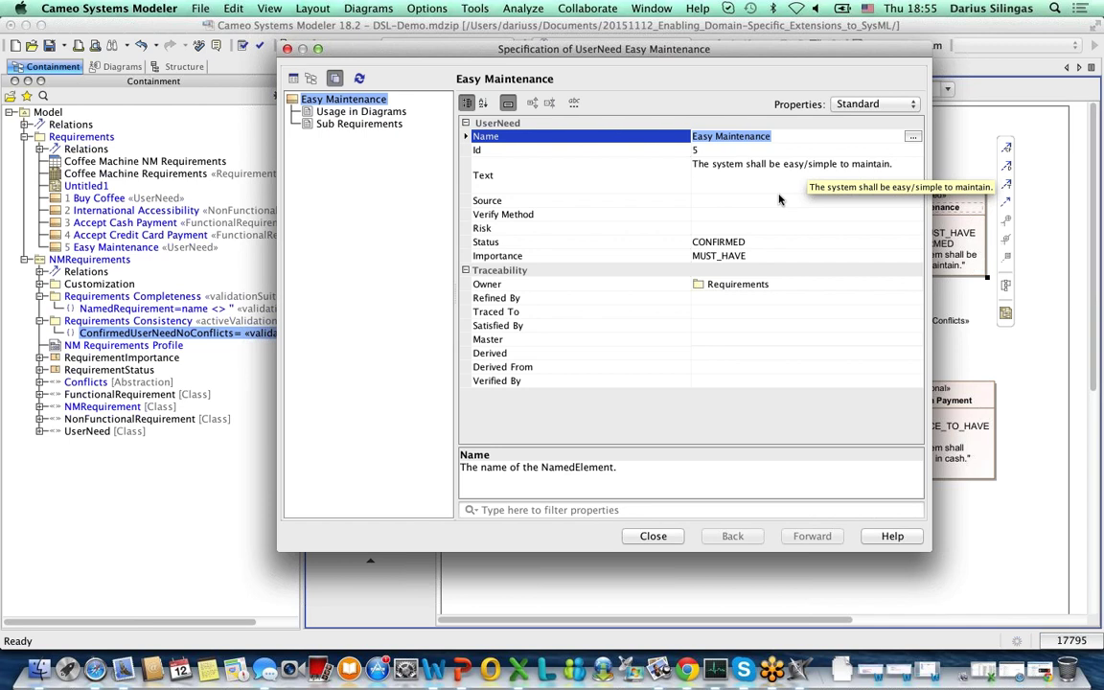
{"action": "left_click", "coordinate": [867, 104]}
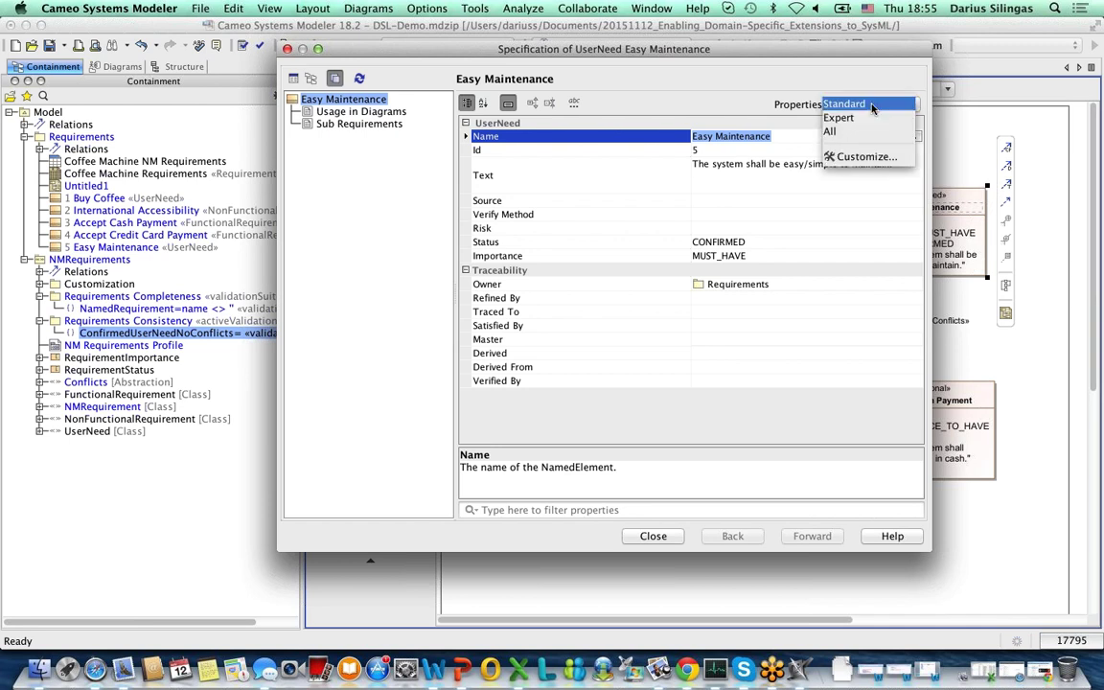
{"action": "left_click", "coordinate": [862, 131]}
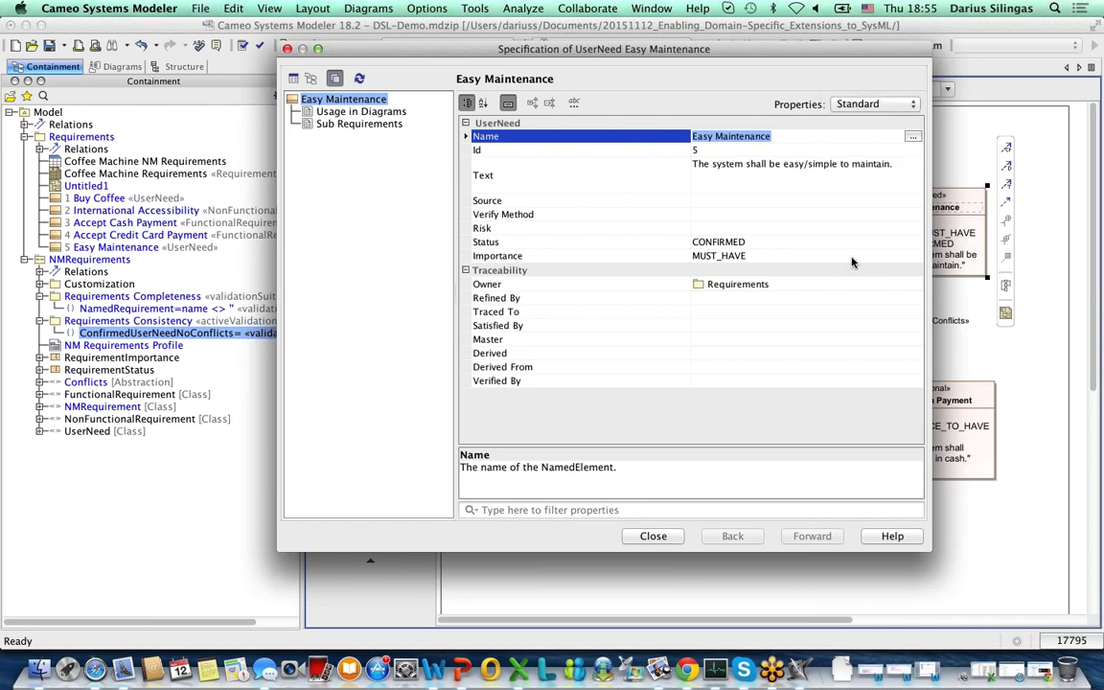
{"action": "scroll", "coordinate": [852, 262], "scroll_direction": "down", "scroll_amount": 10}
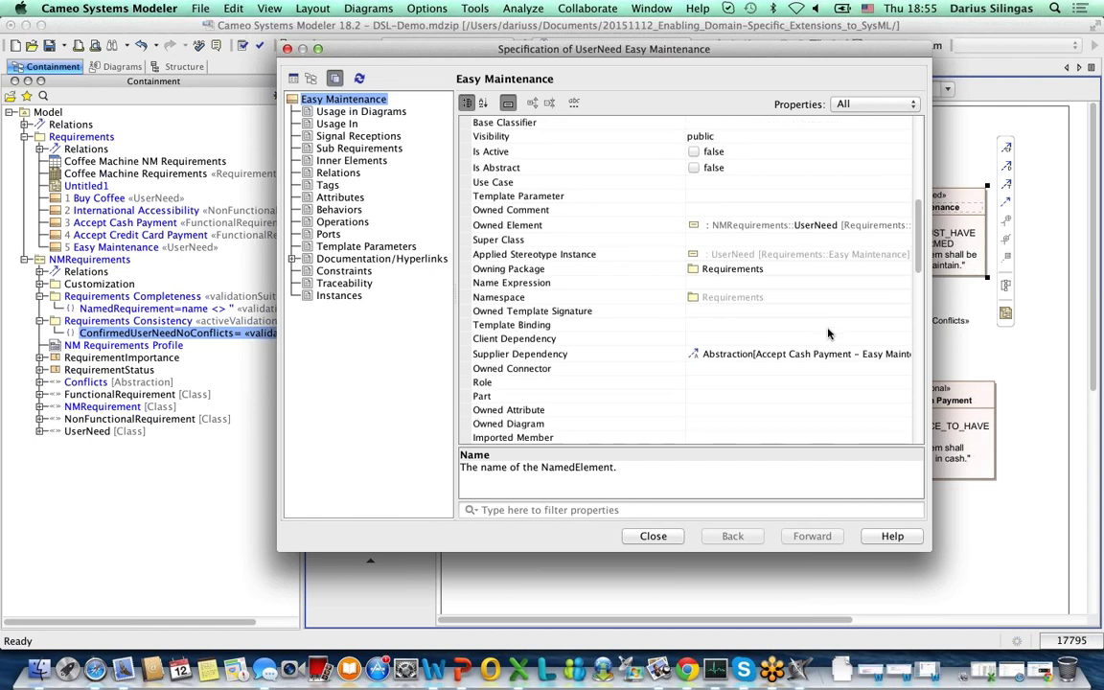
{"action": "scroll", "coordinate": [824, 333], "scroll_direction": "down", "scroll_amount": 1}
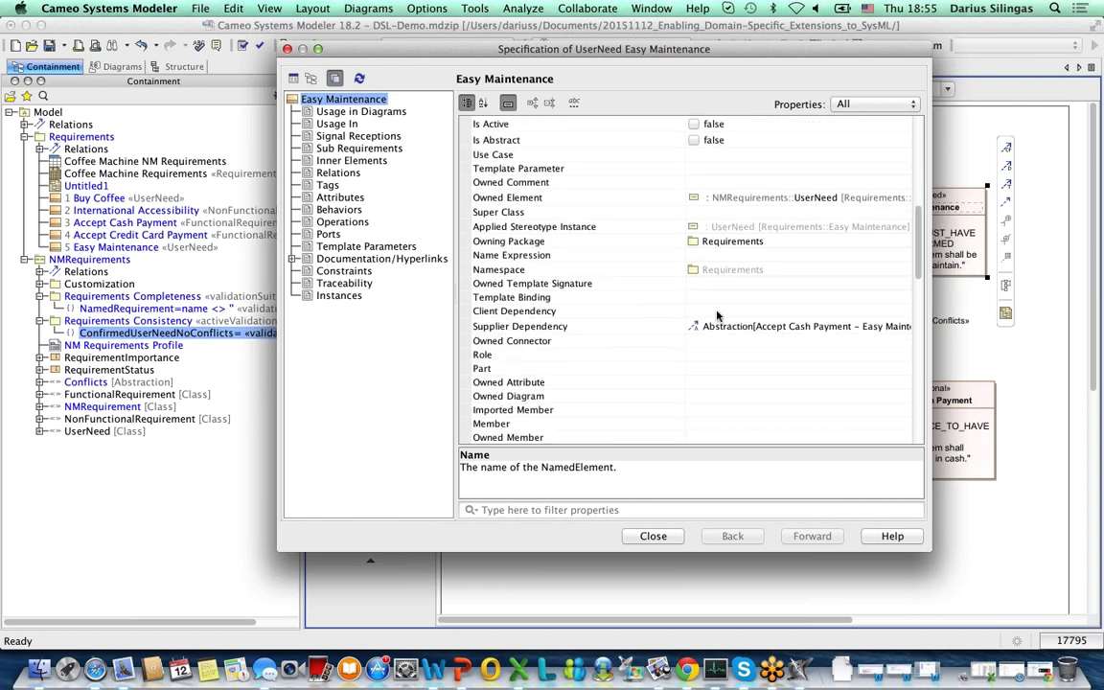
{"action": "scroll", "coordinate": [754, 367], "scroll_direction": "down", "scroll_amount": 3}
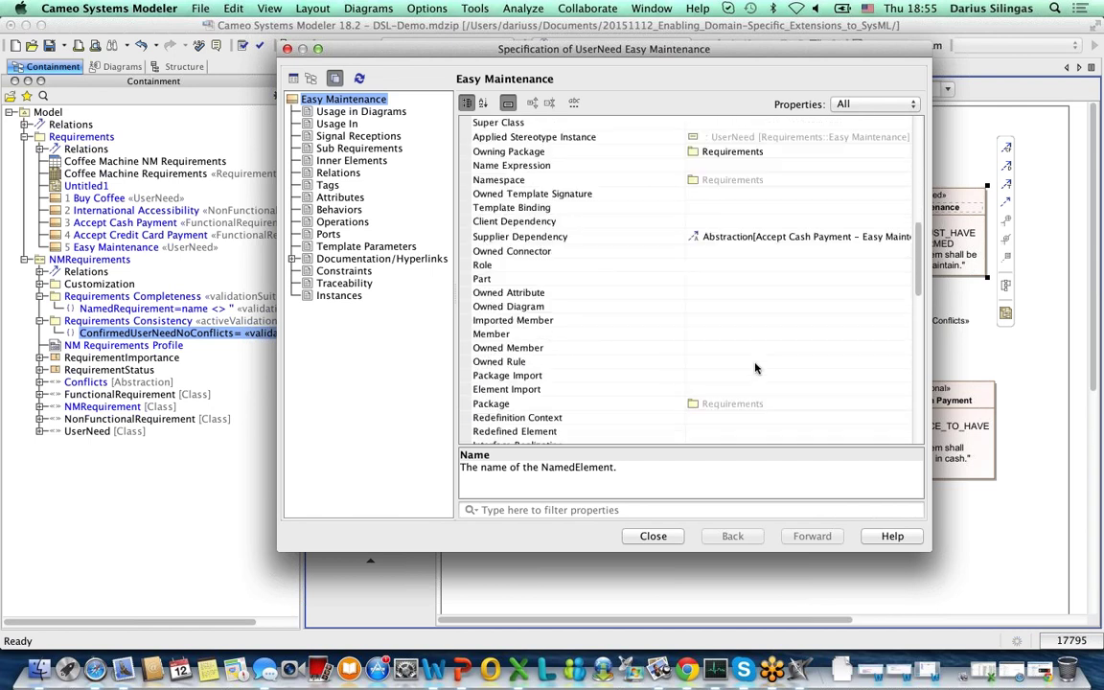
{"action": "scroll", "coordinate": [754, 367], "scroll_direction": "down", "scroll_amount": 12}
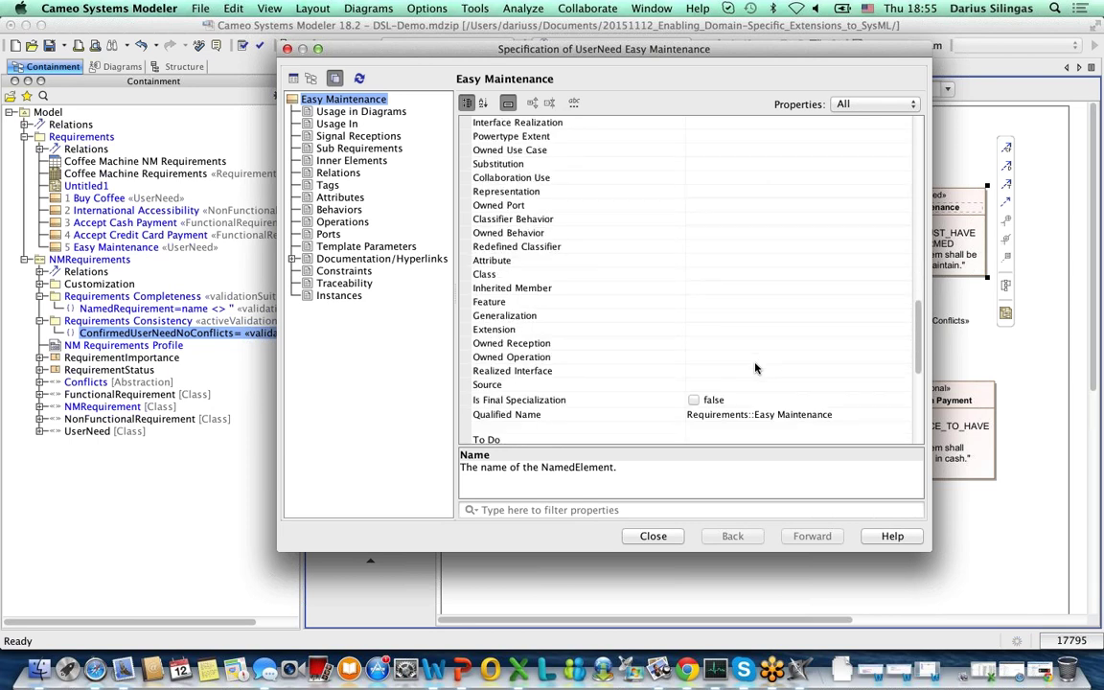
{"action": "scroll", "coordinate": [756, 364], "scroll_direction": "down", "scroll_amount": 5}
{"action": "scroll", "coordinate": [756, 364], "scroll_direction": "up", "scroll_amount": 12}
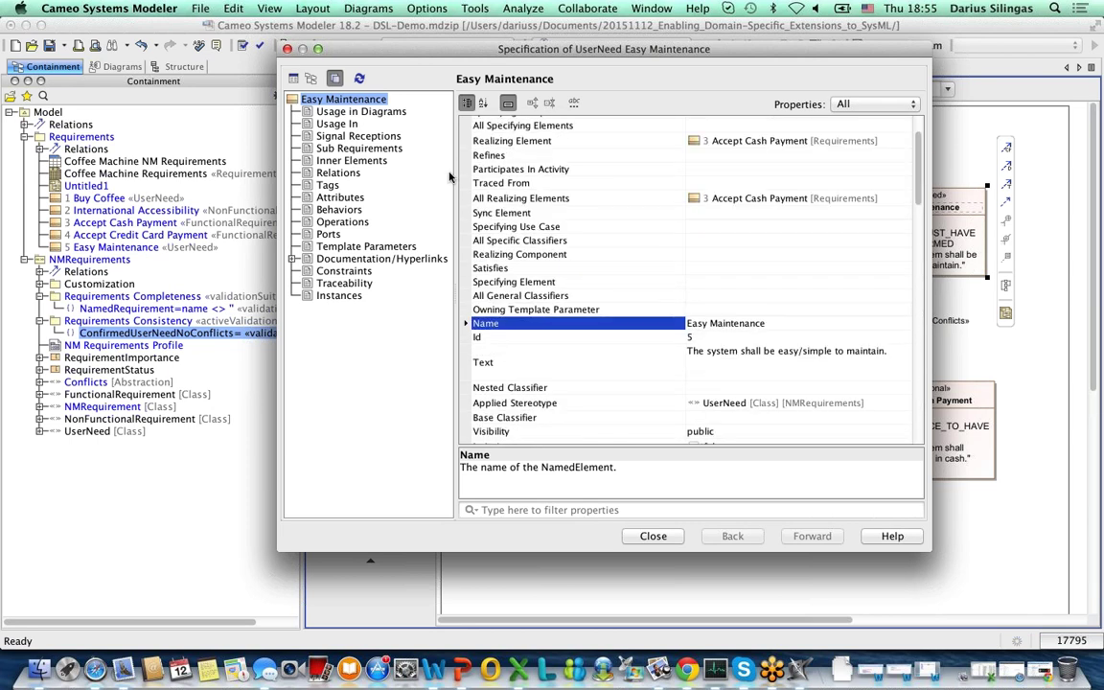
{"action": "left_click", "coordinate": [287, 48]}
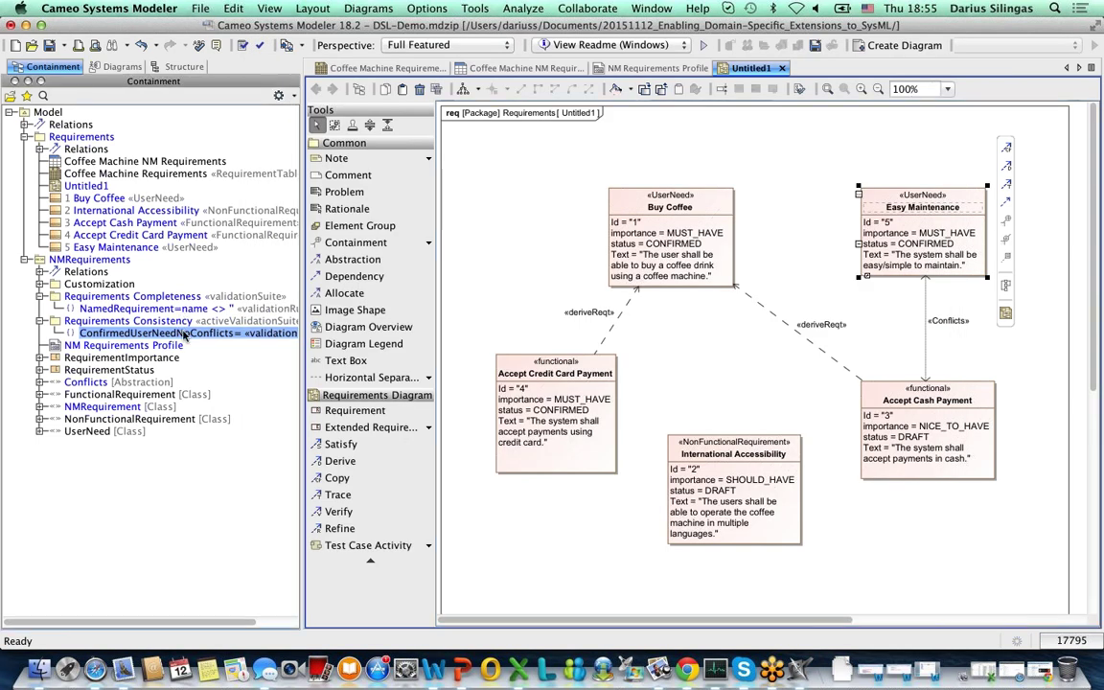
For the ConfirmedUserNeedNoConflicts constraint, set the specification language to OCL2.0 and assign the UserNeed stereotype as its constrained element
{"action": "double_click", "coordinate": [185, 335]}
{"action": "left_click", "coordinate": [870, 104]}
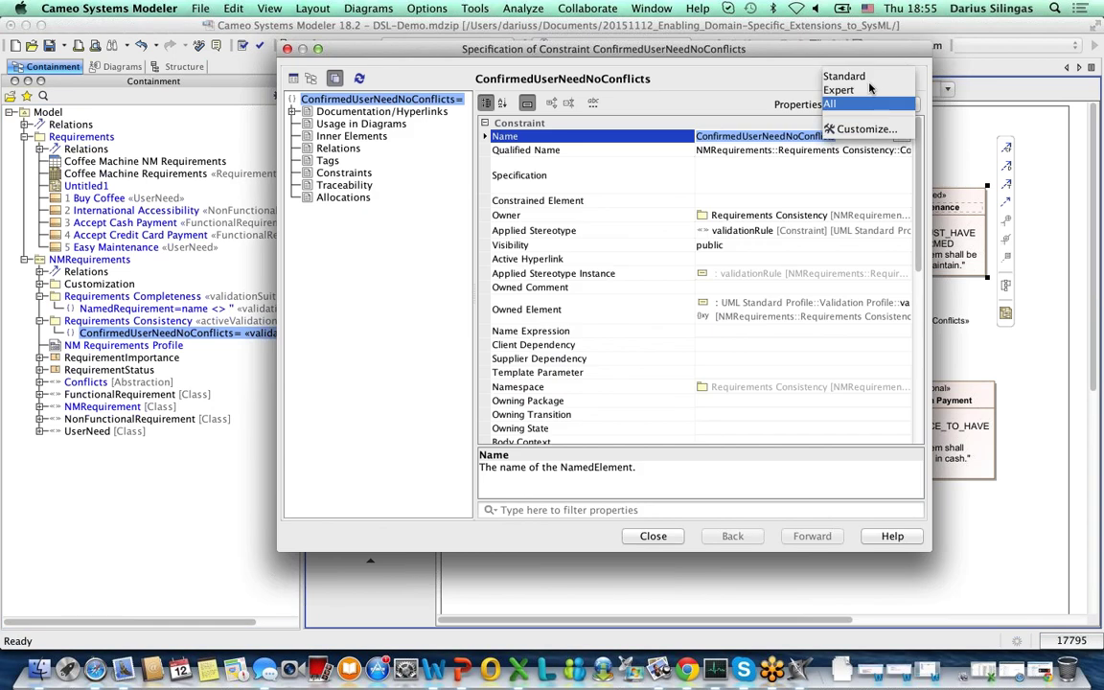
{"action": "left_click", "coordinate": [851, 77]}
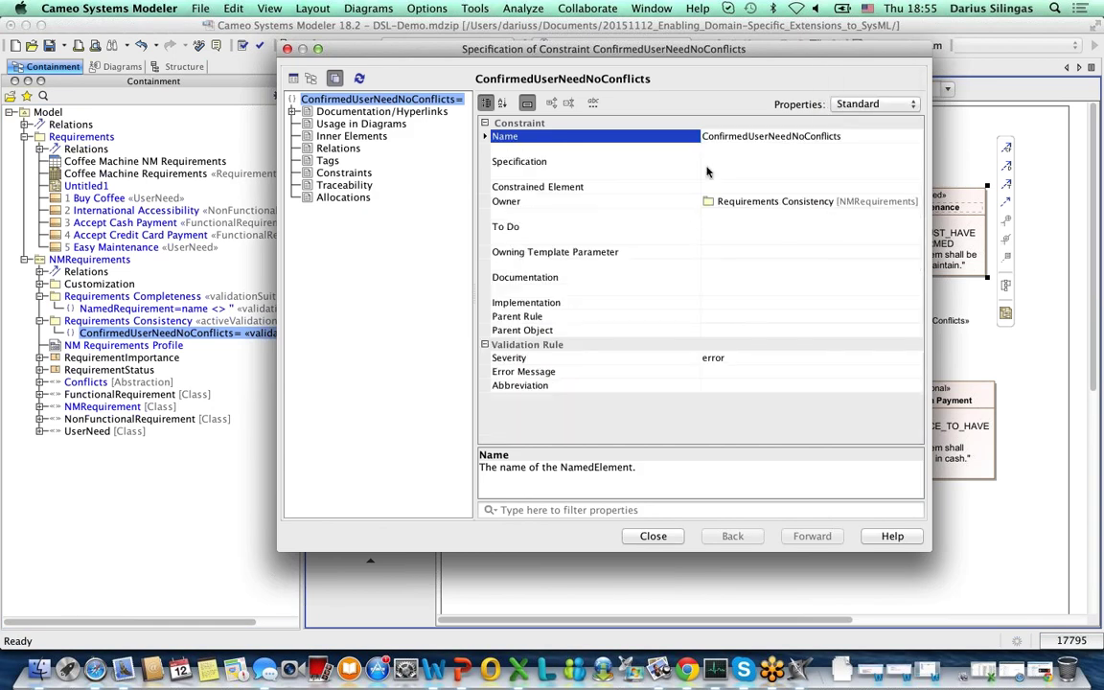
{"action": "left_click", "coordinate": [784, 149]}
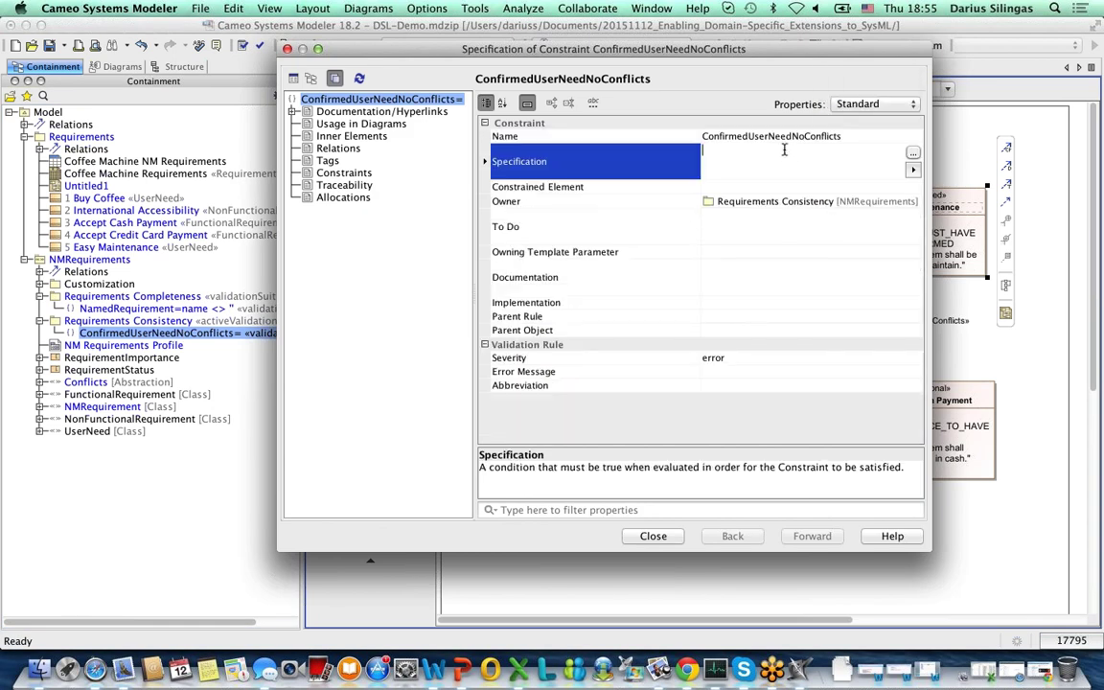
{"action": "left_click", "coordinate": [914, 154]}
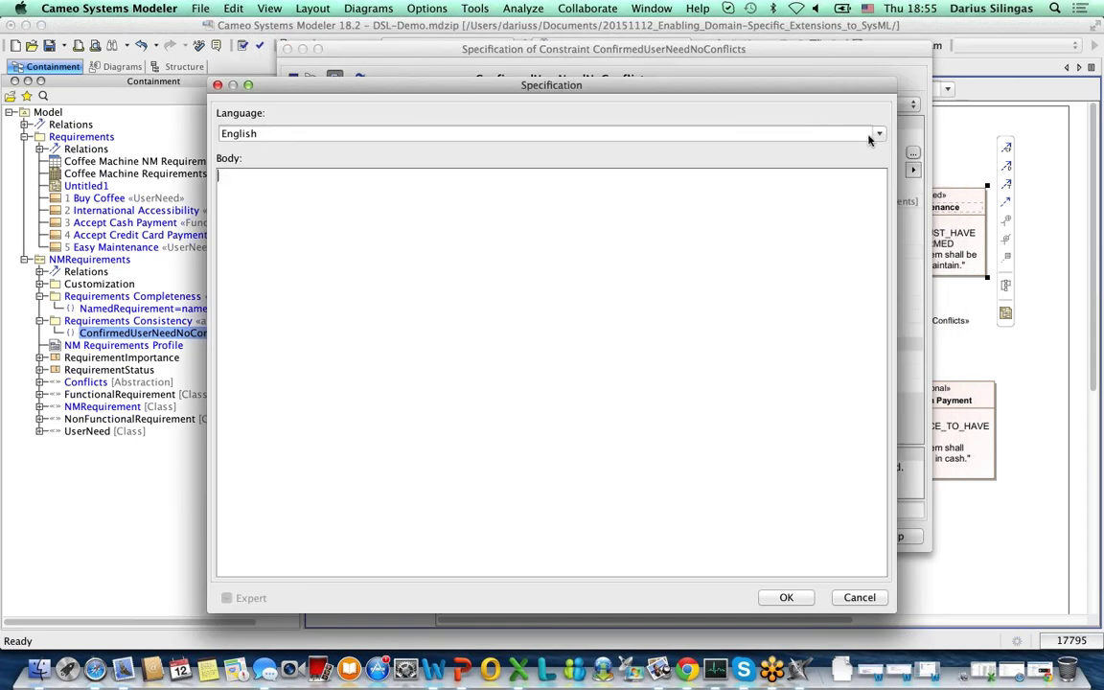
{"action": "left_click", "coordinate": [879, 133]}
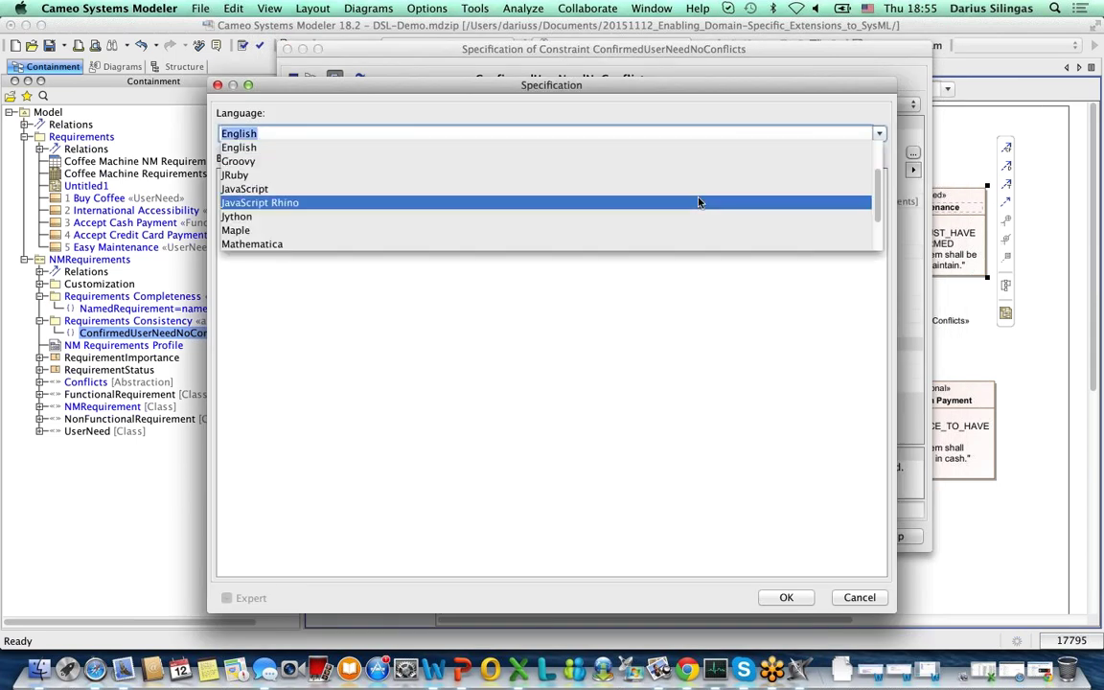
{"action": "scroll", "coordinate": [699, 202], "scroll_direction": "down", "scroll_amount": 2}
{"action": "left_click", "coordinate": [283, 230]}
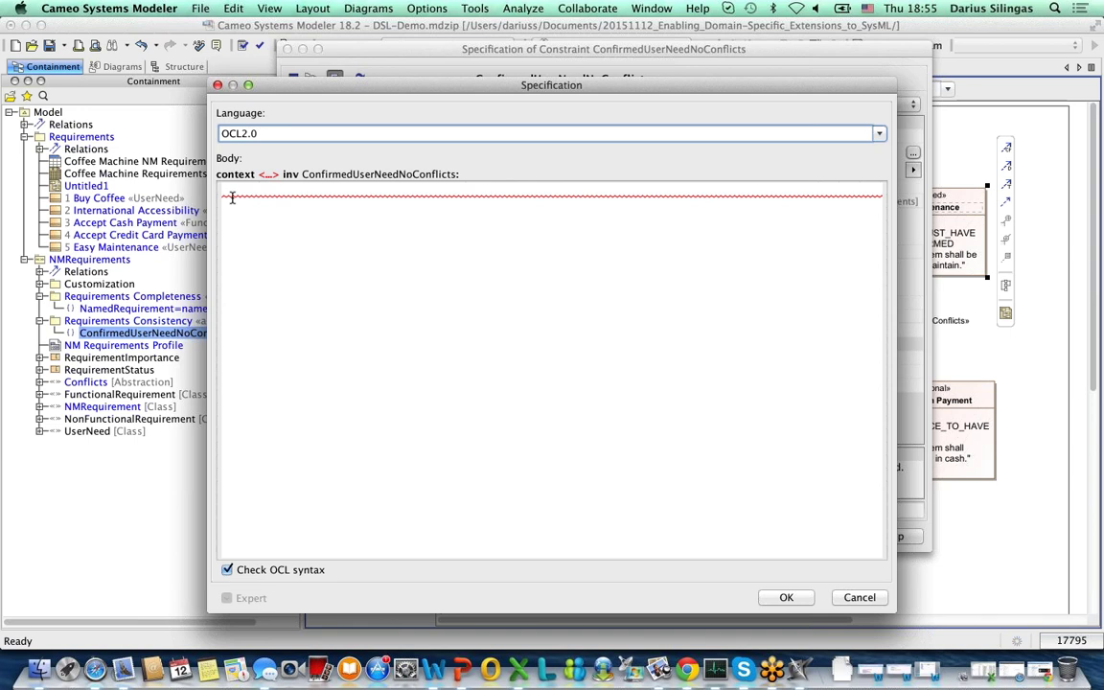
{"action": "left_click", "coordinate": [786, 598]}
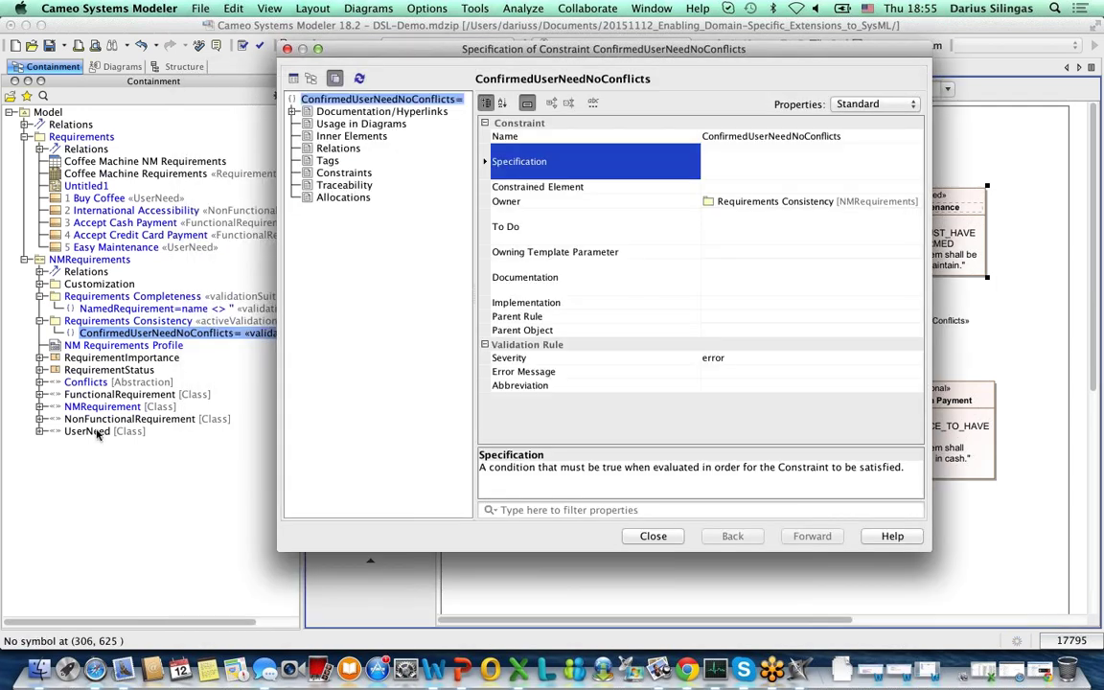
{"action": "left_click_drag", "start_coordinate": [97, 433], "coordinate": [651, 186]}
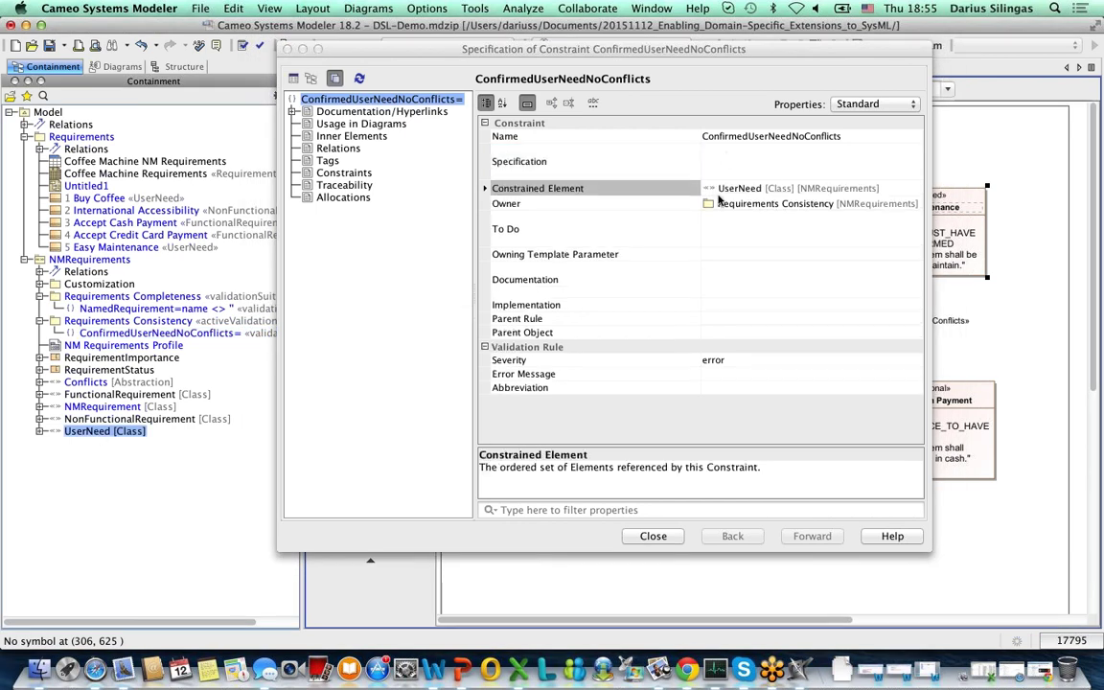
Start the constraint's OCL specification body with supplierDependency
{"action": "left_click", "coordinate": [653, 153]}
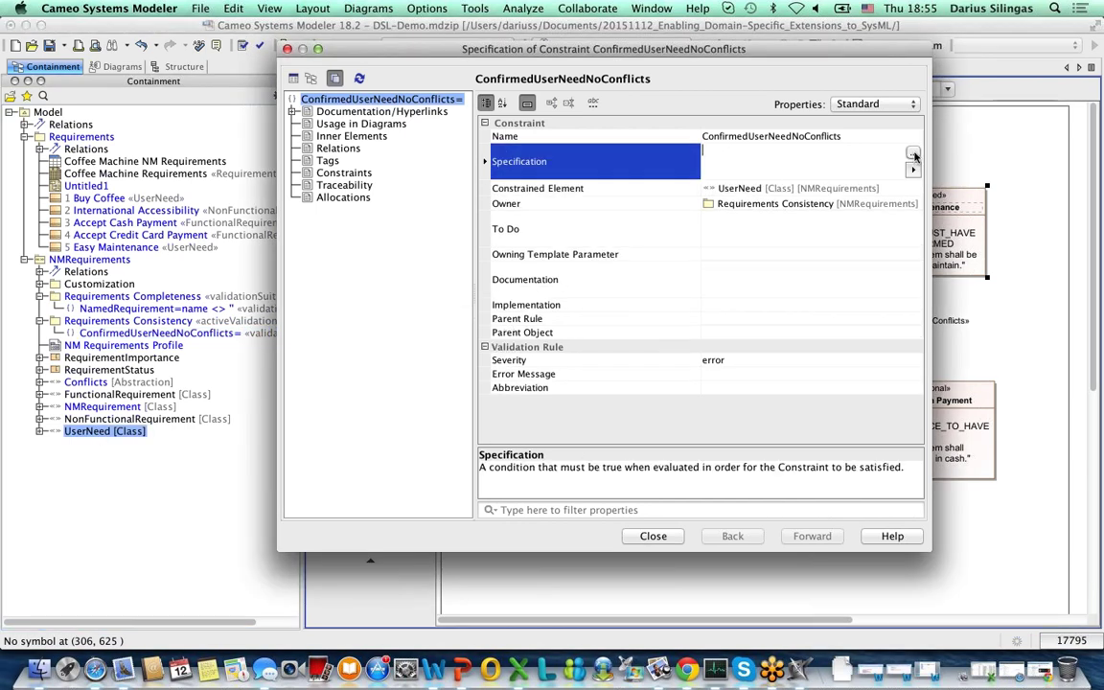
{"action": "left_click", "coordinate": [913, 155]}
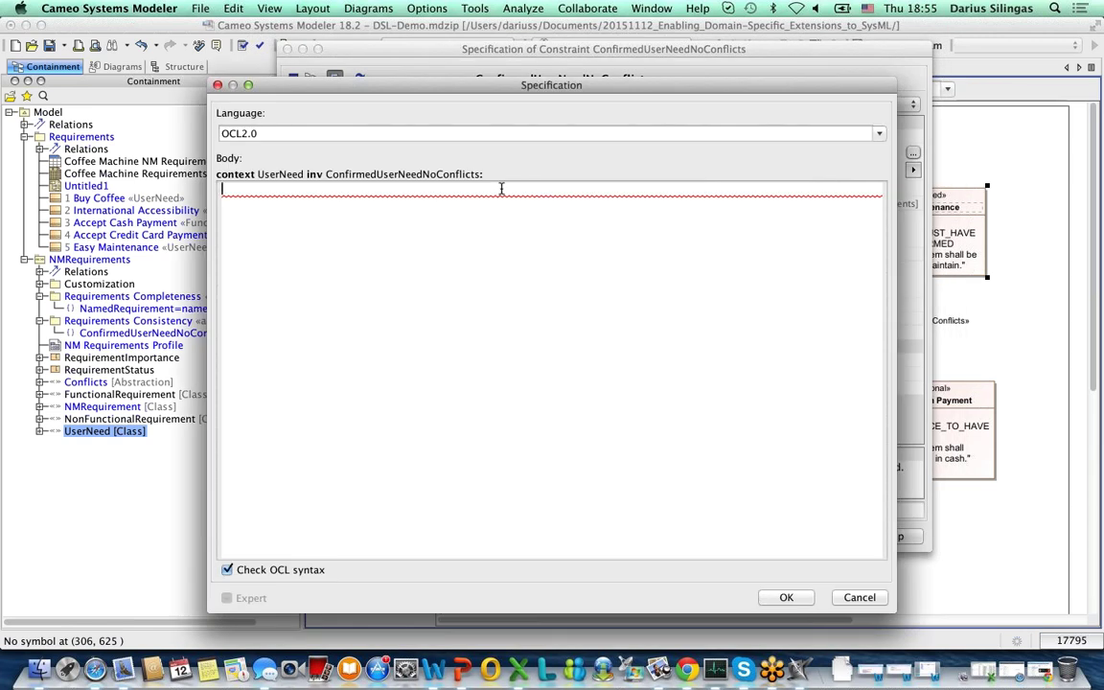
{"action": "type", "text": "supp"}
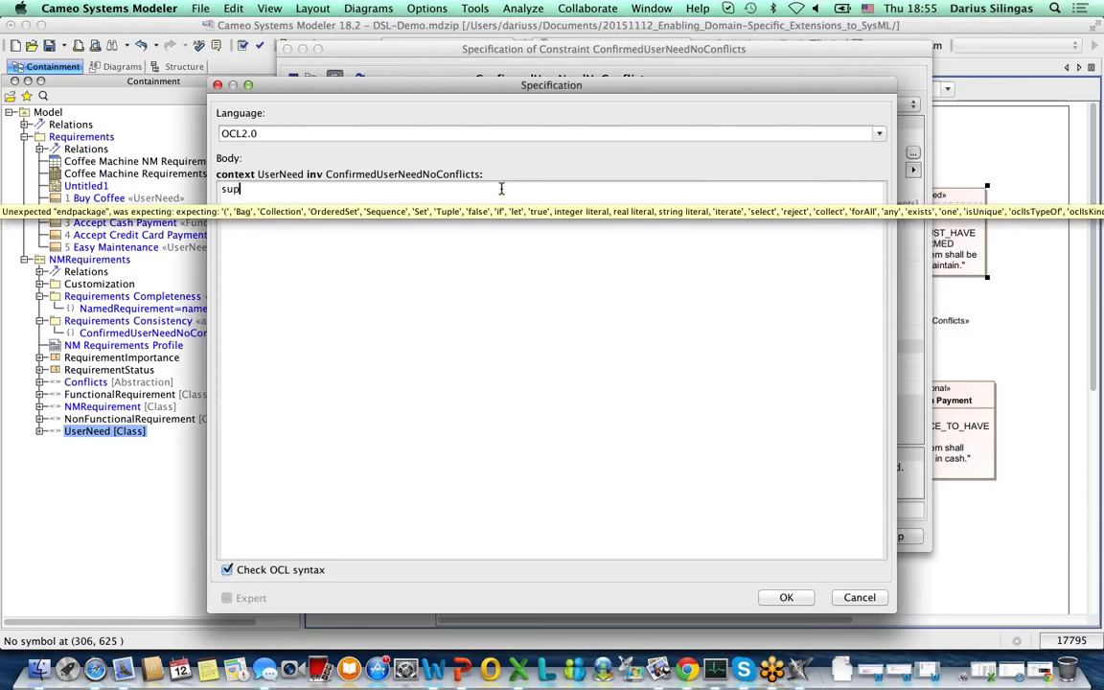
{"action": "type", "text": "lierDependency"}
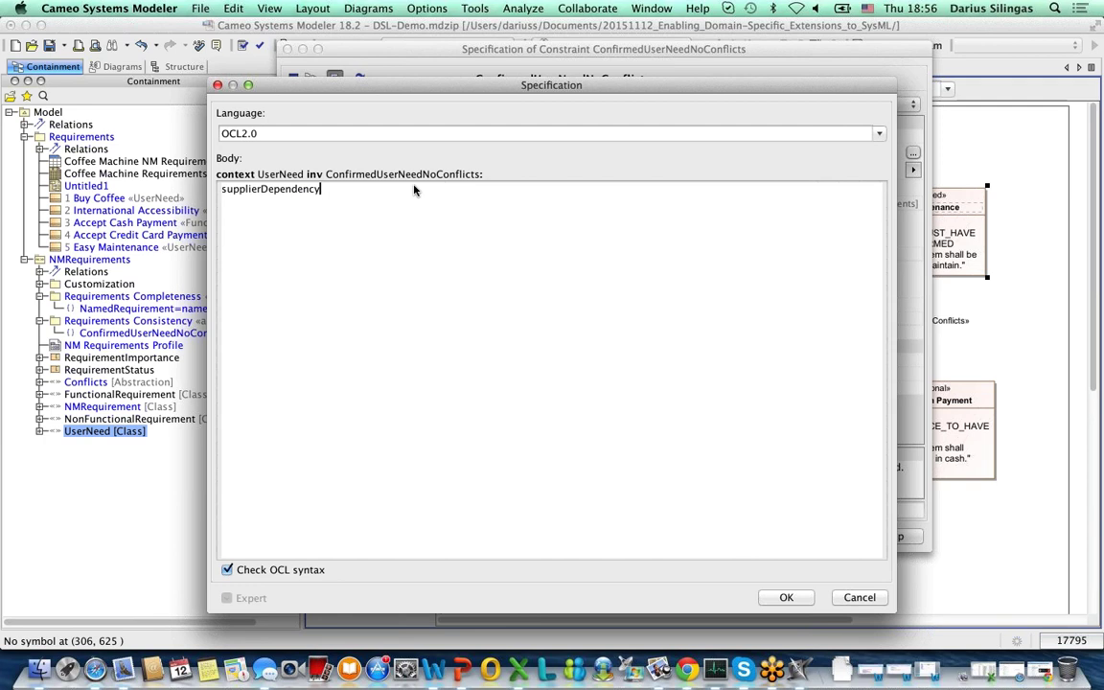
Insert status=RequirementStatus::CONFIRMED) ahead of supplierDependency in the OCL body
{"action": "left_click", "coordinate": [224, 190]}
{"action": "type", "text": "status"}
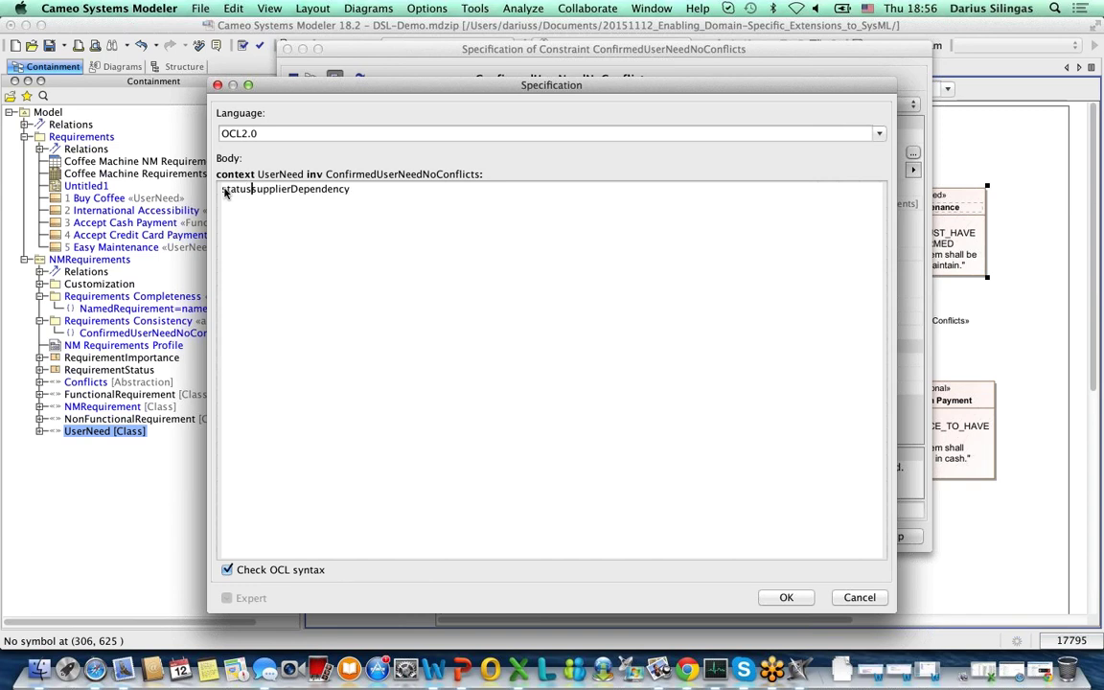
{"action": "type", "text": "=Require"}
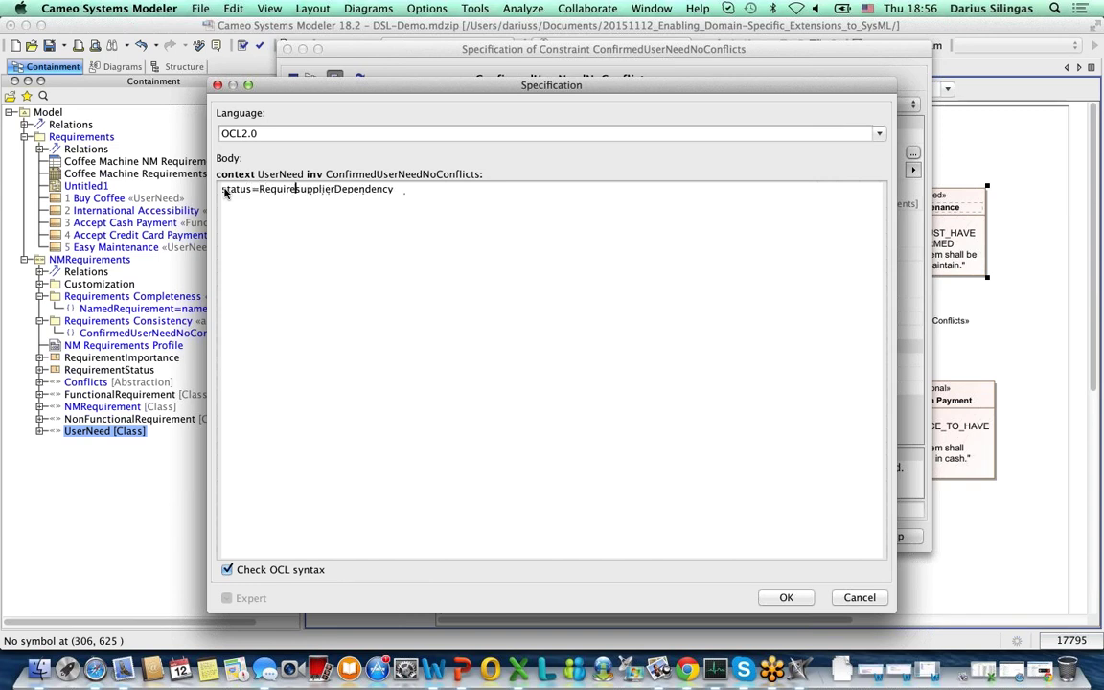
{"action": "type", "text": "ment"}
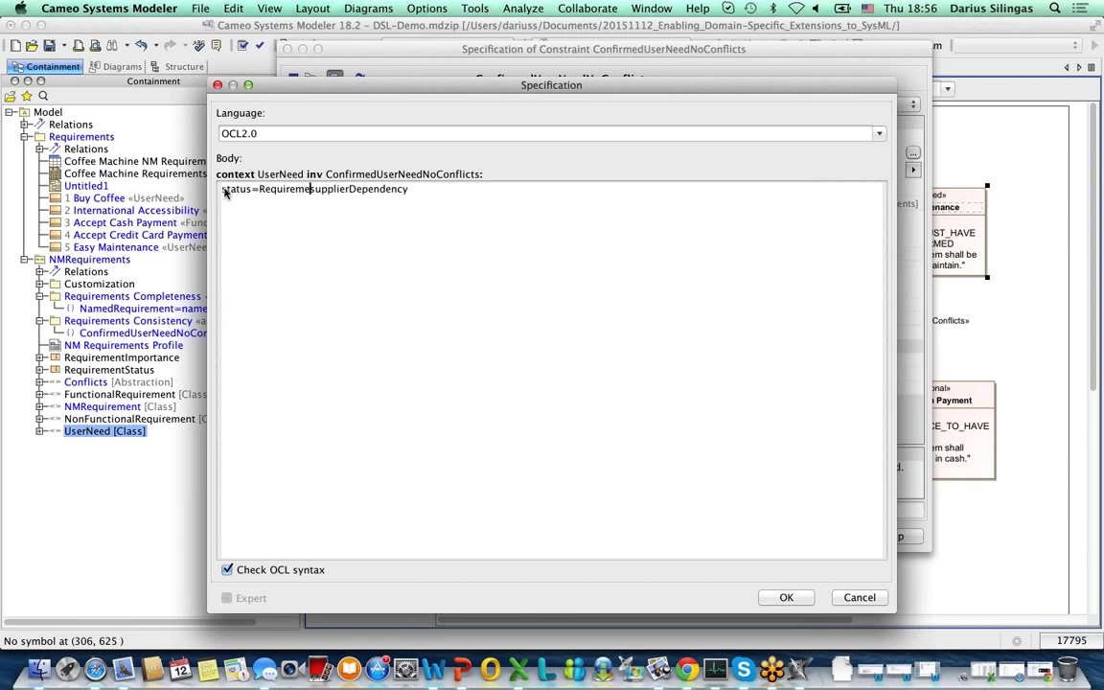
{"action": "type", "text": "Staus"}
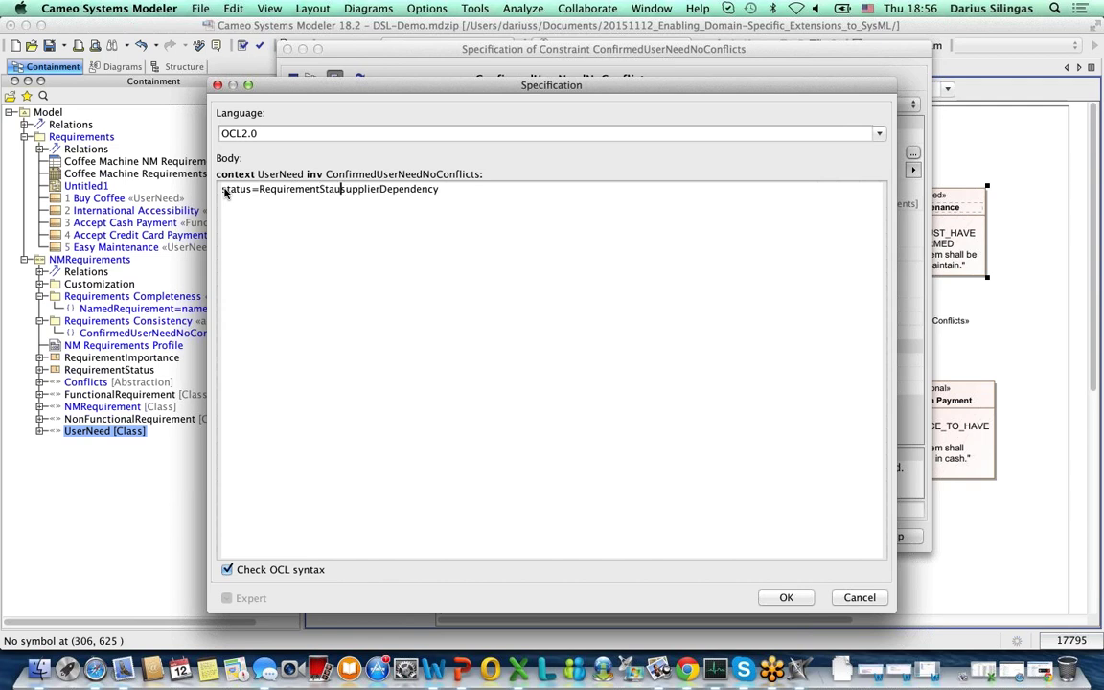
{"action": "key", "text": "BackSpace"}
{"action": "key", "text": "BackSpace"}
{"action": "type", "text": "tu"}
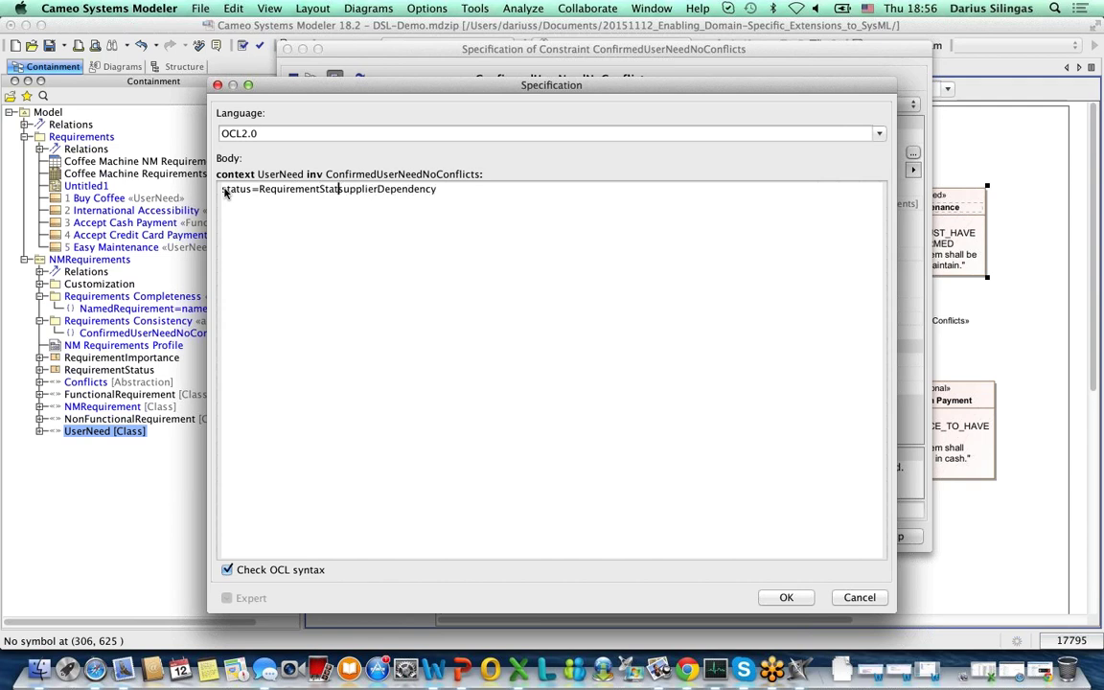
{"action": "type", "text": "us::C"}
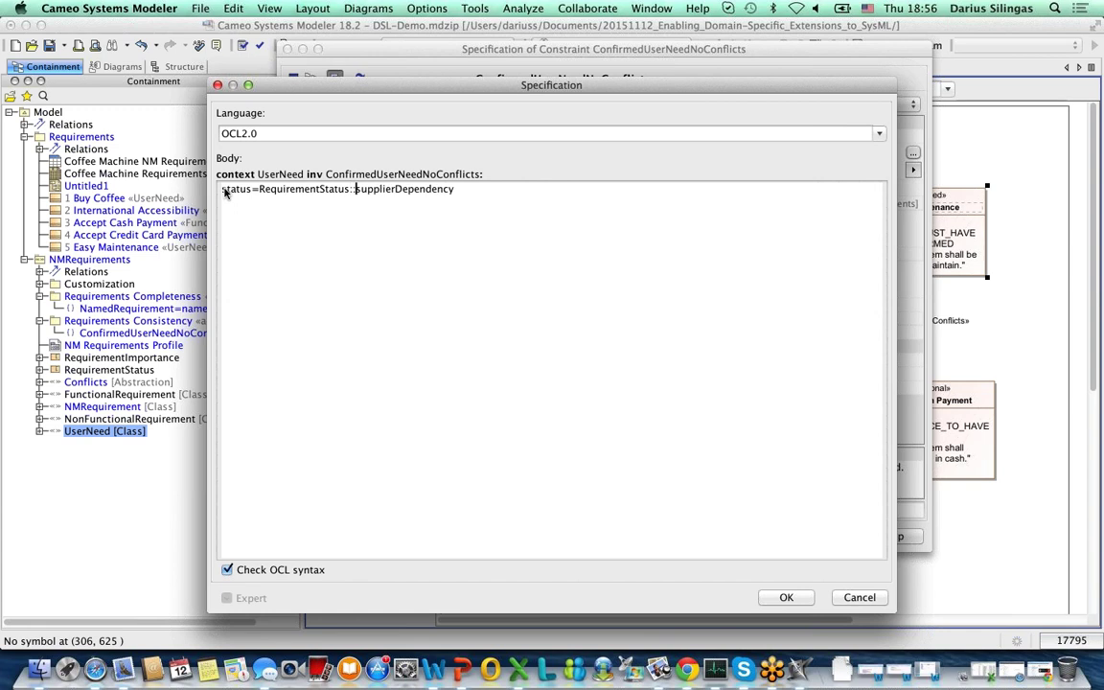
{"action": "type", "text": "ONF"}
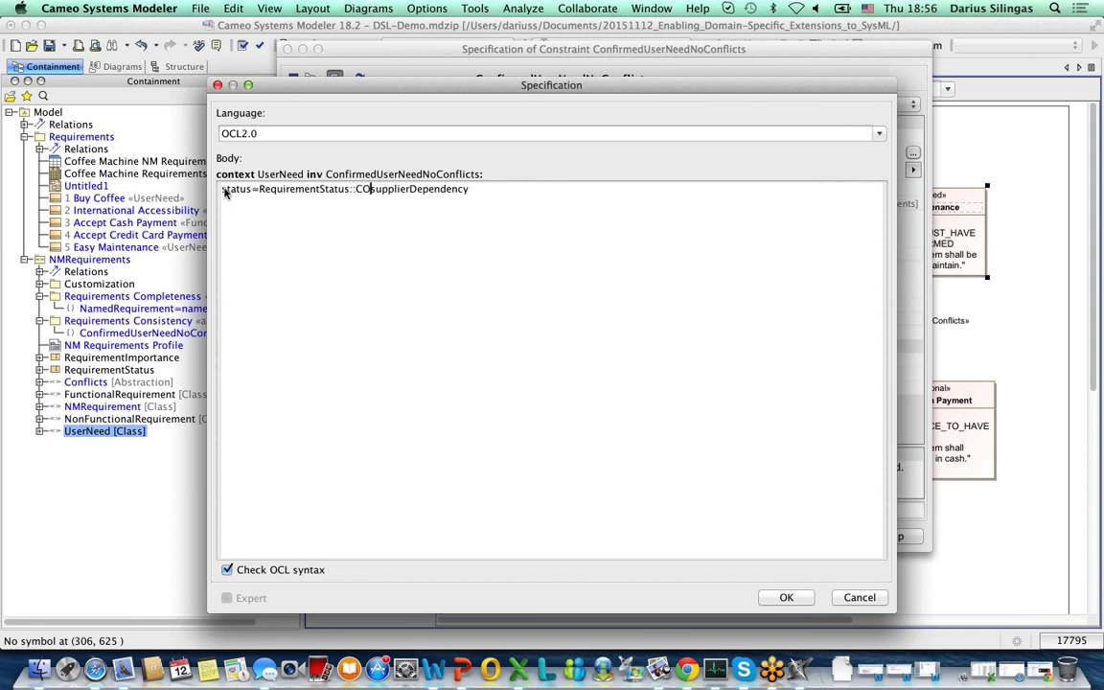
{"action": "type", "text": "IRMED"}
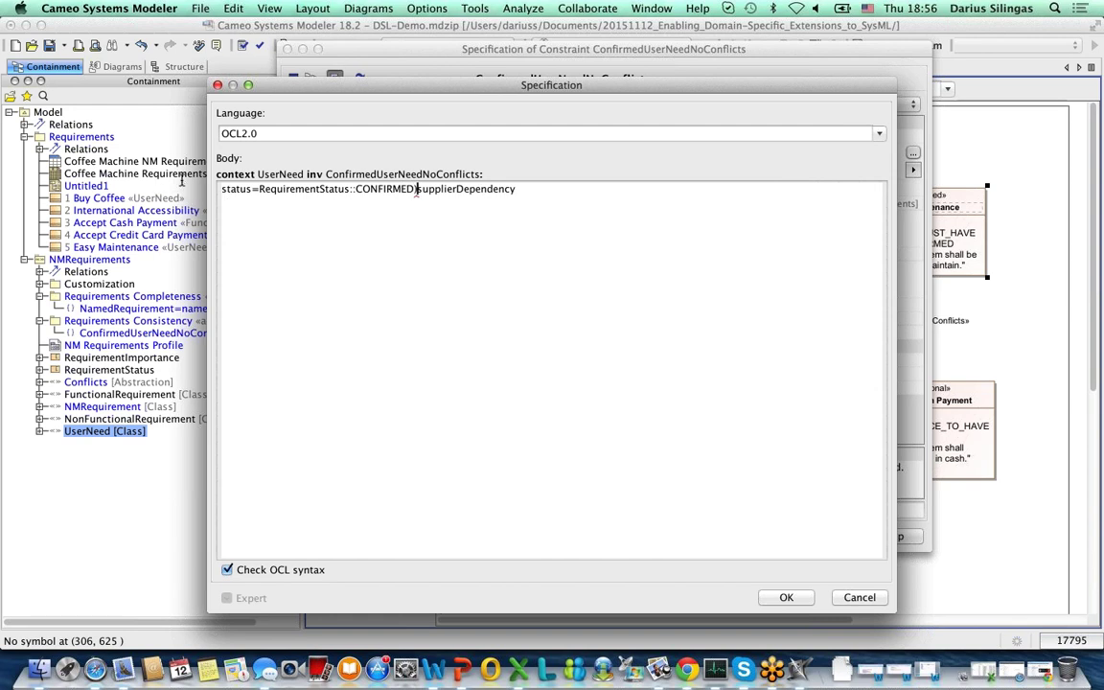
Add the opening parenthesis before status and insert implies ( between the status condition and supplierDependency
{"action": "left_click", "coordinate": [222, 189]}
{"action": "type", "text": "("}
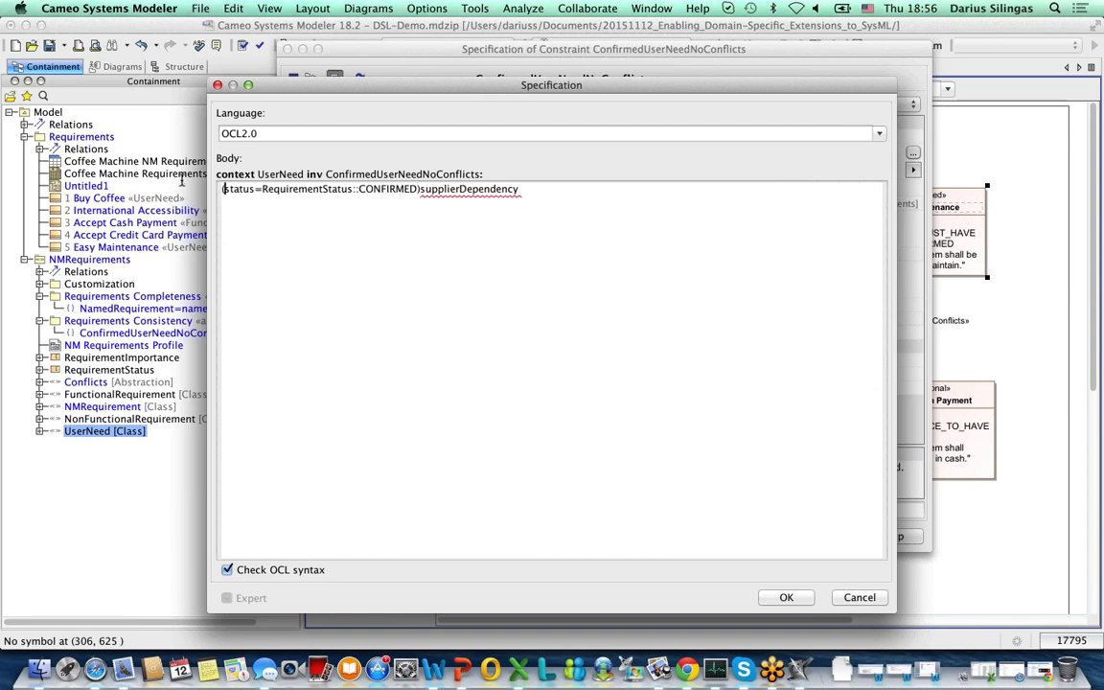
{"action": "left_click", "coordinate": [419, 189]}
{"action": "type", "text": "implie"}
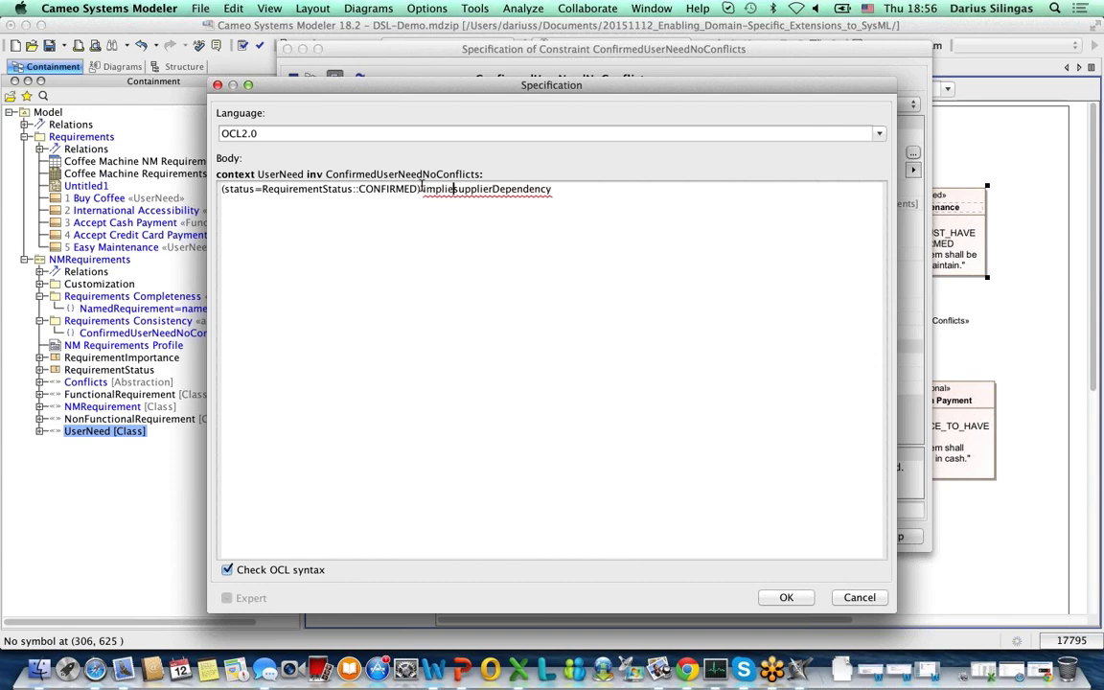
{"action": "type", "text": "s ("}
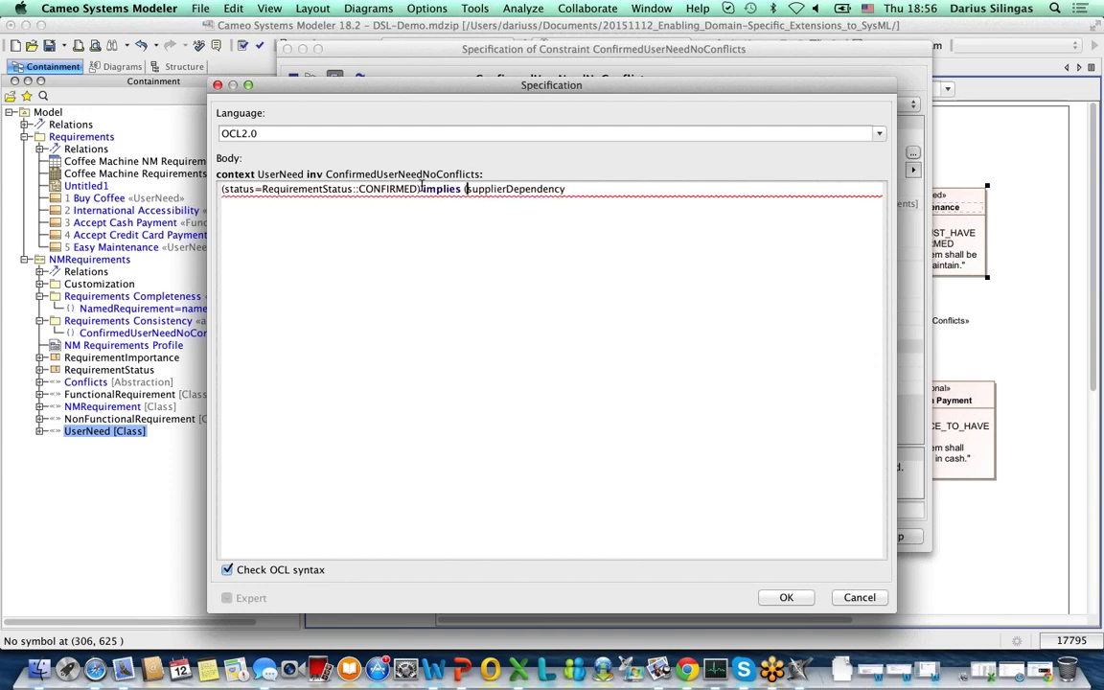
Append ->exists(sd|sd.oclIsKindOf(Conflicts))) after supplierDependency in the OCL body
{"action": "left_click", "coordinate": [574, 189]}
{"action": "type", "text": "->"}
{"action": "type", "text": "so"}
{"action": "type", "text": "z"}
{"action": "key", "text": "BackSpace"}
{"action": "key", "text": "BackSpace"}
{"action": "key", "text": "BackSpace"}
{"action": "type", "text": "exits("}
{"action": "key", "text": "BackSpace"}
{"action": "key", "text": "BackSpace"}
{"action": "key", "text": "BackSpace"}
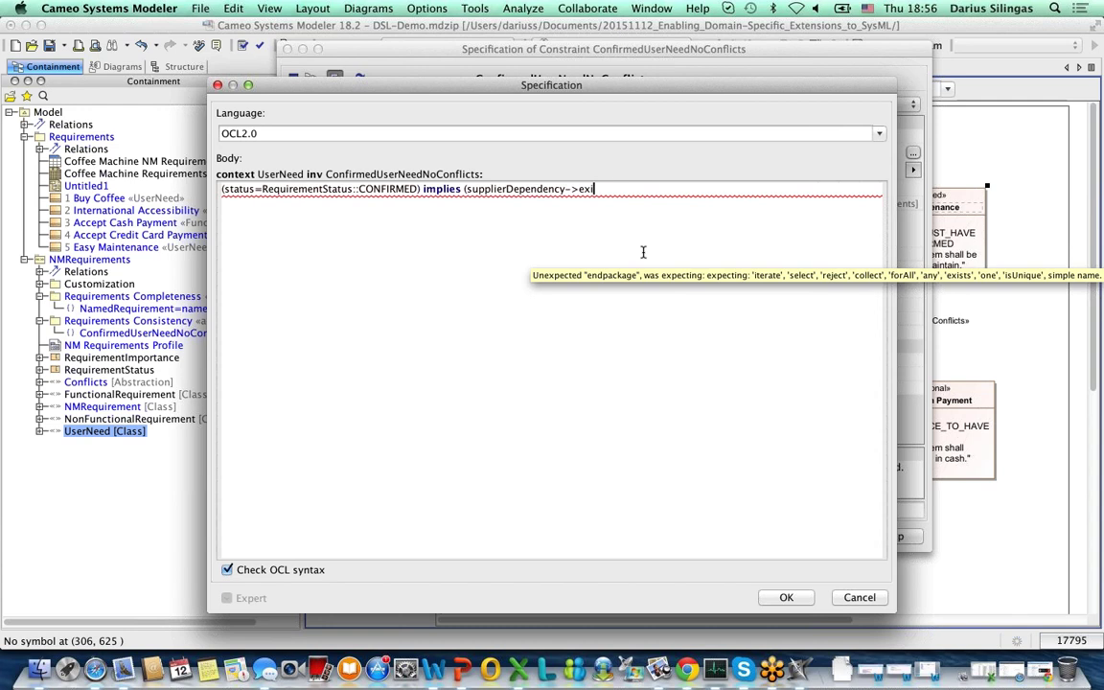
{"action": "type", "text": "sts(sd |sd.oclIsKindOf(Conflic"}
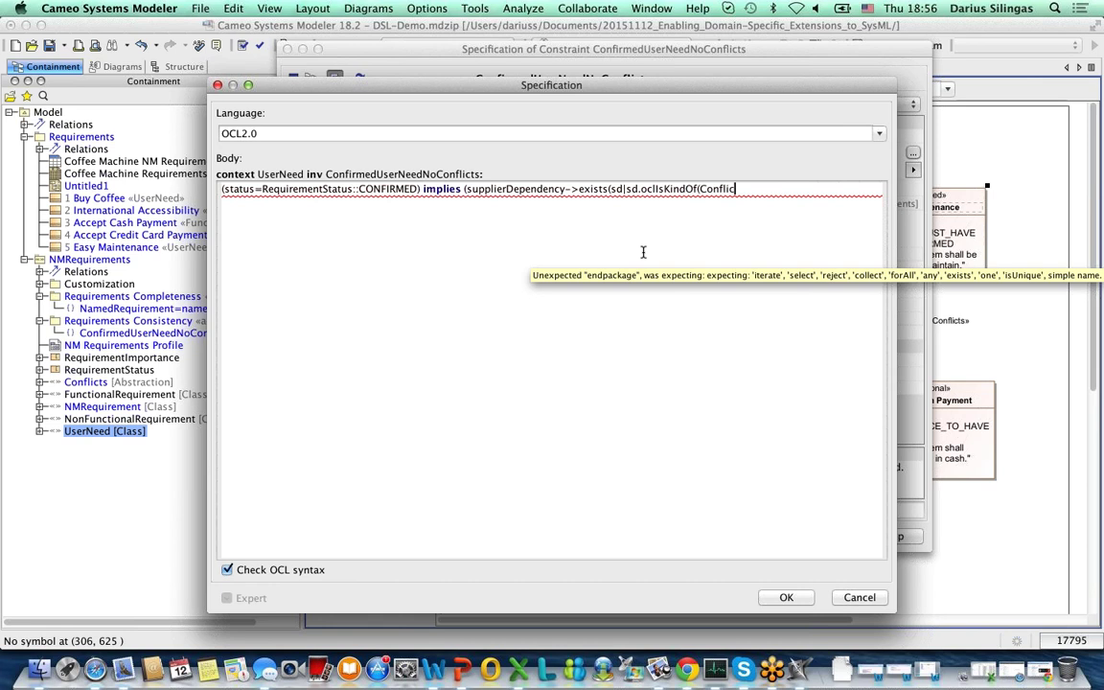
{"action": "type", "text": "ts))"}
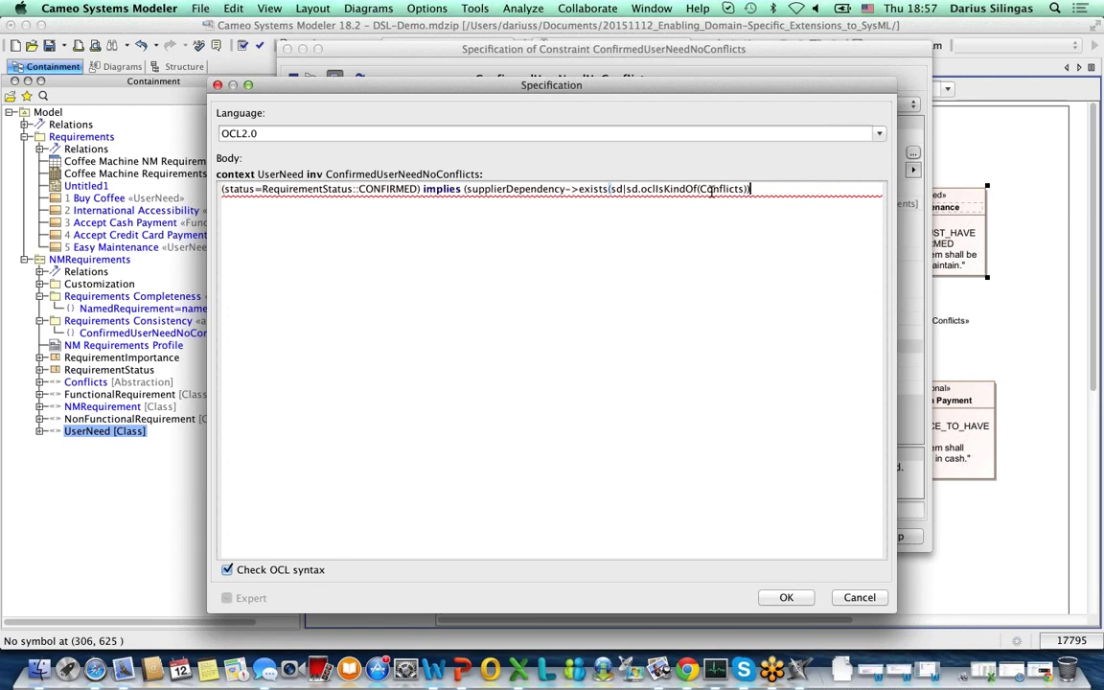
{"action": "type", "text": ")"}
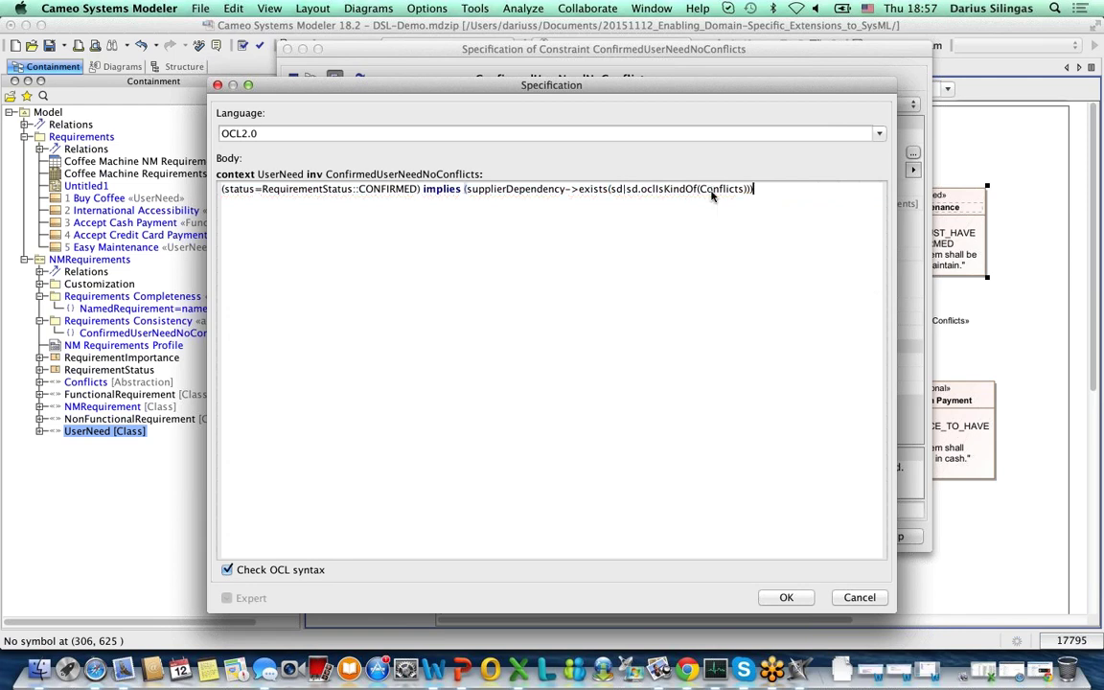
Negate the conflicts check by inserting not before supplierDependency, and accept the OCL specification
{"action": "left_click", "coordinate": [467, 188]}
{"action": "type", "text": "not"}
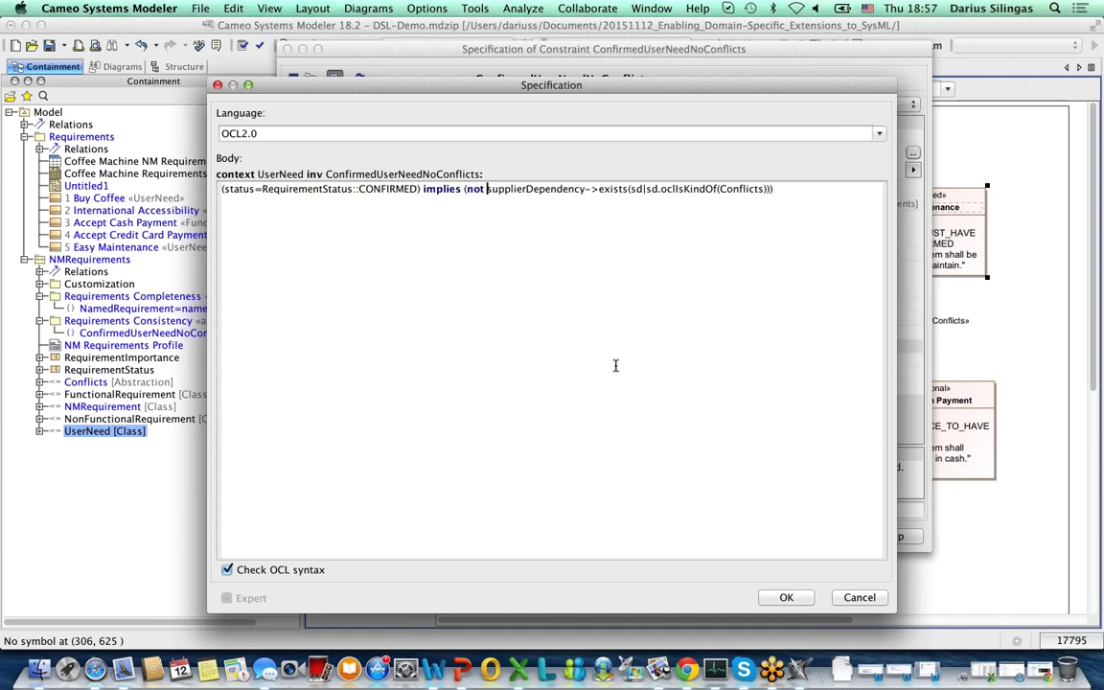
{"action": "left_click", "coordinate": [781, 597]}
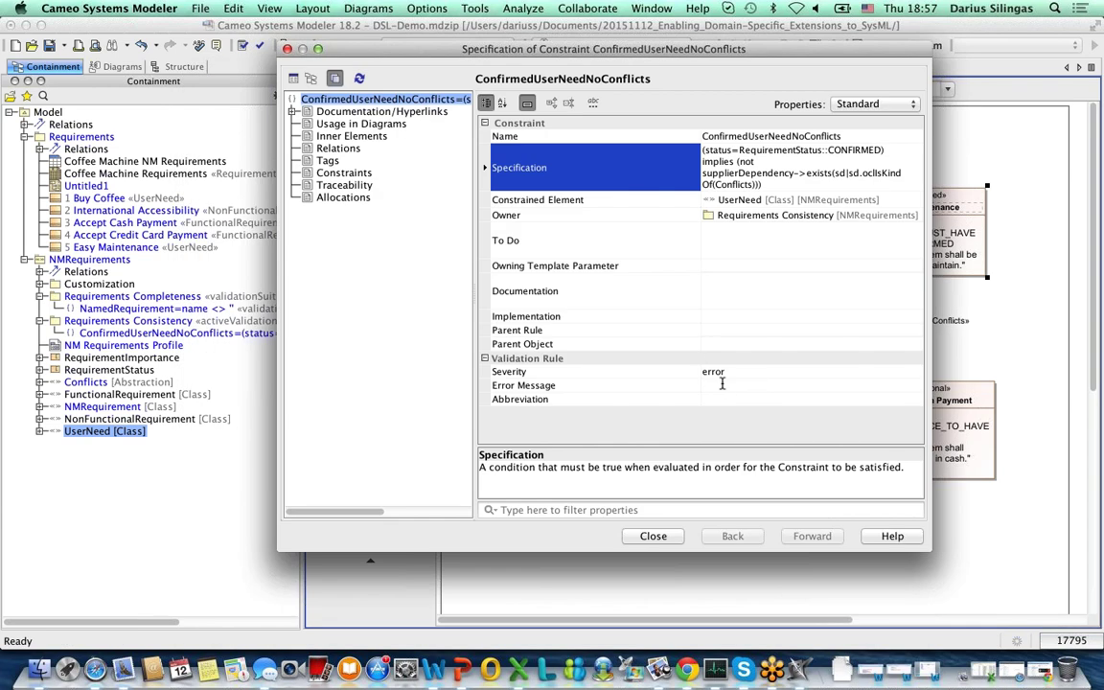
Set the rule's error message to "Please resolve all the conflicts for confirmed user need" and its abbreviation to CONFLICTS, and close the specification
{"action": "left_click", "coordinate": [723, 385]}
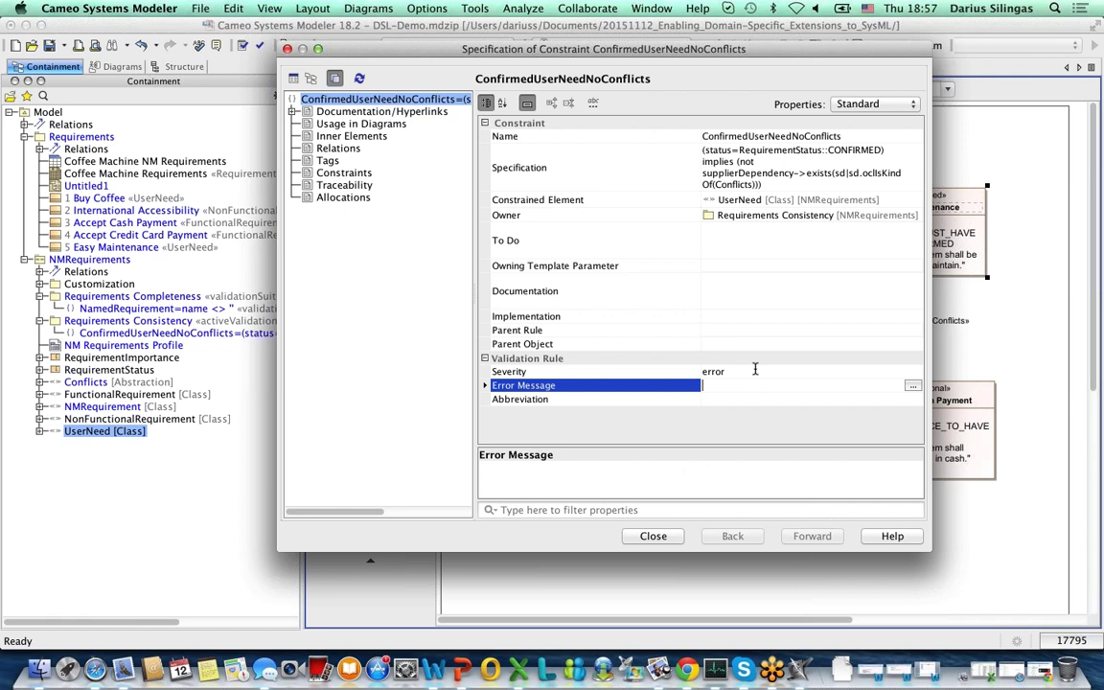
{"action": "type", "text": "Please resolve all the conflicts"}
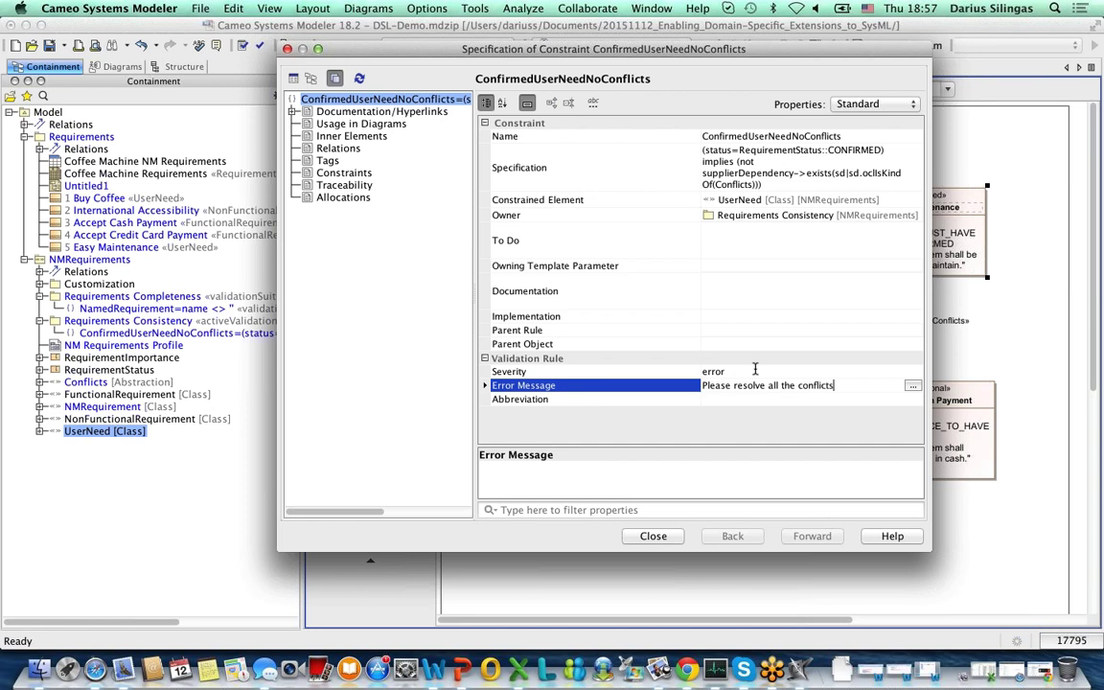
{"action": "type", "text": " for confirmed user need"}
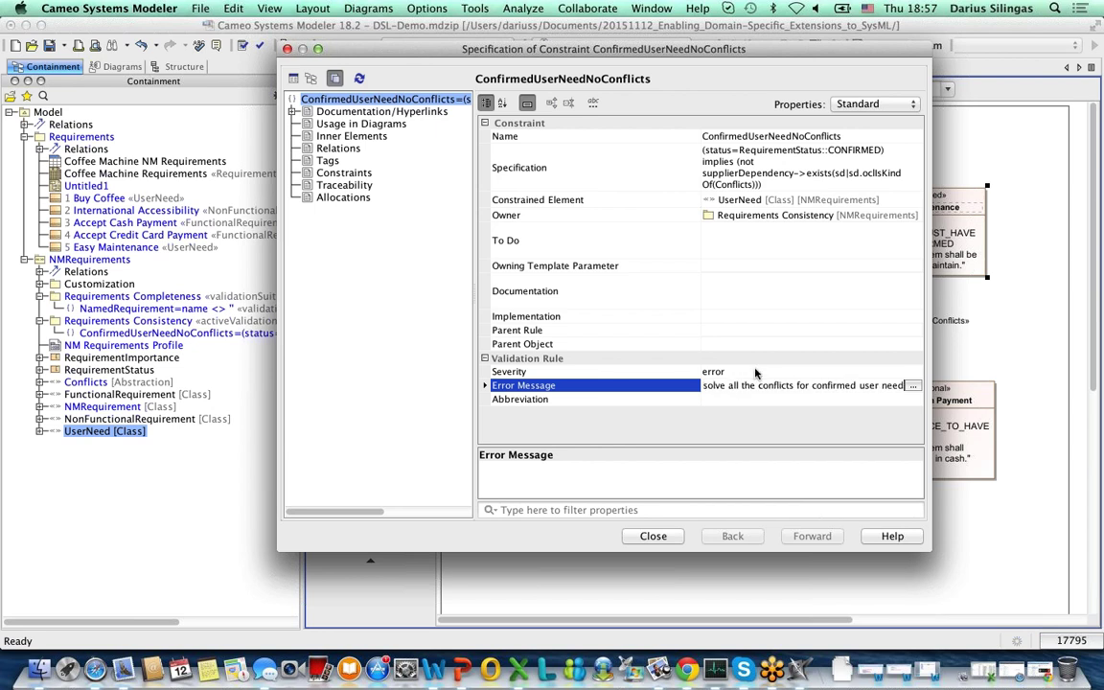
{"action": "left_click", "coordinate": [733, 397]}
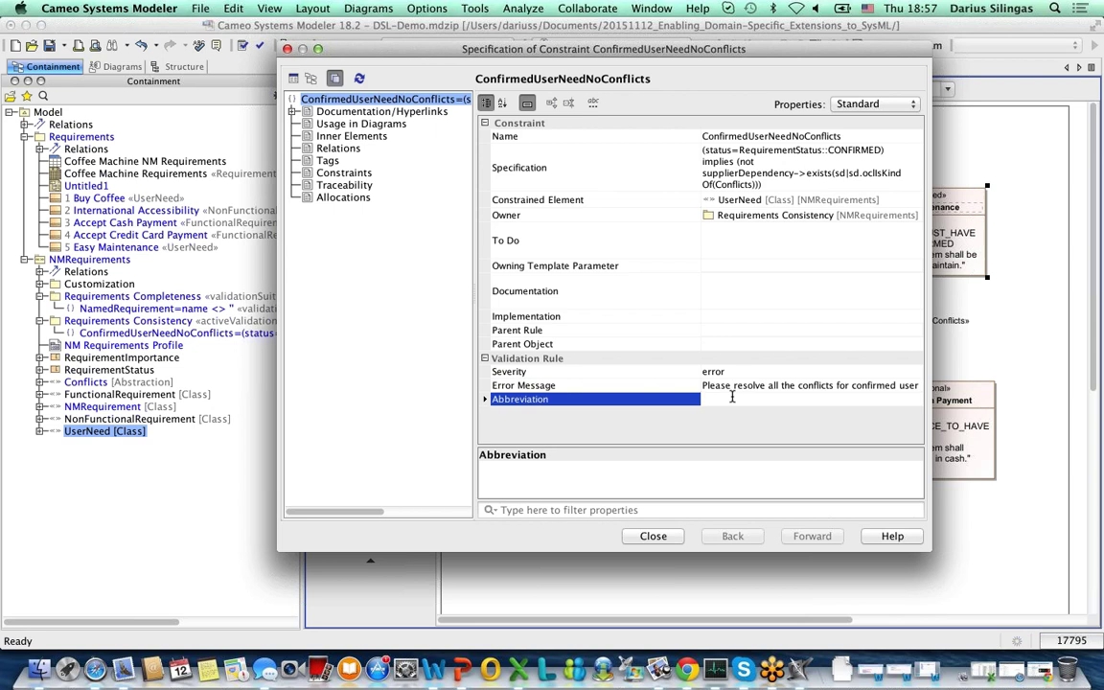
{"action": "type", "text": "CONFLICTS"}
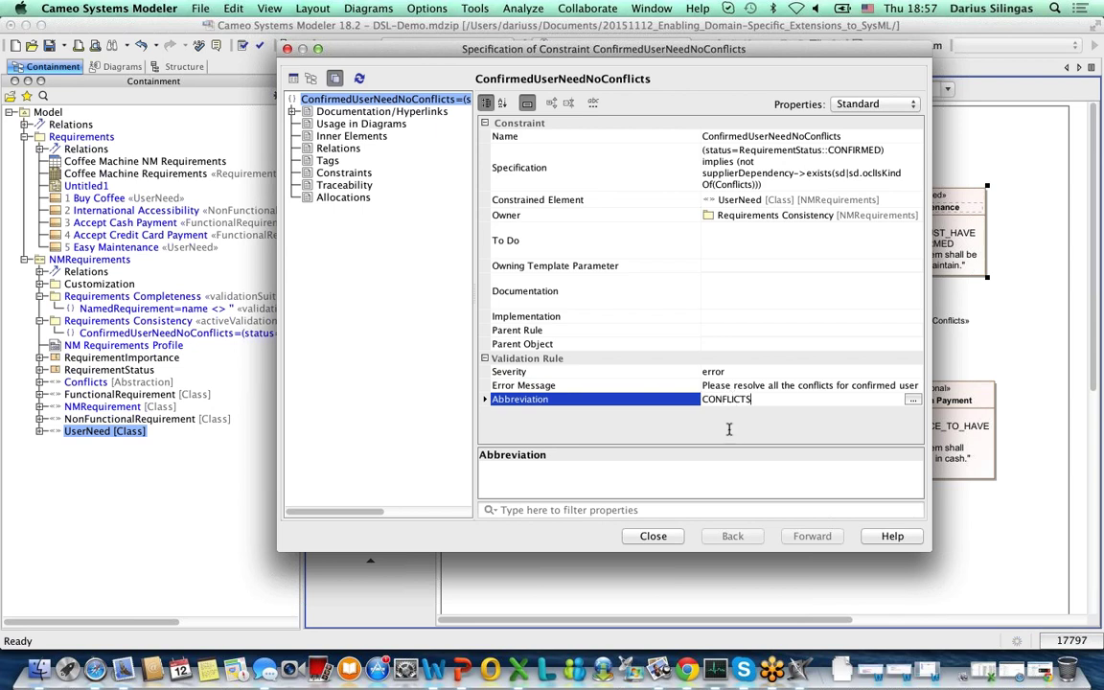
{"action": "left_click", "coordinate": [654, 536]}
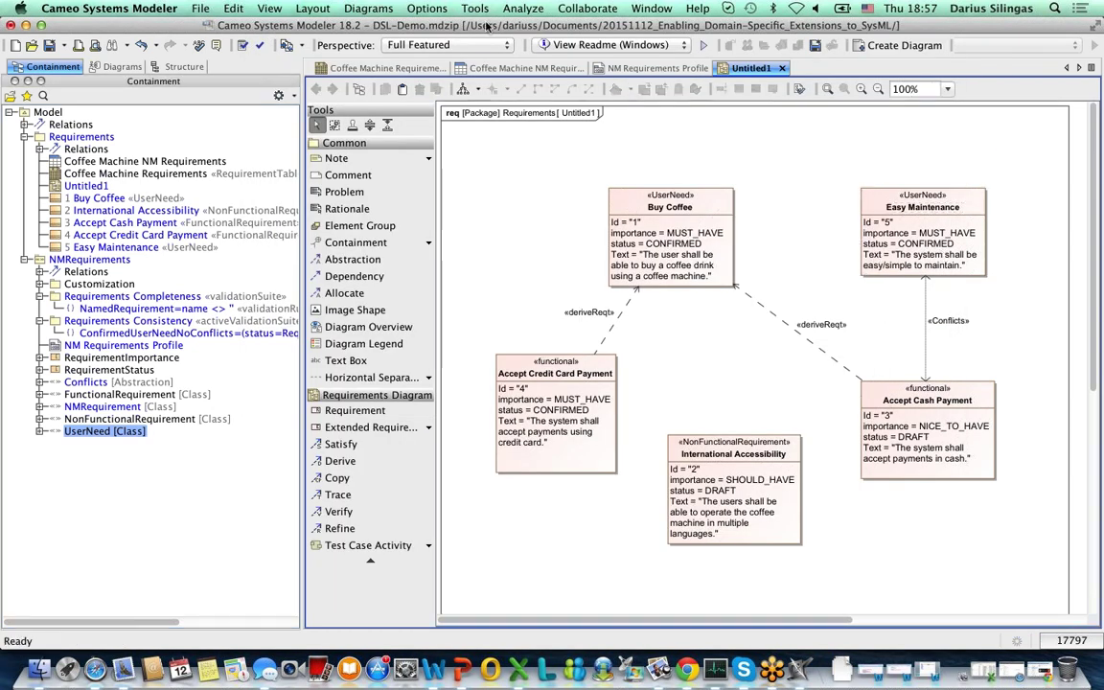
Validate the whole project against the Requirements Consistency suite, and close the validation results after reviewing them
{"action": "left_click", "coordinate": [523, 8]}
{"action": "mouse_move", "coordinate": [614, 81]}
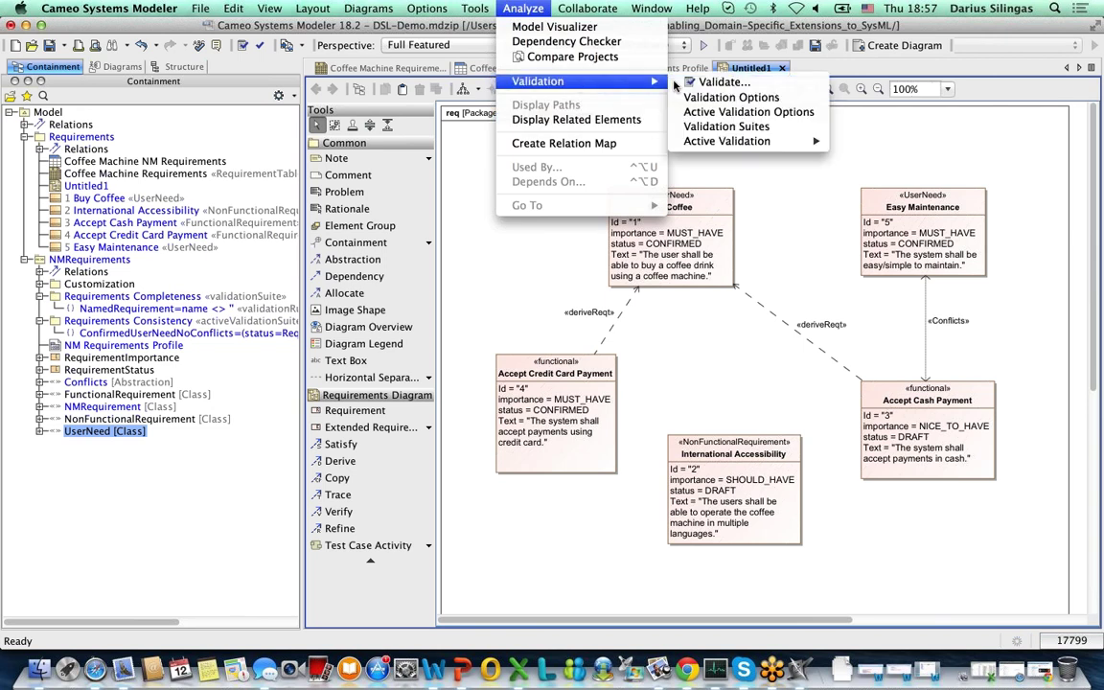
{"action": "left_click", "coordinate": [714, 78]}
{"action": "left_click", "coordinate": [460, 288]}
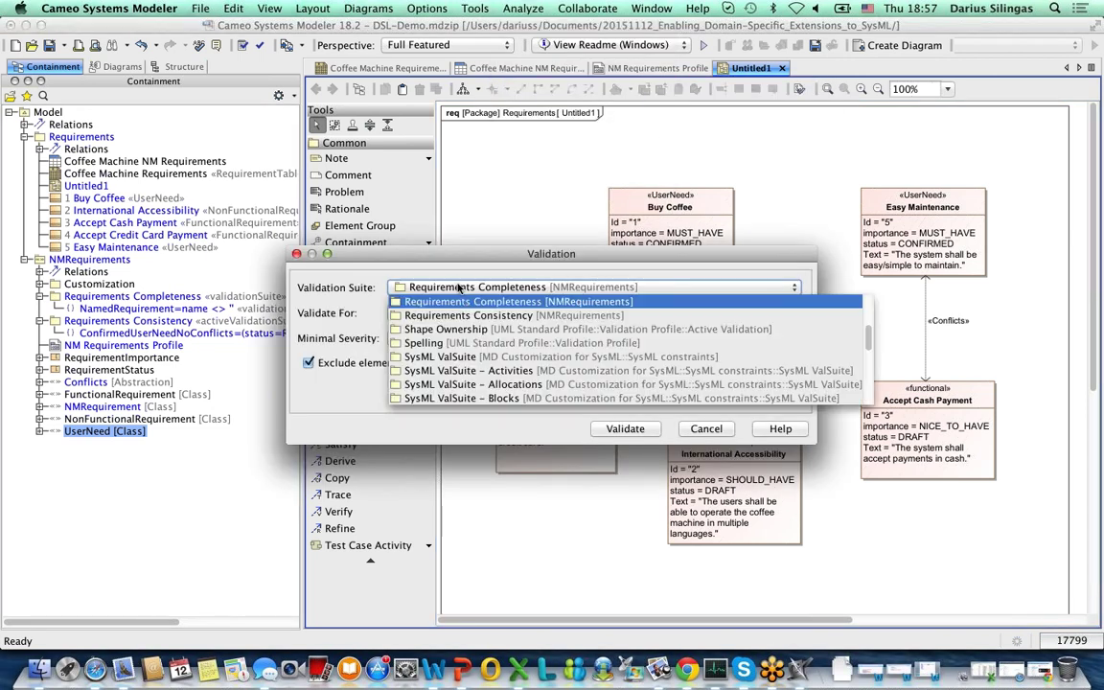
{"action": "left_click", "coordinate": [470, 314]}
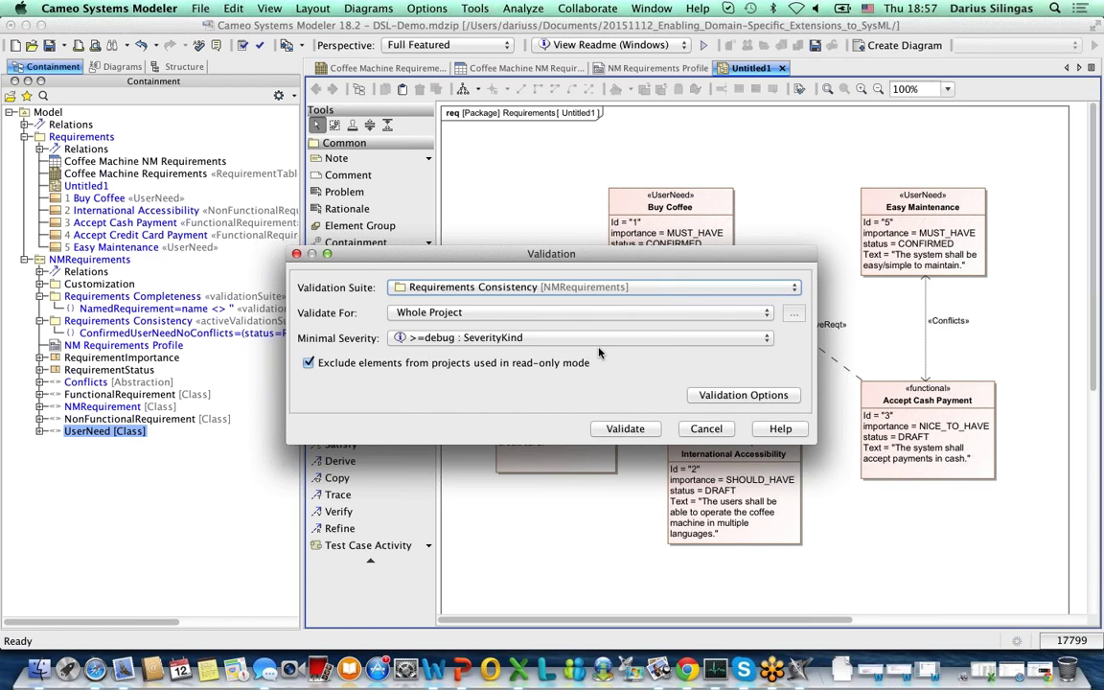
{"action": "left_click", "coordinate": [628, 428]}
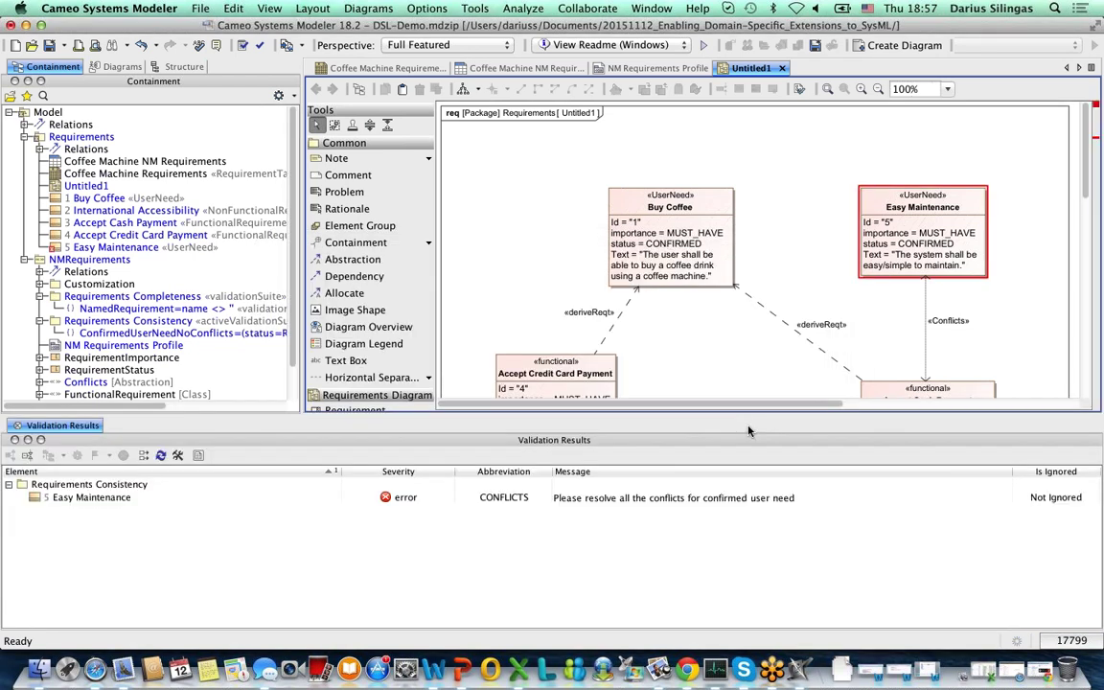
{"action": "left_click", "coordinate": [745, 381]}
{"action": "scroll", "coordinate": [745, 382], "scroll_direction": "down", "scroll_amount": 2}
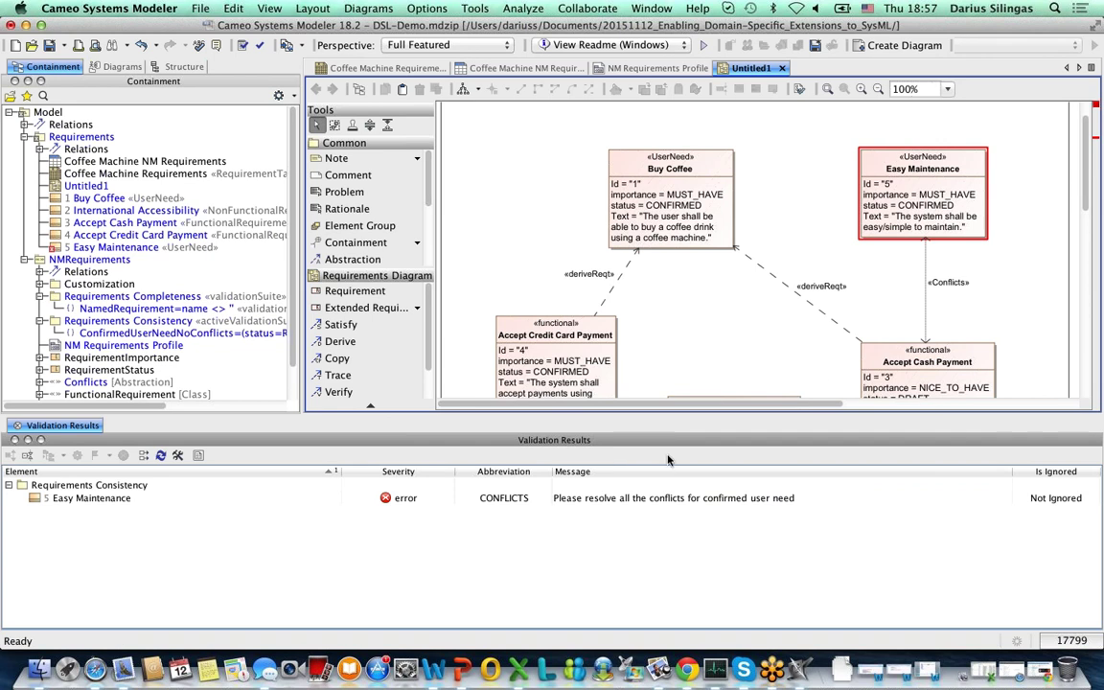
{"action": "left_click", "coordinate": [15, 442]}
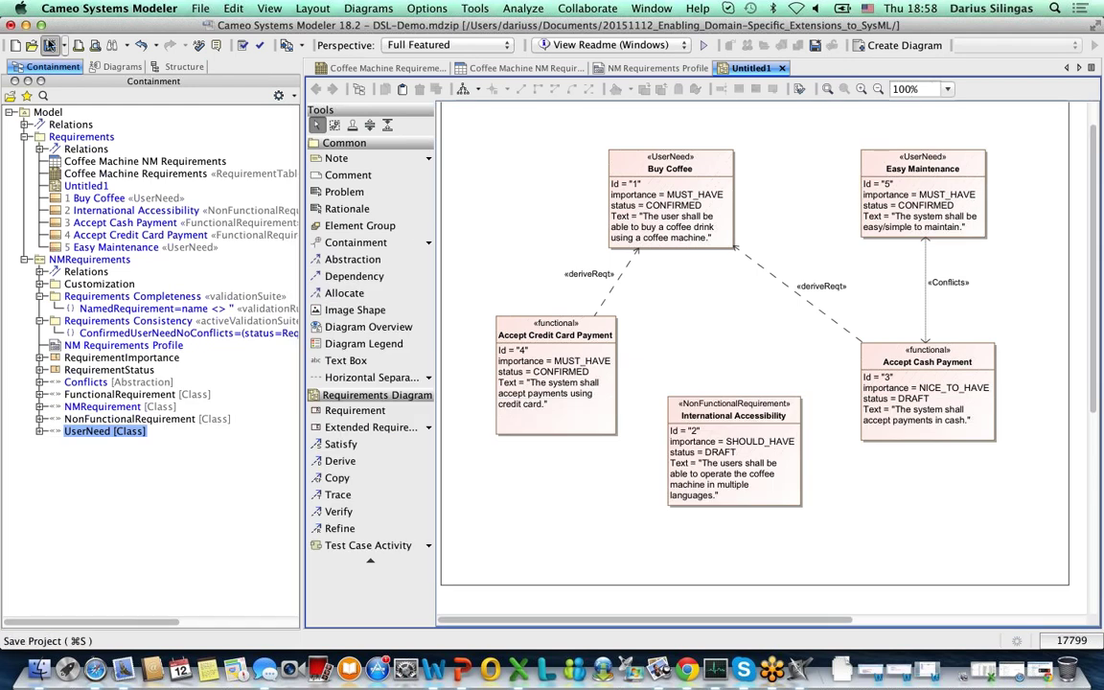
Close and reopen the DSL-Demo.mdzip project from the recently used projects
{"action": "left_click", "coordinate": [200, 10]}
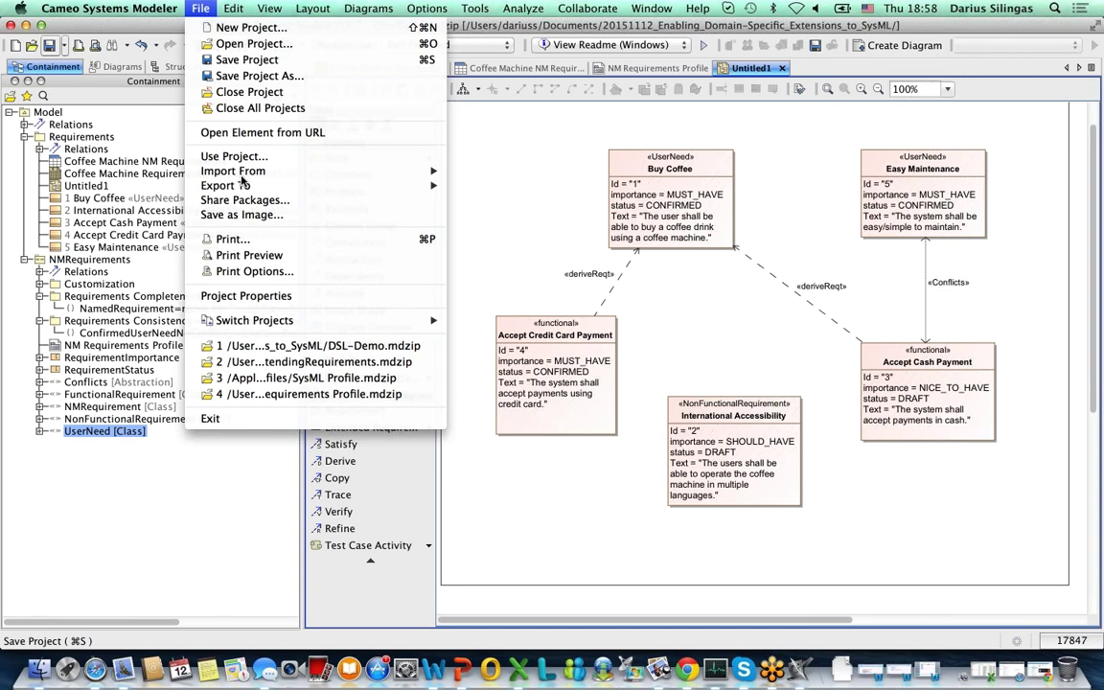
{"action": "left_click", "coordinate": [280, 345]}
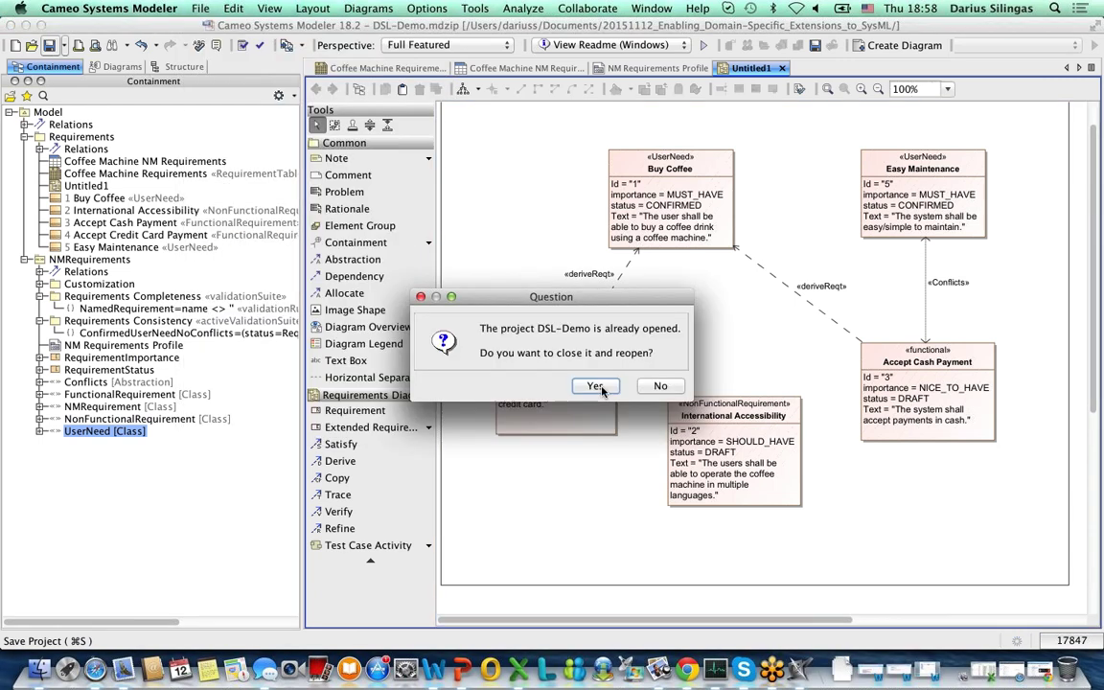
{"action": "left_click", "coordinate": [595, 386]}
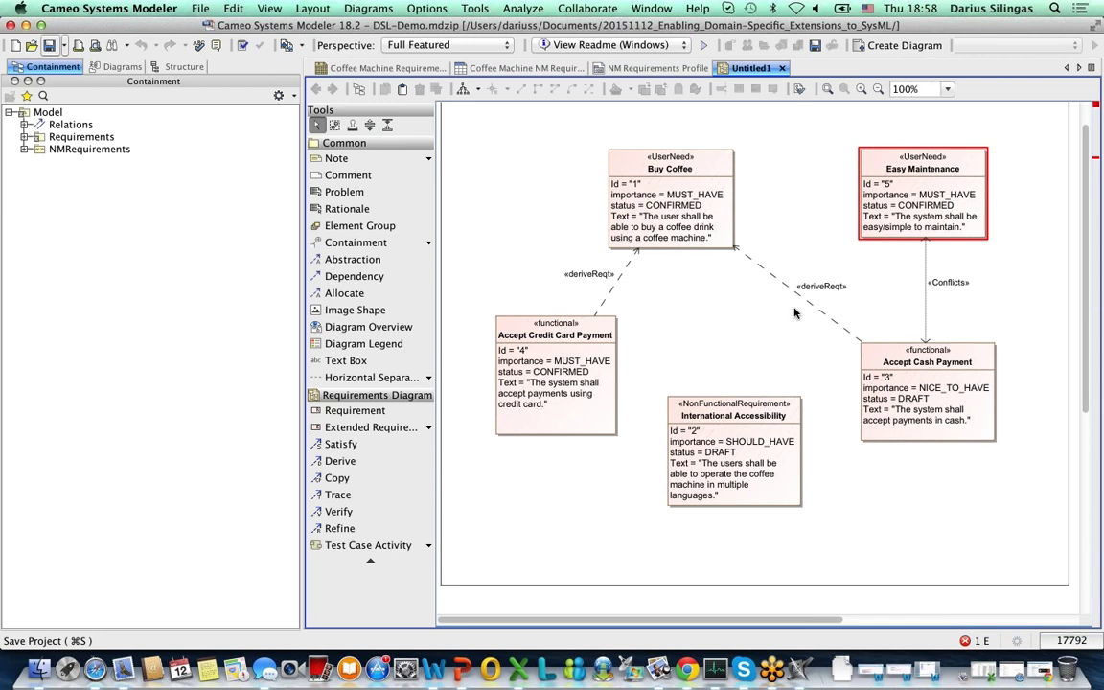
Set the status of the Easy Maintenance user need to DRAFT and close its specification
{"action": "left_click", "coordinate": [925, 276]}
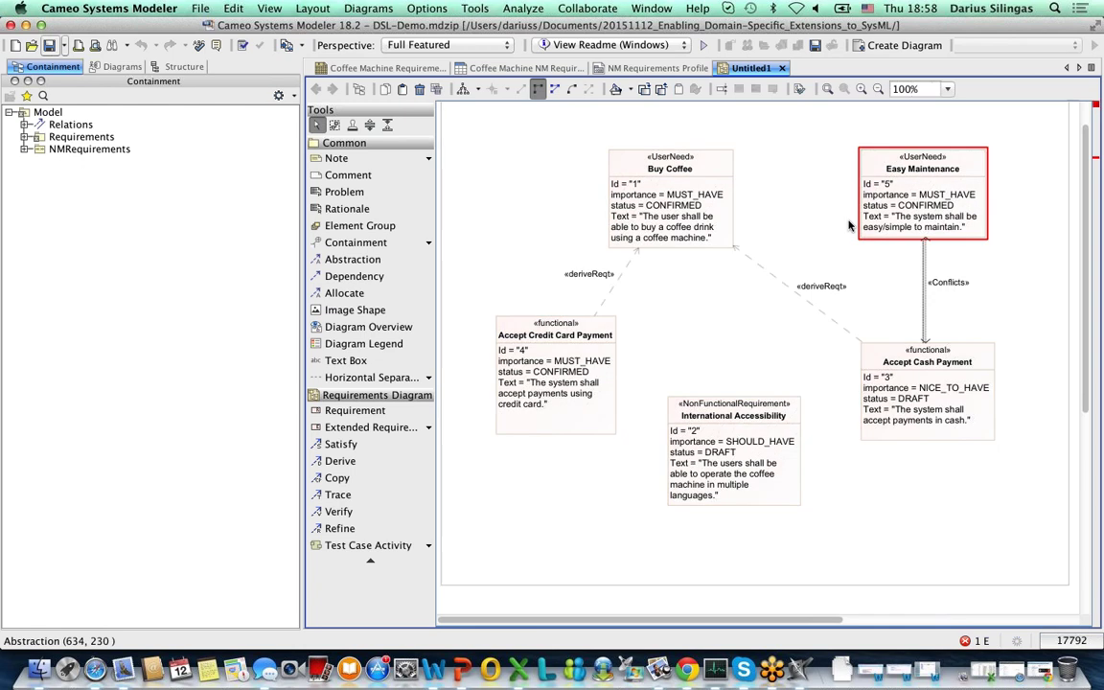
{"action": "left_click_drag", "start_coordinate": [848, 225], "coordinate": [669, 170]}
{"action": "left_click", "coordinate": [708, 384]}
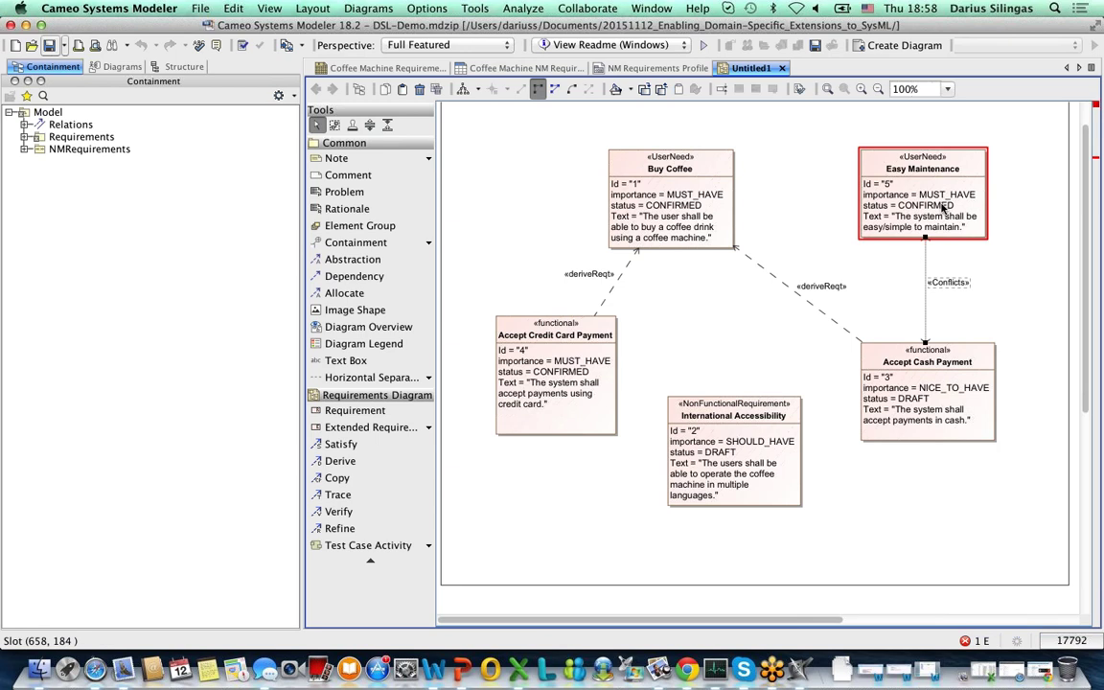
{"action": "left_click", "coordinate": [944, 209]}
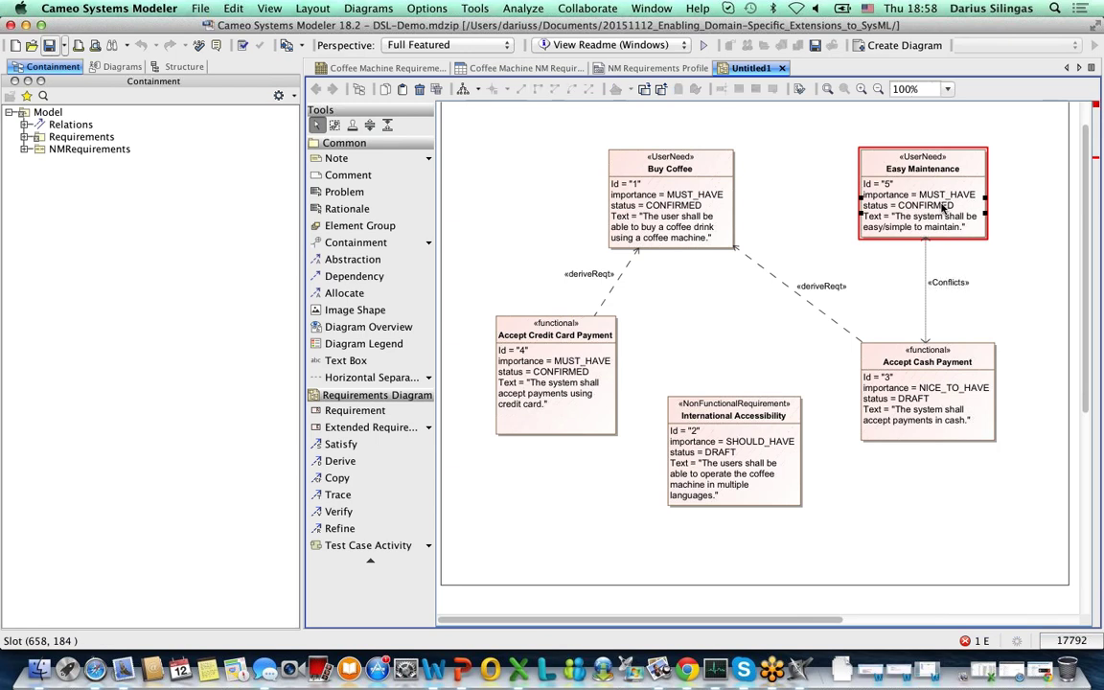
{"action": "double_click", "coordinate": [944, 209]}
{"action": "left_click", "coordinate": [719, 255]}
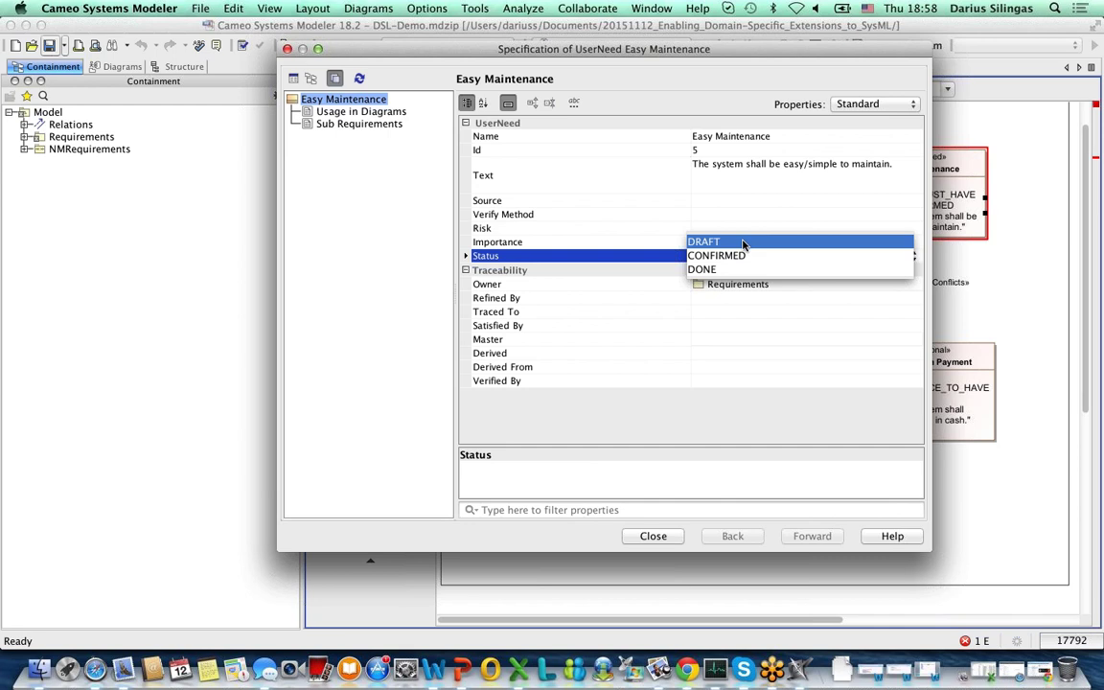
{"action": "left_click", "coordinate": [744, 242]}
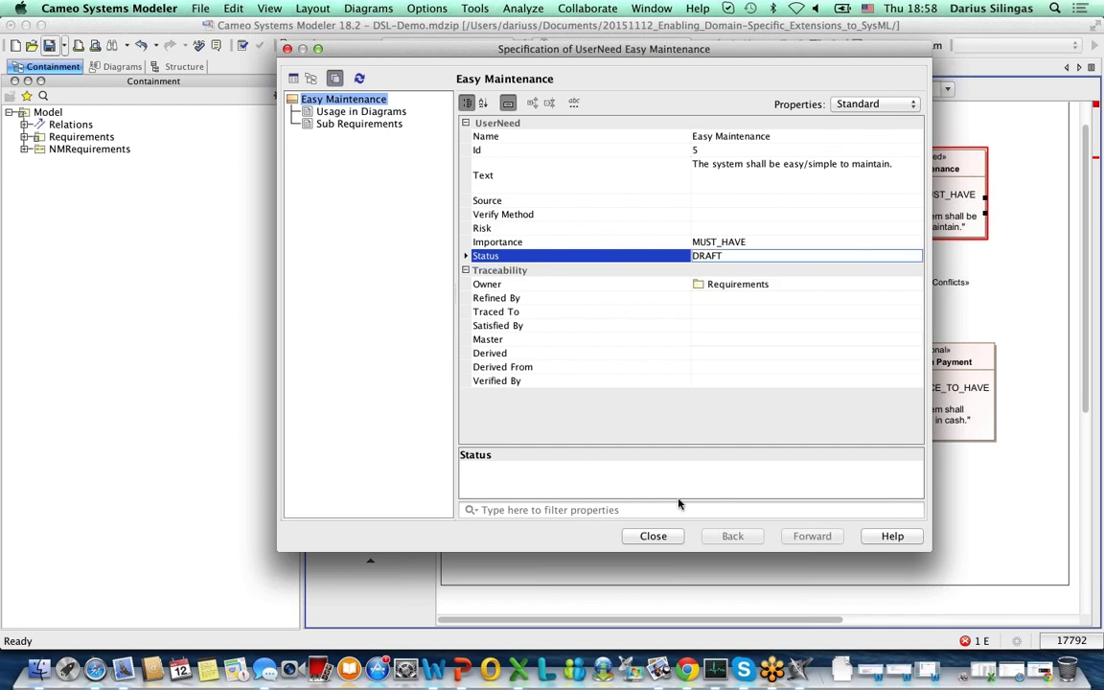
{"action": "left_click", "coordinate": [656, 536]}
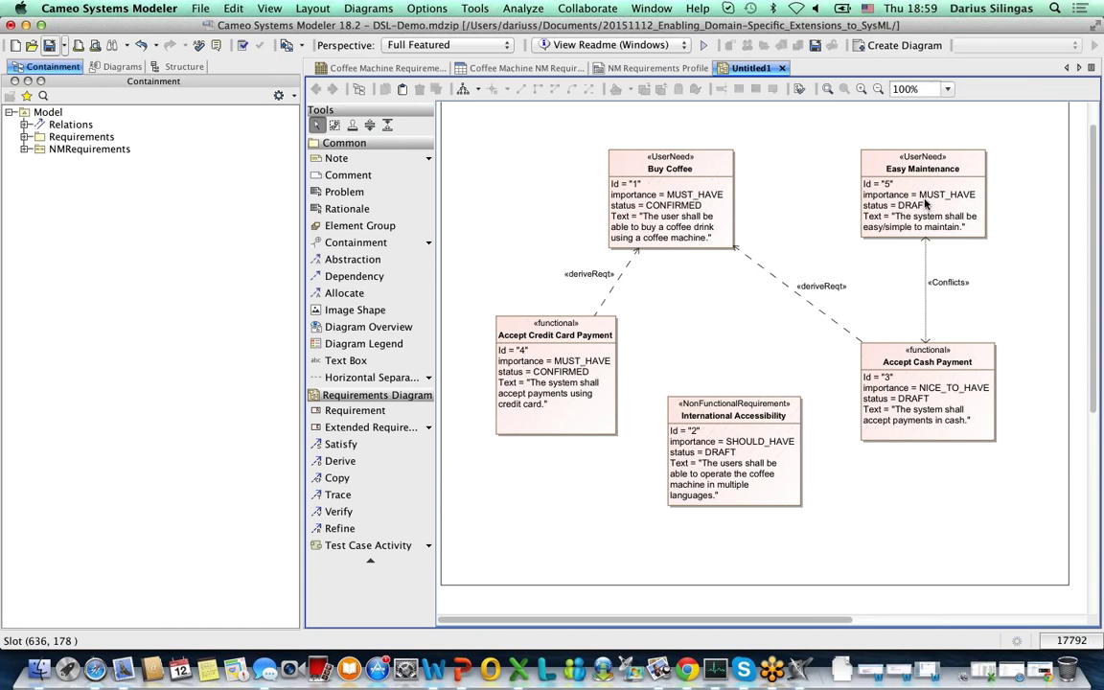
Set the status of the Easy Maintenance user need to CONFIRMED and close its specification
{"action": "left_click", "coordinate": [924, 204]}
{"action": "double_click", "coordinate": [925, 203]}
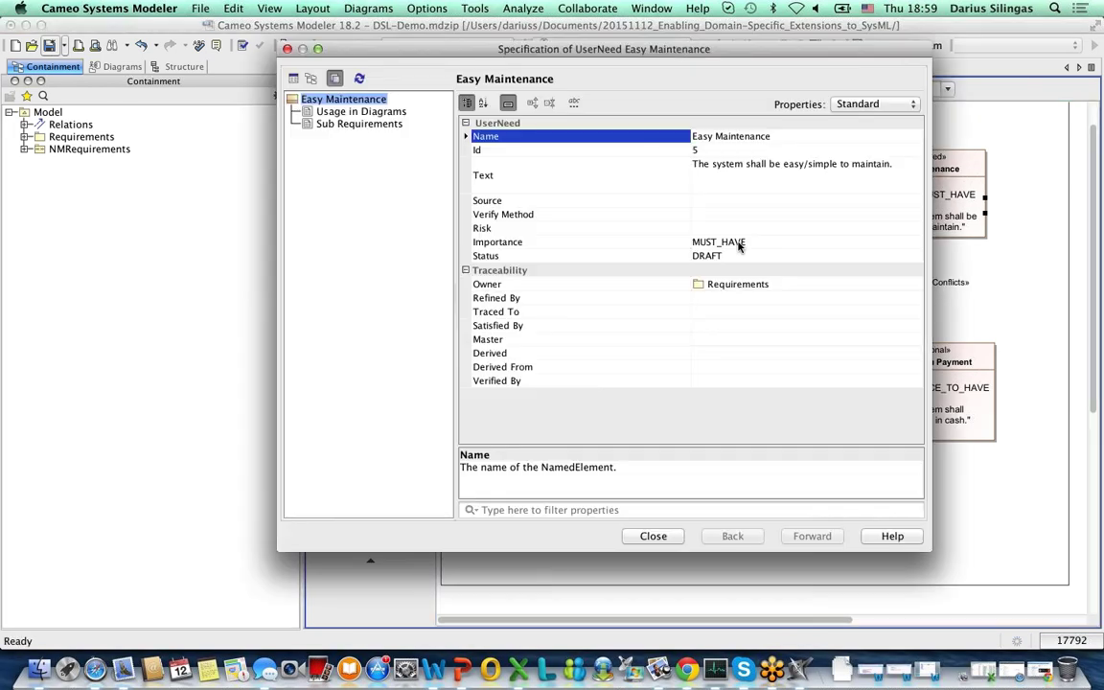
{"action": "left_click", "coordinate": [738, 242]}
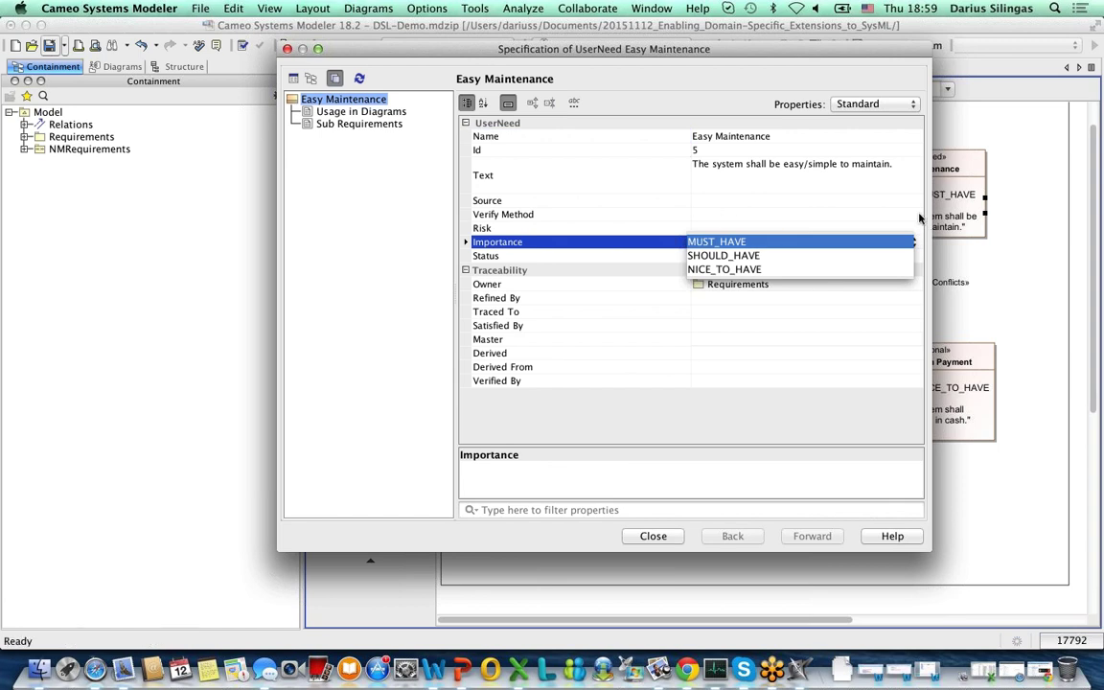
{"action": "left_click", "coordinate": [830, 212]}
{"action": "left_click", "coordinate": [803, 255]}
{"action": "left_click", "coordinate": [852, 255]}
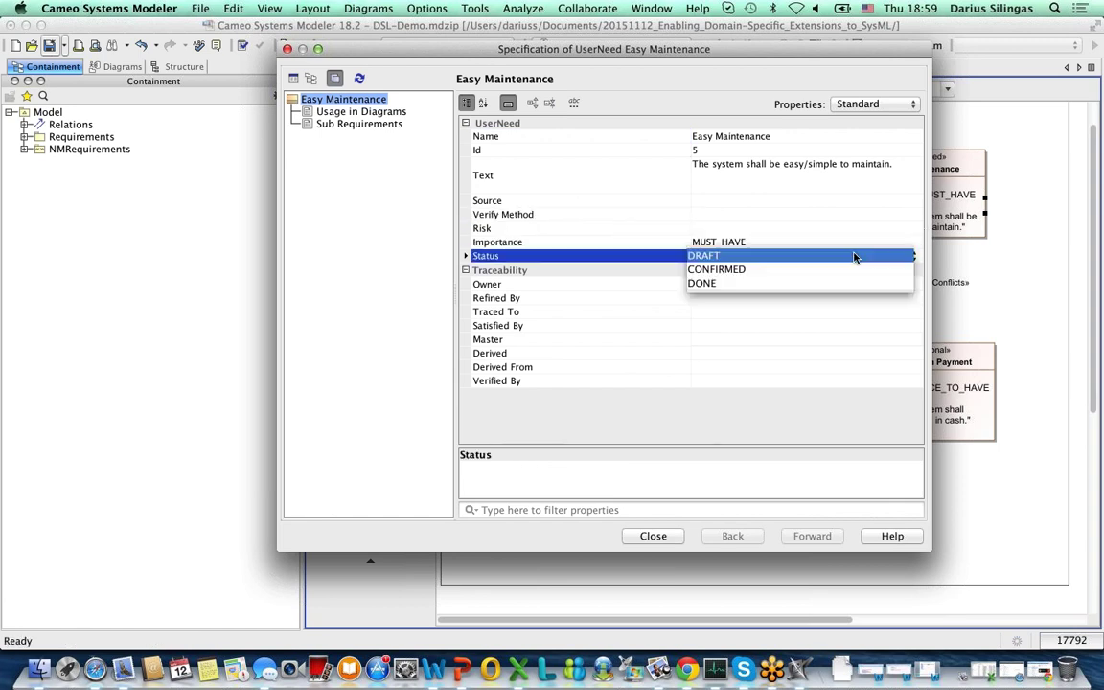
{"action": "left_click", "coordinate": [840, 271]}
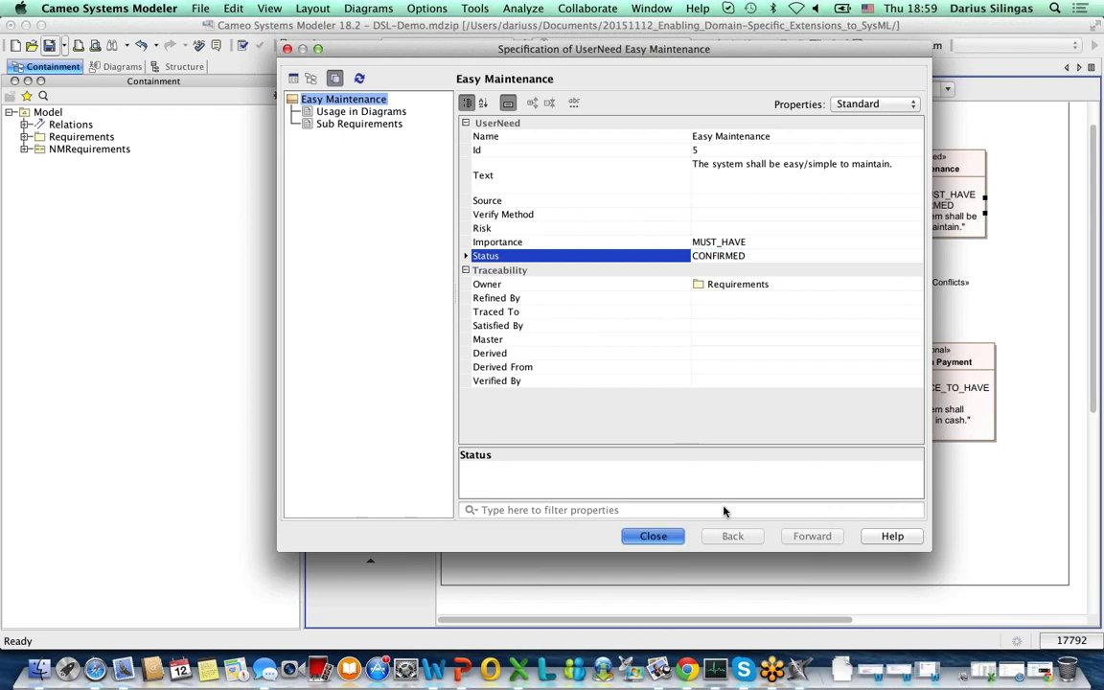
{"action": "key", "text": "Return"}
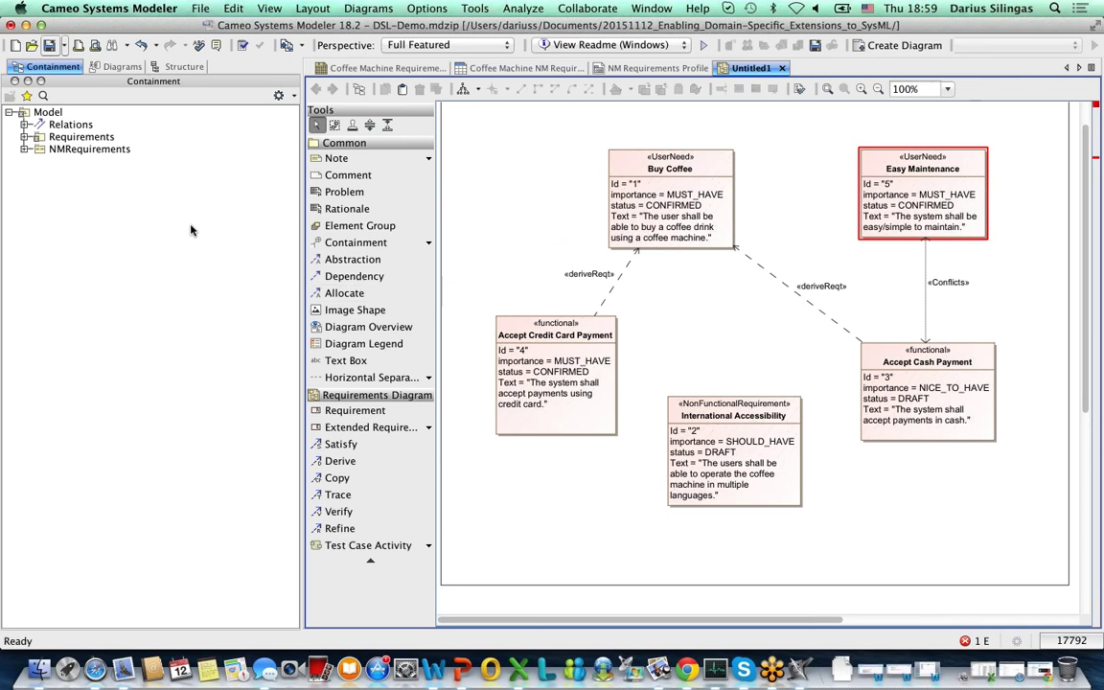
Export the NMRequirements package to a new project saved as NMRequirements, showing auxiliary resources, checking dependencies and using the <project.dir>/ path variable
{"action": "right_click", "coordinate": [108, 151]}
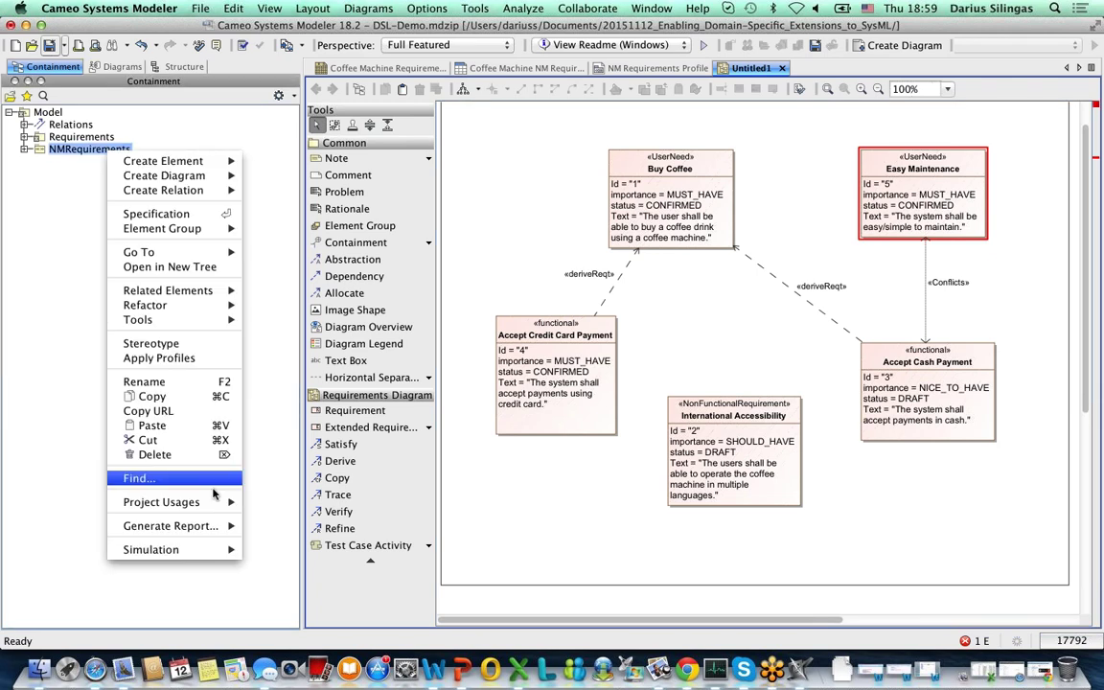
{"action": "mouse_move", "coordinate": [225, 501]}
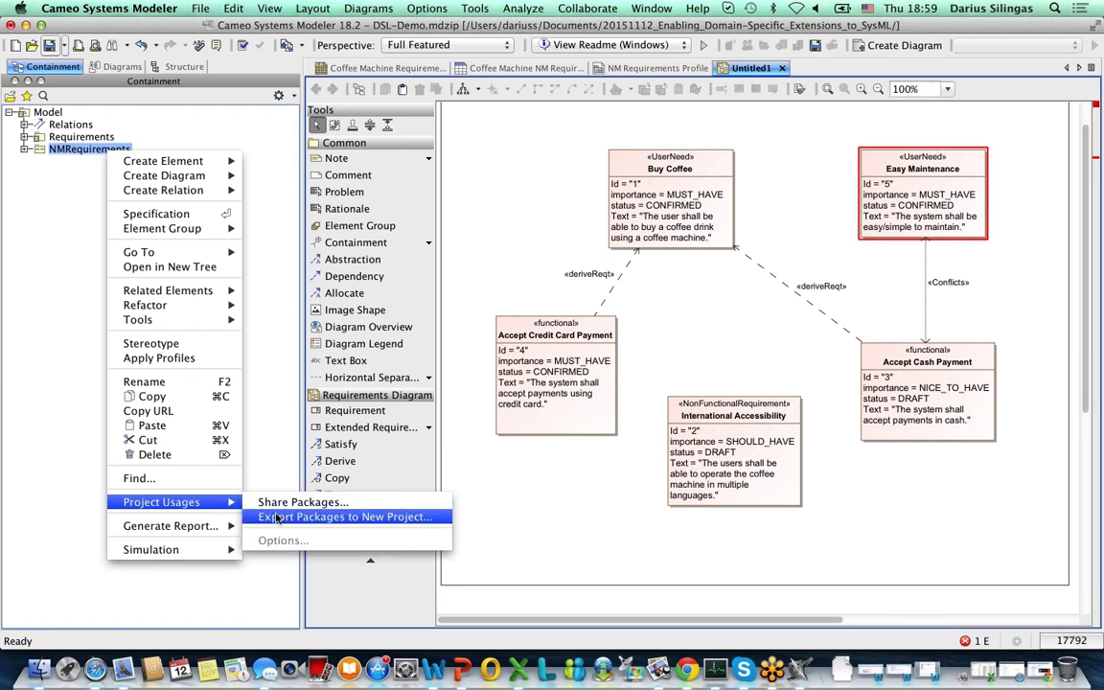
{"action": "left_click", "coordinate": [276, 518]}
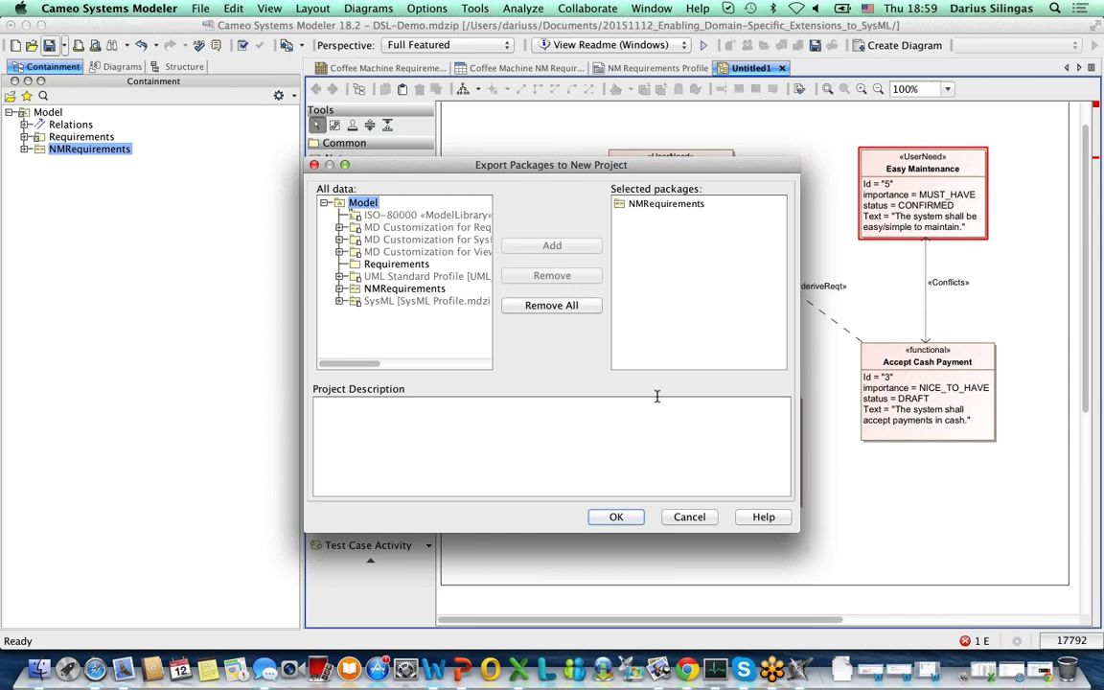
{"action": "left_click", "coordinate": [619, 516]}
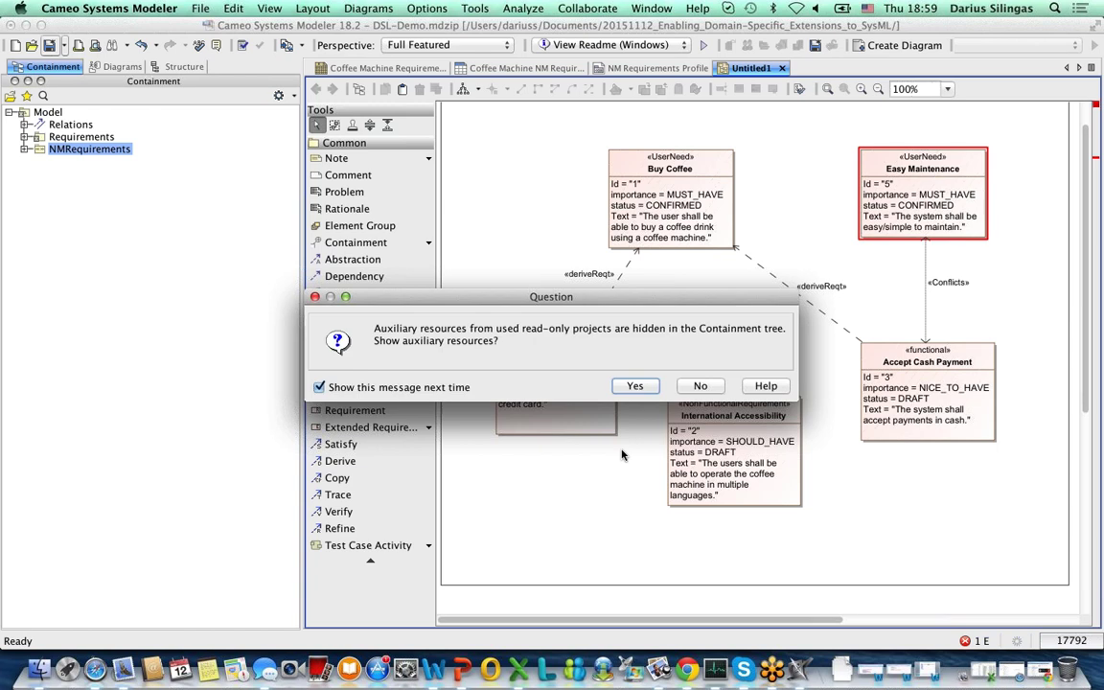
{"action": "left_click", "coordinate": [636, 388]}
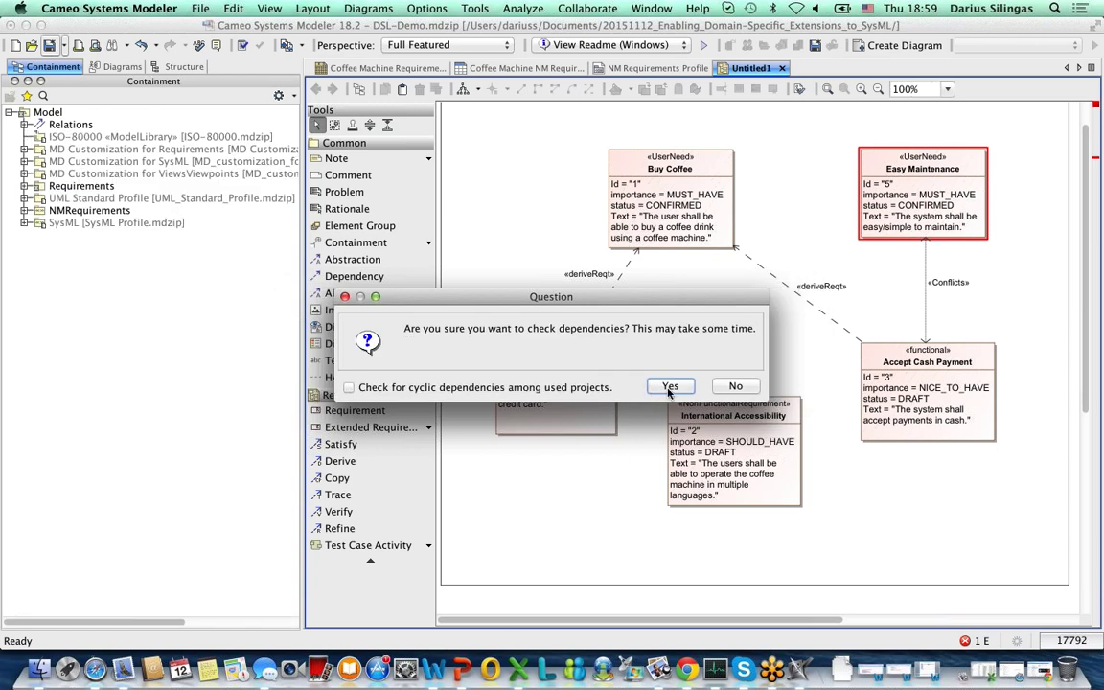
{"action": "left_click", "coordinate": [669, 387]}
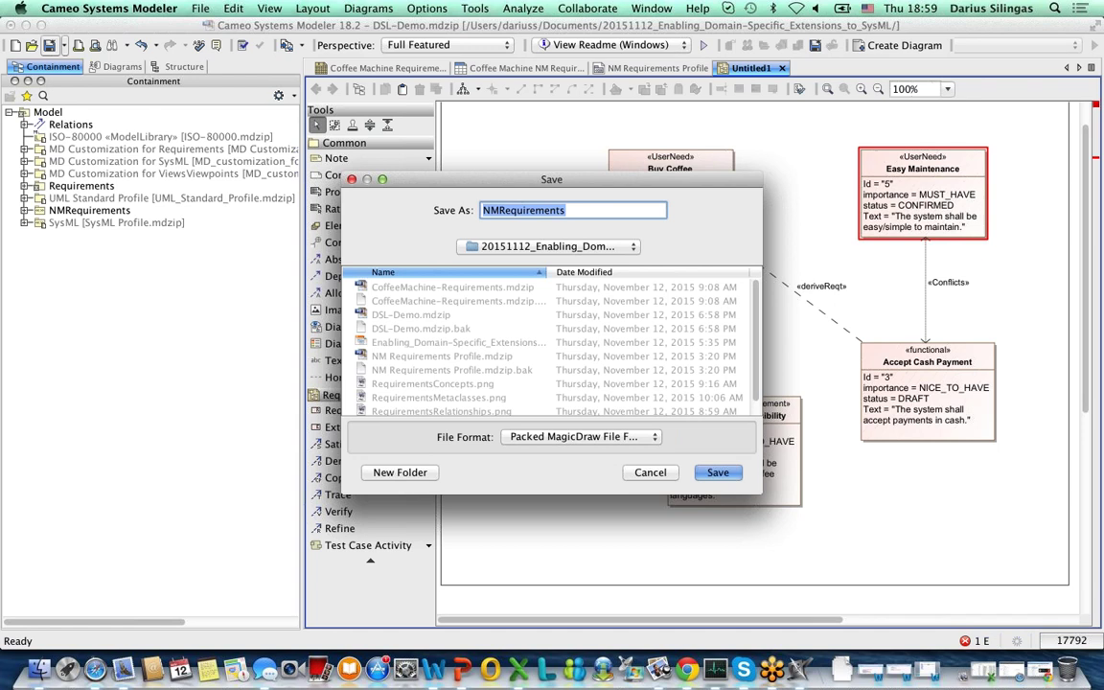
{"action": "left_click", "coordinate": [716, 472]}
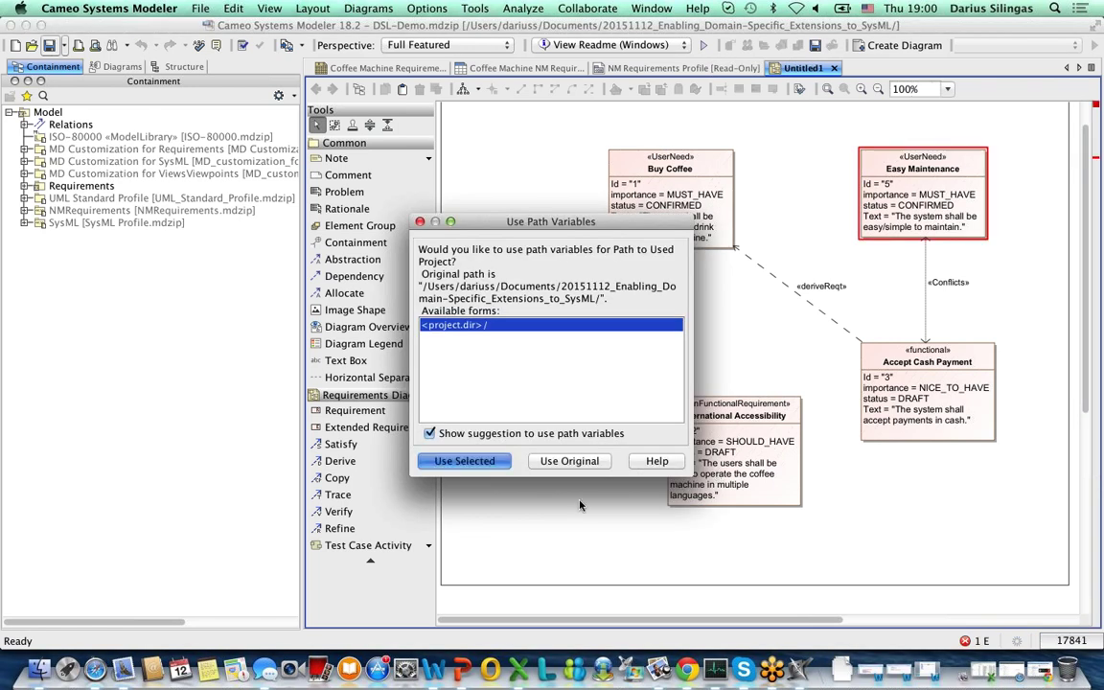
{"action": "key", "text": "Return"}
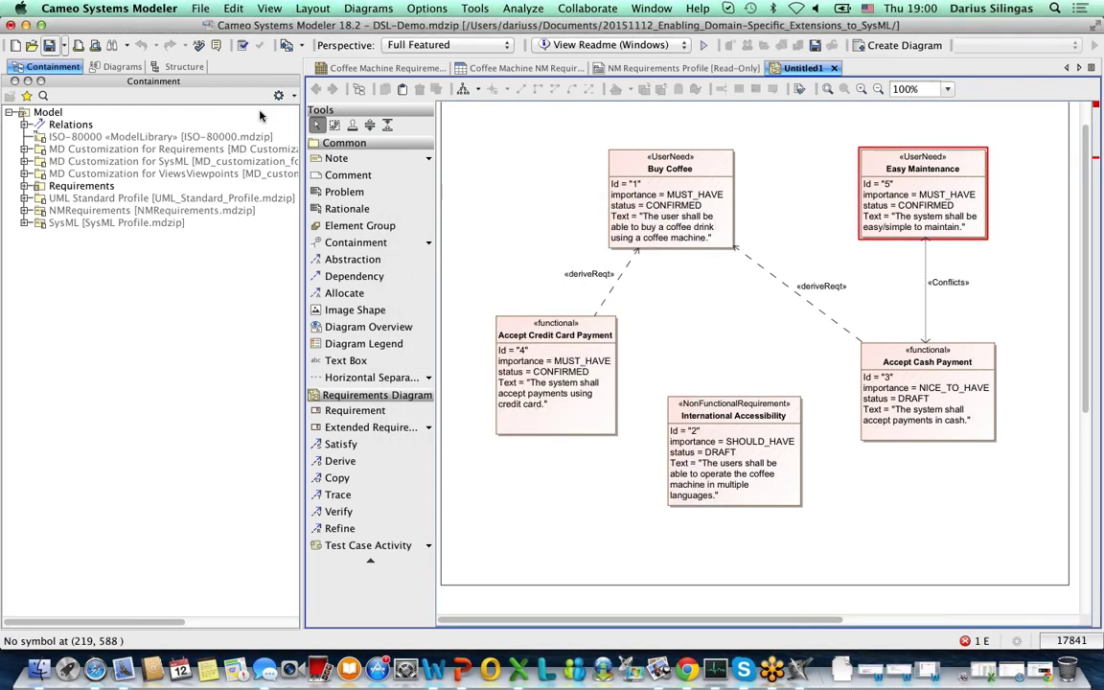
Hide the auxiliary resources in the containment tree and select the exported NMRequirements package
{"action": "left_click", "coordinate": [292, 95]}
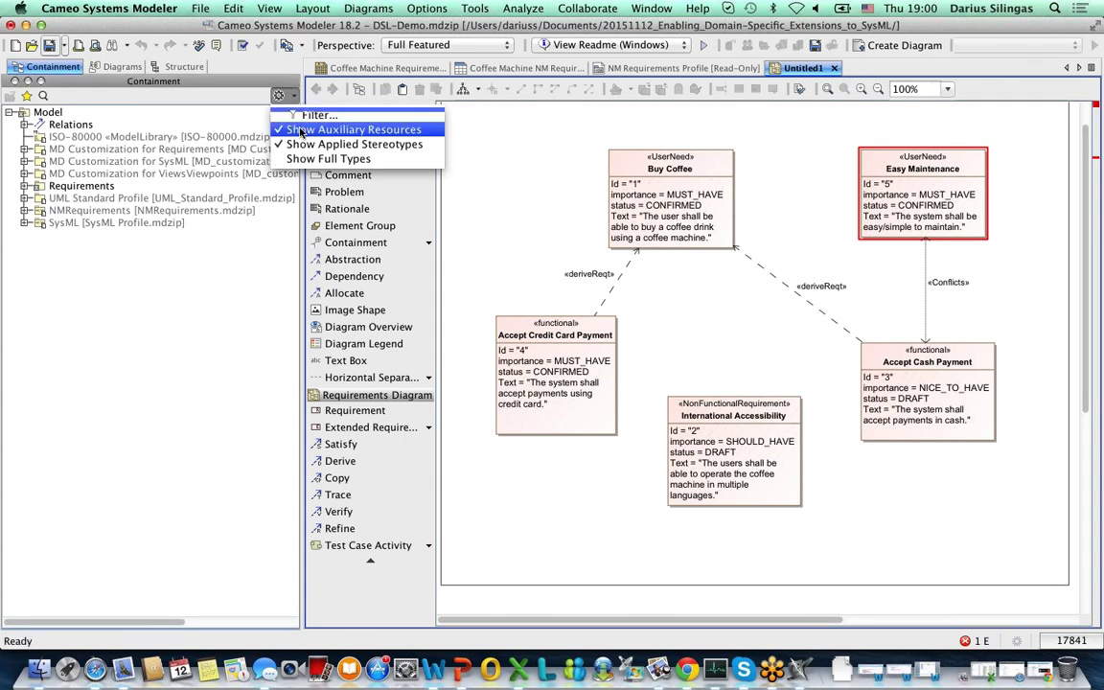
{"action": "left_click", "coordinate": [316, 125]}
{"action": "left_click", "coordinate": [96, 149]}
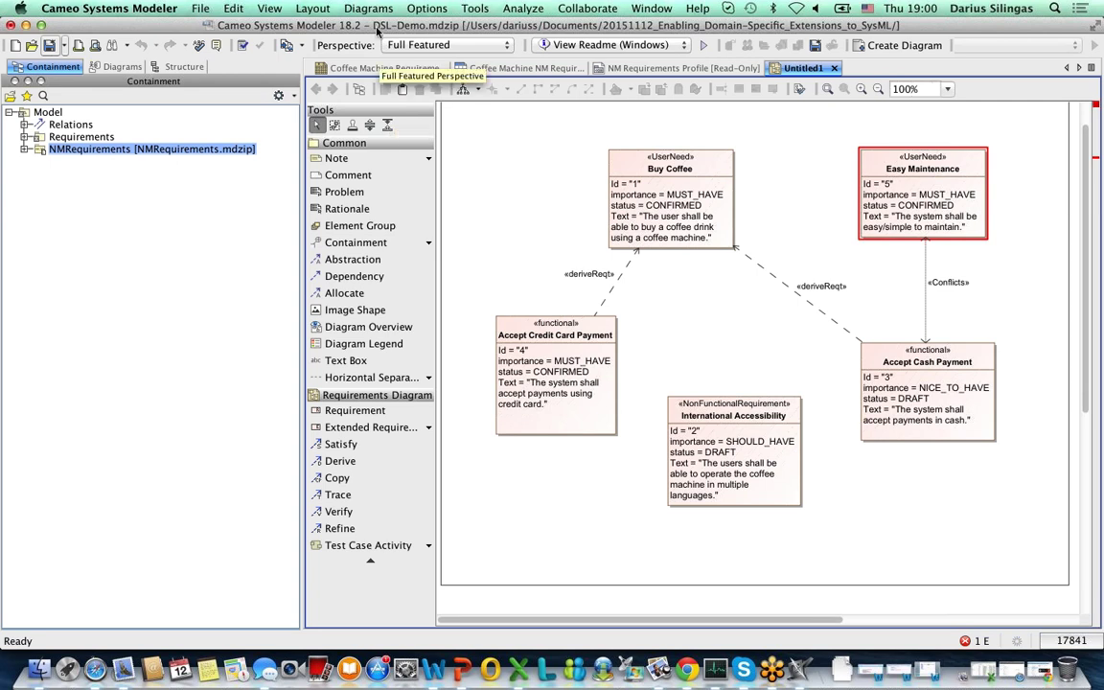
Try to create an NM Requirements Diagram under the Model root
{"action": "right_click", "coordinate": [52, 114]}
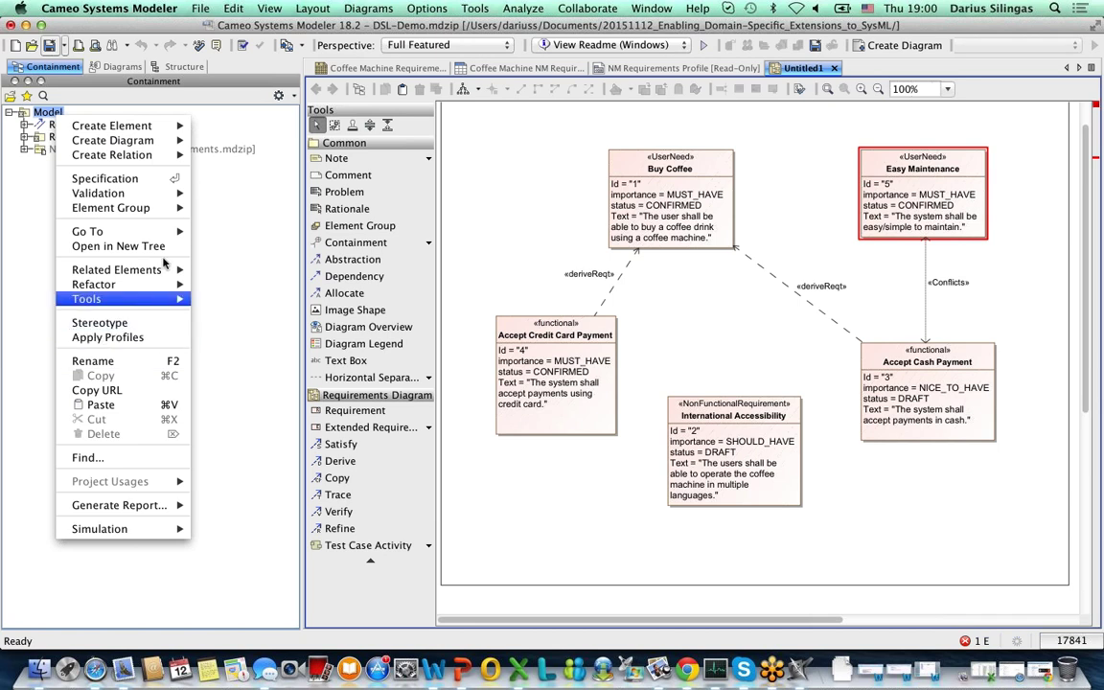
{"action": "mouse_move", "coordinate": [177, 144]}
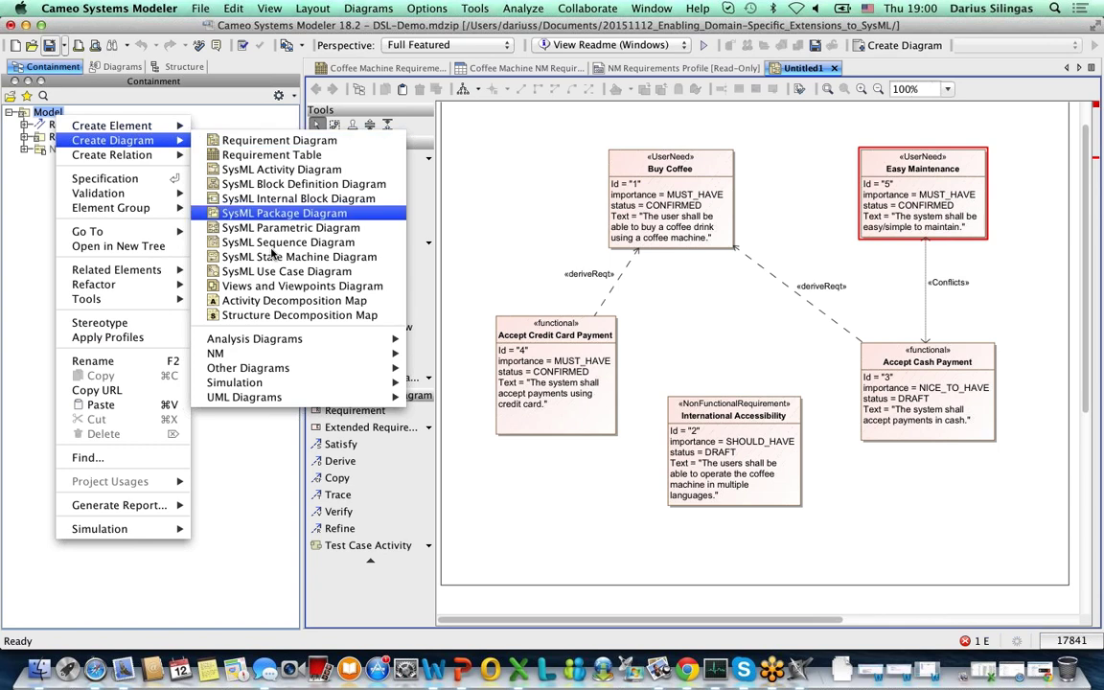
{"action": "mouse_move", "coordinate": [296, 356]}
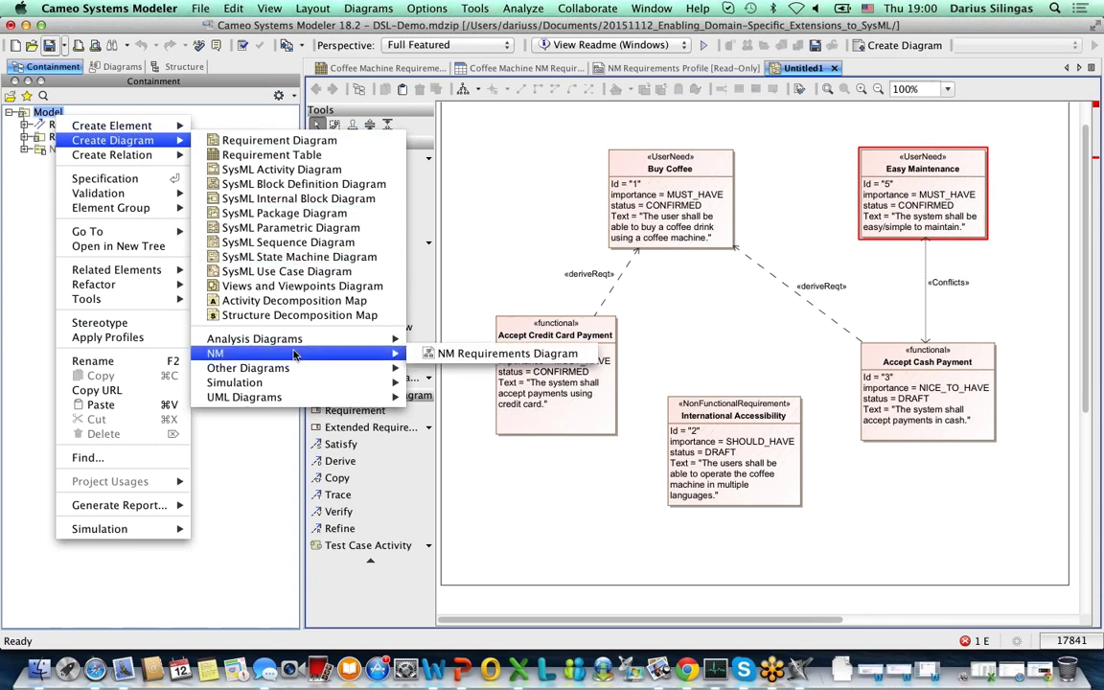
{"action": "left_click", "coordinate": [427, 355]}
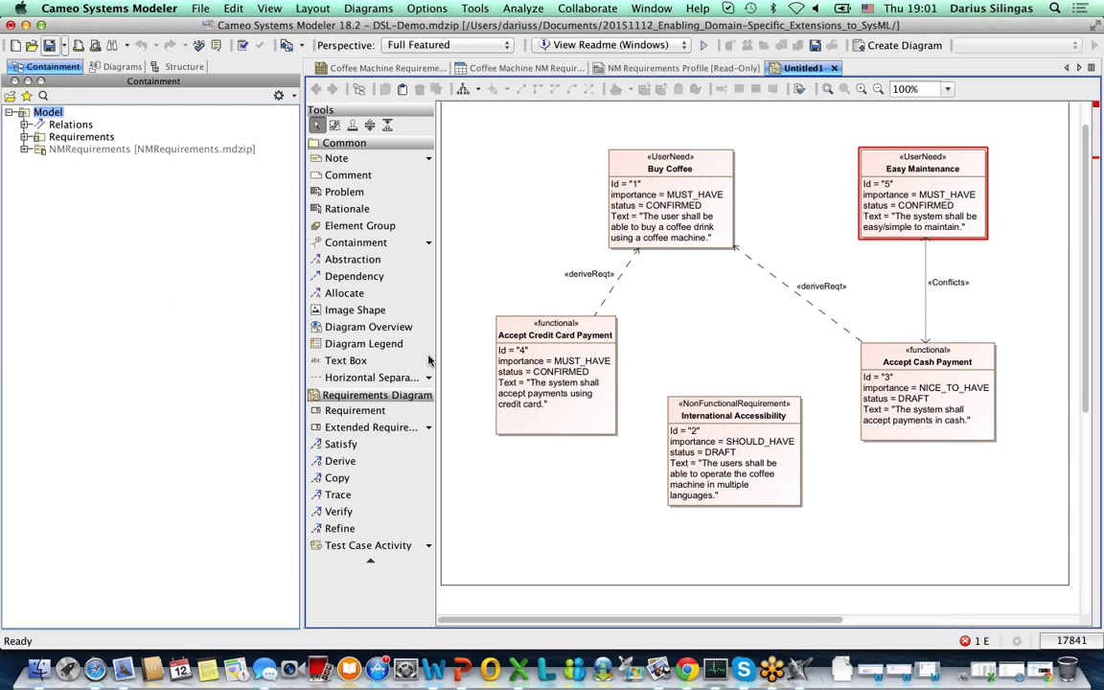
{"action": "key", "text": "Return"}
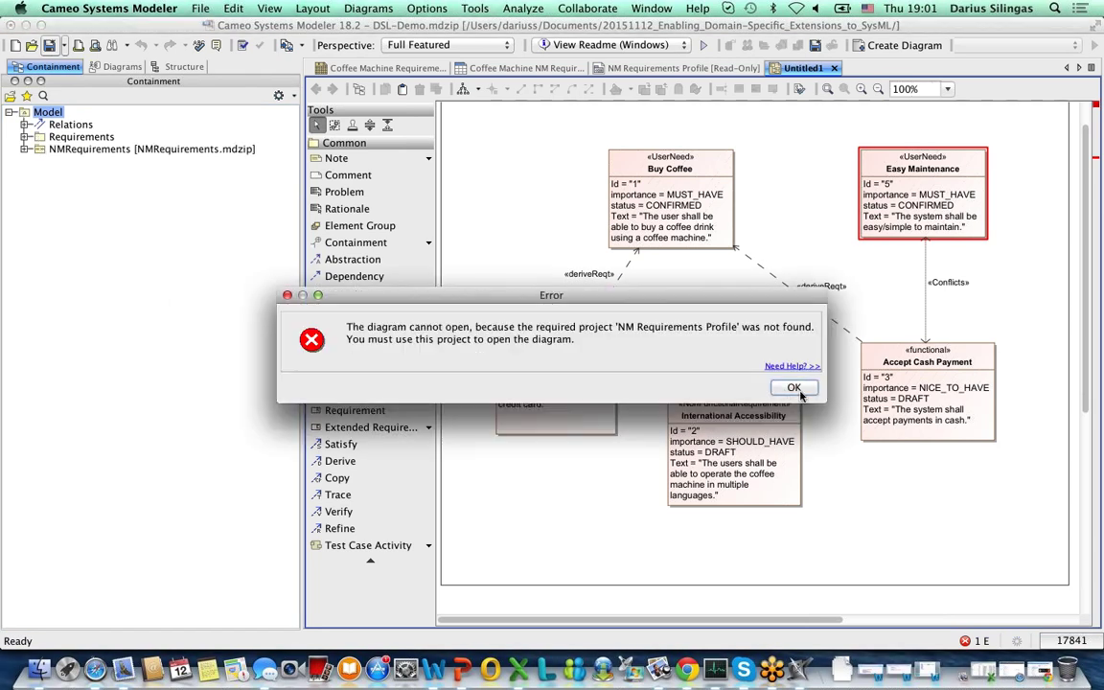
Dismiss the diagram error, examine the wizard page for specifying a new custom diagram type and icon, and leave it without creating a type
{"action": "left_click", "coordinate": [799, 389]}
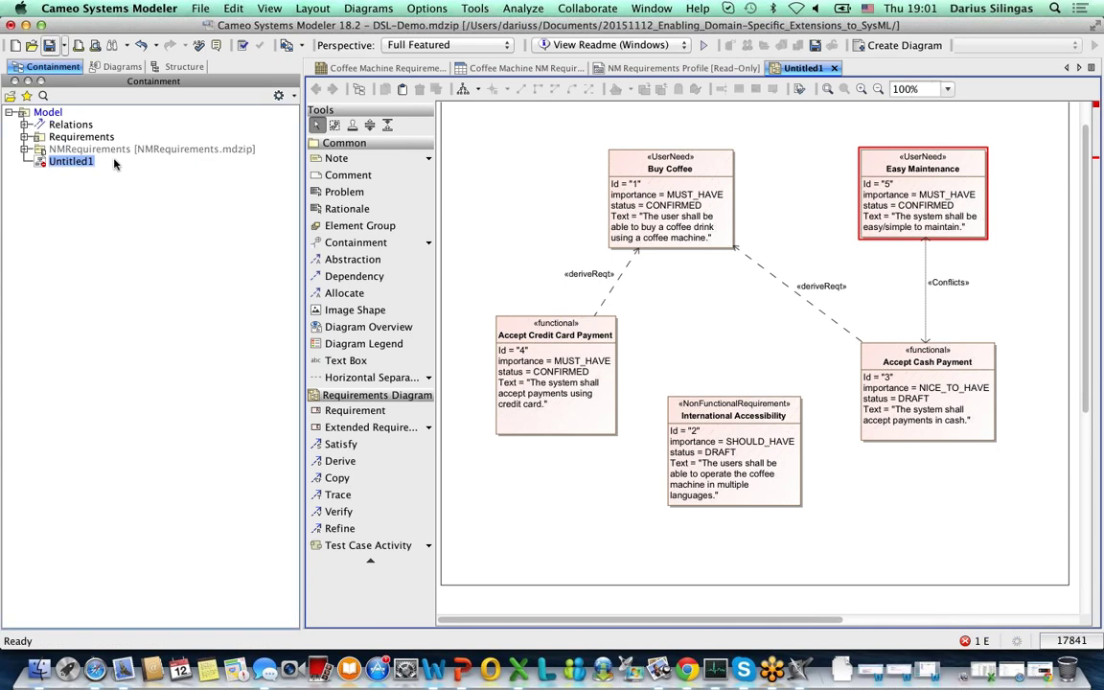
{"action": "left_click", "coordinate": [359, 11]}
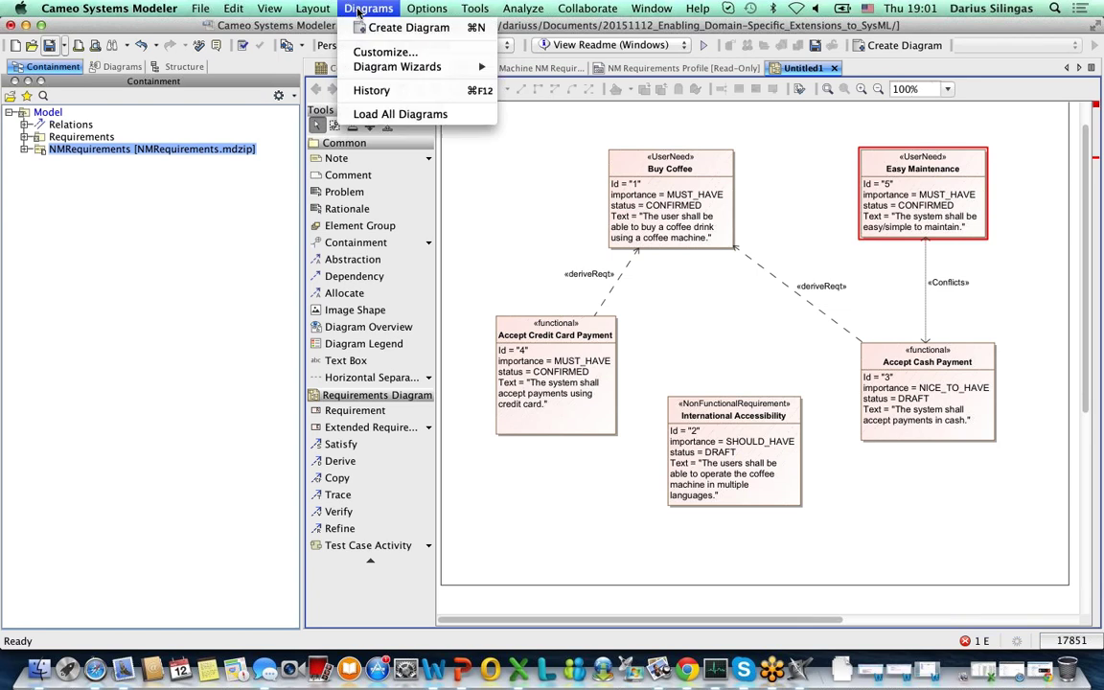
{"action": "left_click", "coordinate": [390, 54]}
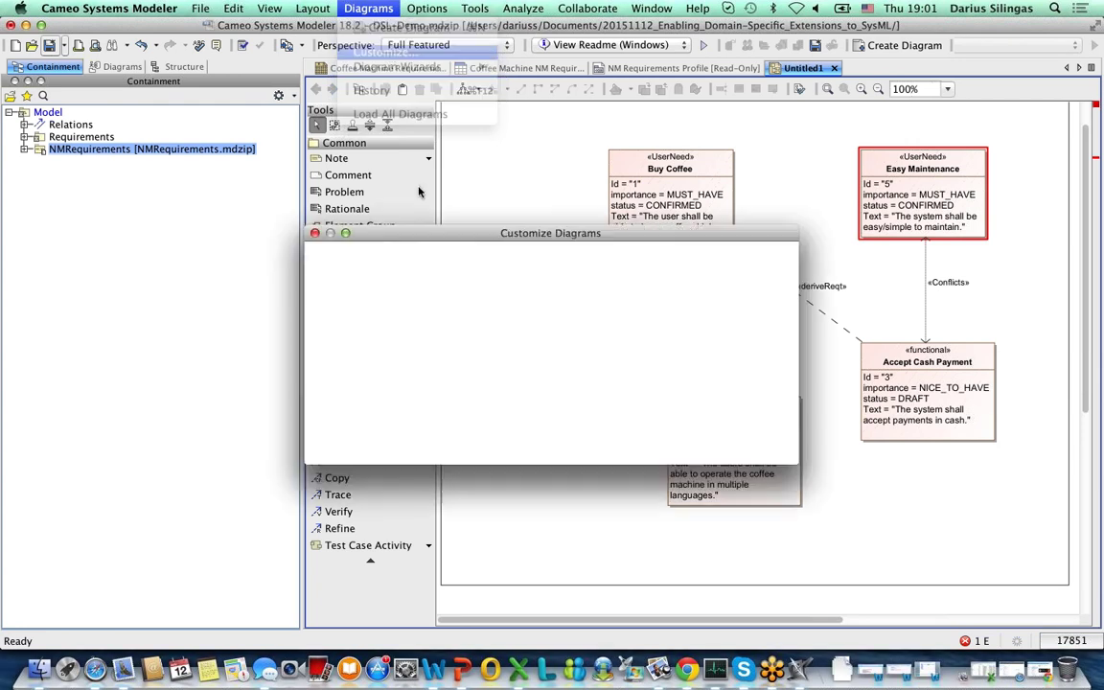
{"action": "left_click", "coordinate": [410, 419]}
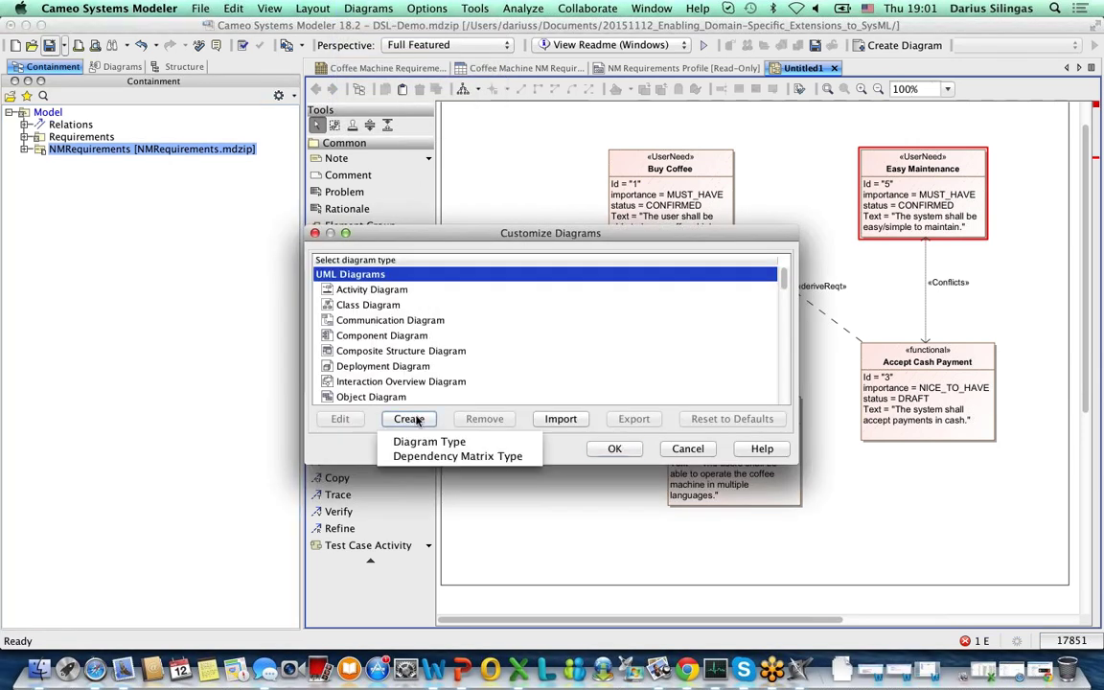
{"action": "left_click", "coordinate": [428, 438]}
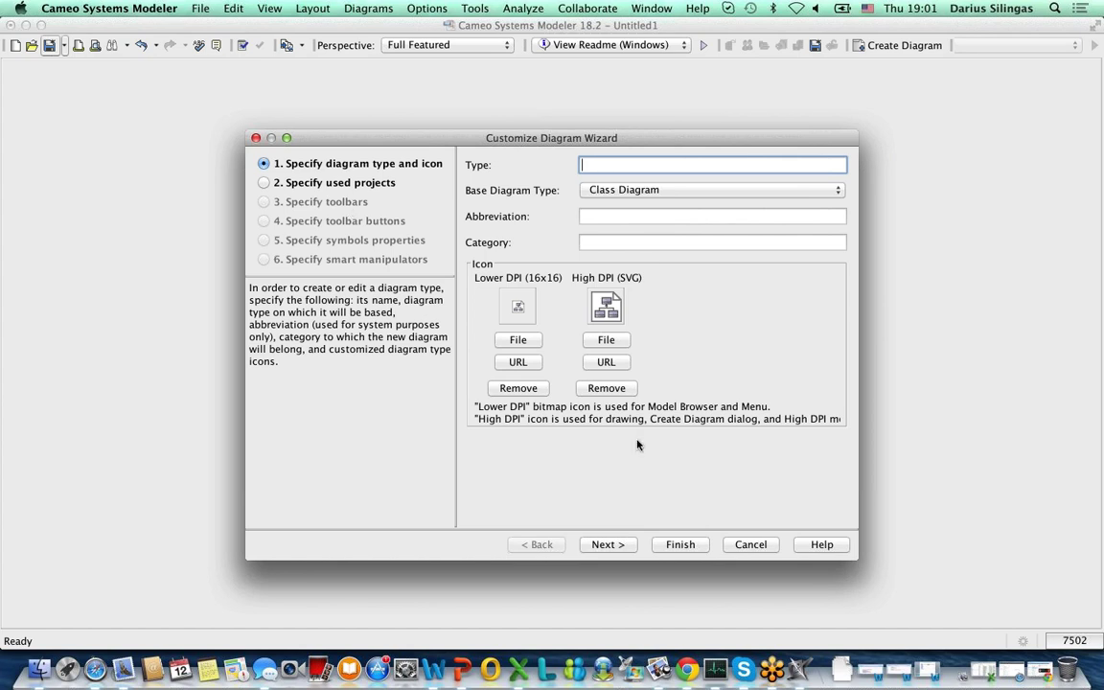
{"action": "left_click", "coordinate": [744, 546]}
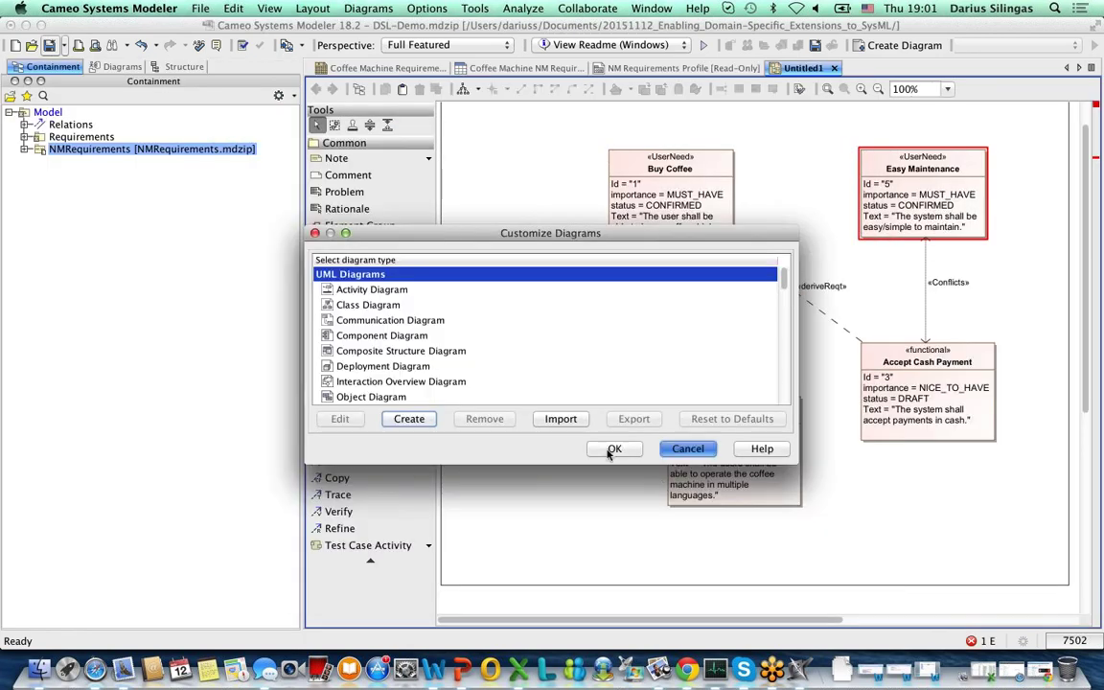
{"action": "left_click", "coordinate": [610, 449]}
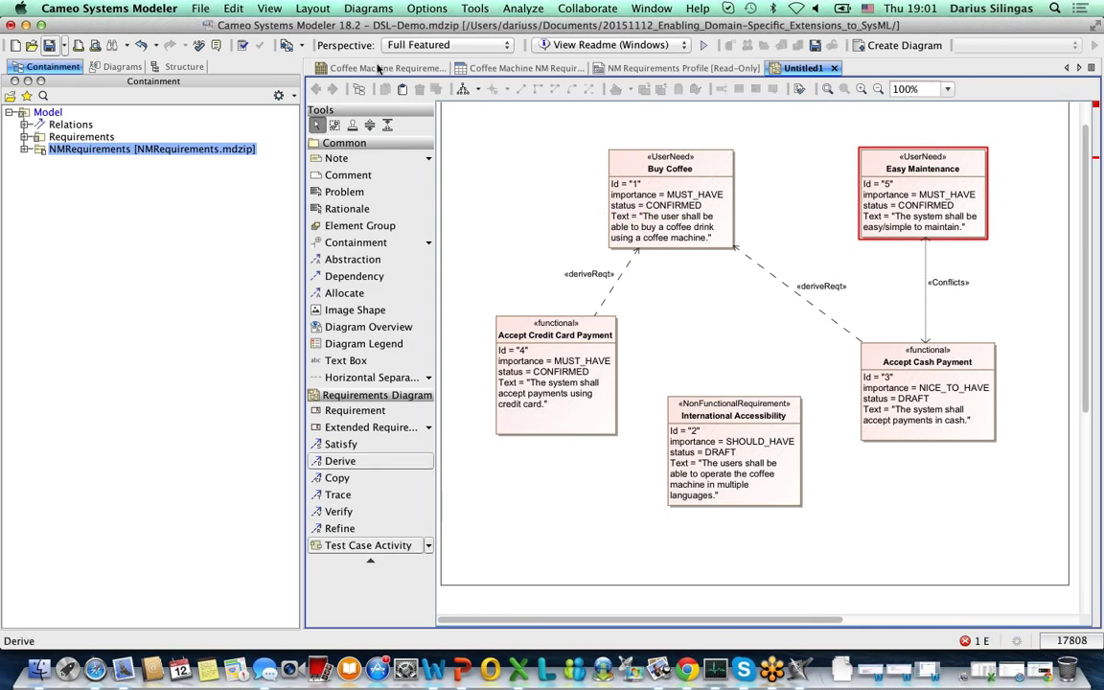
Collapse the Common group of diagram tools
{"action": "left_click", "coordinate": [382, 142]}
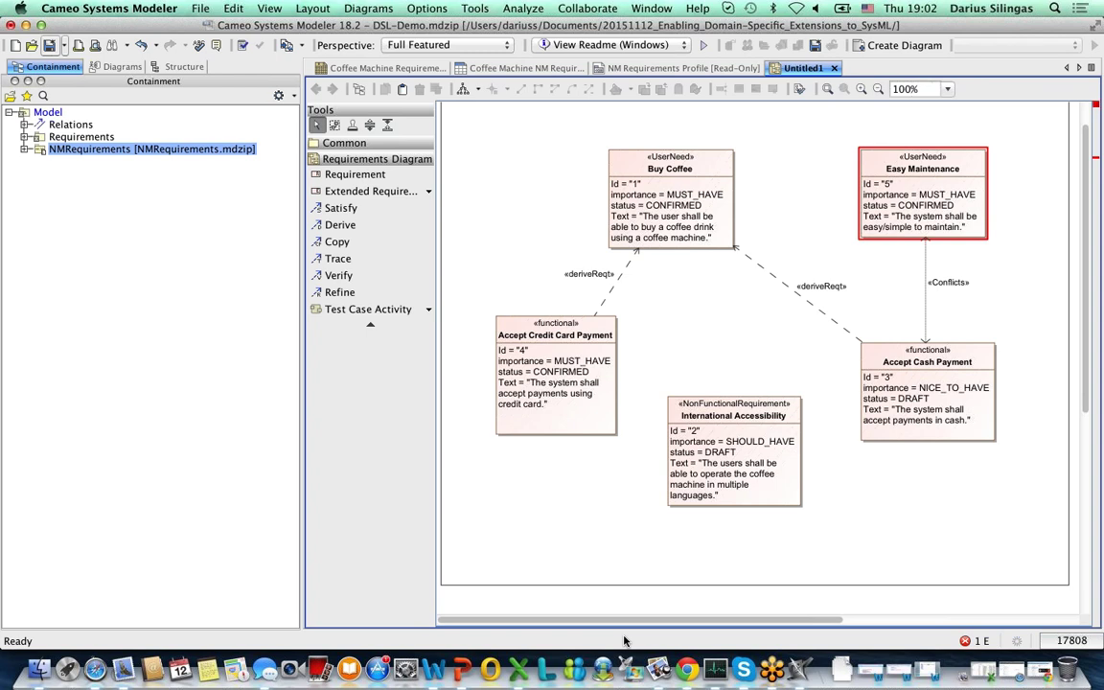
Switch to the PowerPoint slide show and advance from the Demonstration slide to the Professional Services slide
{"action": "left_click", "coordinate": [462, 667]}
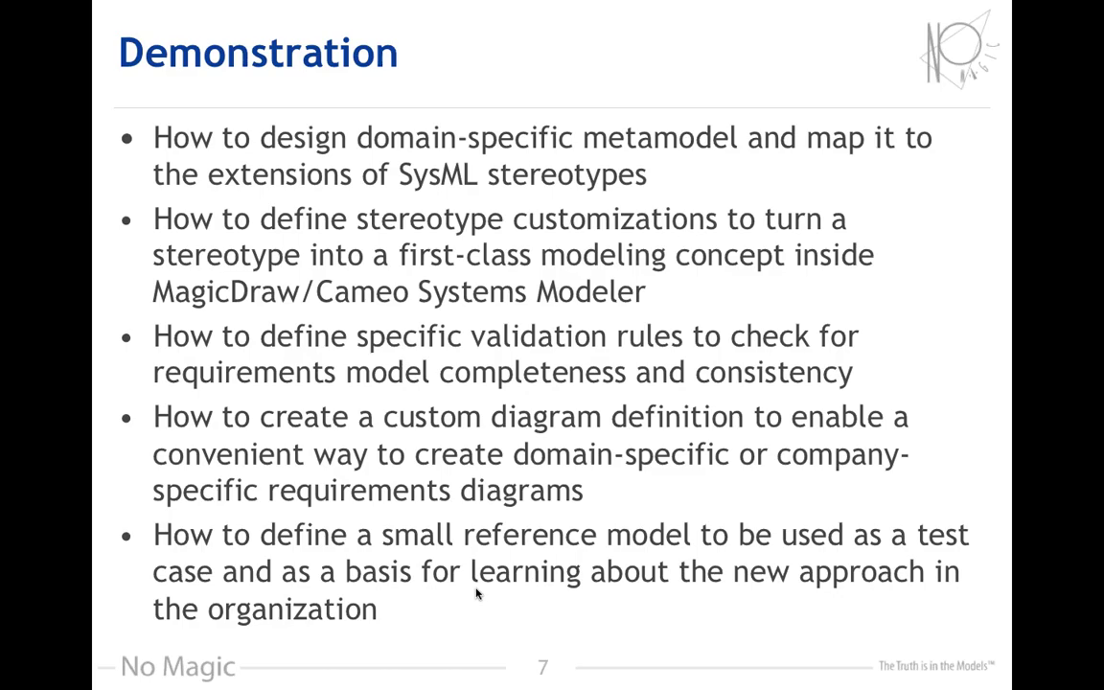
{"action": "left_click", "coordinate": [477, 594]}
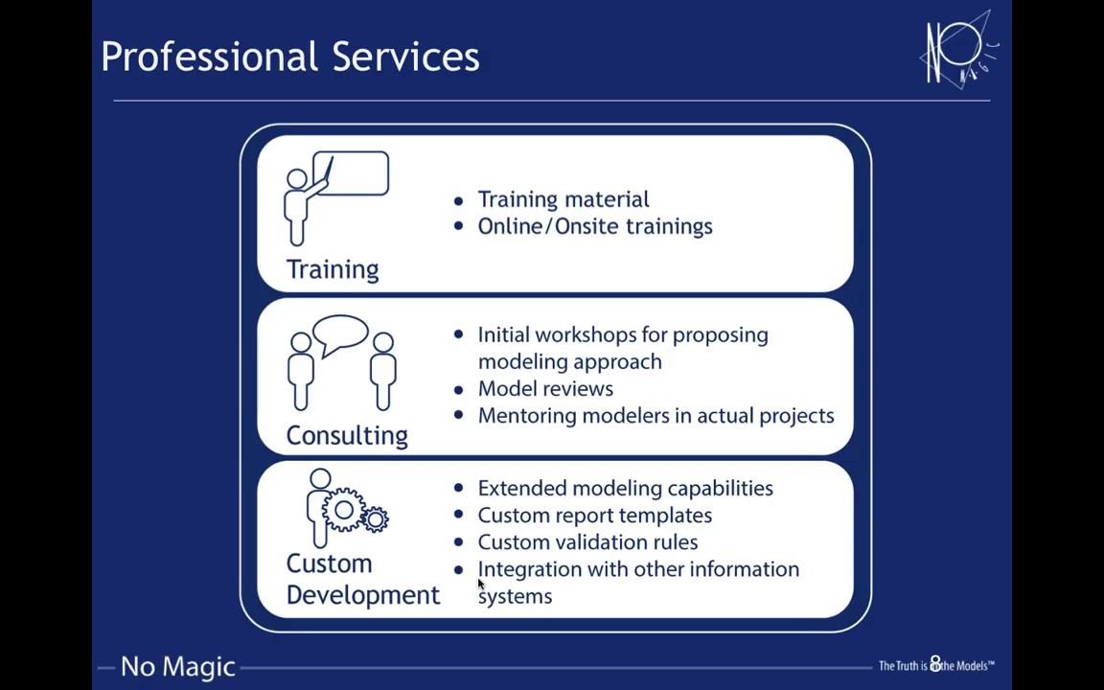